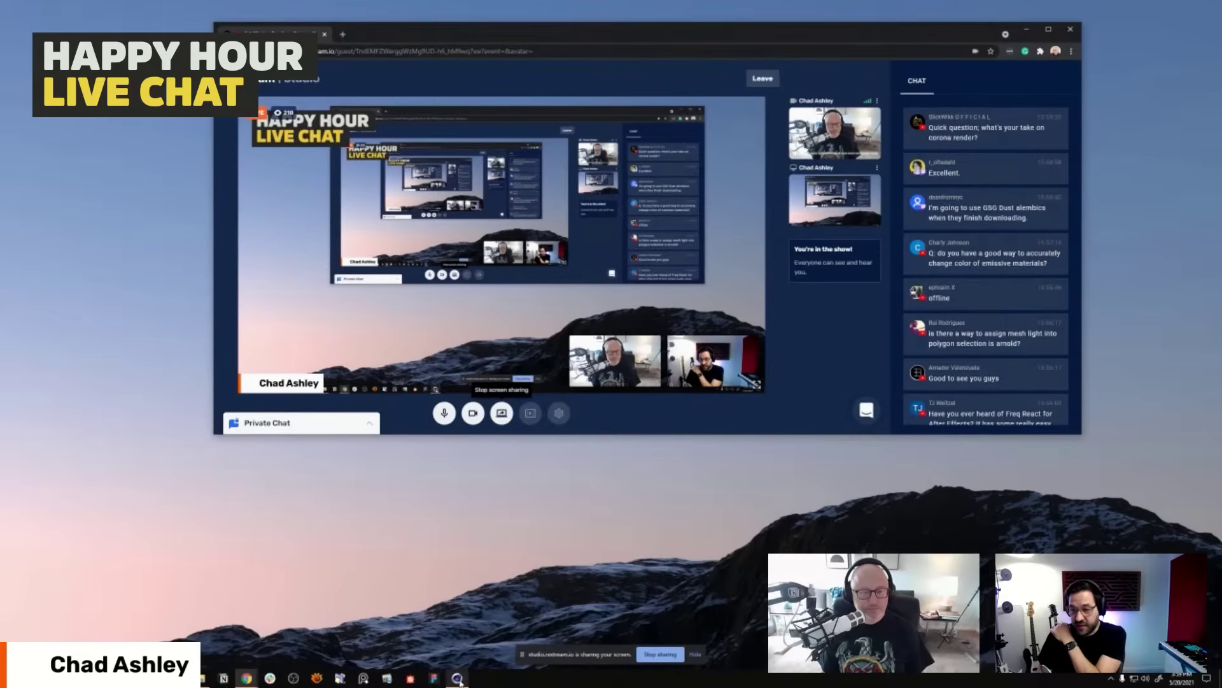
# Step: Switch to Cinema 4D and run the Arnold render preview of the phone at 80% scale
pyautogui.moveTo(459, 681)
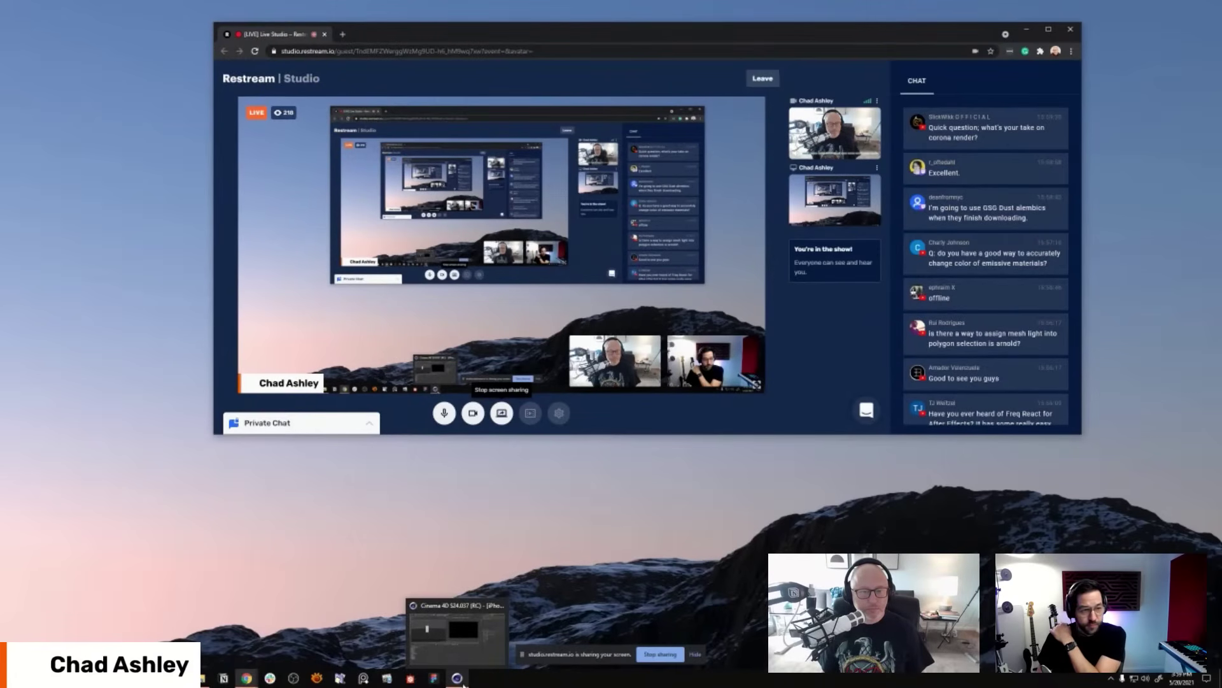
pyautogui.click(465, 683)
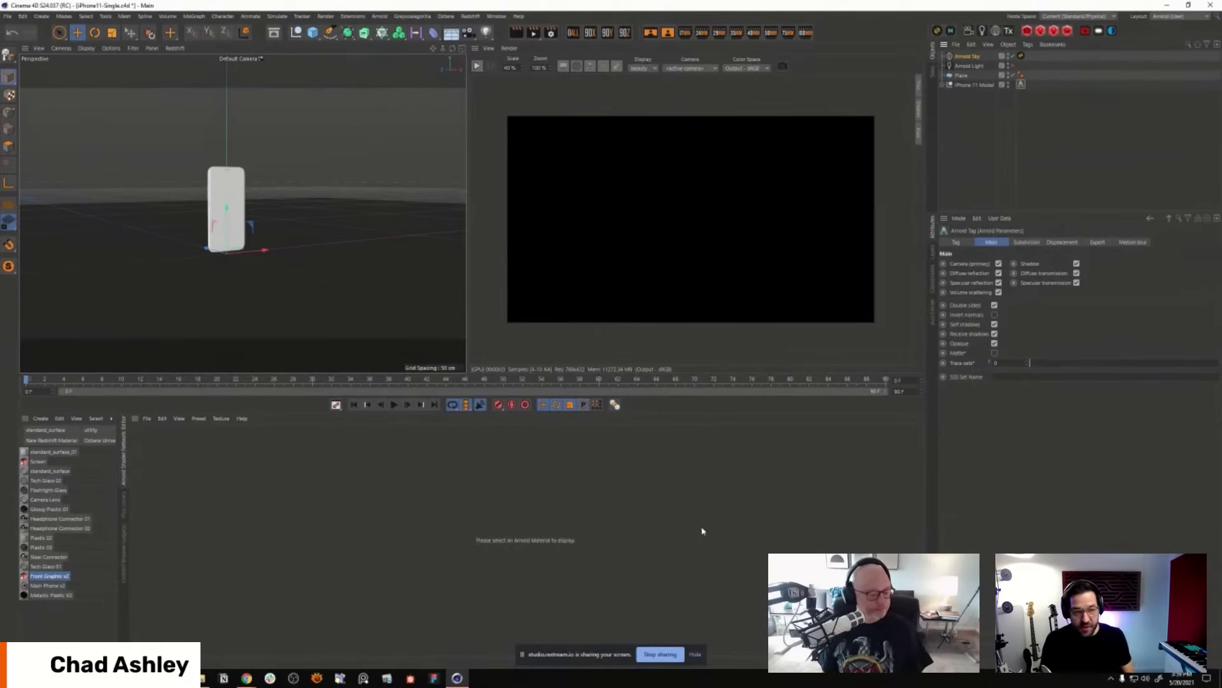
pyautogui.keyDown('alt'); pyautogui.moveTo(270, 223); pyautogui.dragTo(233, 223); pyautogui.keyUp('alt')
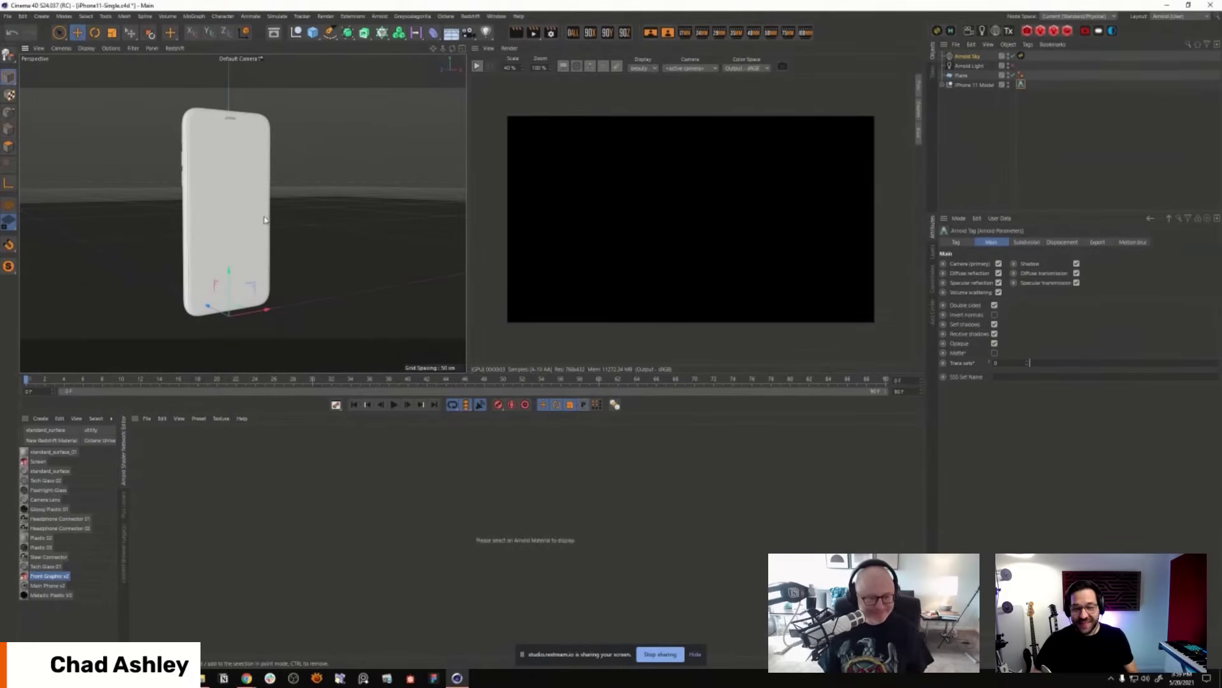
pyautogui.keyDown('alt'); pyautogui.moveTo(264, 220); pyautogui.dragTo(320, 261); pyautogui.keyUp('alt')
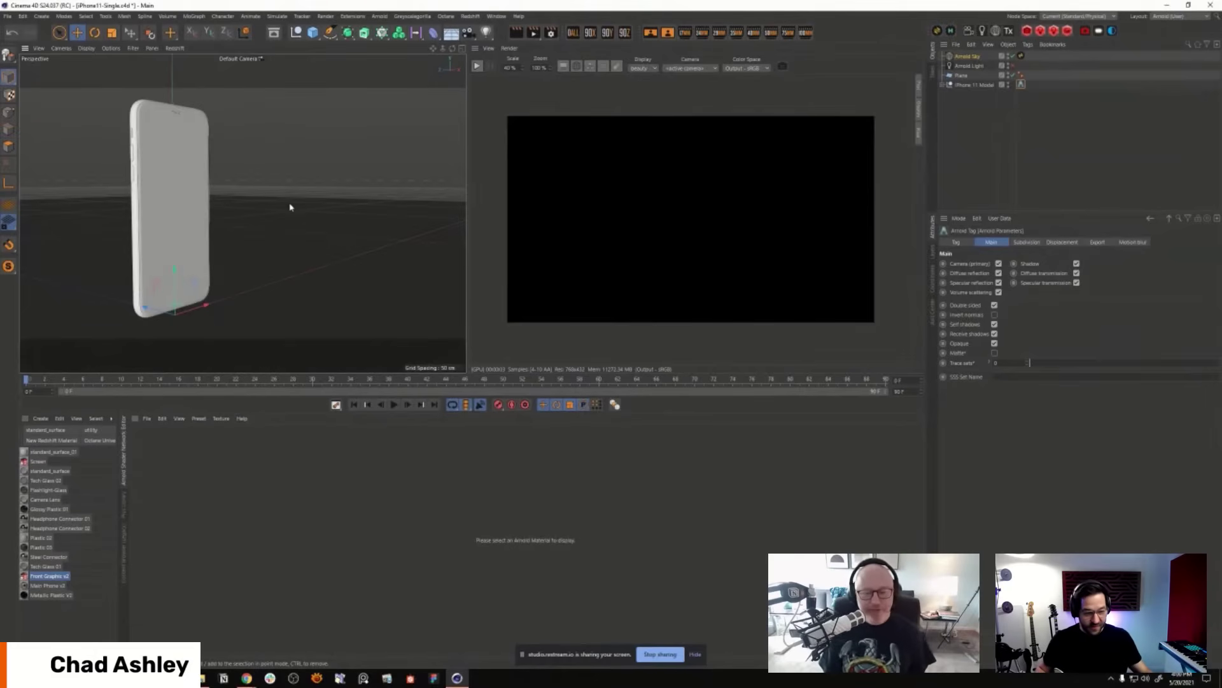
pyautogui.keyDown('alt'); pyautogui.moveTo(290, 207); pyautogui.dragTo(338, 229); pyautogui.keyUp('alt')
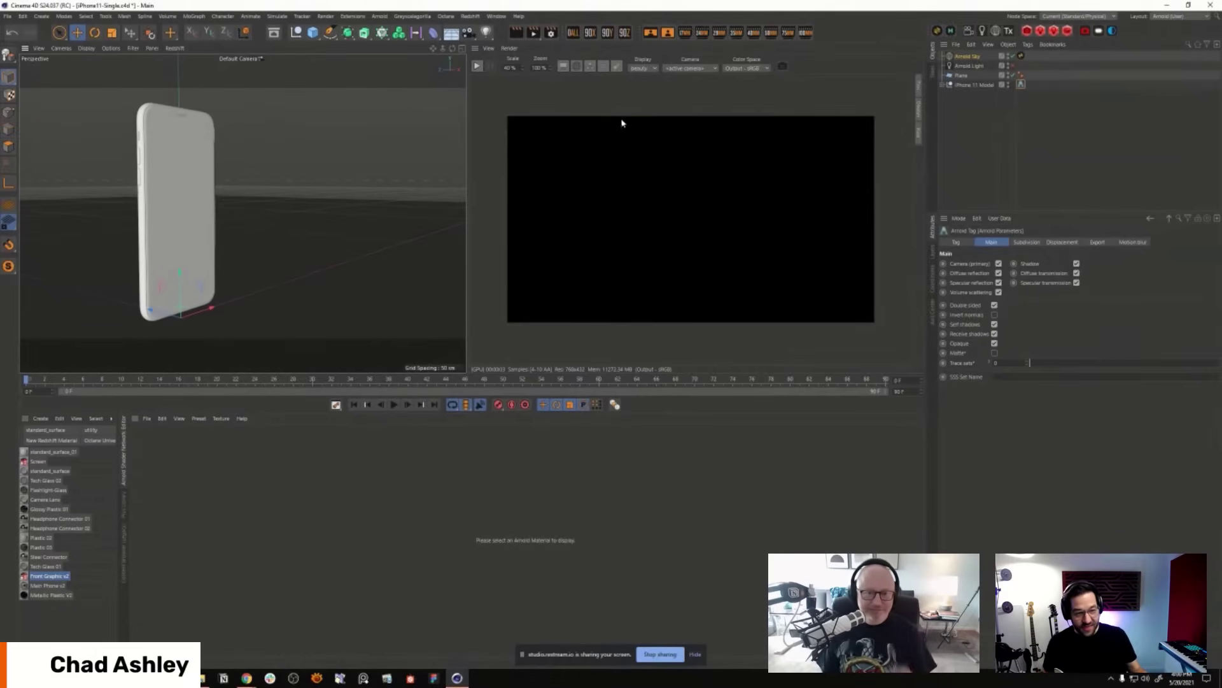
pyautogui.keyDown('alt'); pyautogui.moveTo(289, 310); pyautogui.dragTo(314, 283); pyautogui.keyUp('alt')
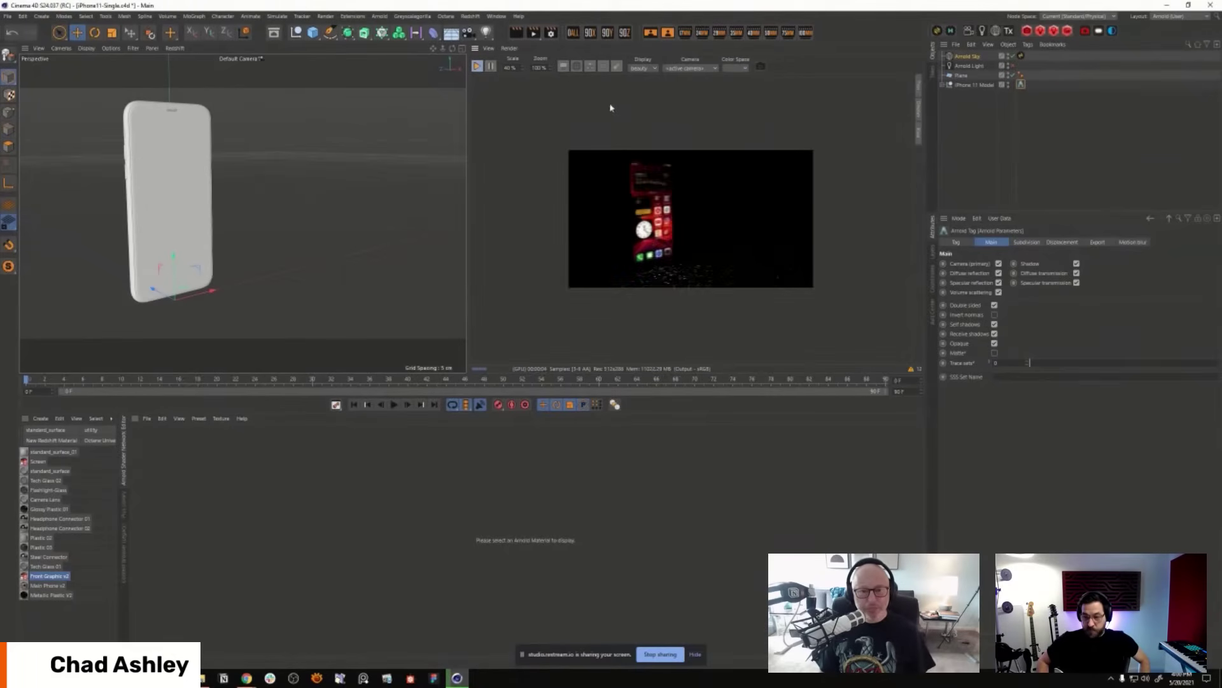
pyautogui.moveTo(521, 67); pyautogui.dragTo(517, 87)
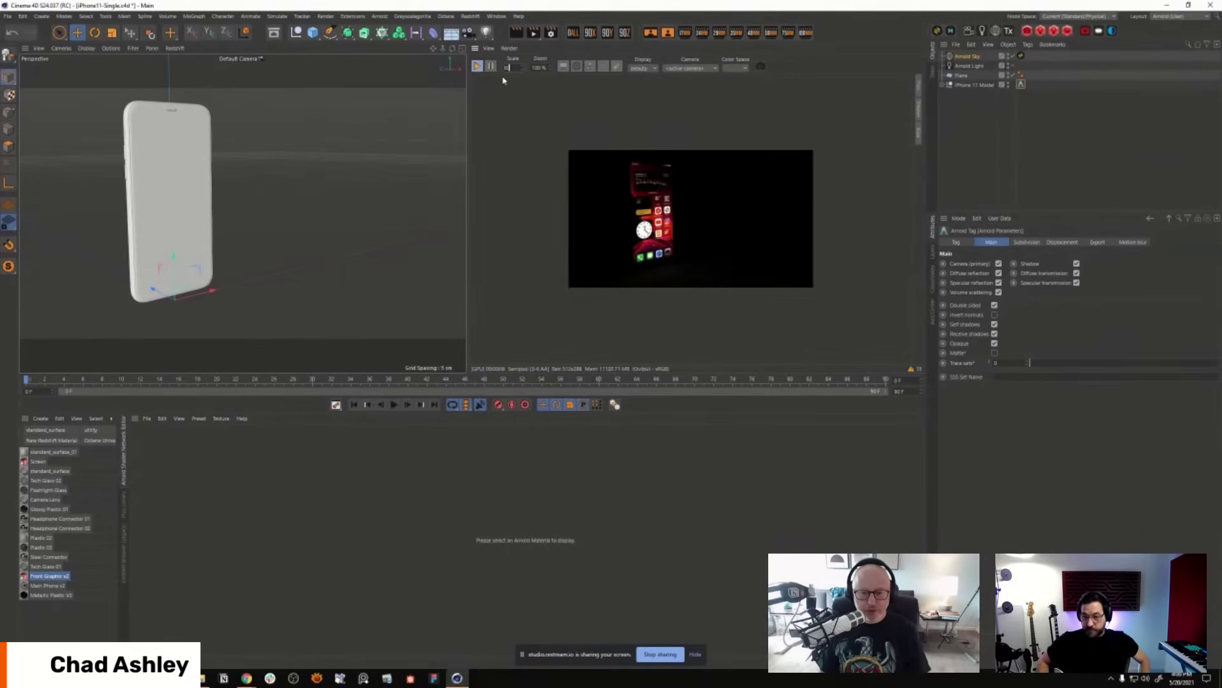
pyautogui.keyDown('alt'); pyautogui.moveTo(286, 235); pyautogui.dragTo(350, 208); pyautogui.keyUp('alt')
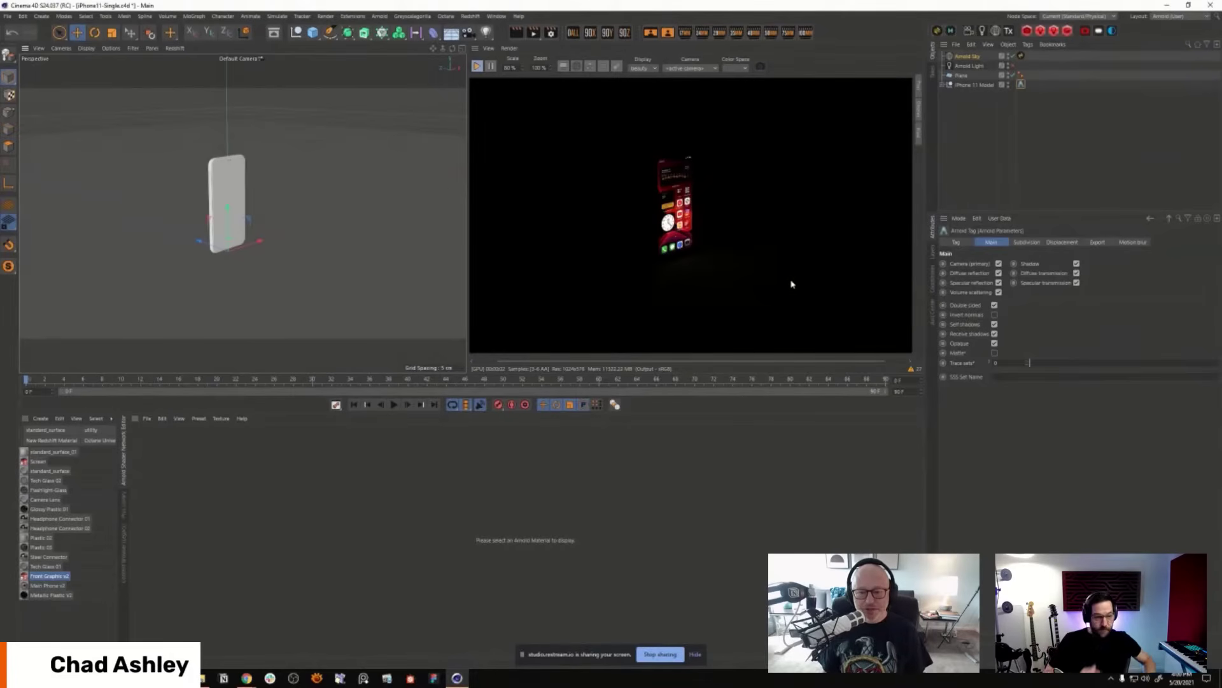
# Step: Set the emission weight of the Front Graphic v2 material's standard_surface shader to 10
pyautogui.doubleClick(55, 579)
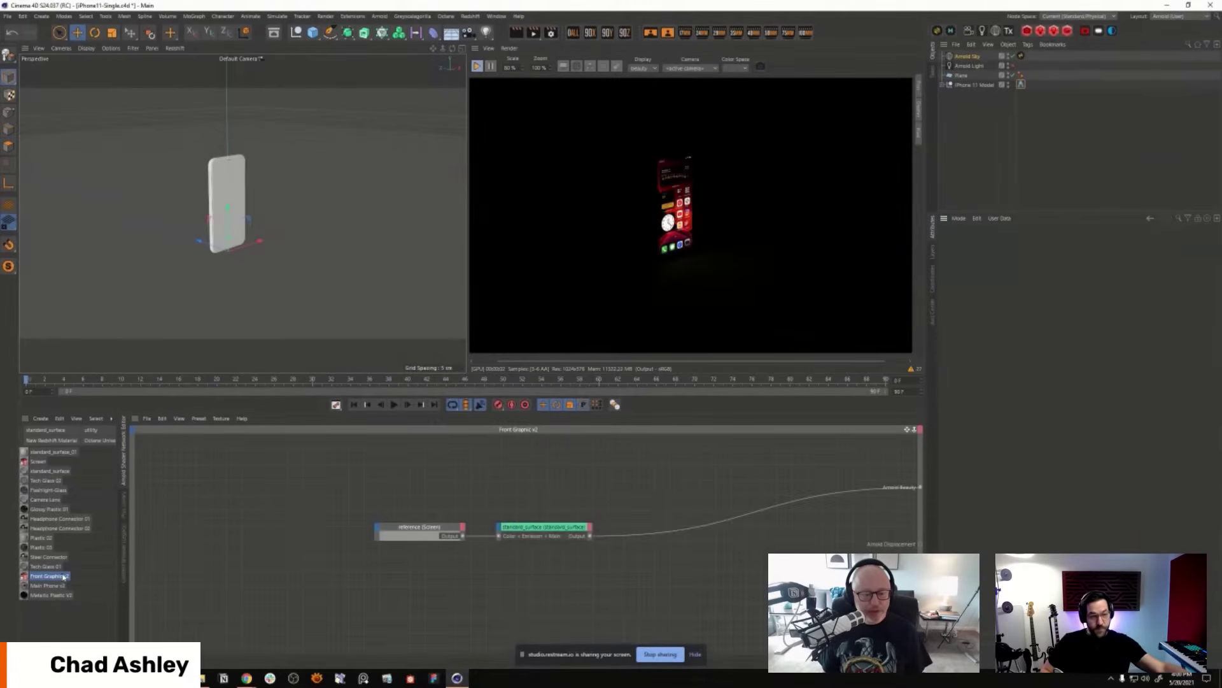
pyautogui.click(556, 535)
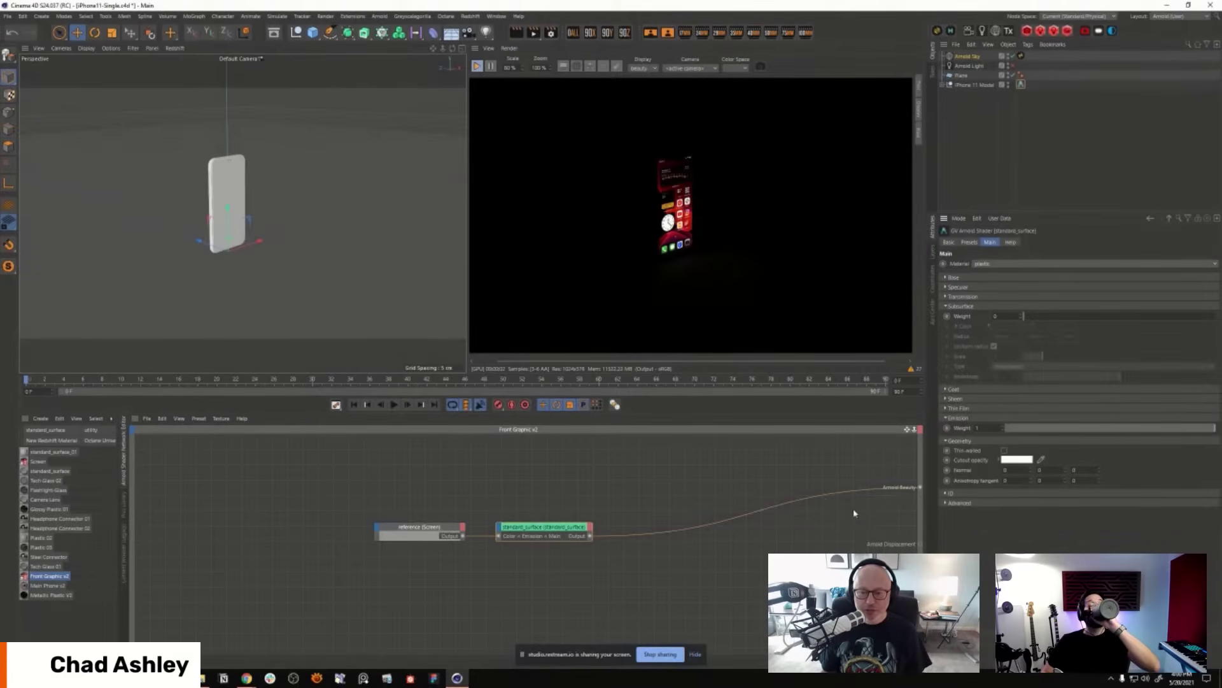
pyautogui.click(976, 429)
pyautogui.write('10')
pyautogui.press('Return')
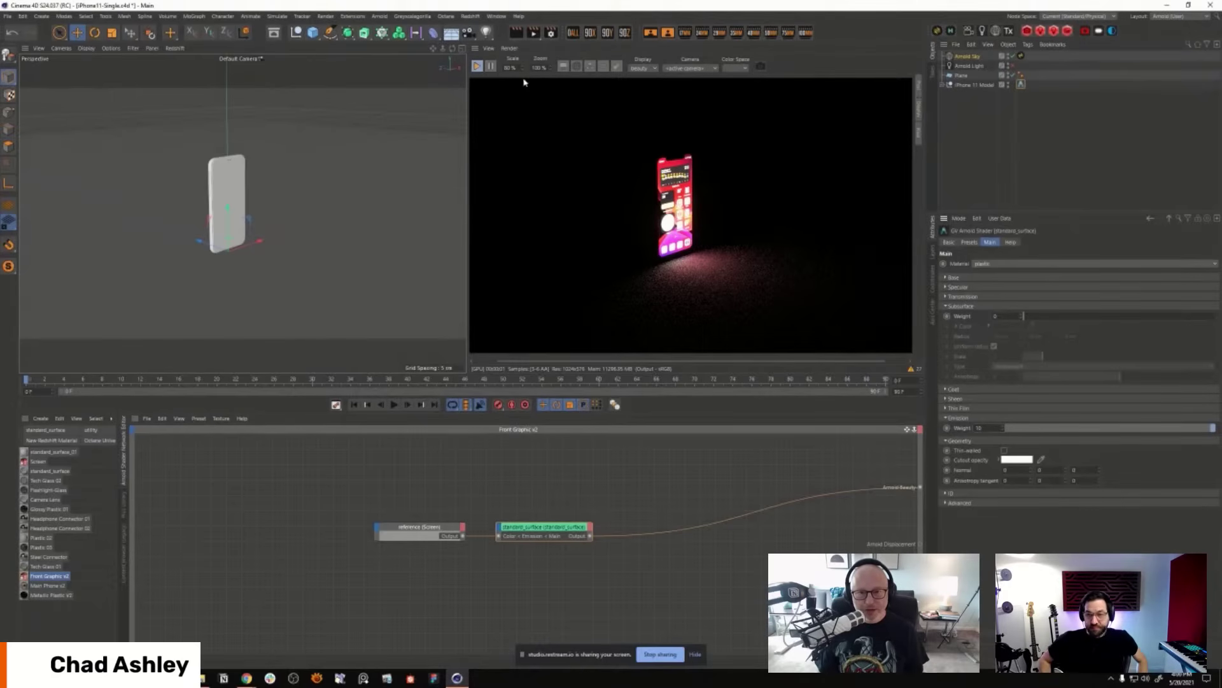
# Step: Enlarge the render preview to 200% and examine the light the phone's screen casts on the floor
pyautogui.doubleClick(538, 69)
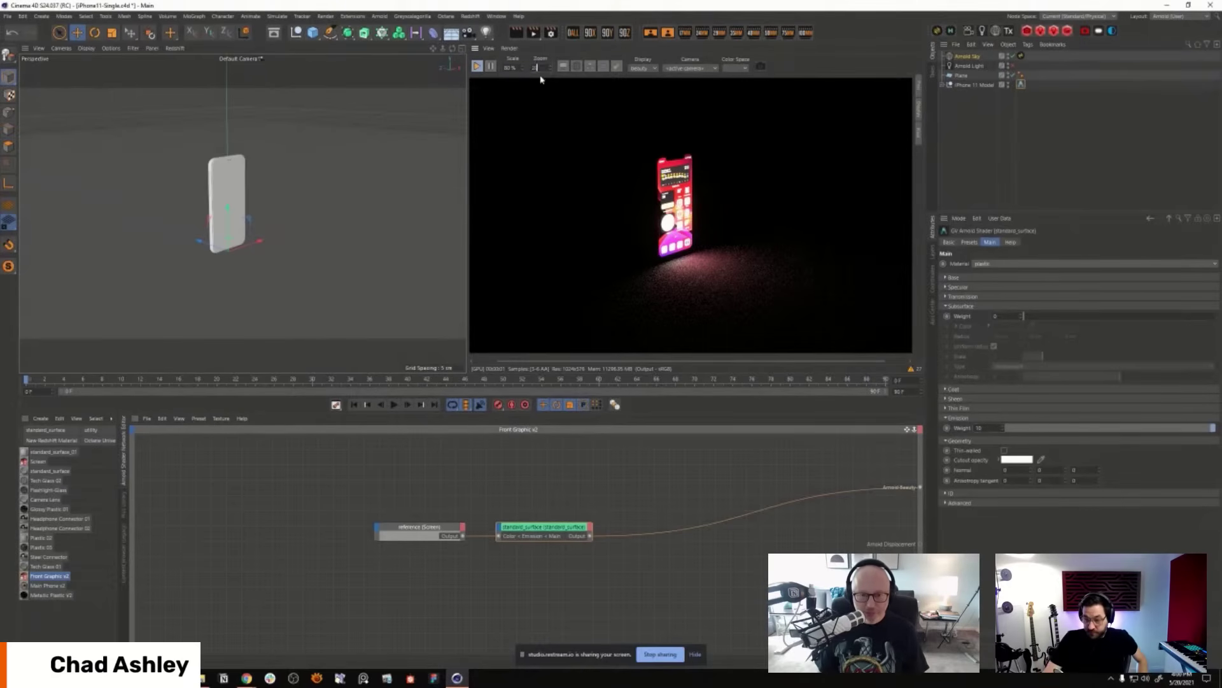
pyautogui.write('30')
pyautogui.press('Return')
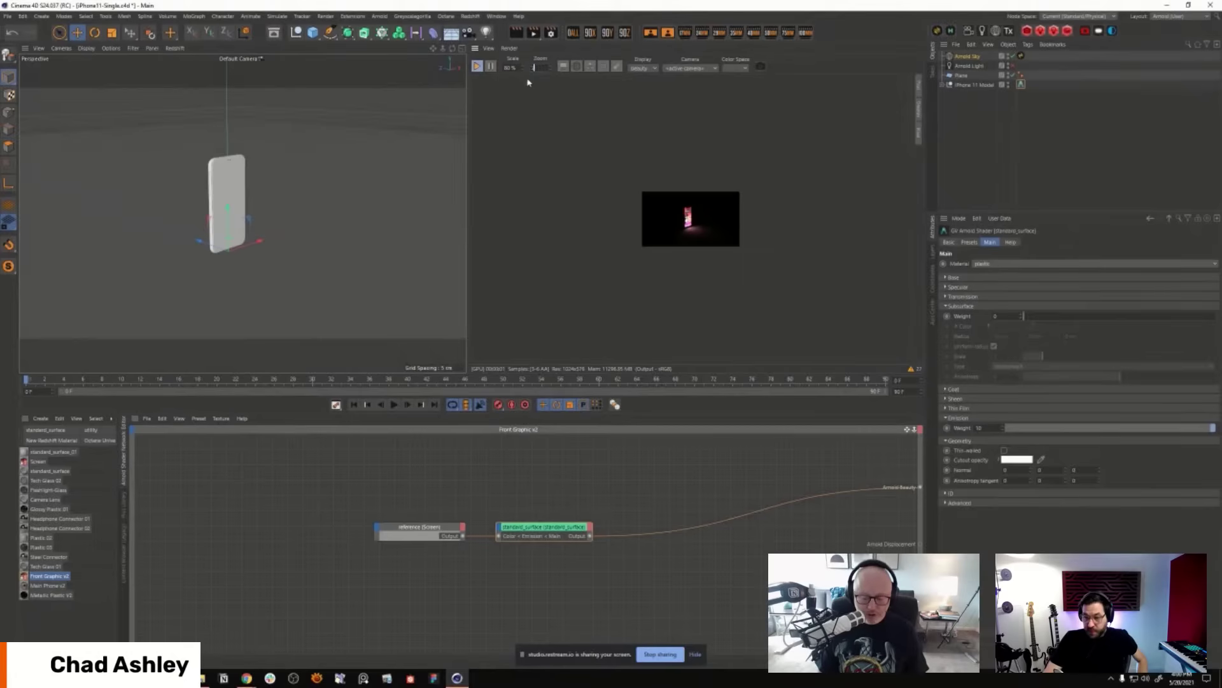
pyautogui.write('200')
pyautogui.press('Return')
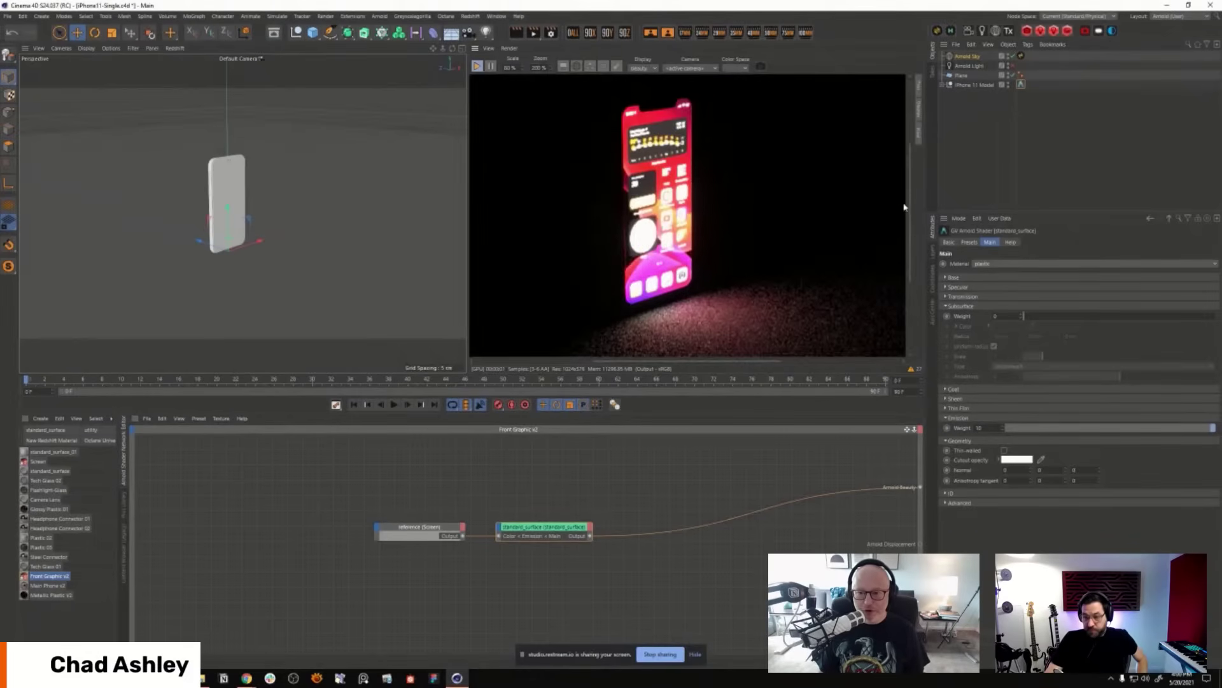
pyautogui.scroll(-3, 900, 210)
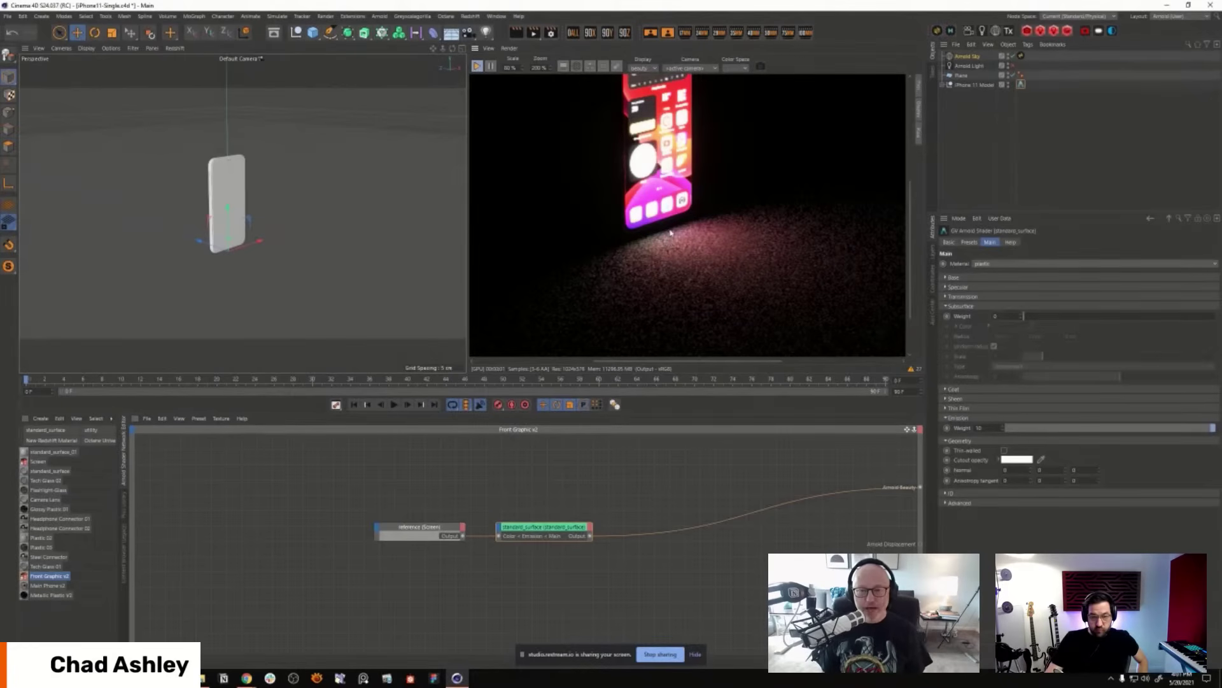
# Step: Set the render preview's color space to sRGB
pyautogui.click(739, 68)
pyautogui.click(753, 101)
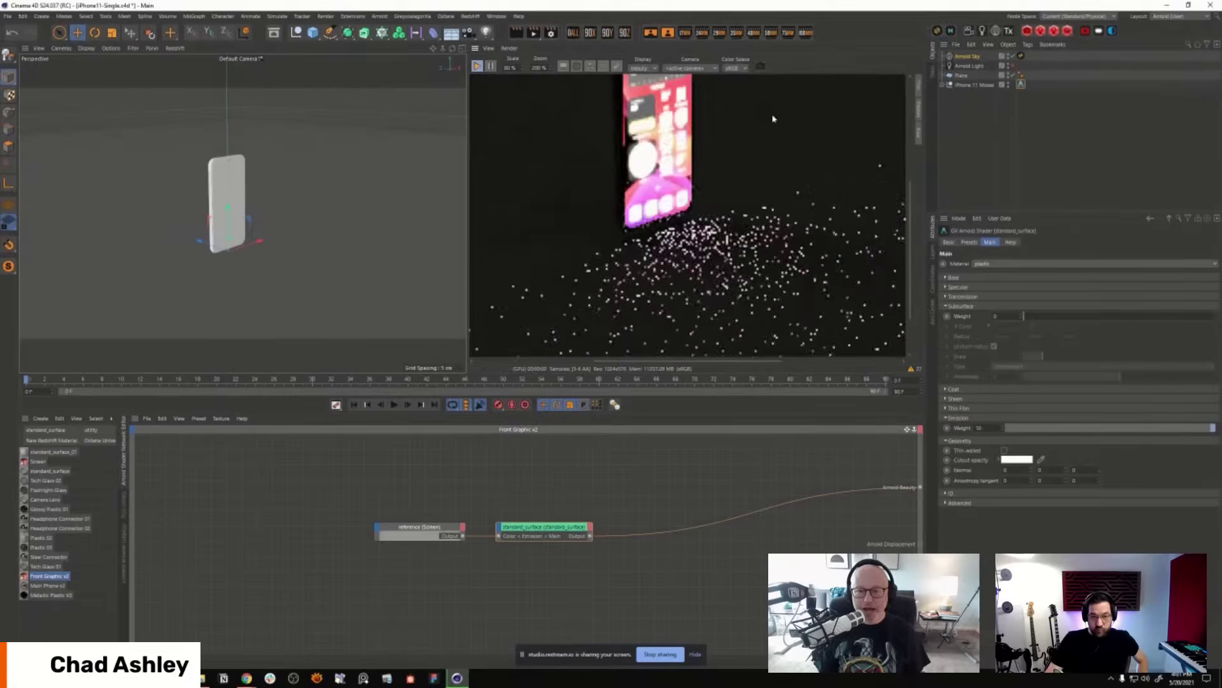
pyautogui.click(732, 69)
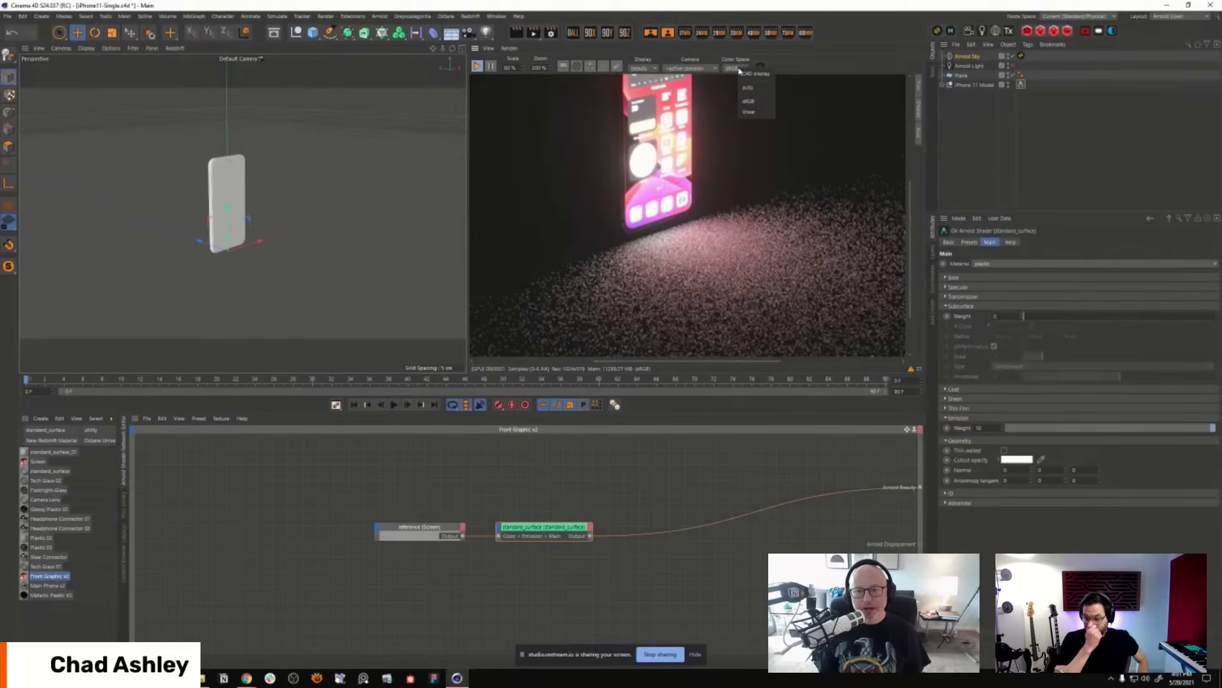
pyautogui.click(732, 70)
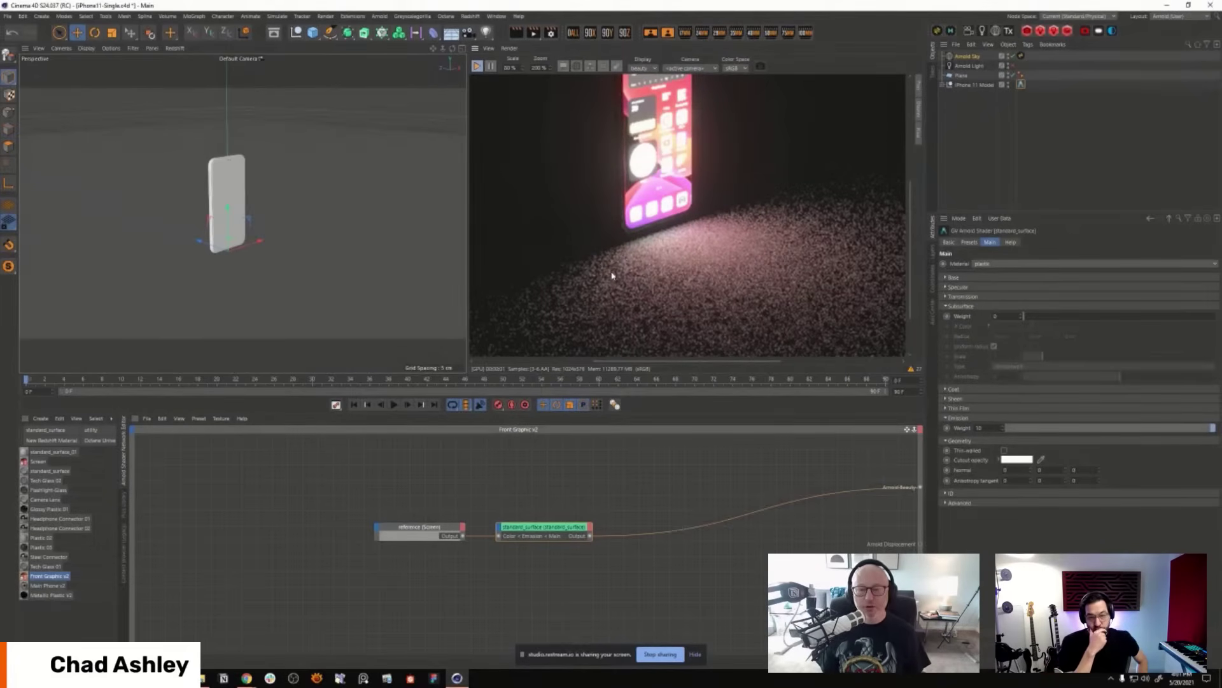
# Step: Set the screen shader's emission weight to 1 and the render preview's zoom to 100%
pyautogui.doubleClick(989, 428)
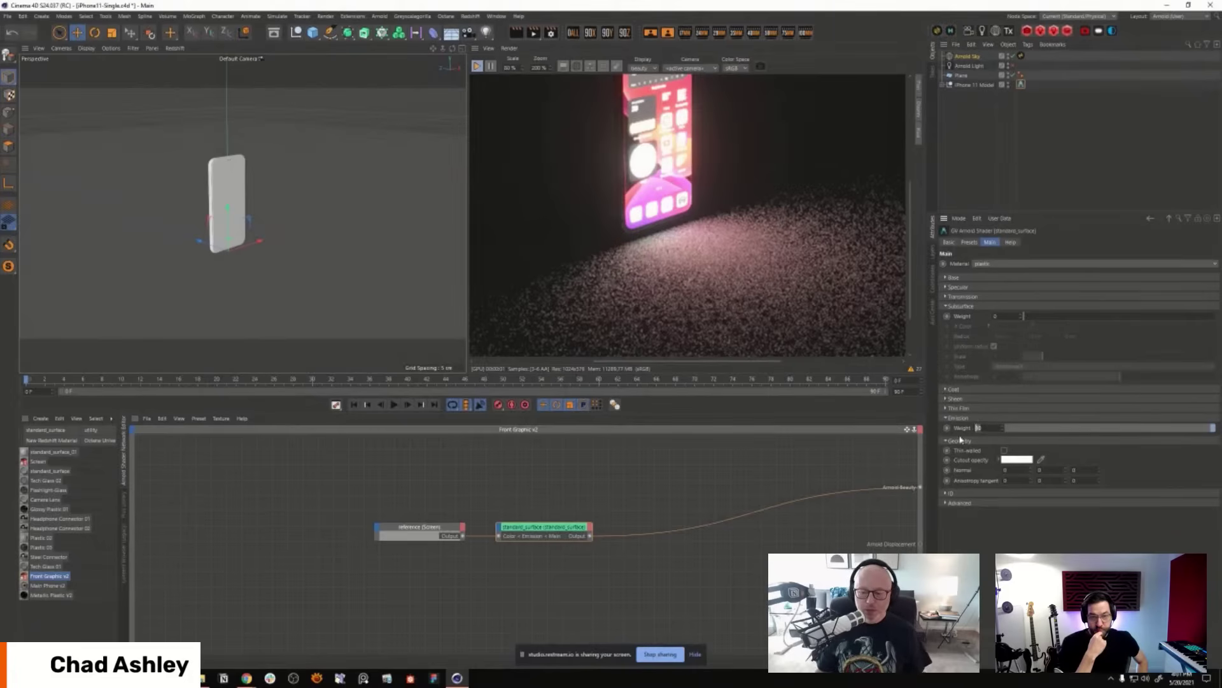
pyautogui.write('1')
pyautogui.press('Return')
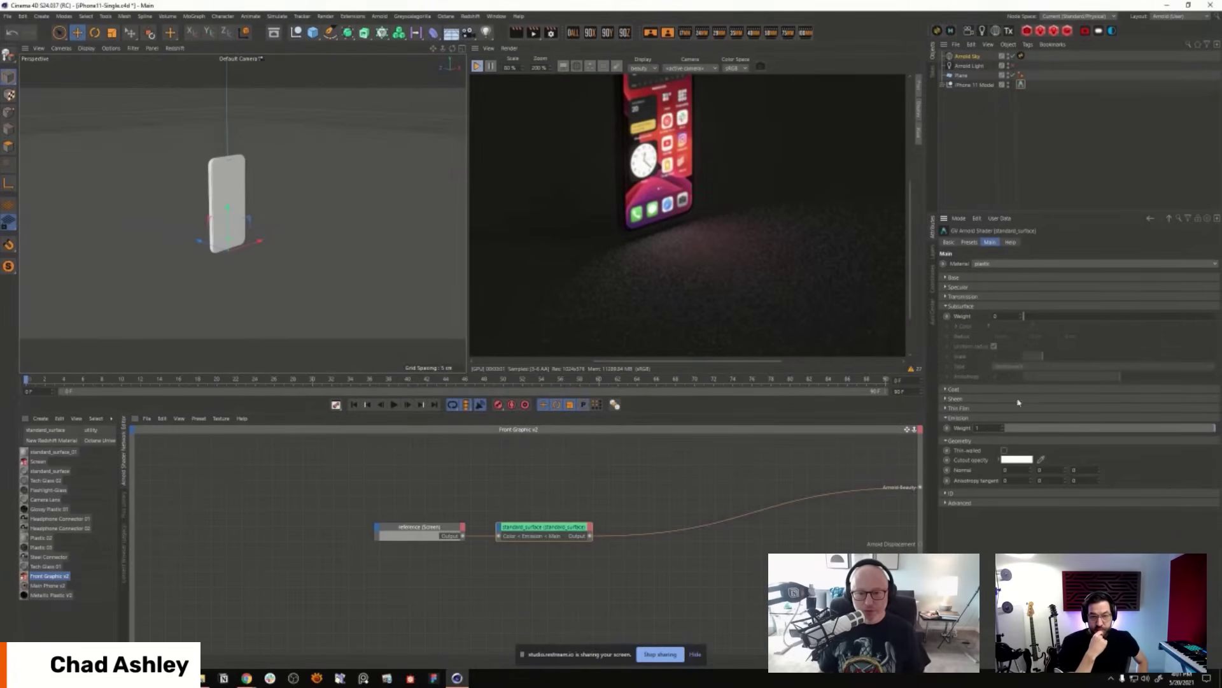
pyautogui.click(539, 68)
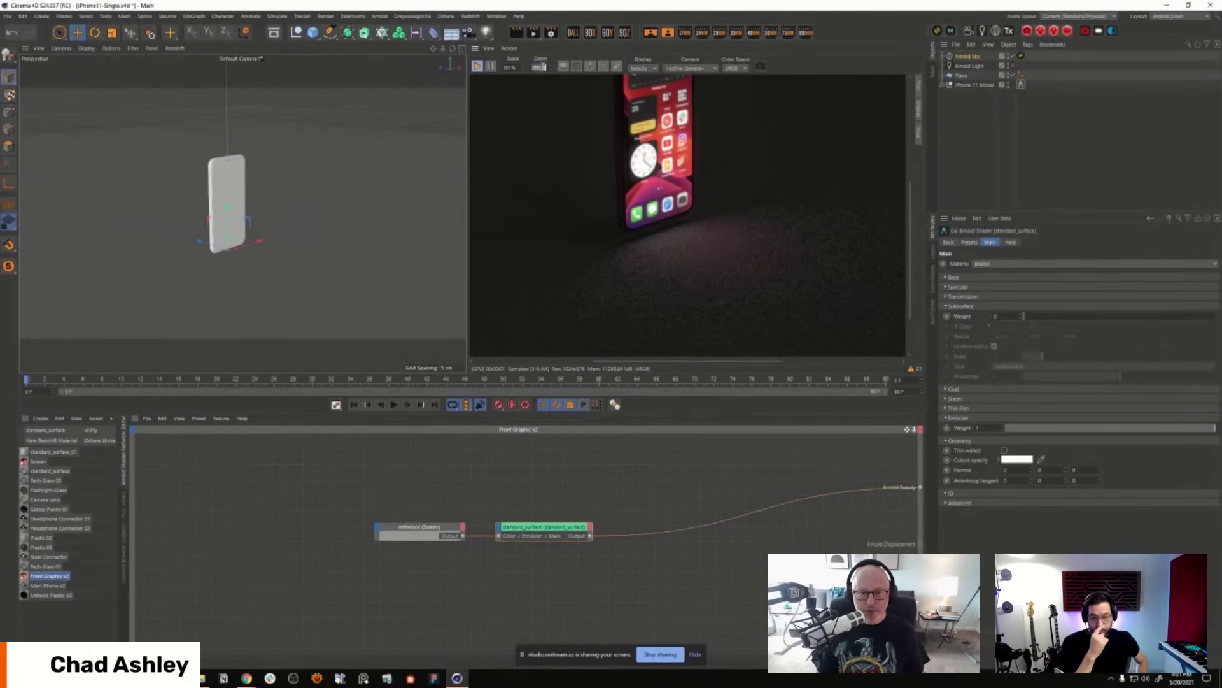
pyautogui.write('100')
pyautogui.press('Return')
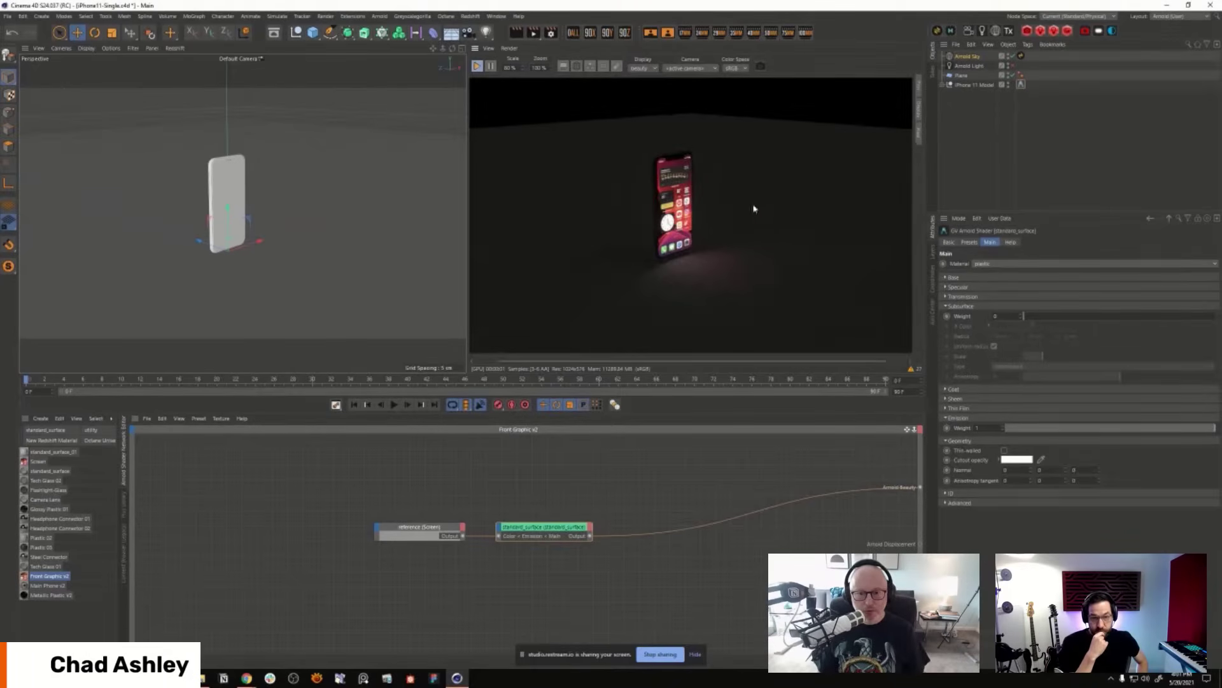
# Step: Turn off diffuse reflection visibility in the Arnold tag of the iPhone 11 Model group
pyautogui.scroll(3, 230, 217)
pyautogui.keyDown('alt'); pyautogui.moveTo(230, 217); pyautogui.dragTo(292, 235); pyautogui.keyUp('alt')
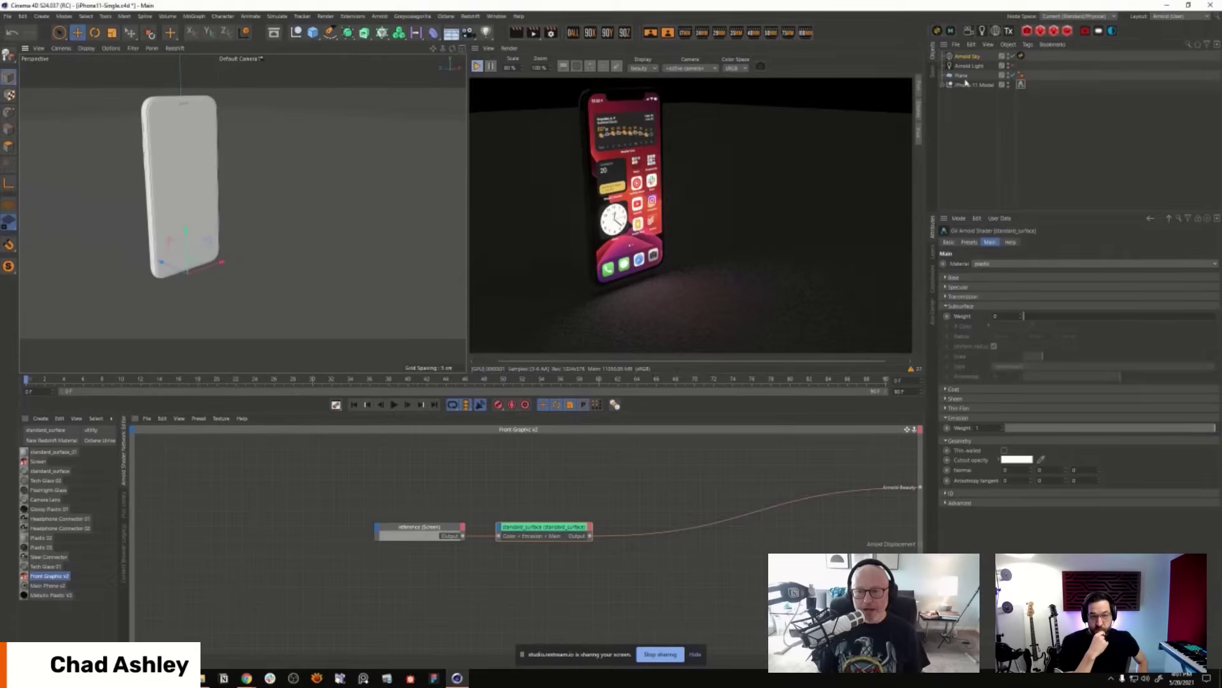
pyautogui.click(946, 84)
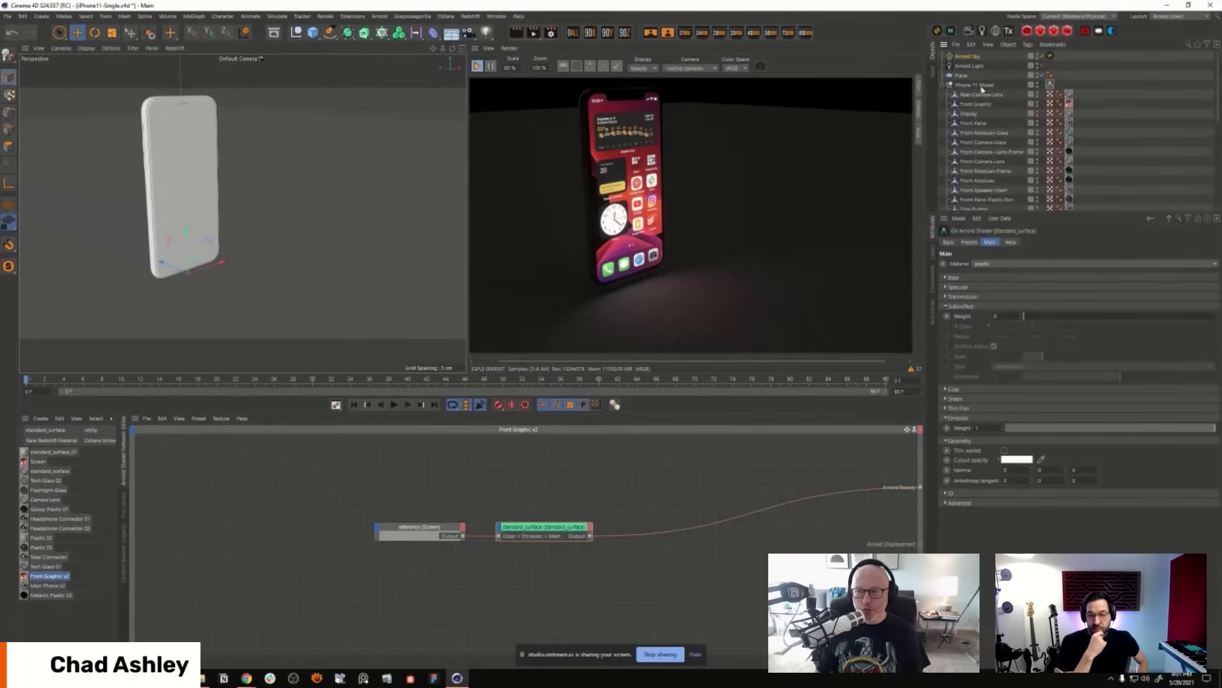
pyautogui.click(984, 86)
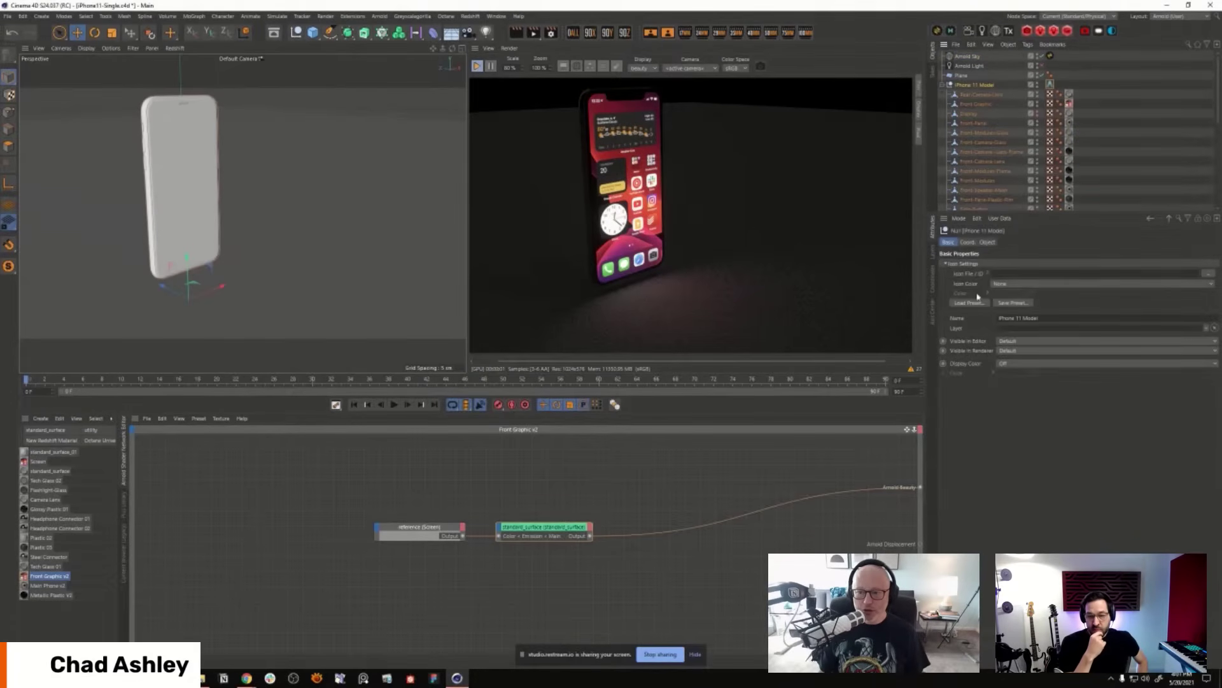
pyautogui.click(1050, 84)
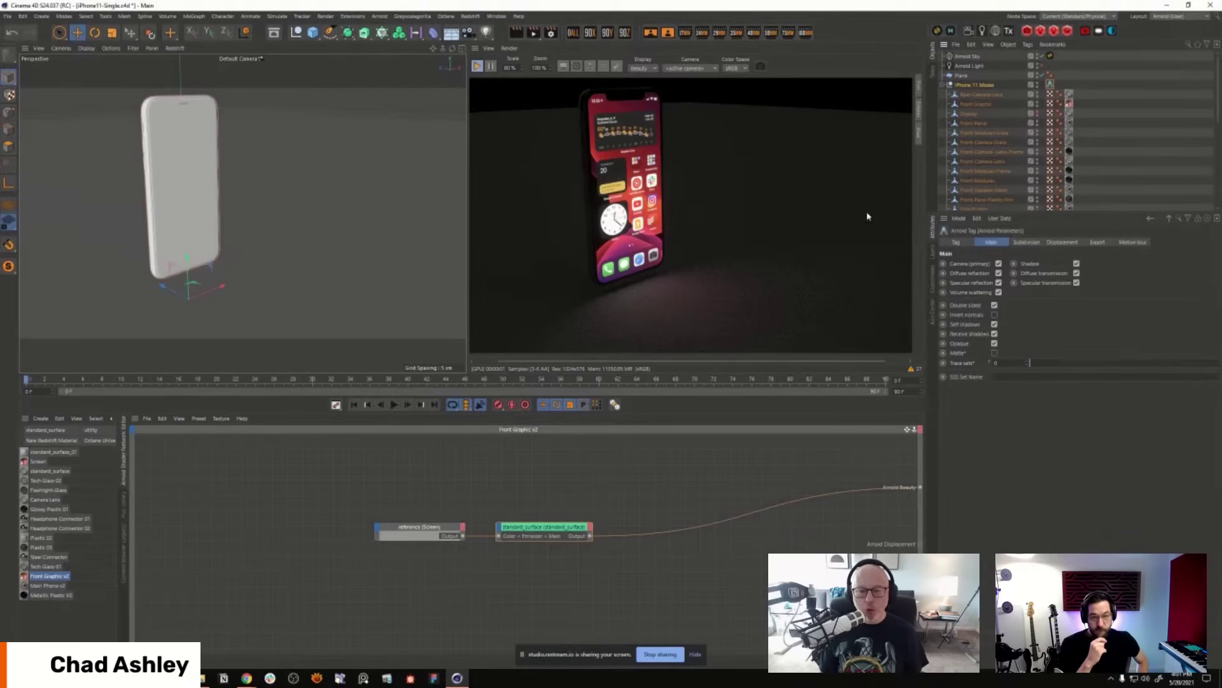
pyautogui.click(999, 273)
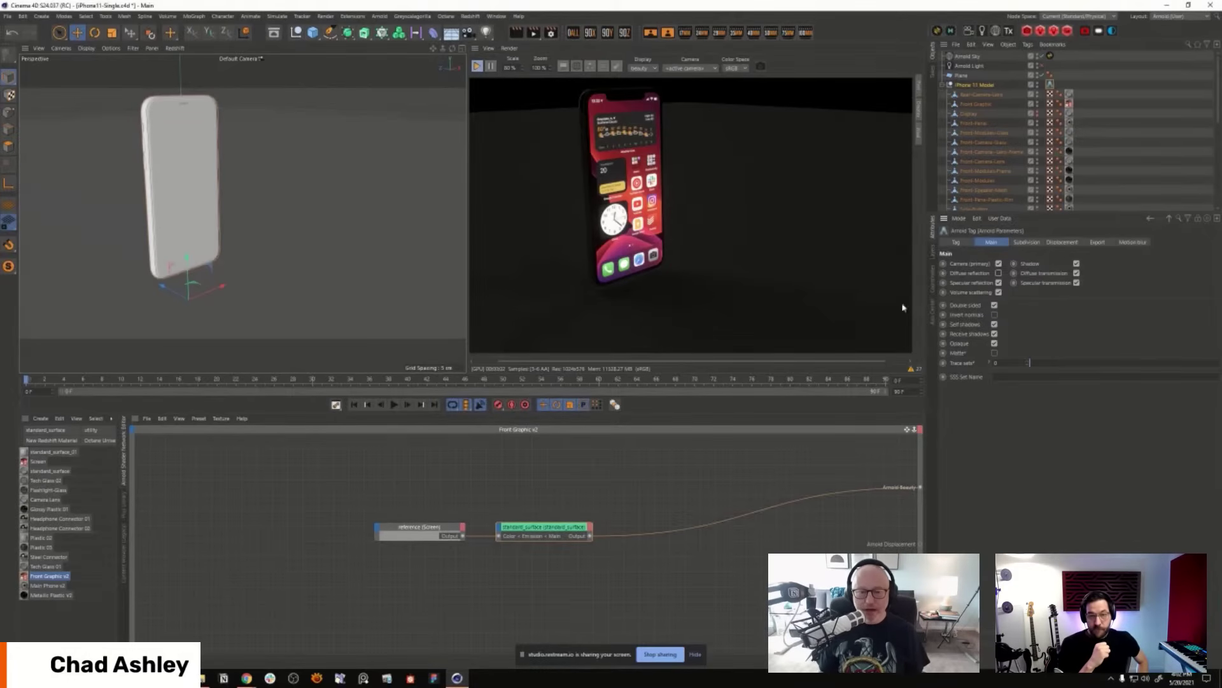
# Step: Lower the Arnold Sky's exposure to about -4.16 and enable the Arnold Light
pyautogui.click(972, 57)
pyautogui.moveTo(1082, 487); pyautogui.dragTo(1060, 486)
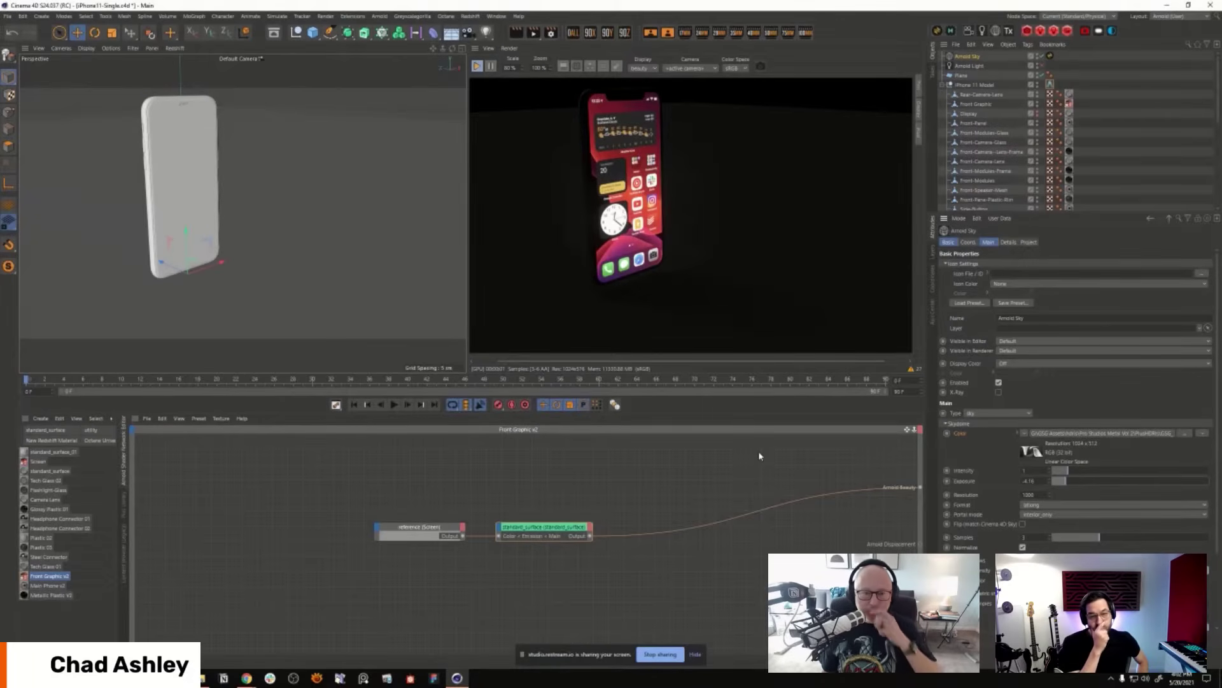
pyautogui.click(943, 85)
pyautogui.click(970, 66)
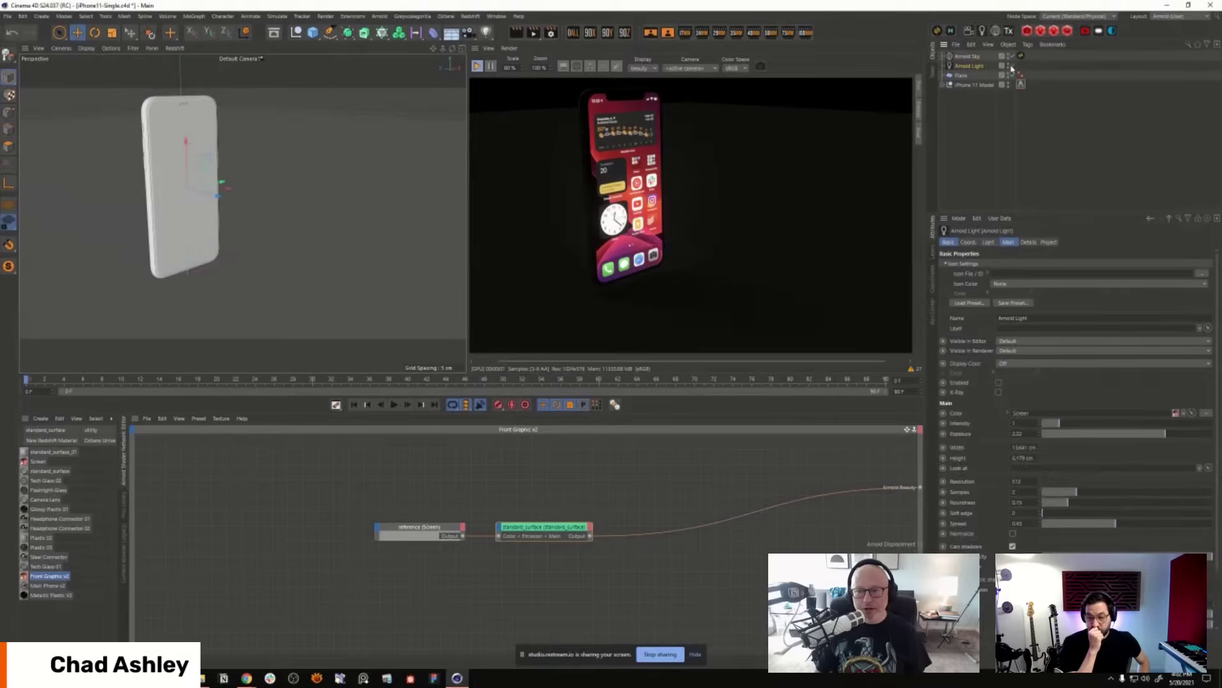
pyautogui.click(1011, 66)
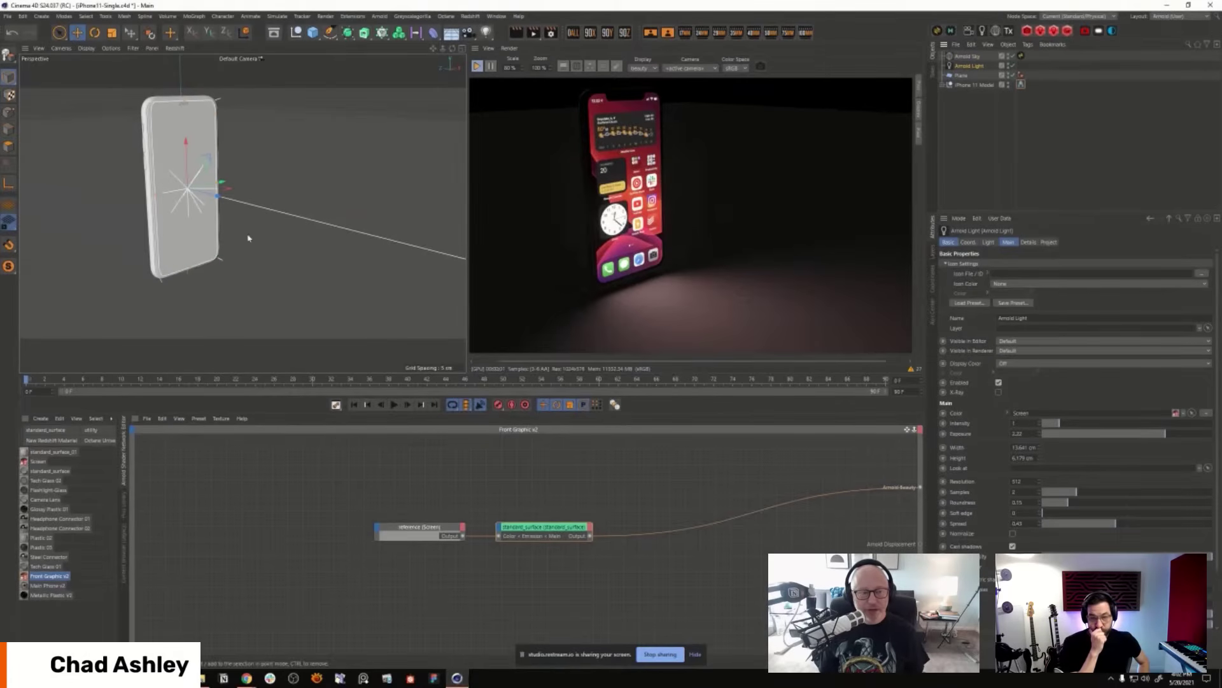
# Step: Nudge the Arnold Light toward the phone so it sits just in front of the screen glass in the right view
pyautogui.moveTo(248, 238)
pyautogui.keyDown('alt'); pyautogui.mouseDown()
pyautogui.moveTo(347, 273)
pyautogui.moveTo(268, 210)
pyautogui.moveTo(258, 233)
pyautogui.mouseUp(); pyautogui.keyUp('alt')
pyautogui.scroll(3, 259, 233)
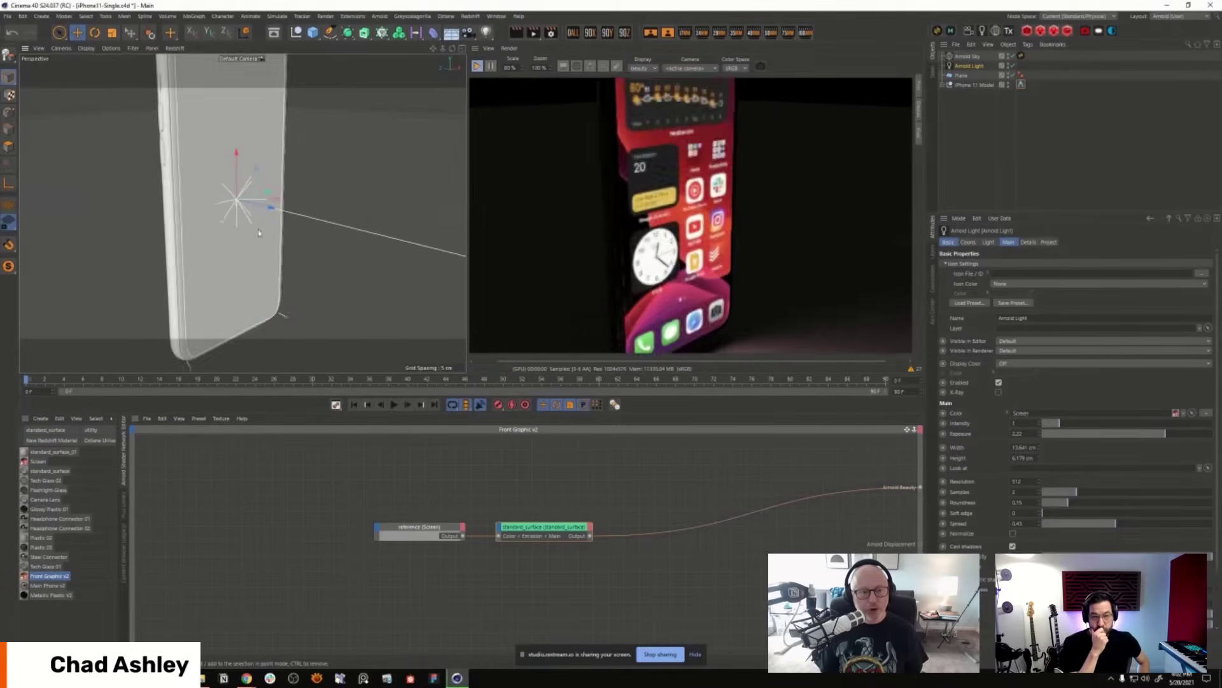
pyautogui.scroll(-3, 259, 233)
pyautogui.scroll(3, 259, 233)
pyautogui.middleClick(199, 309)
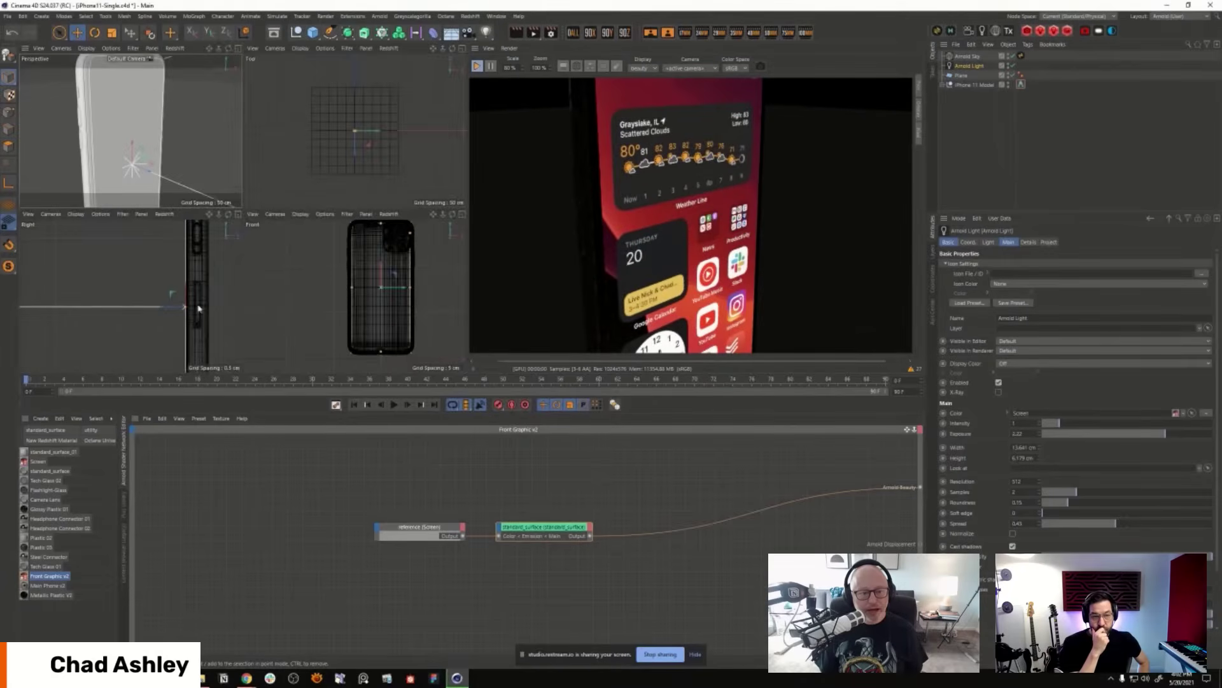
pyautogui.scroll(5, 199, 309)
pyautogui.middleClick(199, 308)
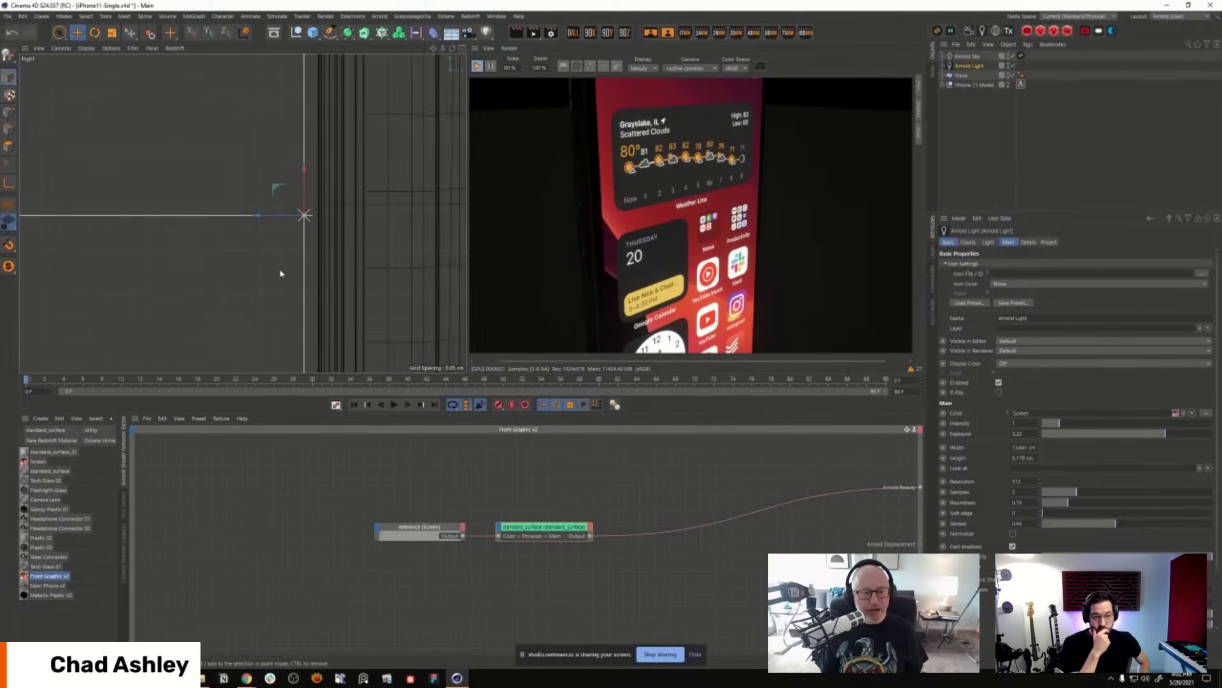
pyautogui.scroll(5, 280, 274)
pyautogui.moveTo(247, 219); pyautogui.dragTo(270, 218)
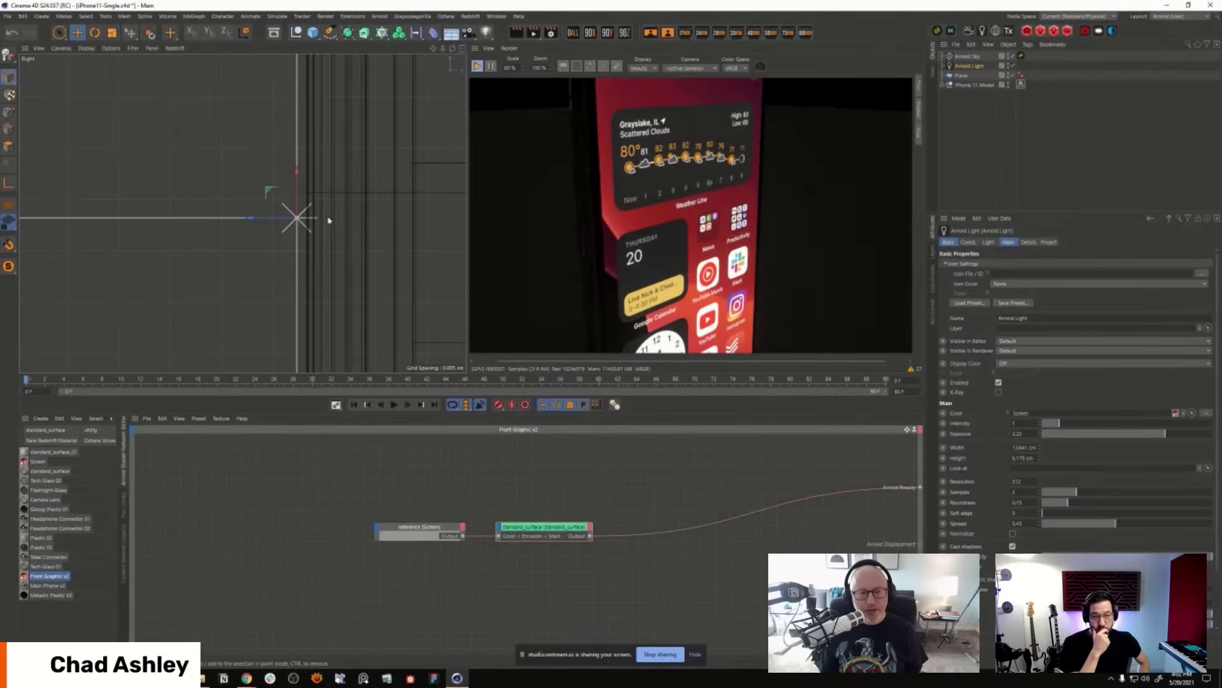
pyautogui.scroll(-10, 328, 220)
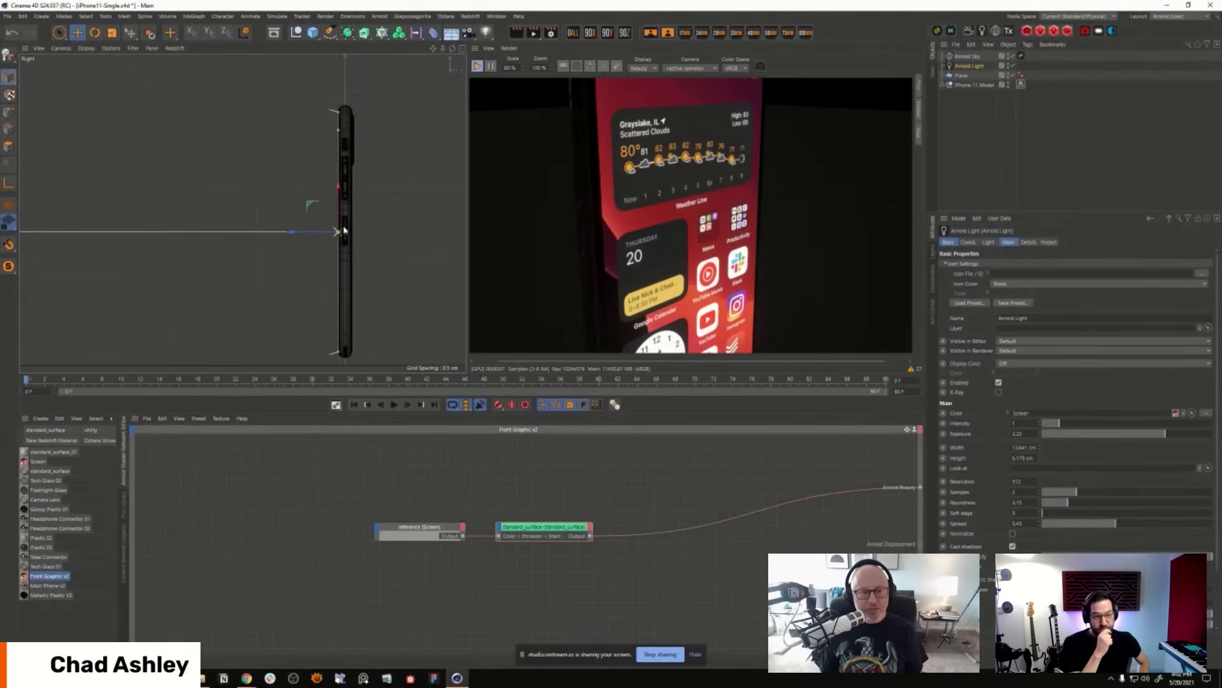
# Step: Review the Front Graphic v2 material and the Arnold Light's light type and main settings
pyautogui.moveTo(343, 230); pyautogui.dragTo(312, 212, button='middle')
pyautogui.click(69, 575)
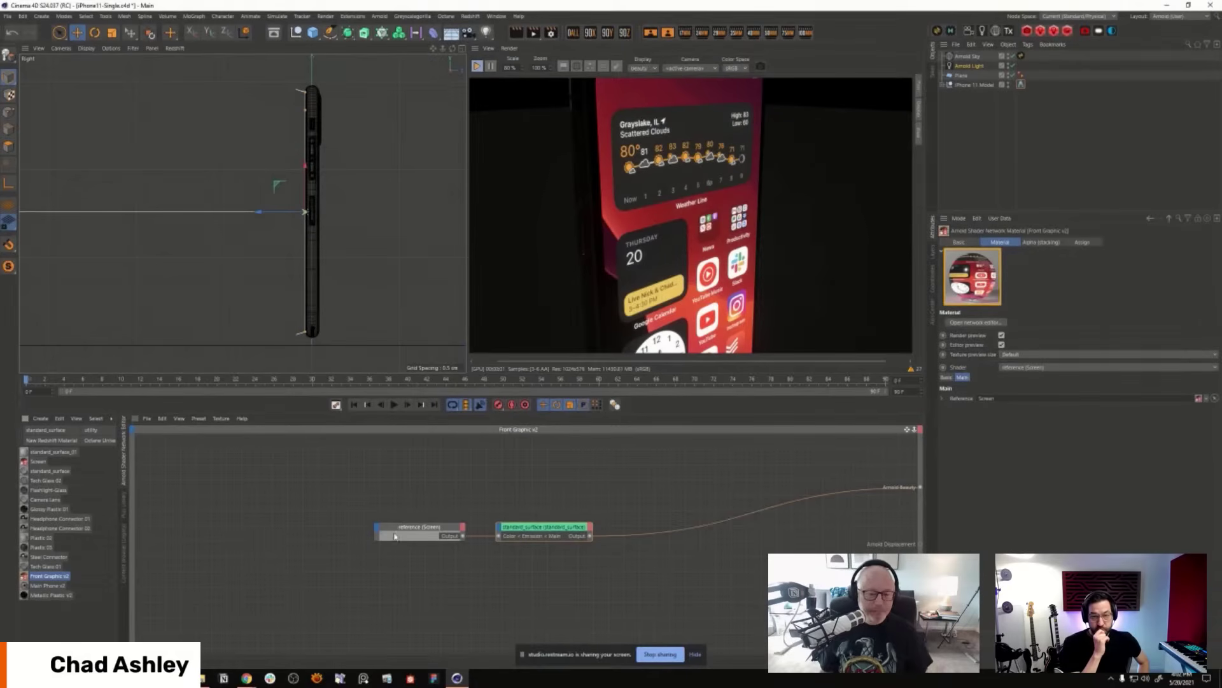
pyautogui.click(970, 66)
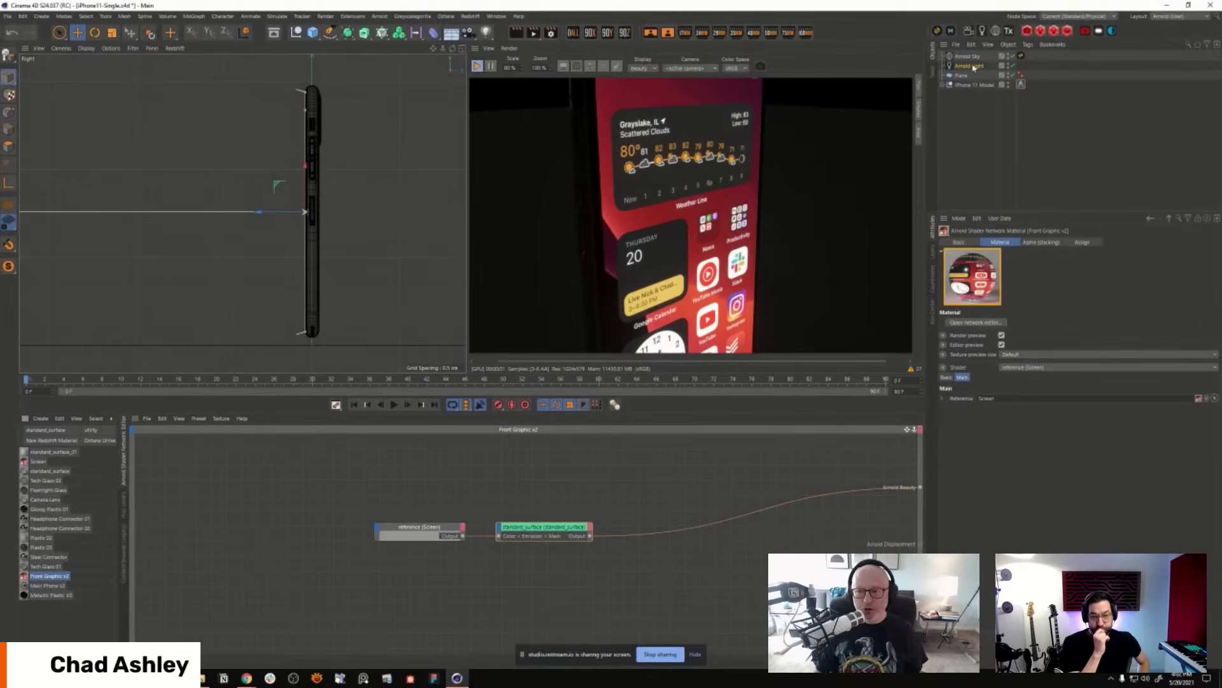
pyautogui.click(989, 242)
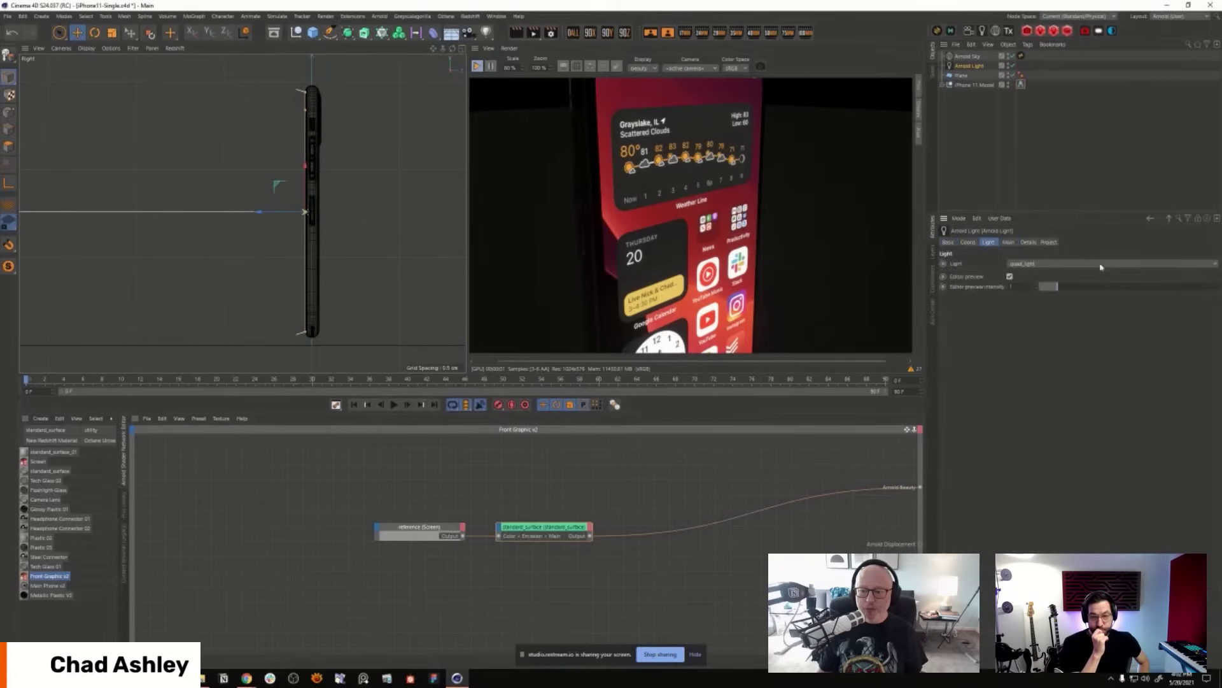
pyautogui.click(1007, 242)
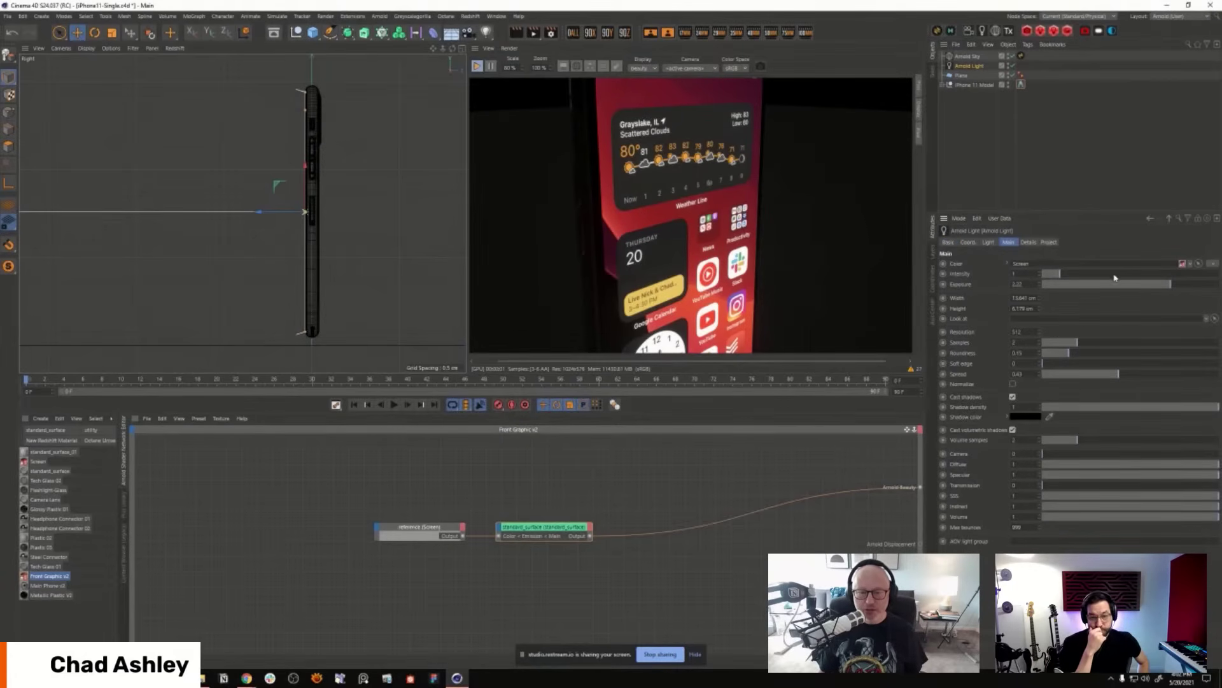
# Step: Add a sphere to the scene with a radius of 5 cm and 100 segments
pyautogui.press('F5')
pyautogui.press('F1')
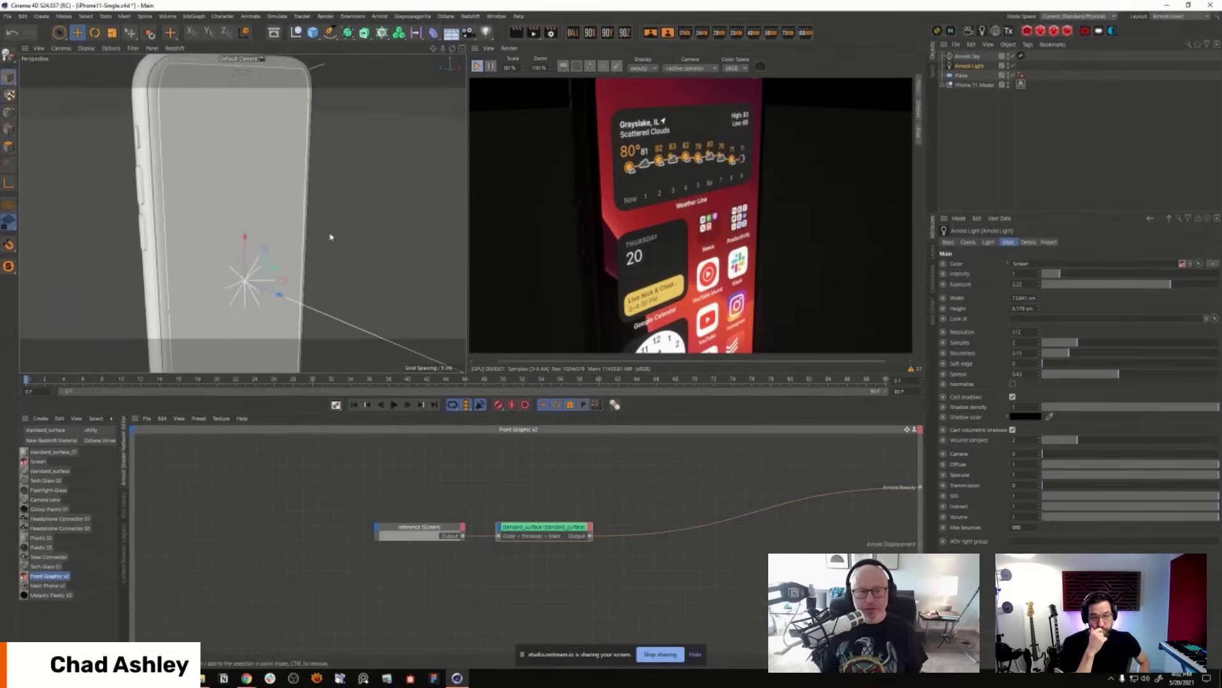
pyautogui.scroll(-5, 317, 215)
pyautogui.keyDown('alt'); pyautogui.moveTo(316, 217); pyautogui.dragTo(319, 259); pyautogui.keyUp('alt')
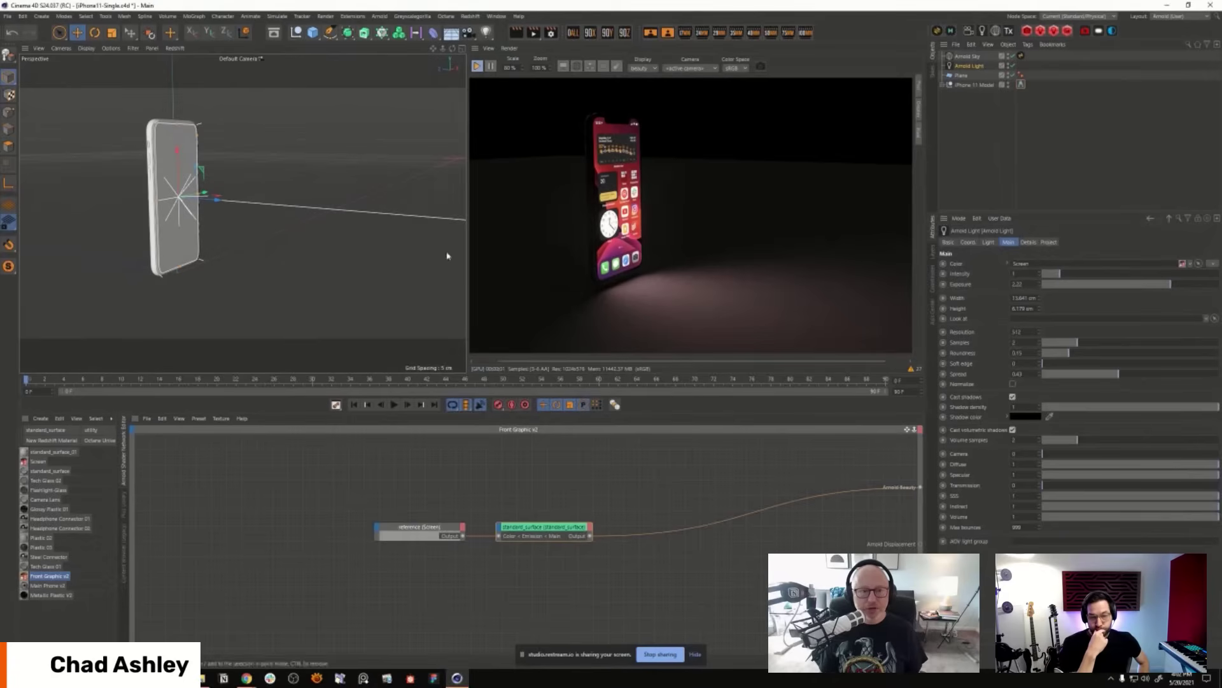
pyautogui.click(312, 34)
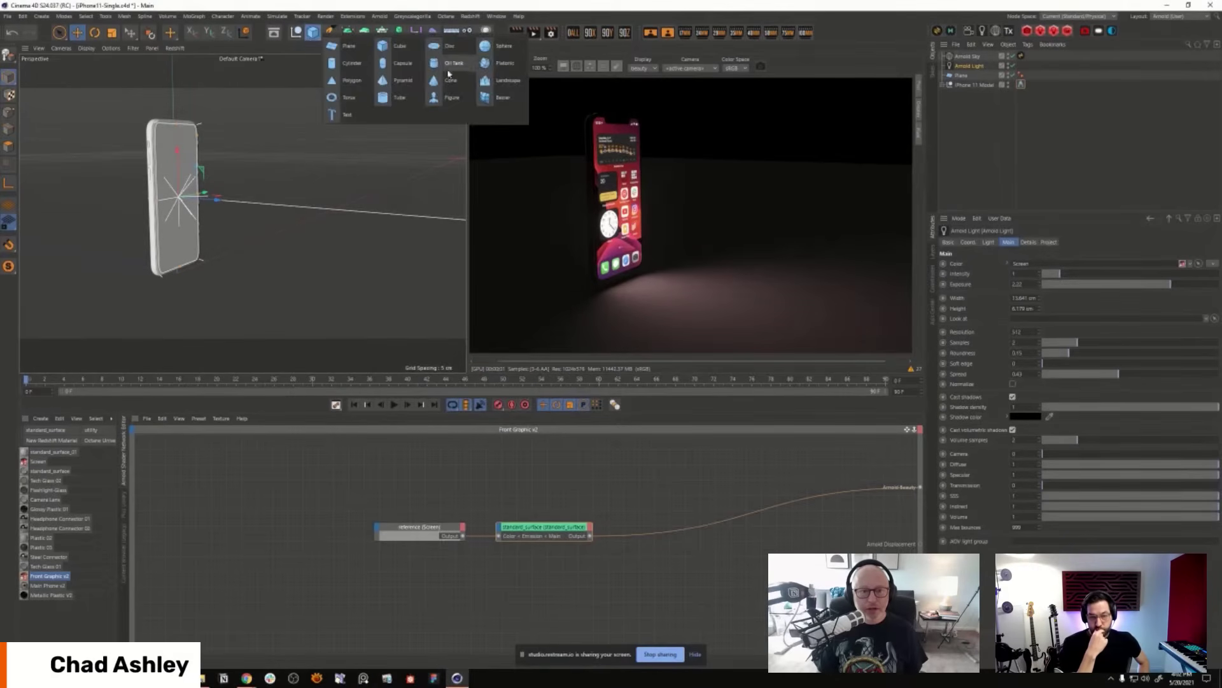
pyautogui.click(494, 48)
pyautogui.doubleClick(995, 264)
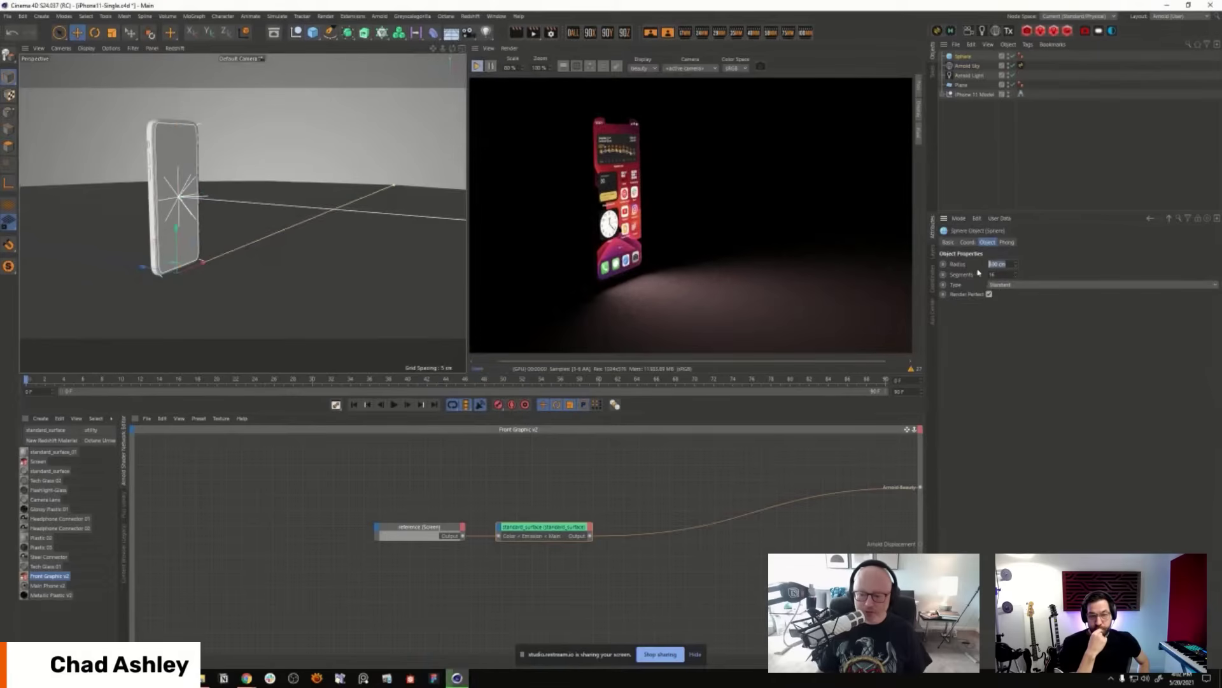
pyautogui.write('5')
pyautogui.press('Return')
pyautogui.doubleClick(993, 274)
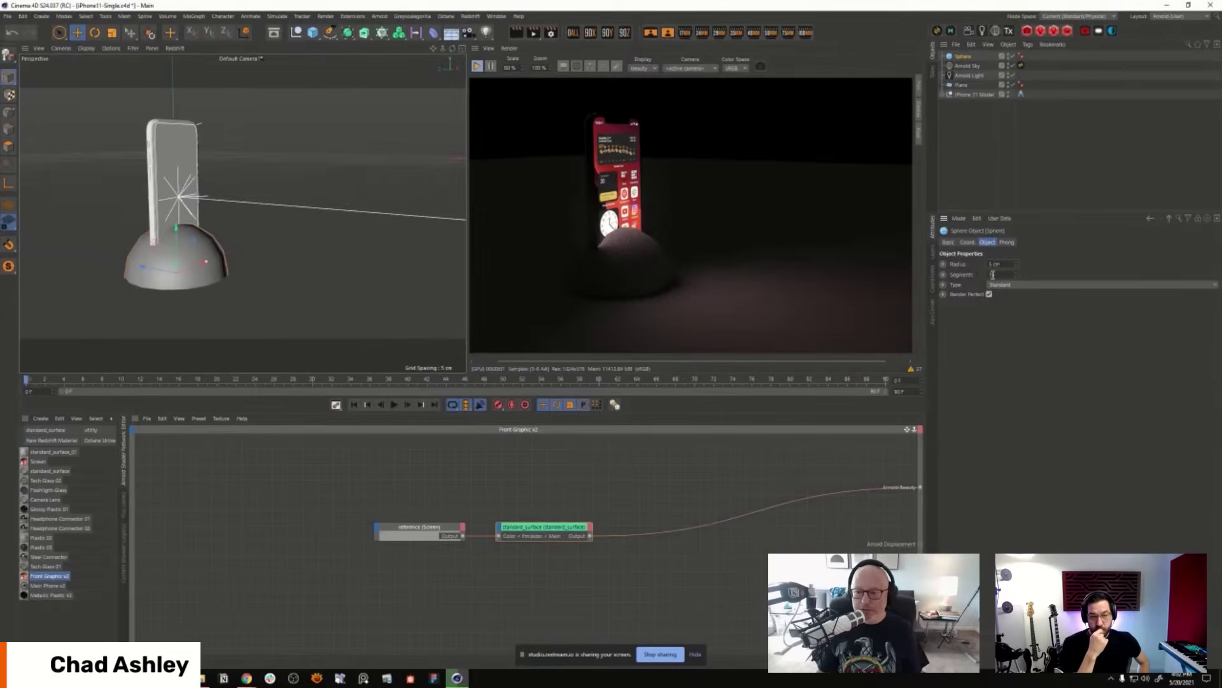
pyautogui.write('100')
pyautogui.press('Return')
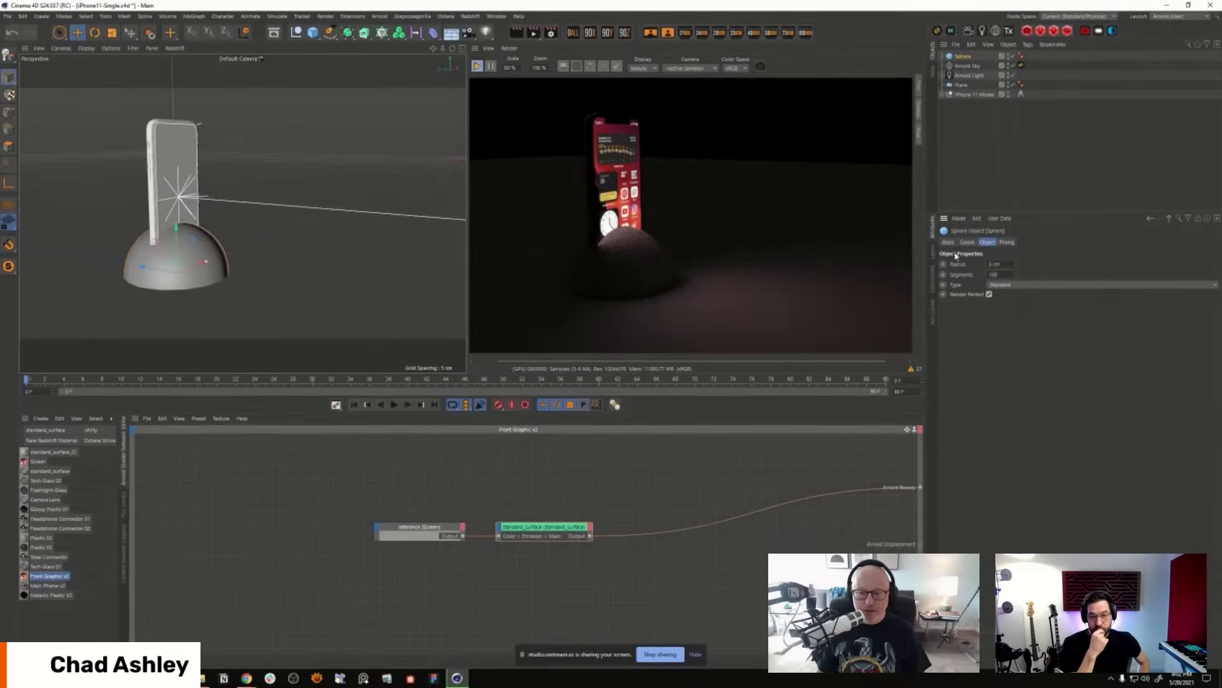
# Step: Place the sphere in front of the phone's screen to check how the light falls on it, and delete the sphere
pyautogui.moveTo(191, 234)
pyautogui.mouseDown()
pyautogui.moveTo(258, 233)
pyautogui.moveTo(262, 263)
pyautogui.moveTo(190, 241)
pyautogui.mouseUp()
pyautogui.keyDown('alt'); pyautogui.moveTo(189, 241); pyautogui.dragTo(387, 247, button='right'); pyautogui.keyUp('alt')
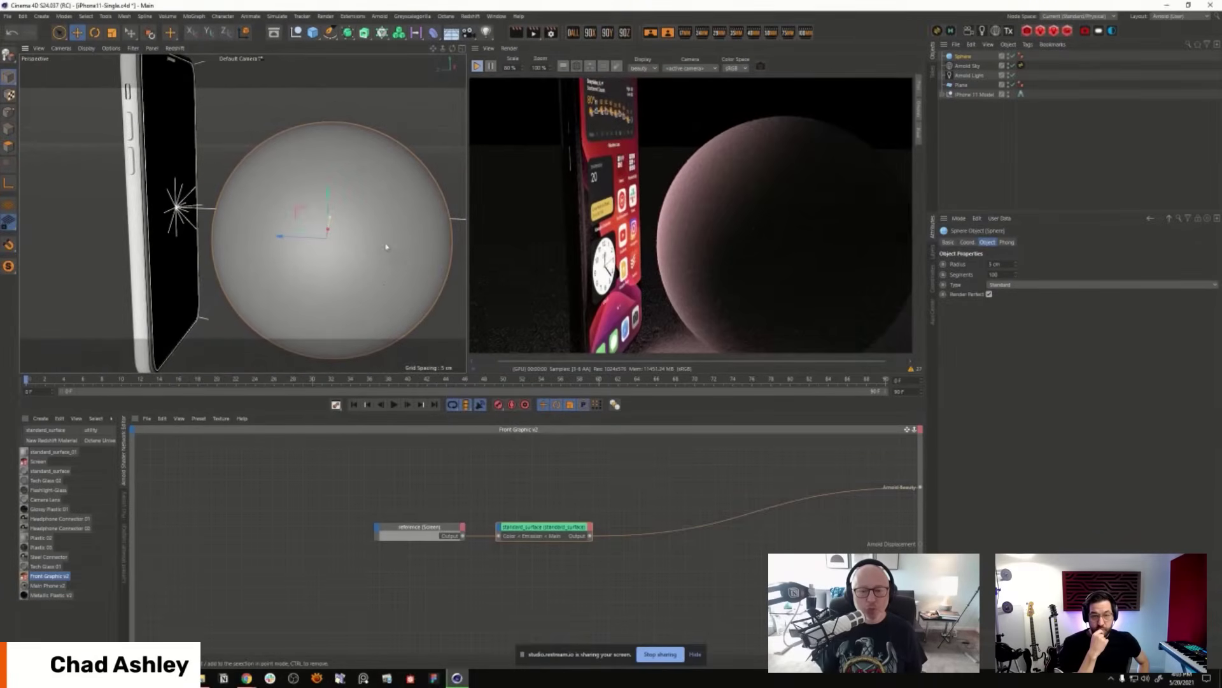
pyautogui.keyDown('alt'); pyautogui.moveTo(355, 298); pyautogui.dragTo(259, 232); pyautogui.keyUp('alt')
pyautogui.press('Delete')
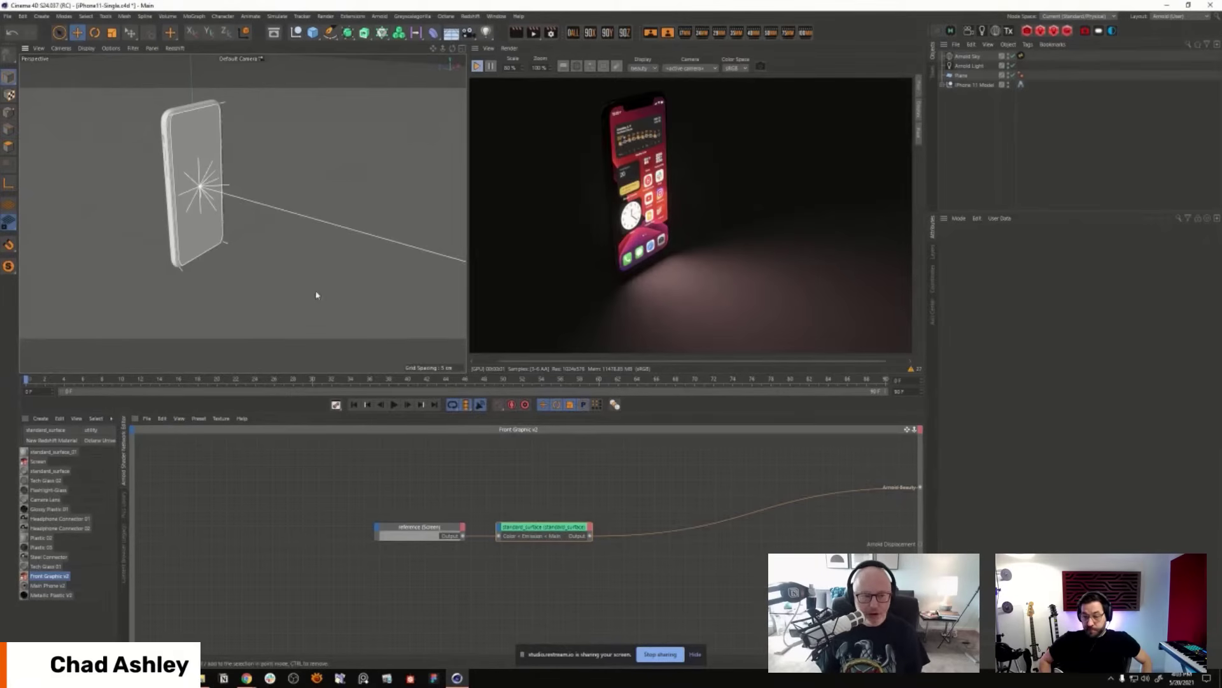
# Step: Disable the Arnold Light and turn on diffuse reflection visibility in the iPhone 11 Model's Arnold tag
pyautogui.keyDown('alt'); pyautogui.moveTo(317, 294); pyautogui.dragTo(349, 270); pyautogui.keyUp('alt')
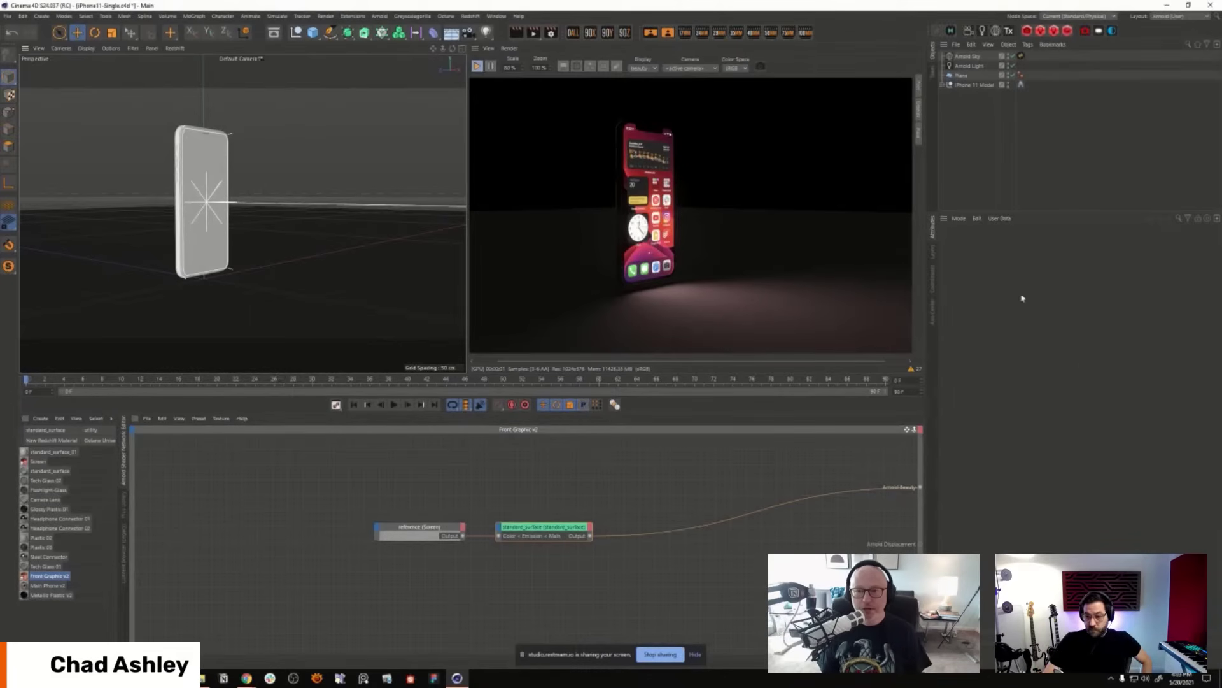
pyautogui.click(1010, 70)
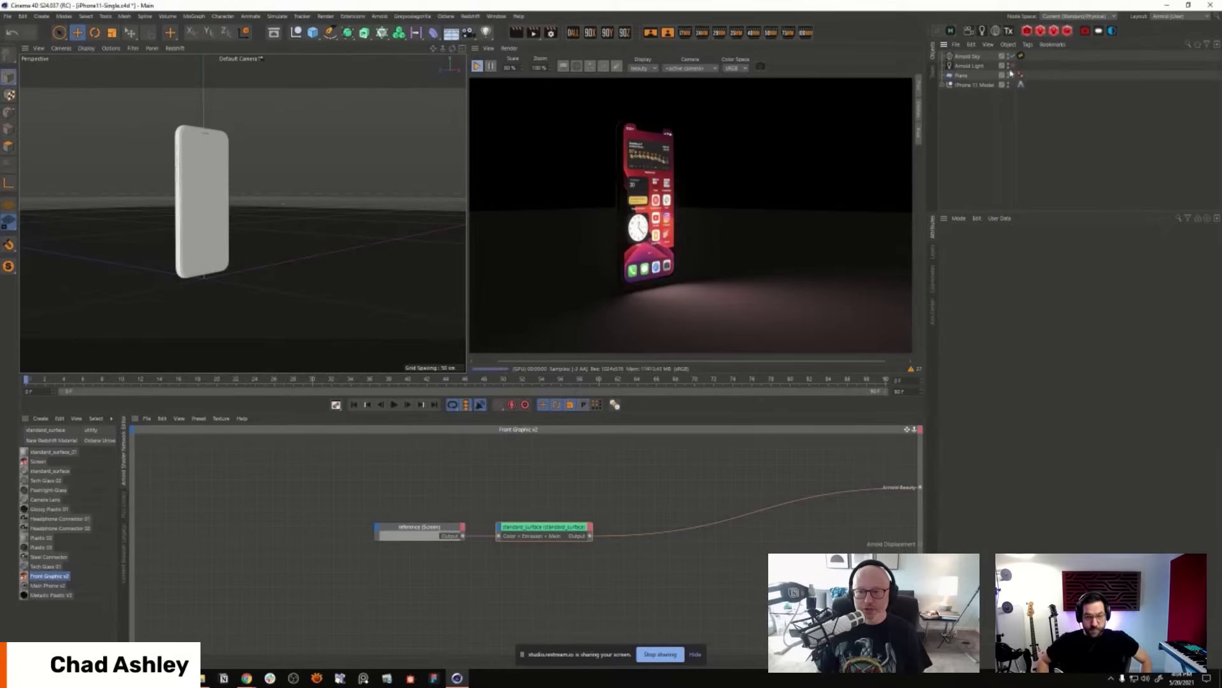
pyautogui.click(973, 66)
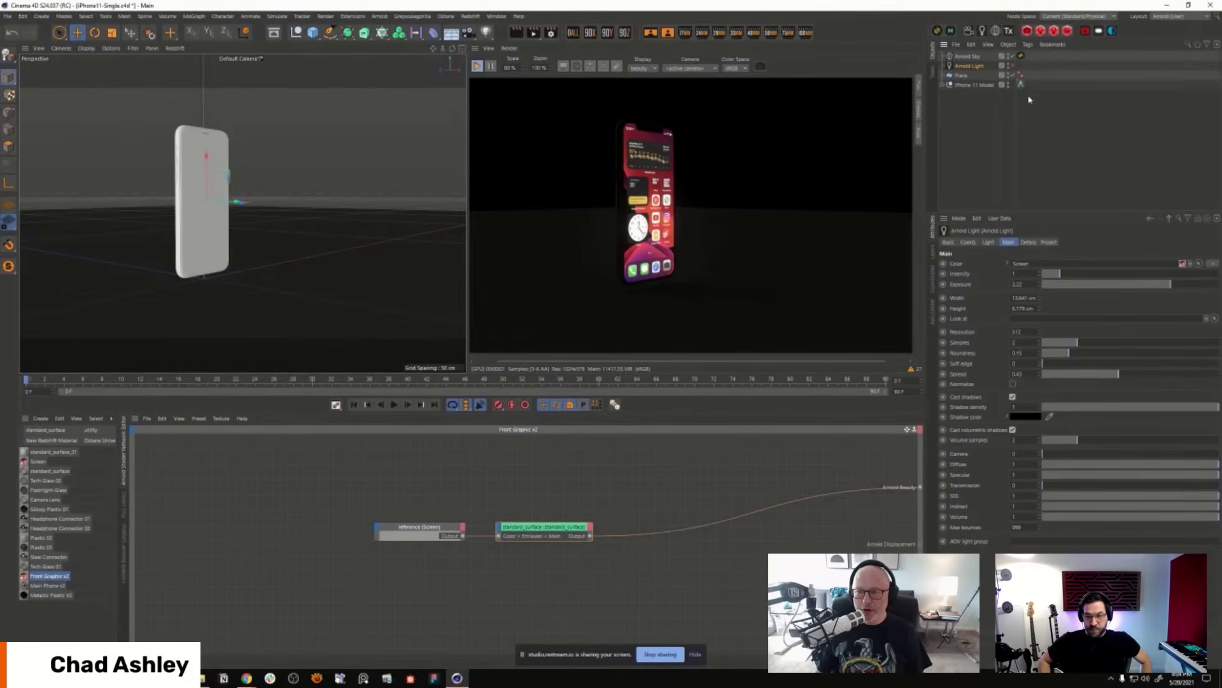
pyautogui.click(1021, 84)
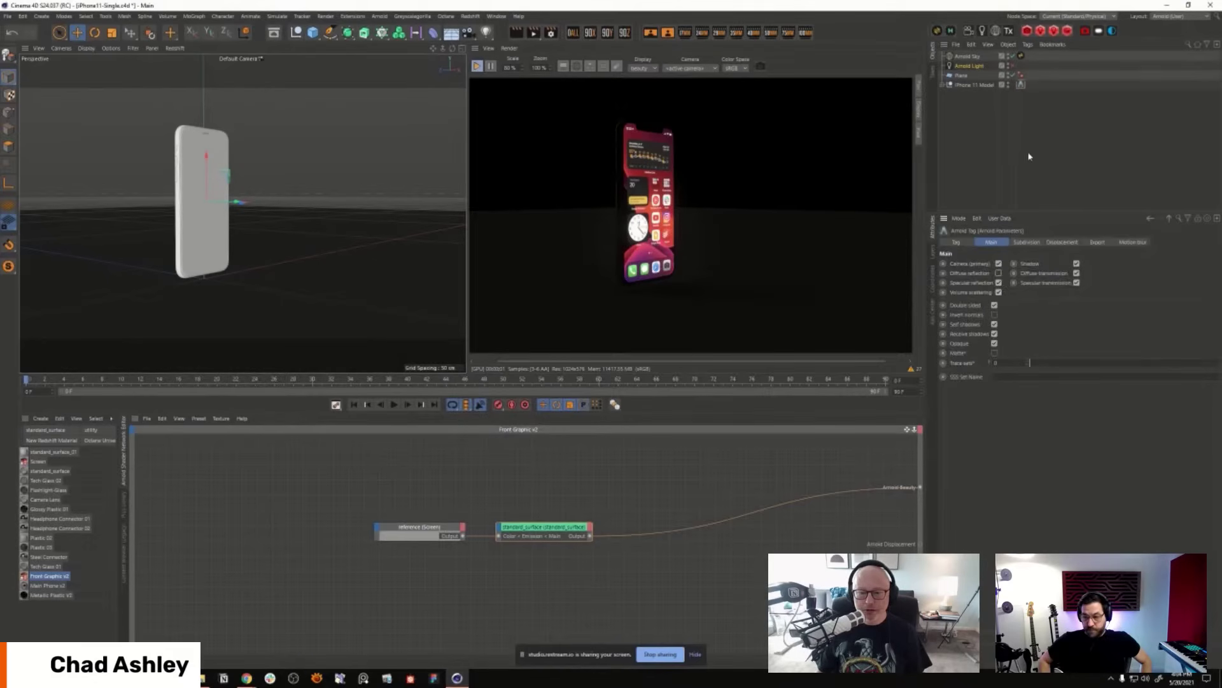
pyautogui.click(998, 273)
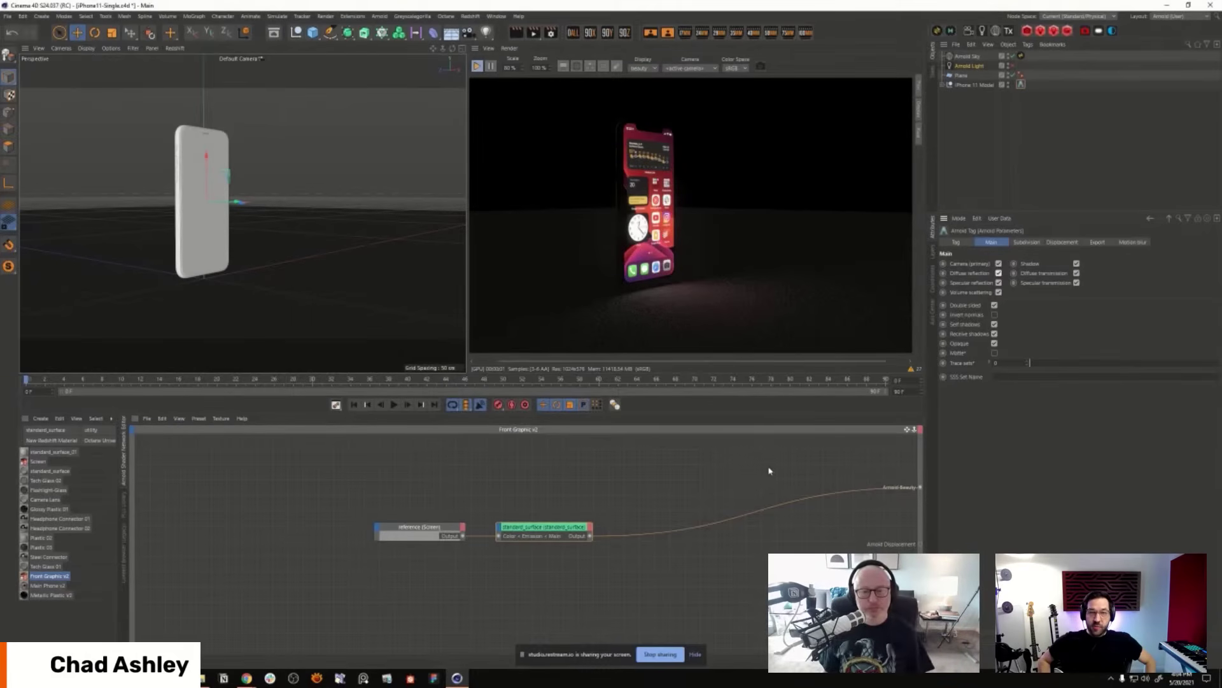
# Step: Check the screen's own emission on the floor, re-enable the Arnold Light and turn the phone's diffuse reflection visibility off
pyautogui.keyDown('alt'); pyautogui.moveTo(350, 245); pyautogui.dragTo(306, 235); pyautogui.keyUp('alt')
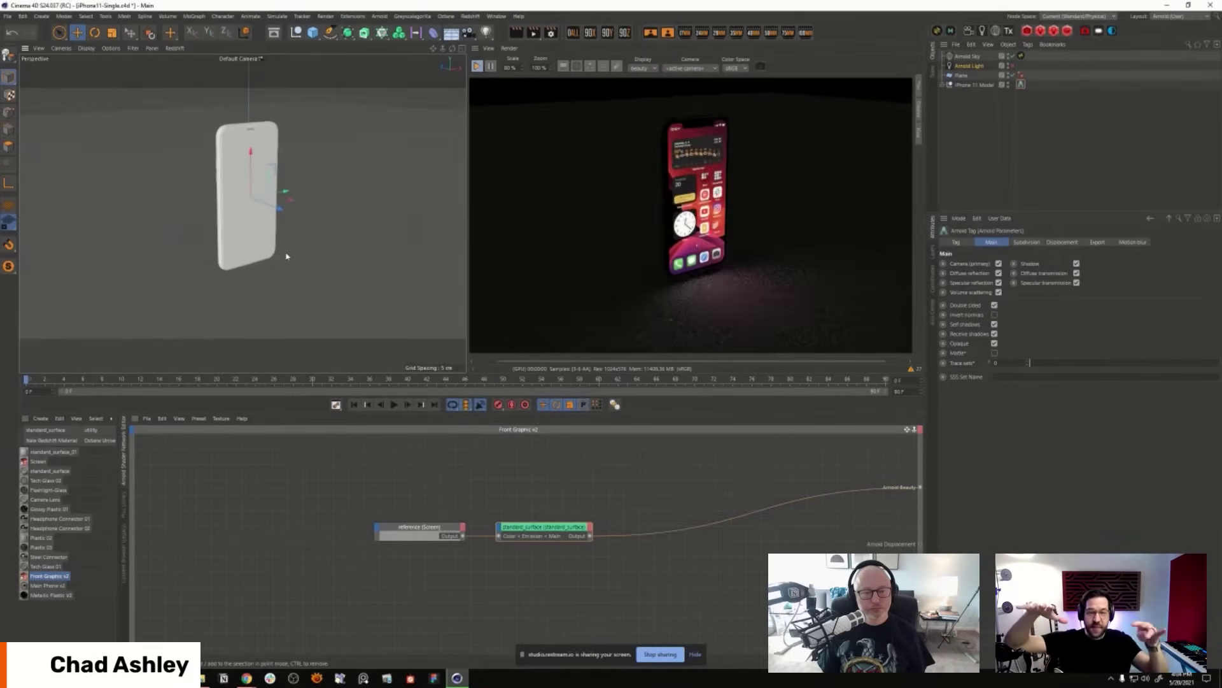
pyautogui.keyDown('alt'); pyautogui.moveTo(286, 253); pyautogui.dragTo(280, 257, button='right'); pyautogui.keyUp('alt')
pyautogui.keyDown('alt'); pyautogui.moveTo(281, 257); pyautogui.dragTo(254, 275); pyautogui.keyUp('alt')
pyautogui.moveTo(255, 275)
pyautogui.keyDown('alt'); pyautogui.mouseDown(button='right')
pyautogui.moveTo(265, 292)
pyautogui.moveTo(256, 281)
pyautogui.mouseUp(button='right'); pyautogui.keyUp('alt')
pyautogui.keyDown('alt'); pyautogui.moveTo(255, 280); pyautogui.dragTo(263, 275); pyautogui.keyUp('alt')
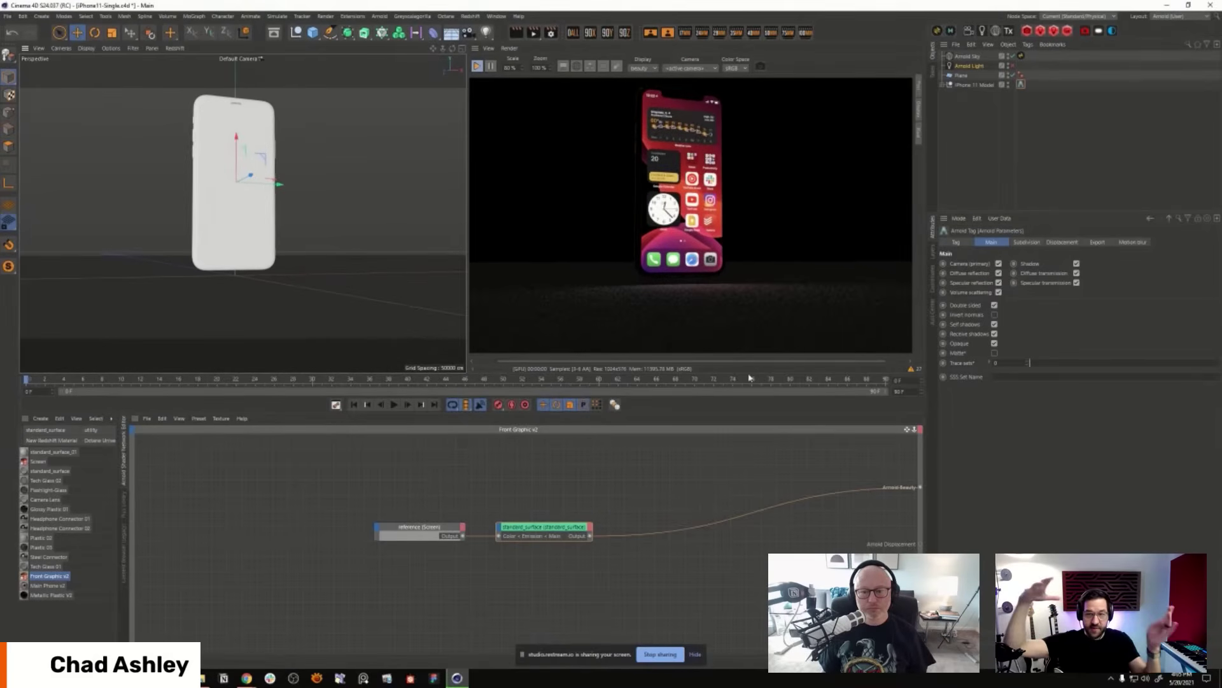
pyautogui.click(1012, 67)
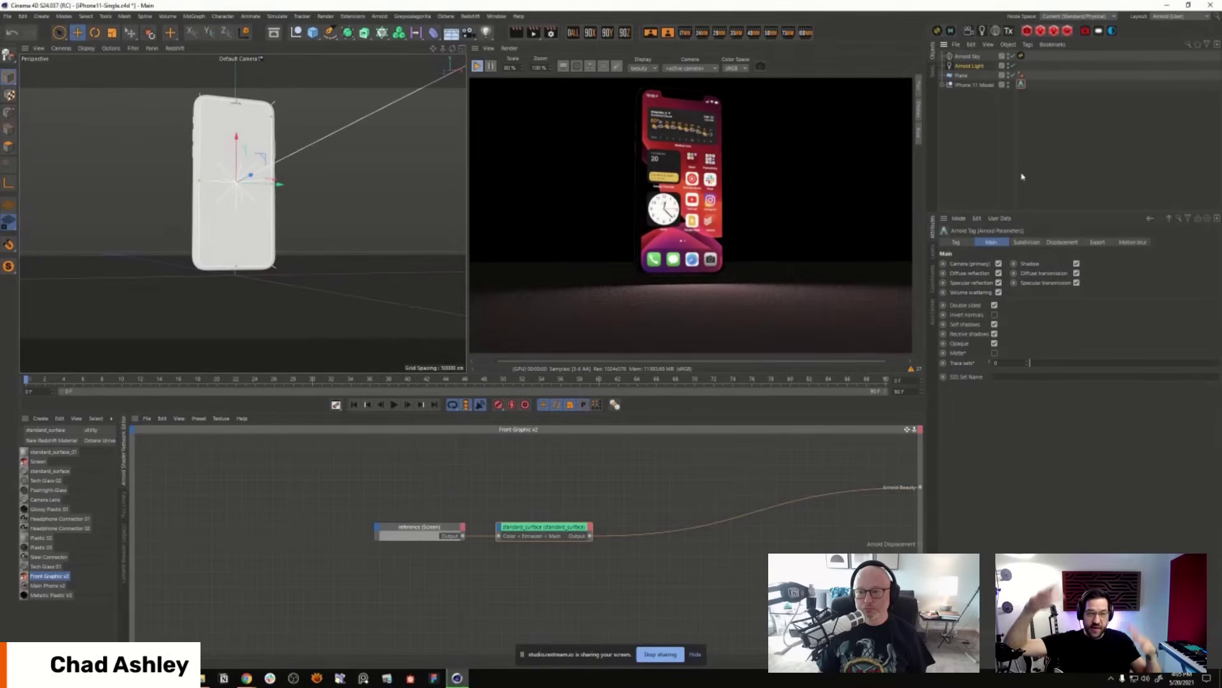
pyautogui.click(998, 272)
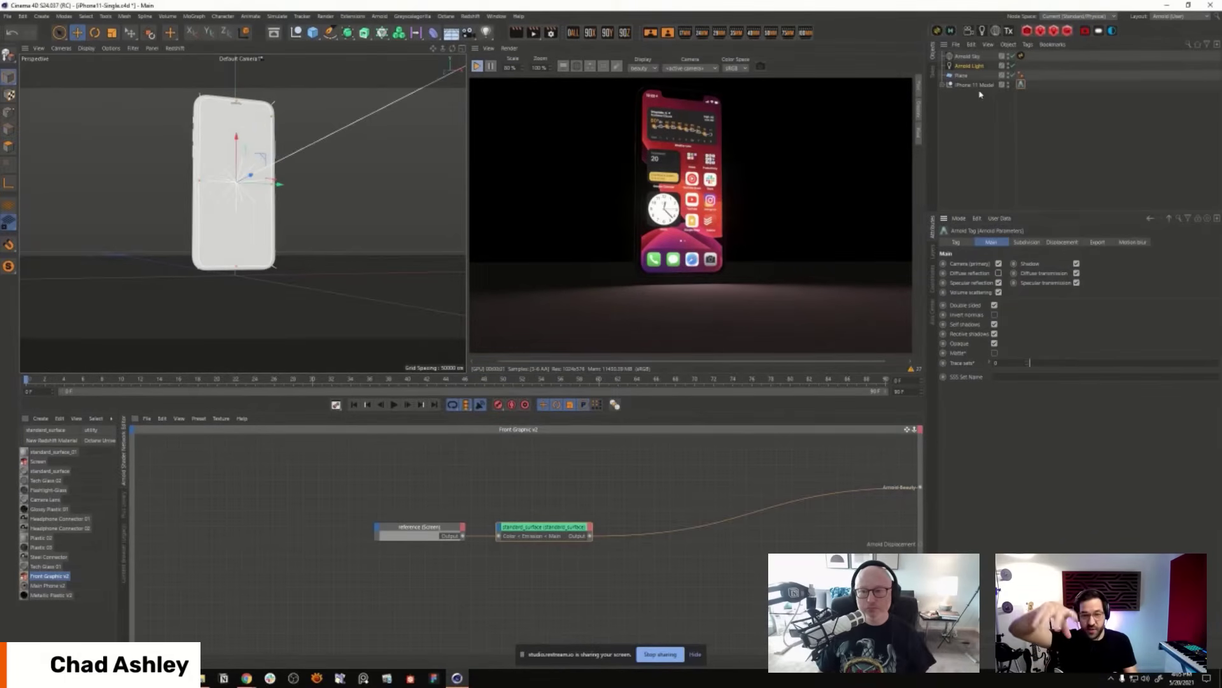
# Step: Try emission weights of 100 and 50 on the screen's standard_surface shader
pyautogui.click(541, 524)
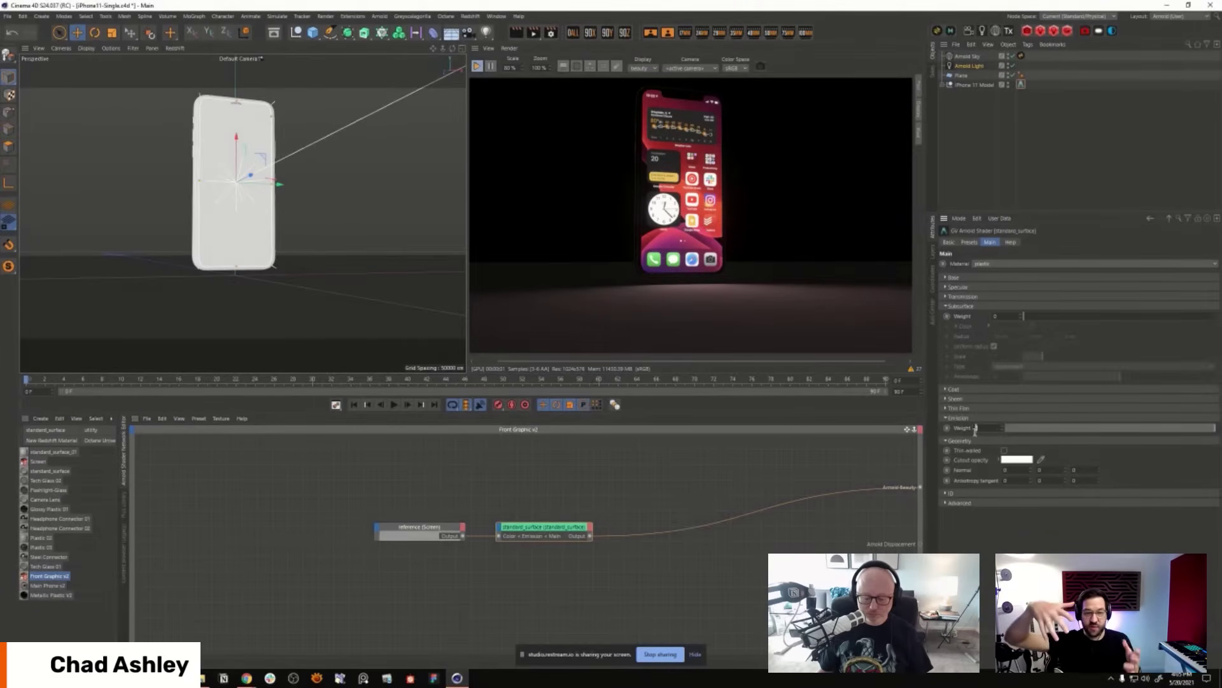
pyautogui.write('100')
pyautogui.press('Return')
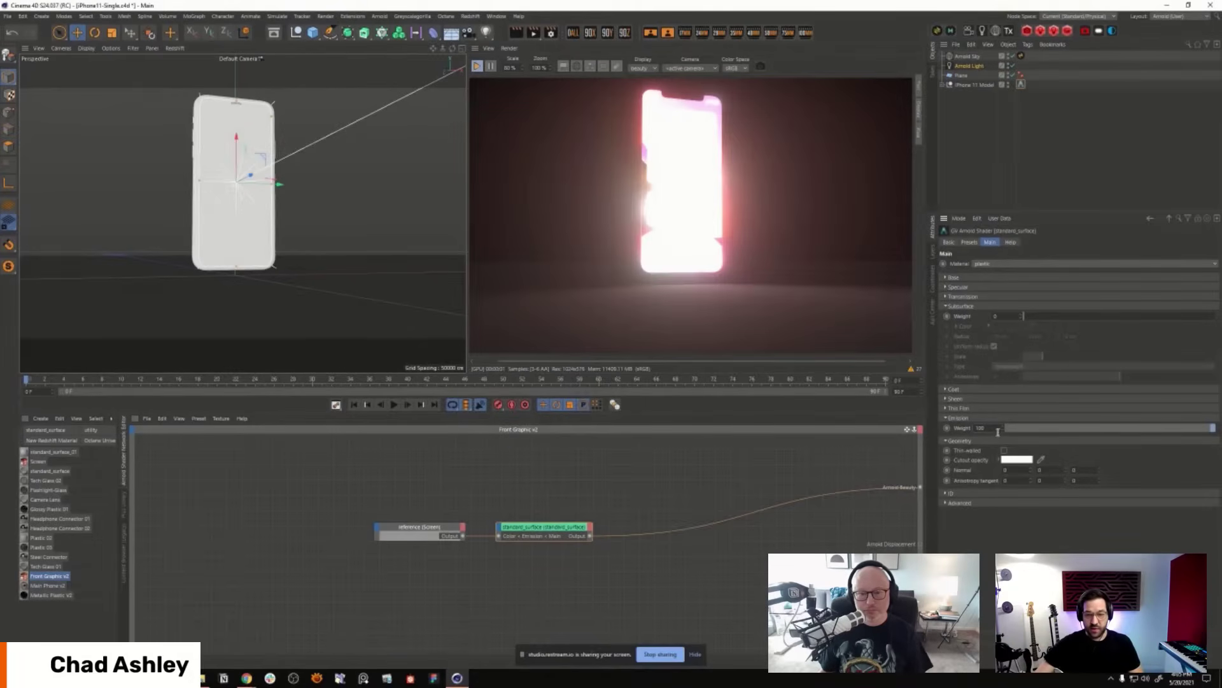
pyautogui.doubleClick(992, 430)
pyautogui.write('50')
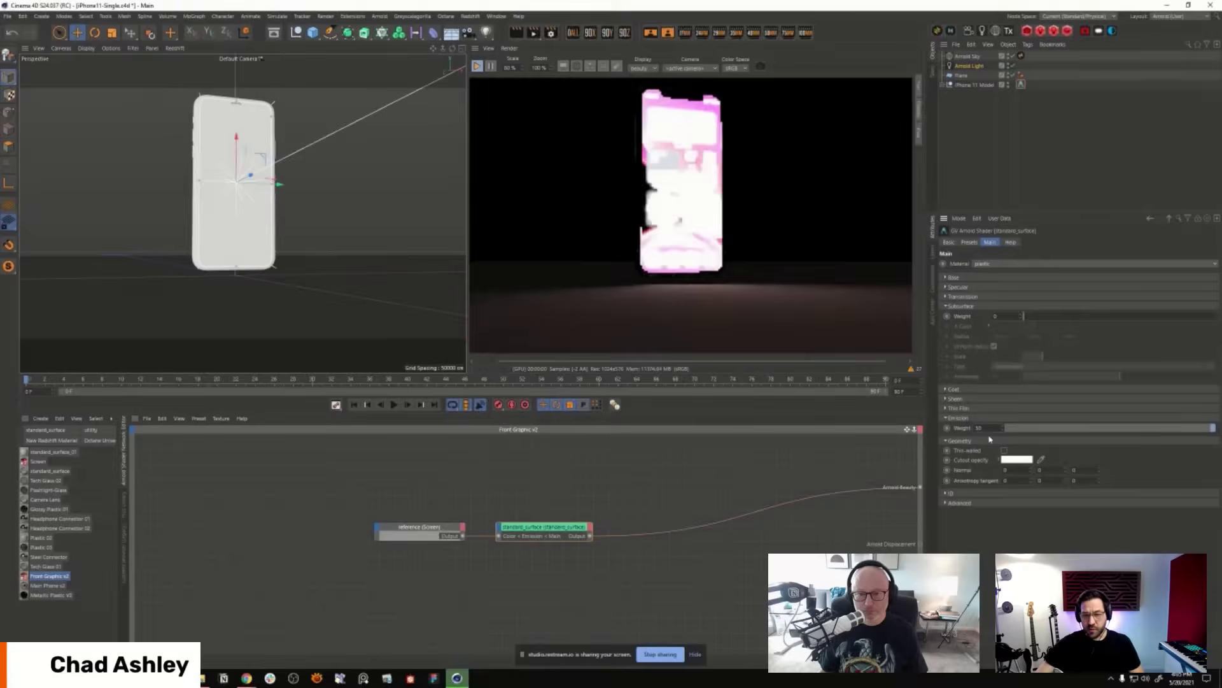
pyautogui.press('Return')
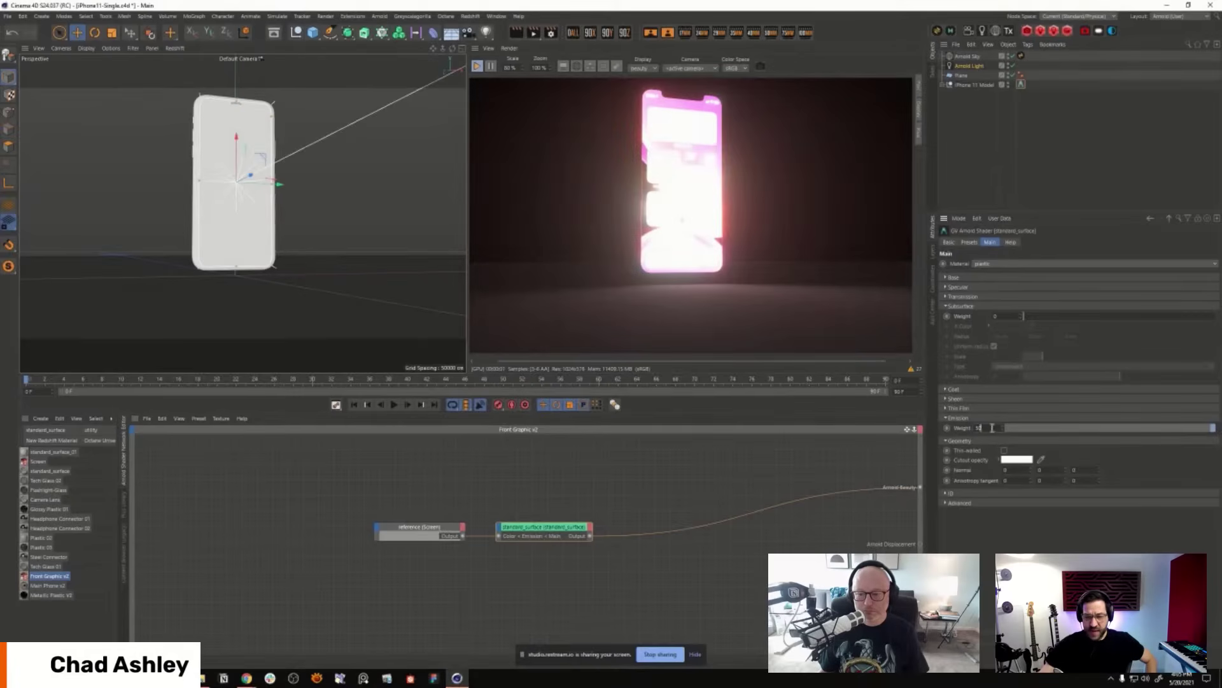
# Step: Try an emission weight of 10 on the screen shader and return it to 1
pyautogui.doubleClick(992, 428)
pyautogui.write('10')
pyautogui.press('Return')
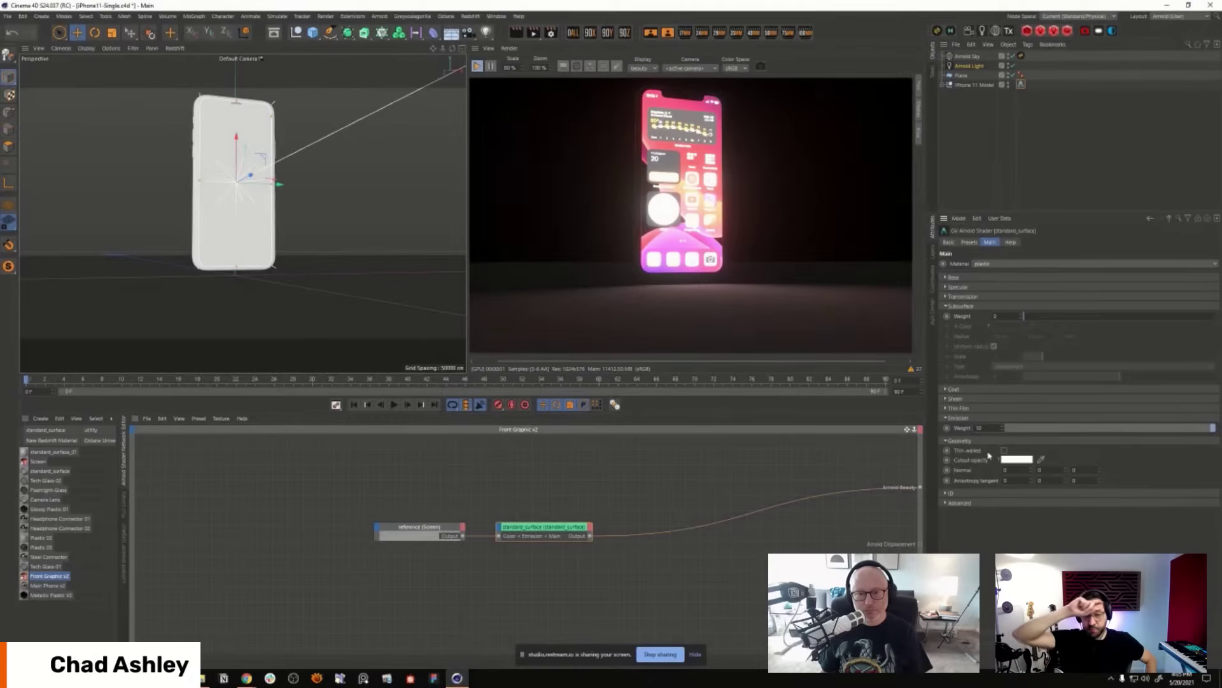
pyautogui.doubleClick(989, 427)
pyautogui.write('1')
pyautogui.press('Return')
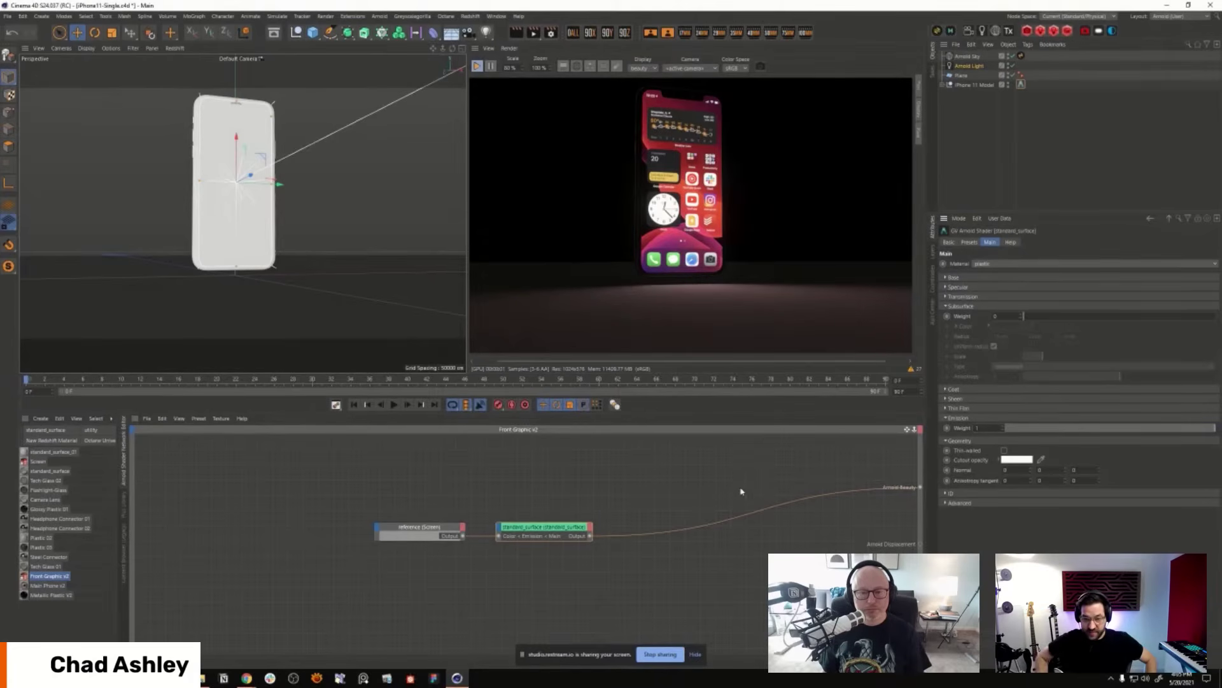
# Step: Raise the screen shader's emission weight to 10 and on to 50, and increase the Arnold Light's exposure to about 4.21
pyautogui.keyDown('alt'); pyautogui.moveTo(323, 273); pyautogui.dragTo(282, 224); pyautogui.keyUp('alt')
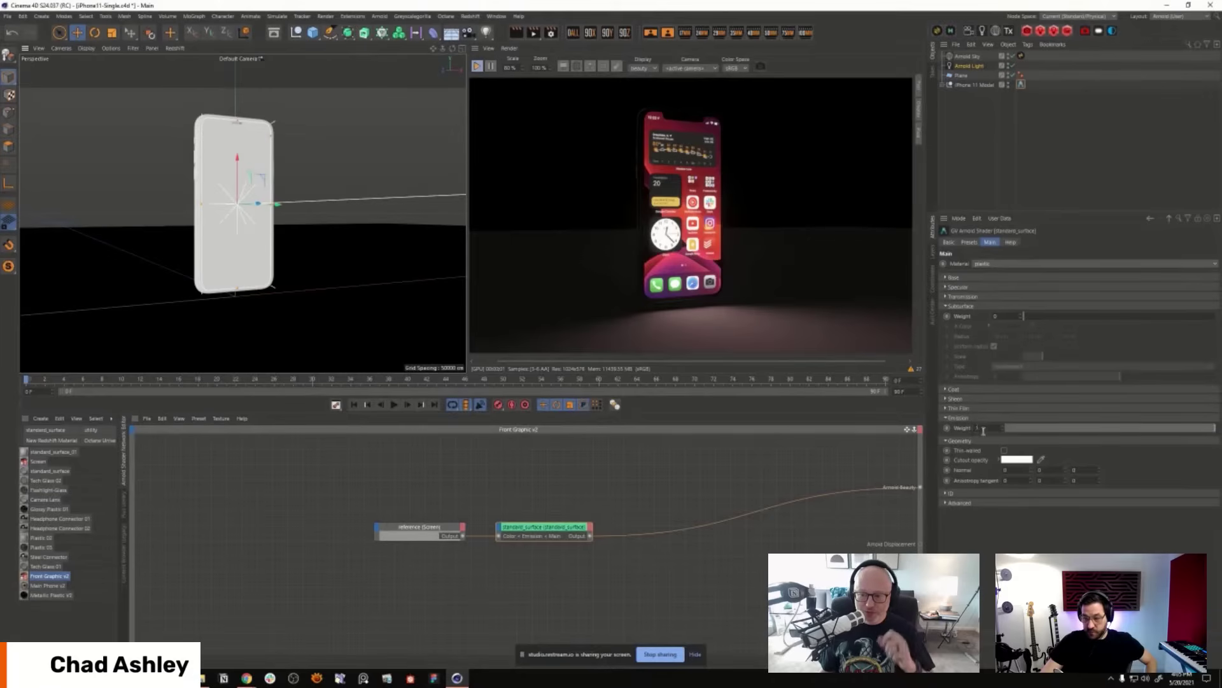
pyautogui.write('0')
pyautogui.press('Return')
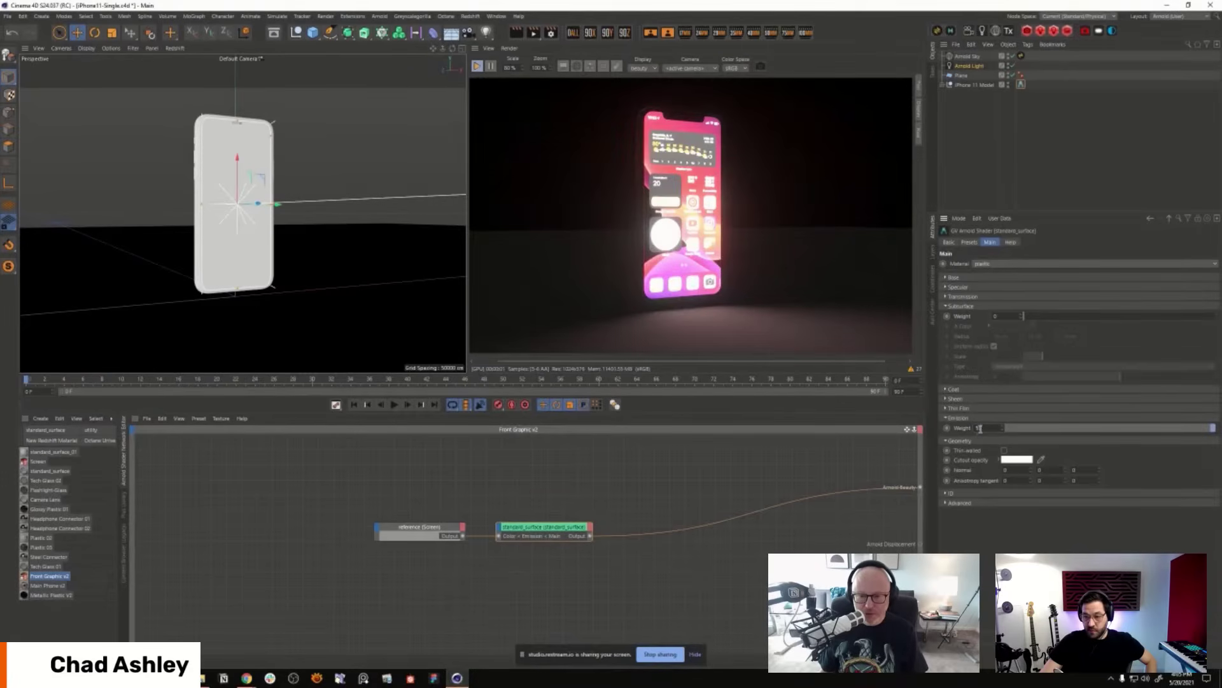
pyautogui.write('50')
pyautogui.press('Return')
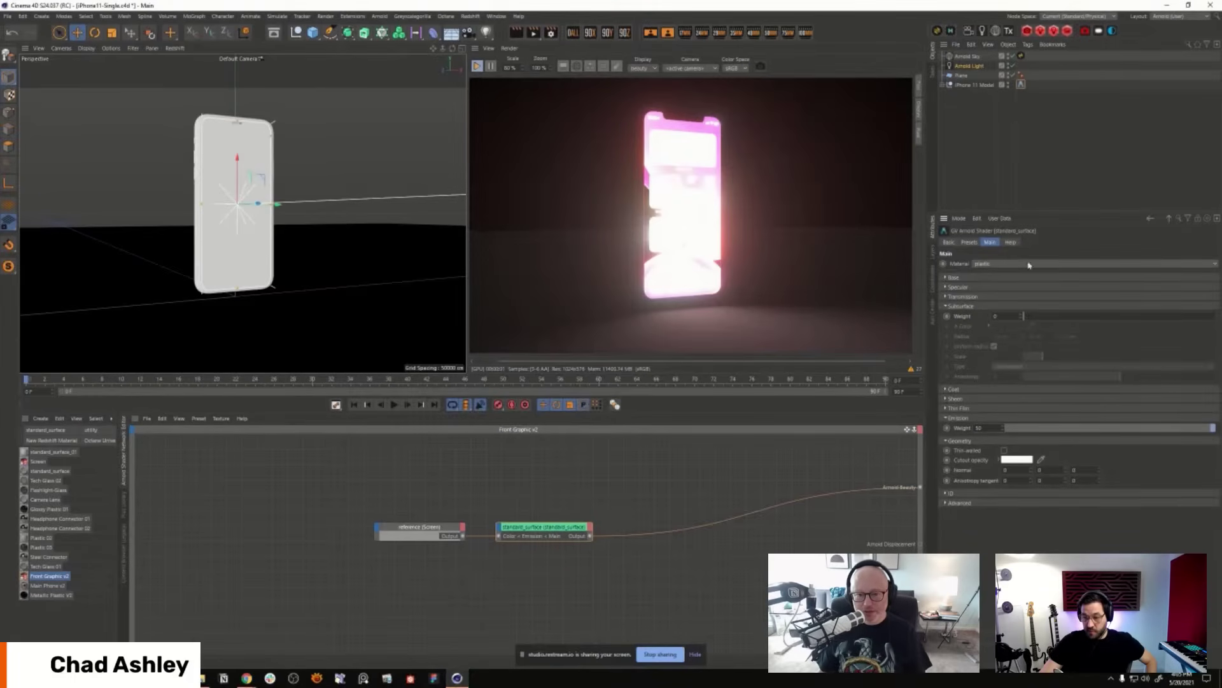
pyautogui.click(972, 66)
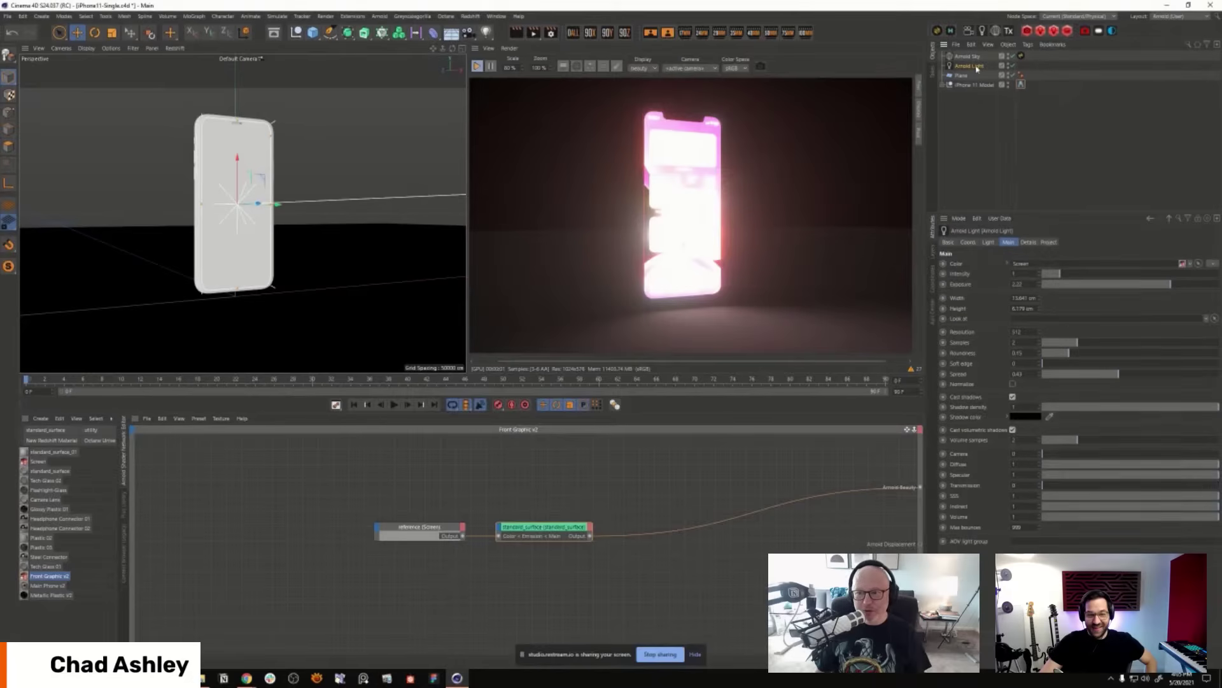
pyautogui.moveTo(1182, 284); pyautogui.dragTo(1216, 285)
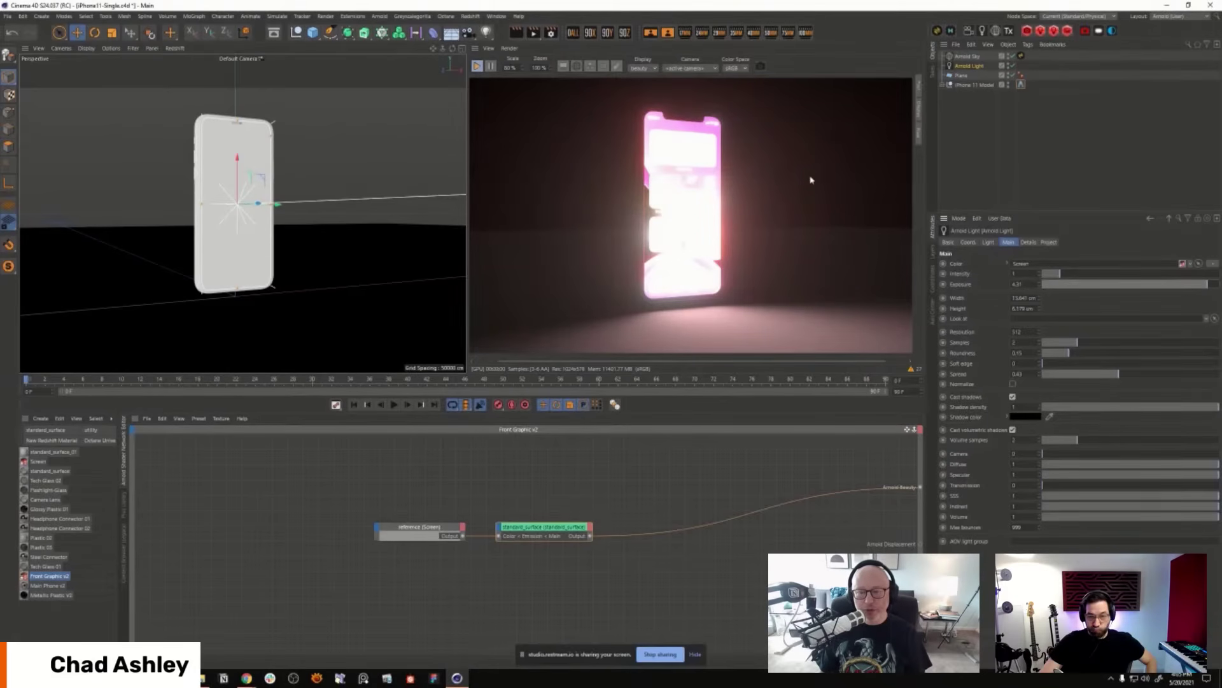
# Step: Show the lens effects imager's bloom and vignetting settings in the render view and enlarge the view area
pyautogui.click(919, 132)
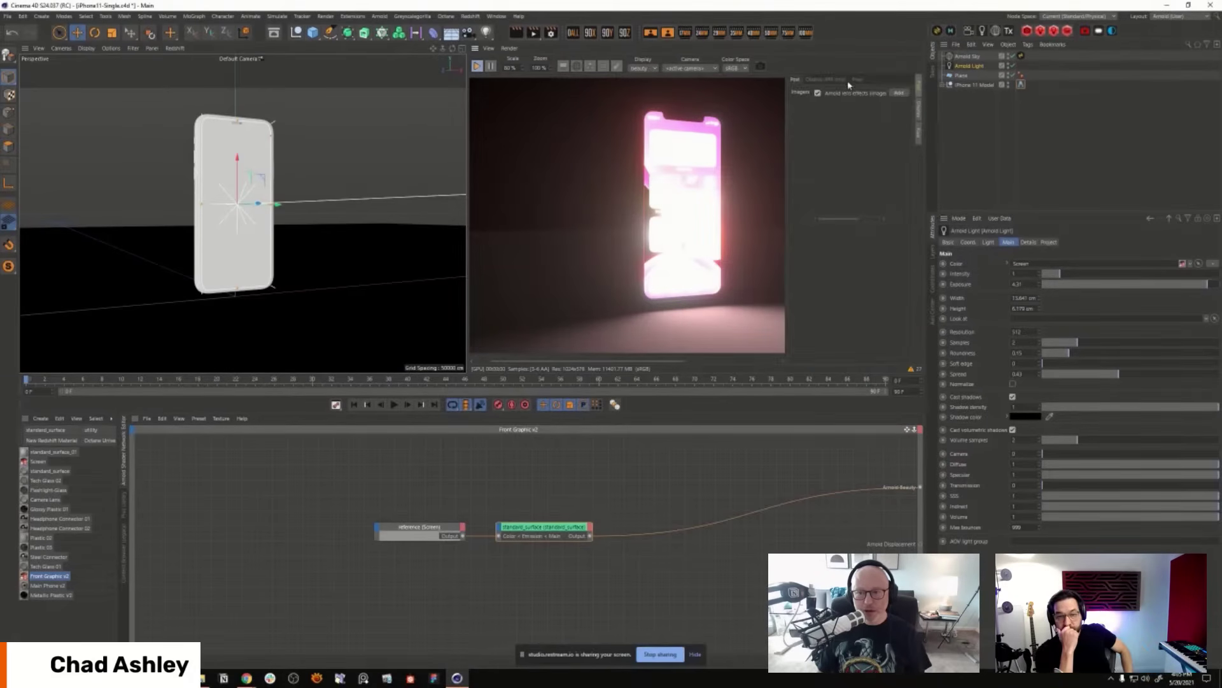
pyautogui.click(876, 93)
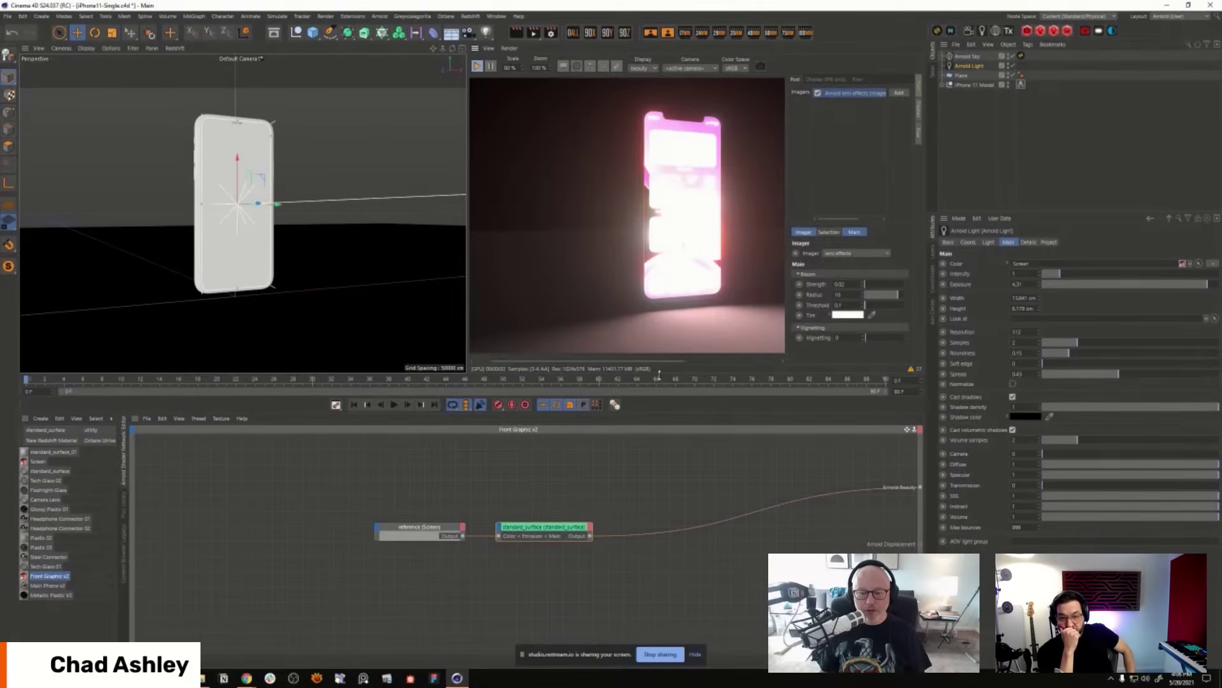
pyautogui.moveTo(664, 390); pyautogui.dragTo(665, 461)
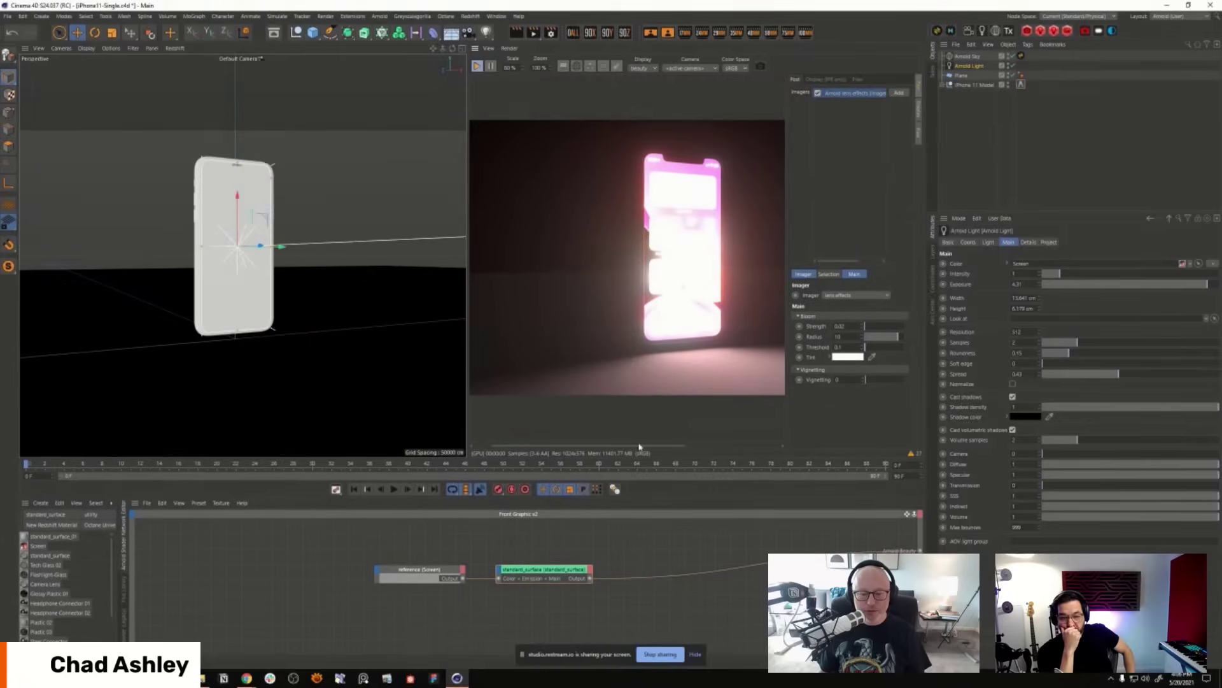
# Step: Widen the render view and set the lens effects imager's bloom strength to 0.2
pyautogui.moveTo(468, 357); pyautogui.dragTo(340, 361)
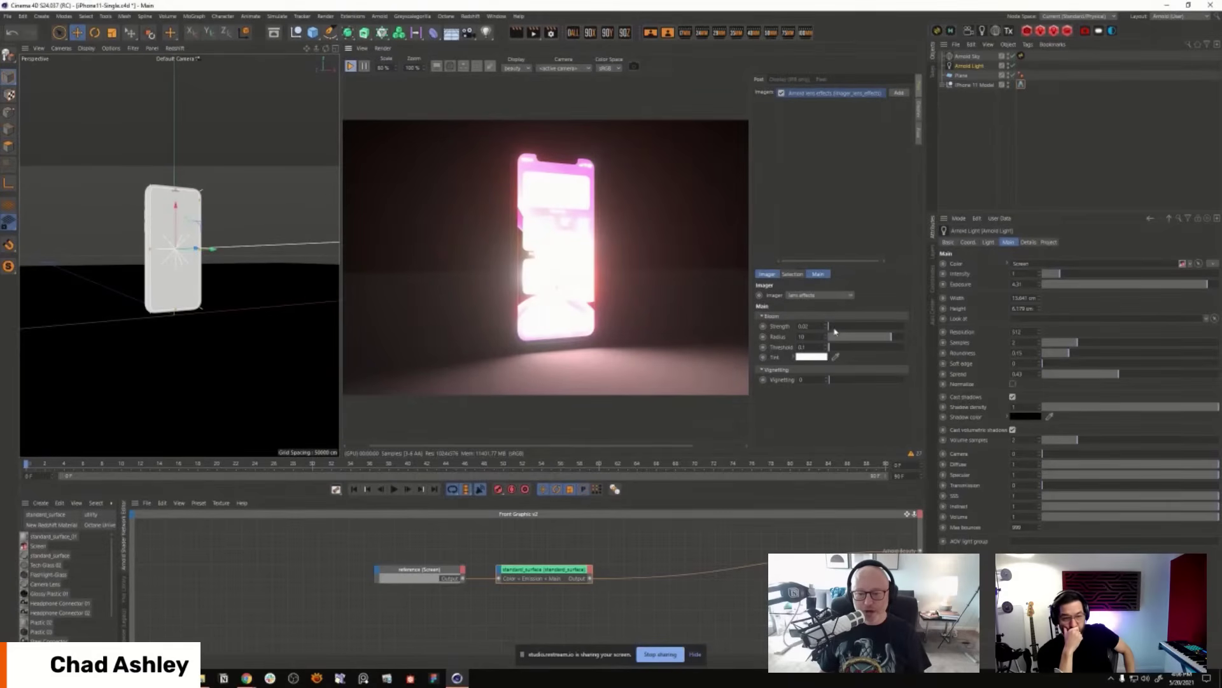
pyautogui.moveTo(828, 326); pyautogui.dragTo(841, 331)
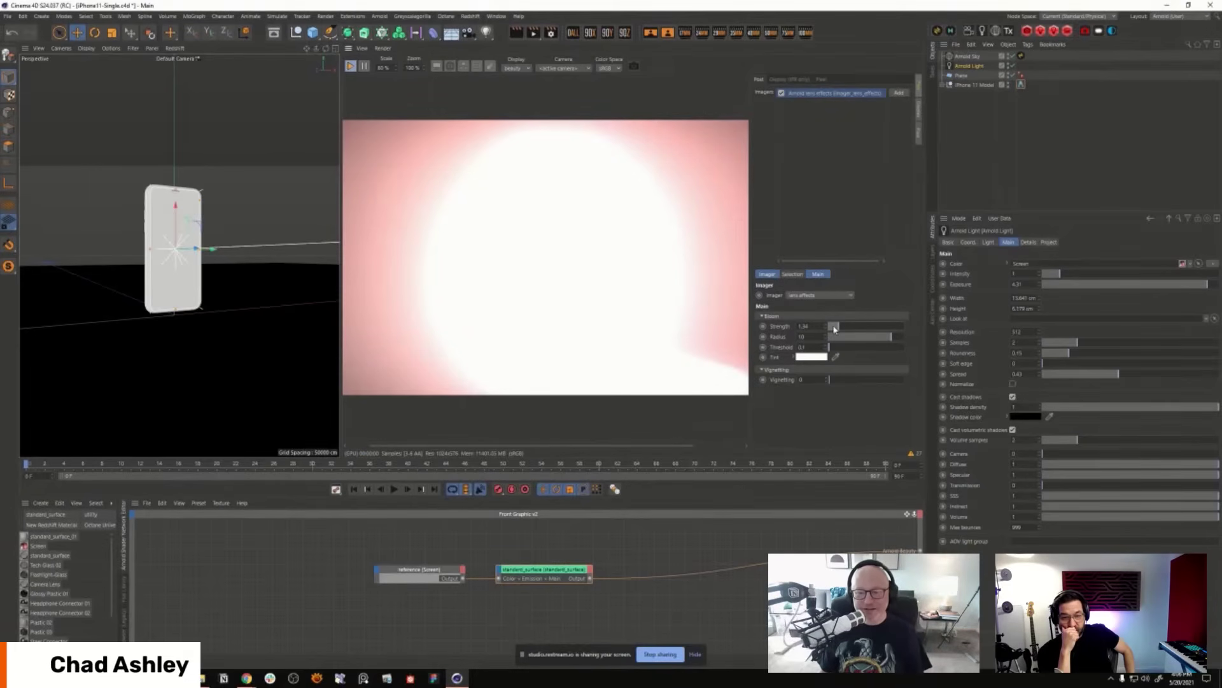
pyautogui.doubleClick(803, 326)
pyautogui.write('0.2')
pyautogui.press('Return')
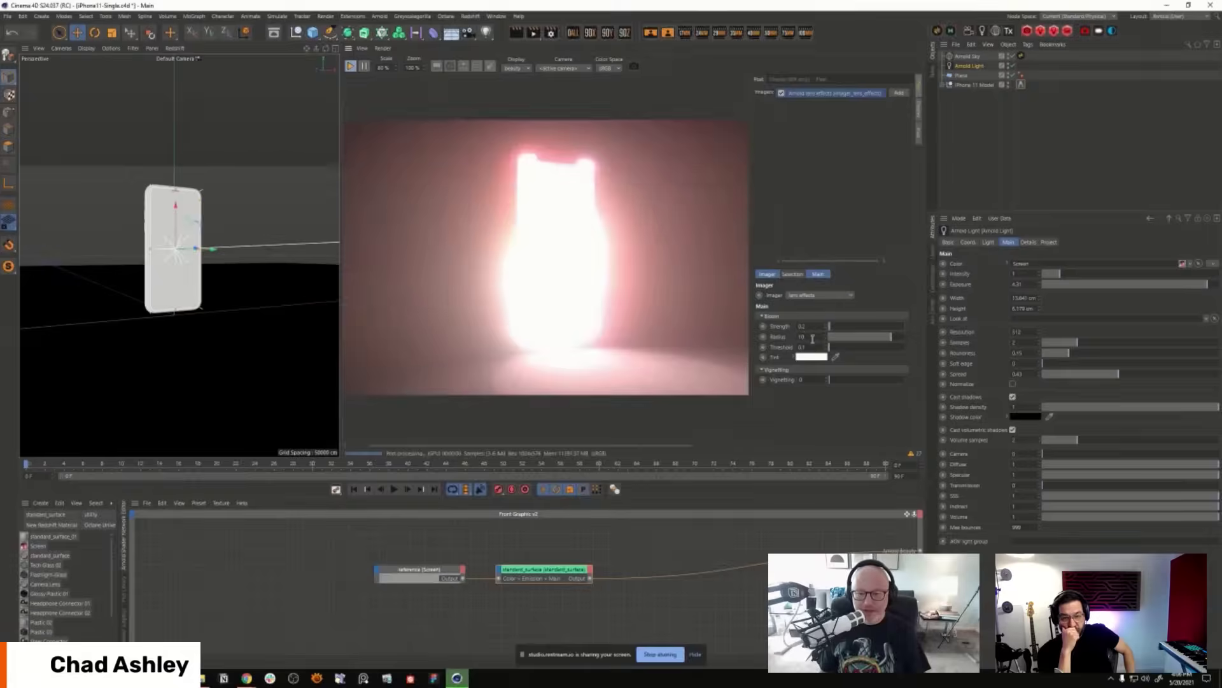
# Step: Reduce the bloom radius to a low value and check which other imagers can be added
pyautogui.moveTo(889, 339); pyautogui.dragTo(862, 381)
pyautogui.click(831, 380)
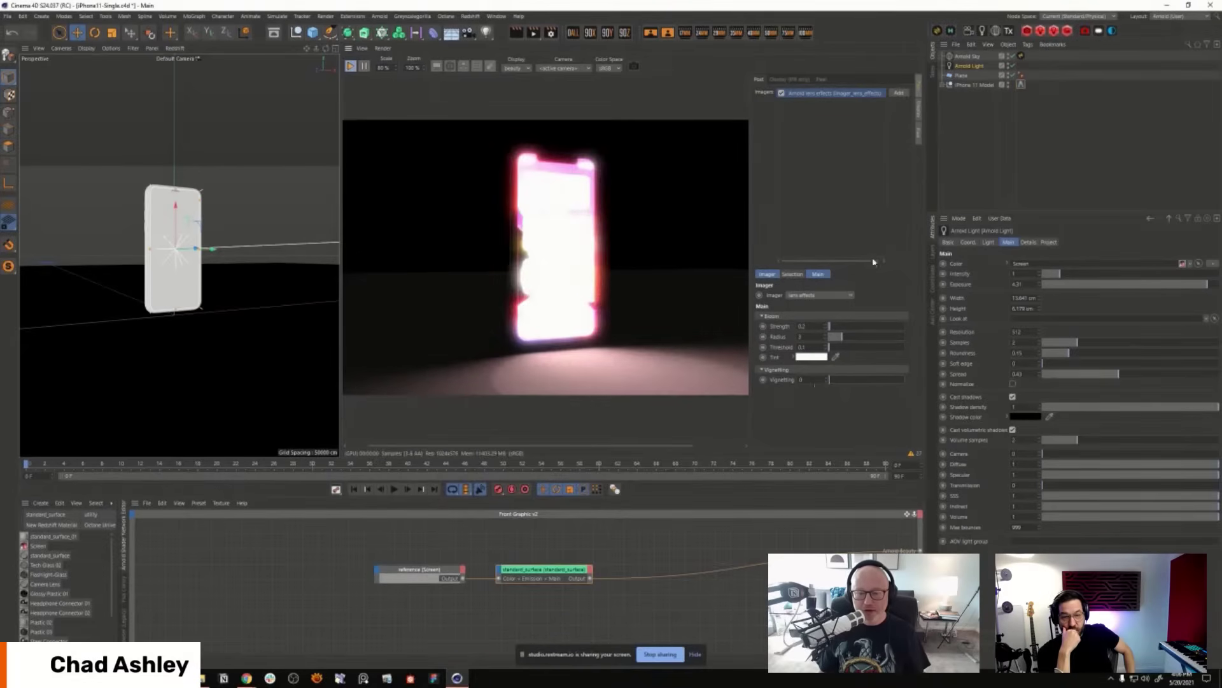
pyautogui.click(898, 94)
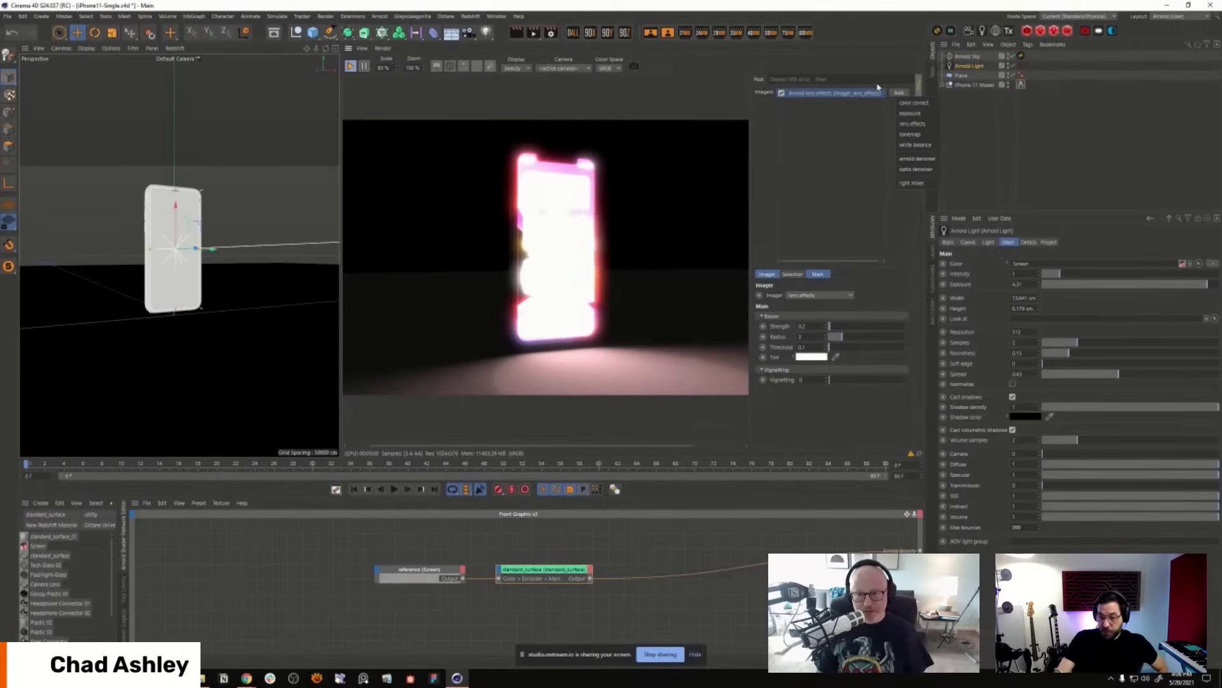
pyautogui.press('Escape')
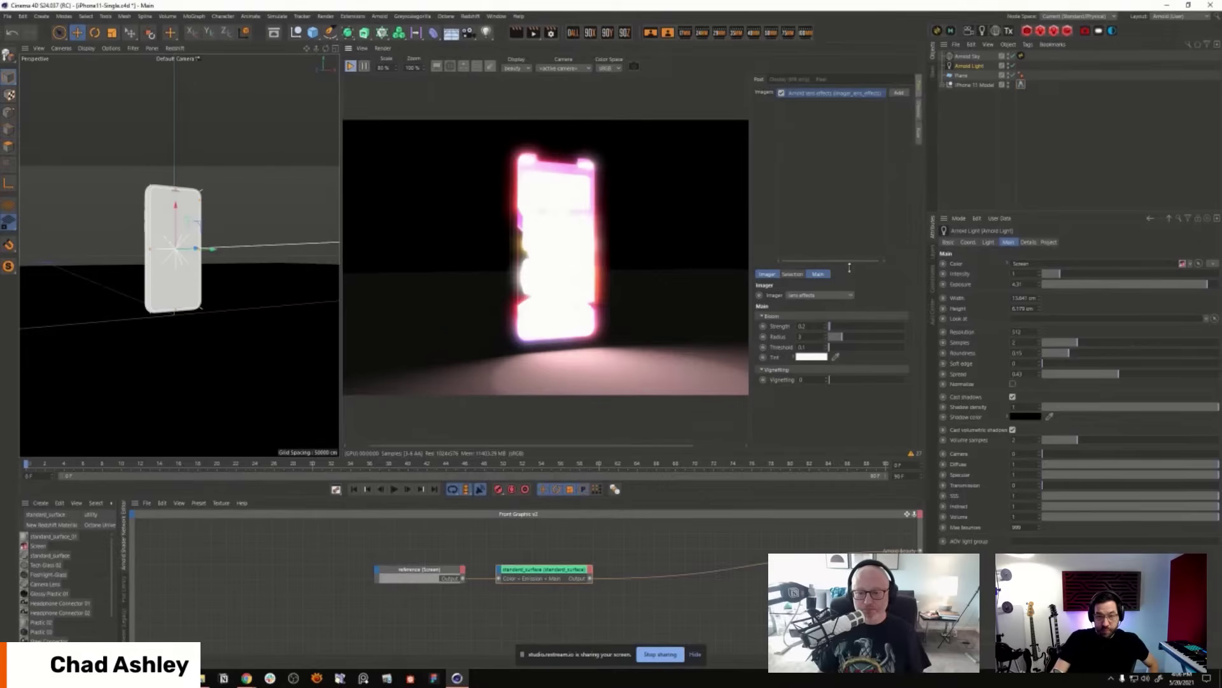
# Step: Try a bloom strength of 0.05 and raise it to 0.1
pyautogui.doubleClick(803, 326)
pyautogui.press('BackSpace')
pyautogui.write('0.05')
pyautogui.press('Return')
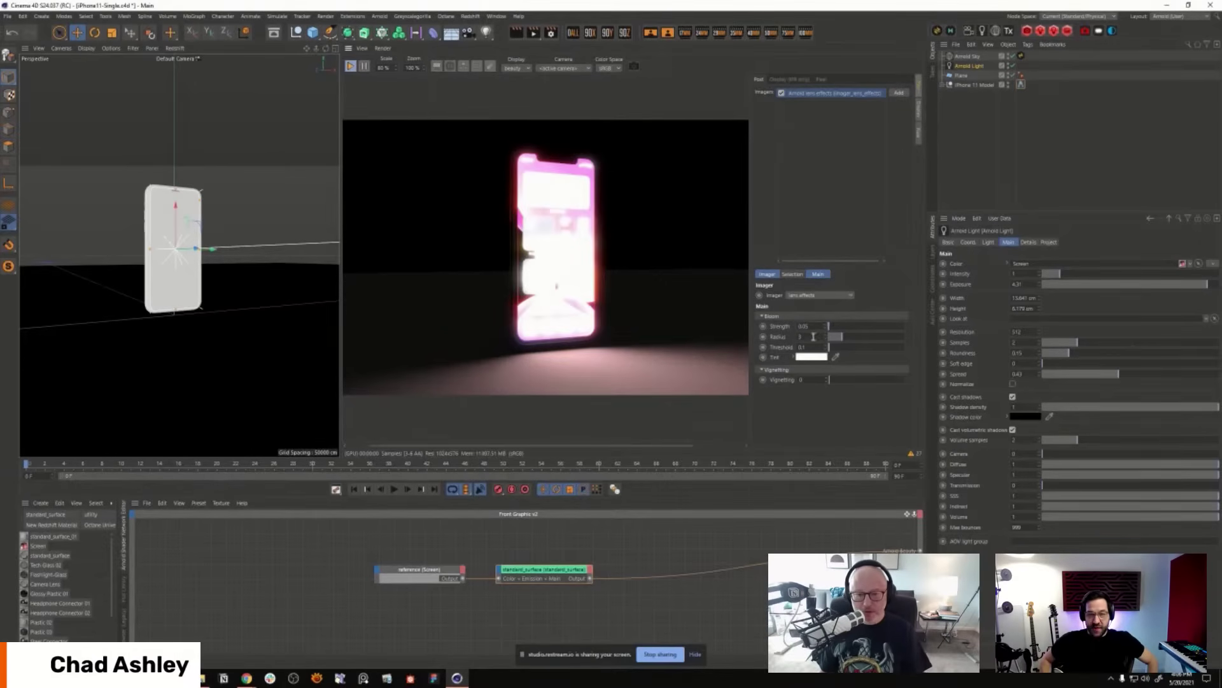
pyautogui.doubleClick(806, 326)
pyautogui.write('0.1')
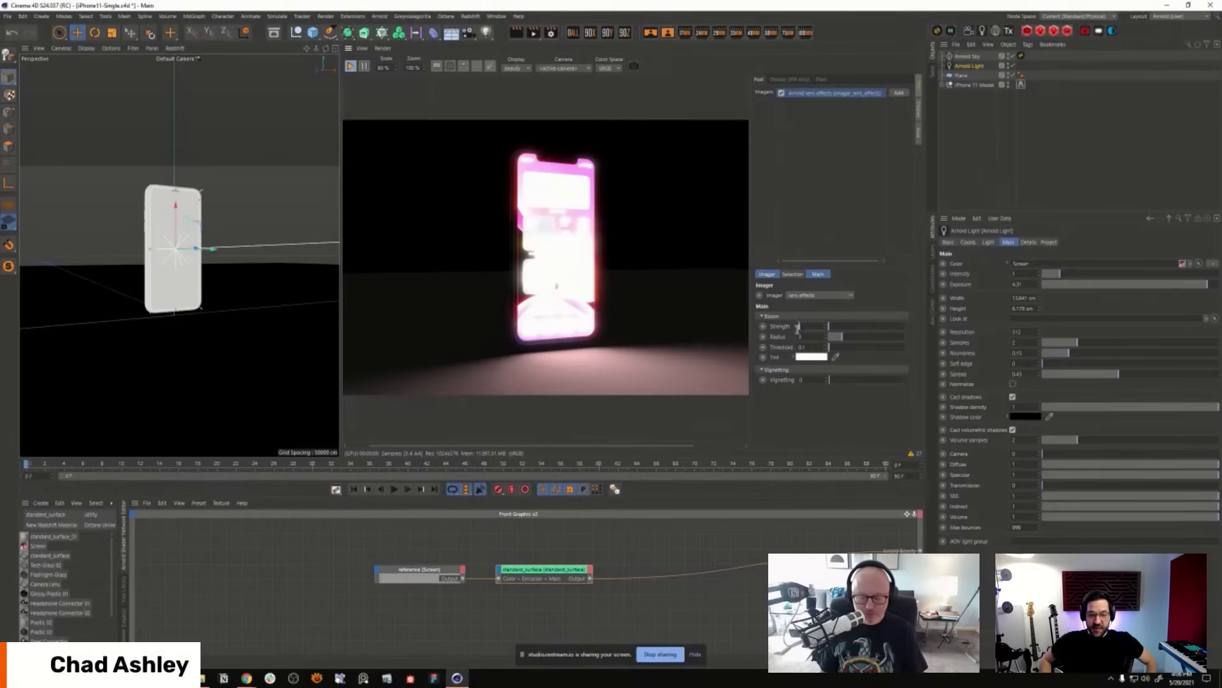
pyautogui.press('Return')
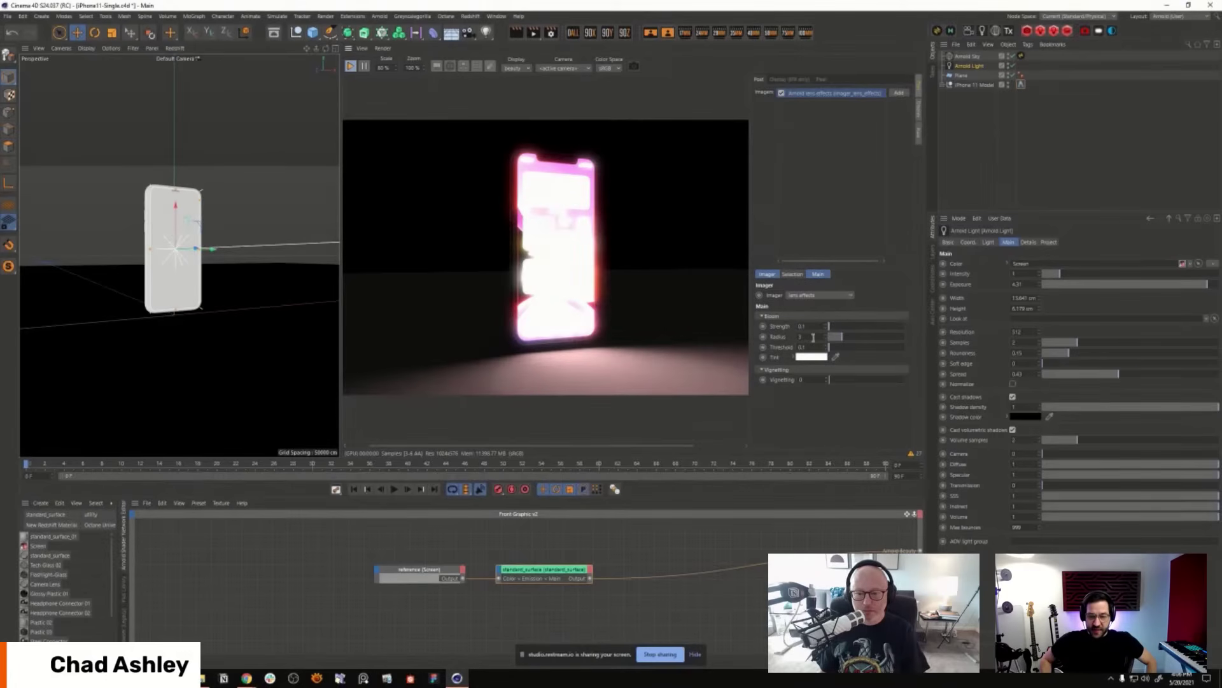
# Step: Try a bloom radius of 15 and reduce it to 8
pyautogui.doubleClick(802, 336)
pyautogui.write('15')
pyautogui.press('Return')
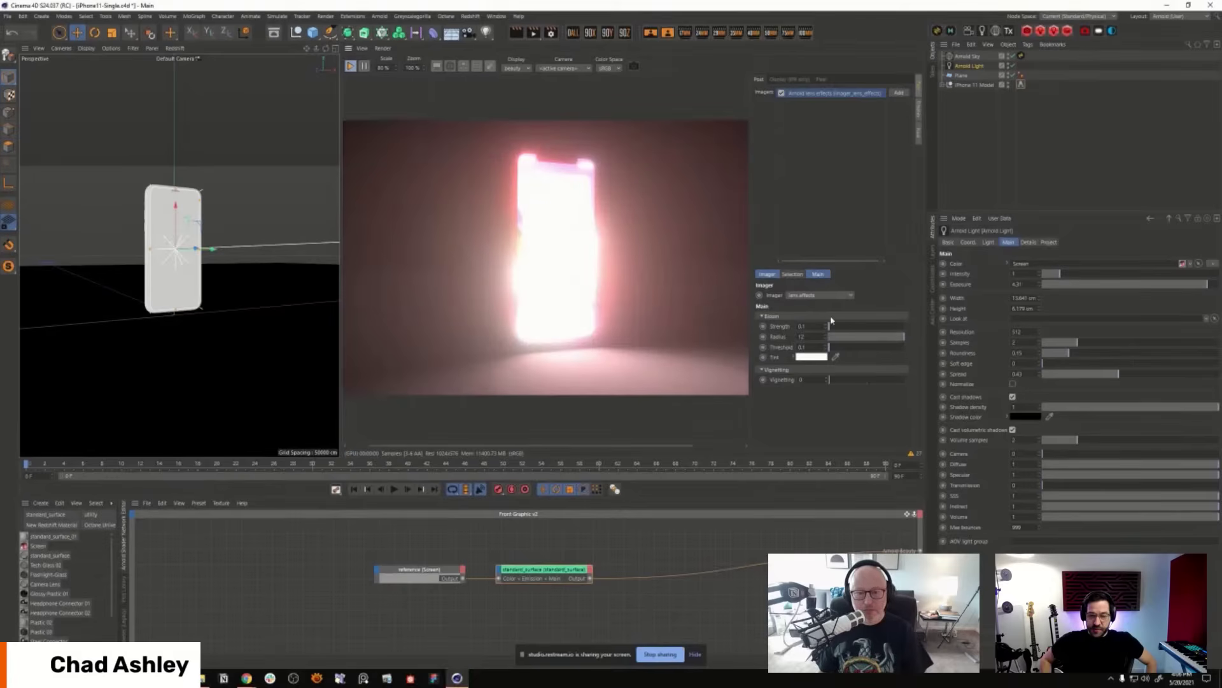
pyautogui.doubleClick(803, 337)
pyautogui.write('8')
pyautogui.press('Return')
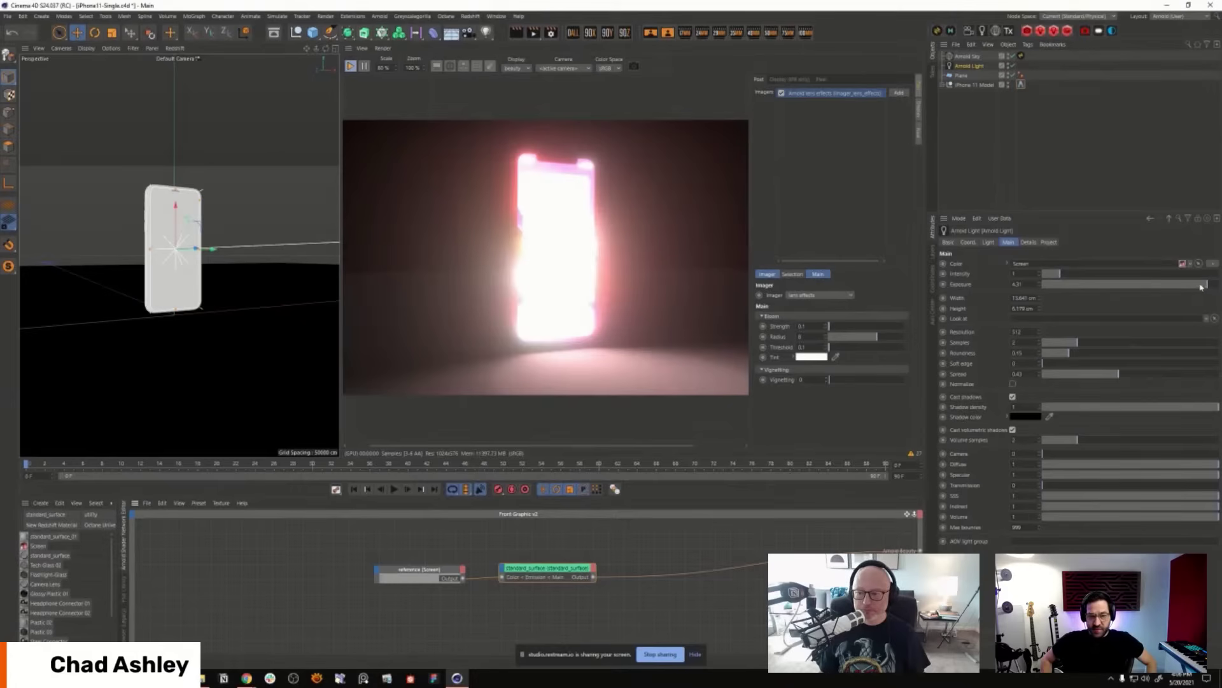
# Step: Lower the Arnold Light's exposure and pause the interactive render of the phone scene
pyautogui.moveTo(1200, 287); pyautogui.dragTo(1139, 286)
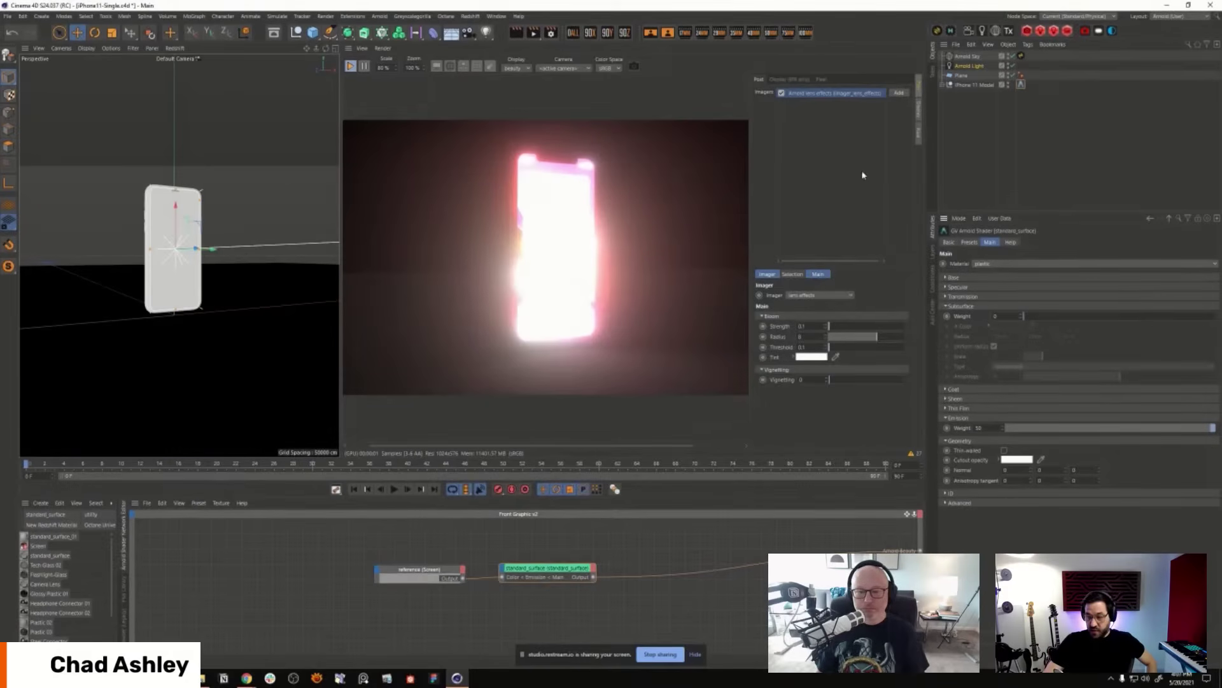
pyautogui.click(367, 67)
pyautogui.click(496, 16)
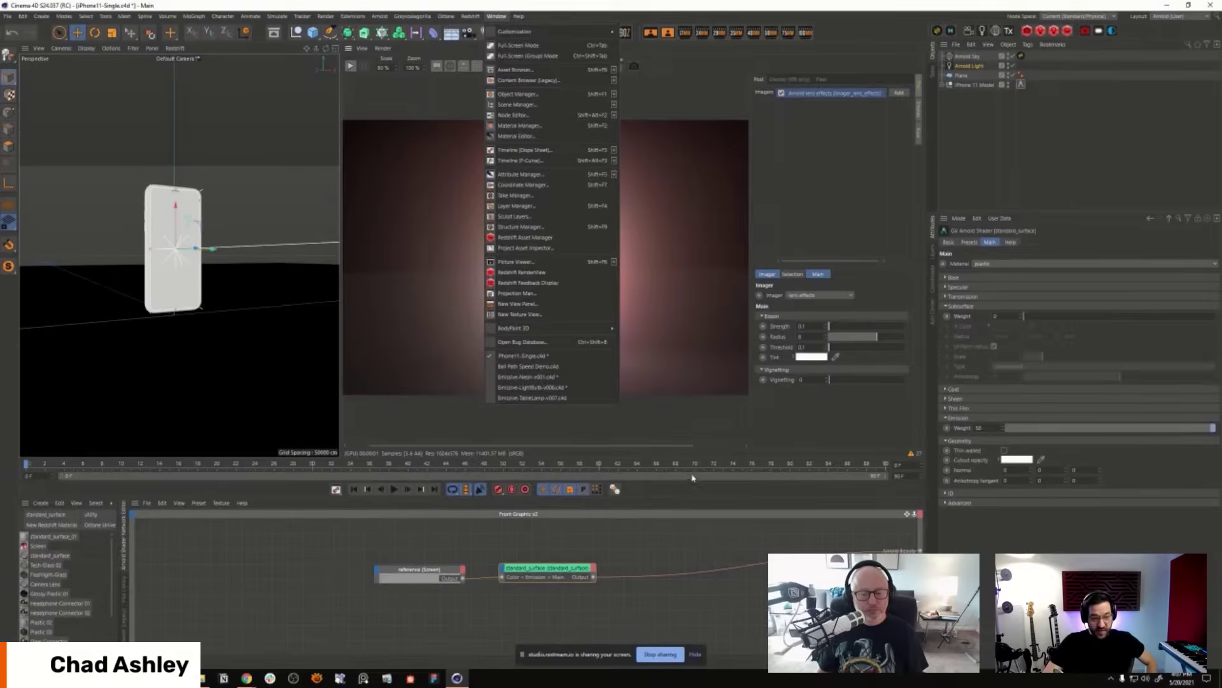
pyautogui.click(721, 550)
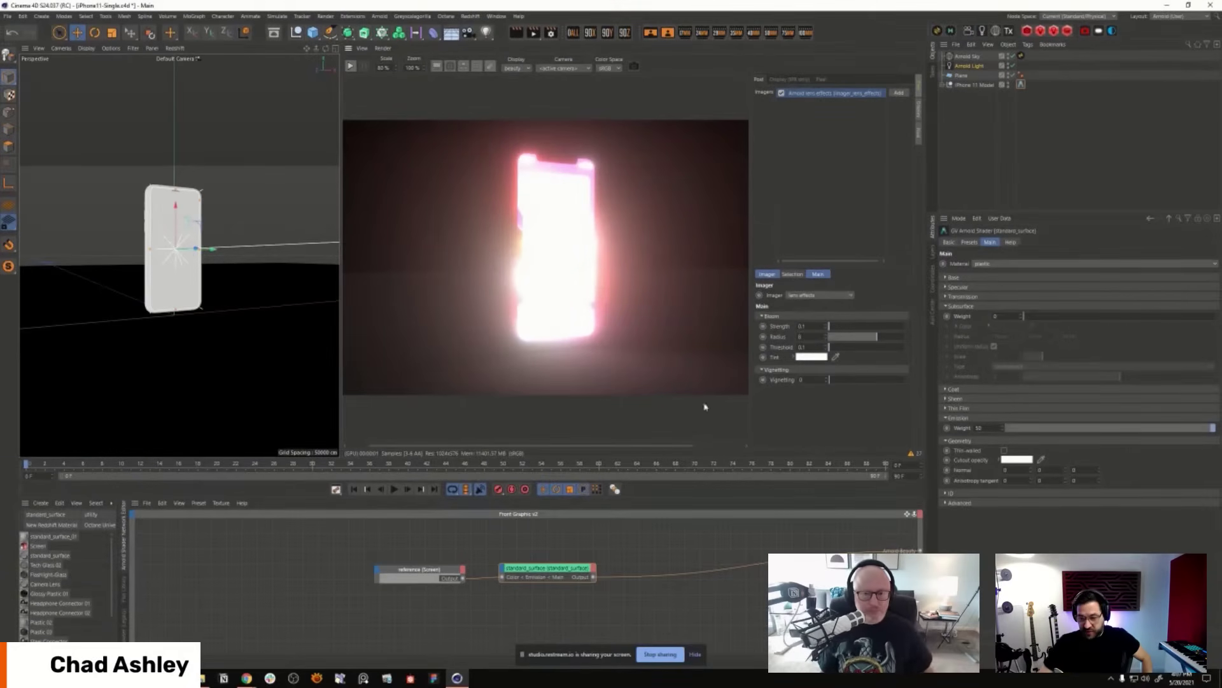
# Step: Switch to the open Emissive-LightBulb project and render it, scaled to fit the render view without the side panel
pyautogui.click(496, 16)
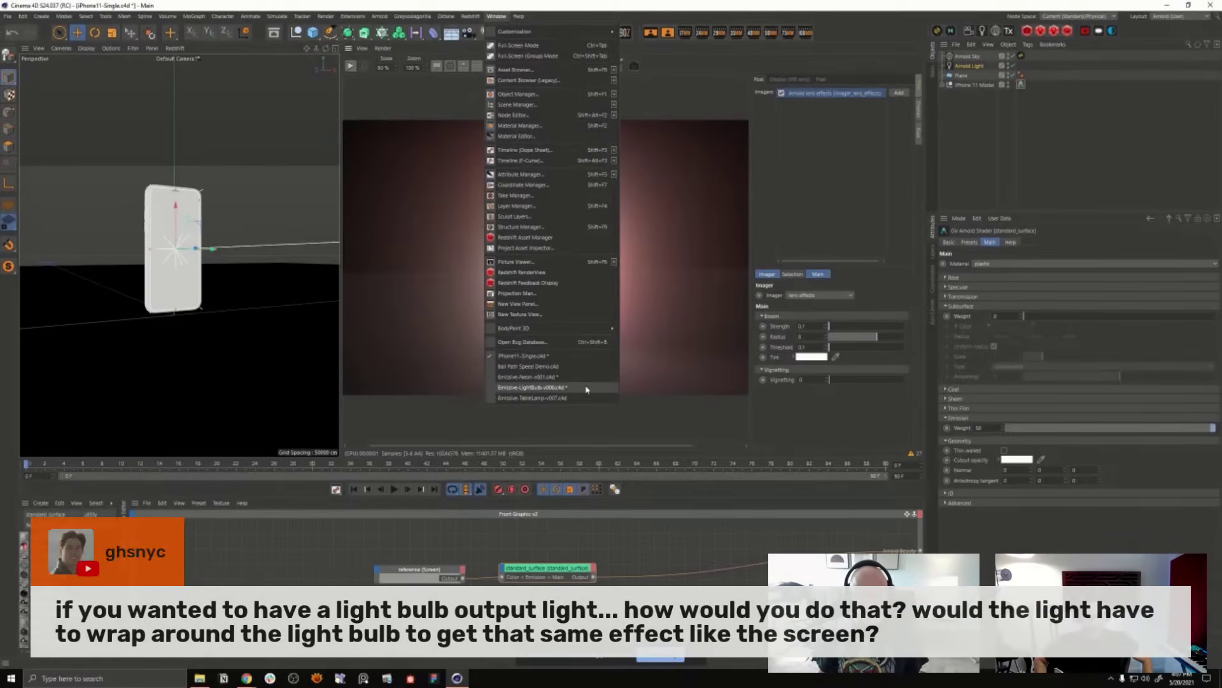
pyautogui.click(583, 388)
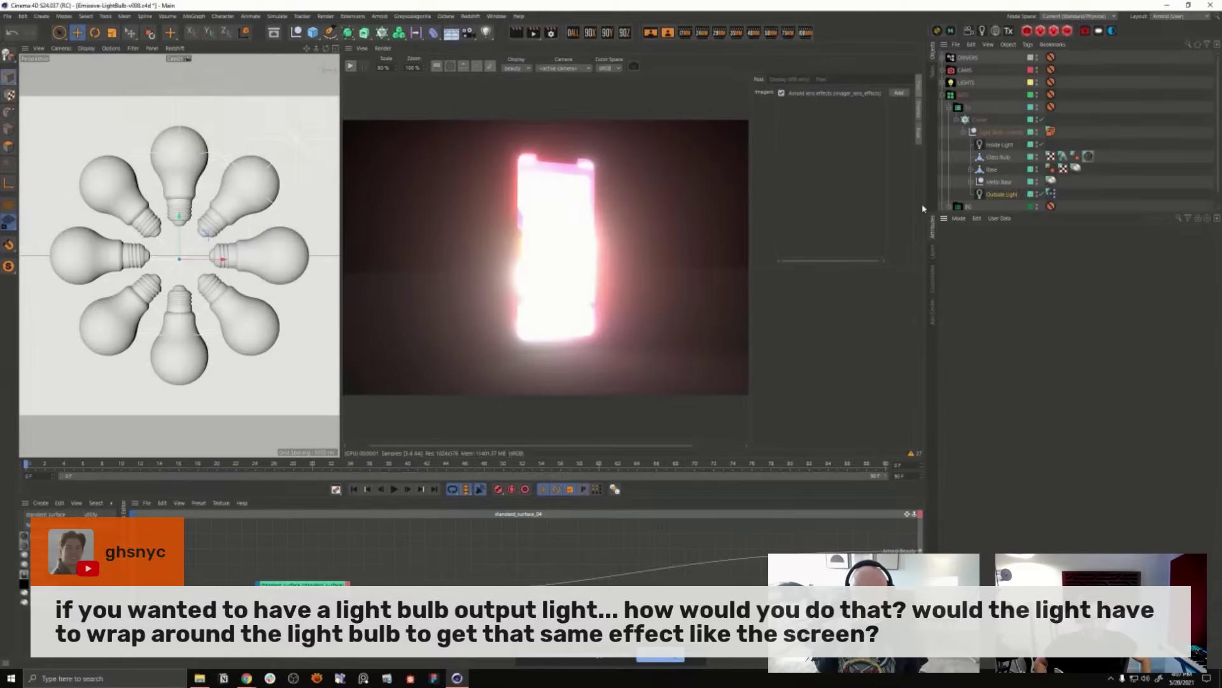
pyautogui.click(919, 108)
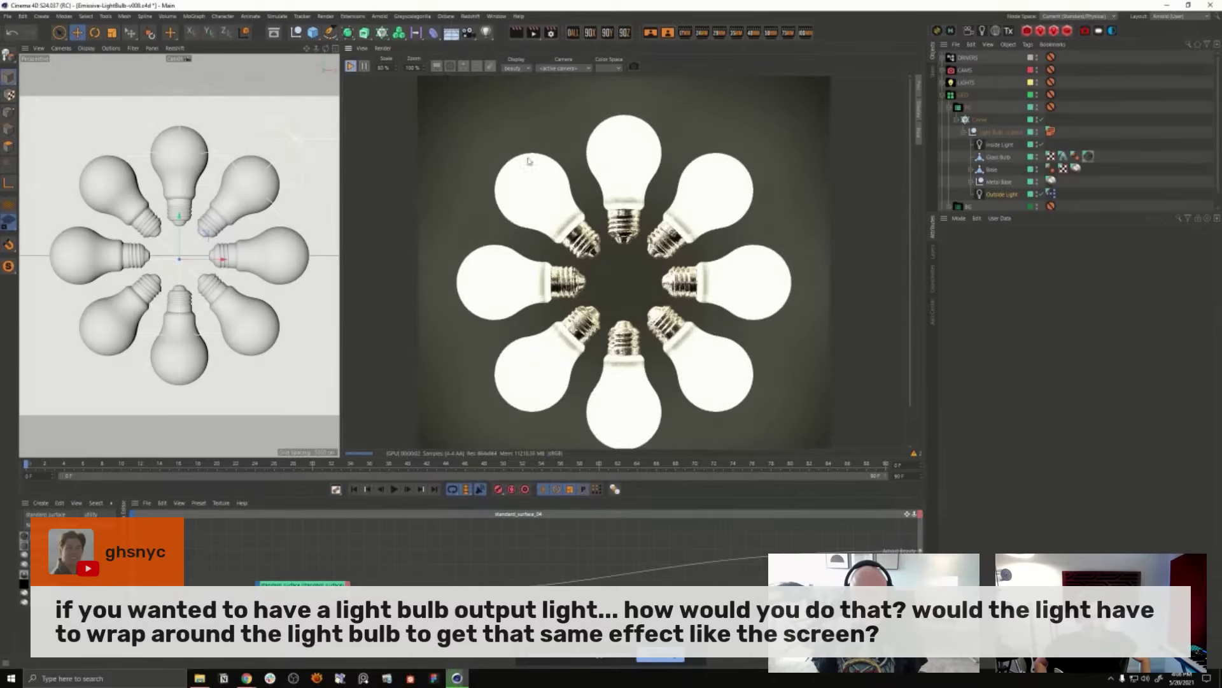
pyautogui.moveTo(390, 68); pyautogui.dragTo(400, 93)
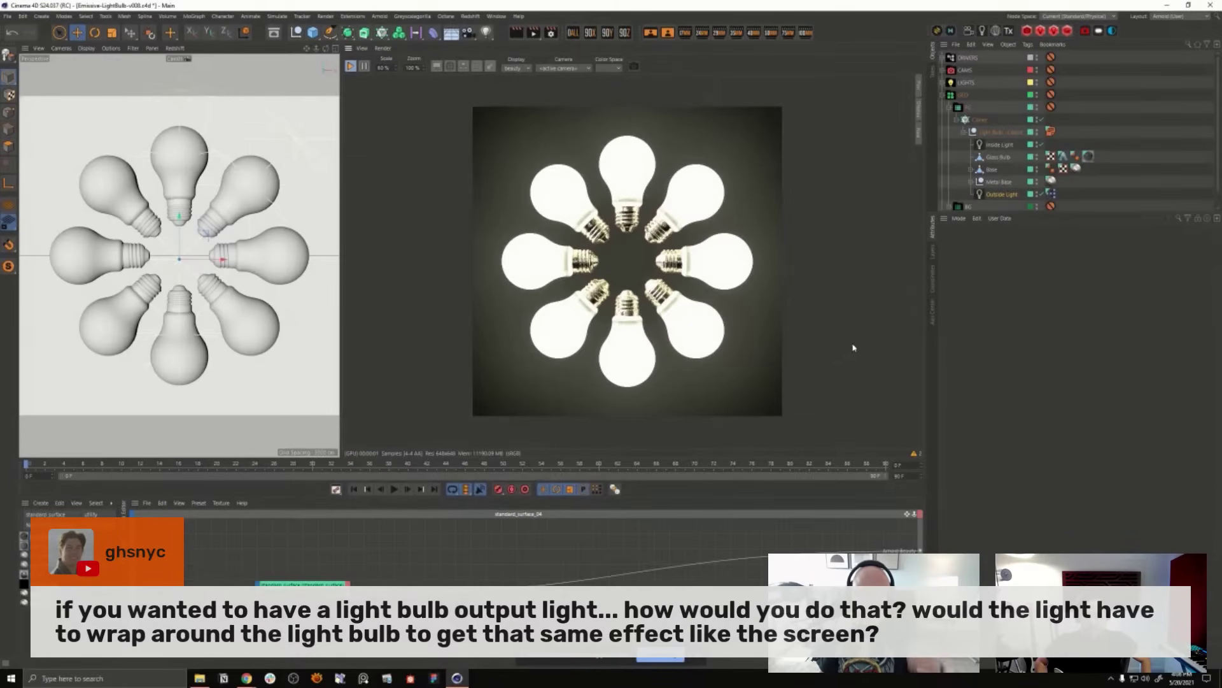
# Step: Change the render view's color space to the sRGB output transform
pyautogui.click(609, 67)
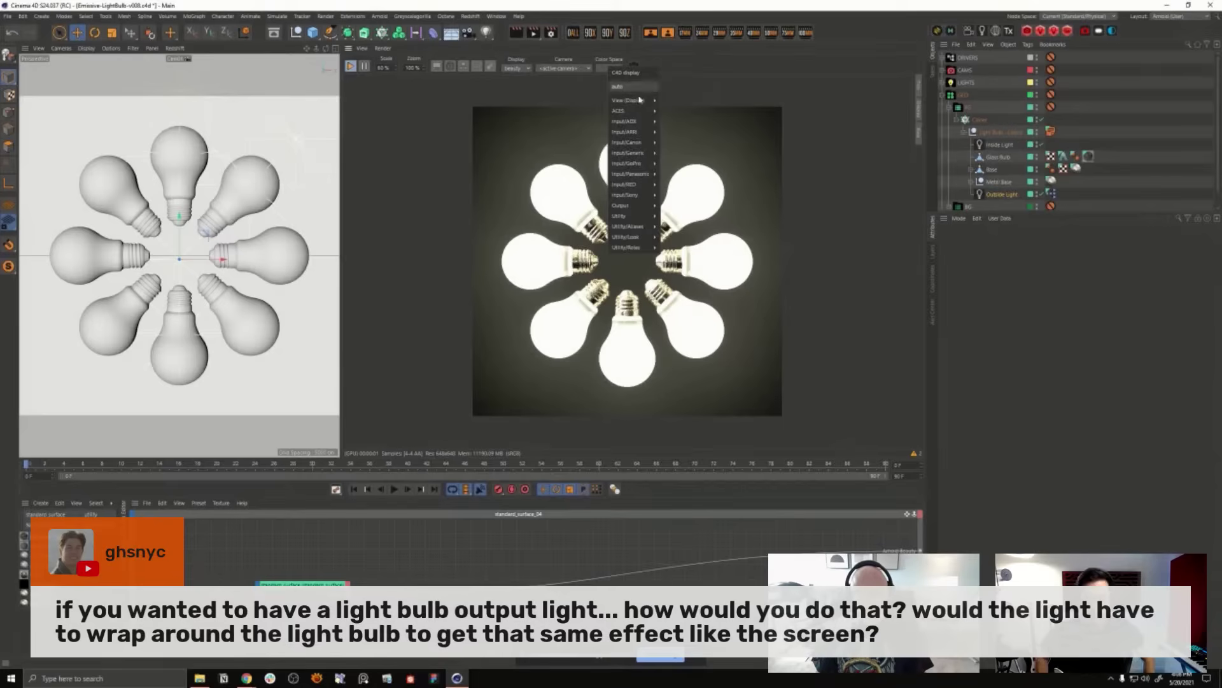
pyautogui.moveTo(623, 205)
pyautogui.click(699, 320)
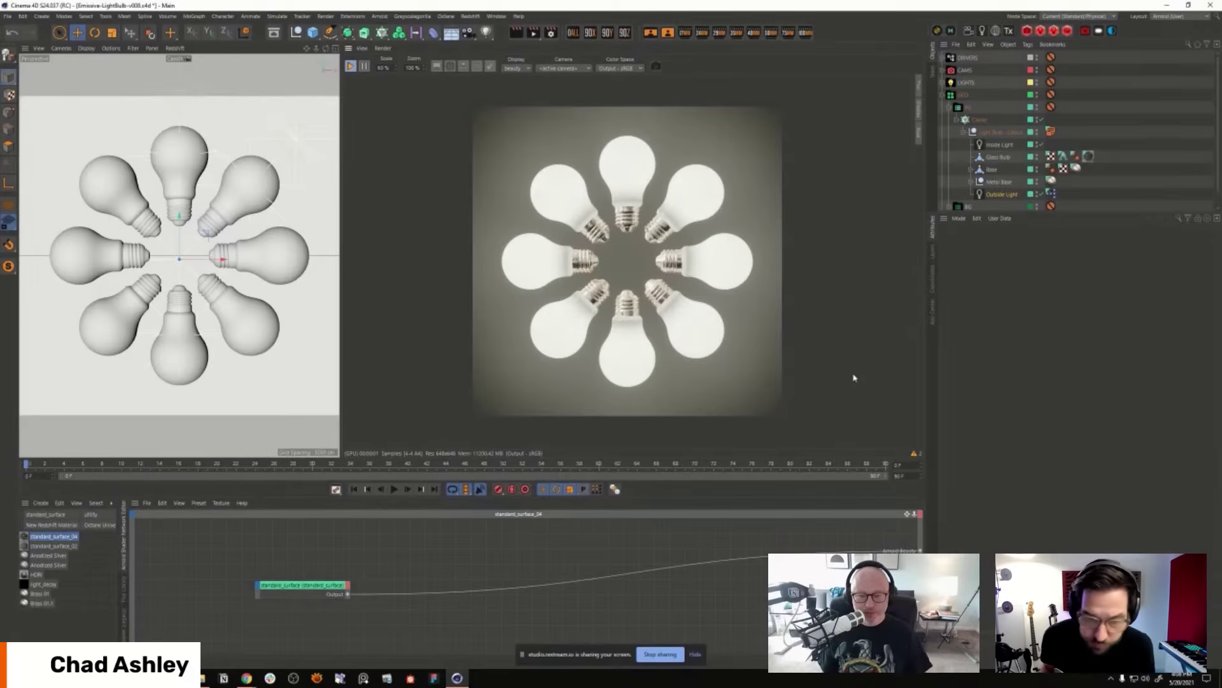
# Step: Widen the viewport area beside the render view and maximize the camera view of the bulbs
pyautogui.middleClick(284, 324)
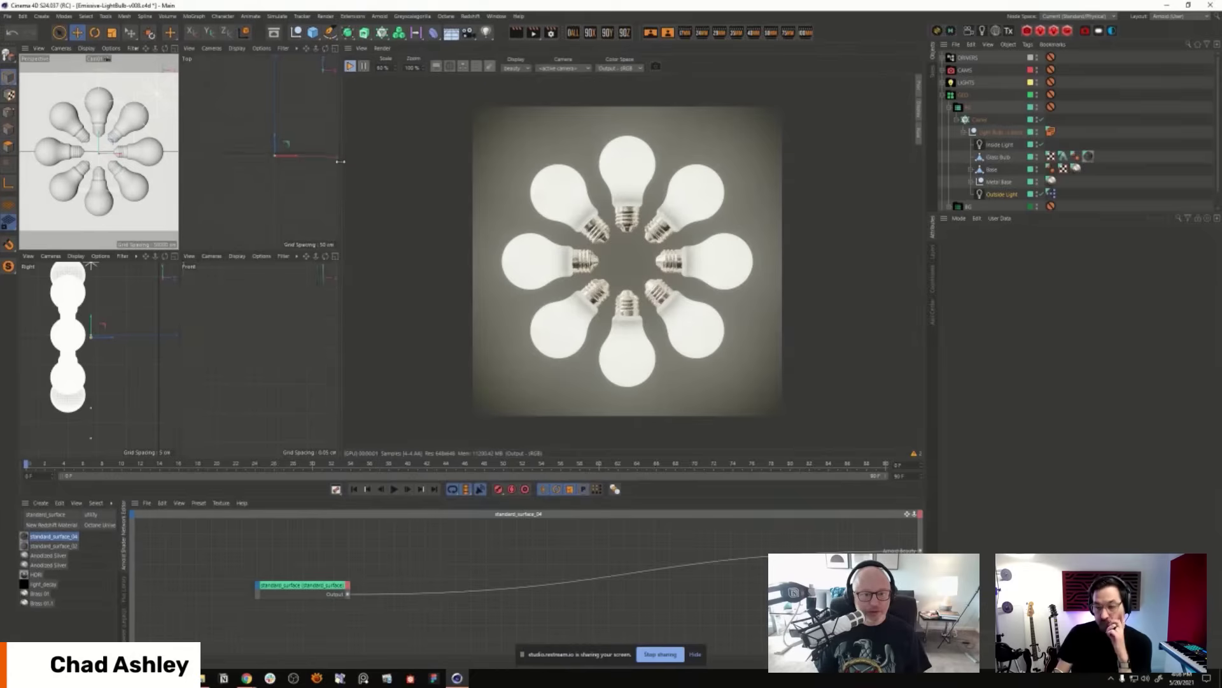
pyautogui.moveTo(346, 164); pyautogui.dragTo(540, 165)
pyautogui.middleClick(111, 187)
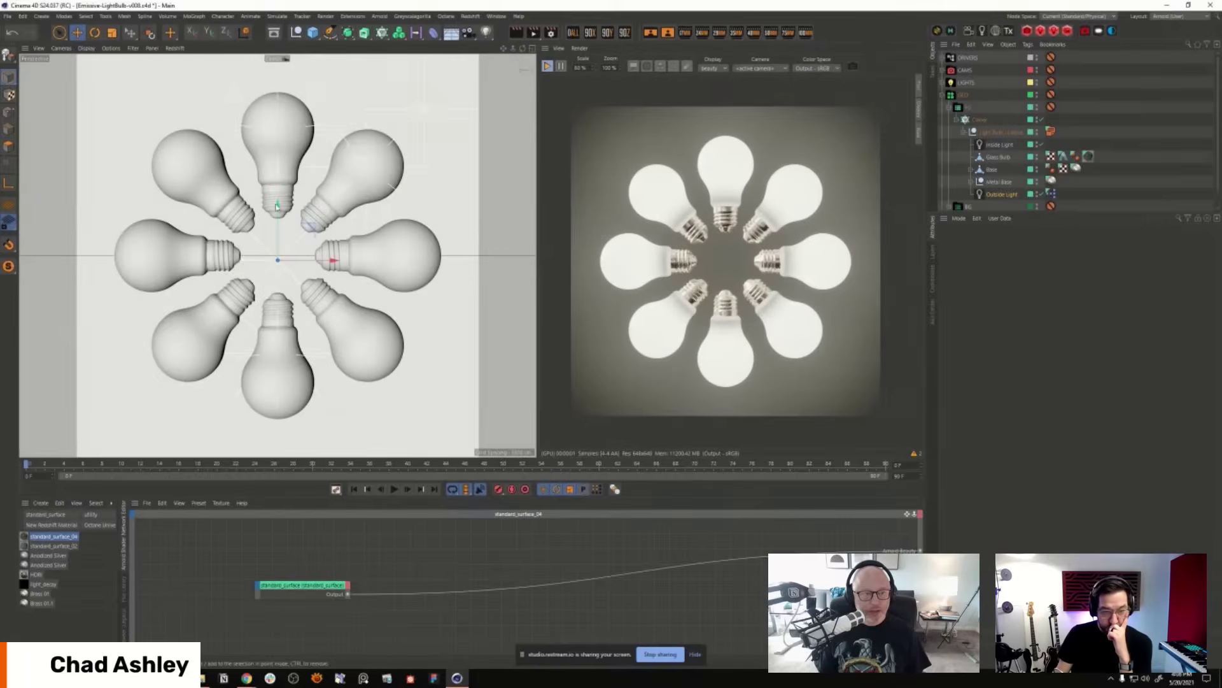
pyautogui.click(87, 48)
pyautogui.click(95, 51)
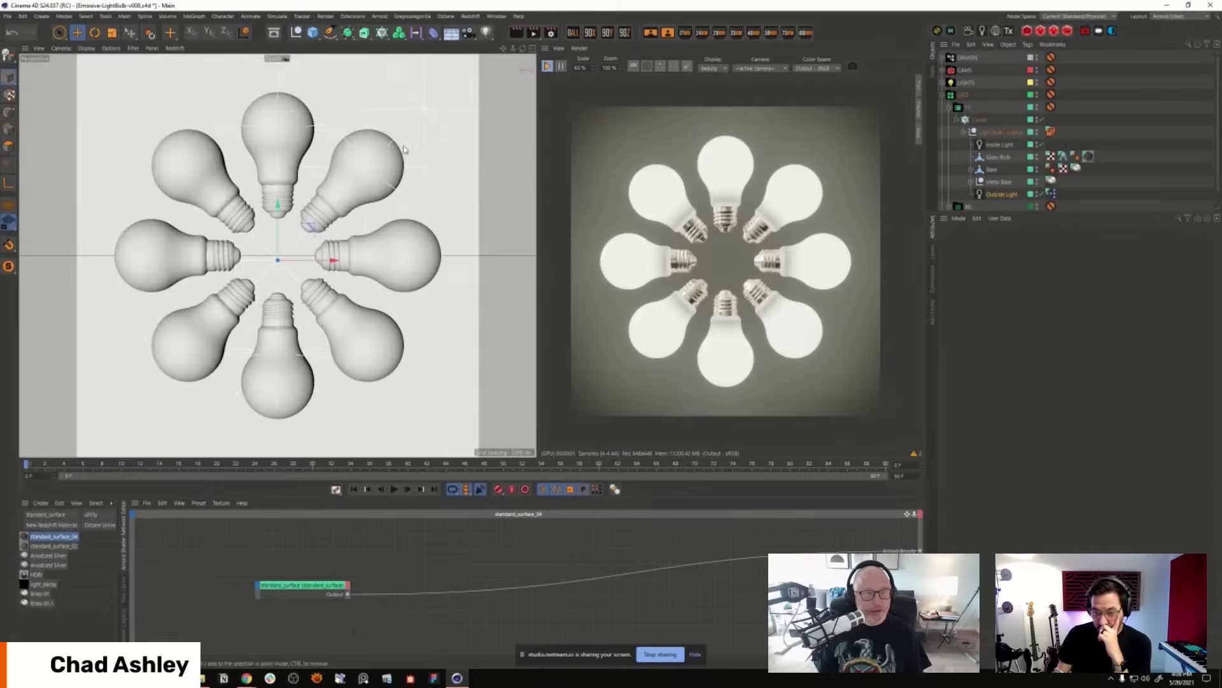
# Step: Turn a second viewport into a maximized perspective view and frame the light bulbs and their lights from an angle
pyautogui.middleClick(405, 149)
pyautogui.click(310, 49)
pyautogui.click(326, 102)
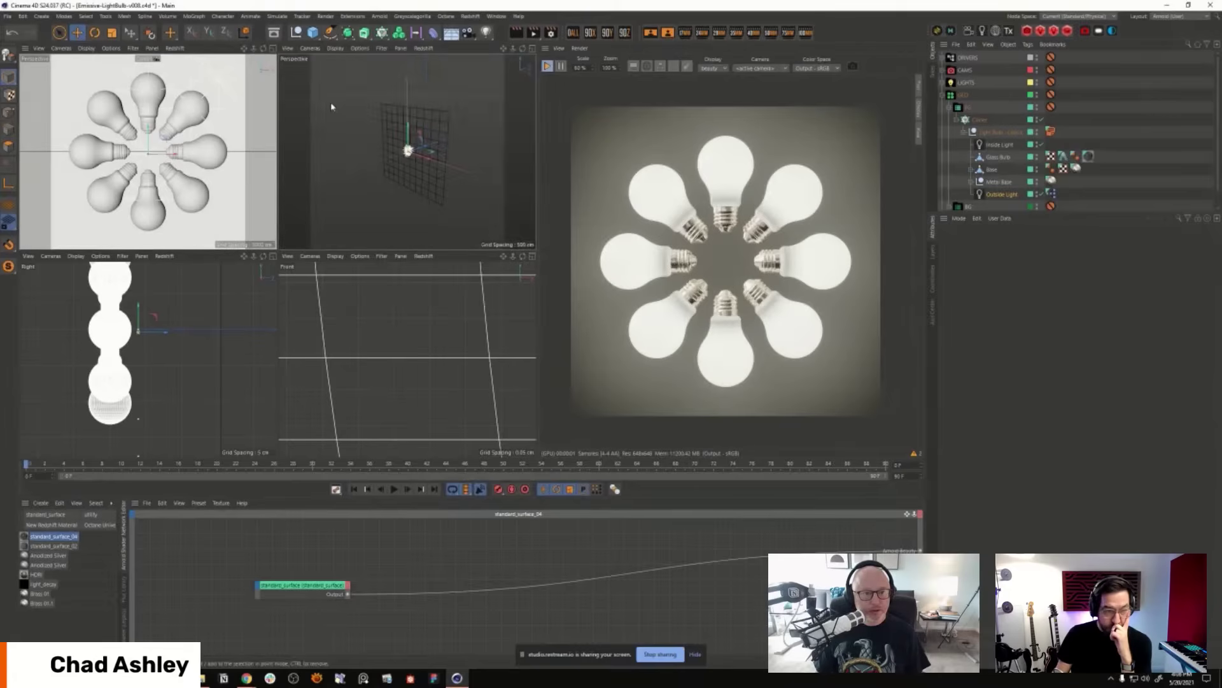
pyautogui.middleClick(316, 217)
pyautogui.press('h')
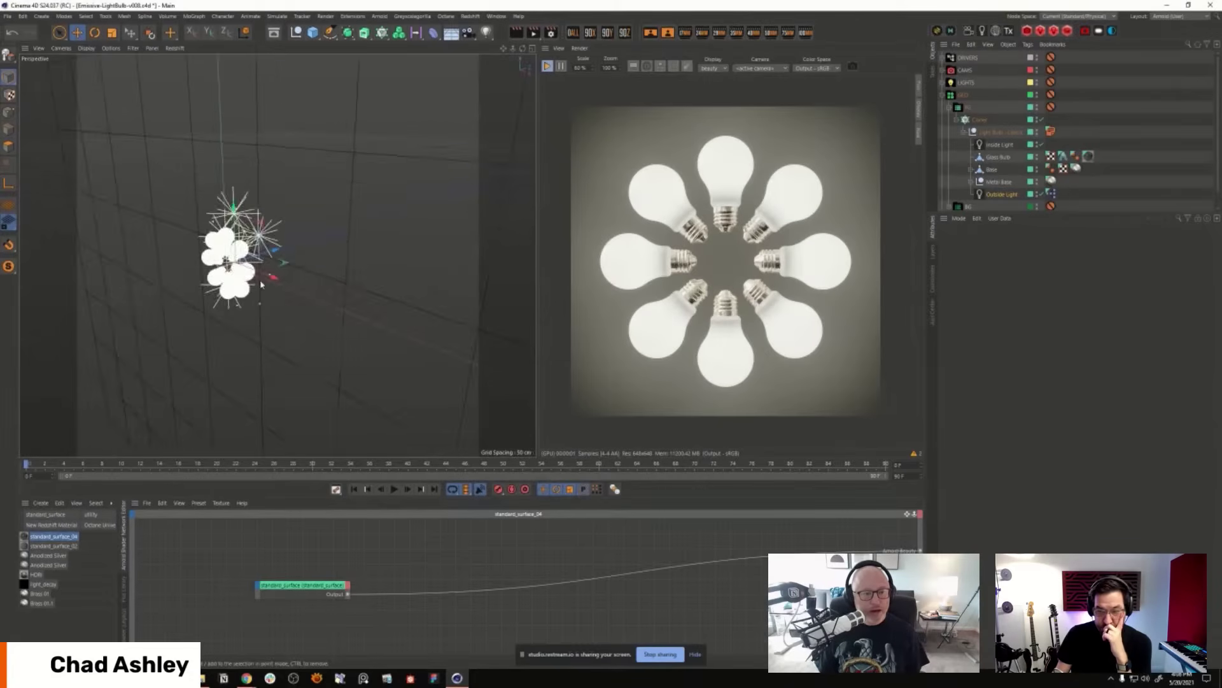
pyautogui.keyDown('alt'); pyautogui.moveTo(343, 248); pyautogui.dragTo(391, 247); pyautogui.keyUp('alt')
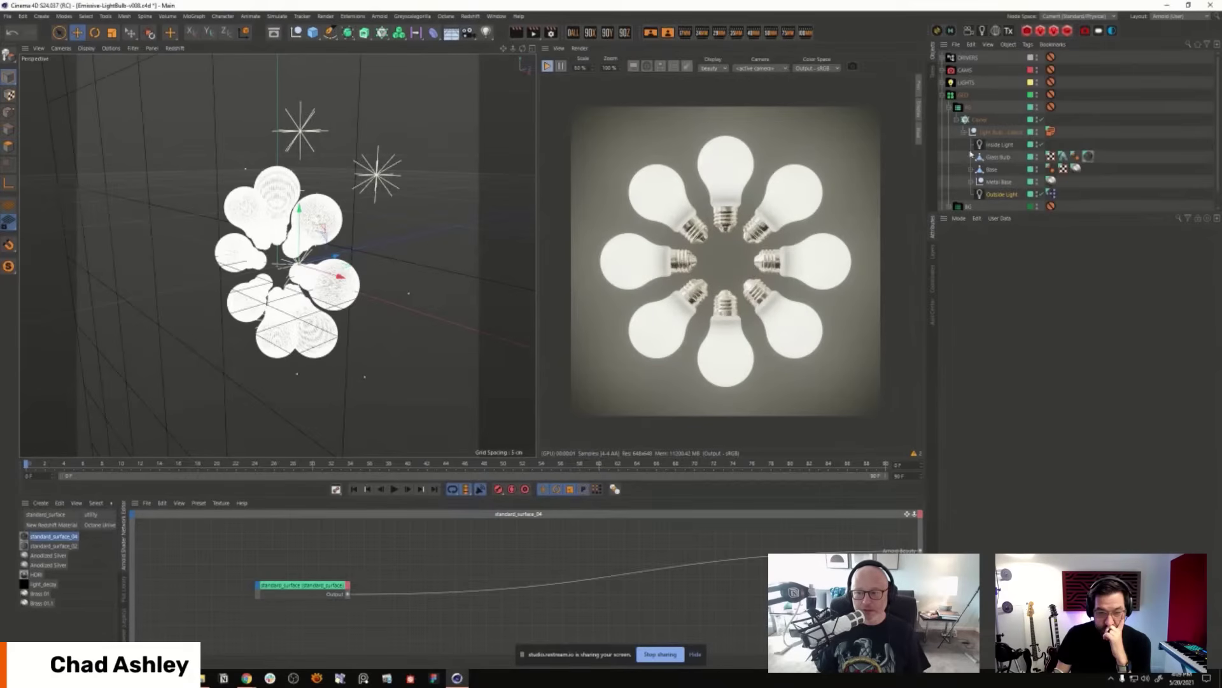
# Step: Try exposures of about -4.61 and 0.95 on the Inside Light and settle on about -3.29
pyautogui.click(999, 145)
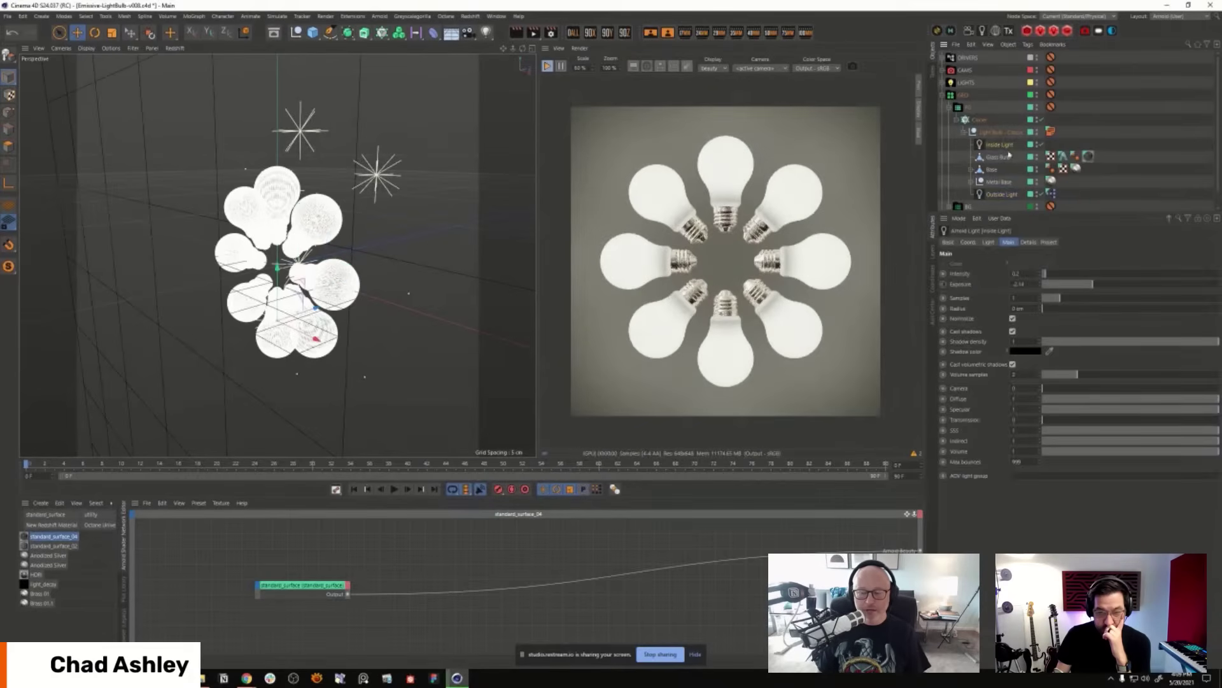
pyautogui.moveTo(1086, 288); pyautogui.dragTo(1046, 290)
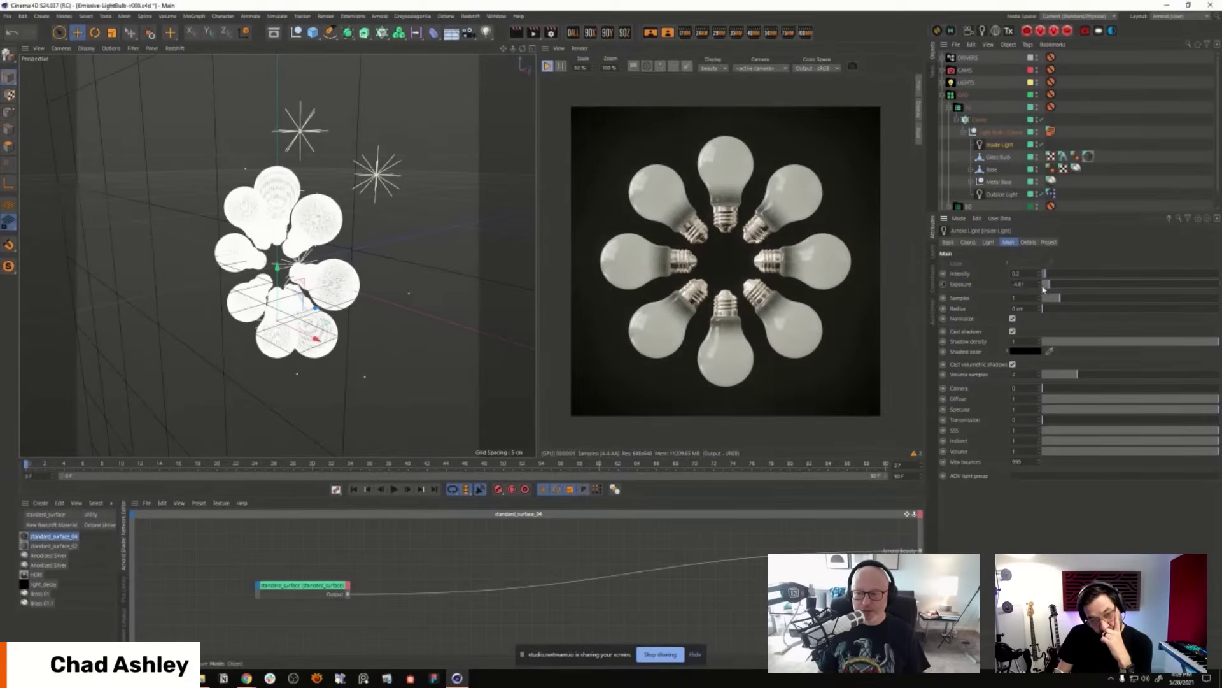
pyautogui.moveTo(1048, 288); pyautogui.dragTo(1050, 287)
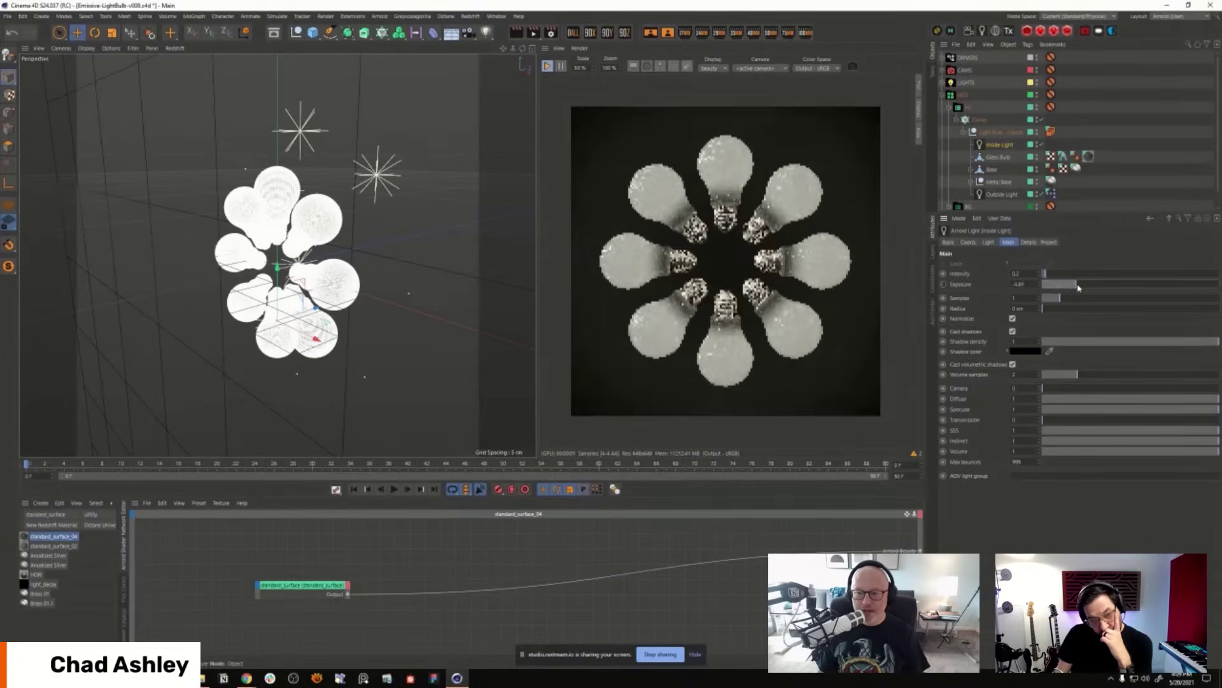
pyautogui.moveTo(1051, 287); pyautogui.dragTo(1148, 284)
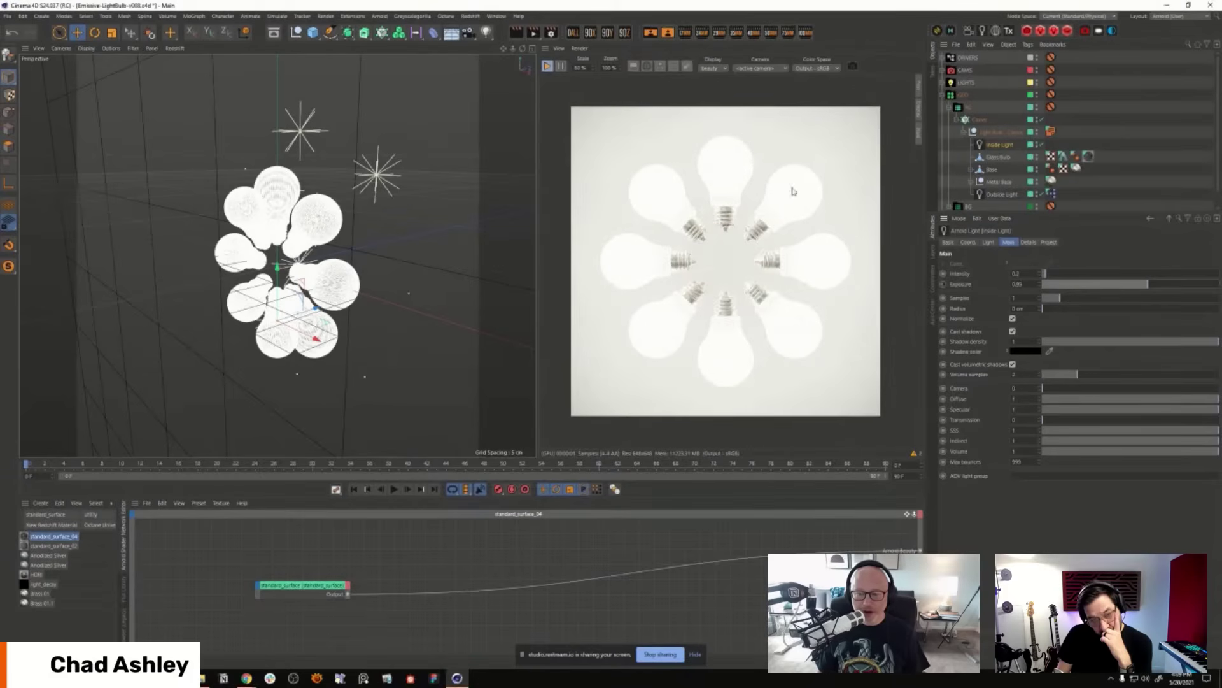
pyautogui.moveTo(1186, 283); pyautogui.dragTo(1073, 284)
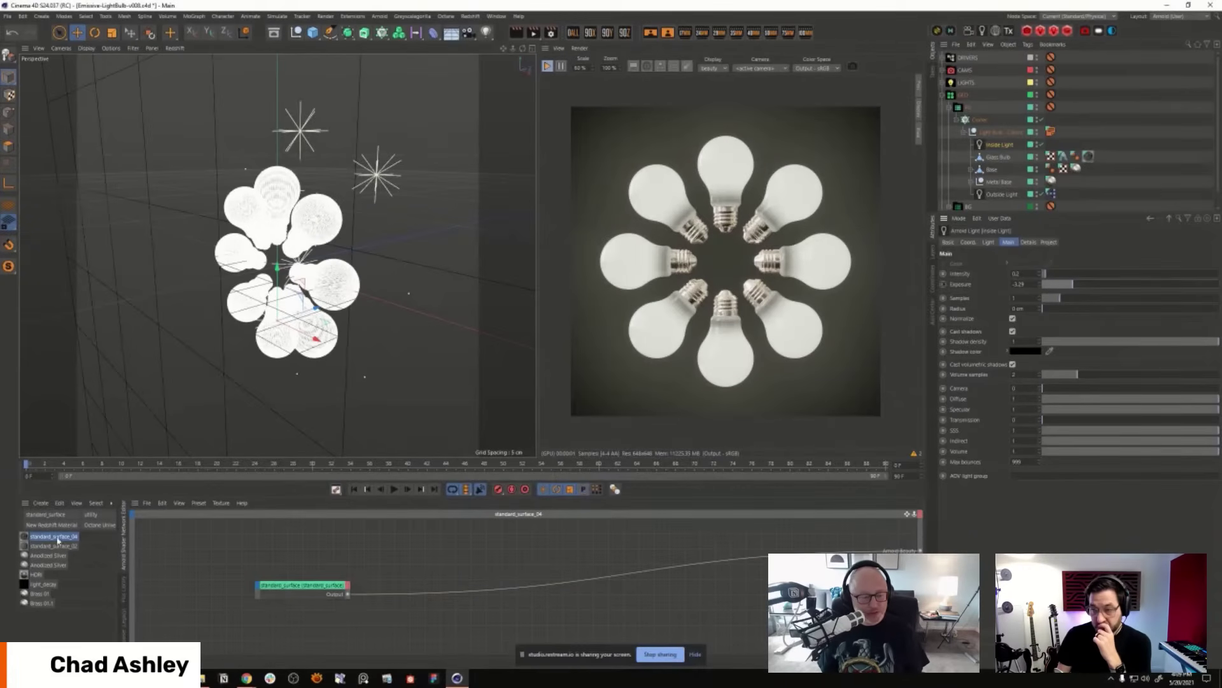
# Step: Examine the subsurface, emission and geometry settings of the glass bulb material's standard_surface shader
pyautogui.click(1088, 156)
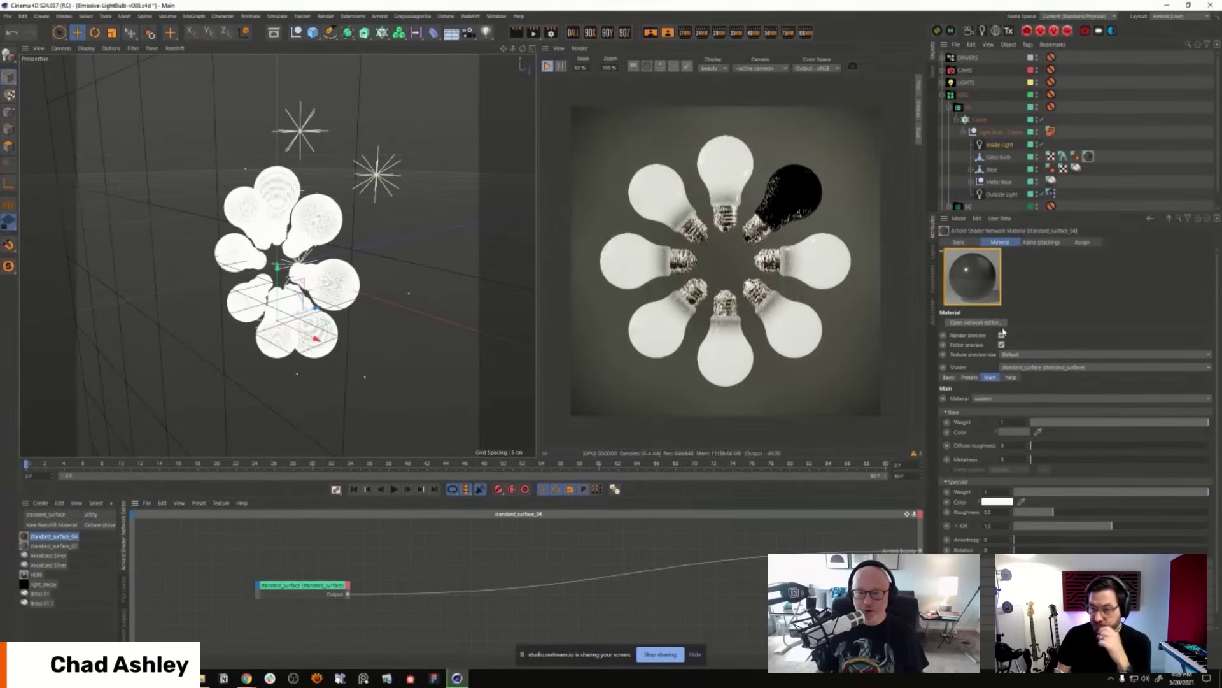
pyautogui.moveTo(307, 585); pyautogui.dragTo(517, 569)
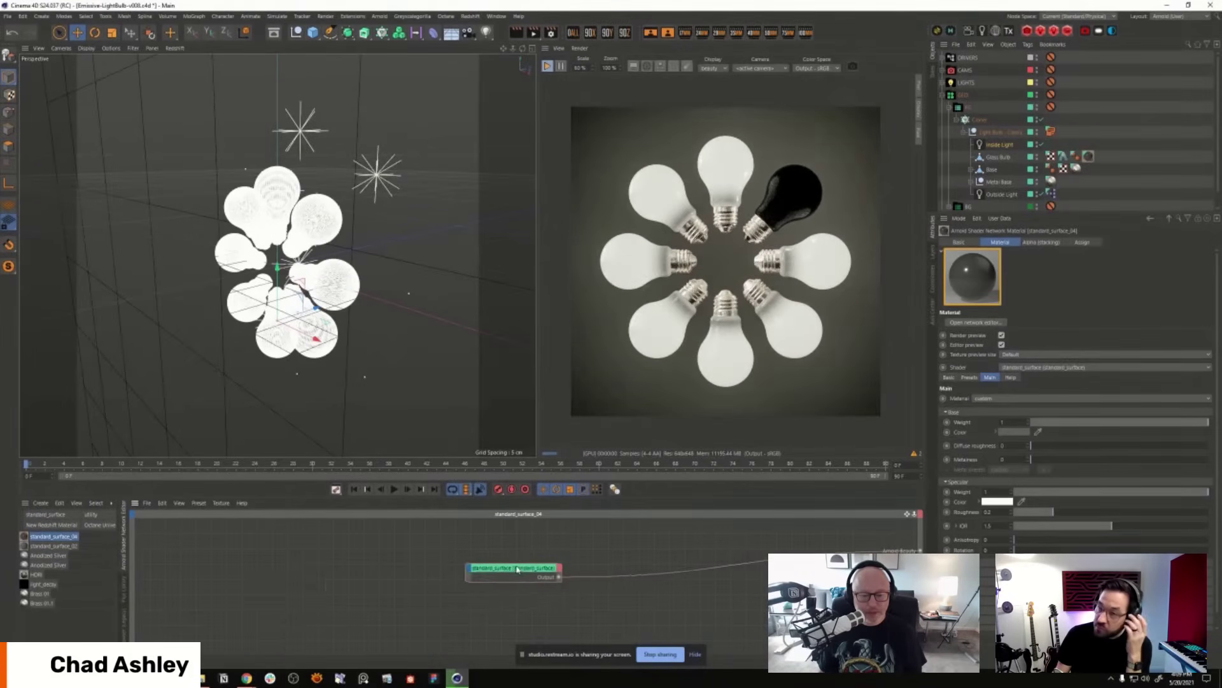
pyautogui.click(517, 569)
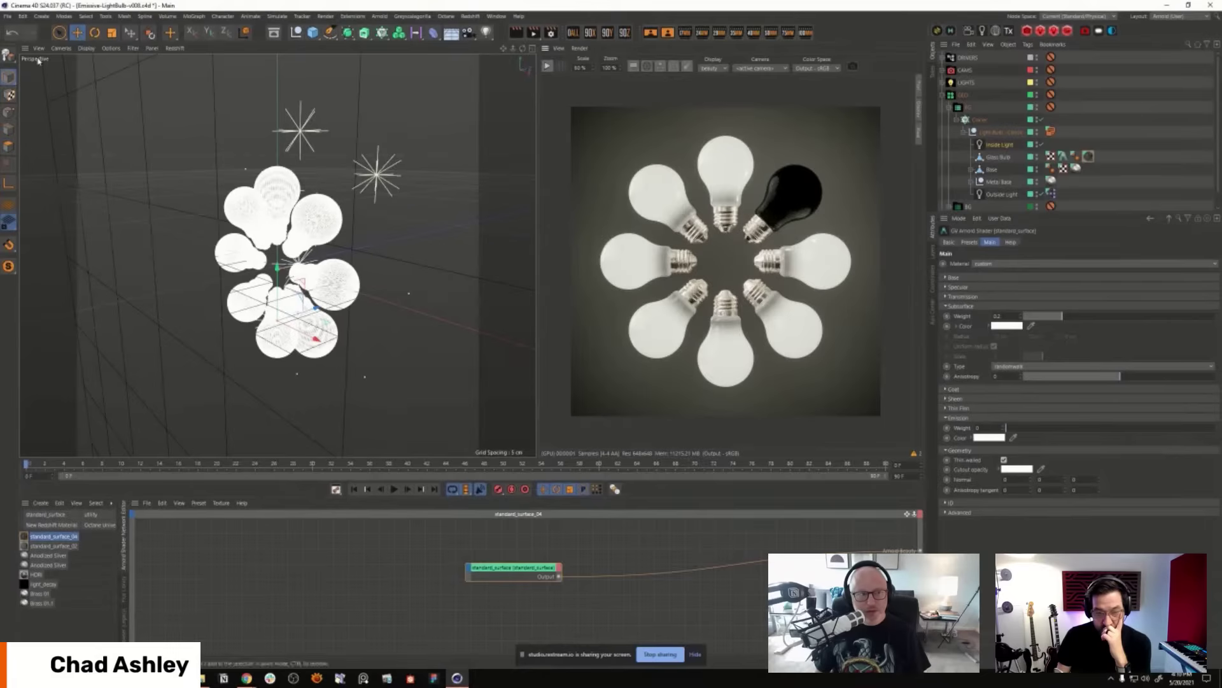
# Step: Create a new empty project
pyautogui.click(8, 16)
pyautogui.click(28, 29)
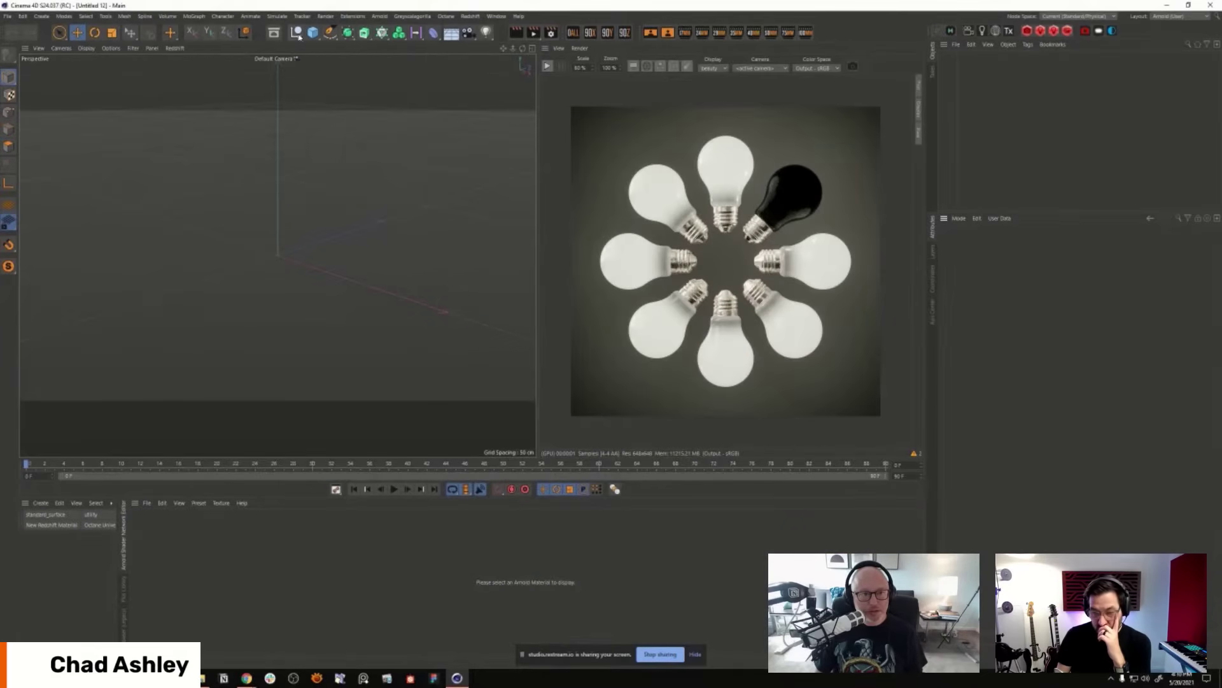
# Step: Add a plane primitive and stand it upright with its orientation along Z
pyautogui.click(312, 33)
pyautogui.click(357, 62)
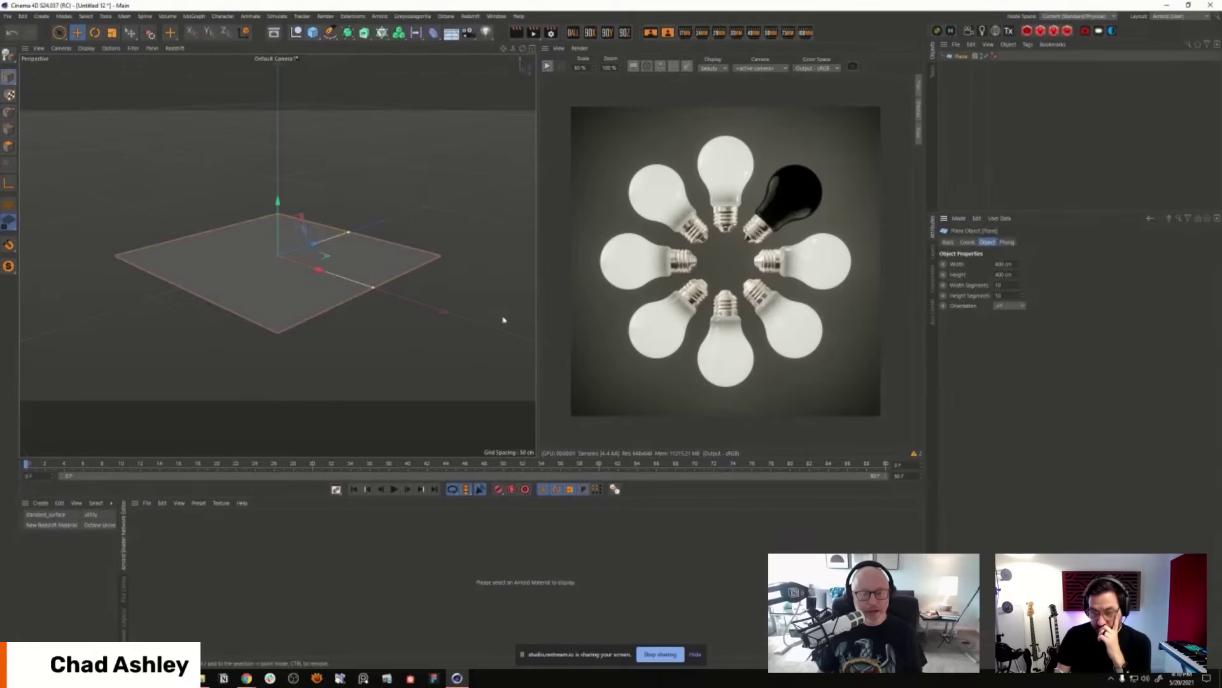
pyautogui.click(1009, 306)
pyautogui.click(1009, 360)
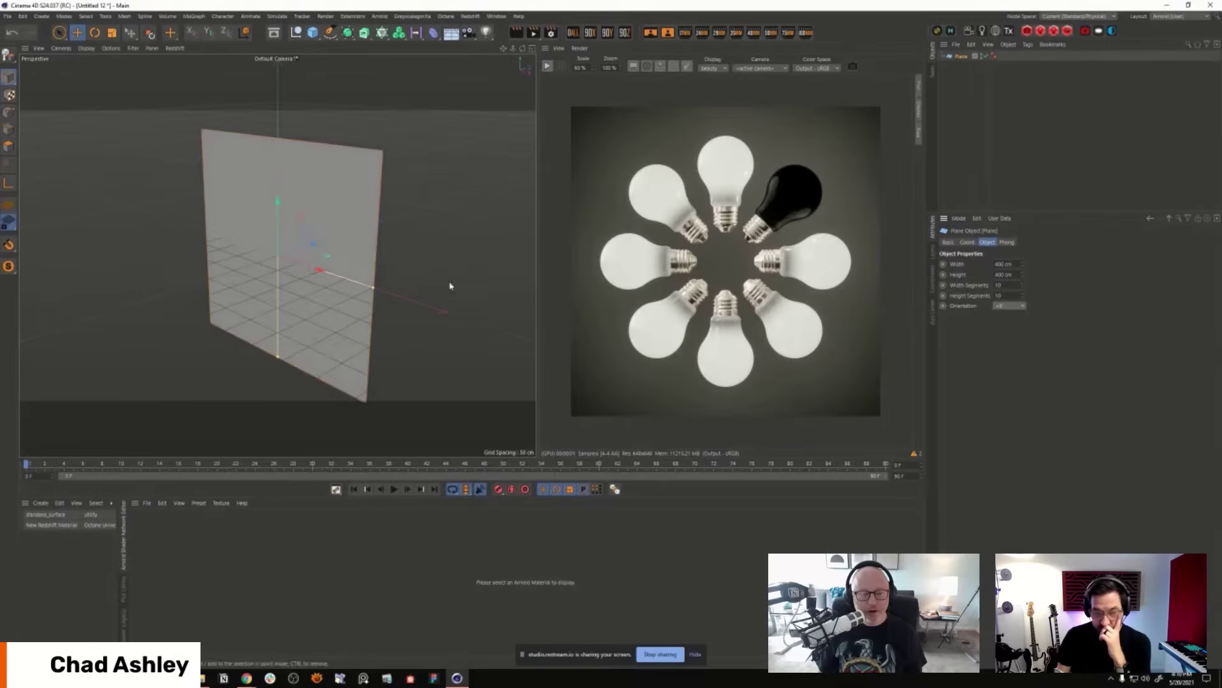
pyautogui.keyDown('alt'); pyautogui.moveTo(449, 286); pyautogui.dragTo(428, 292); pyautogui.keyUp('alt')
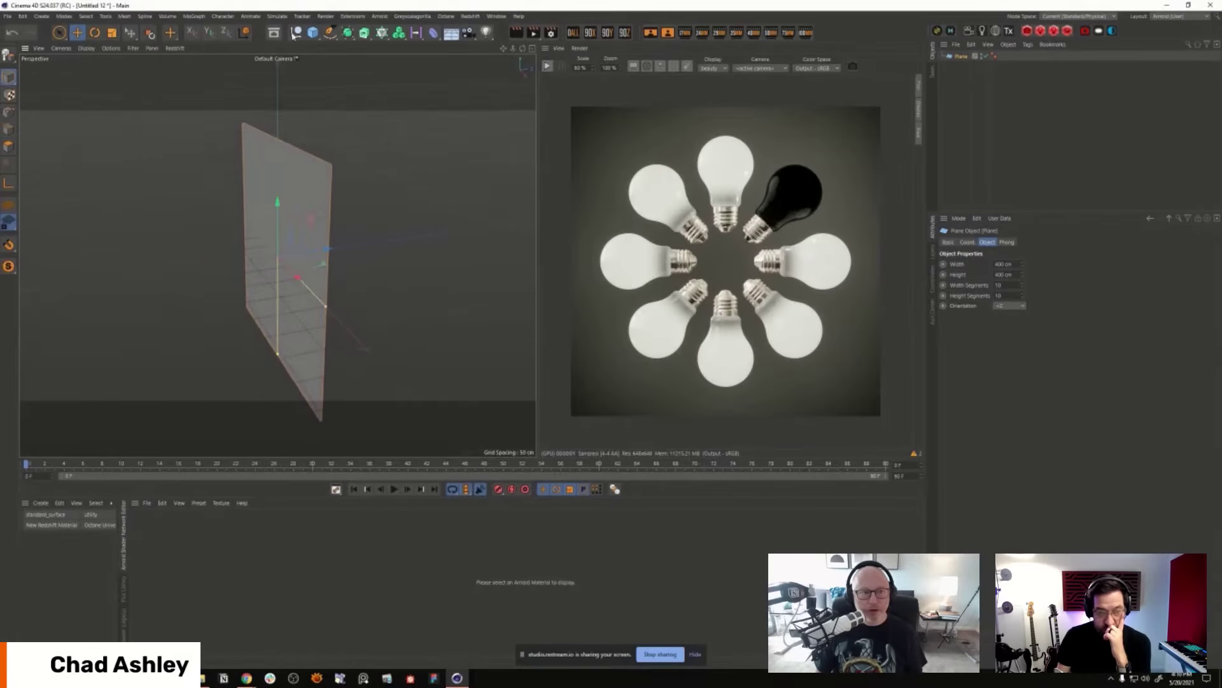
# Step: Add a figure and an Arnold light behind the plane, with the light behind the figure, and start the live render
pyautogui.click(312, 33)
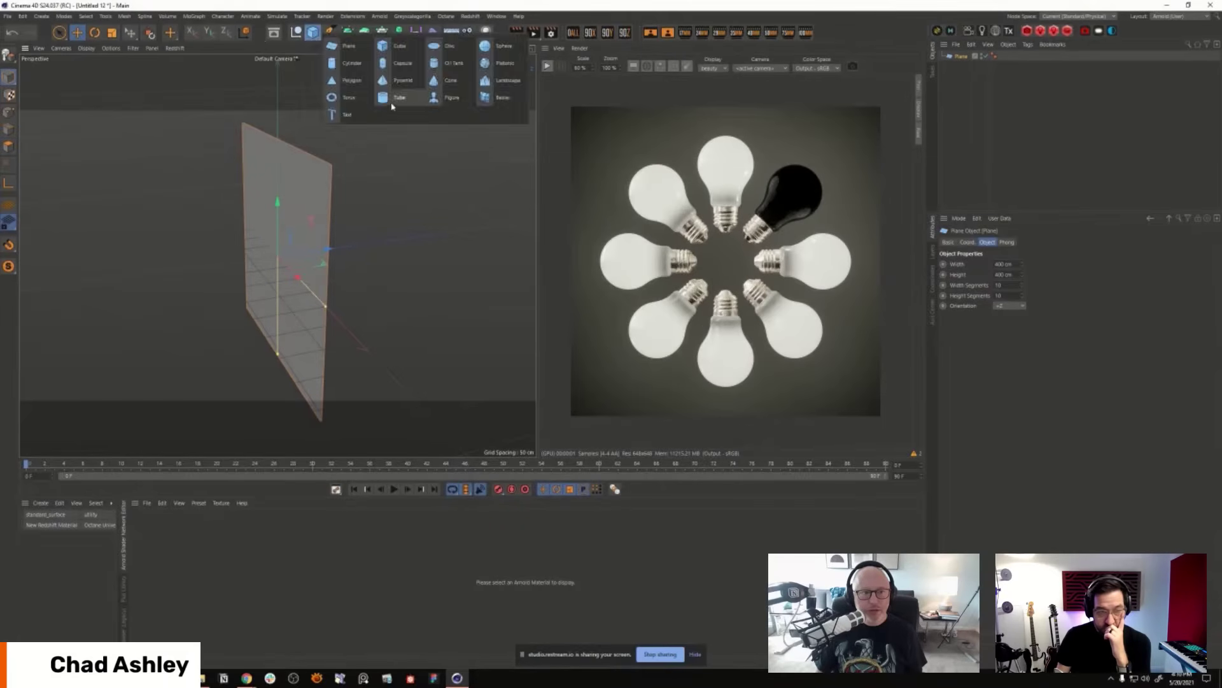
pyautogui.click(445, 99)
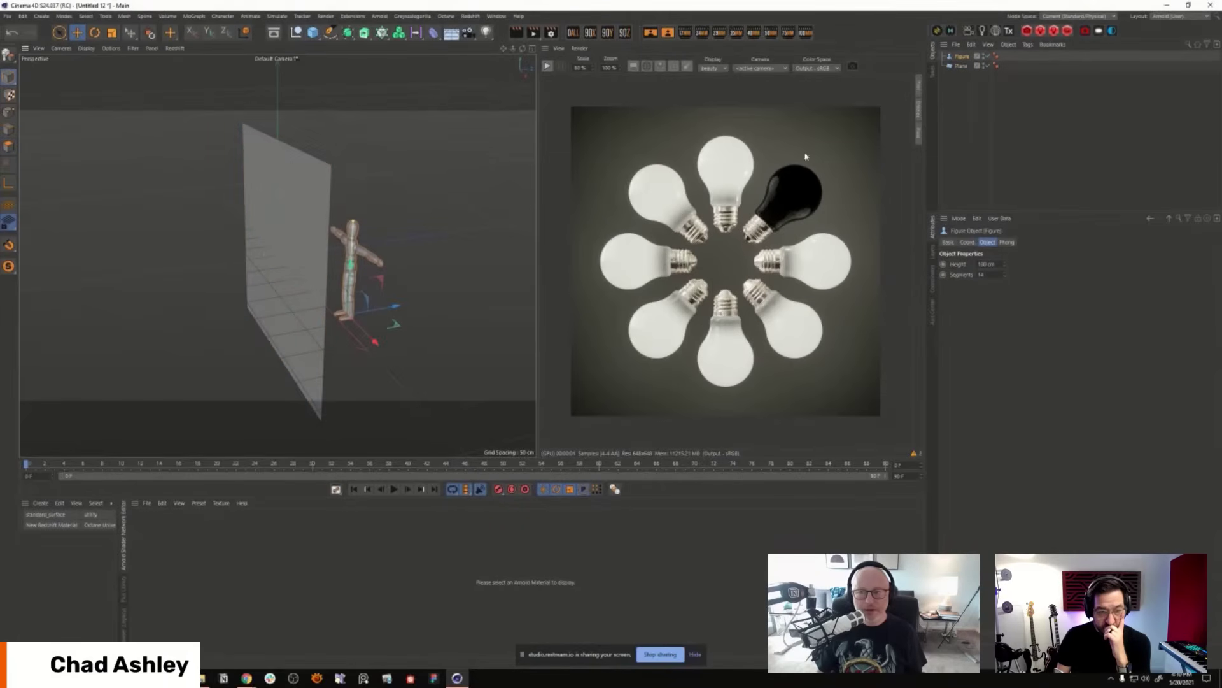
pyautogui.click(984, 32)
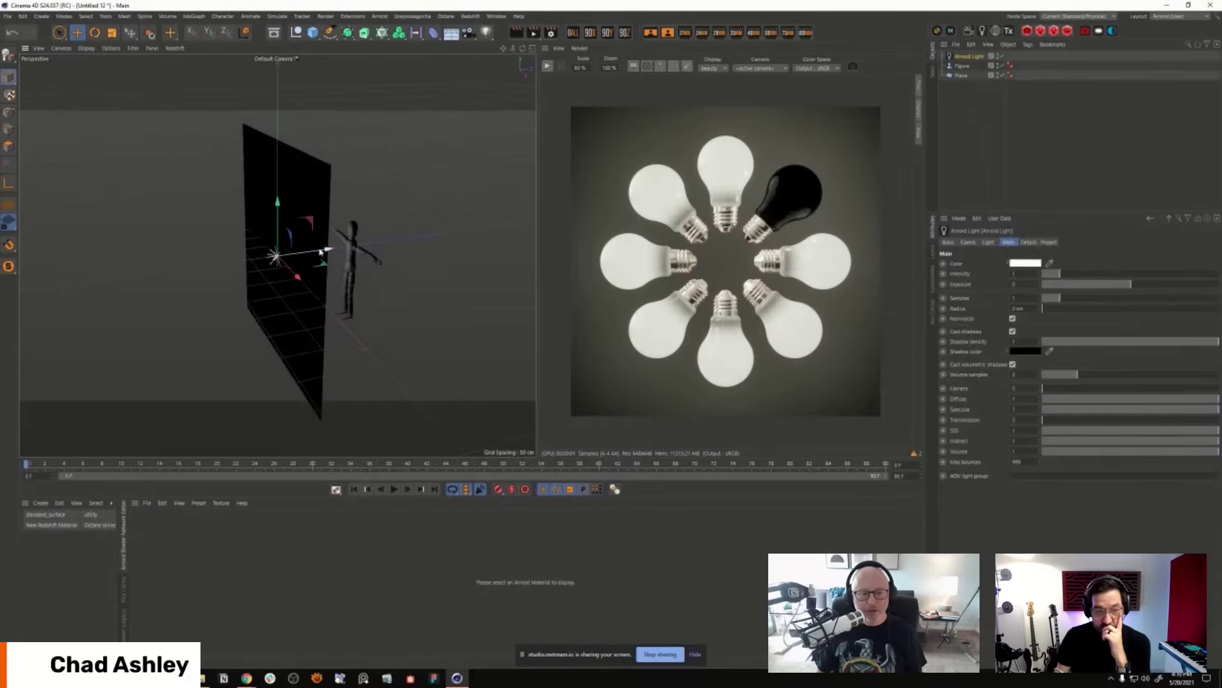
pyautogui.keyDown('alt'); pyautogui.moveTo(262, 354); pyautogui.dragTo(469, 227); pyautogui.keyUp('alt')
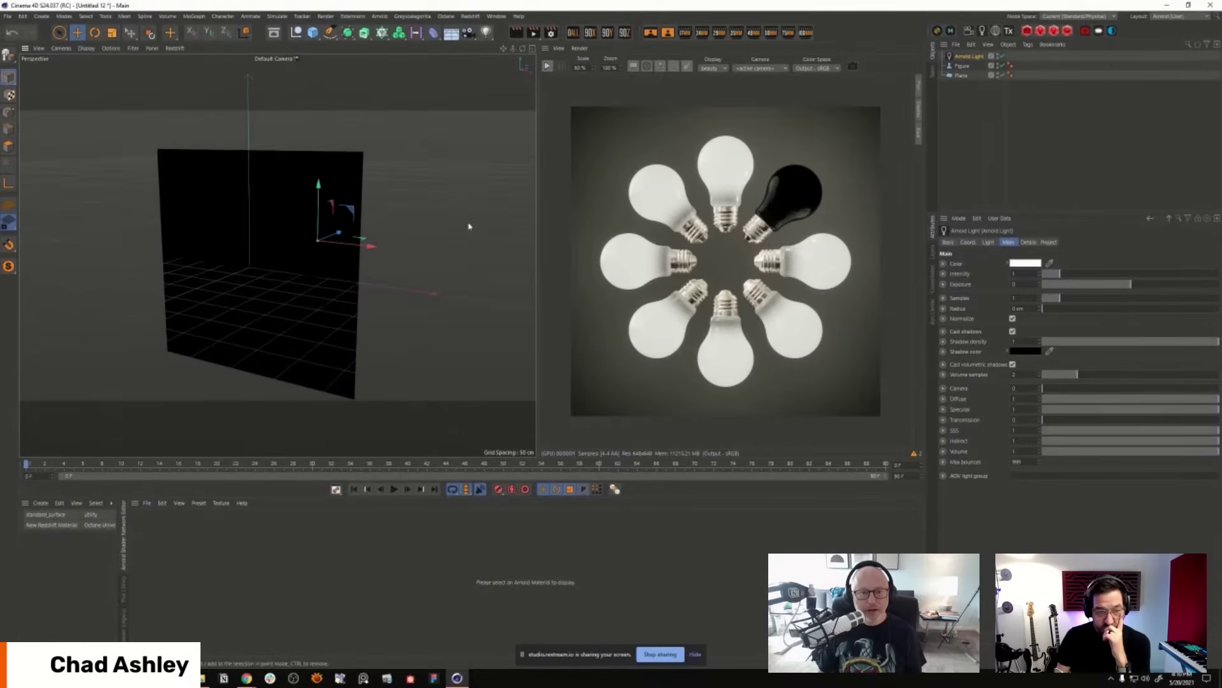
pyautogui.click(547, 66)
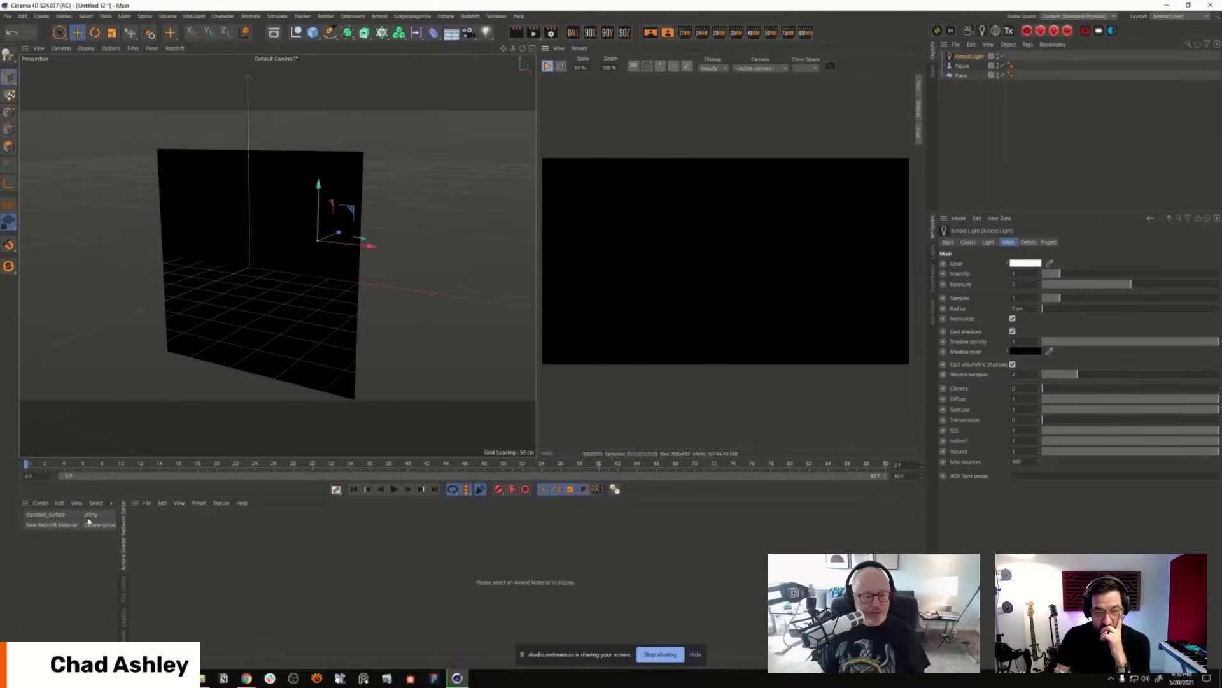
# Step: Apply a new standard_surface material to the plane and enable Thin walled in its shader's geometry settings
pyautogui.click(45, 514)
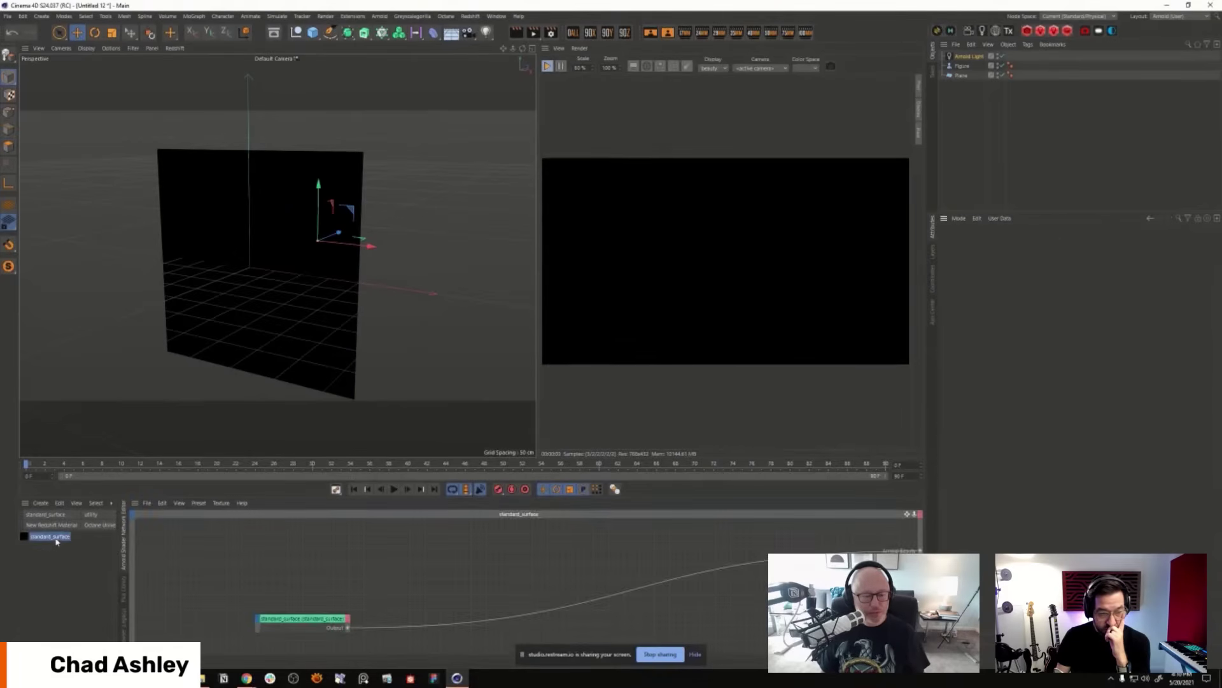
pyautogui.moveTo(54, 539); pyautogui.dragTo(341, 308)
pyautogui.moveTo(508, 501); pyautogui.dragTo(433, 354)
pyautogui.moveTo(319, 546); pyautogui.dragTo(484, 459)
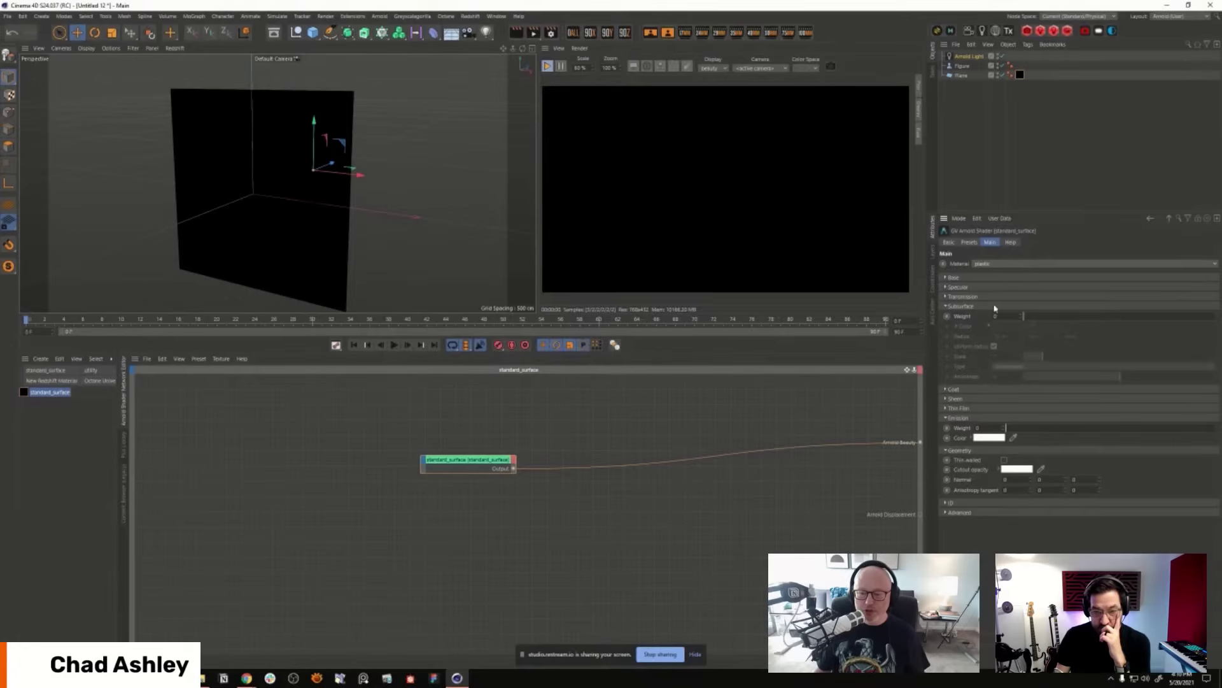
pyautogui.click(1005, 459)
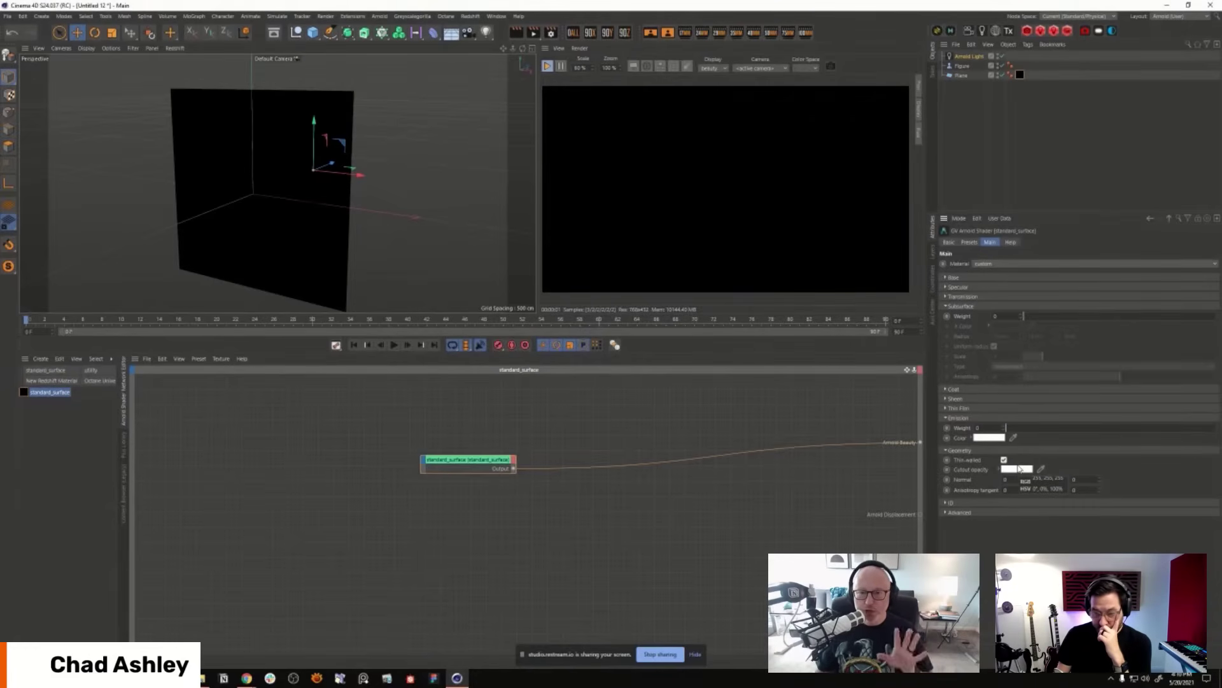
# Step: Try an emission weight of 1 on the plane's material with the Arnold light's exposure lowered to about -3.4
pyautogui.moveTo(1033, 429); pyautogui.dragTo(1215, 428)
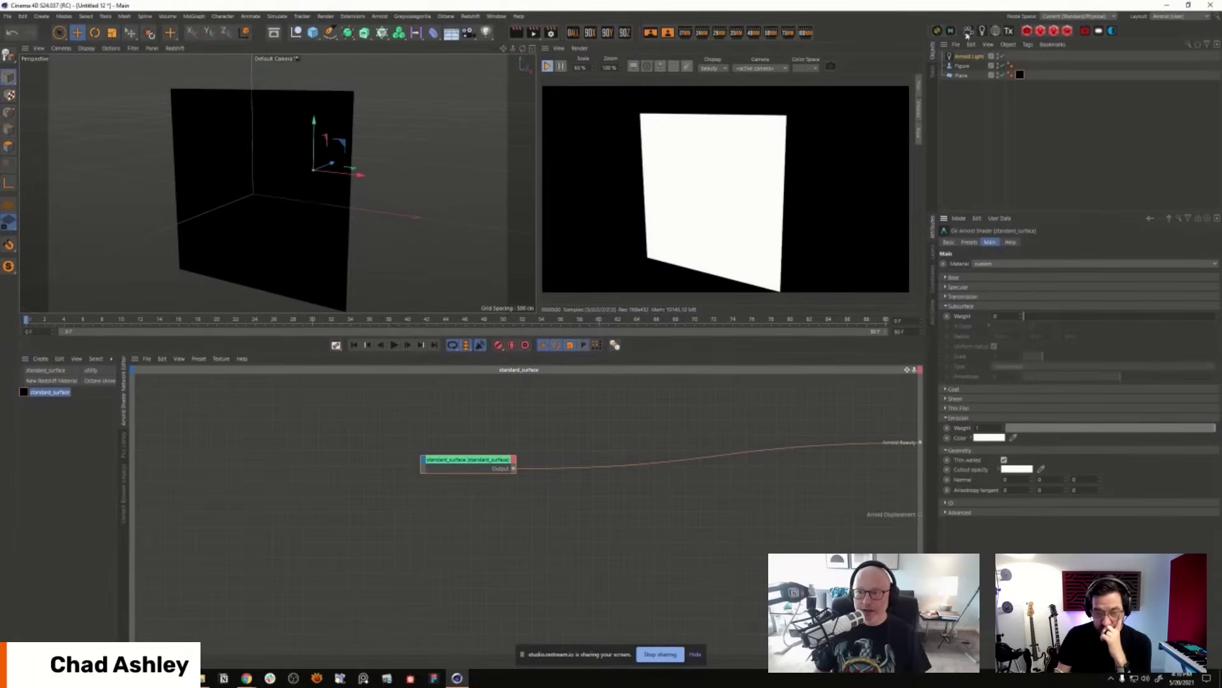
pyautogui.click(969, 57)
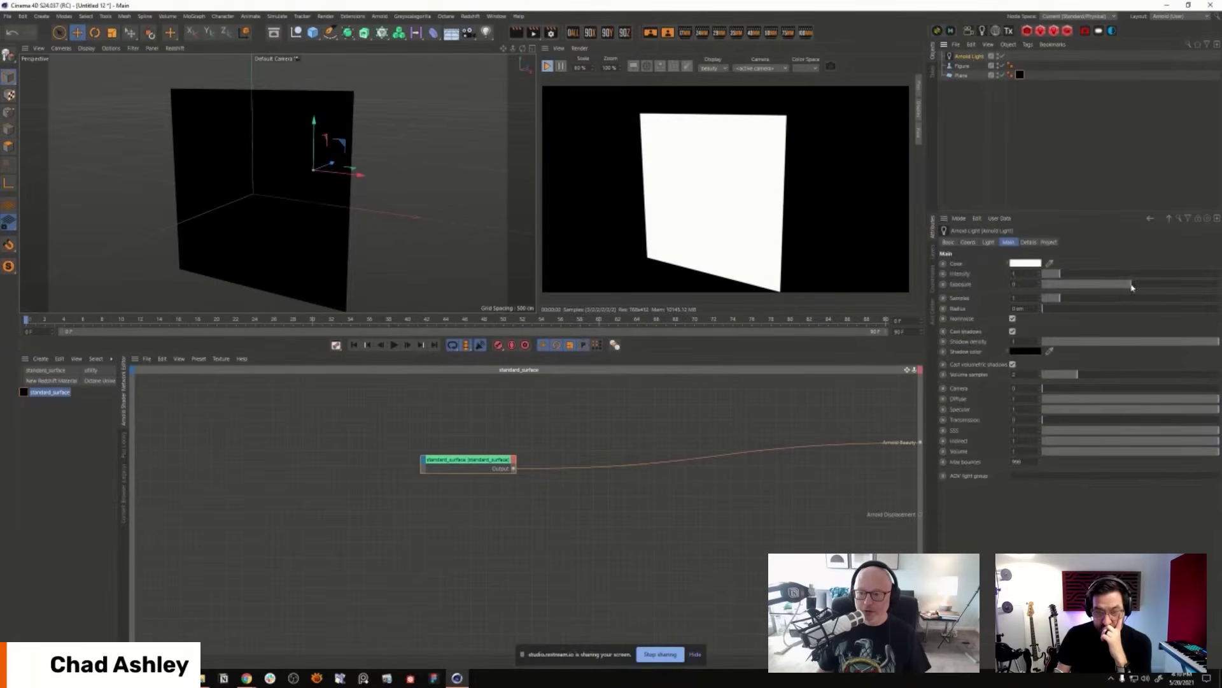
pyautogui.moveTo(1131, 287); pyautogui.dragTo(1073, 288)
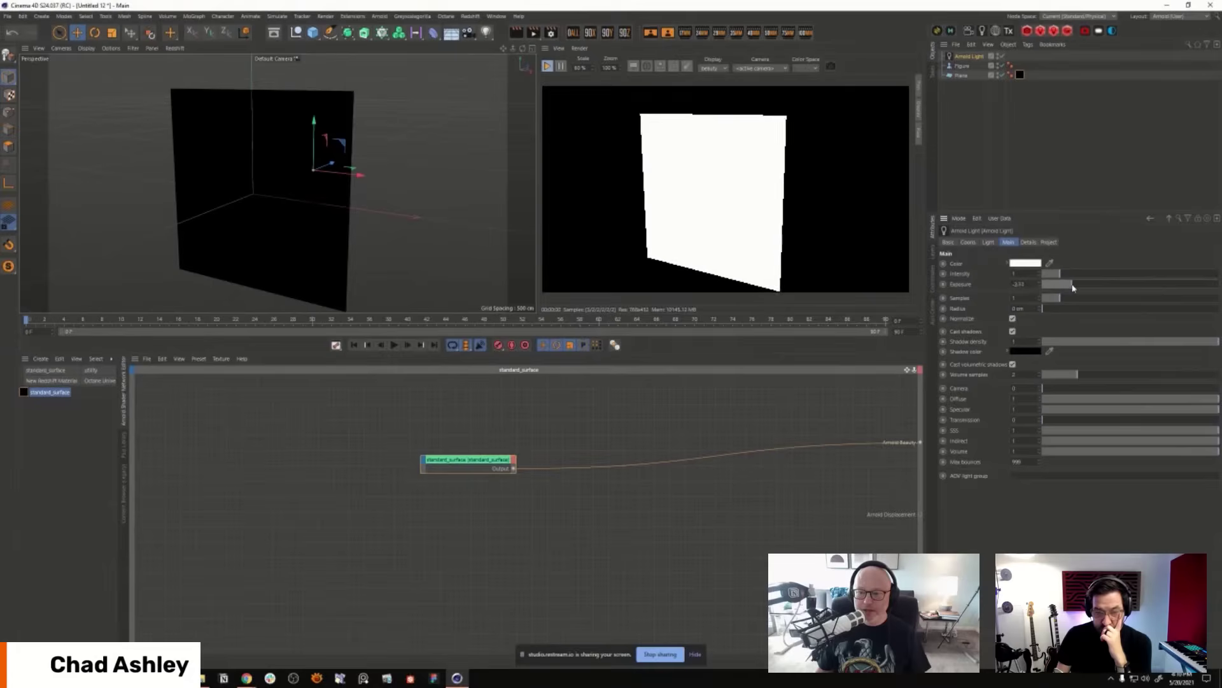
pyautogui.keyDown('alt'); pyautogui.moveTo(366, 191); pyautogui.dragTo(450, 192); pyautogui.keyUp('alt')
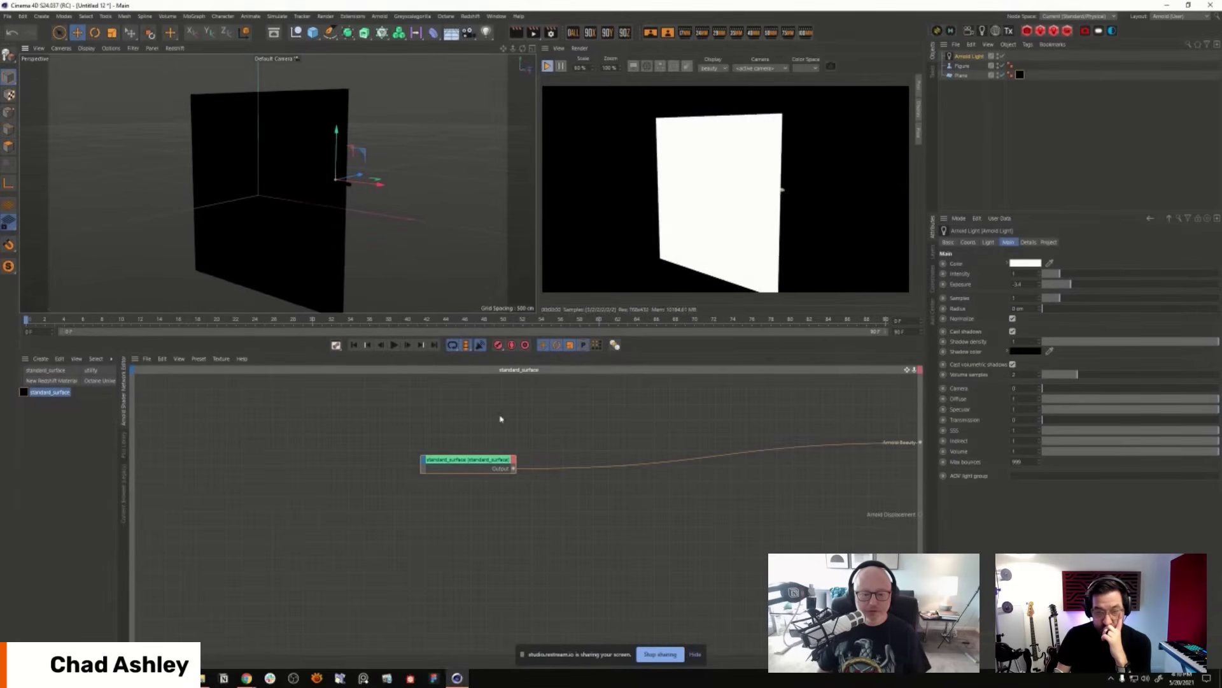
# Step: Set the plane material's emission weight to 0 and its subsurface weight to 1
pyautogui.click(468, 460)
pyautogui.moveTo(1024, 430); pyautogui.dragTo(1003, 429)
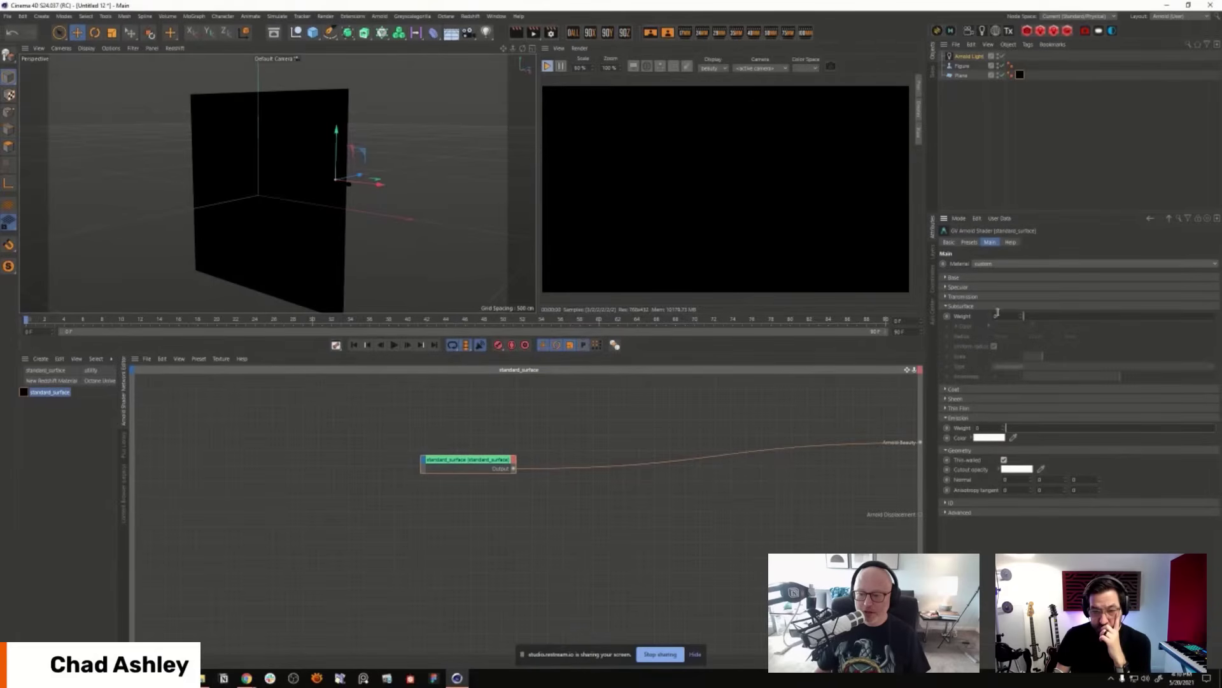
pyautogui.write('1')
pyautogui.press('Return')
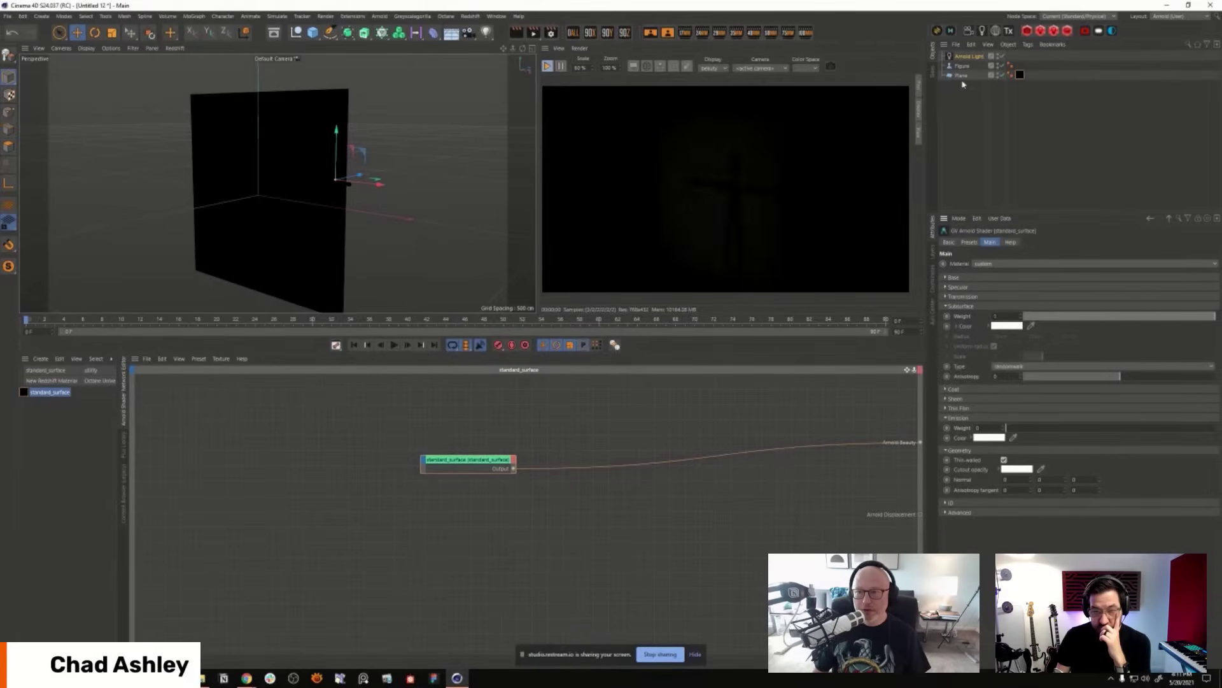
# Step: Raise the Arnold light's exposure to about 2.24 so it backlights the figure through the plane
pyautogui.click(968, 57)
pyautogui.moveTo(1095, 285); pyautogui.dragTo(1170, 284)
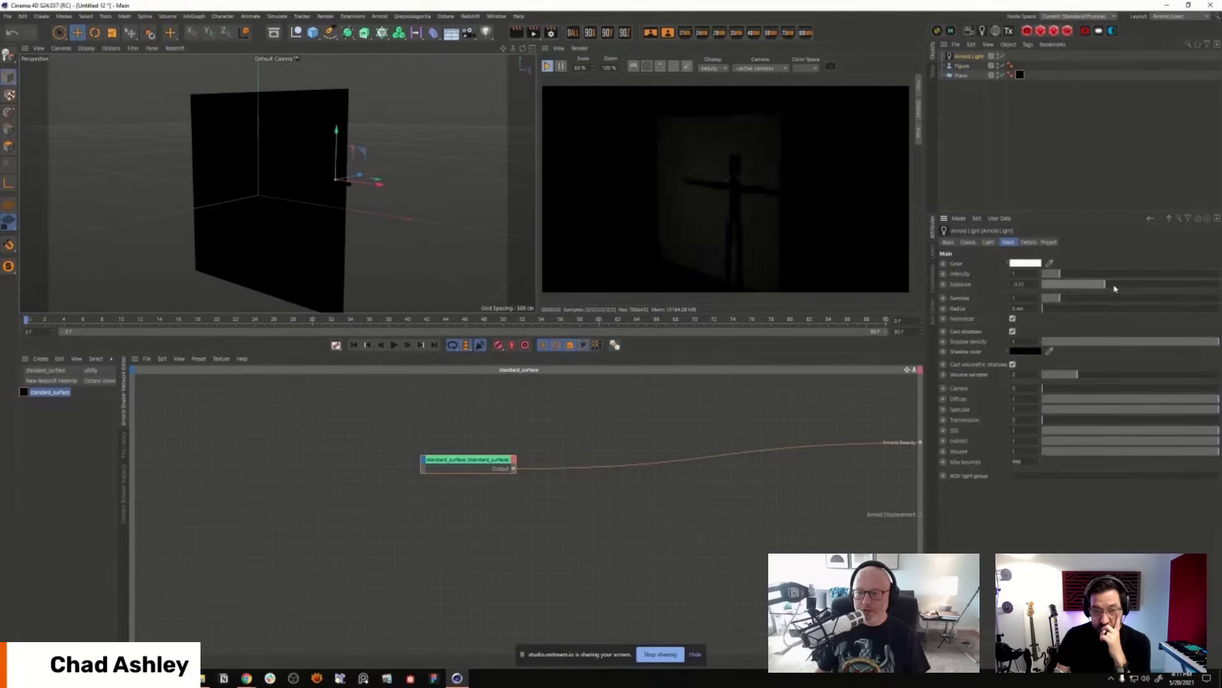
pyautogui.keyDown('alt'); pyautogui.moveTo(305, 210); pyautogui.dragTo(360, 207); pyautogui.keyUp('alt')
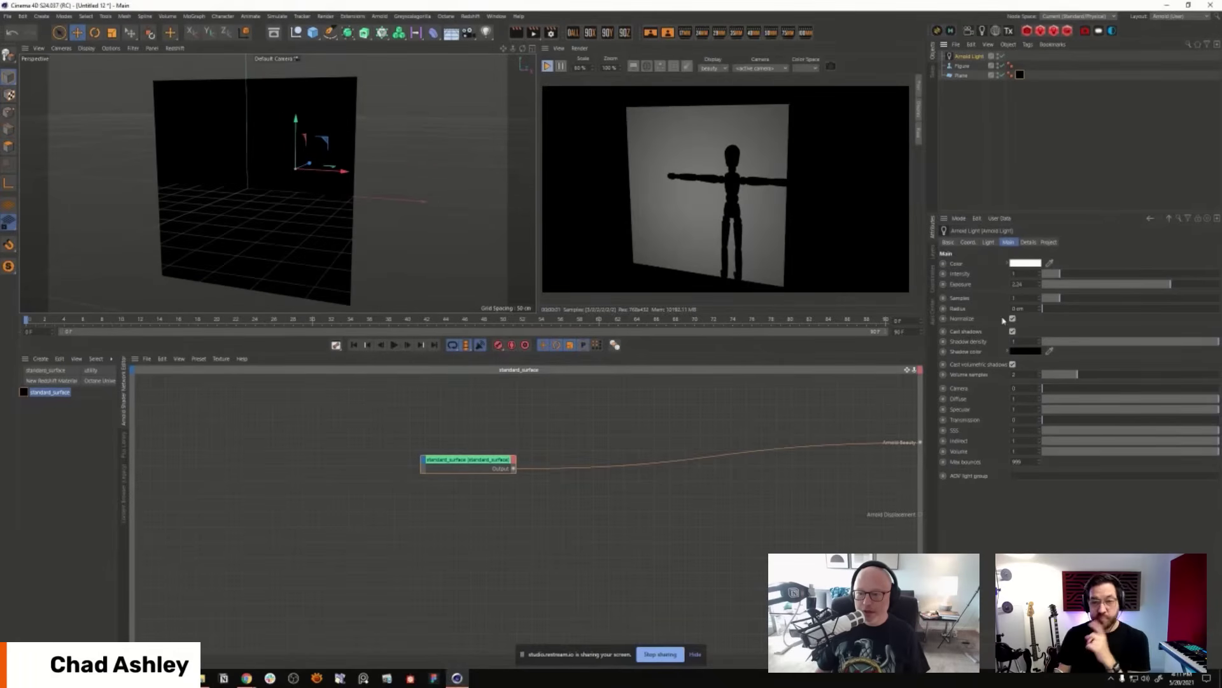
# Step: Soften the figure's shadow by trying a light radius of 5 cm and settling on 20 cm
pyautogui.doubleClick(1027, 309)
pyautogui.write('5')
pyautogui.press('Return')
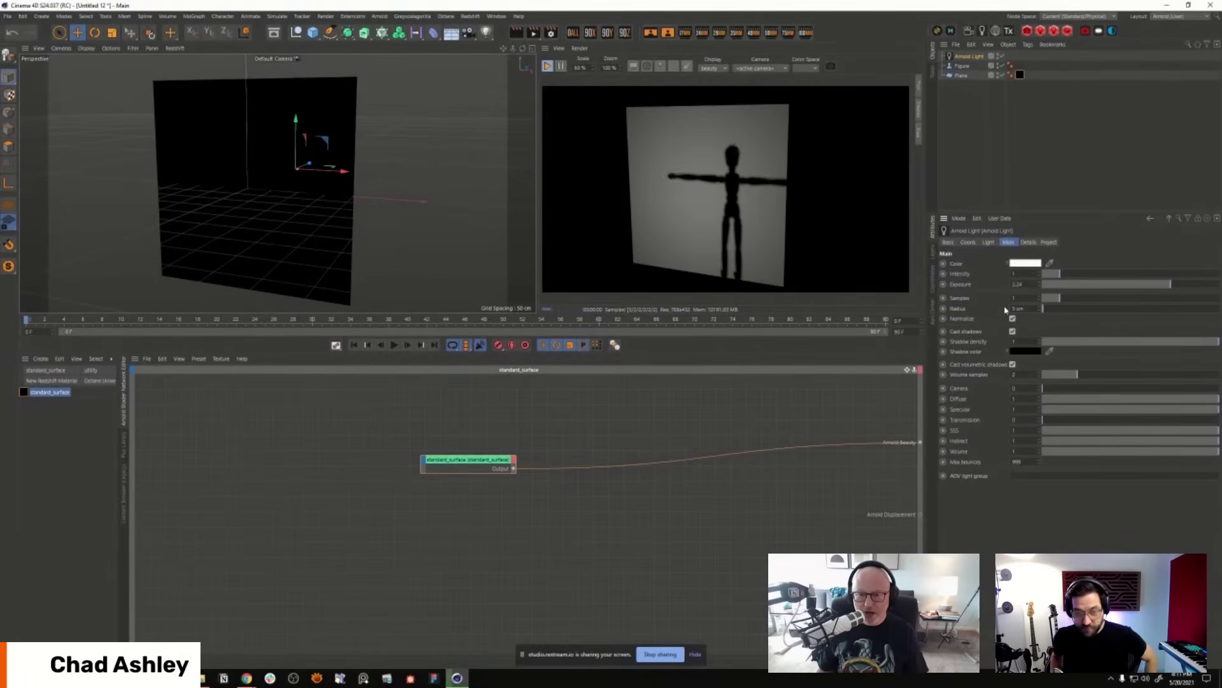
pyautogui.doubleClick(1030, 309)
pyautogui.write('20')
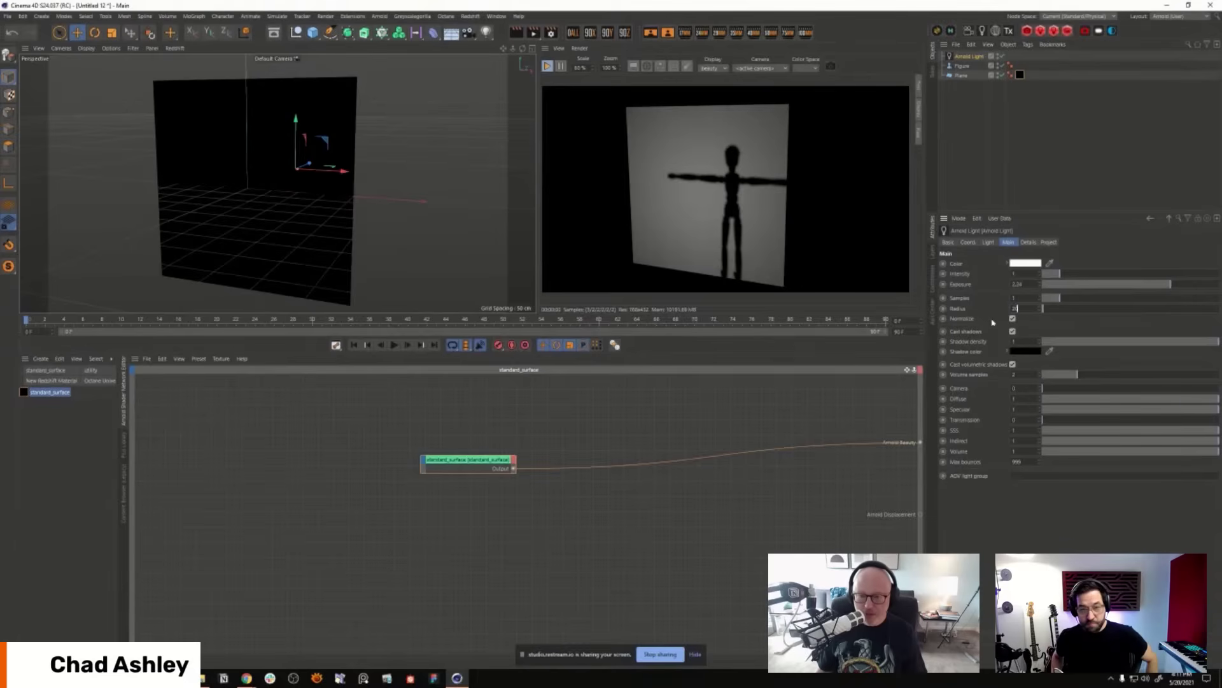
pyautogui.press('Return')
pyautogui.keyDown('alt'); pyautogui.moveTo(280, 199); pyautogui.dragTo(341, 214); pyautogui.keyUp('alt')
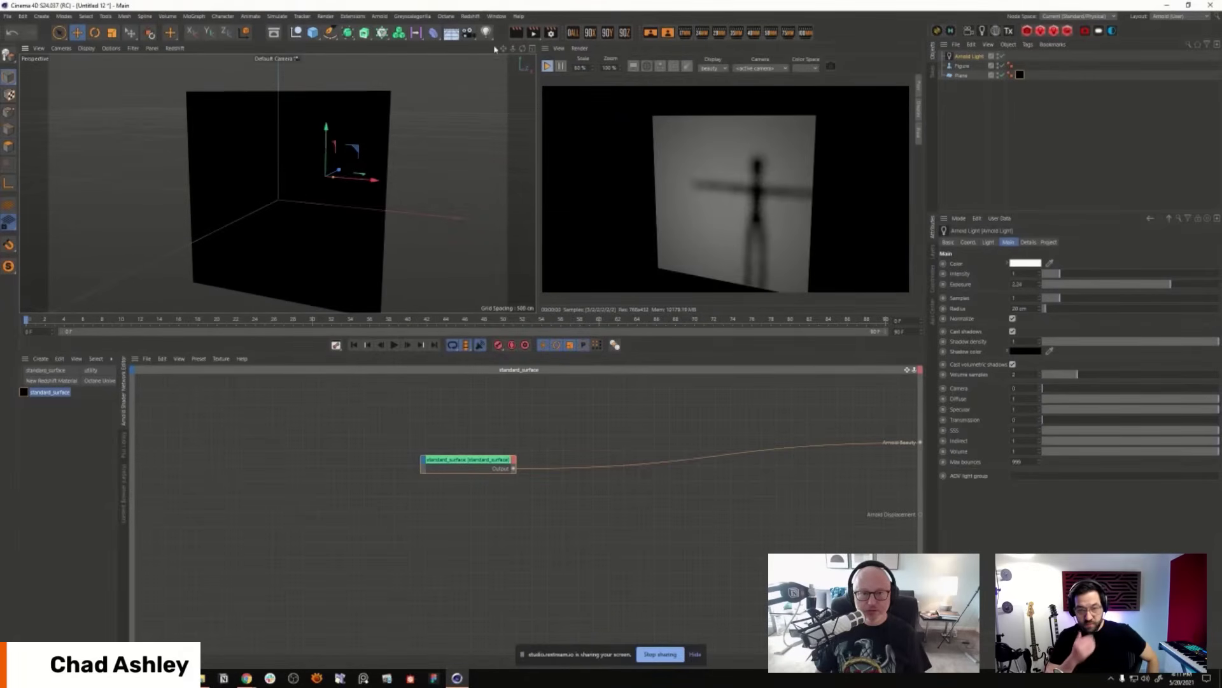
# Step: Switch back to the Emissive-LightBulb project, frame the bulbs closer up and restart the live render
pyautogui.click(497, 15)
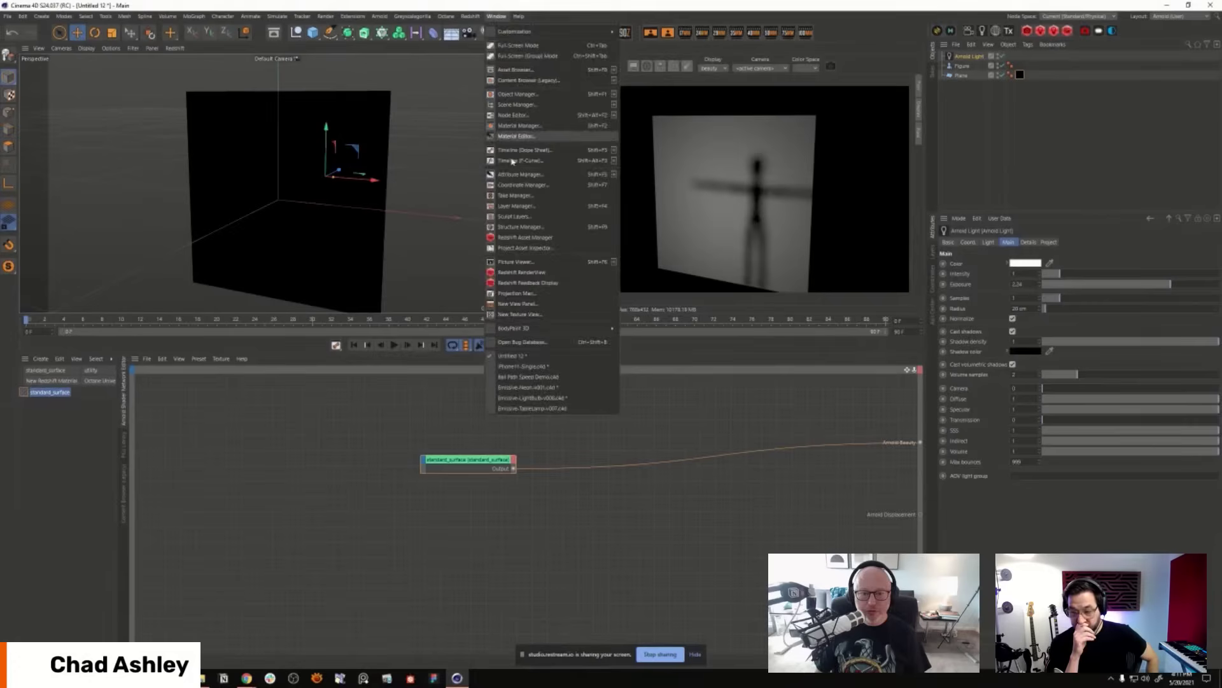
pyautogui.click(560, 397)
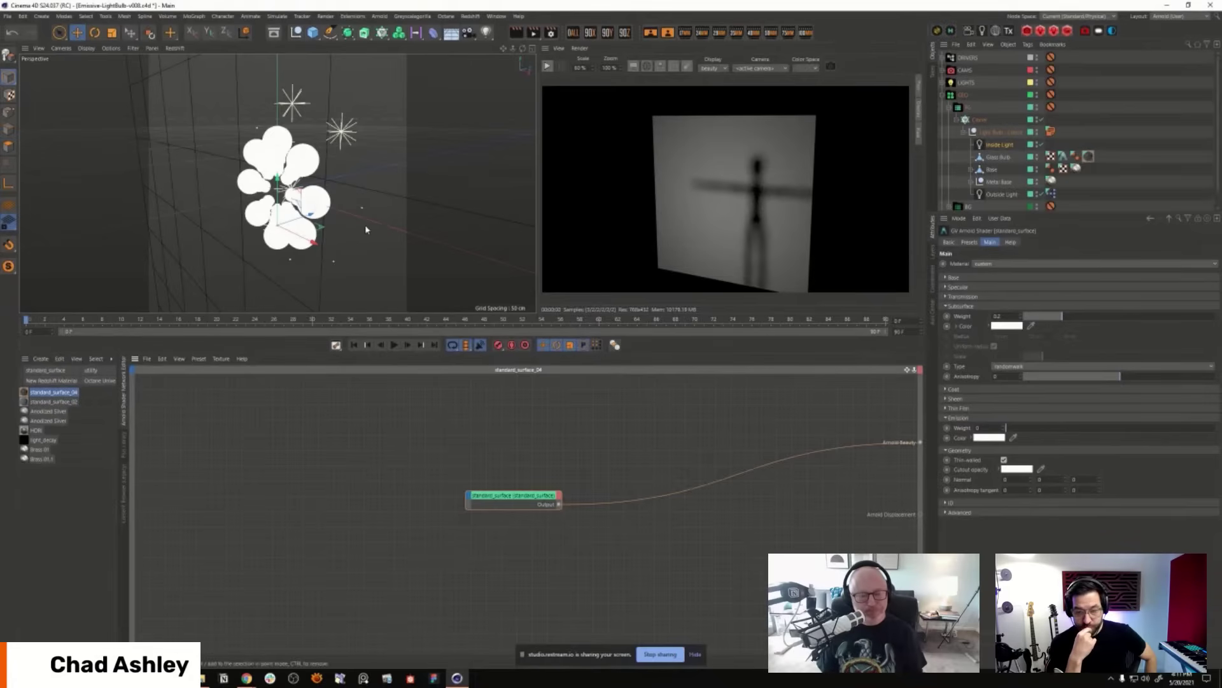
pyautogui.keyDown('alt'); pyautogui.moveTo(366, 229); pyautogui.dragTo(342, 181); pyautogui.keyUp('alt')
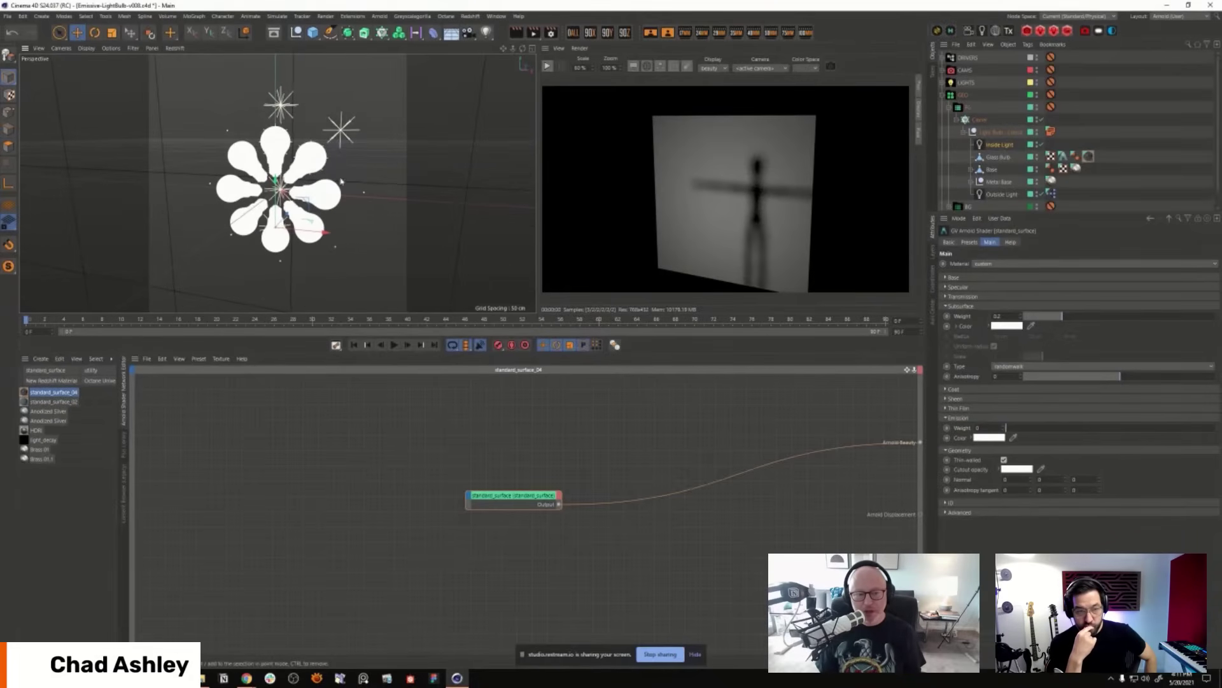
pyautogui.scroll(4, 333, 187)
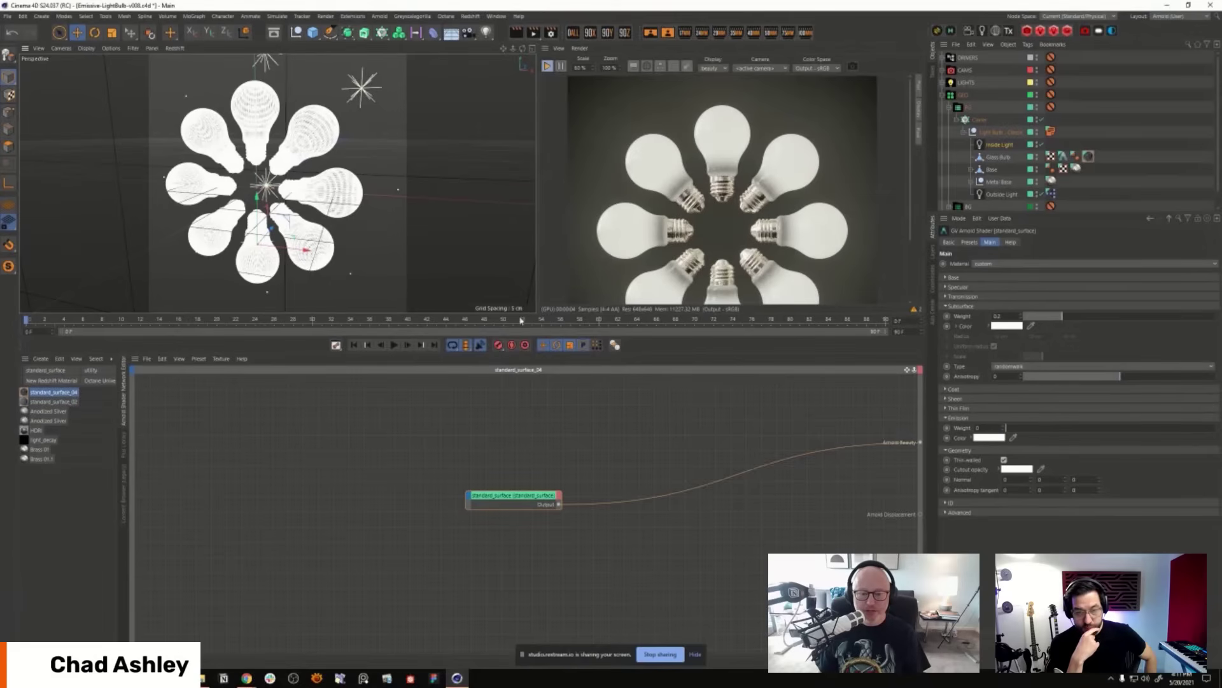
# Step: Enlarge the viewport area and show the maximized perspective view of the bulbs and backdrop with Gouraud Shading (Lines)
pyautogui.moveTo(524, 310); pyautogui.dragTo(522, 449)
pyautogui.middleClick(330, 275)
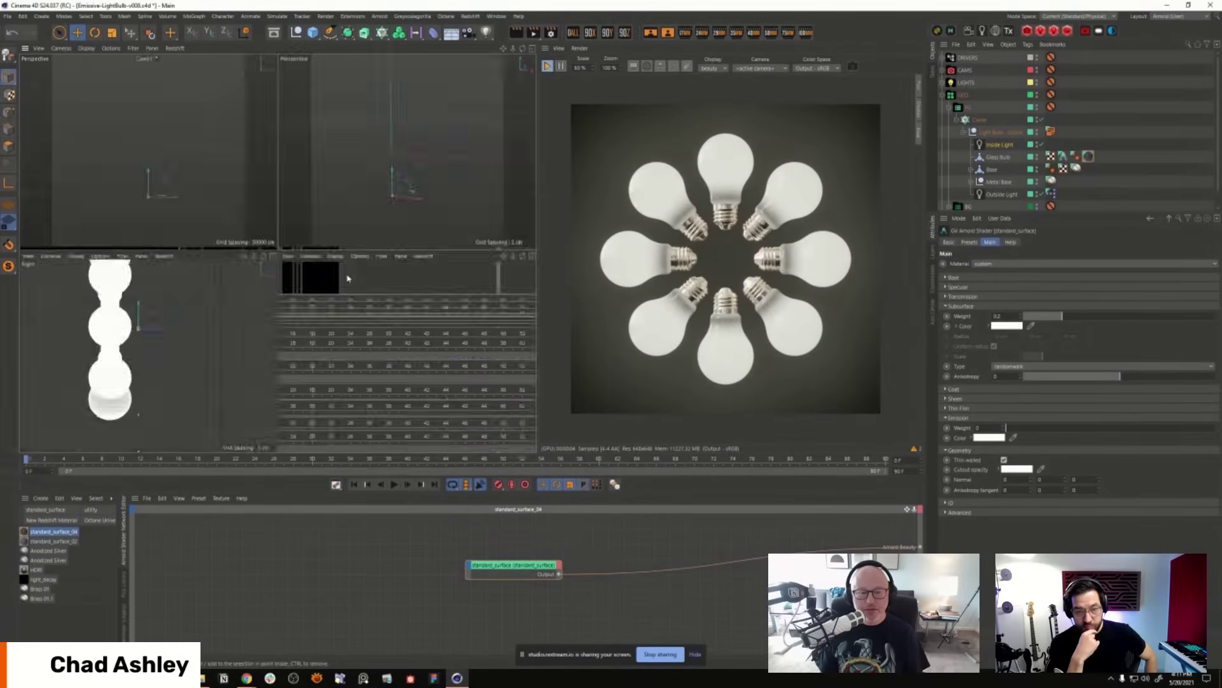
pyautogui.middleClick(200, 383)
pyautogui.middleClick(314, 273)
pyautogui.middleClick(420, 144)
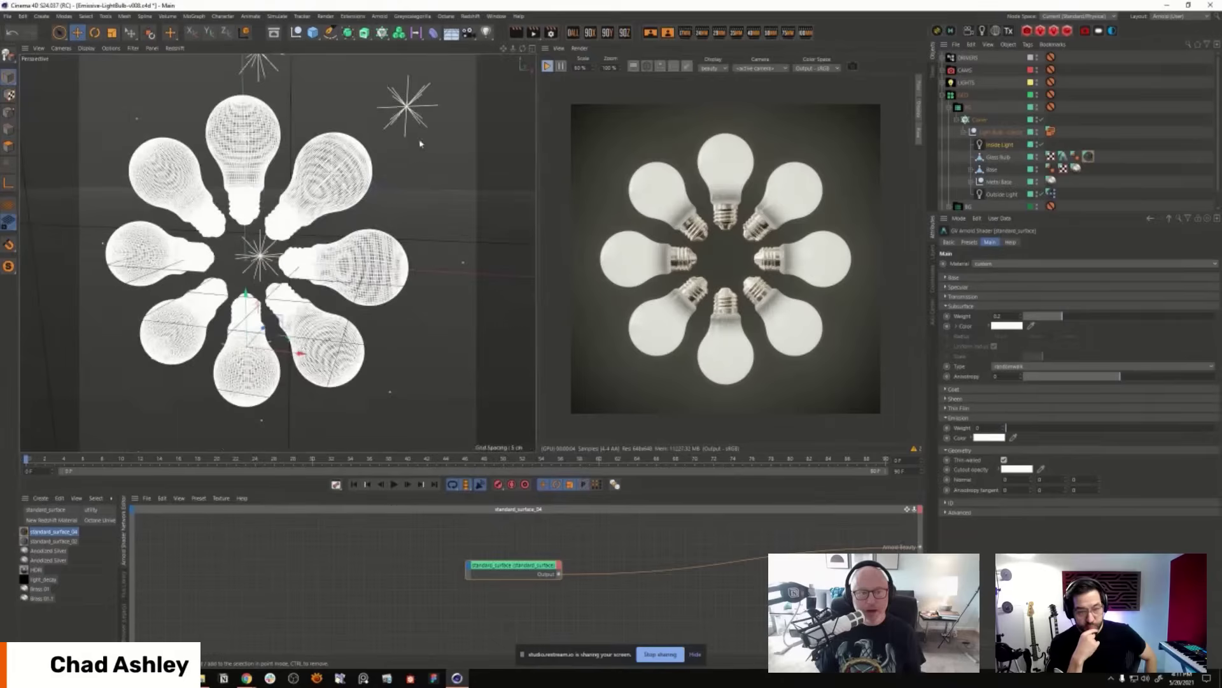
pyautogui.click(87, 48)
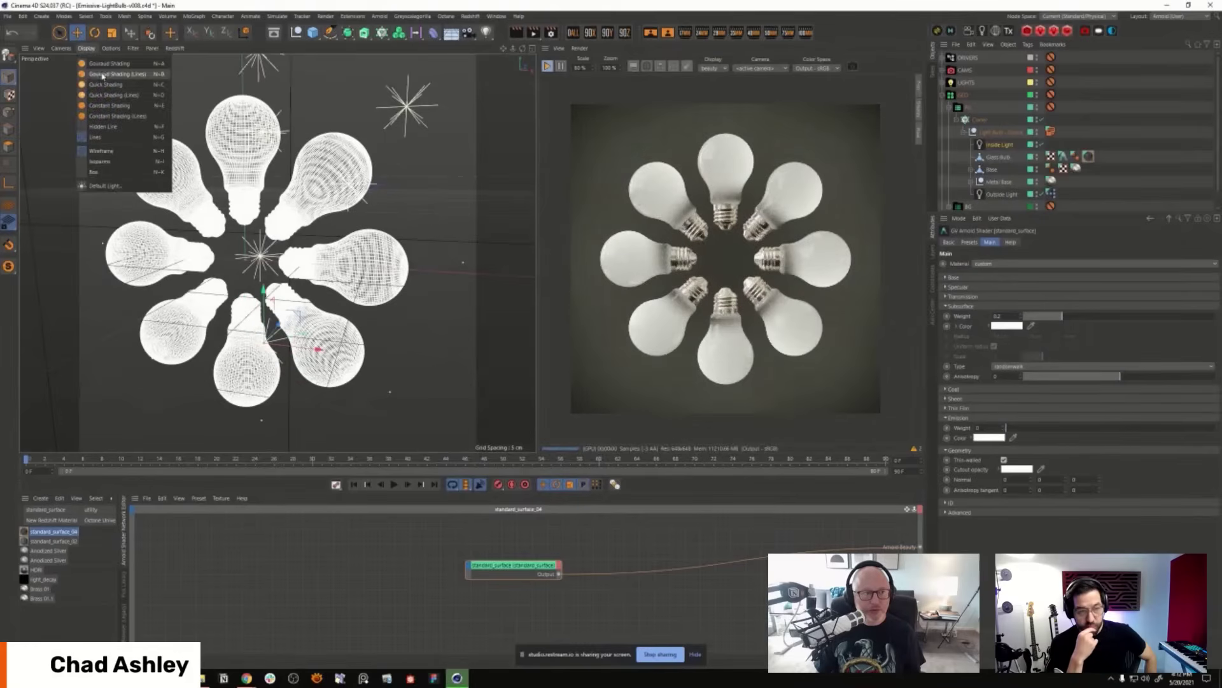
pyautogui.click(118, 75)
pyautogui.scroll(-5, 308, 298)
pyautogui.keyDown('alt'); pyautogui.moveTo(308, 298); pyautogui.dragTo(248, 287); pyautogui.keyUp('alt')
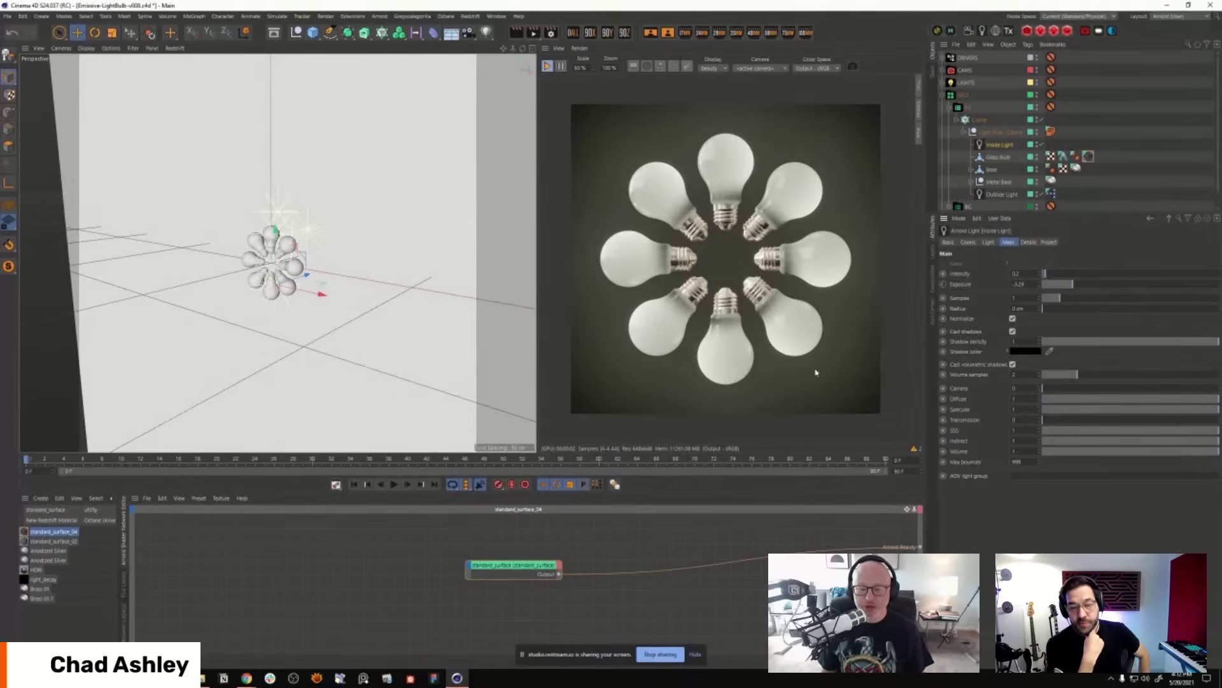
# Step: Review the Inside Light's main settings and the Arnold Parameters tag on the Glass Bulb
pyautogui.click(1007, 146)
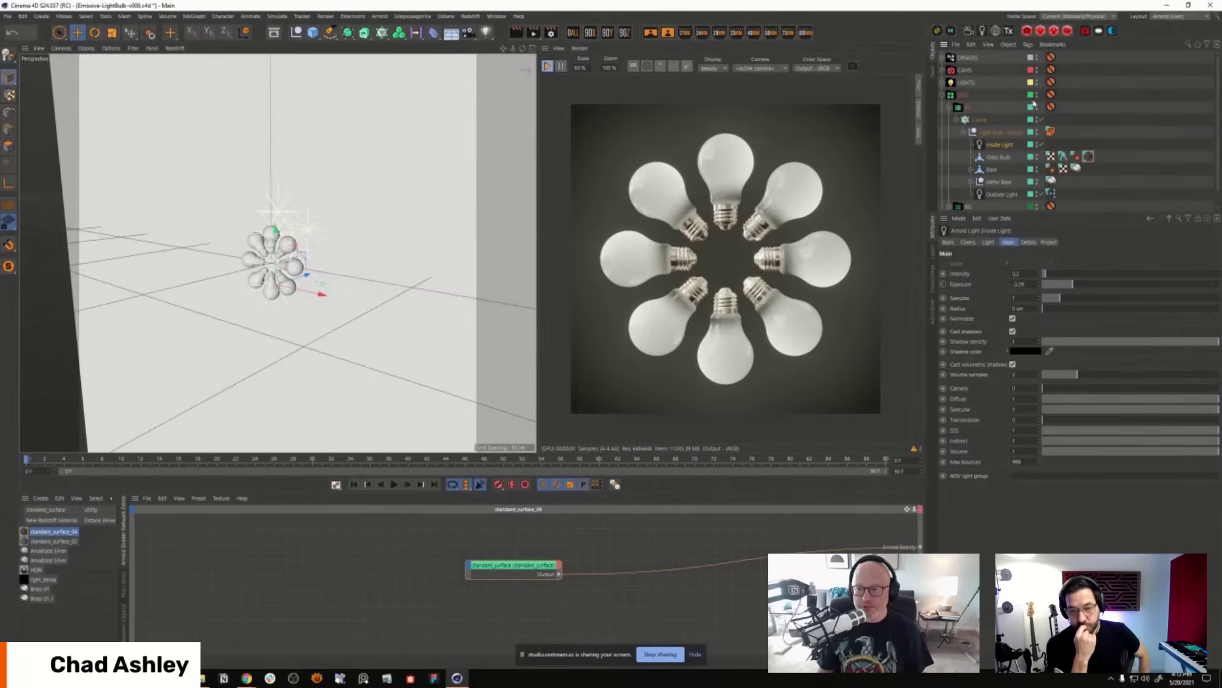
pyautogui.click(1064, 158)
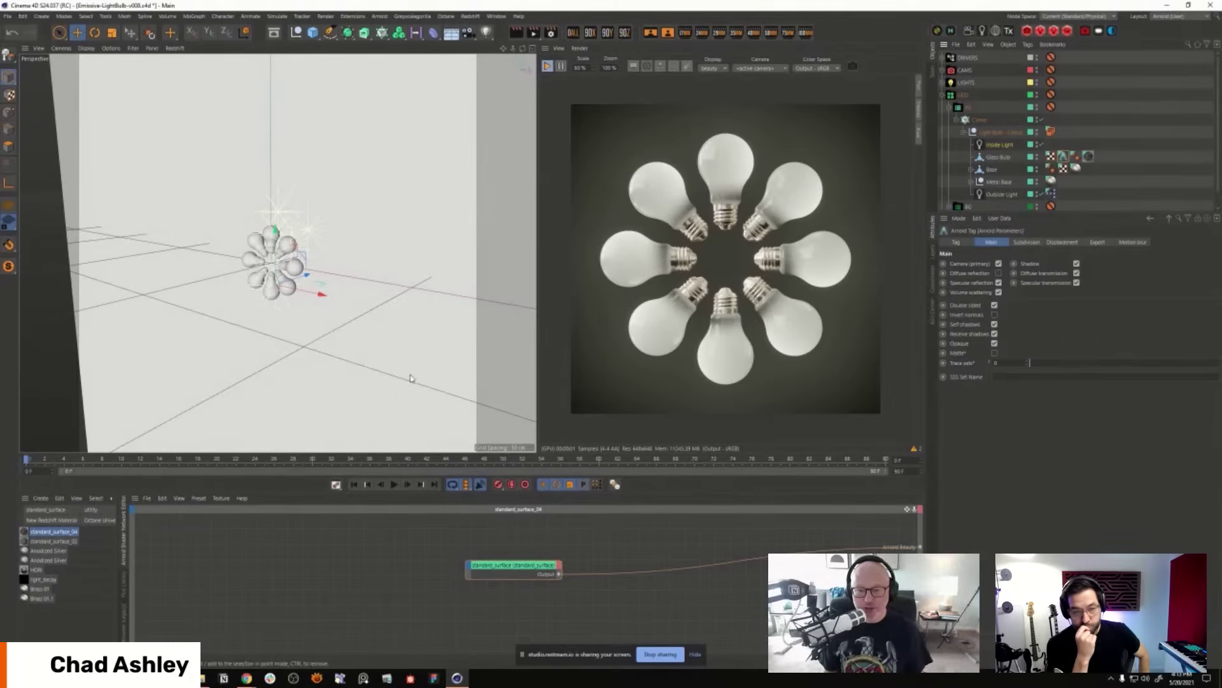
# Step: Move the background plane farther back behind the bulbs and reselect the Inside Light
pyautogui.click(408, 348)
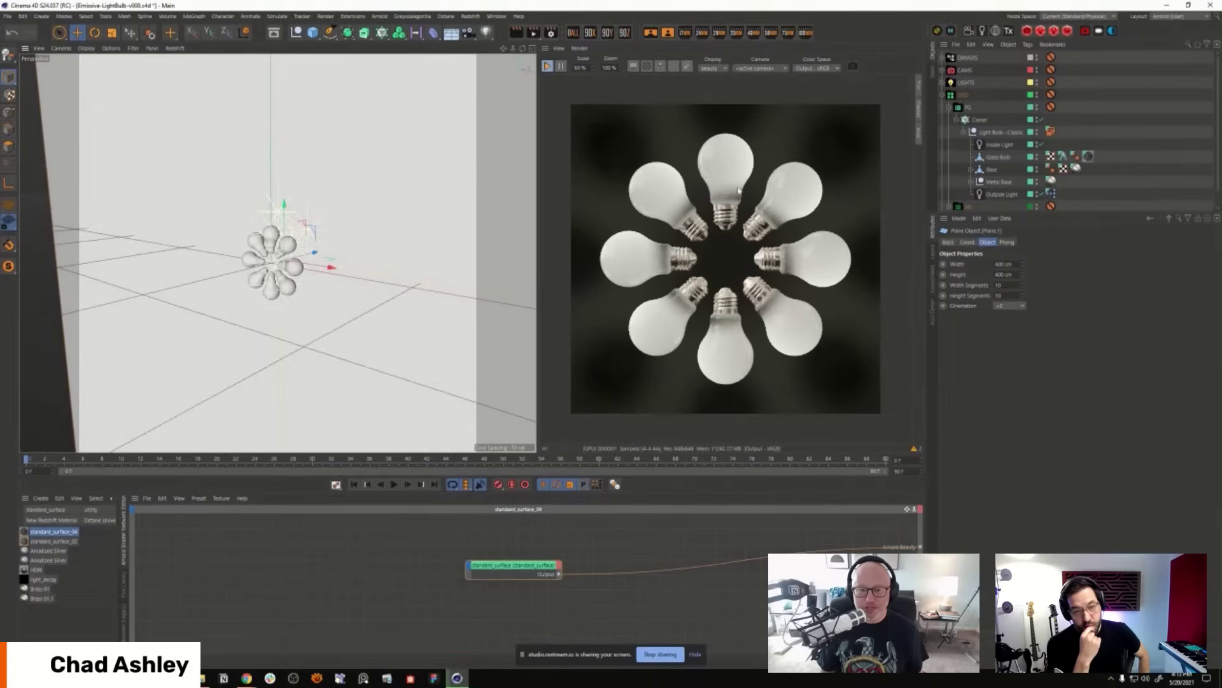
pyautogui.moveTo(317, 254); pyautogui.dragTo(337, 247)
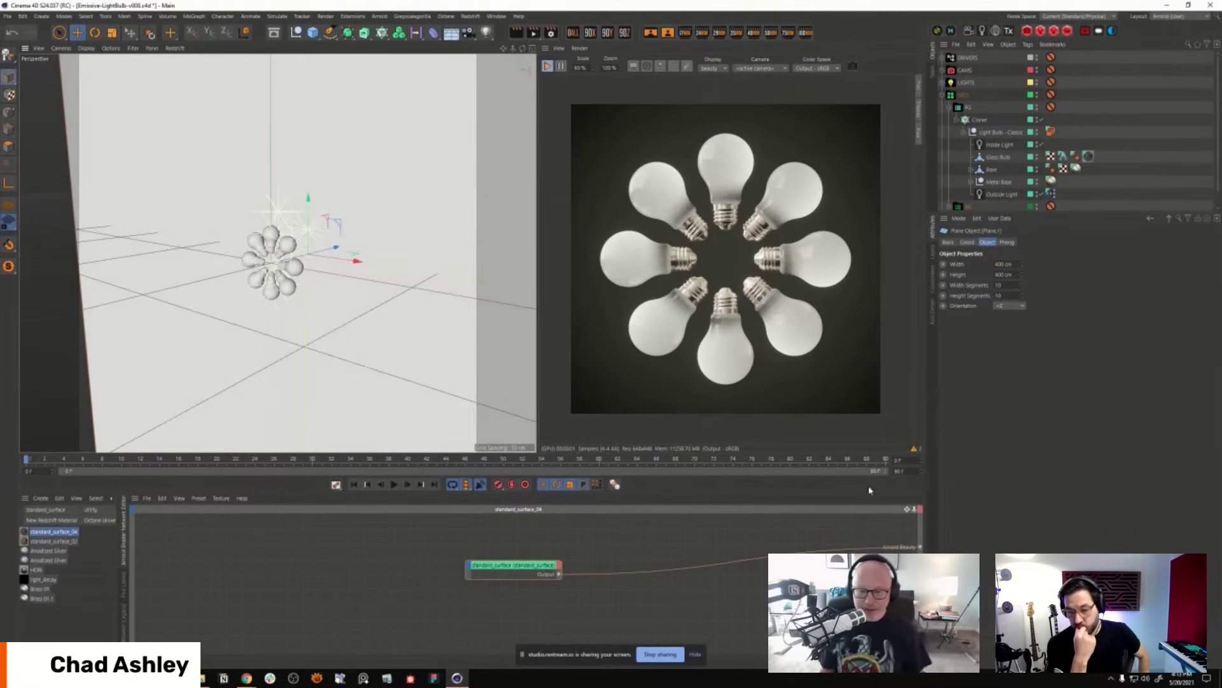
pyautogui.click(1003, 145)
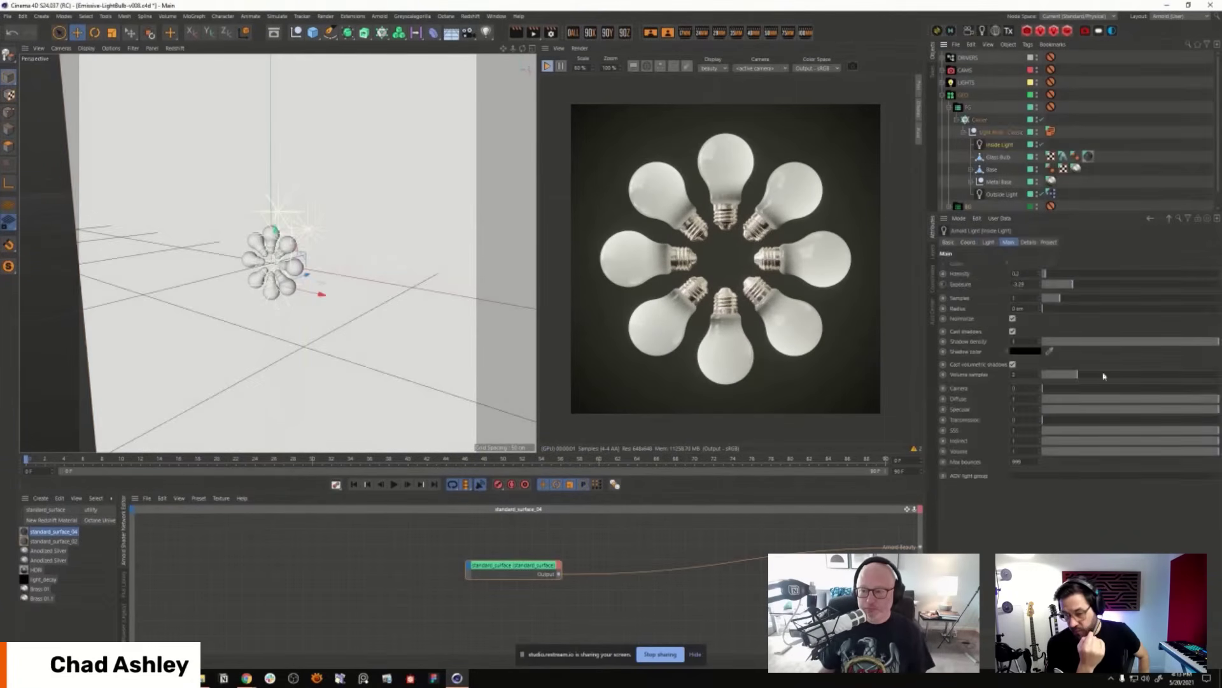
# Step: Raise the Inside Light's exposure for a stronger bulb glow and set the Outside Light's intensity to 0.05
pyautogui.moveTo(1086, 284); pyautogui.dragTo(1114, 287)
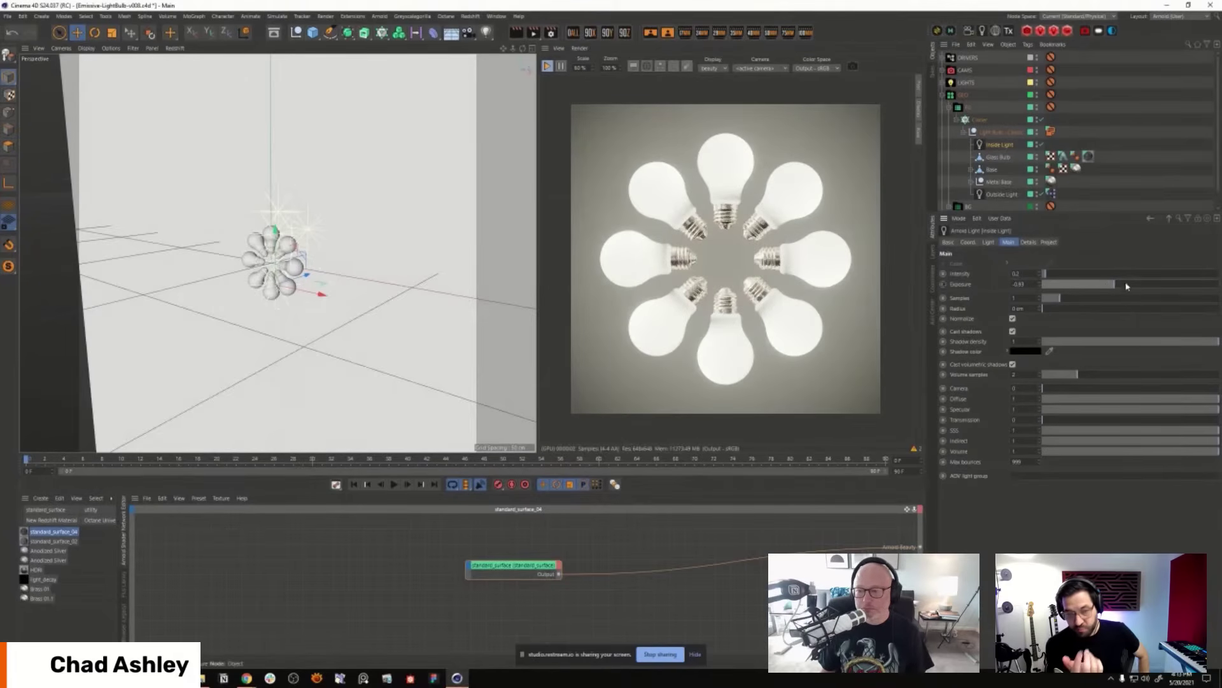
pyautogui.moveTo(1115, 285); pyautogui.dragTo(1136, 284)
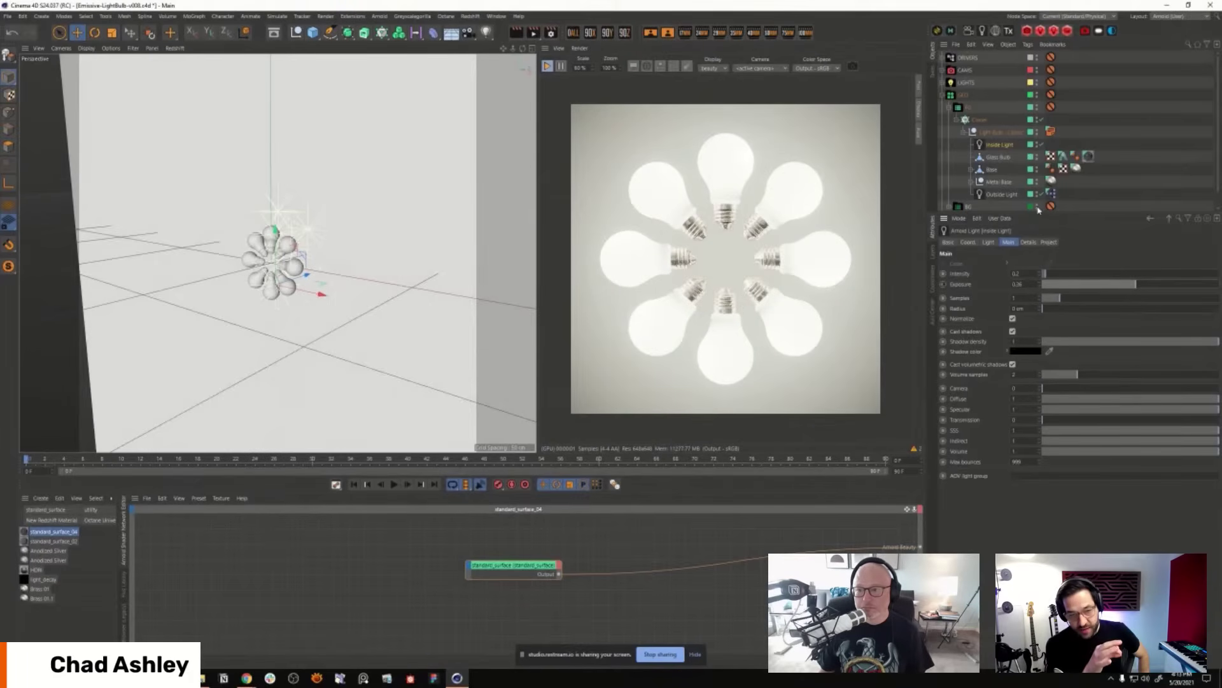
pyautogui.click(1001, 195)
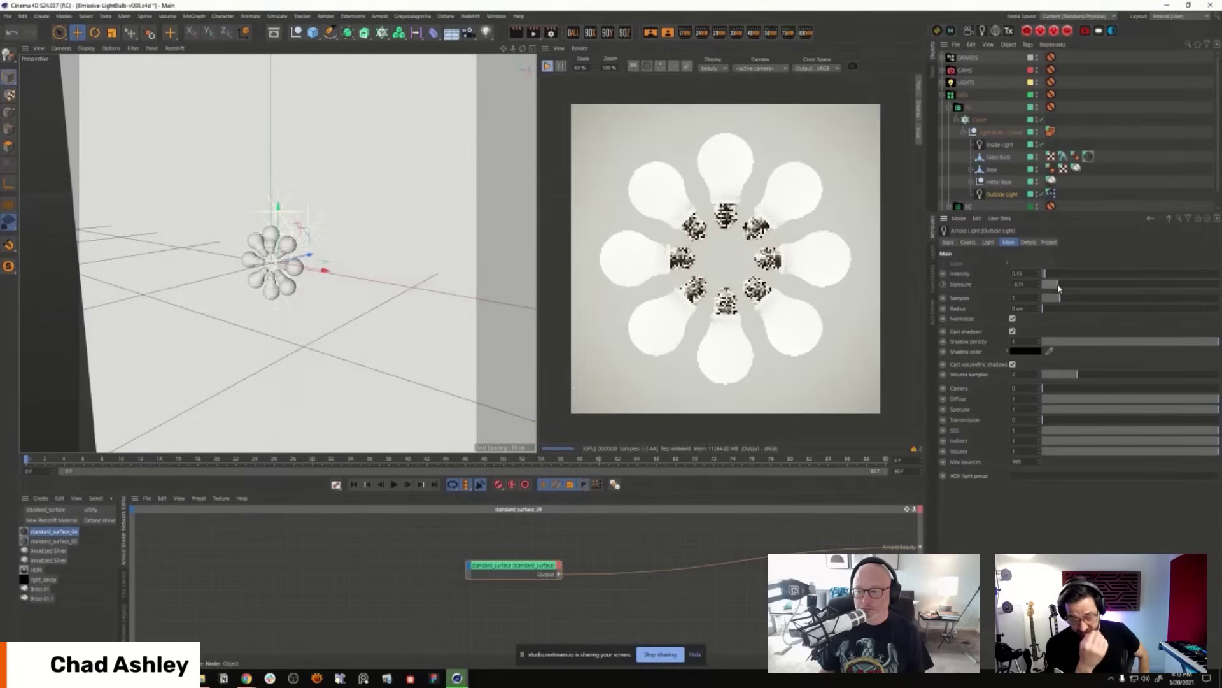
pyautogui.doubleClick(1018, 273)
pyautogui.write('0.05')
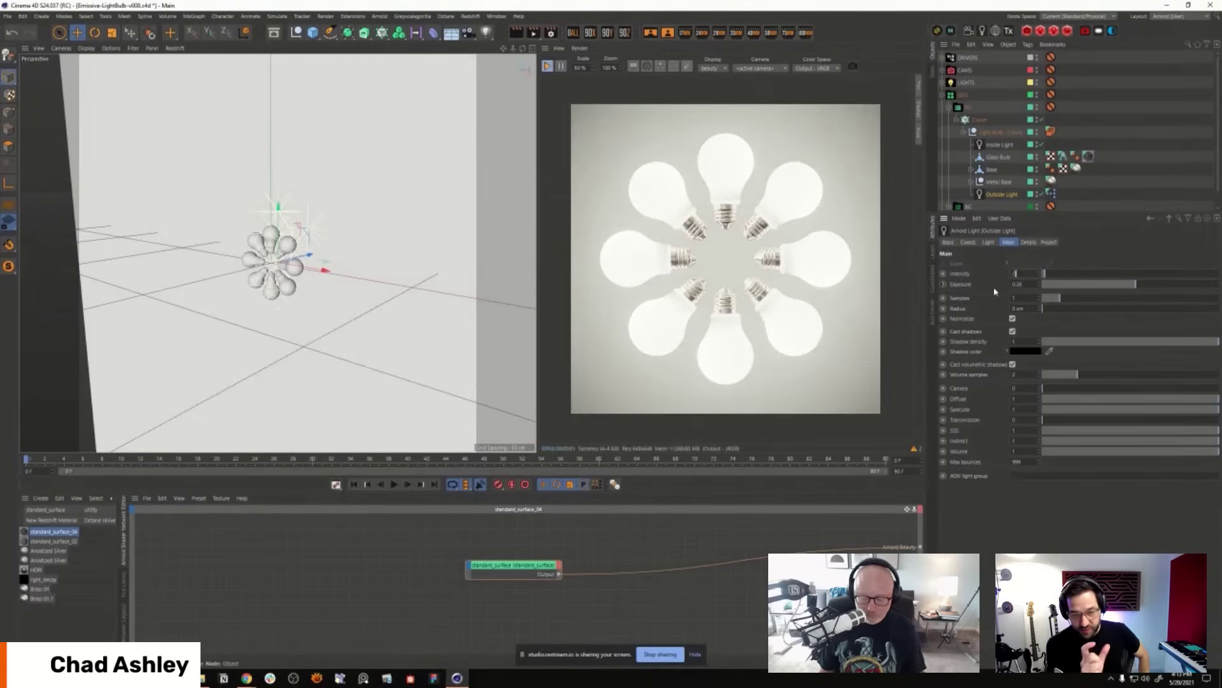
pyautogui.press('Return')
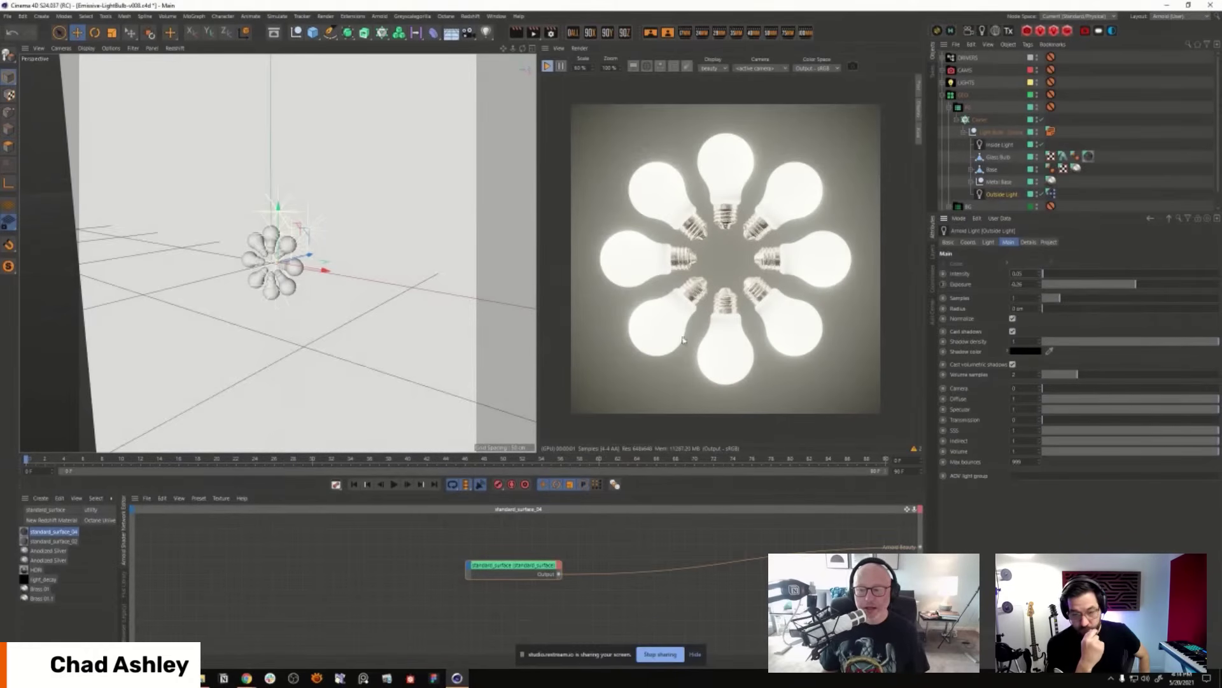
# Step: Reposition the standard_surface node in the shader network and show its subsurface and geometry settings
pyautogui.moveTo(540, 570); pyautogui.dragTo(637, 586)
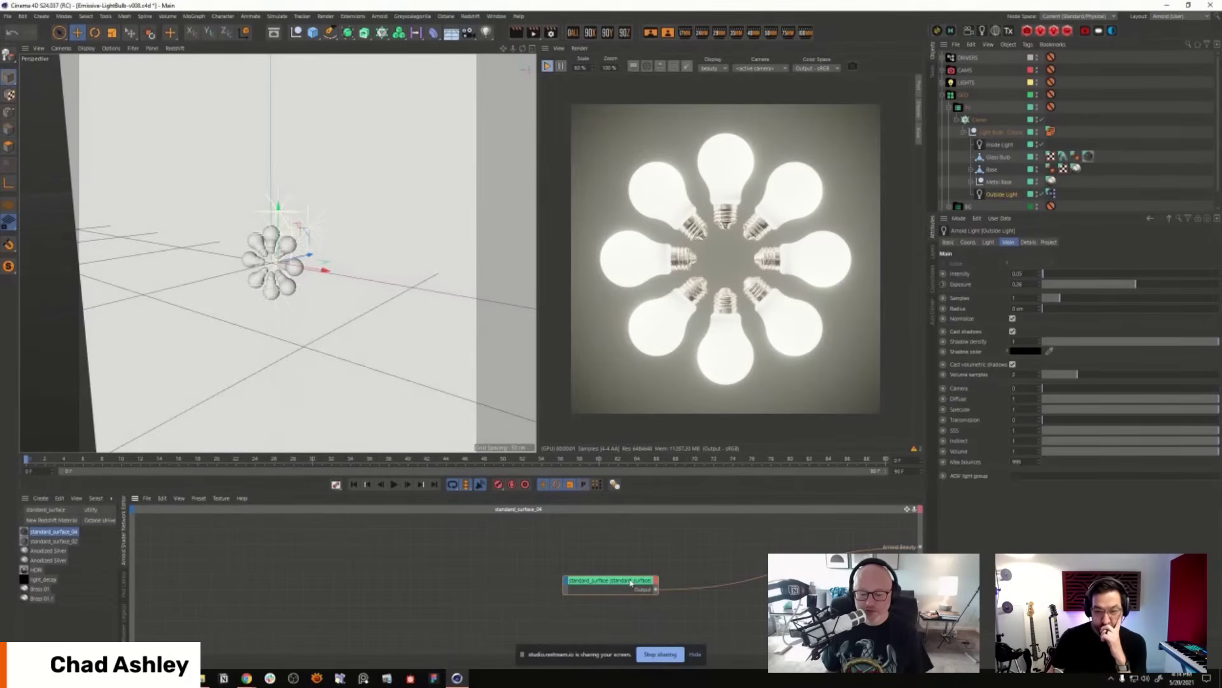
pyautogui.moveTo(631, 588)
pyautogui.mouseDown()
pyautogui.moveTo(654, 579)
pyautogui.moveTo(627, 577)
pyautogui.mouseUp()
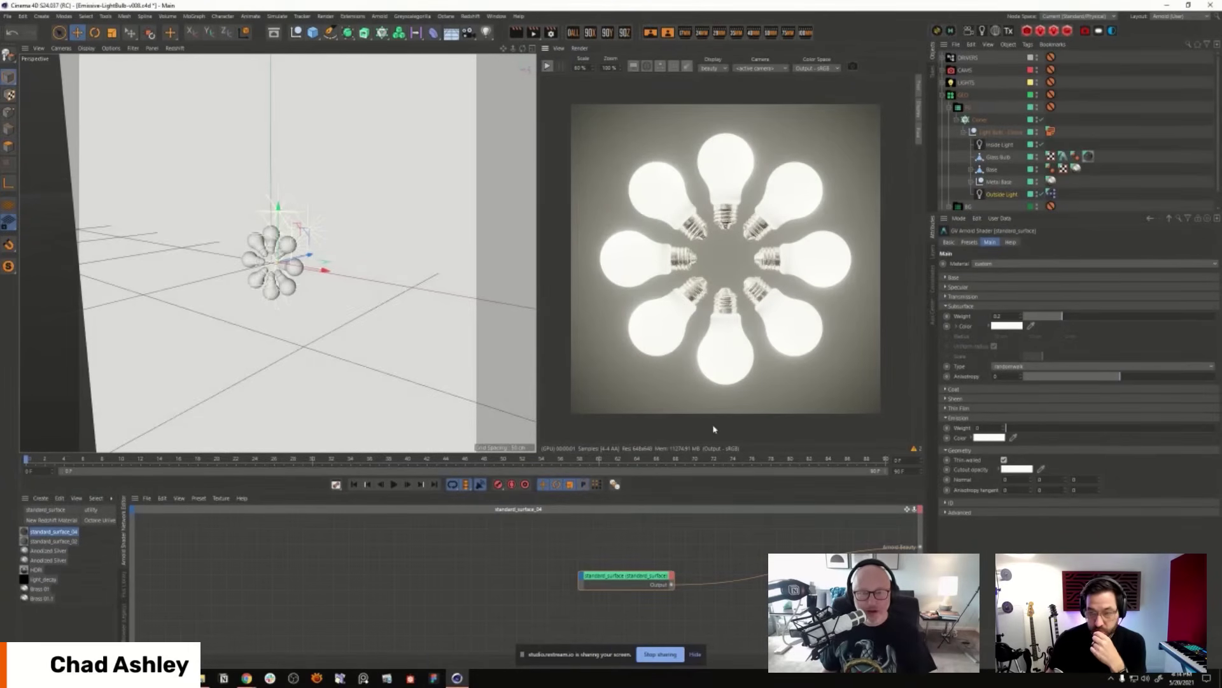
# Step: Switch to the Emissive-TableLamp project and widen the render view area beside the viewport
pyautogui.click(497, 16)
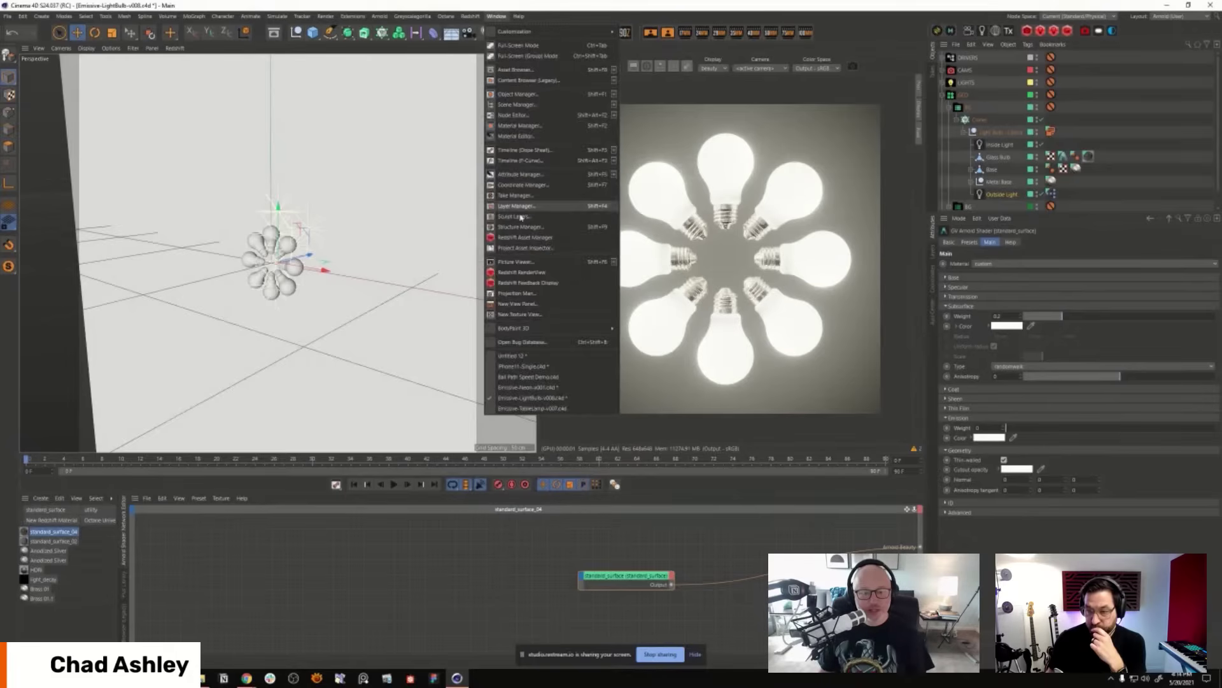
pyautogui.click(563, 408)
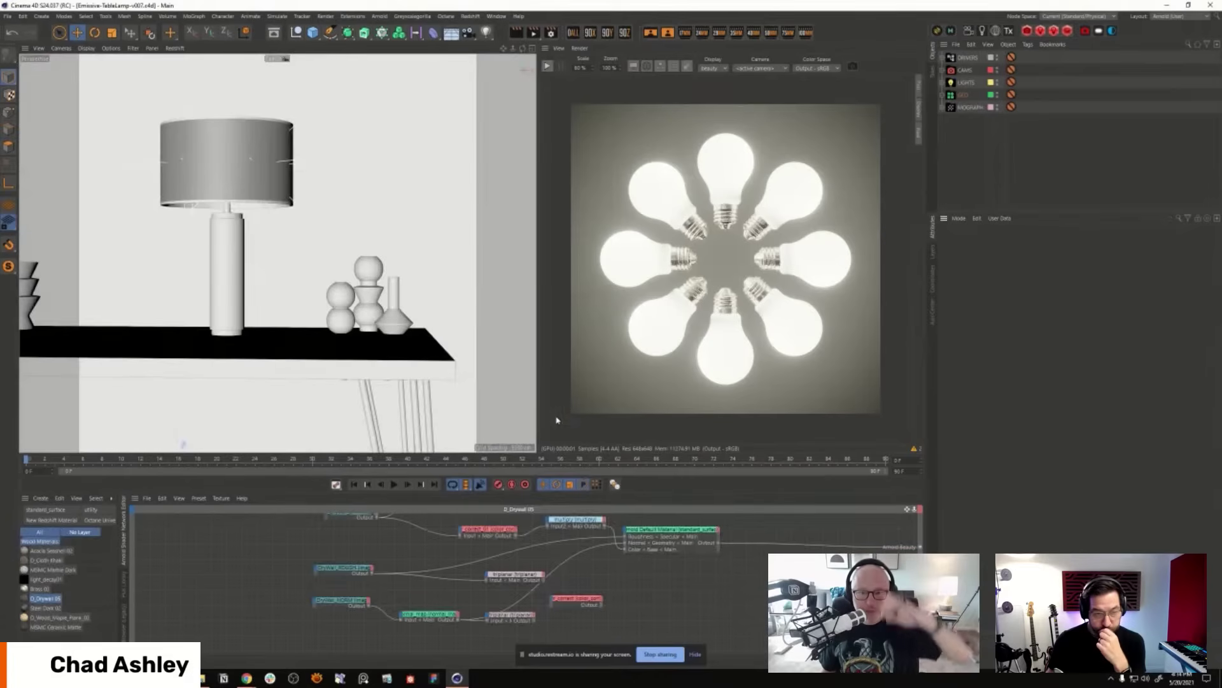
pyautogui.moveTo(538, 79); pyautogui.dragTo(481, 93)
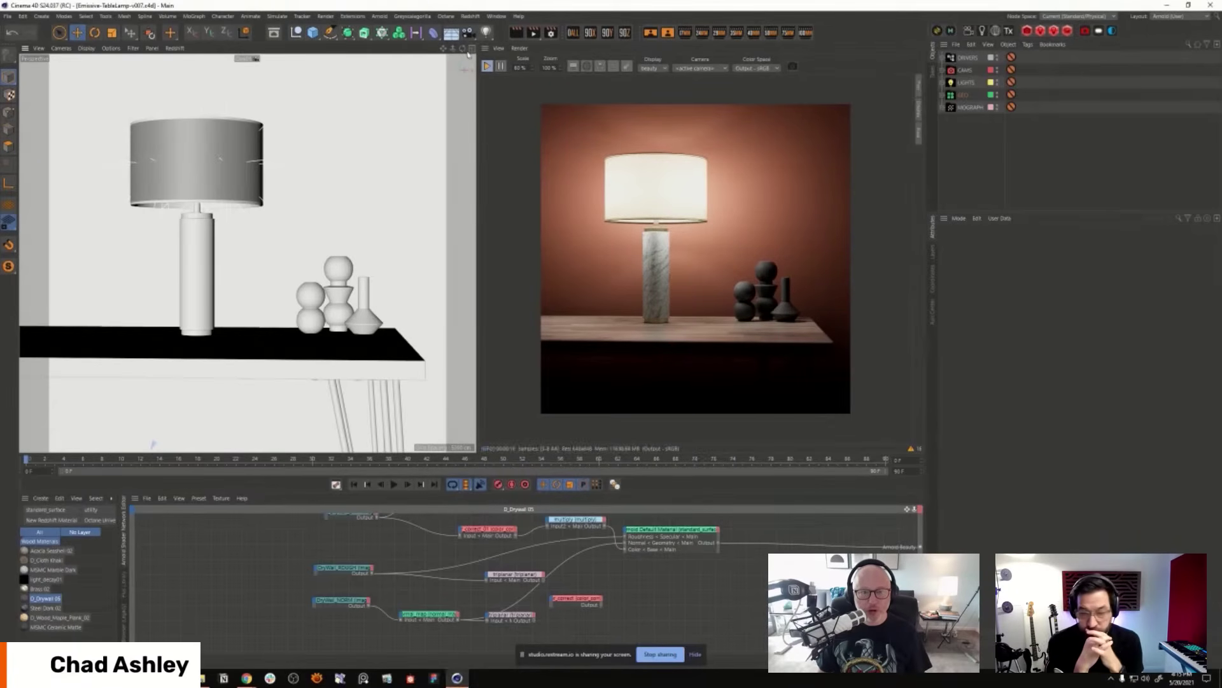
# Step: Change the Top view to a perspective view, maximize it and display the table scene with Quick Shading
pyautogui.middleClick(331, 112)
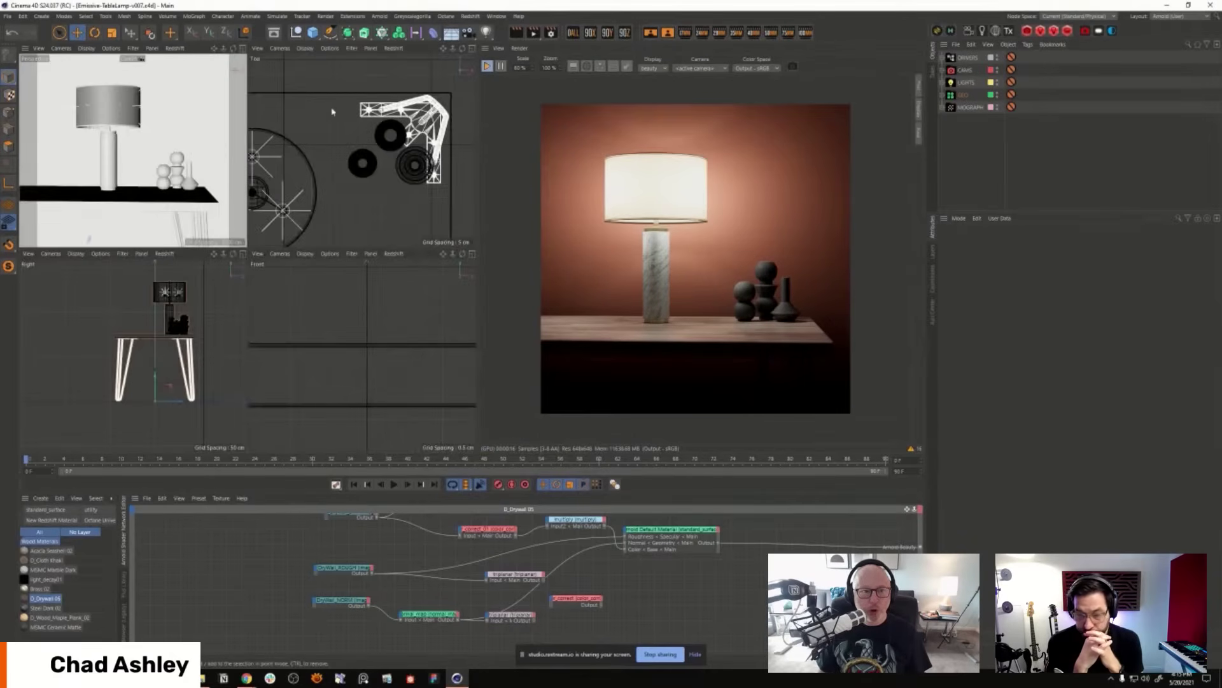
pyautogui.click(280, 48)
pyautogui.click(294, 102)
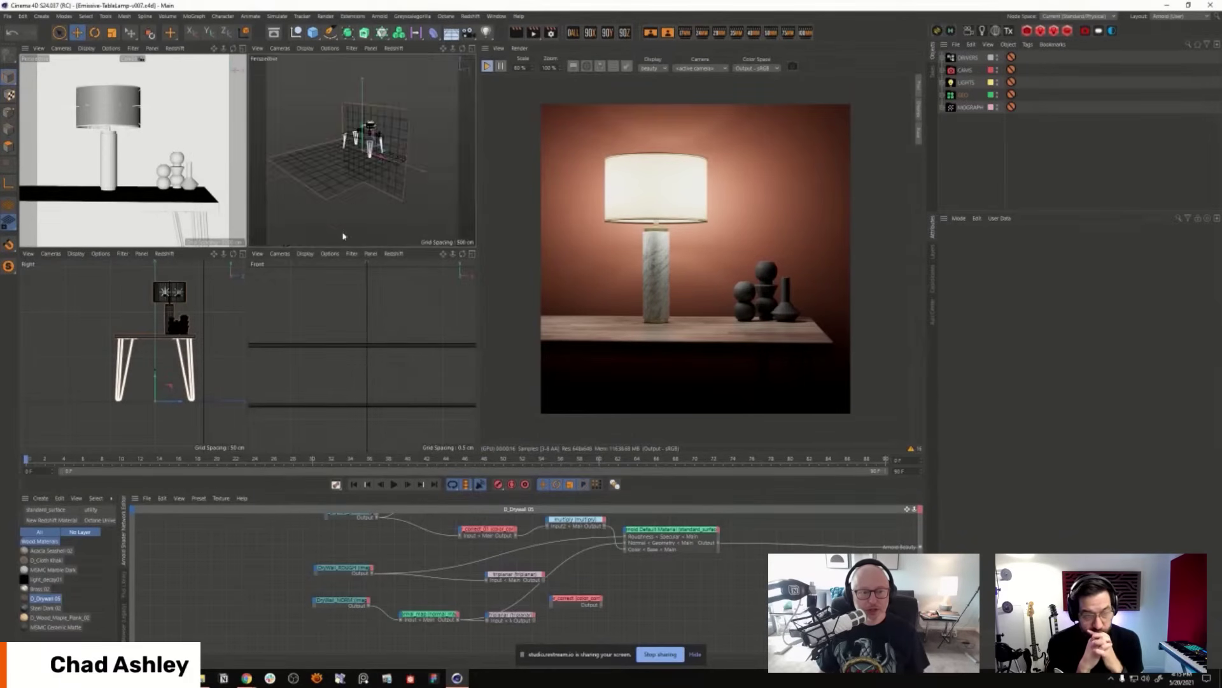
pyautogui.middleClick(287, 240)
pyautogui.click(118, 49)
pyautogui.moveTo(86, 50)
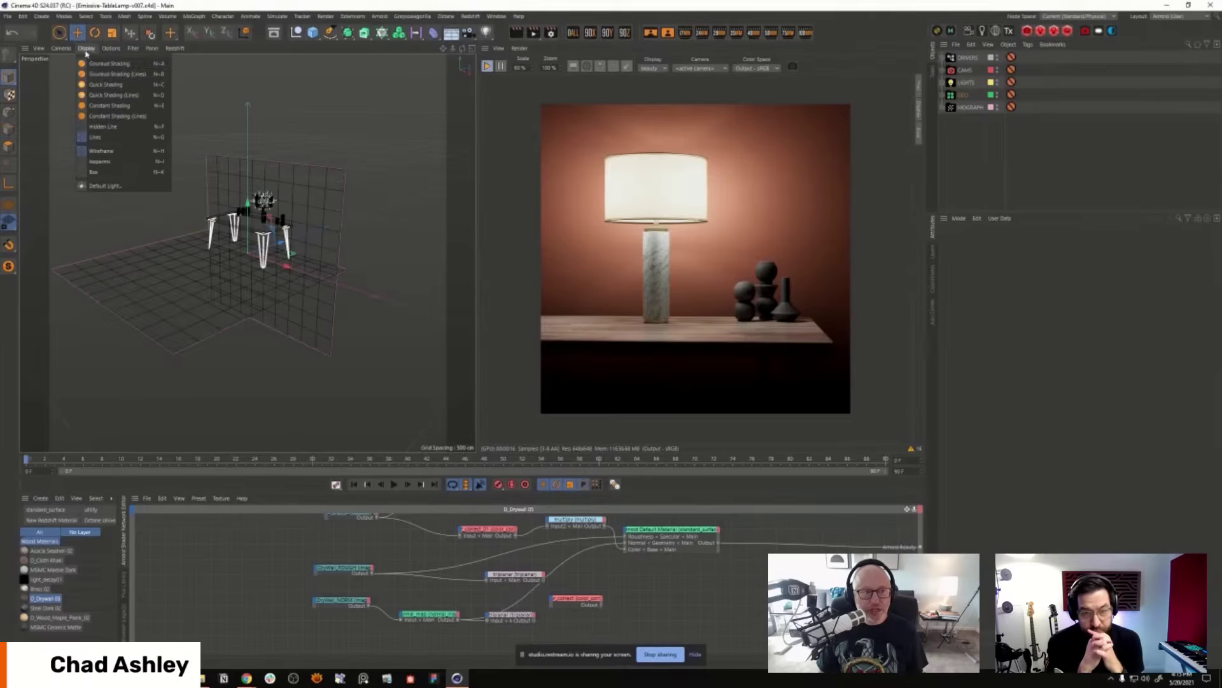
pyautogui.click(106, 85)
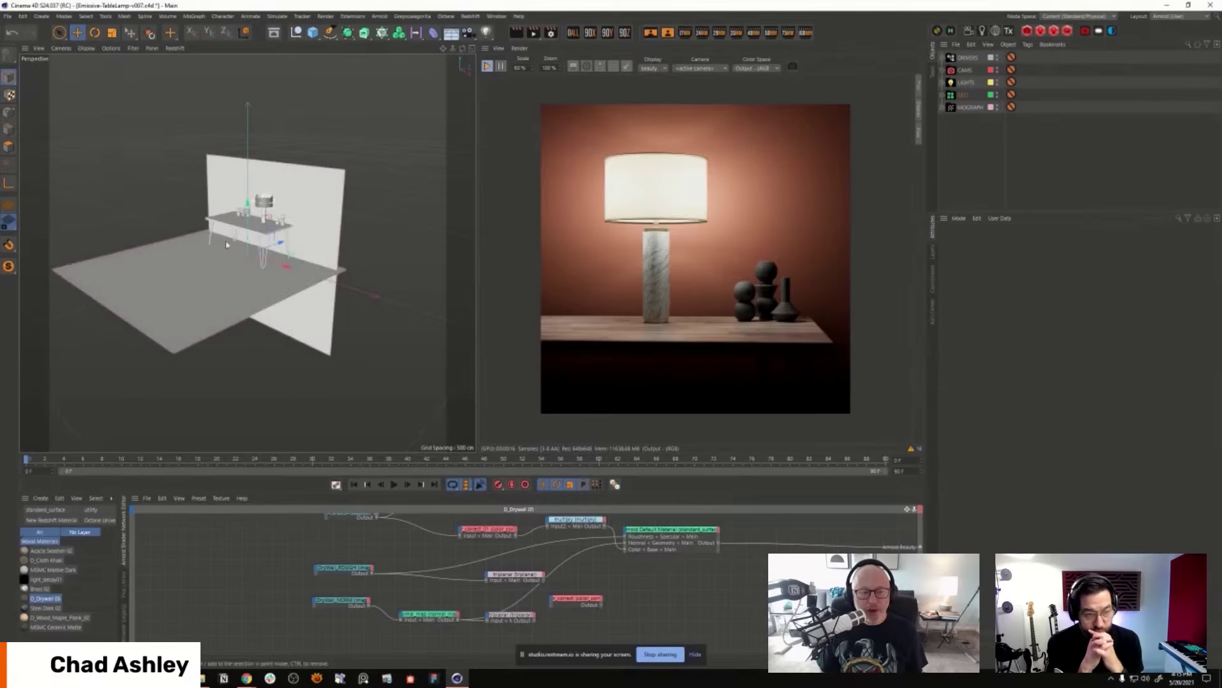
# Step: Examine the lights placed inside the lamp shade from above in the perspective view
pyautogui.scroll(10, 255, 232)
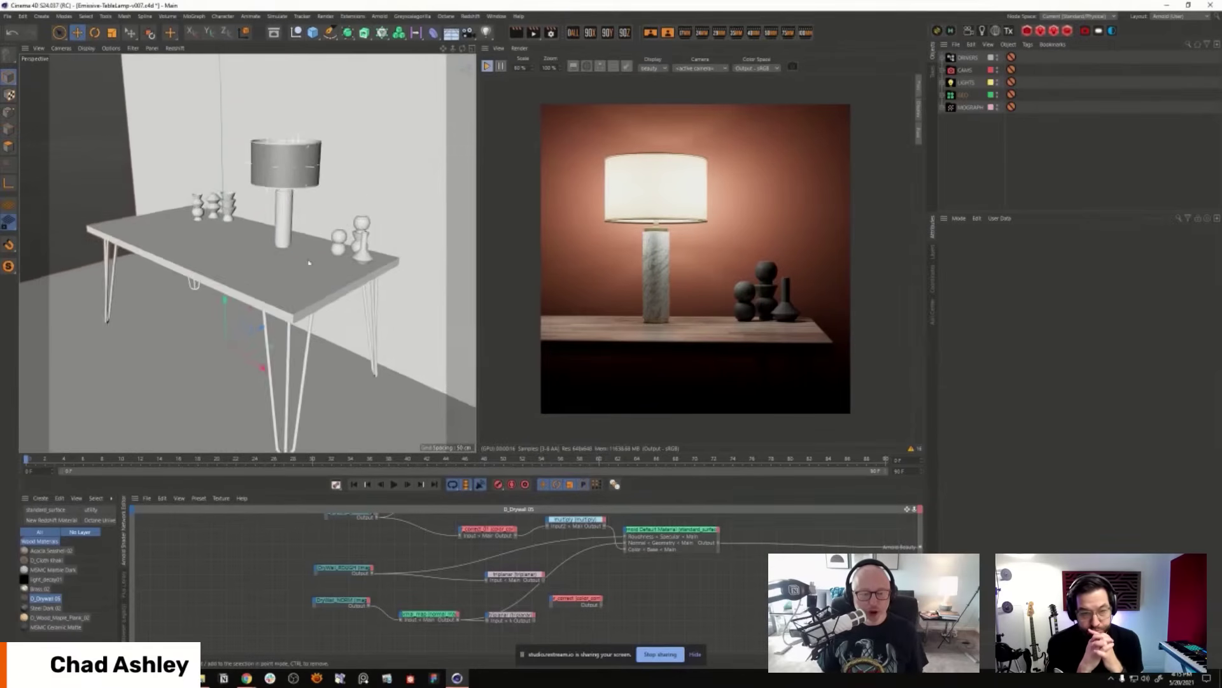
pyautogui.keyDown('alt'); pyautogui.moveTo(308, 240); pyautogui.dragTo(276, 305); pyautogui.keyUp('alt')
pyautogui.scroll(5, 293, 267)
pyautogui.scroll(3, 292, 233)
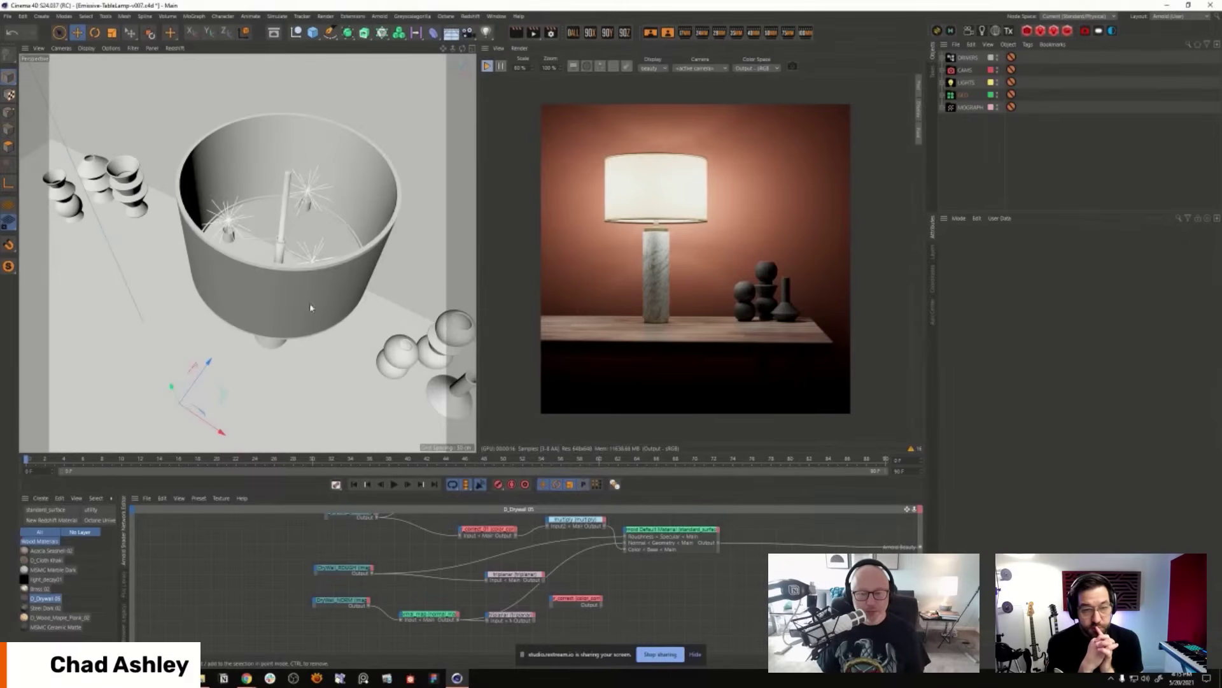
pyautogui.keyDown('alt'); pyautogui.moveTo(309, 303); pyautogui.dragTo(294, 270); pyautogui.keyUp('alt')
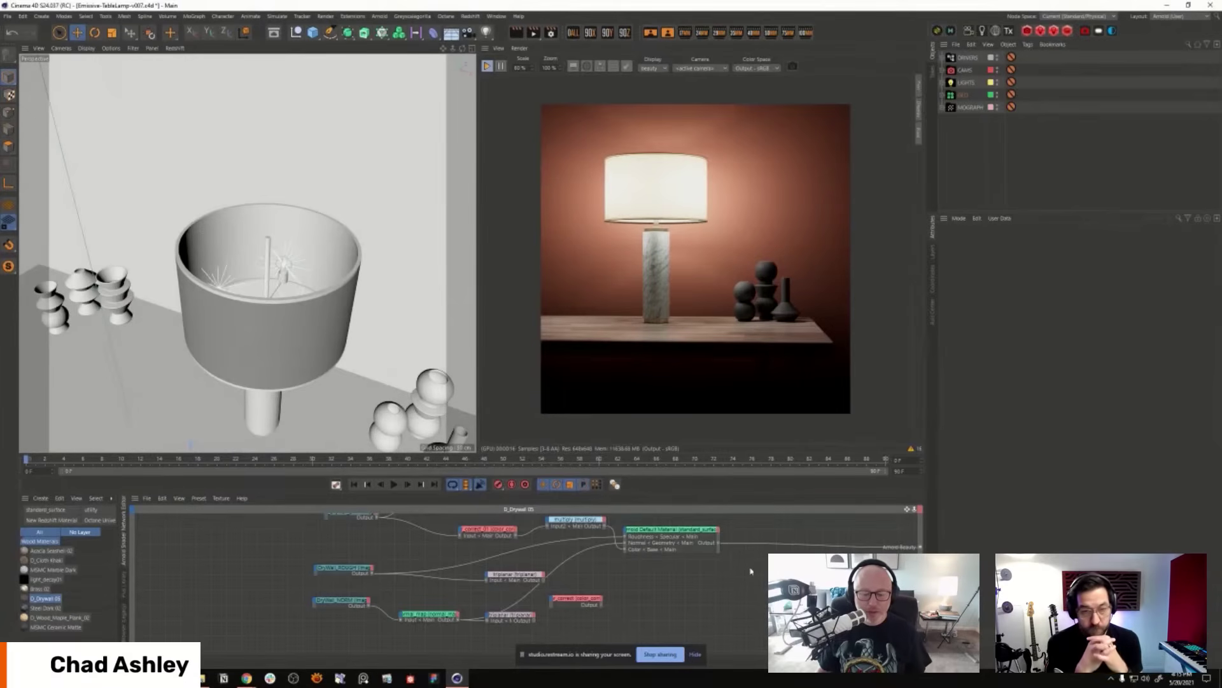
pyautogui.moveTo(752, 568); pyautogui.dragTo(749, 598, button='middle')
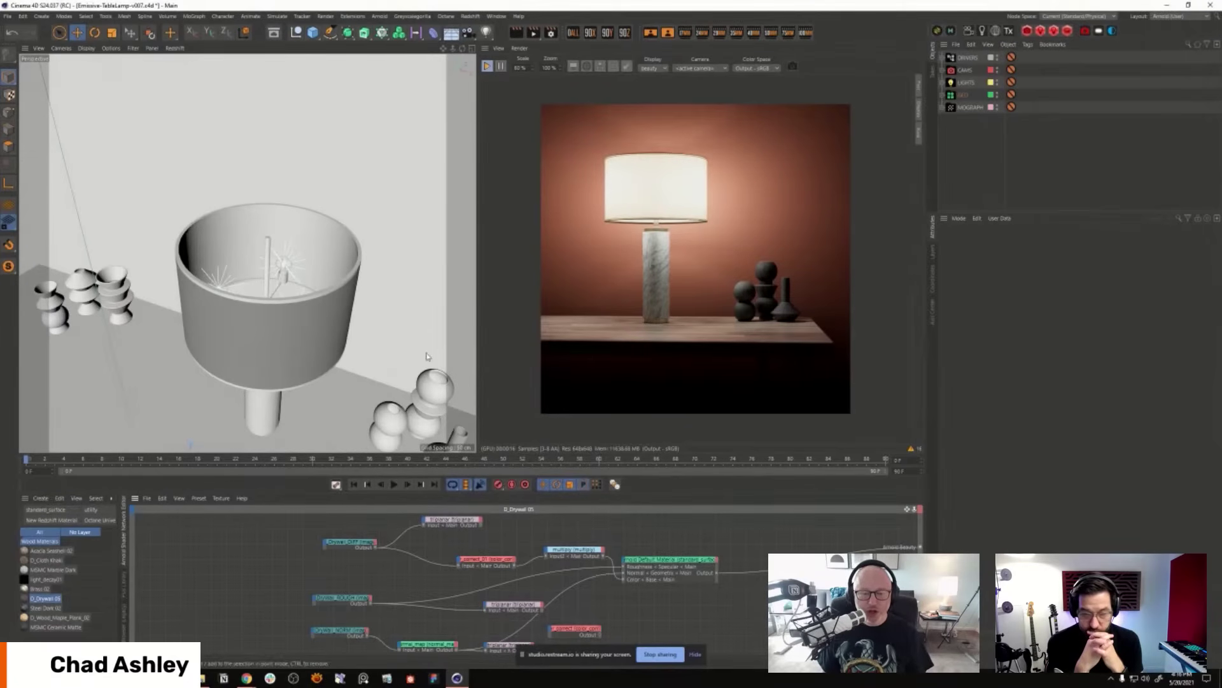
# Step: Expand the Lamp group down to its individual parts and select the three Light Bulb lights
pyautogui.click(943, 95)
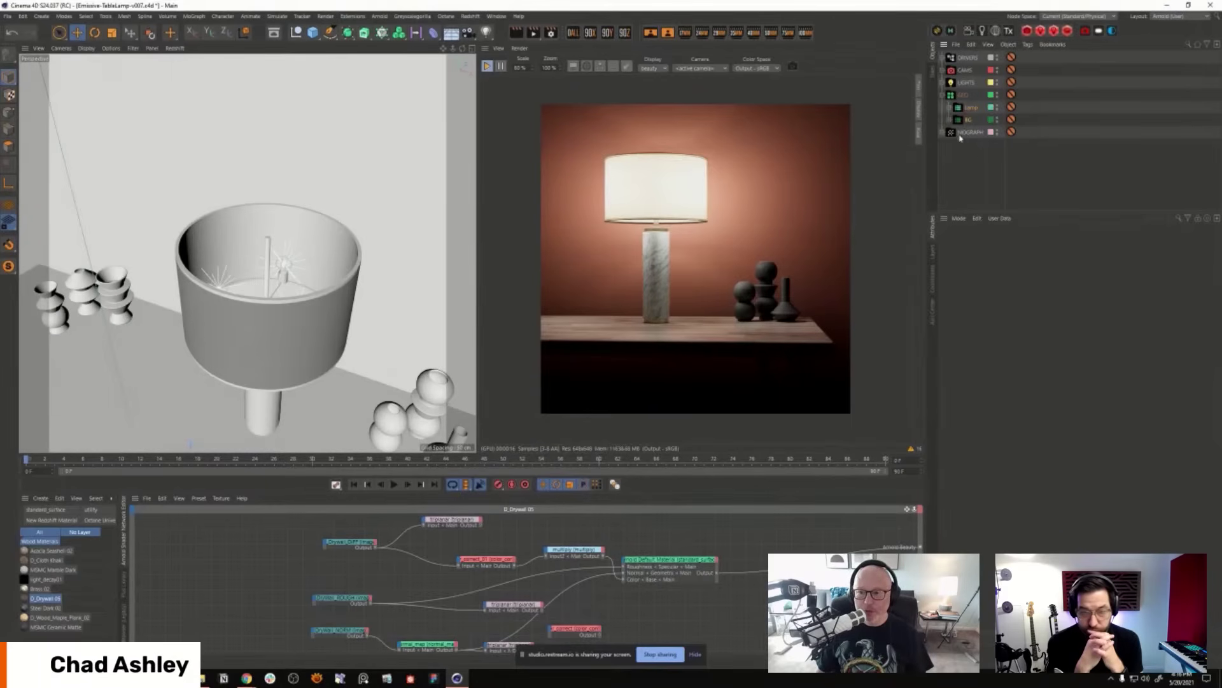
pyautogui.click(954, 111)
pyautogui.click(949, 107)
pyautogui.click(957, 119)
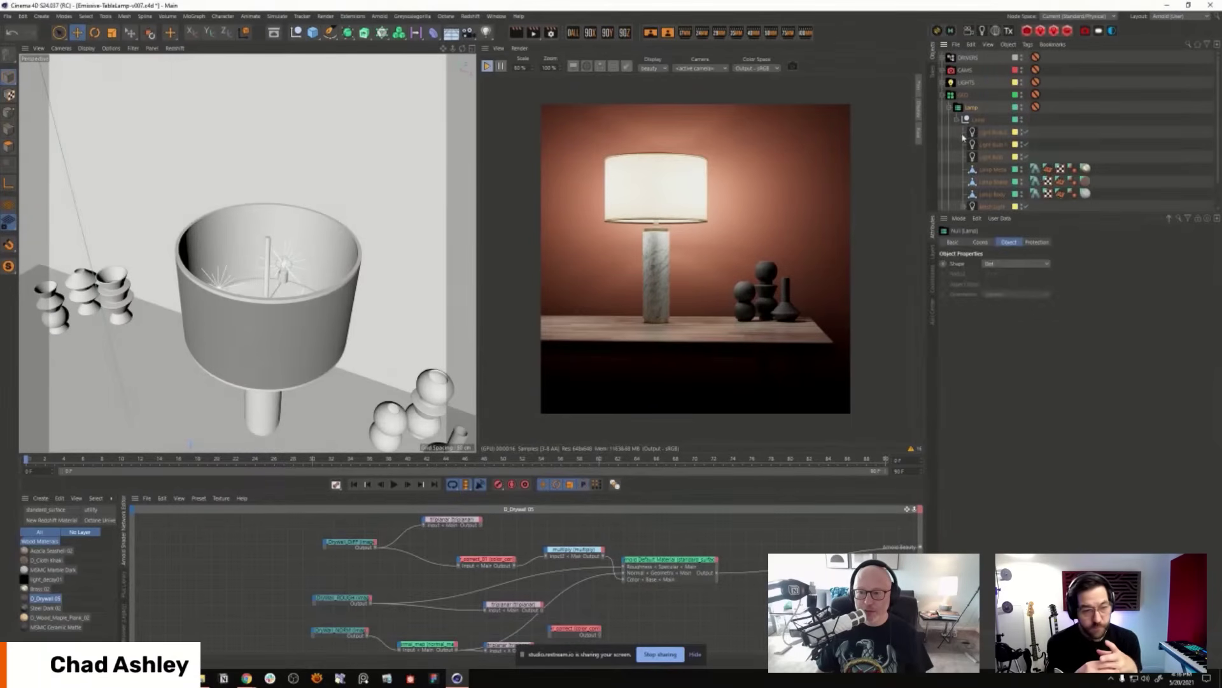
pyautogui.moveTo(1088, 216); pyautogui.dragTo(1073, 293)
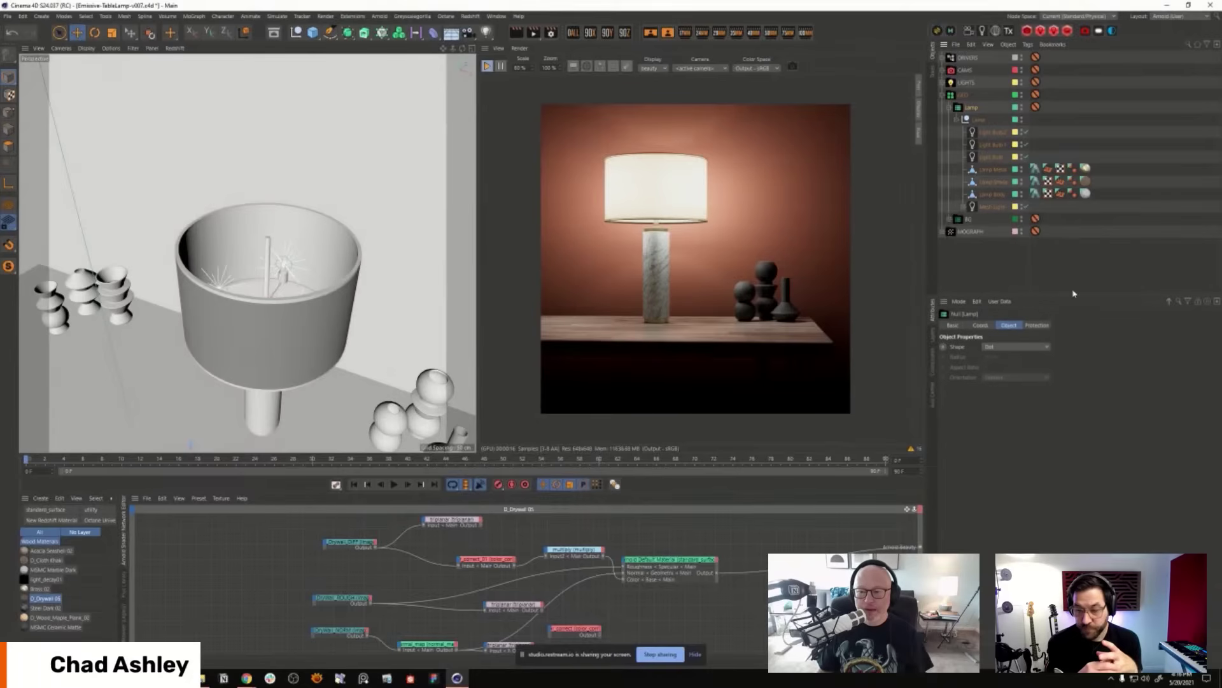
pyautogui.click(990, 132)
pyautogui.keyDown('shift'); pyautogui.click(996, 159); pyautogui.keyUp('shift')
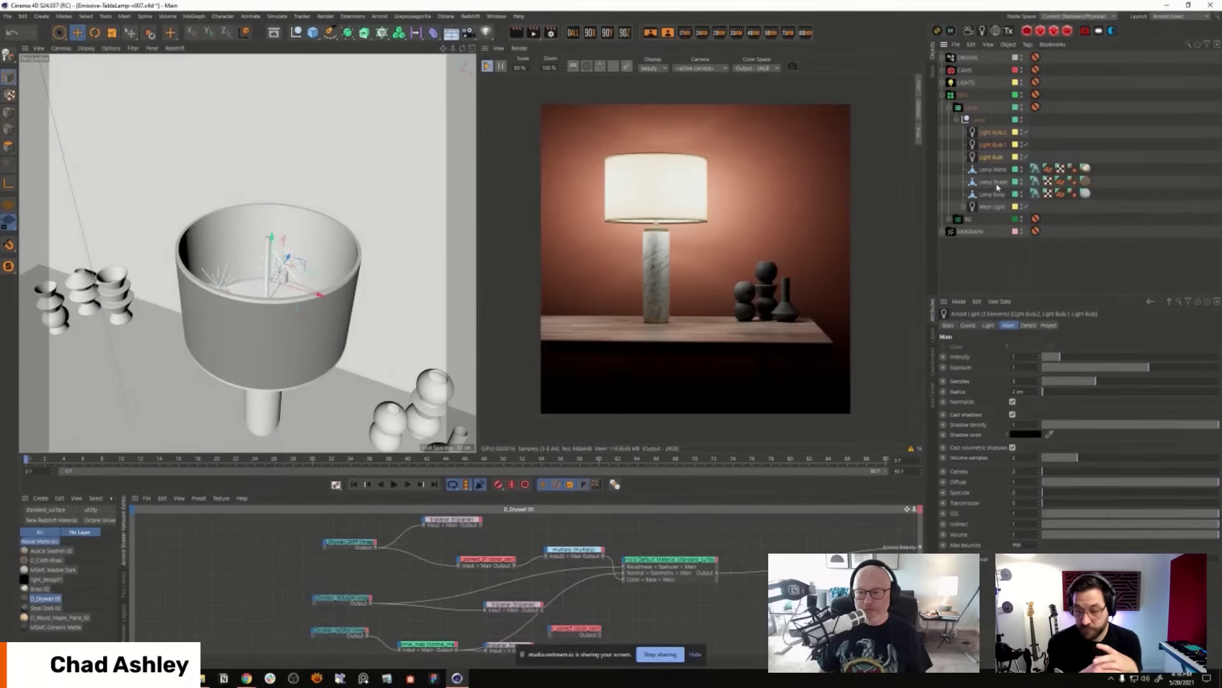
# Step: Review the specular and subsurface settings of the D_Cloth Khaki material on the Lamp Shade
pyautogui.click(1004, 185)
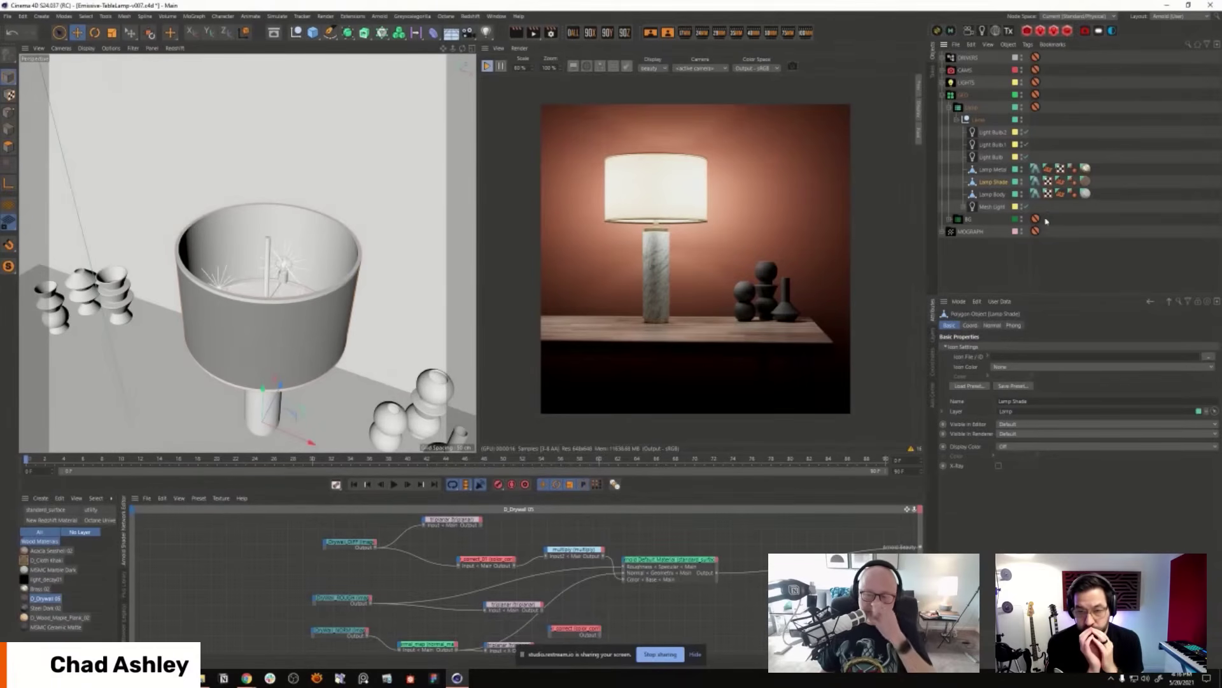
pyautogui.click(1086, 182)
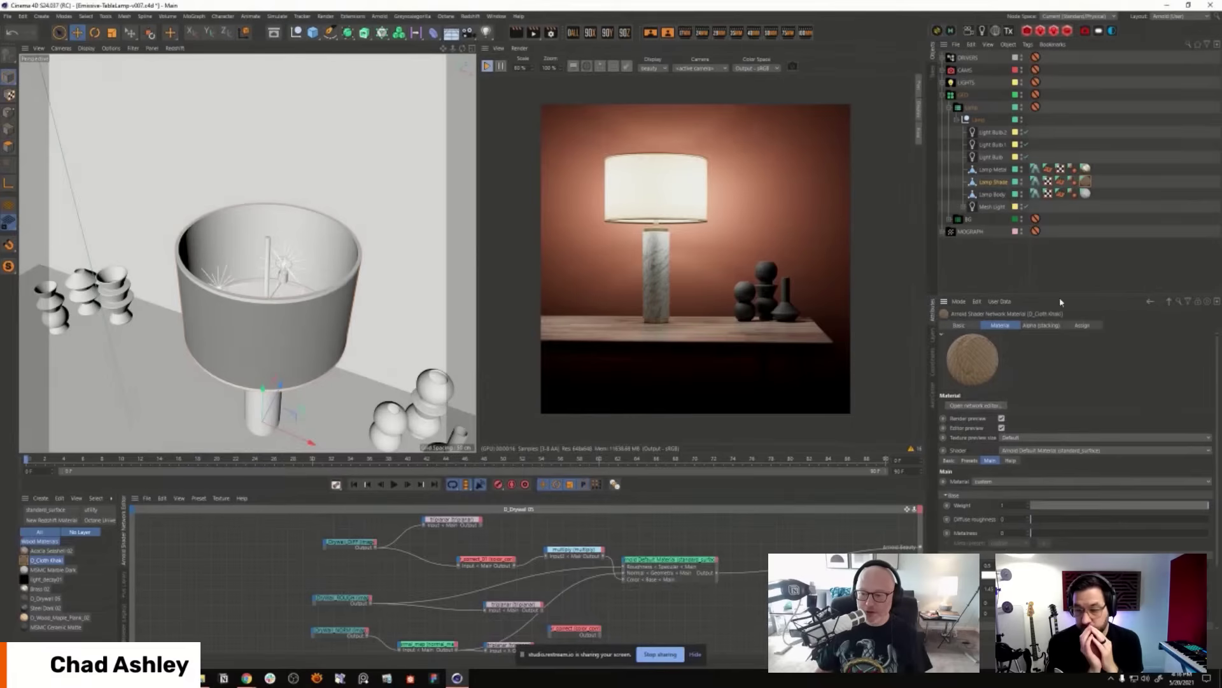
pyautogui.moveTo(1060, 301); pyautogui.dragTo(1057, 135)
pyautogui.click(983, 476)
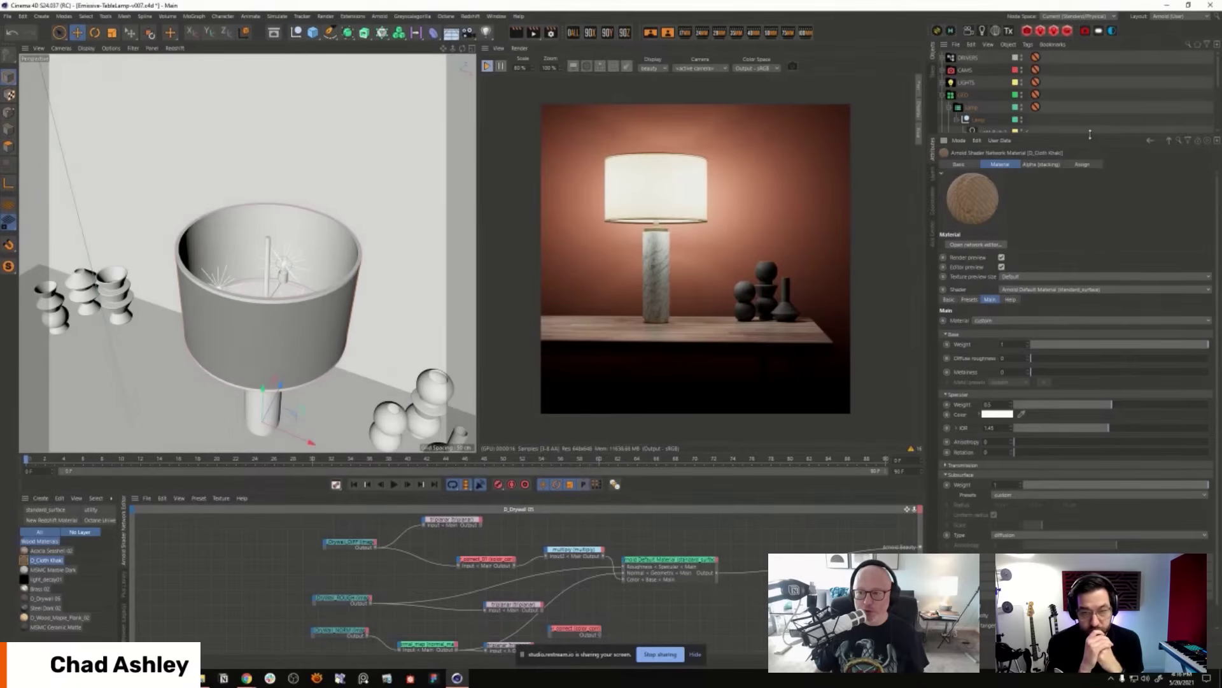
# Step: Reselect the three Light Bulb lights and lower their exposure to about -1.9
pyautogui.moveTo(1044, 134); pyautogui.dragTo(1044, 200)
pyautogui.moveTo(992, 137); pyautogui.dragTo(993, 160)
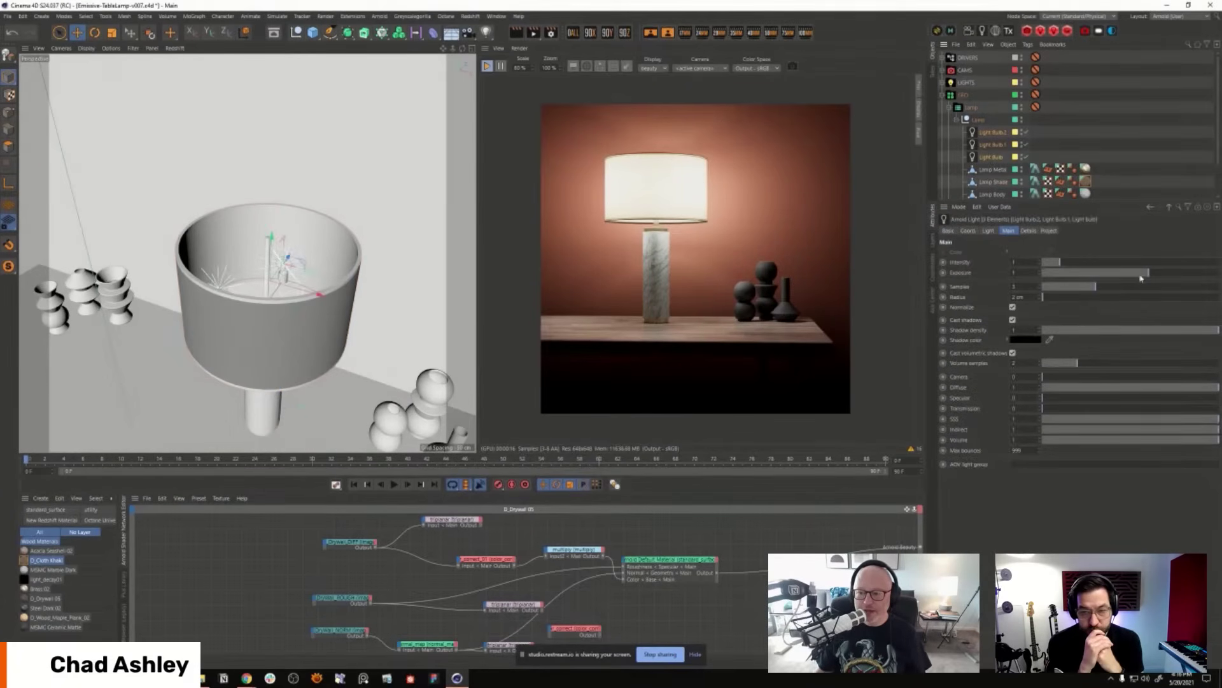
pyautogui.moveTo(1138, 280); pyautogui.dragTo(1097, 278)
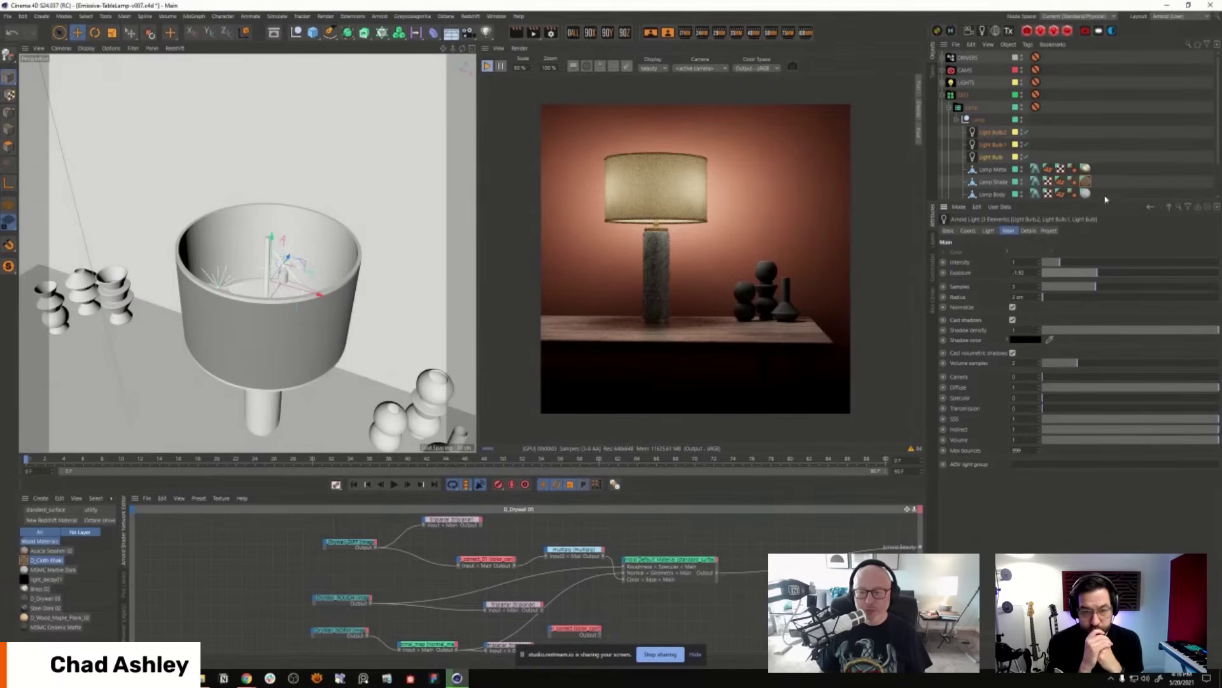
# Step: Reveal the Lamp Shade Light mesh under the Mesh Light and turn on Light Visible for that light
pyautogui.moveTo(1062, 204); pyautogui.dragTo(1062, 237)
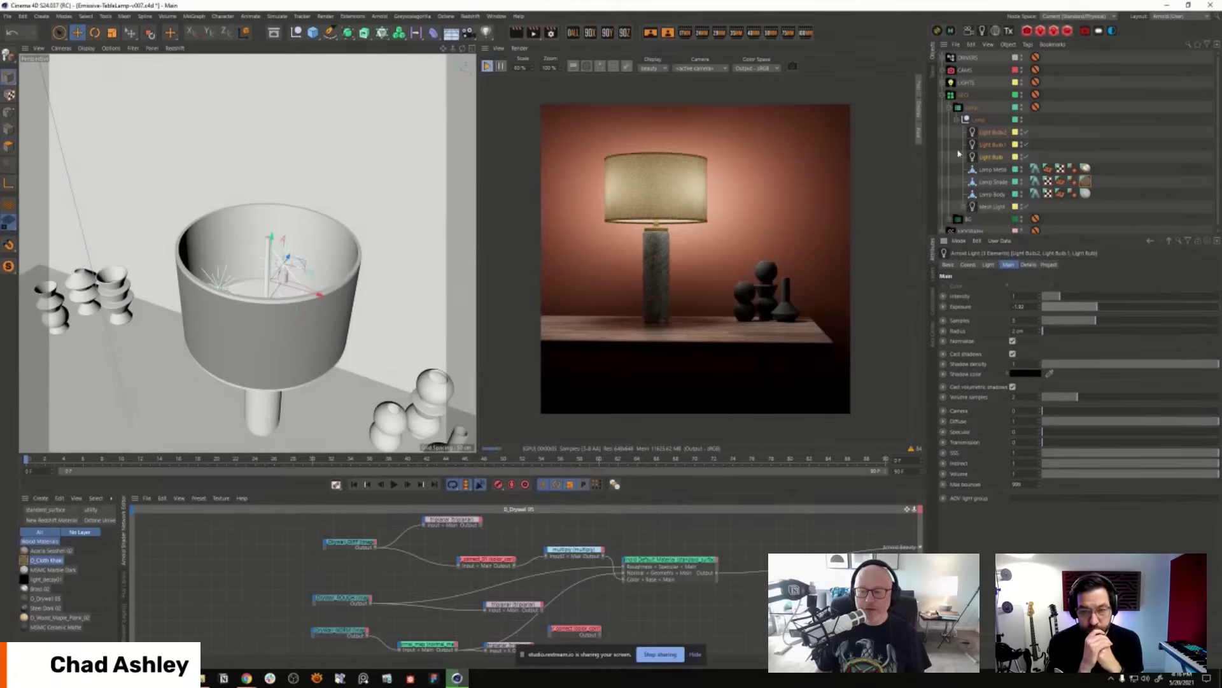
pyautogui.click(965, 208)
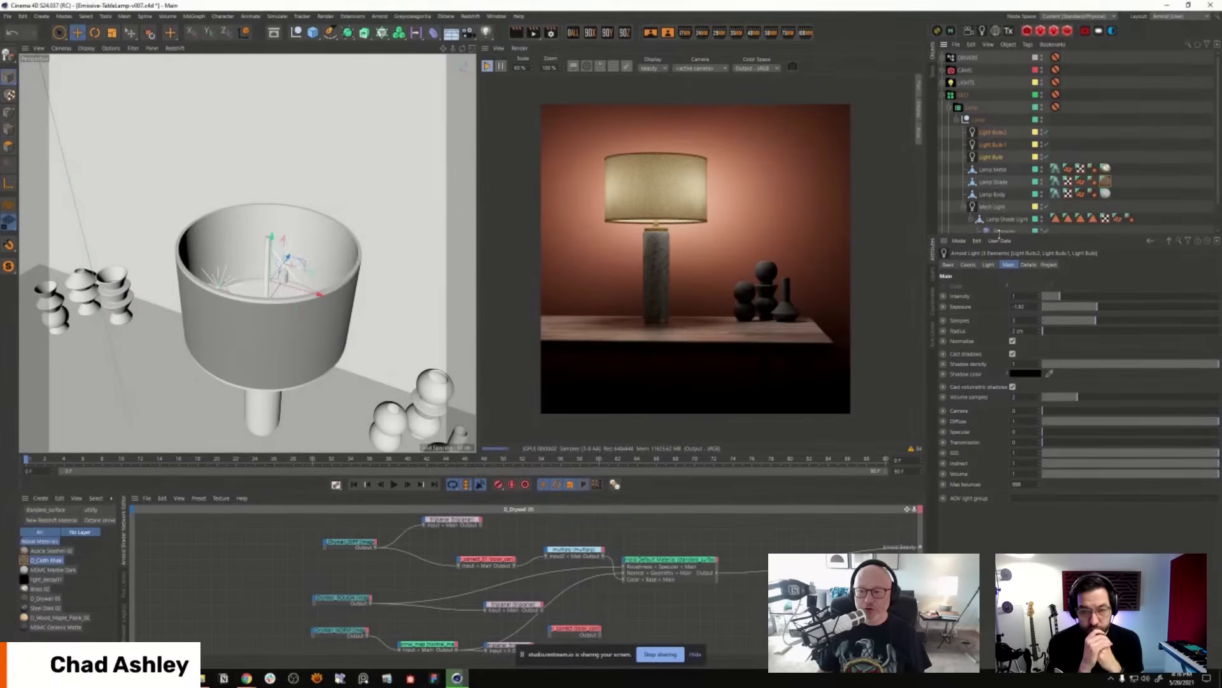
pyautogui.moveTo(1000, 236); pyautogui.dragTo(992, 246)
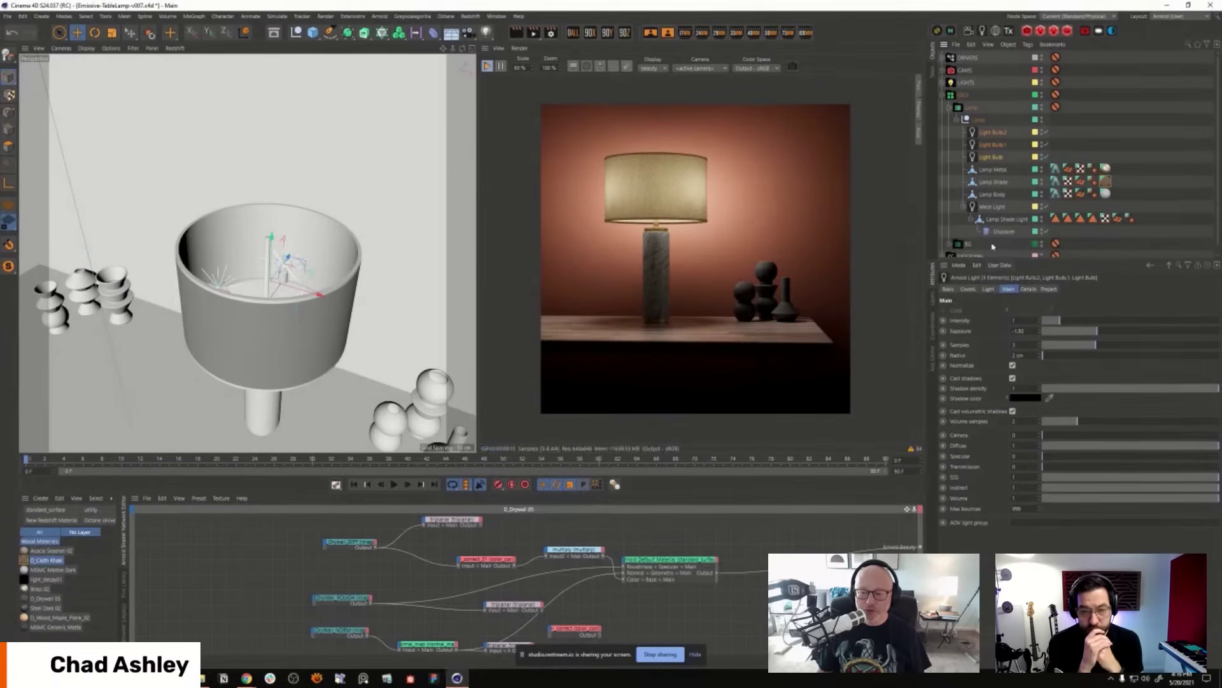
pyautogui.click(970, 218)
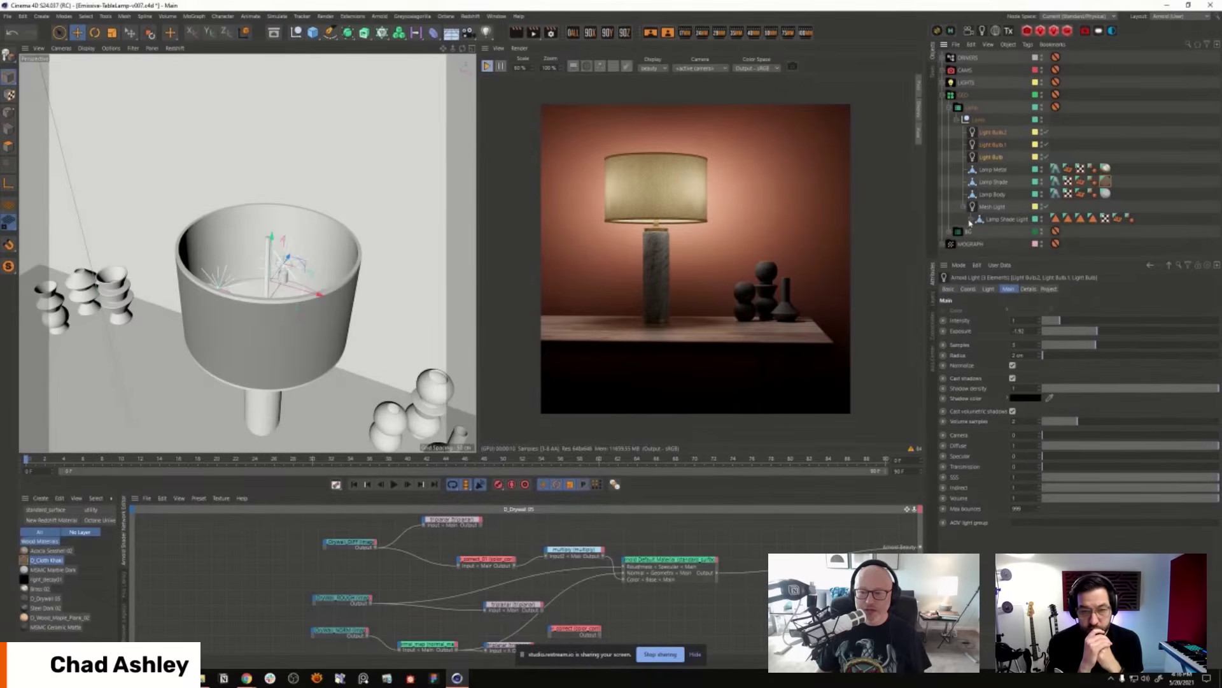
pyautogui.click(1015, 208)
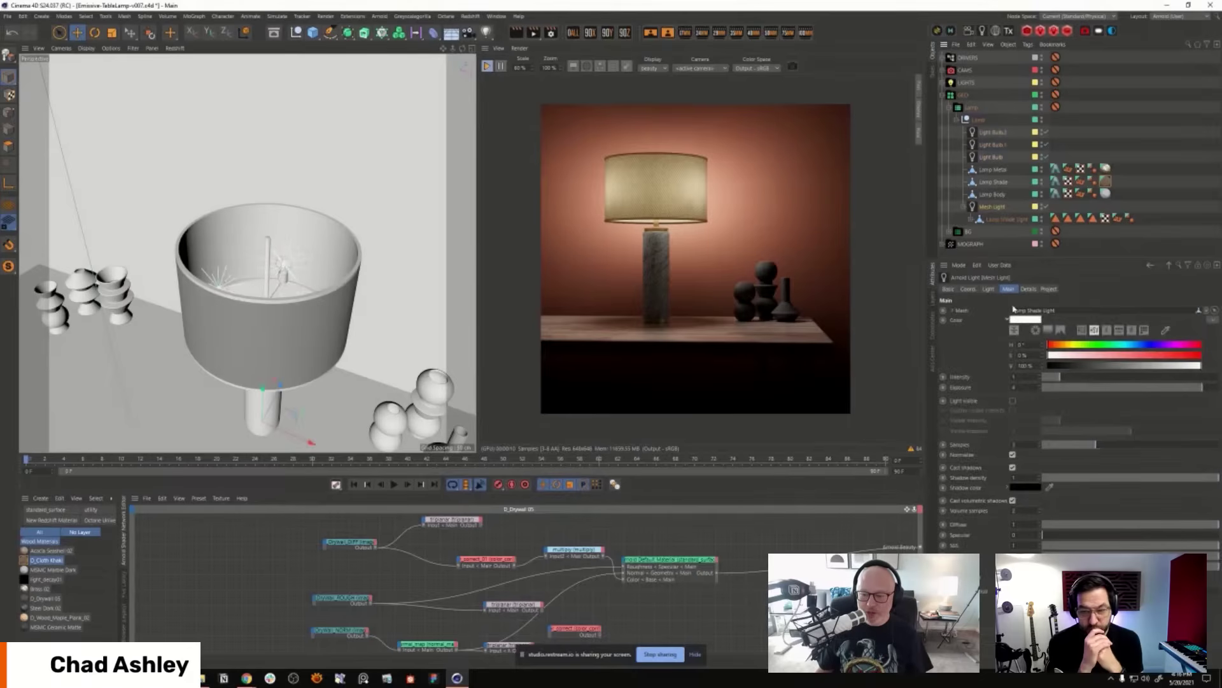
pyautogui.click(1012, 400)
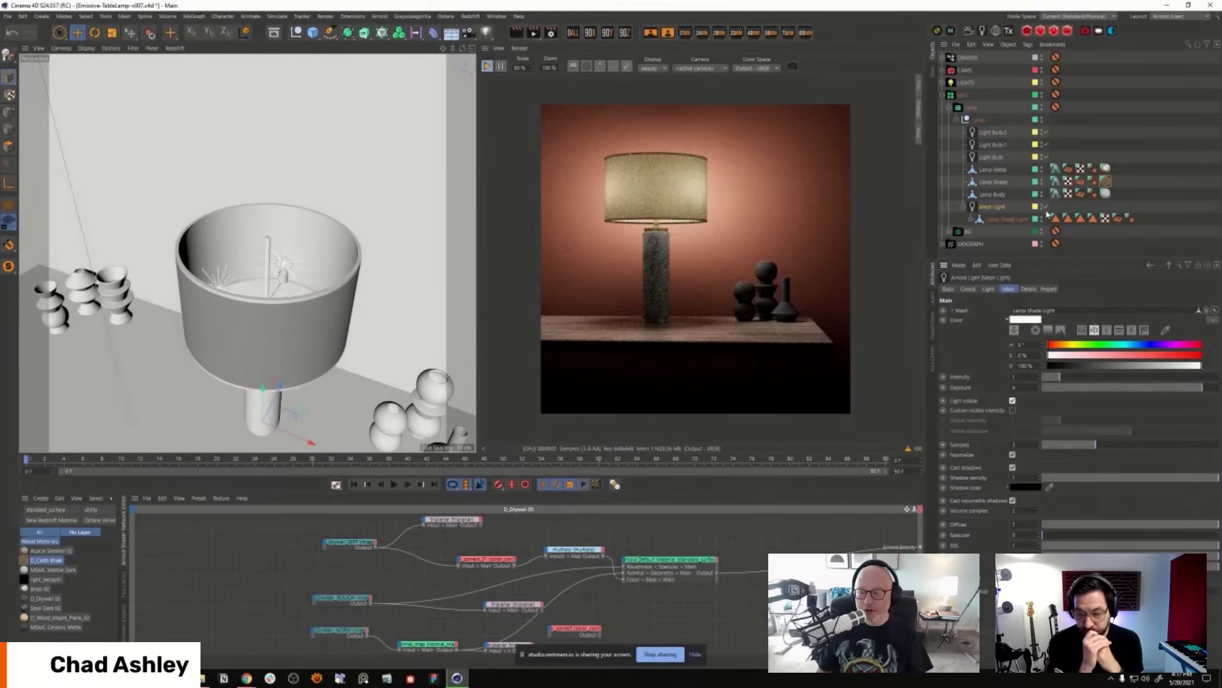
pyautogui.click(934, 301)
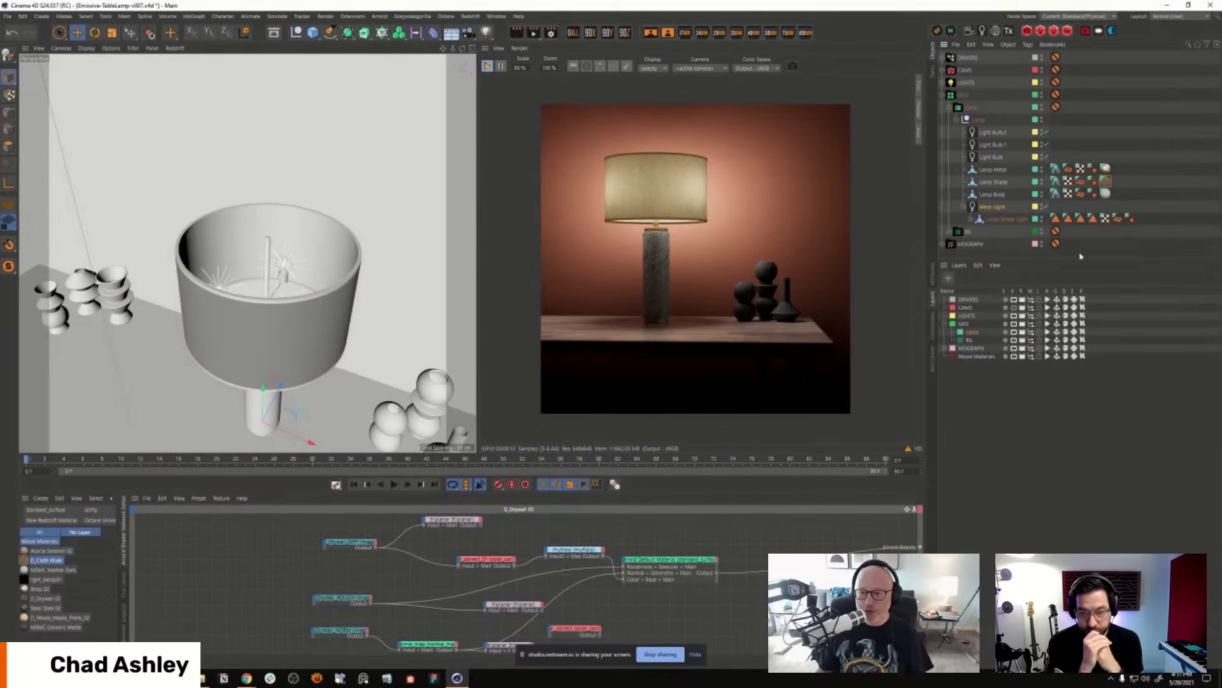
pyautogui.click(930, 282)
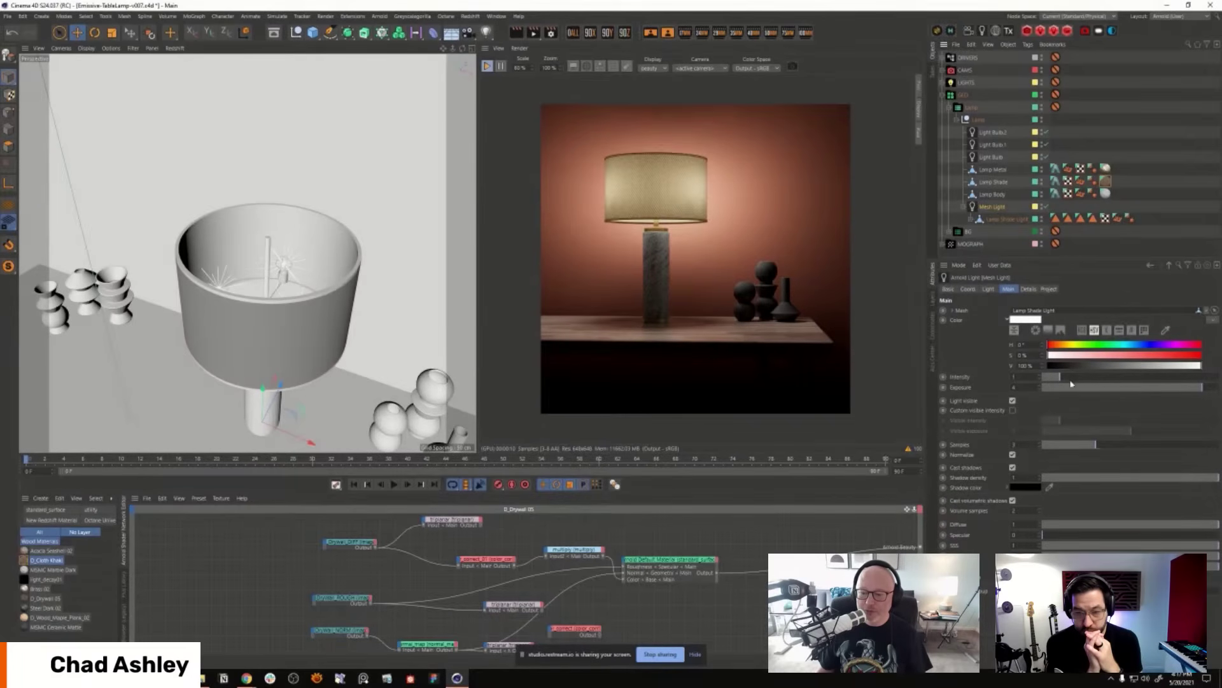
# Step: Try a higher intensity on the Mesh Light and undo the change
pyautogui.moveTo(1070, 380)
pyautogui.mouseDown()
pyautogui.moveTo(1094, 378)
pyautogui.moveTo(1068, 380)
pyautogui.mouseUp()
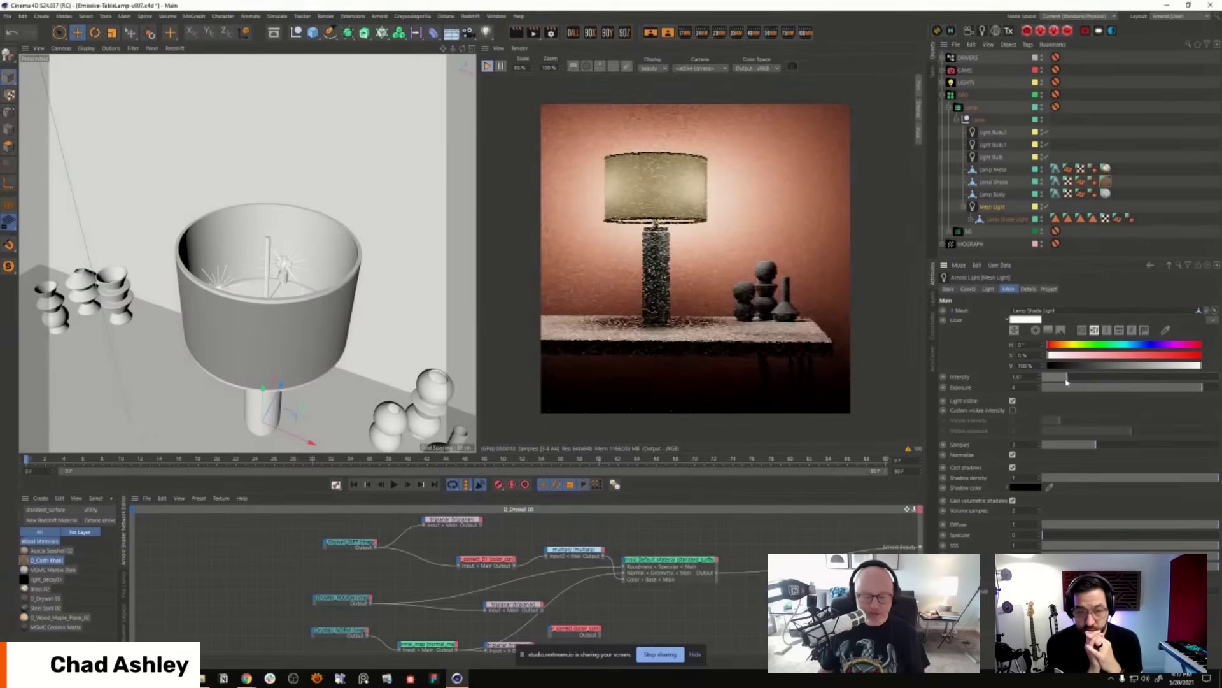
pyautogui.hotkey('ctrl', 'z')
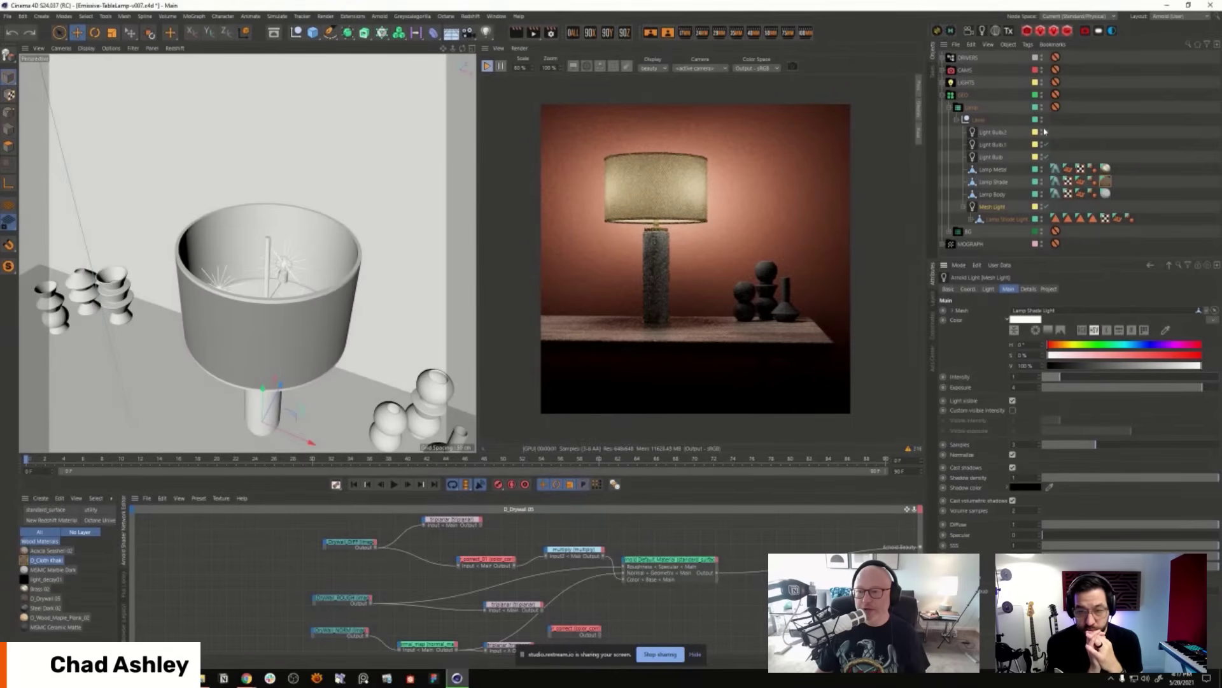
# Step: Select the three Light Bulb lights and raise their exposure to about 1.6
pyautogui.click(991, 131)
pyautogui.keyDown('shift'); pyautogui.click(1005, 157); pyautogui.keyUp('shift')
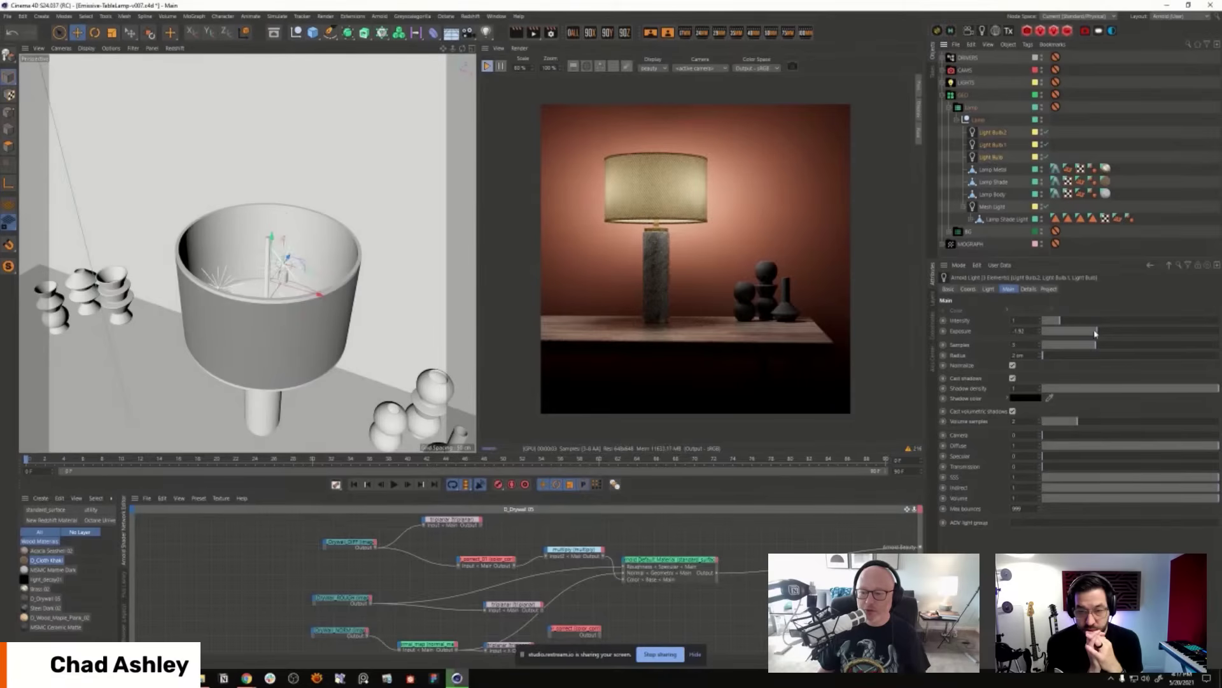
pyautogui.moveTo(1096, 333); pyautogui.dragTo(1123, 334)
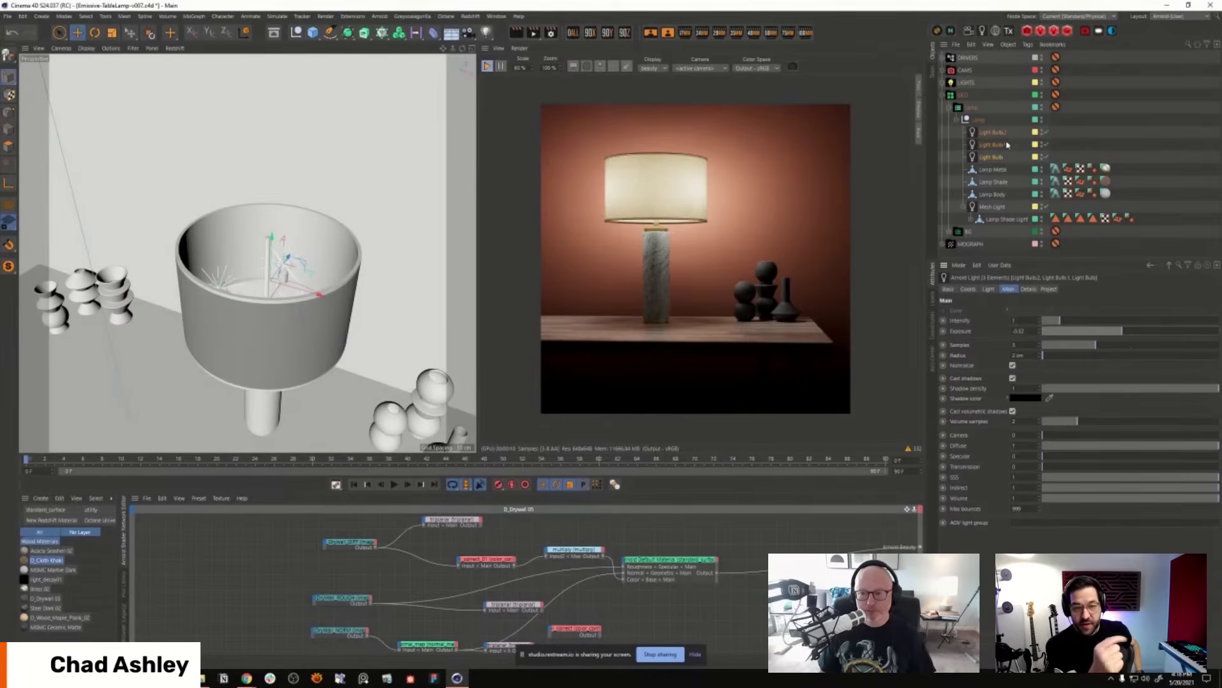
pyautogui.moveTo(1131, 331); pyautogui.dragTo(1160, 331)
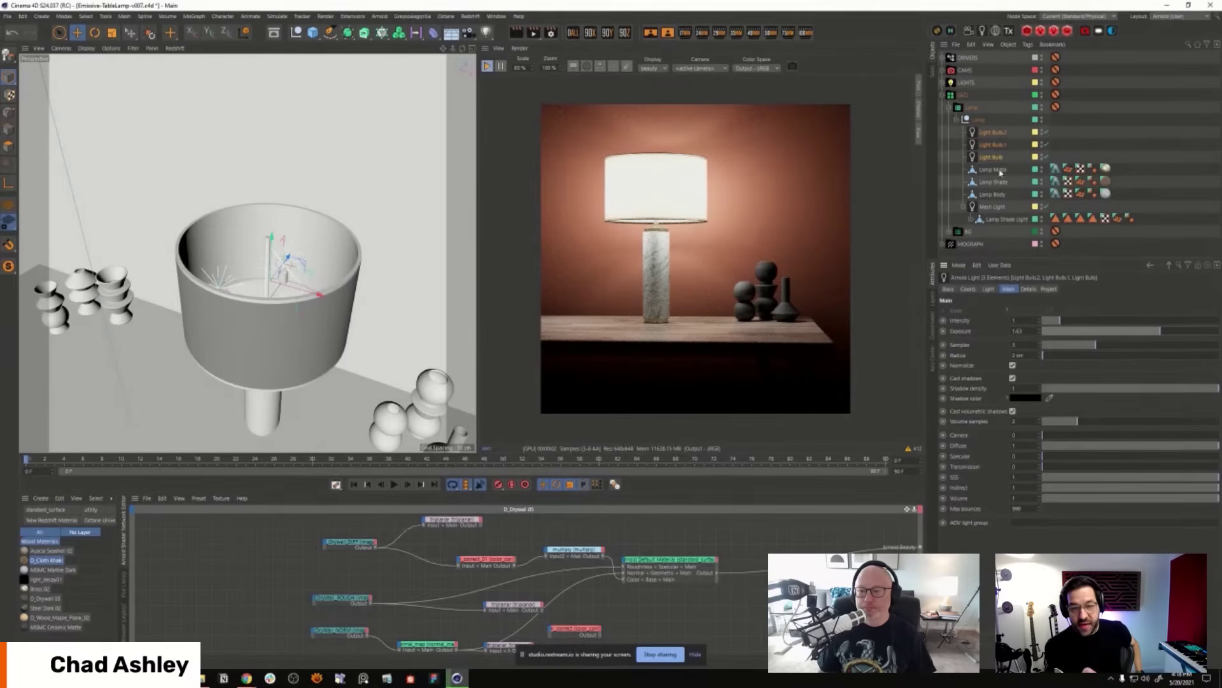
# Step: Lower the Mesh Light's exposure to about 3 and turn off its Light Visible option
pyautogui.click(994, 207)
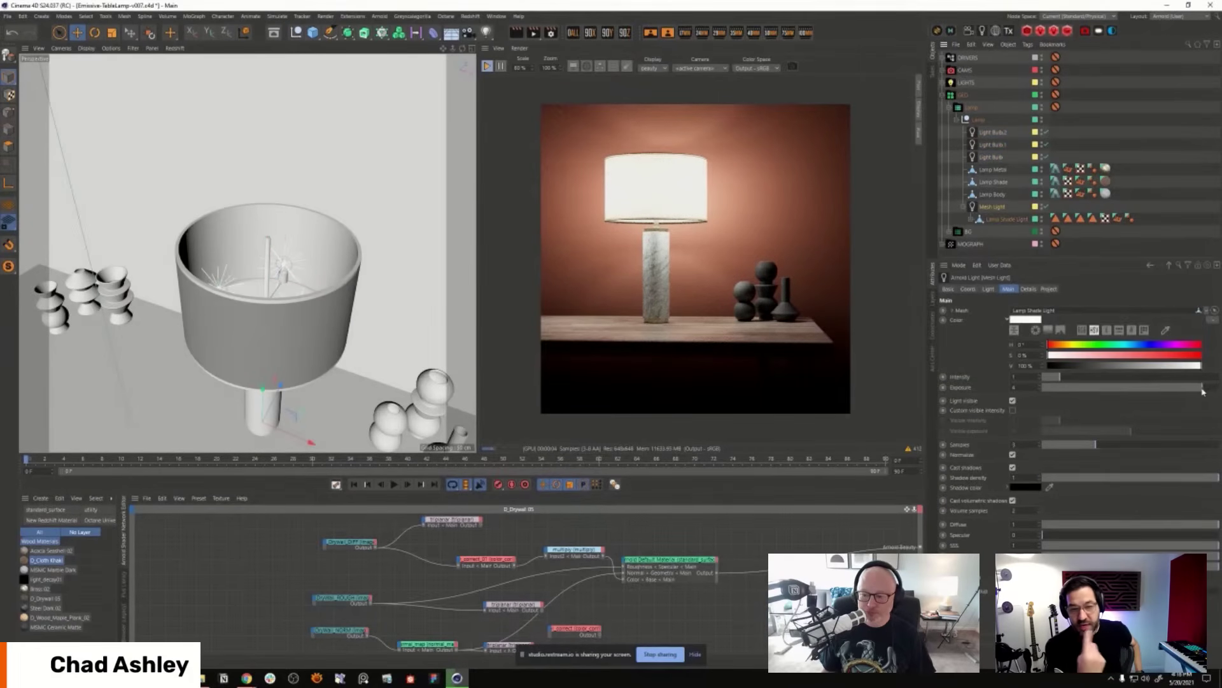
pyautogui.moveTo(1204, 391); pyautogui.dragTo(1155, 389)
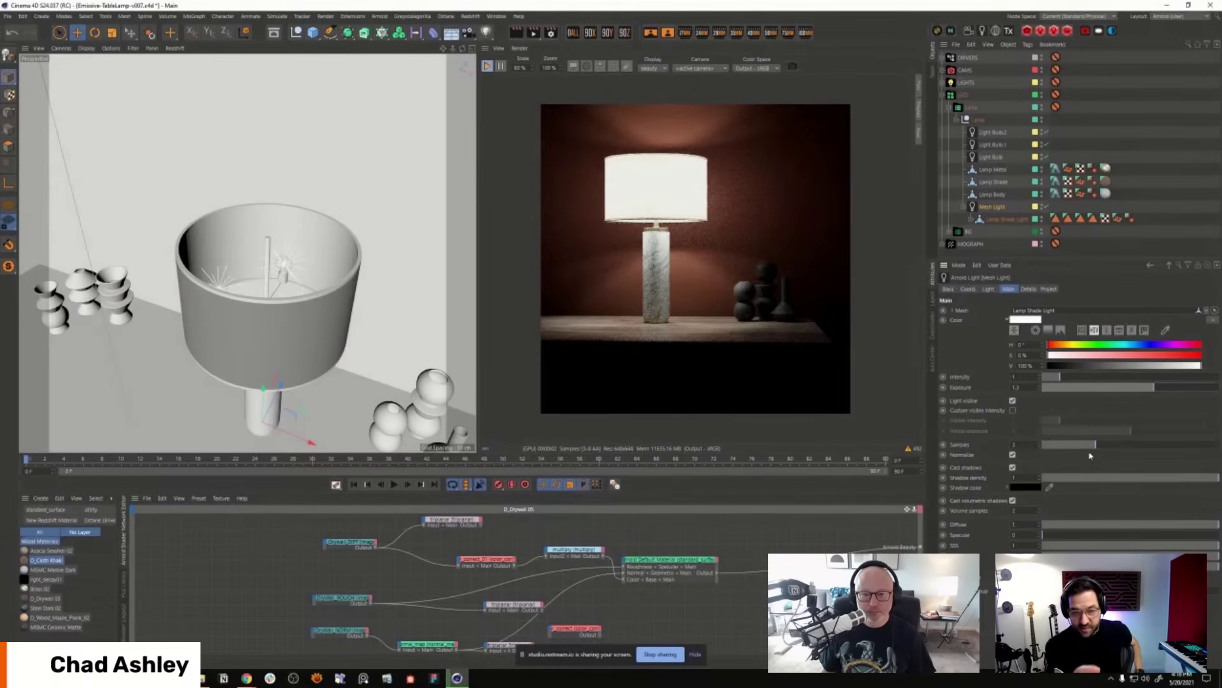
pyautogui.moveTo(1155, 388); pyautogui.dragTo(1184, 390)
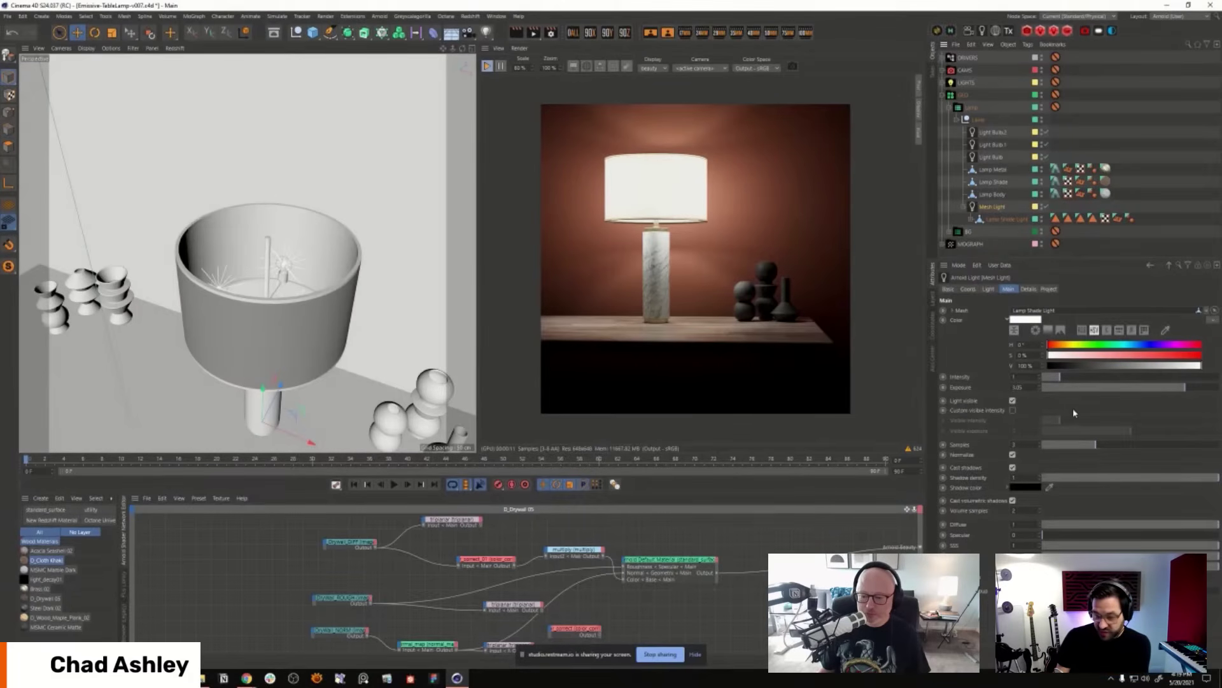
pyautogui.click(1013, 411)
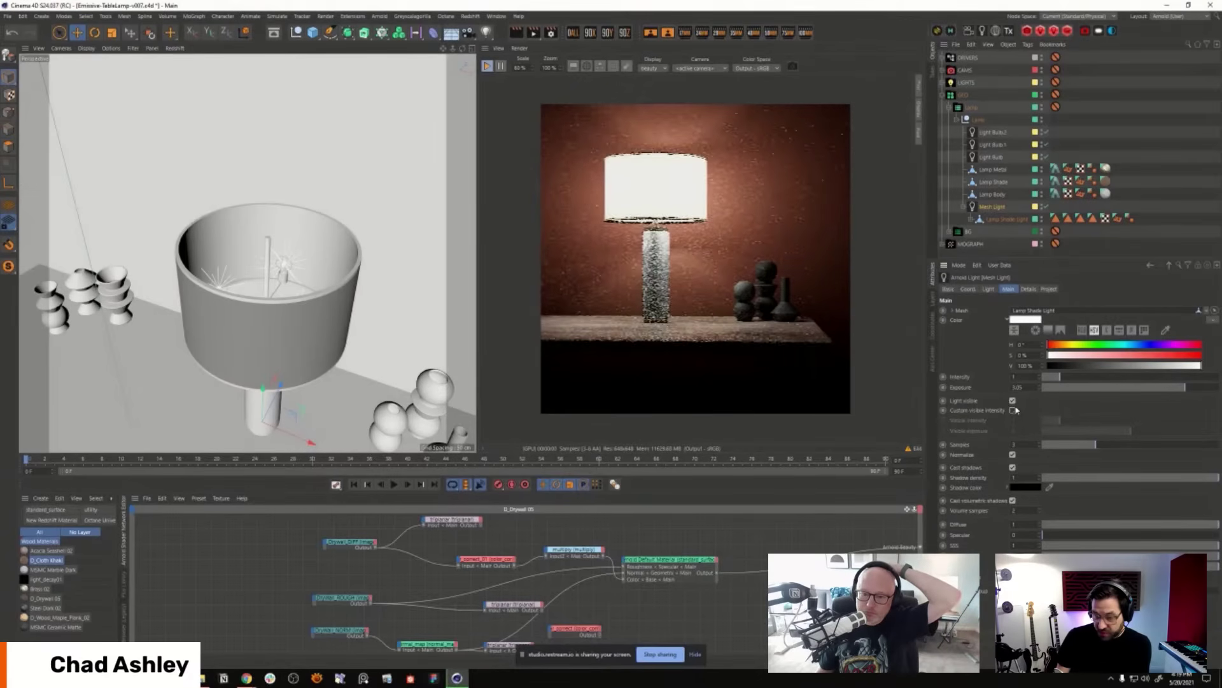
pyautogui.click(1012, 400)
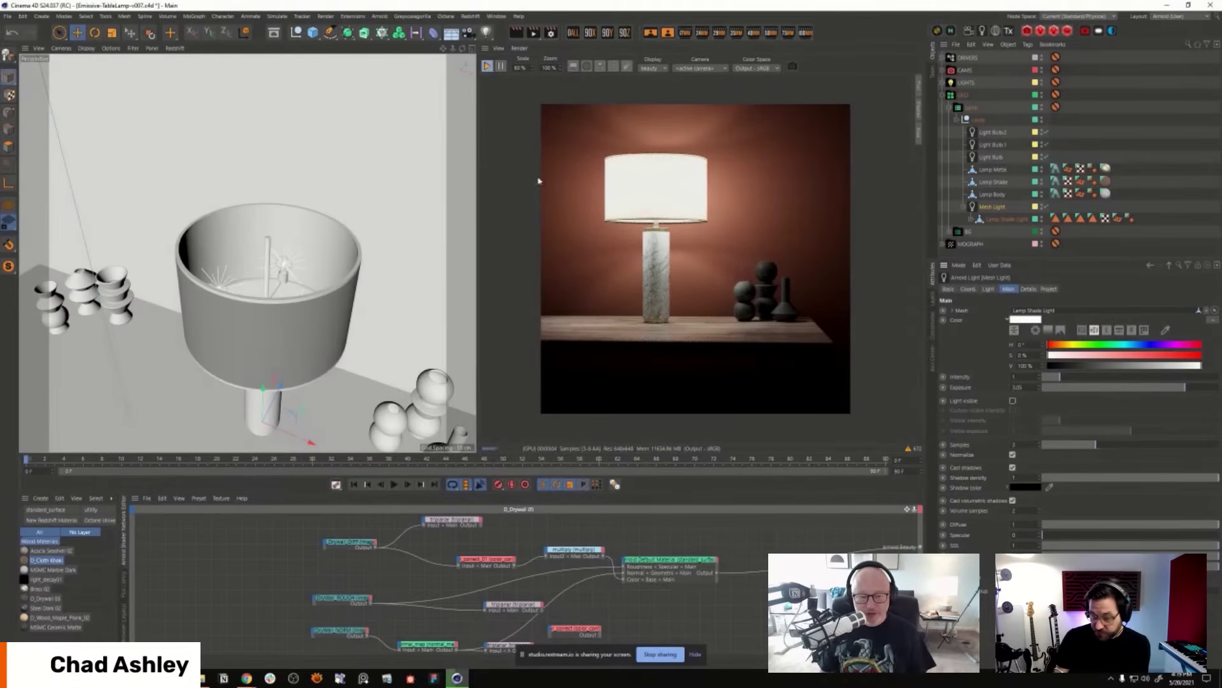
# Step: Leave the scene camera and view the whole table and lamp through the default camera in a single maximized viewport
pyautogui.click(949, 107)
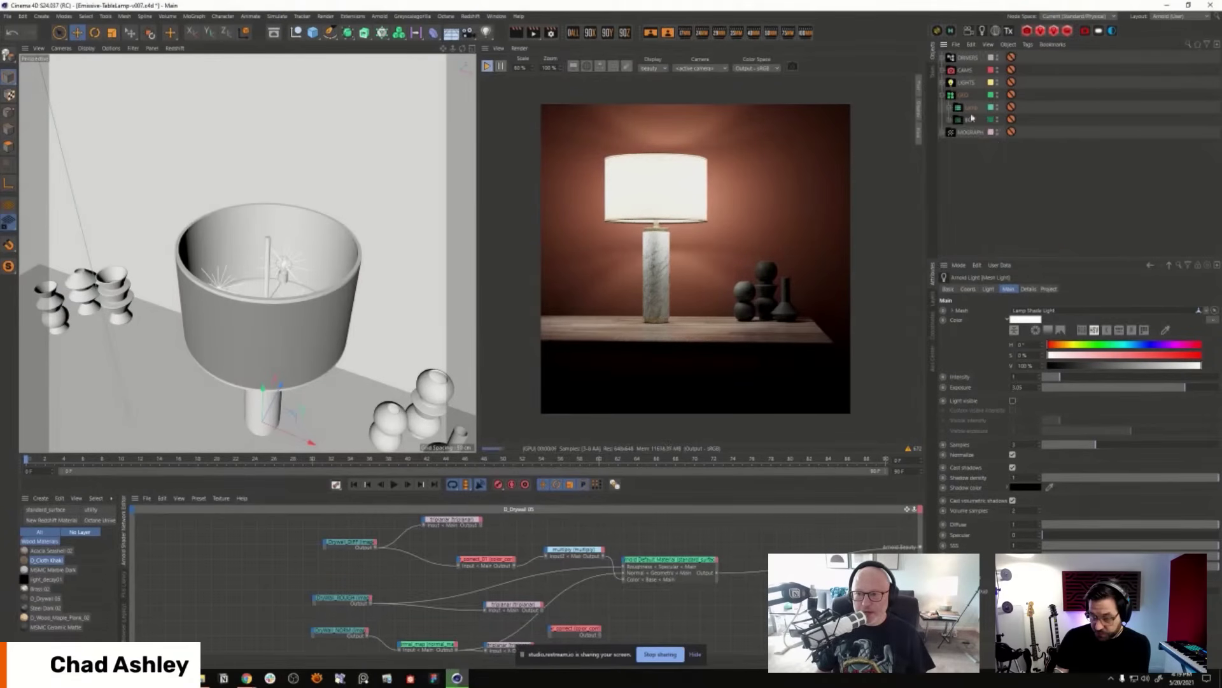
pyautogui.click(943, 70)
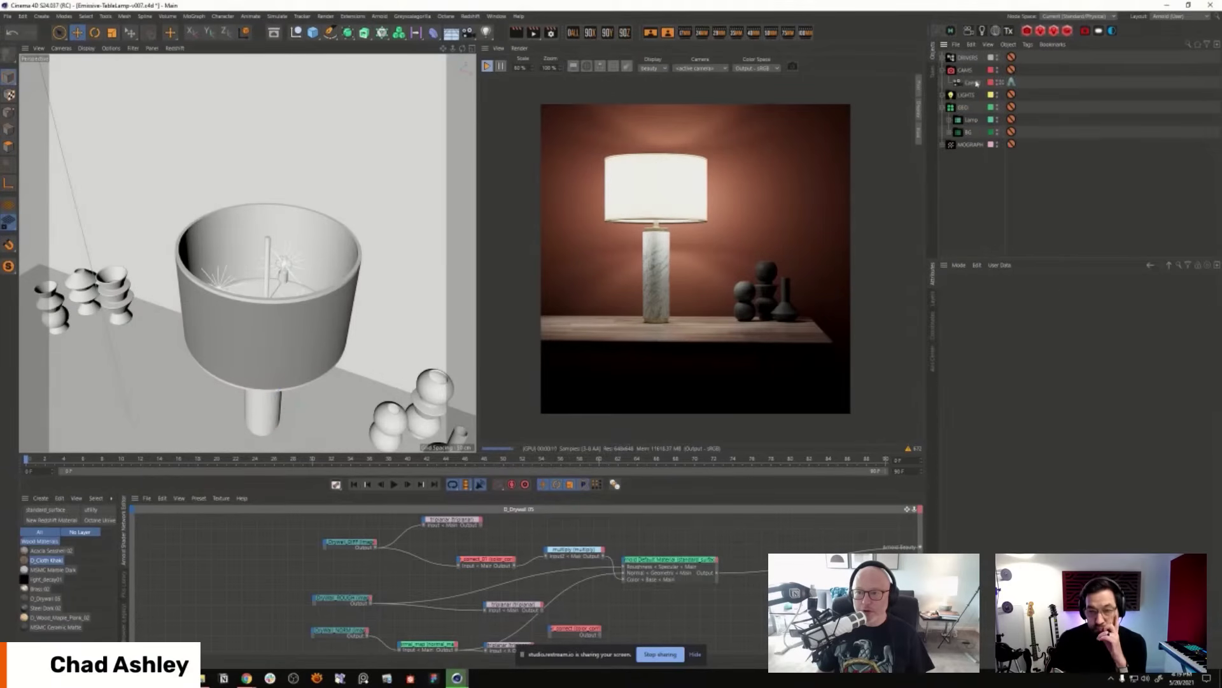
pyautogui.click(1011, 82)
pyautogui.middleClick(151, 146)
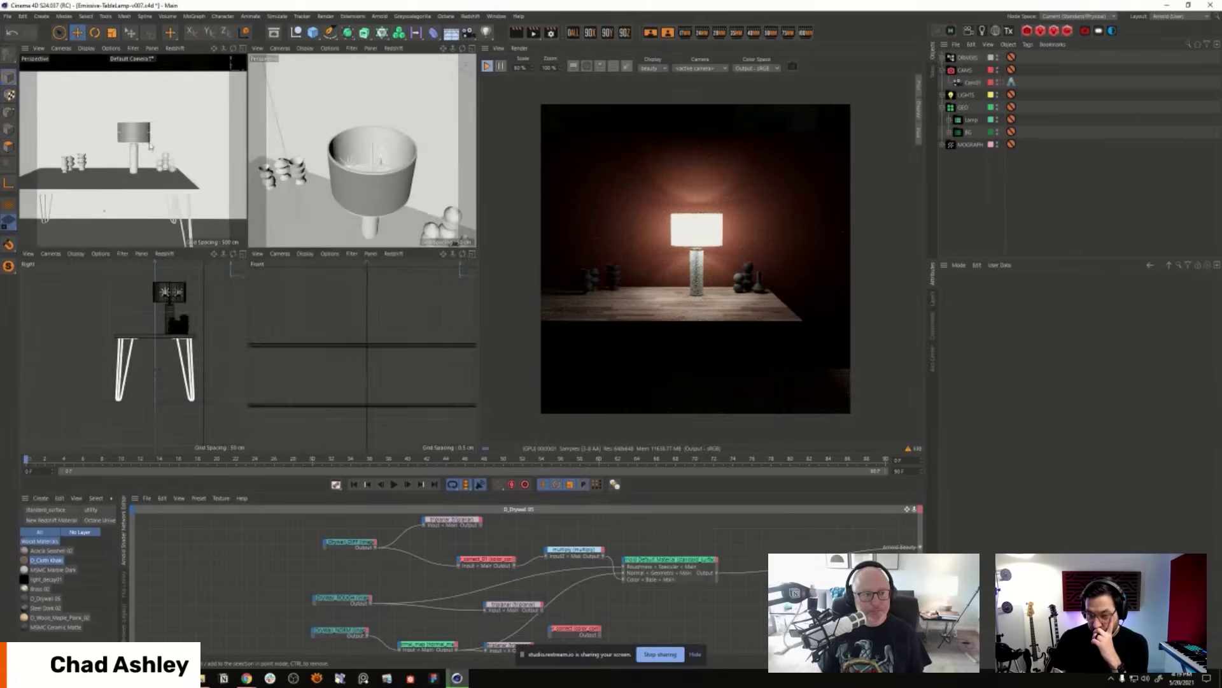
pyautogui.middleClick(150, 146)
pyautogui.keyDown('alt'); pyautogui.moveTo(398, 294); pyautogui.dragTo(408, 343); pyautogui.keyUp('alt')
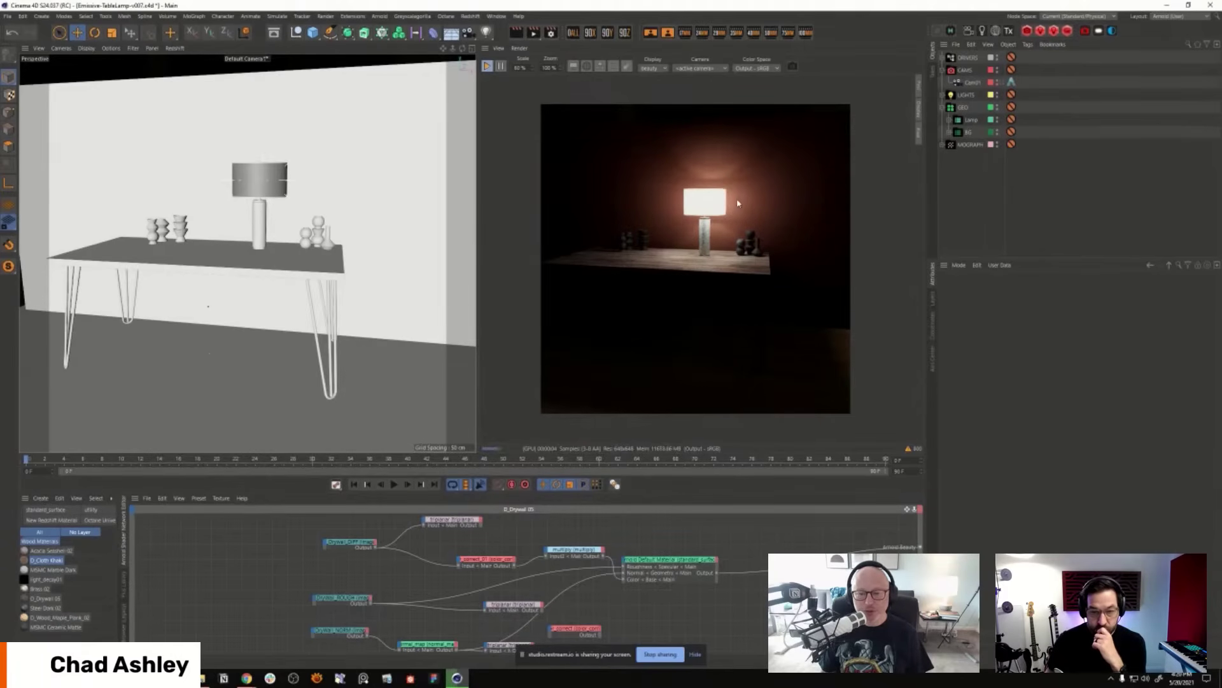
# Step: Expand the lights and the Lamp group, and strongly raise the Mesh Light's exposure
pyautogui.click(942, 95)
pyautogui.click(948, 132)
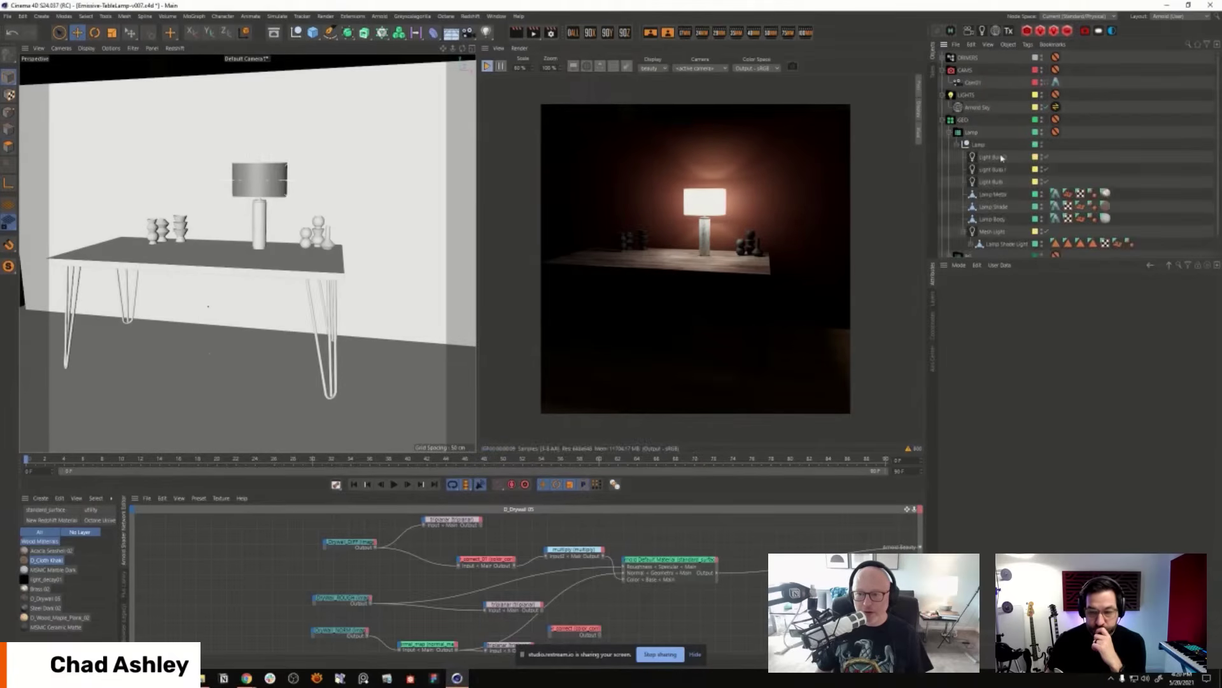
pyautogui.click(994, 231)
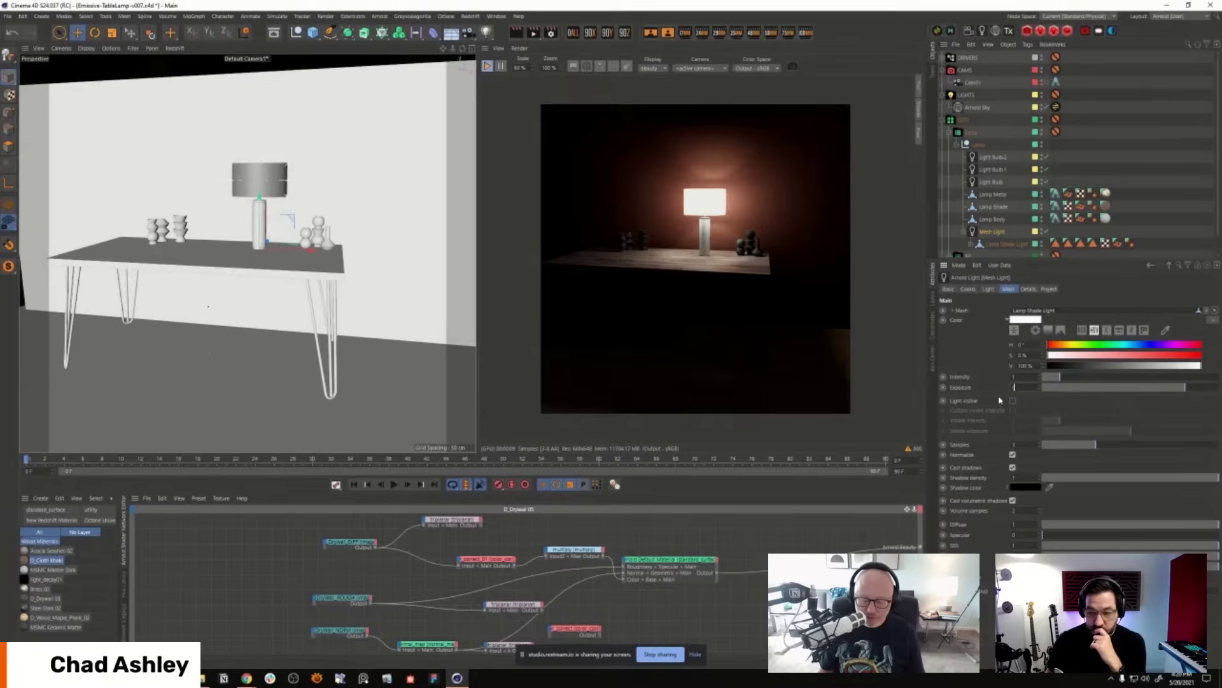
pyautogui.moveTo(1017, 386); pyautogui.dragTo(1012, 385)
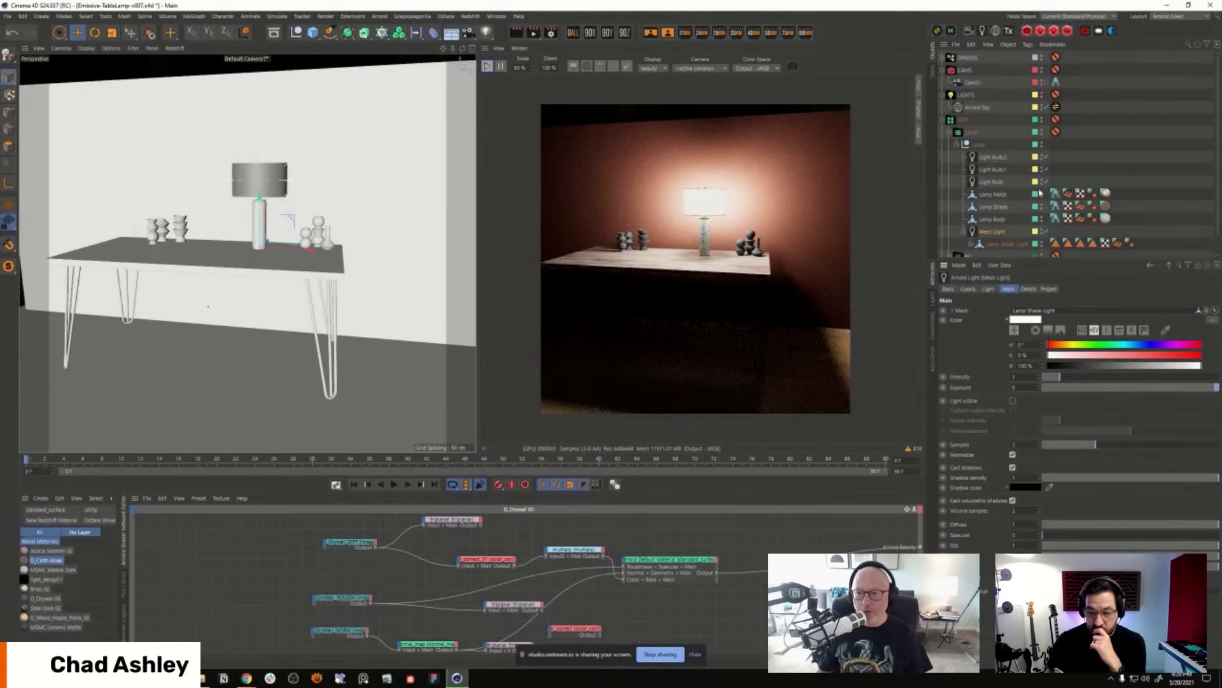
# Step: Set the exposure of the three Light Bulb lights to about 0.52 and check the lamp from the default camera
pyautogui.click(993, 157)
pyautogui.keyDown('shift'); pyautogui.click(990, 181); pyautogui.keyUp('shift')
pyautogui.click(1141, 332)
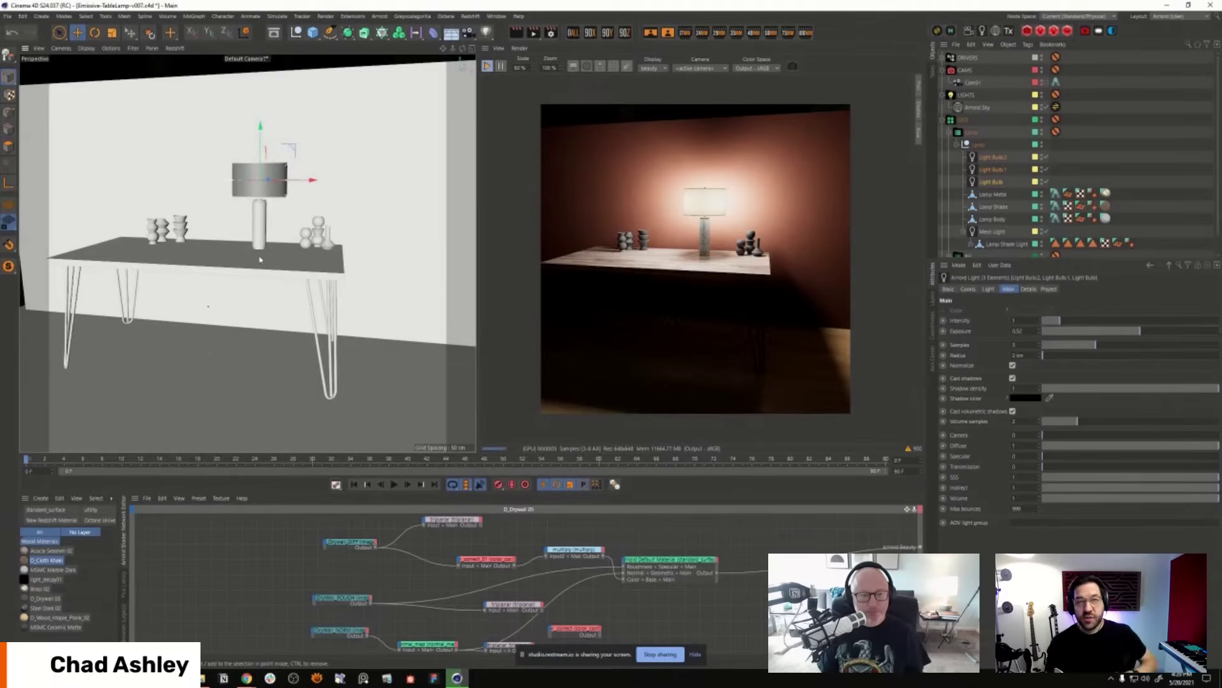
pyautogui.keyDown('alt'); pyautogui.moveTo(256, 254); pyautogui.dragTo(269, 250); pyautogui.keyUp('alt')
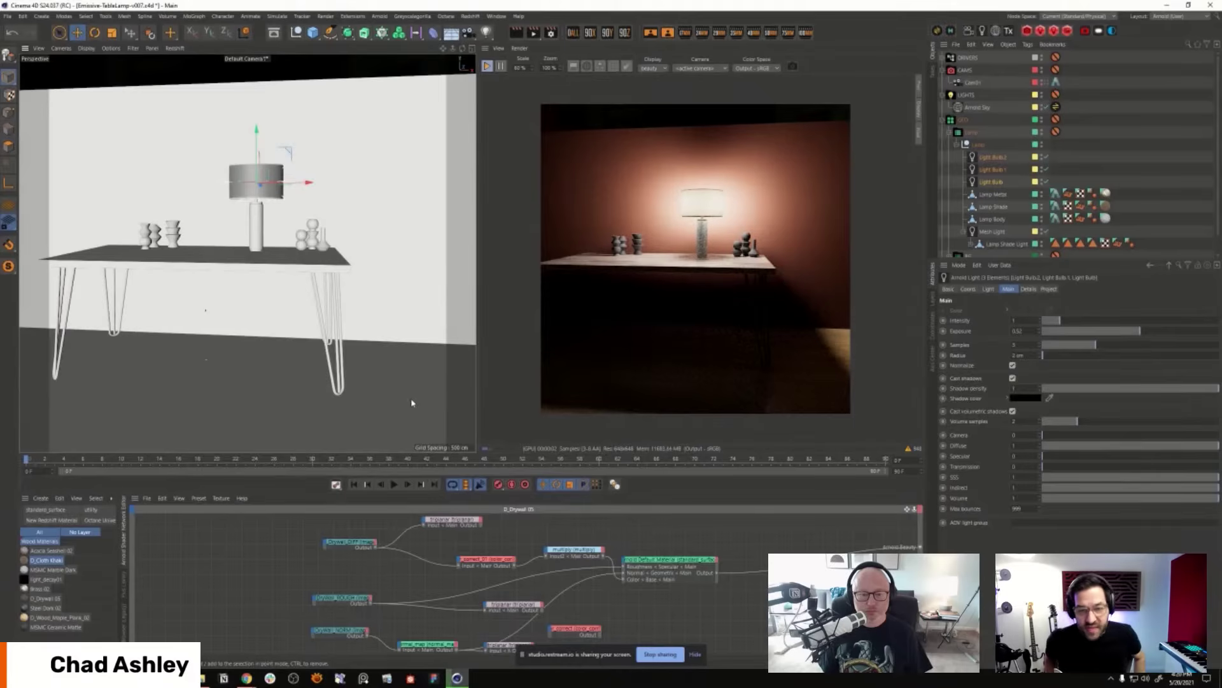
pyautogui.click(417, 406)
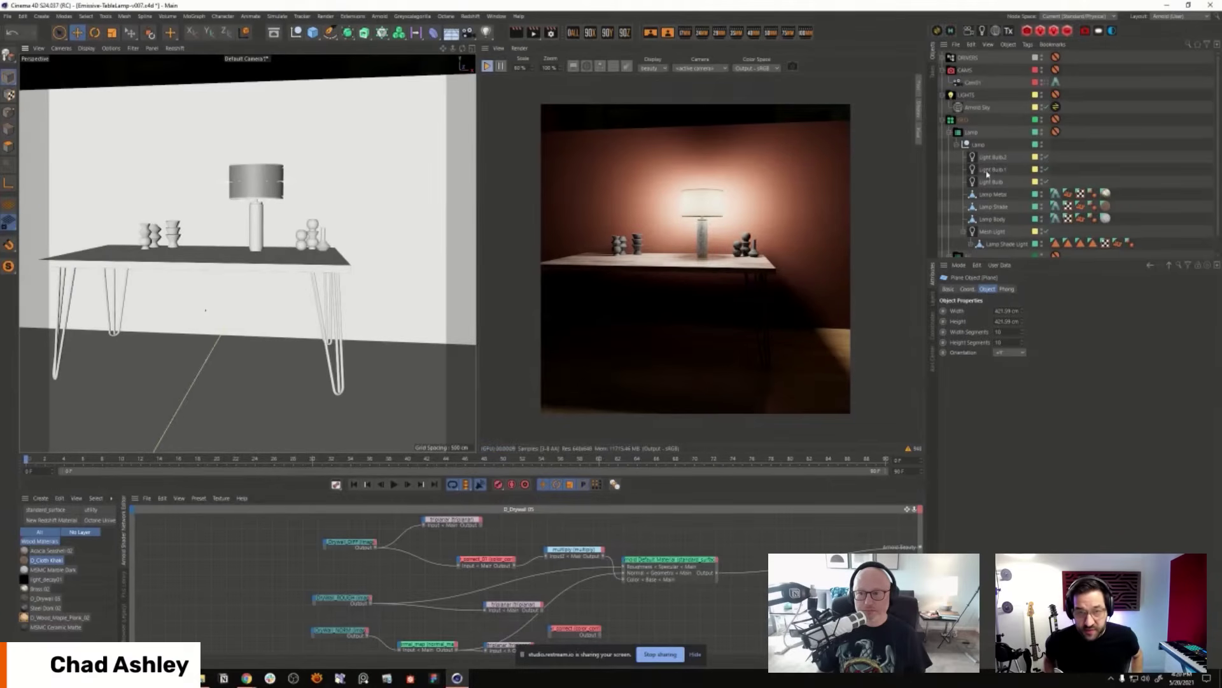
# Step: Select the Mesh Light and set its exposure to 2
pyautogui.click(995, 232)
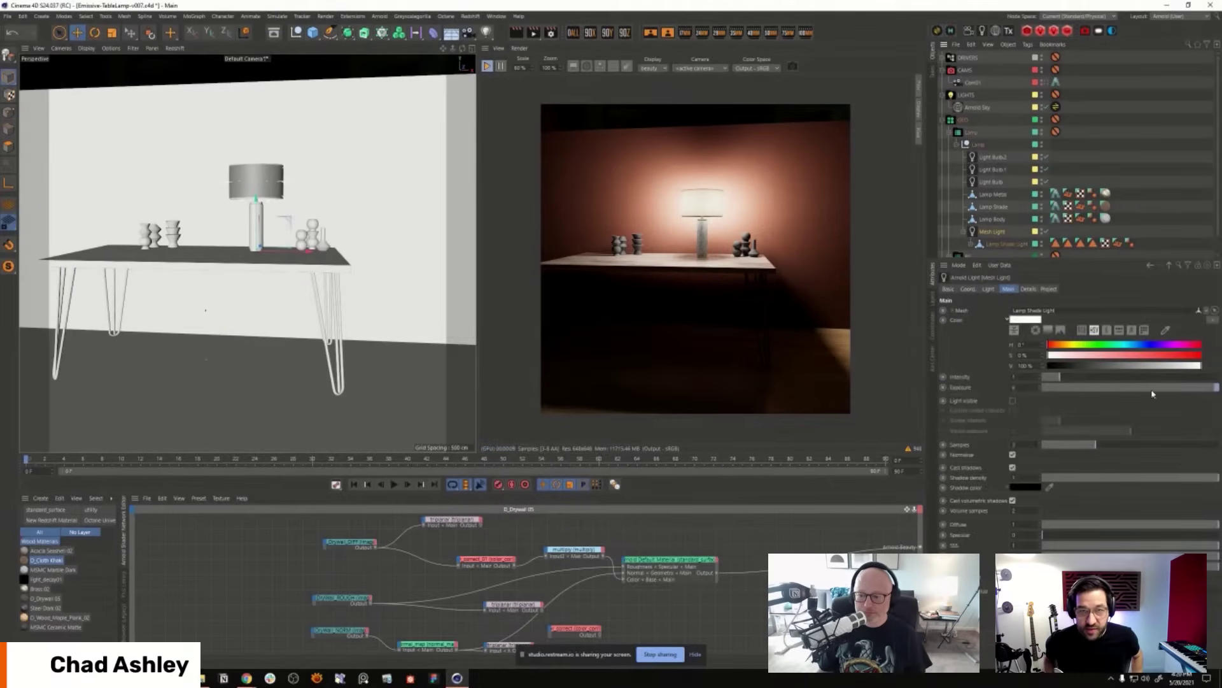
pyautogui.doubleClick(1014, 387)
pyautogui.write('2')
pyautogui.press('Return')
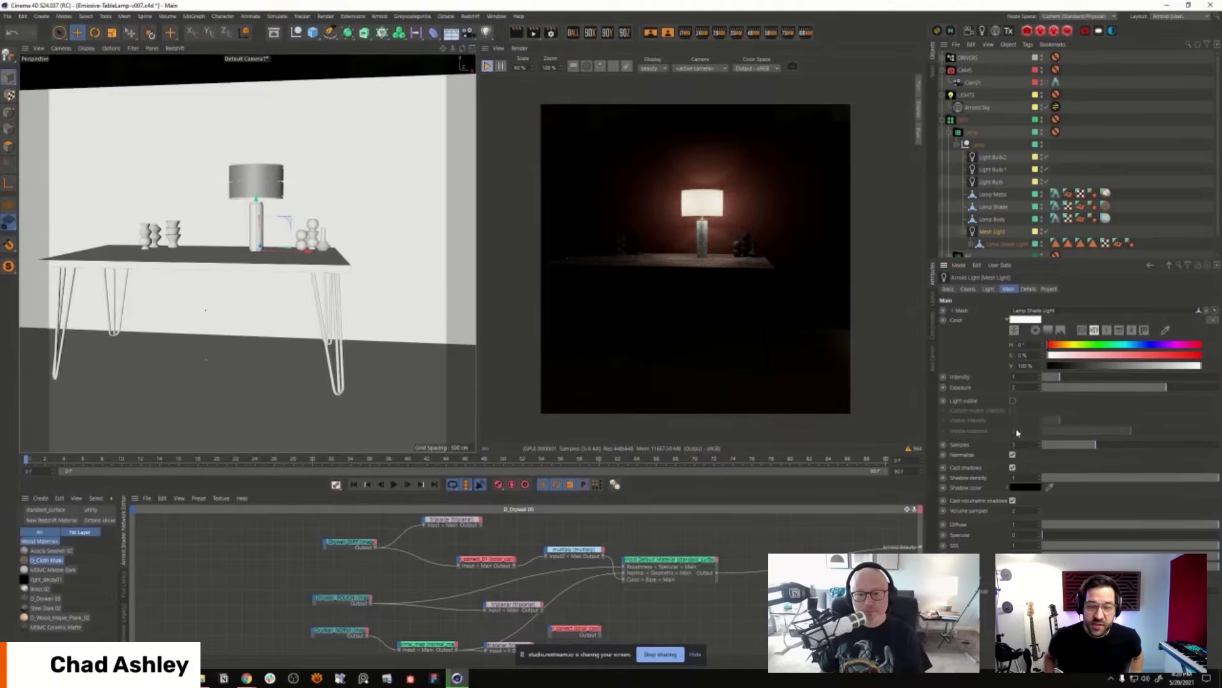
# Step: Return to the scene camera view and lower the exposure of the three Light Bulb lights to about -1.8
pyautogui.keyDown('alt'); pyautogui.moveTo(304, 201); pyautogui.dragTo(237, 212); pyautogui.keyUp('alt')
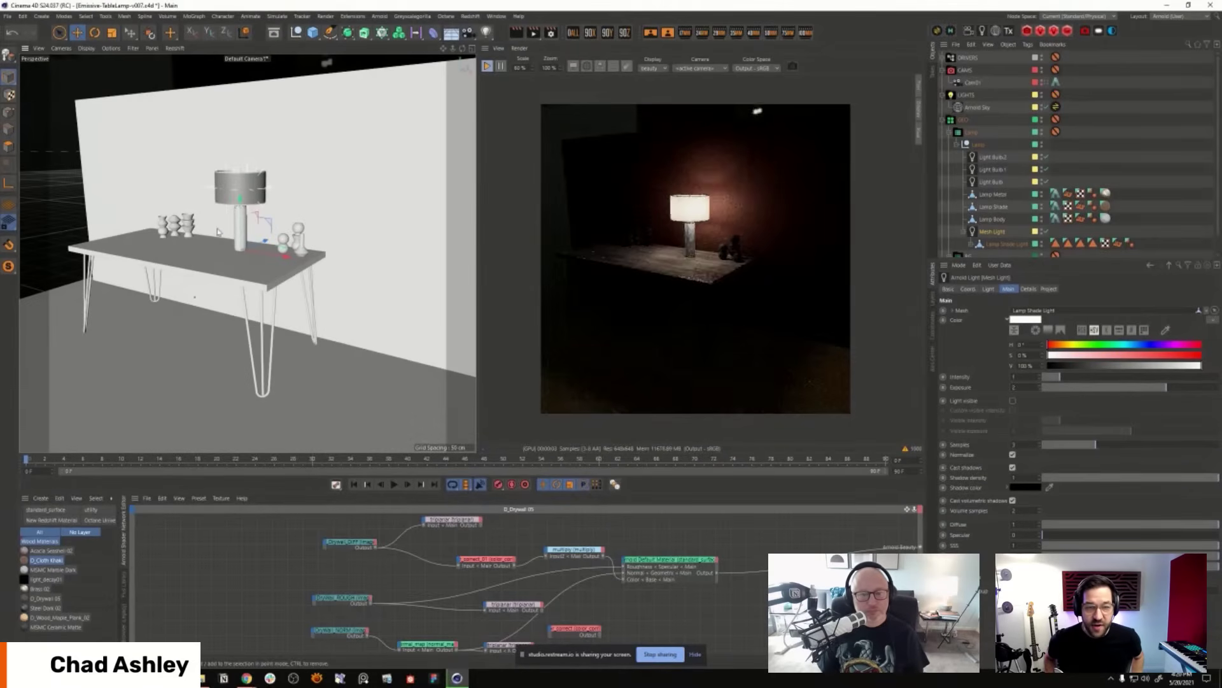
pyautogui.scroll(8, 310, 323)
pyautogui.moveTo(310, 324)
pyautogui.keyDown('alt'); pyautogui.mouseDown()
pyautogui.moveTo(277, 319)
pyautogui.moveTo(300, 319)
pyautogui.mouseUp(); pyautogui.keyUp('alt')
pyautogui.keyDown('alt'); pyautogui.moveTo(300, 319); pyautogui.dragTo(252, 309, button='right'); pyautogui.keyUp('alt')
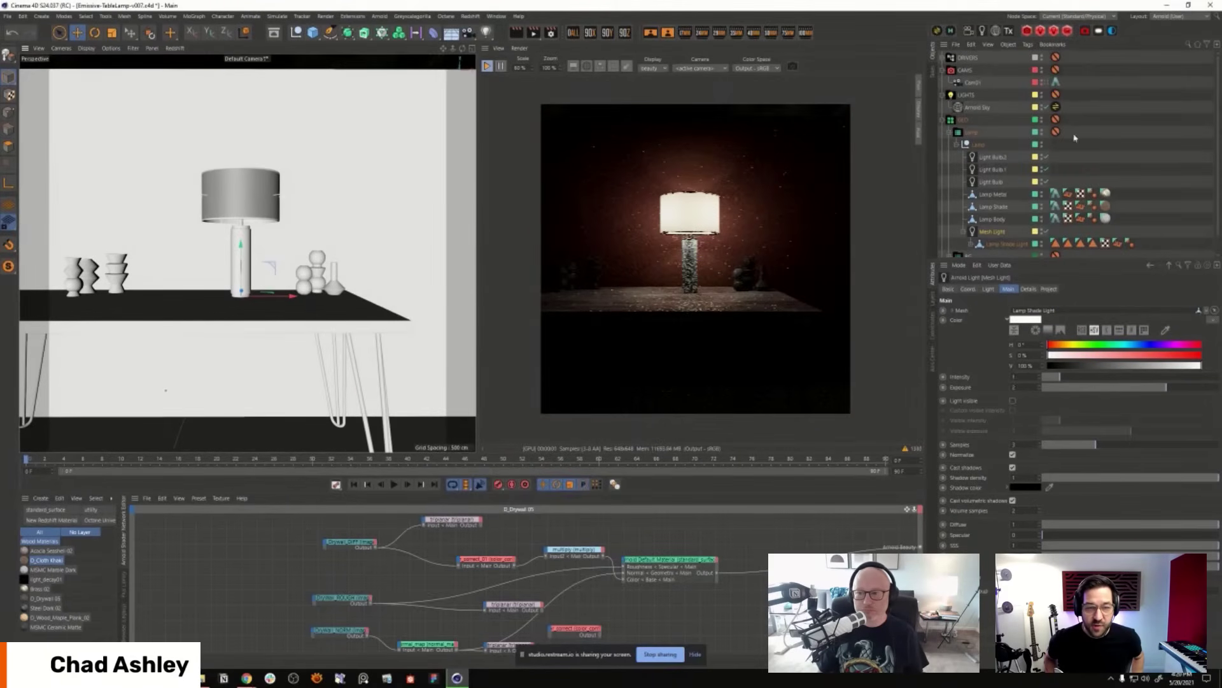
pyautogui.scroll(3, 267, 300)
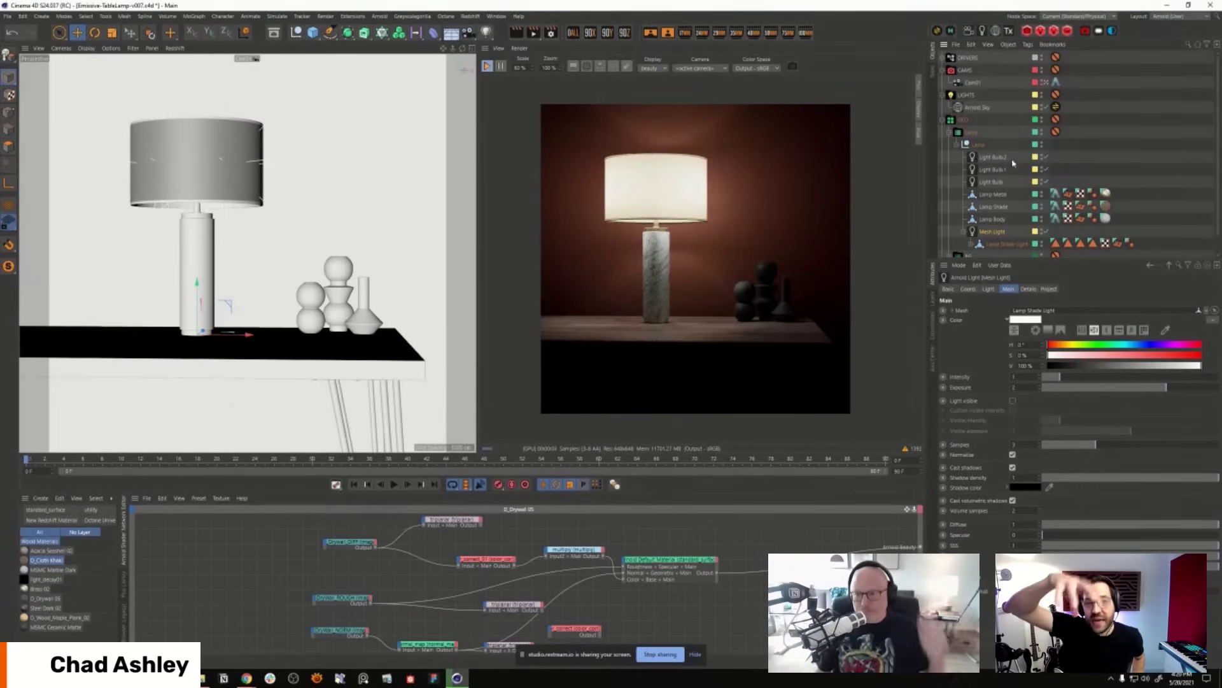
pyautogui.keyDown('shift'); pyautogui.click(997, 179); pyautogui.keyUp('shift')
pyautogui.keyDown('shift'); pyautogui.click(997, 181); pyautogui.keyUp('shift')
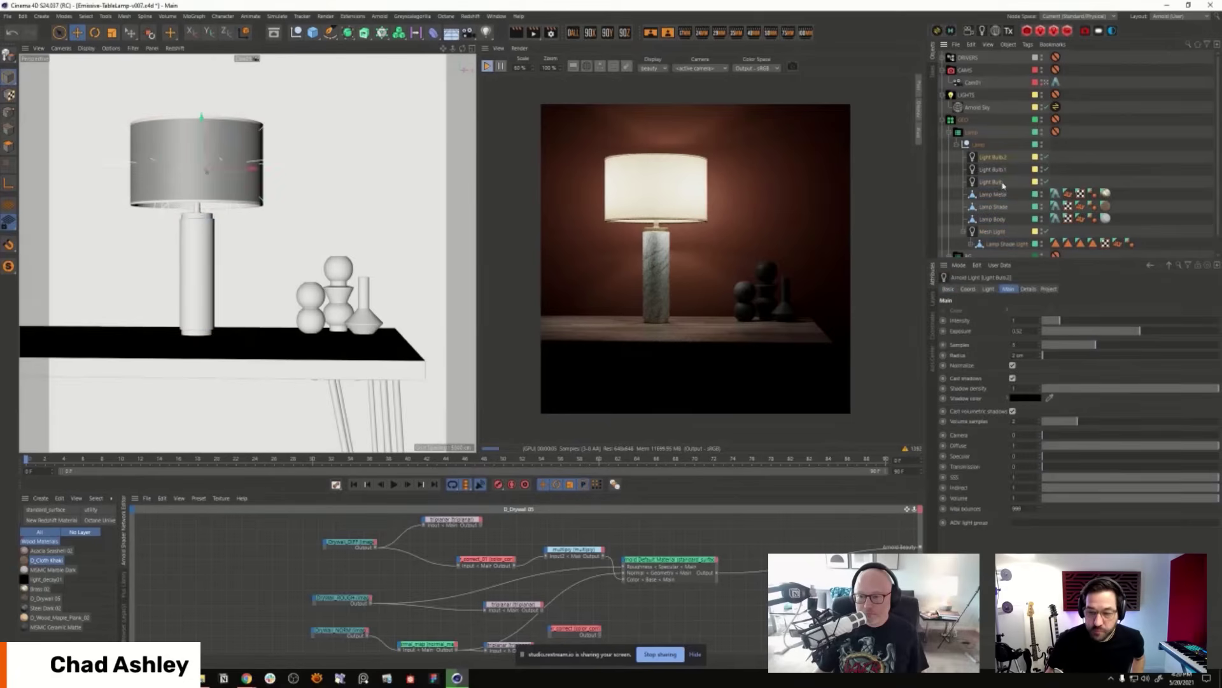
pyautogui.moveTo(1143, 331); pyautogui.dragTo(1122, 347)
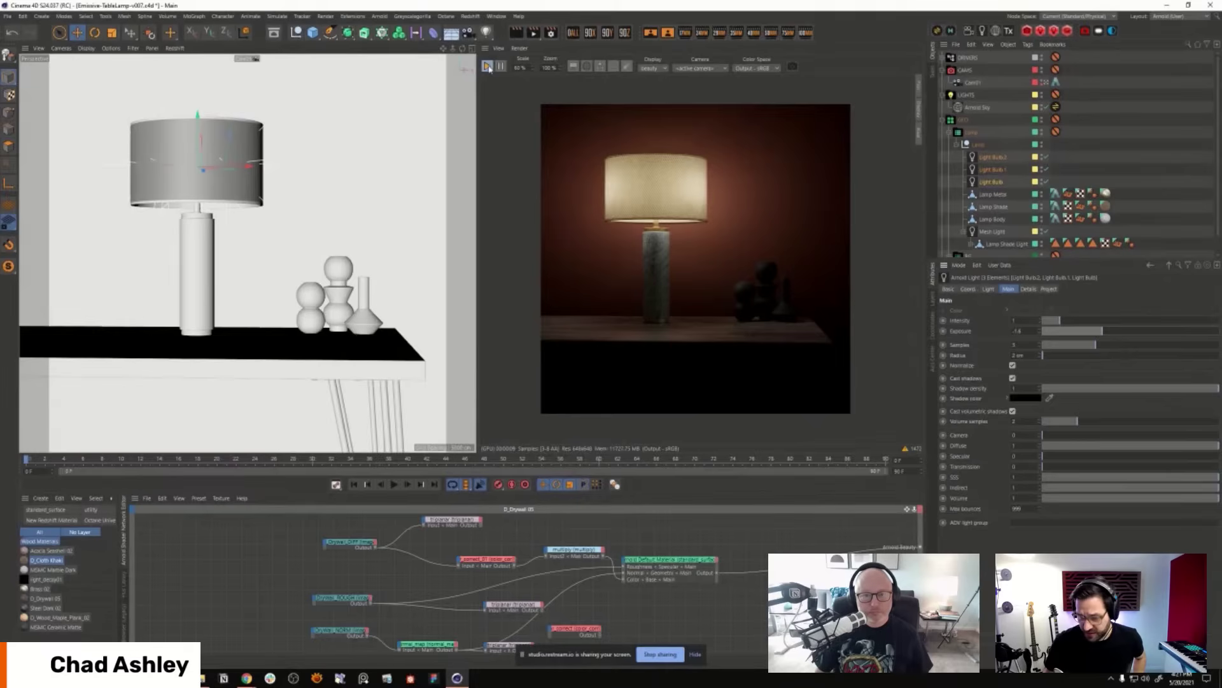
# Step: Stop the interactive render and switch to the open project Emissive-Neon-v001.c4d
pyautogui.click(487, 66)
pyautogui.click(495, 16)
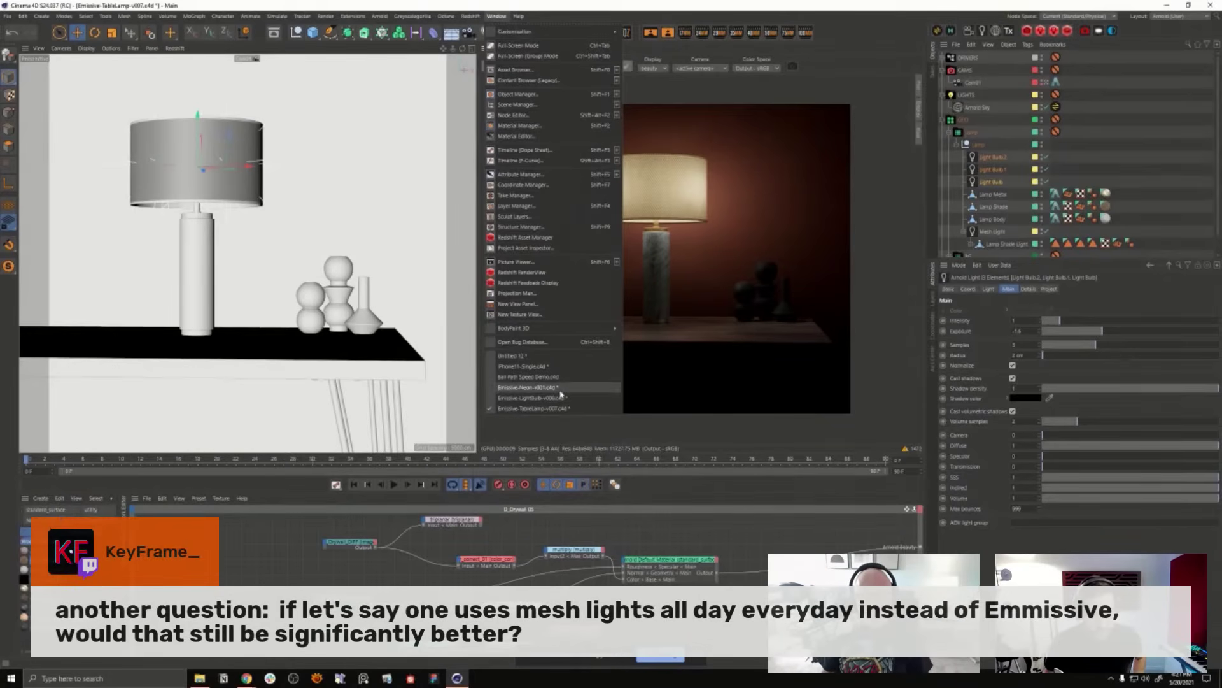
pyautogui.click(686, 376)
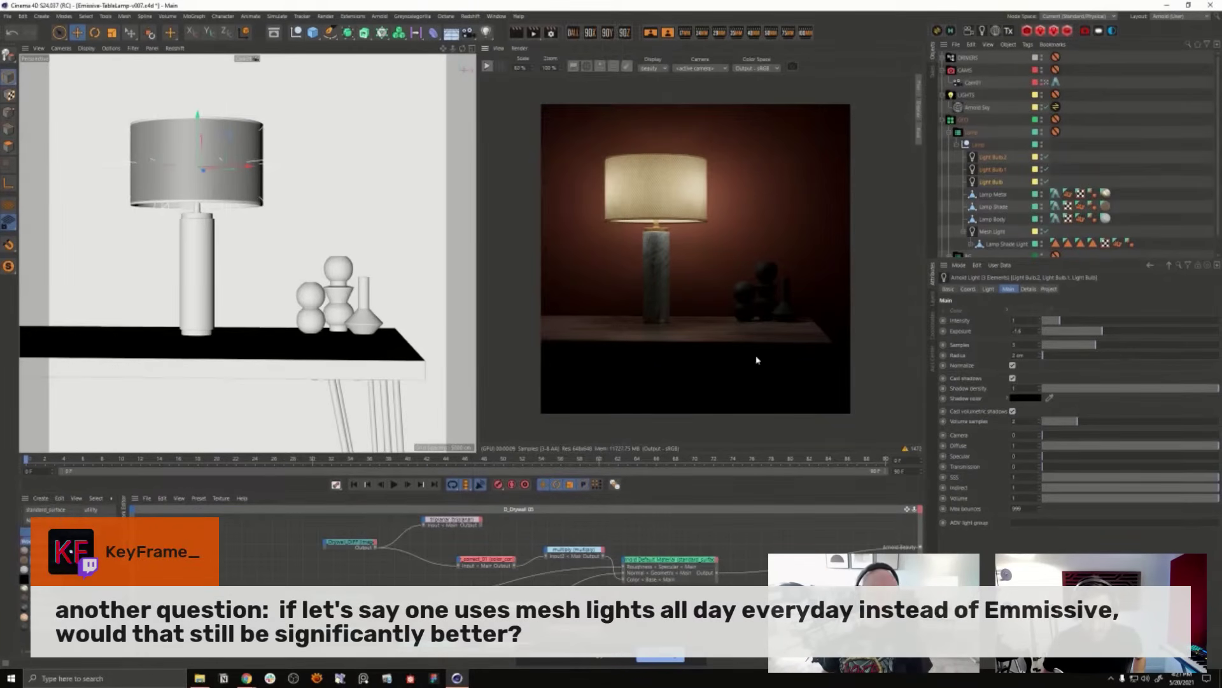
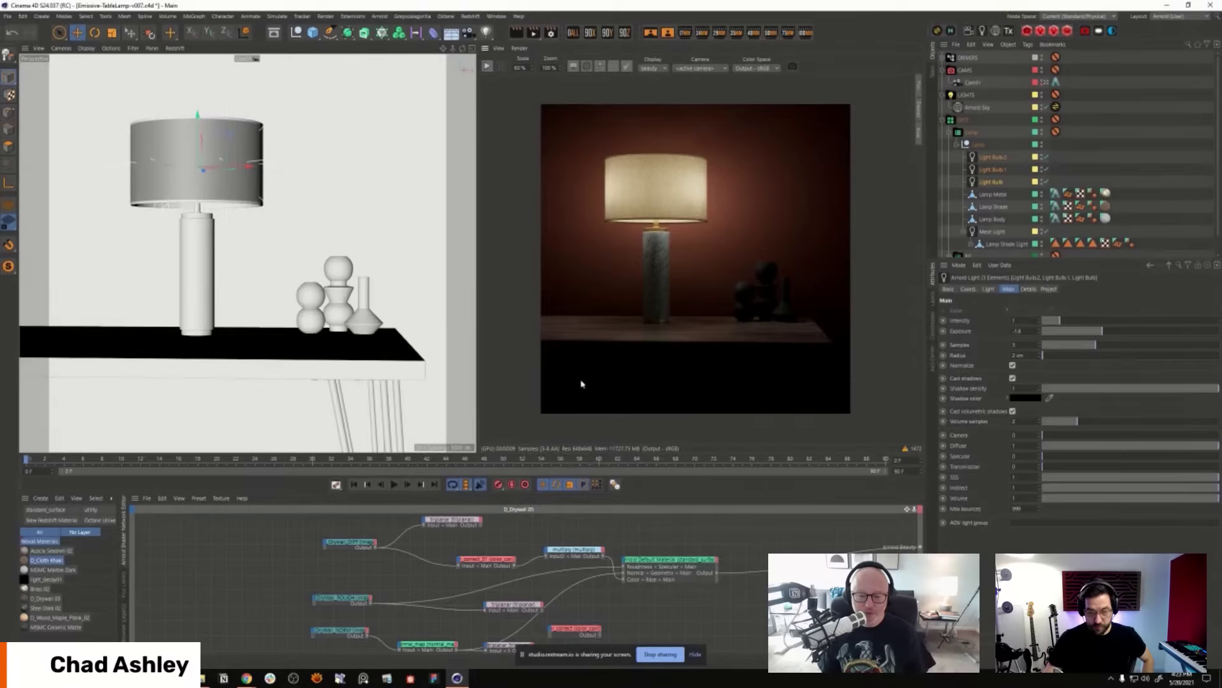
pyautogui.click(497, 16)
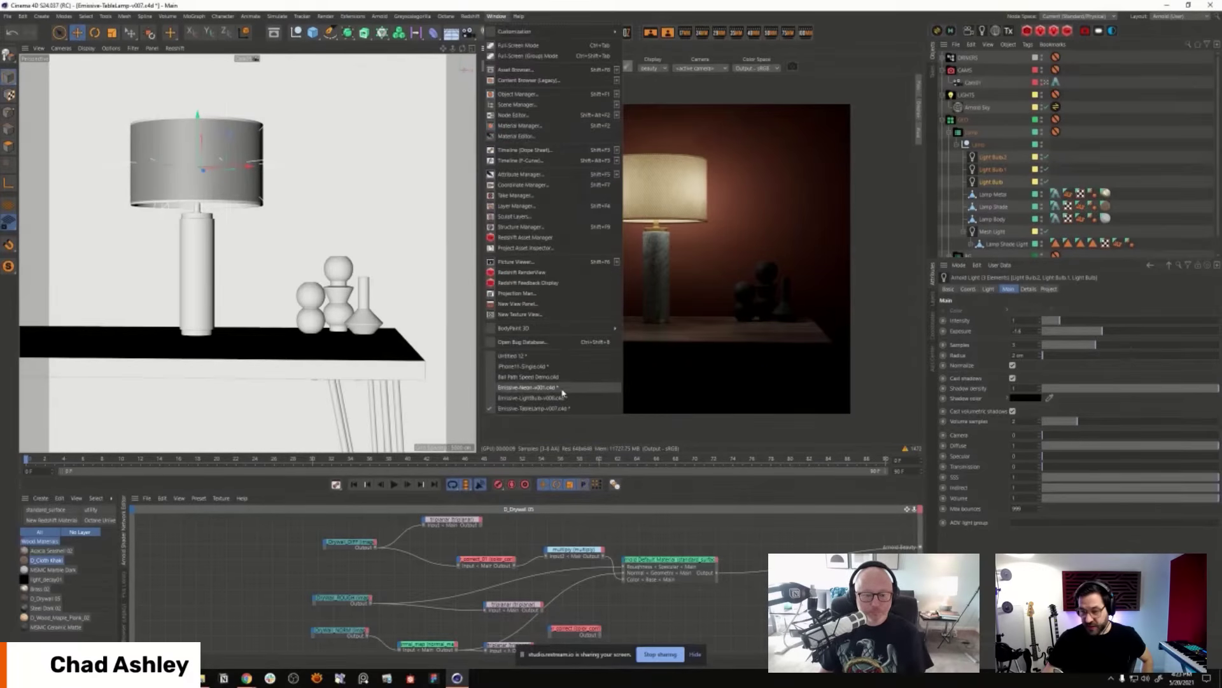
pyautogui.click(891, 354)
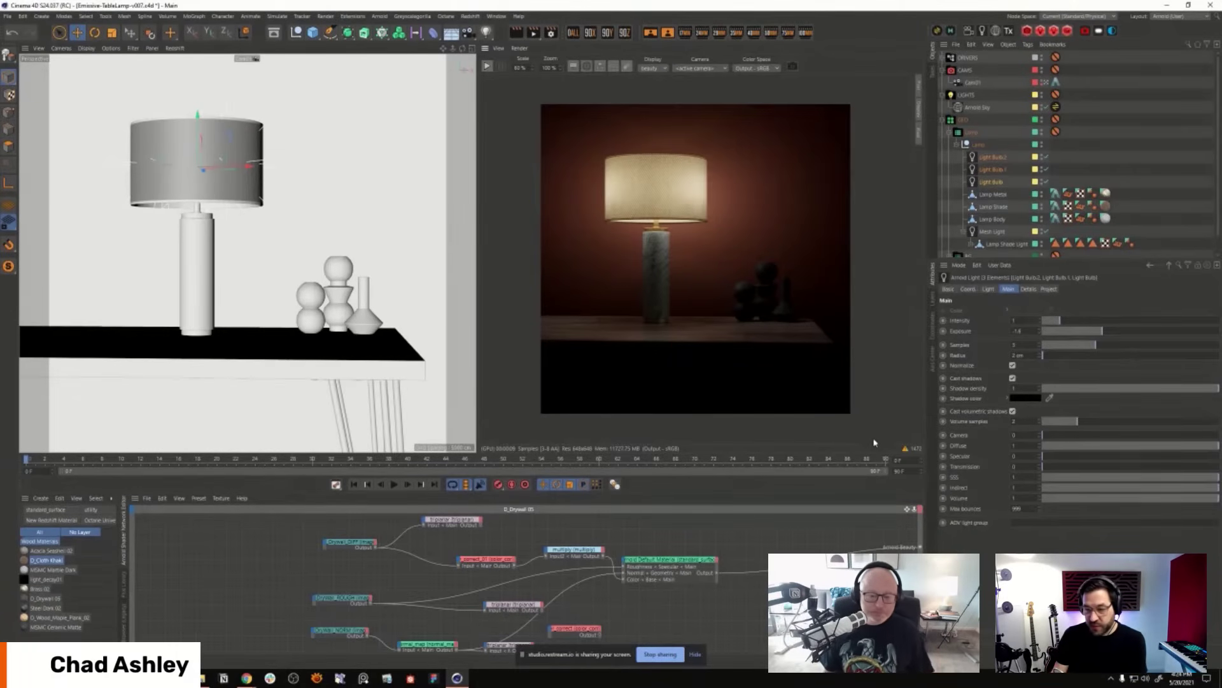
pyautogui.click(496, 16)
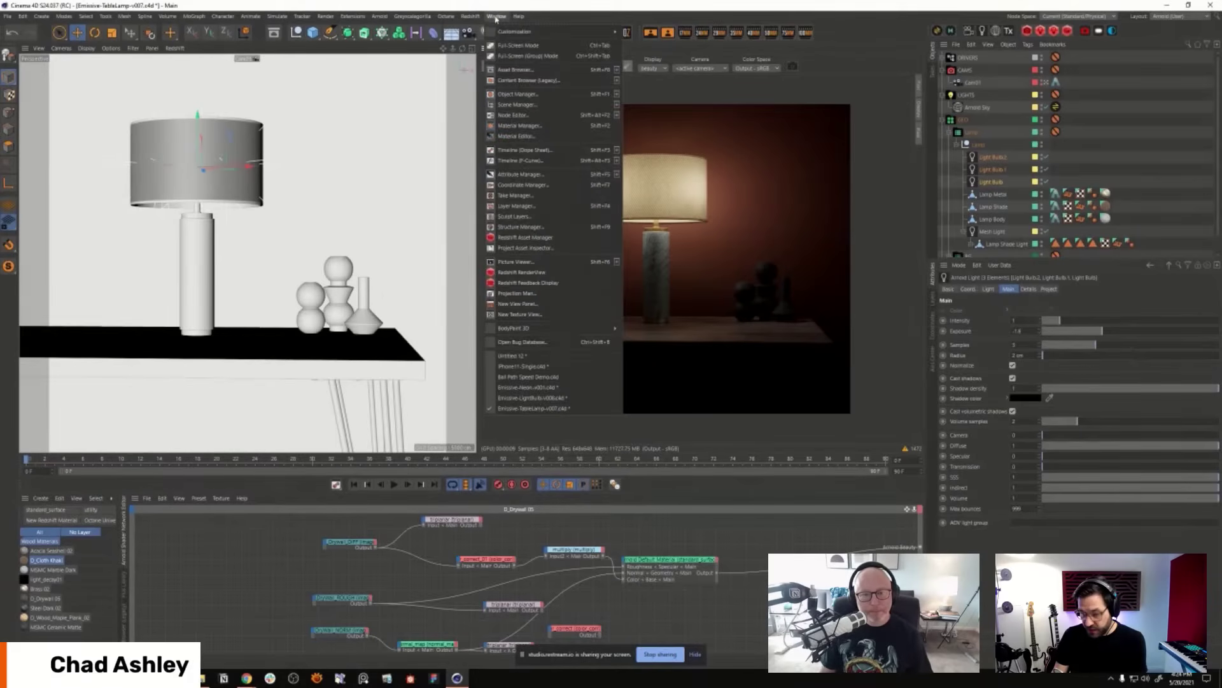
pyautogui.click(567, 390)
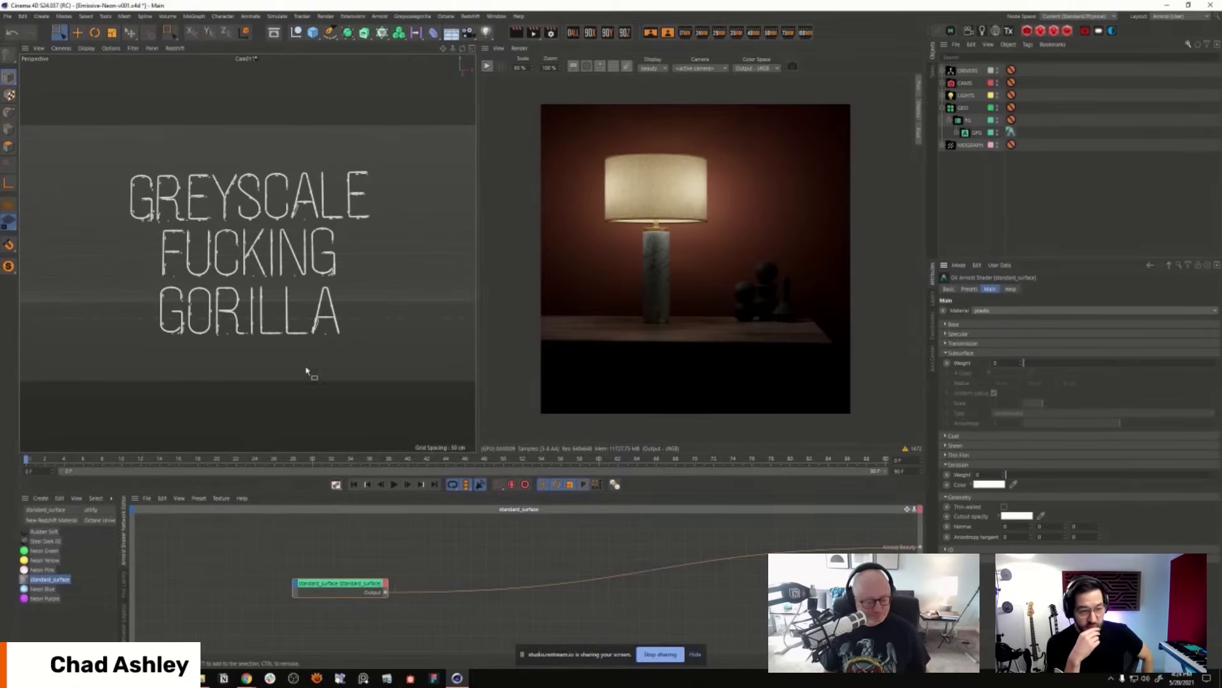
pyautogui.keyDown('alt'); pyautogui.moveTo(304, 332); pyautogui.dragTo(360, 315); pyautogui.keyUp('alt')
pyautogui.scroll(2, 249, 300)
pyautogui.scroll(-1, 250, 300)
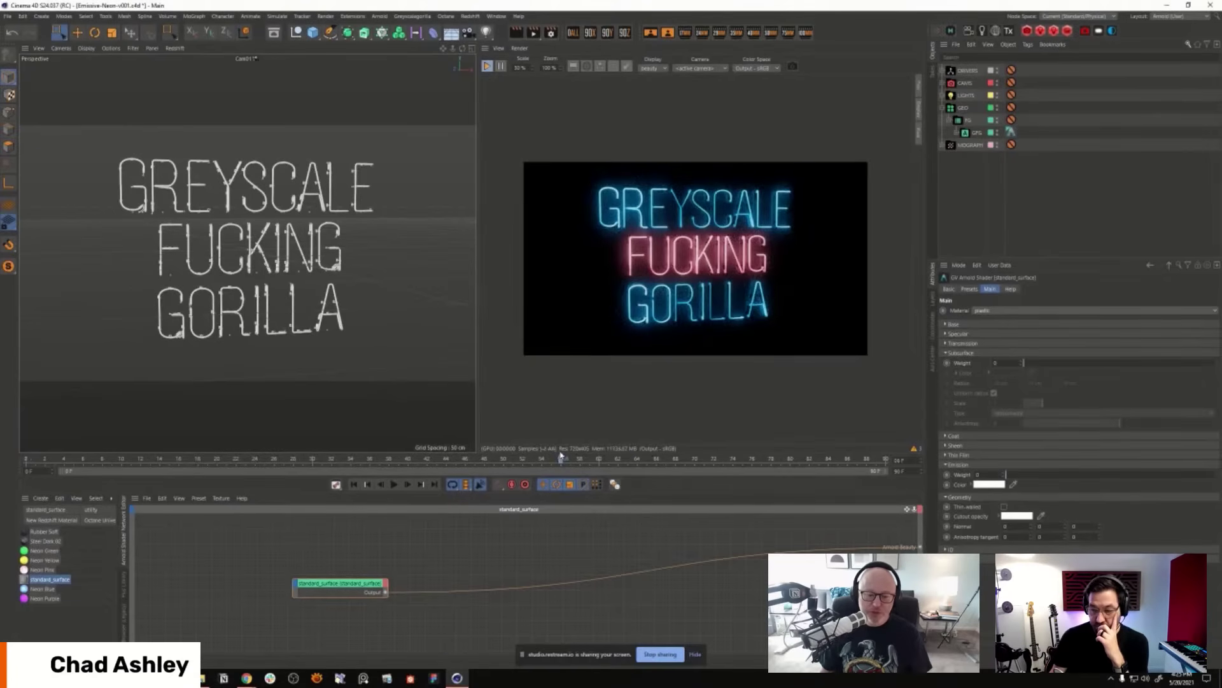
# Step: Give the node editor more height and set the Arnold render view scale to 40%
pyautogui.moveTo(575, 453); pyautogui.dragTo(573, 384)
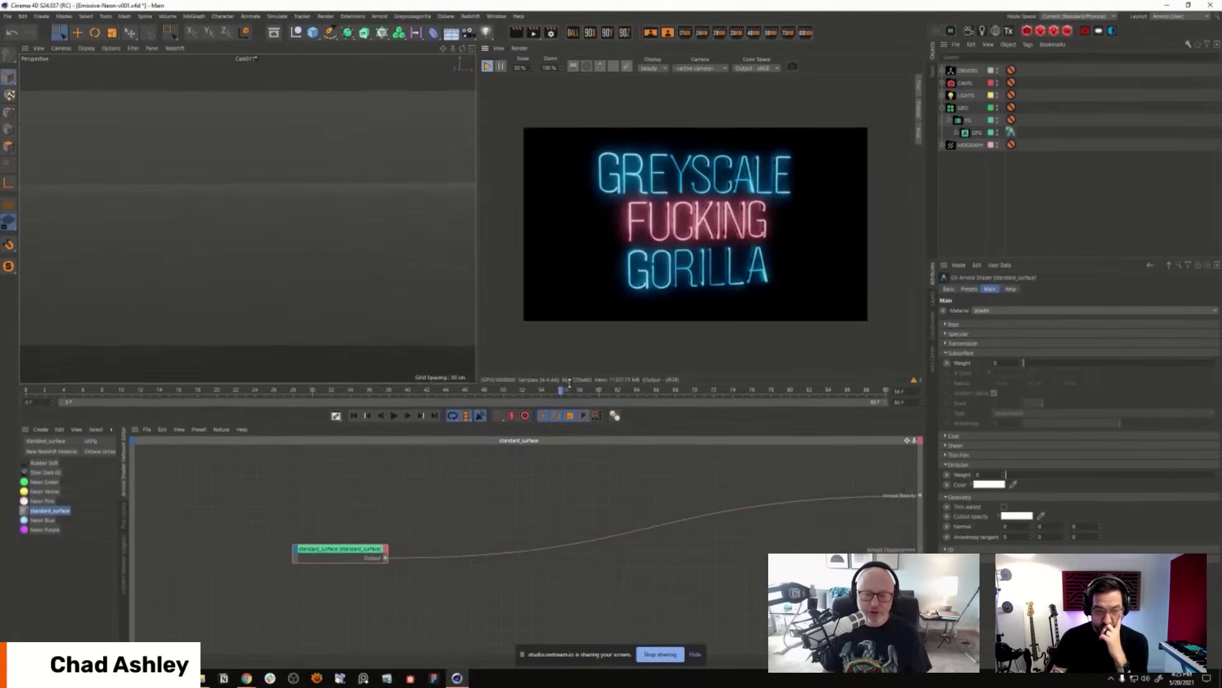
pyautogui.moveTo(526, 70); pyautogui.dragTo(509, 80)
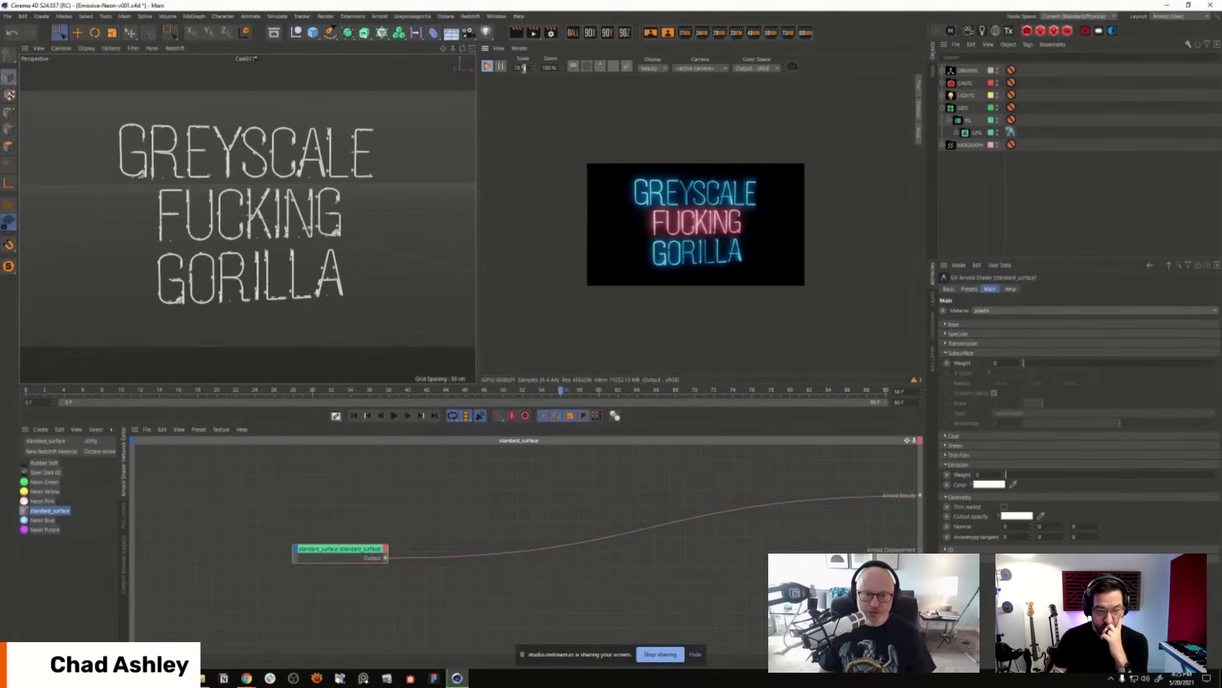
pyautogui.write('0')
pyautogui.press('Return')
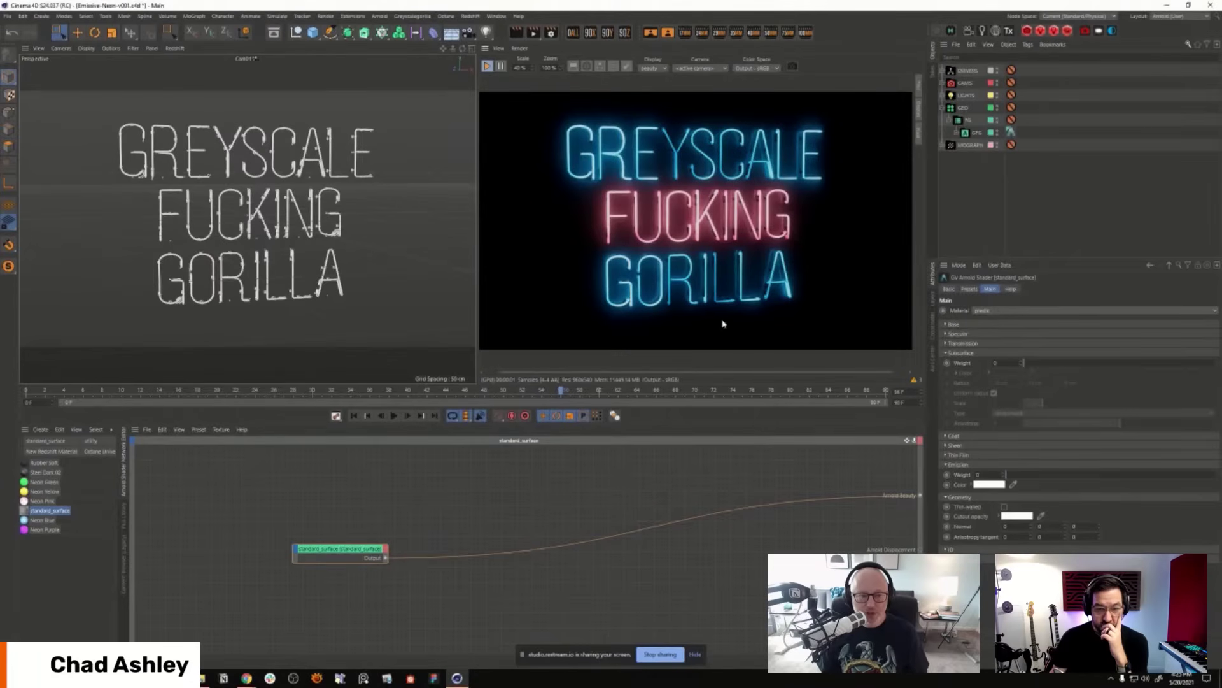
# Step: Examine the neon lettering from oblique angles and close up on the tubes and wall brackets of GORILLA
pyautogui.moveTo(277, 290)
pyautogui.keyDown('alt'); pyautogui.mouseDown()
pyautogui.moveTo(300, 275)
pyautogui.moveTo(281, 271)
pyautogui.mouseUp(); pyautogui.keyUp('alt')
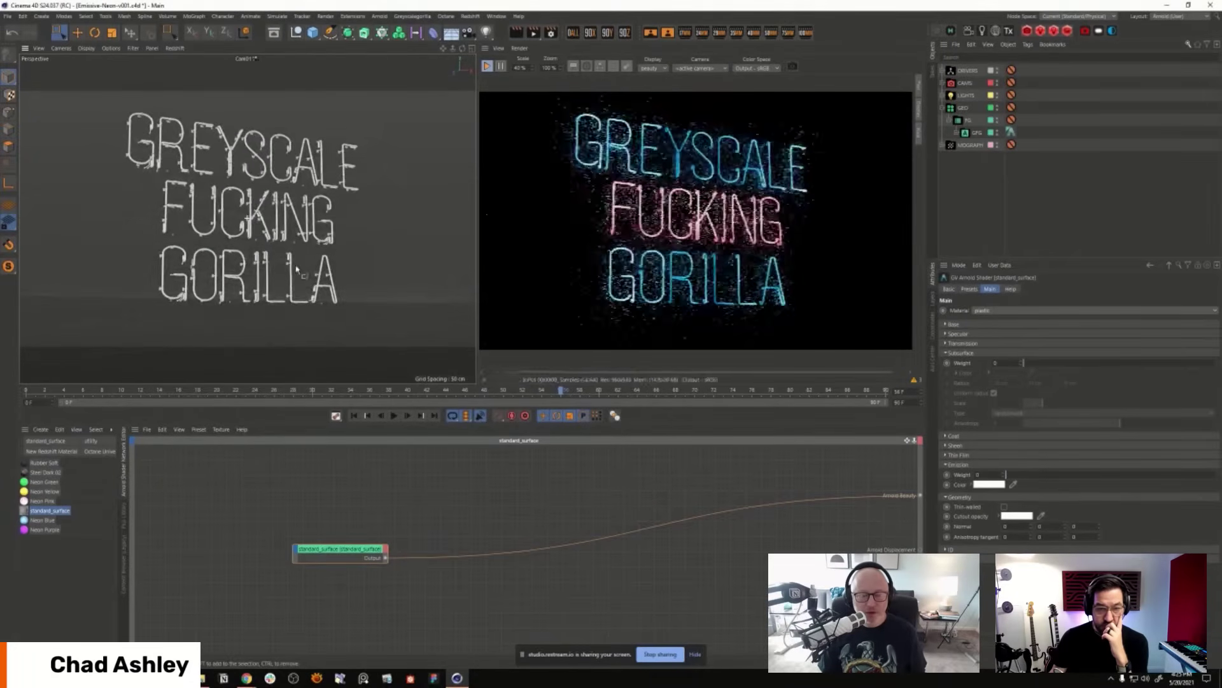
pyautogui.scroll(5, 240, 260)
pyautogui.scroll(5, 240, 260)
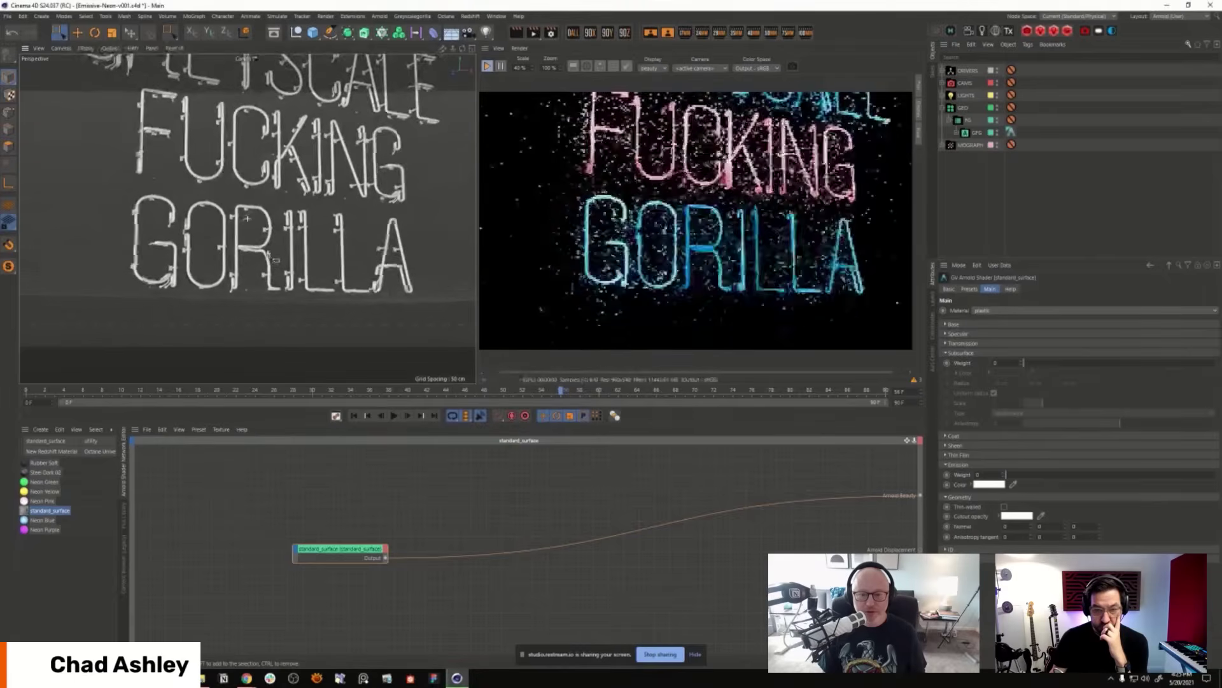
pyautogui.scroll(-6, 267, 251)
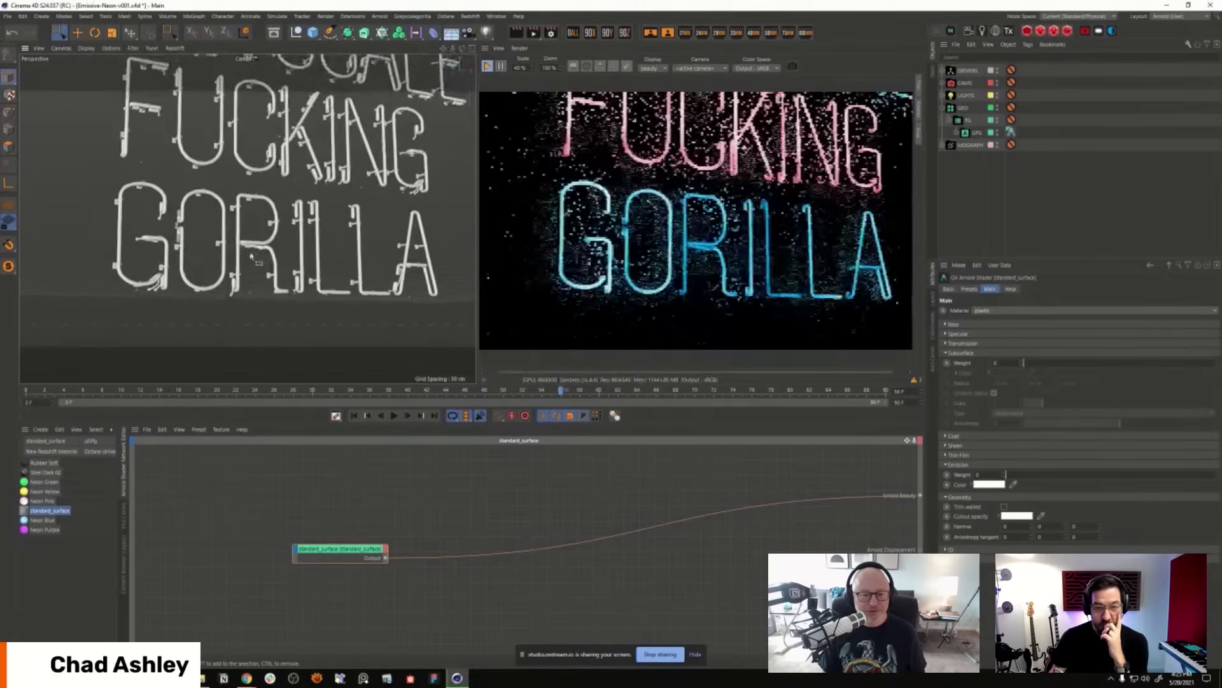
pyautogui.scroll(3, 286, 268)
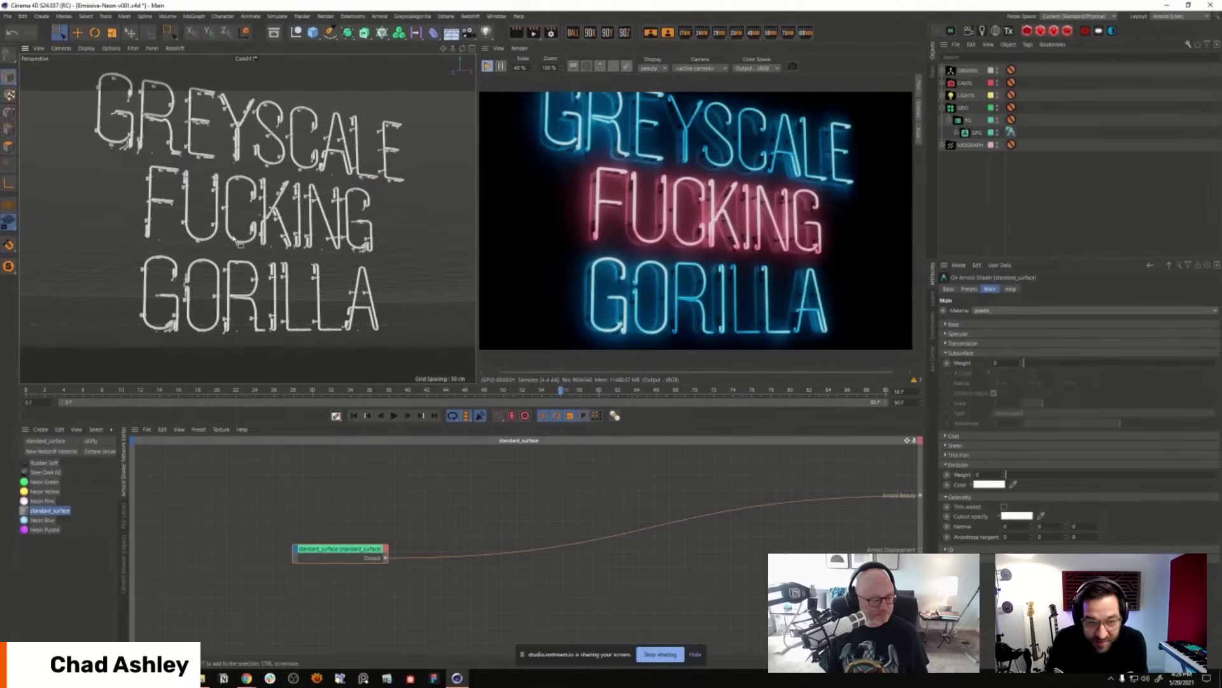
pyautogui.hotkey('ctrl', 'shift', 'z')
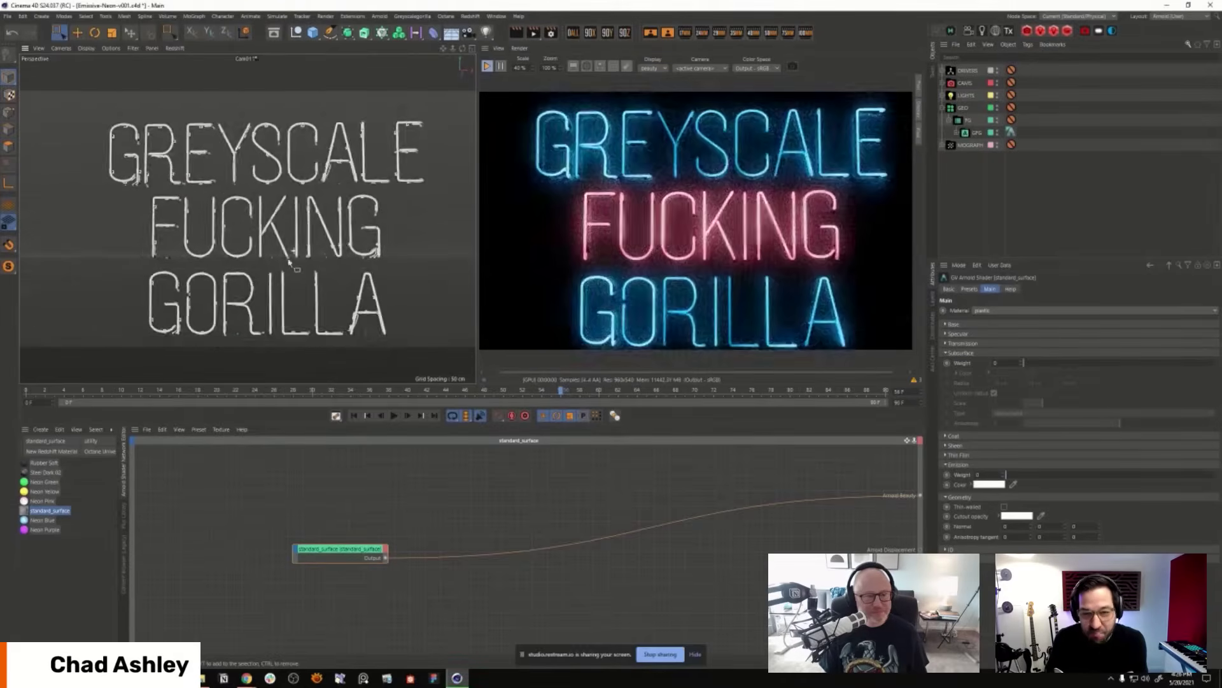
pyautogui.scroll(-5, 289, 262)
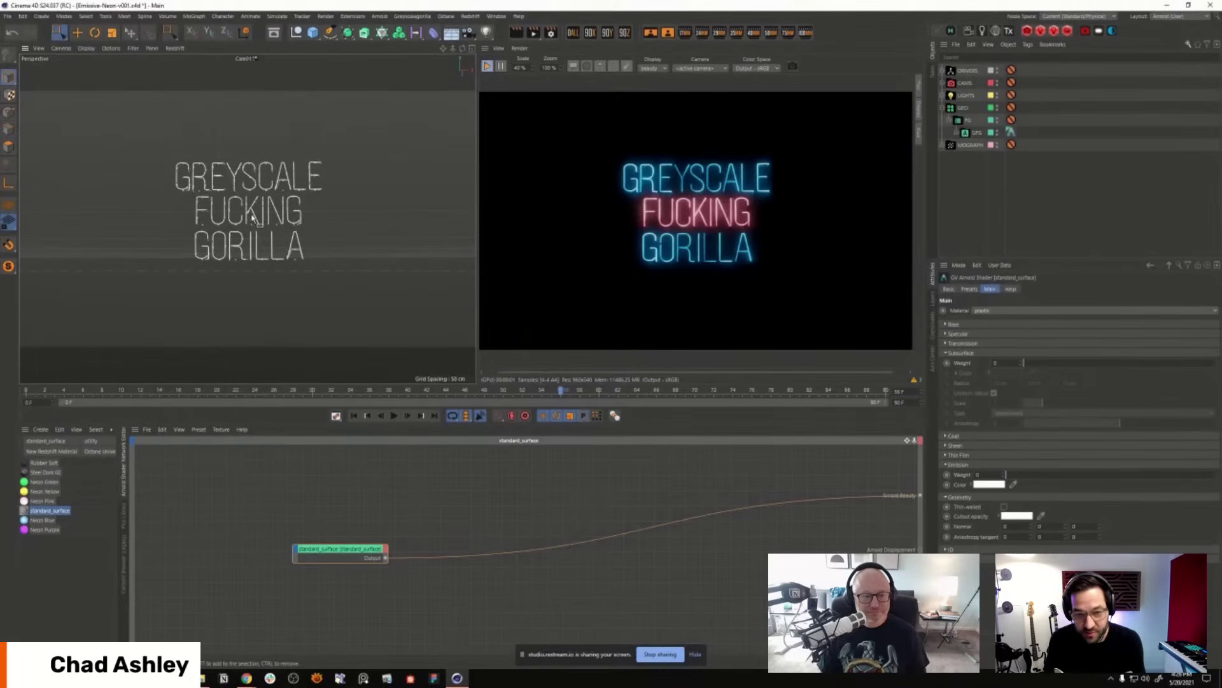
pyautogui.scroll(3, 245, 210)
pyautogui.scroll(8, 245, 210)
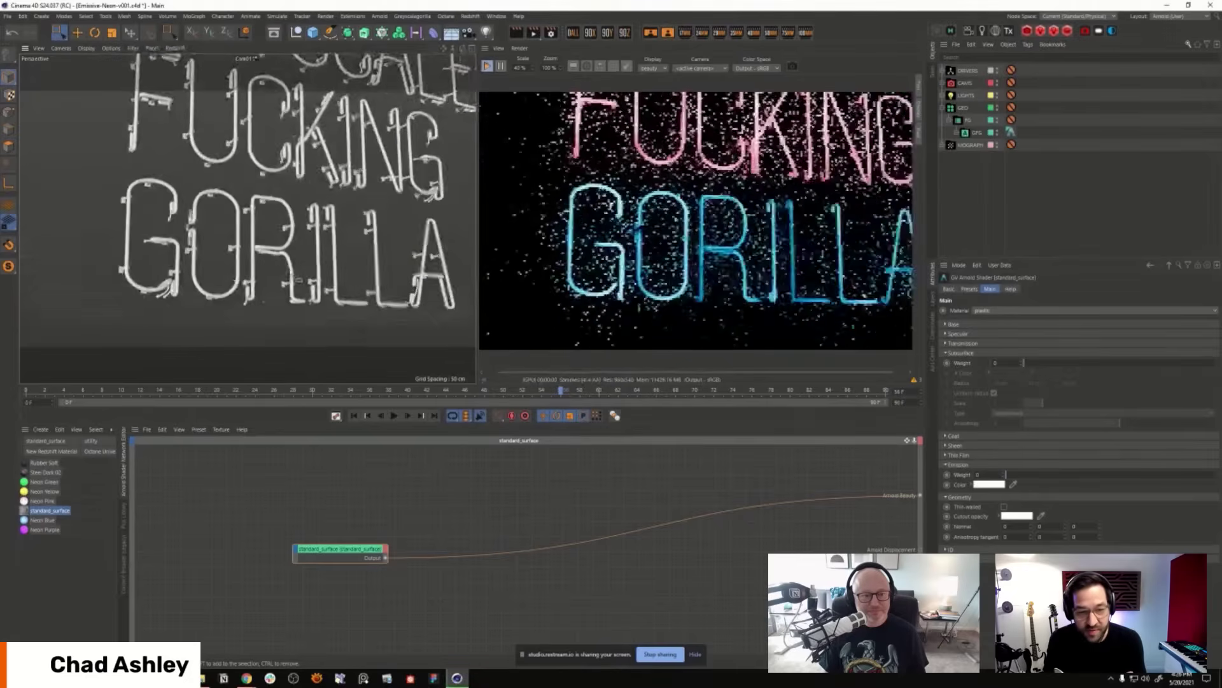
pyautogui.scroll(8, 275, 285)
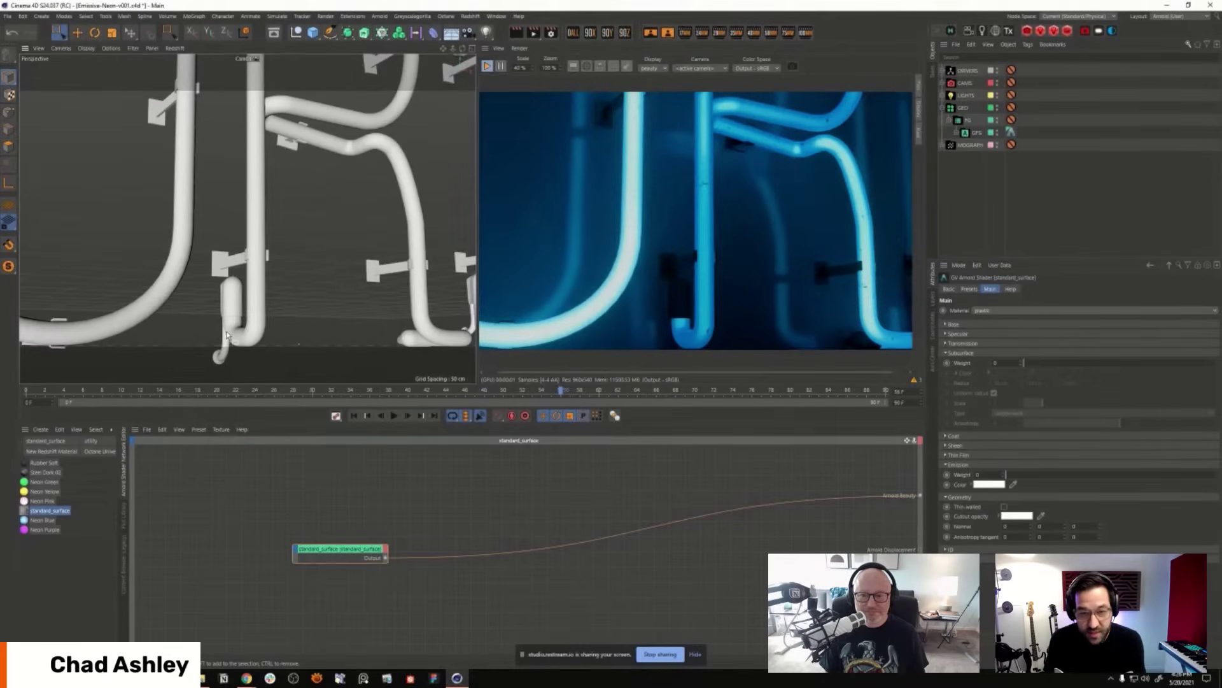
pyautogui.scroll(-5, 284, 245)
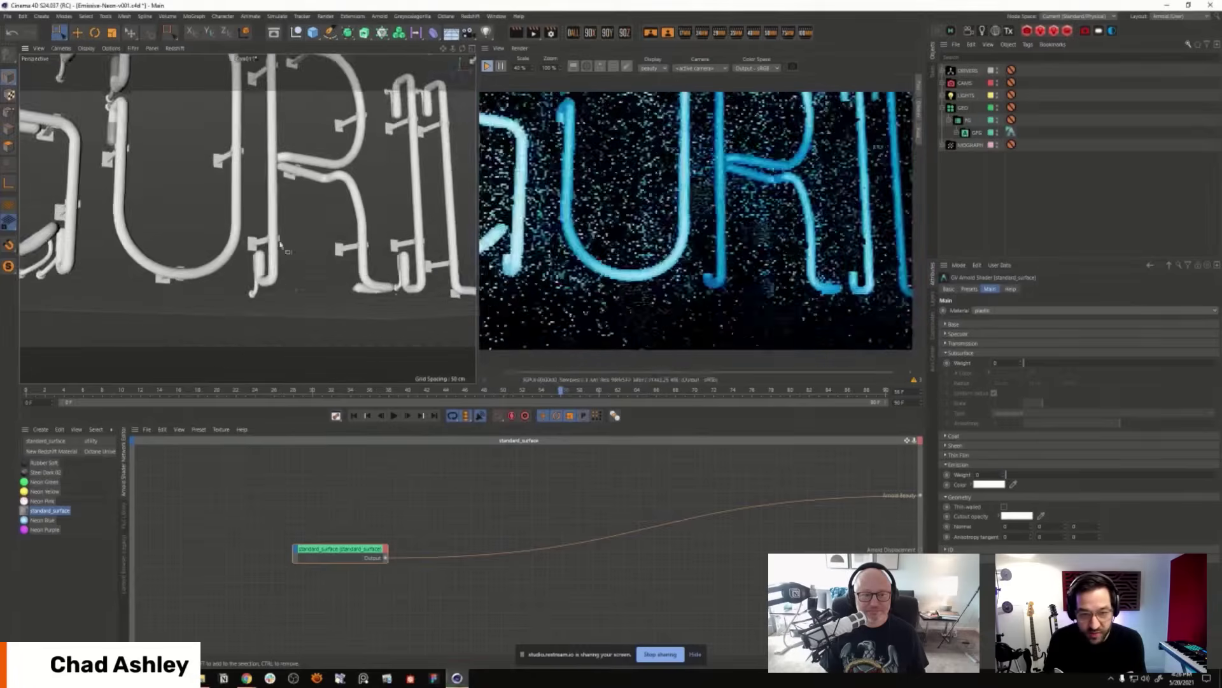
pyautogui.scroll(-10, 281, 245)
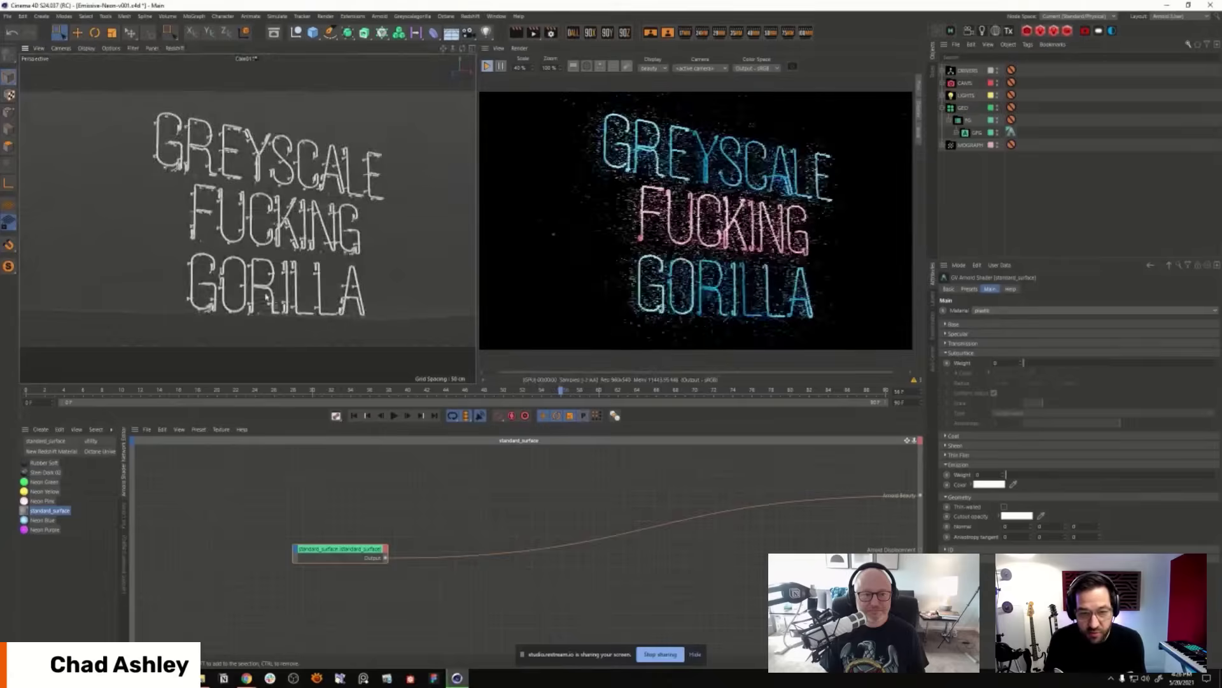
pyautogui.scroll(-5, 267, 298)
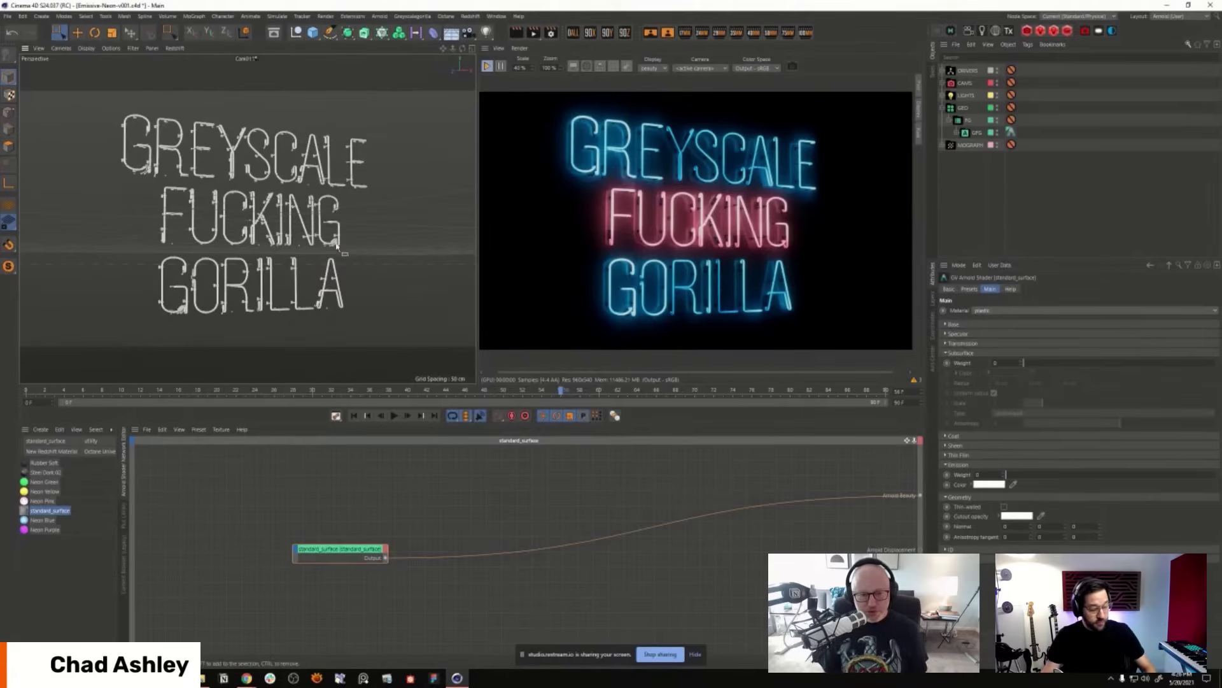
pyautogui.scroll(2, 247, 217)
pyautogui.keyDown('alt'); pyautogui.moveTo(247, 217); pyautogui.dragTo(399, 272); pyautogui.keyUp('alt')
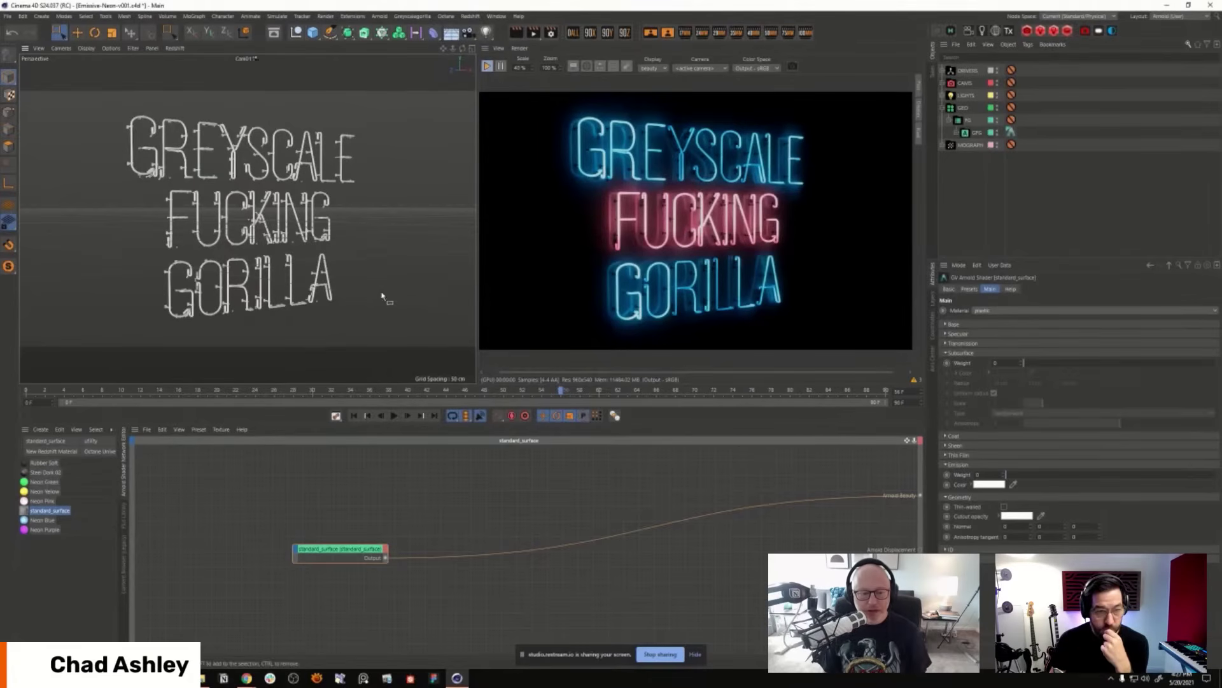
# Step: Set the specular IOR of the standard_surface material to 1.5 and its specular roughness to 0.04
pyautogui.click(57, 511)
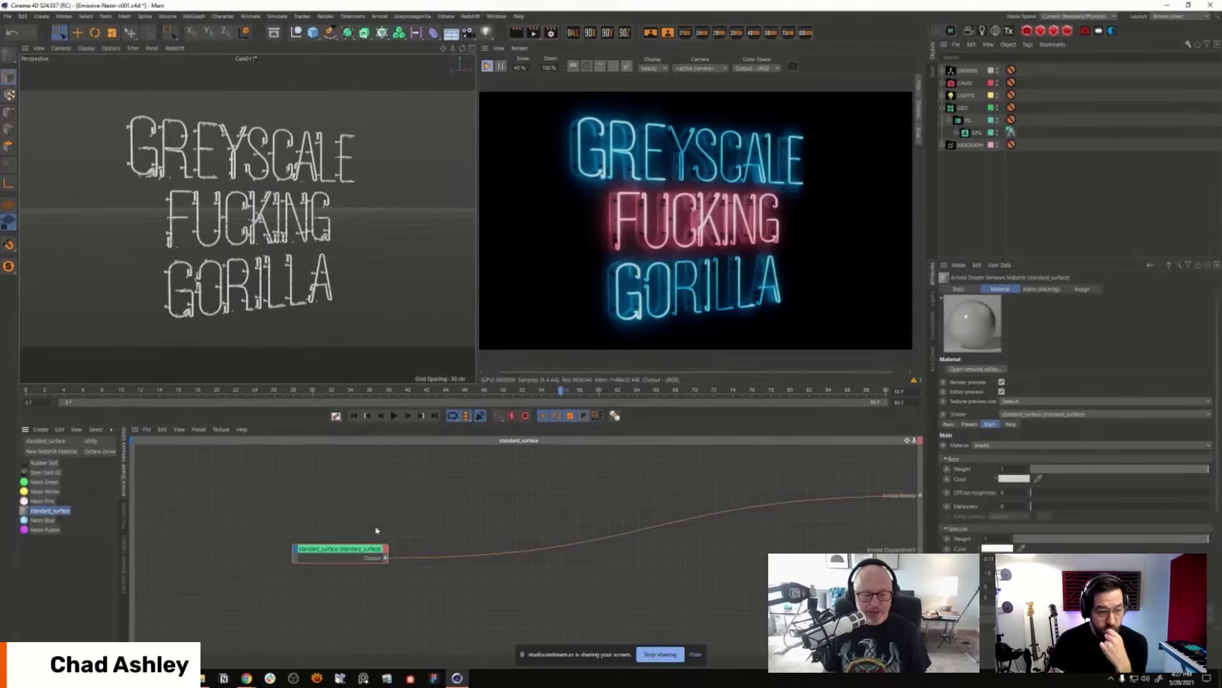
pyautogui.click(356, 549)
pyautogui.moveTo(356, 549); pyautogui.dragTo(469, 508)
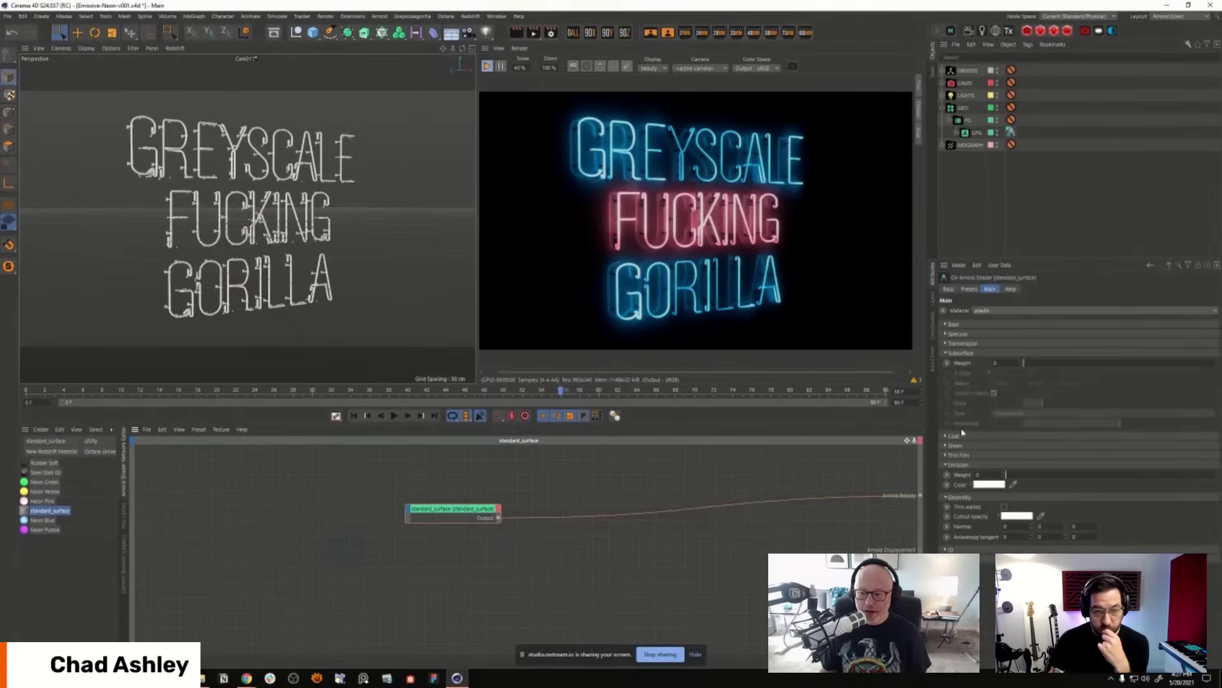
pyautogui.click(972, 334)
pyautogui.click(987, 378)
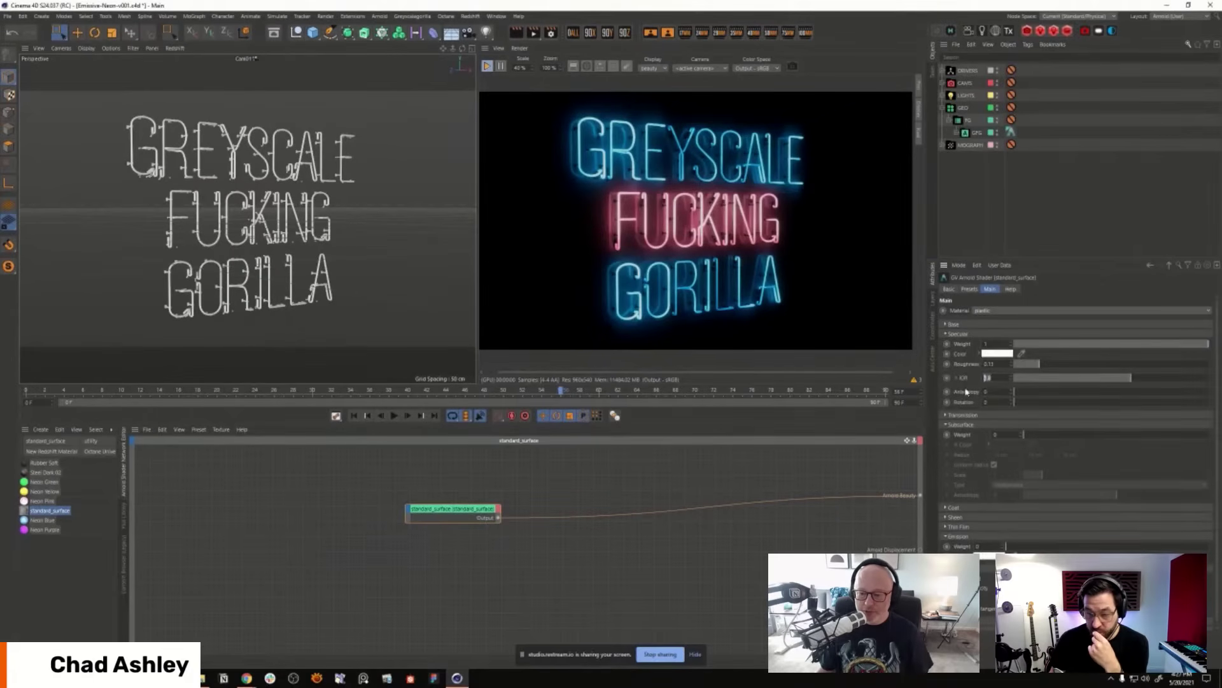
pyautogui.write('1.5')
pyautogui.press('Return')
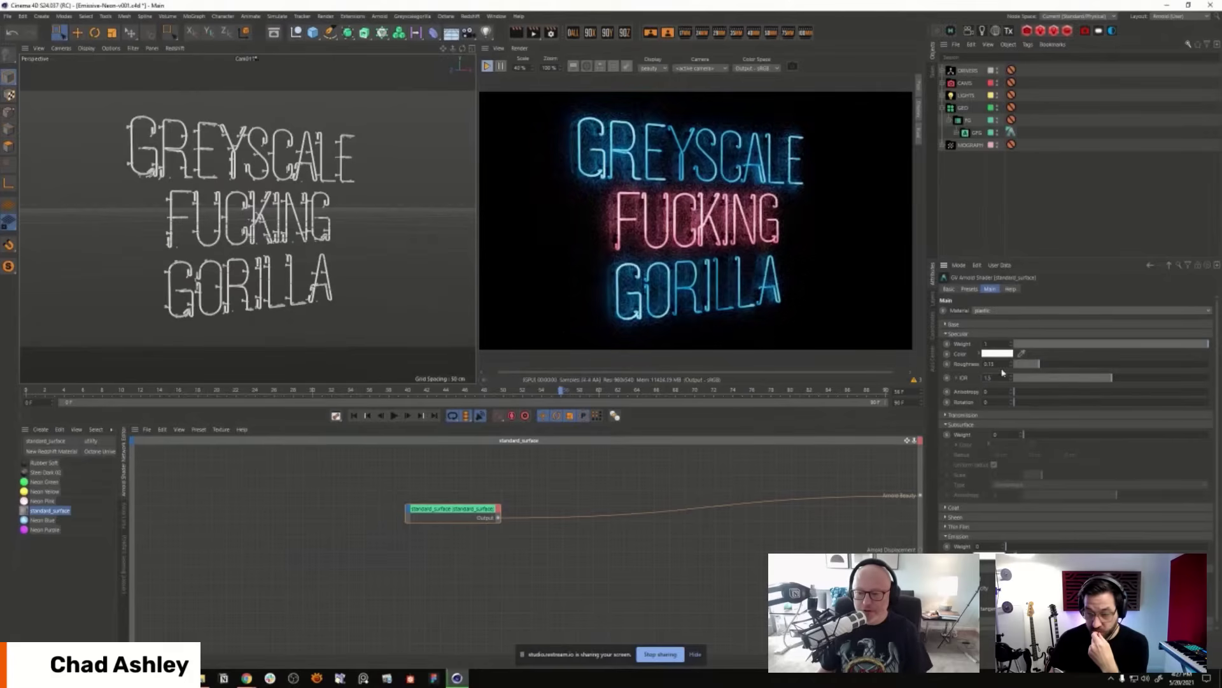
pyautogui.moveTo(1032, 368); pyautogui.dragTo(1018, 363)
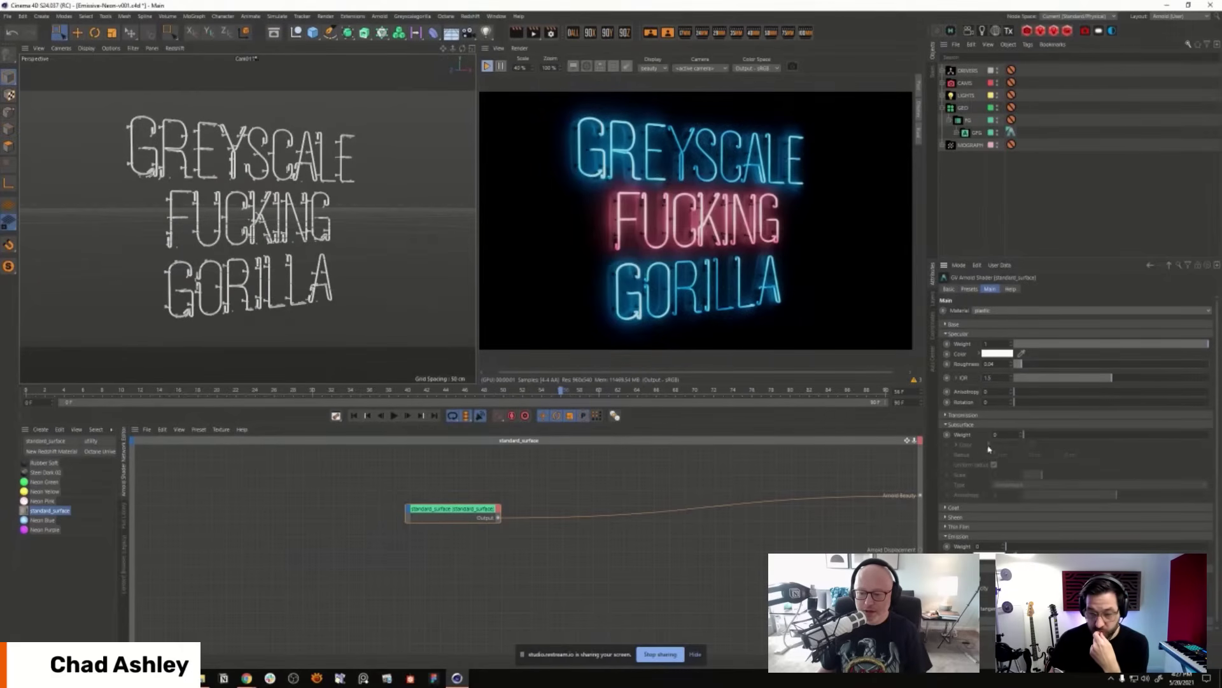
# Step: Reduce the standard_surface specular weight to 0.17 and brighten its base color to a value of 92%
pyautogui.click(979, 324)
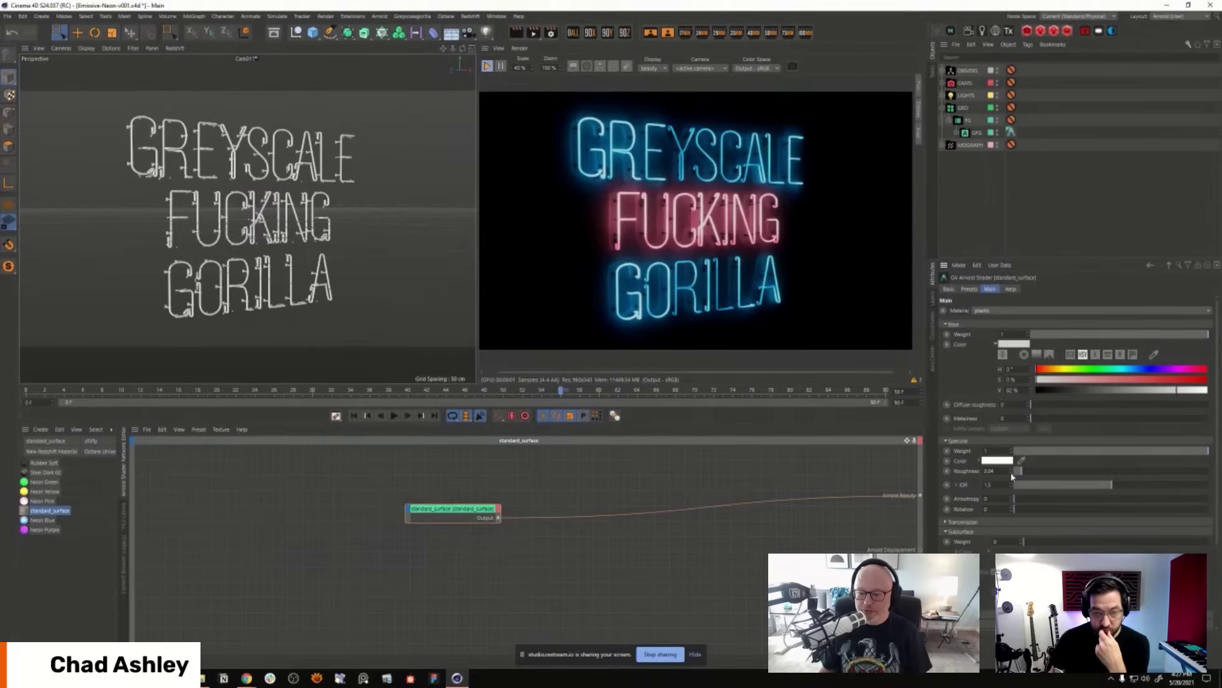
pyautogui.click(1050, 451)
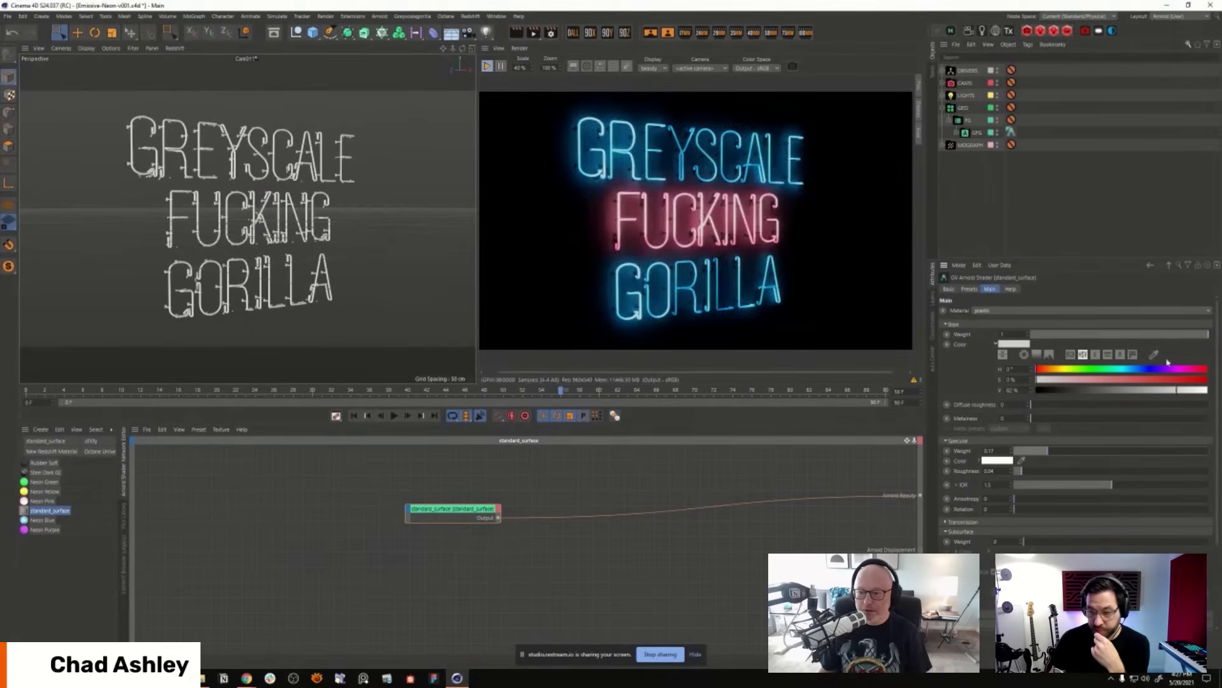
pyautogui.moveTo(1186, 395); pyautogui.dragTo(1195, 390)
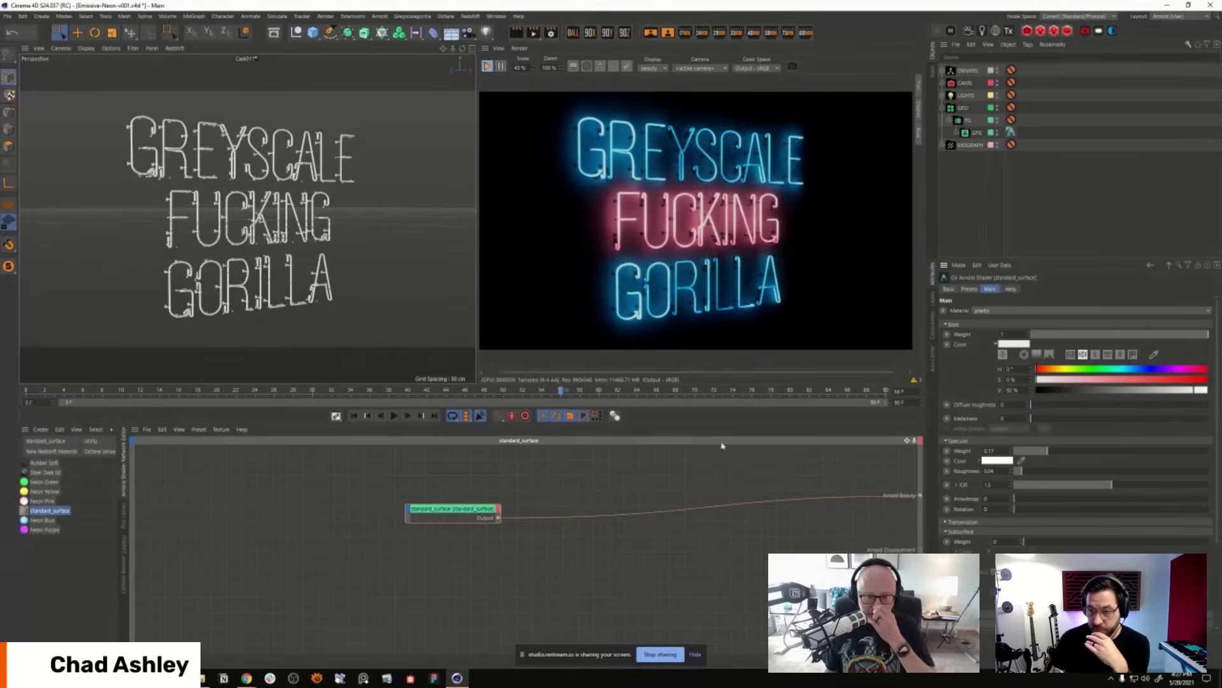
# Step: Check the render view's imagers and enable adaptive sampling in the Arnold render settings
pyautogui.click(920, 87)
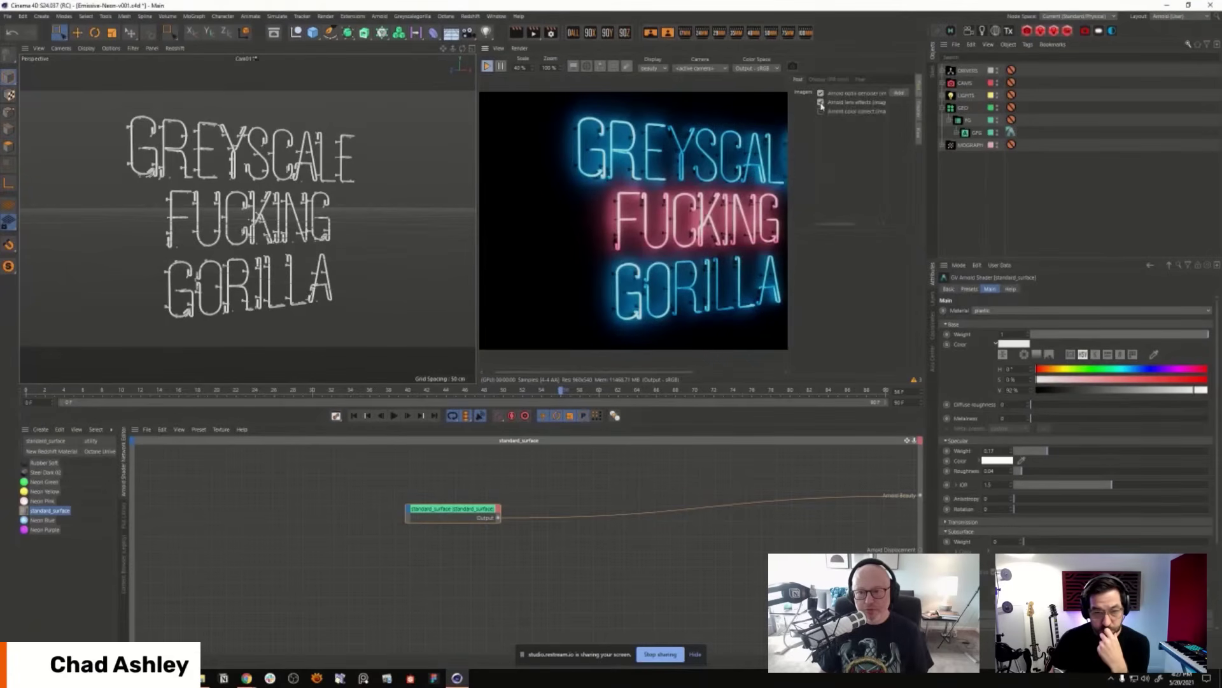
pyautogui.click(920, 88)
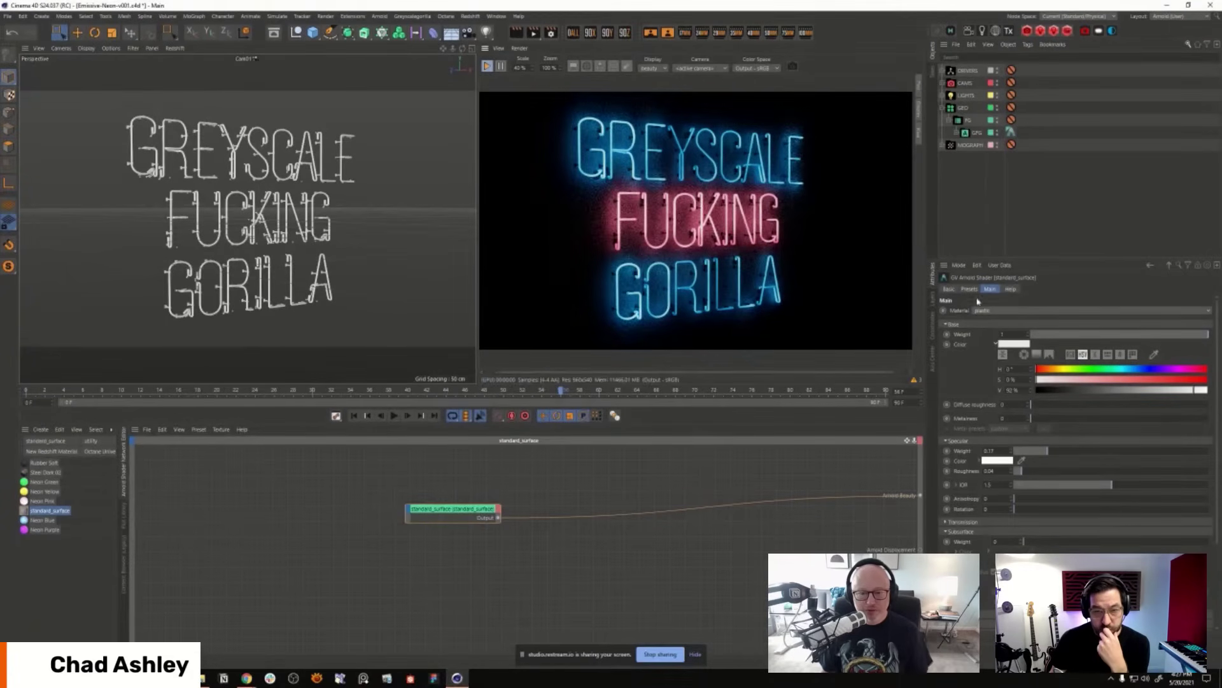
pyautogui.hotkey('ctrl', 'b')
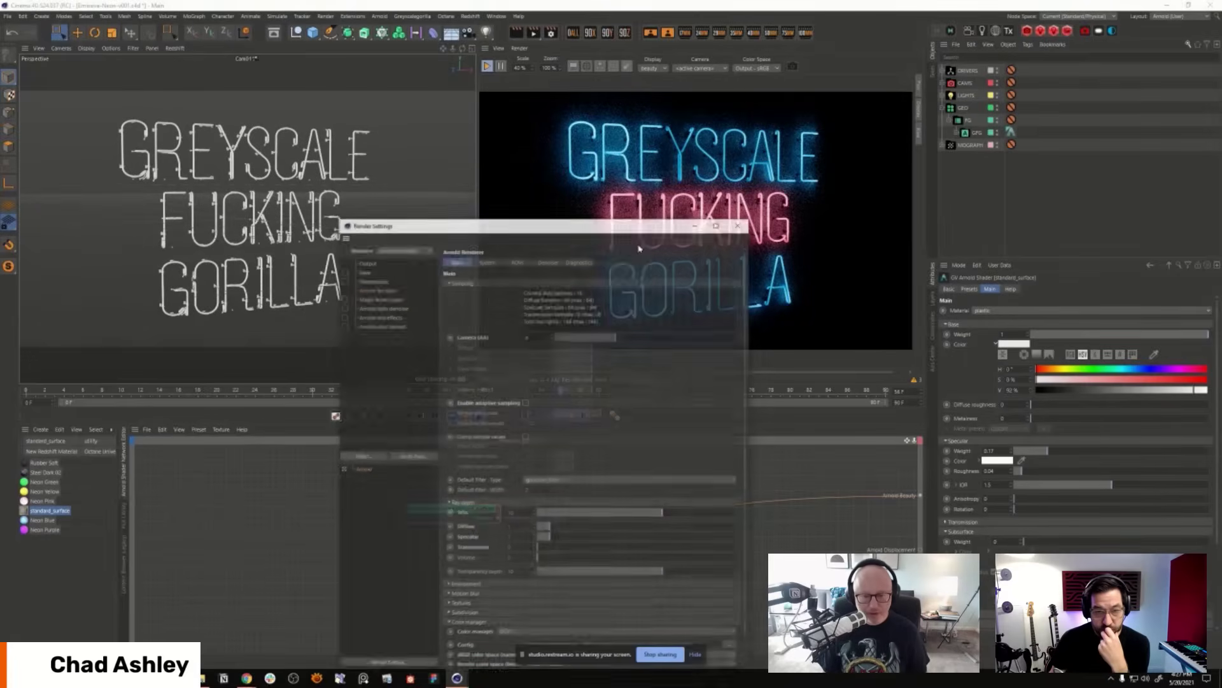
pyautogui.click(526, 402)
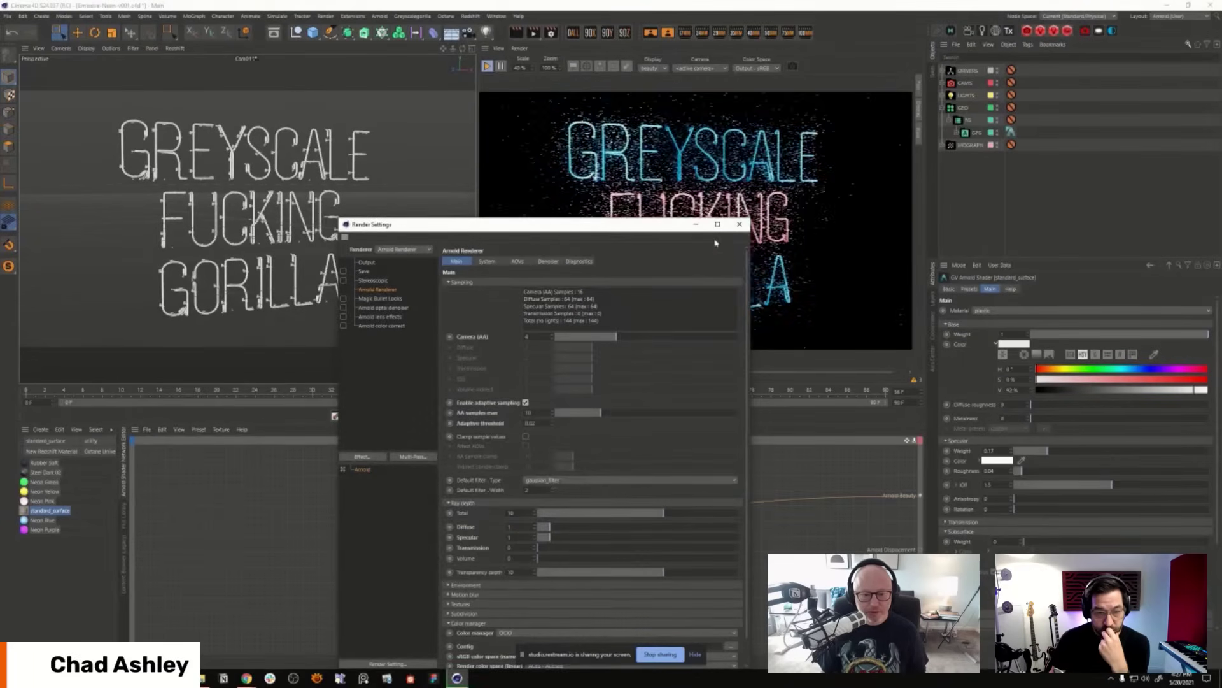
pyautogui.click(740, 224)
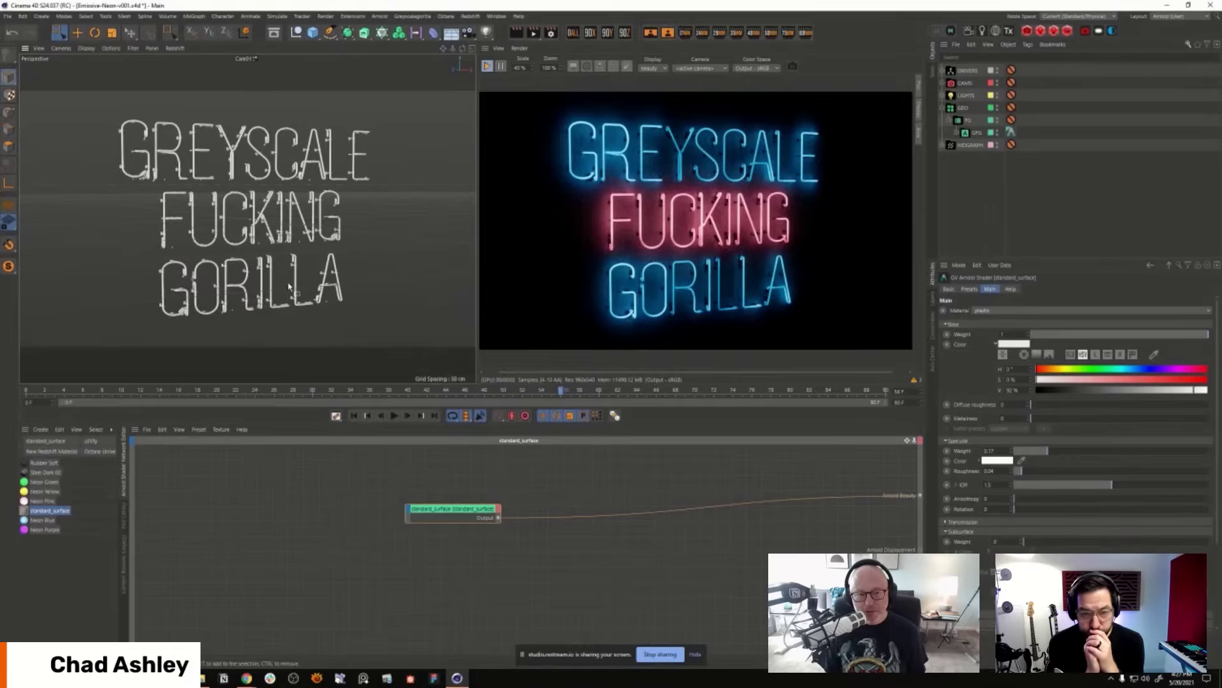
# Step: Add a Plane object, lower it to the base of the GORILLA line as a floor, and widen the render view
pyautogui.keyDown('alt'); pyautogui.moveTo(281, 284); pyautogui.dragTo(297, 291); pyautogui.keyUp('alt')
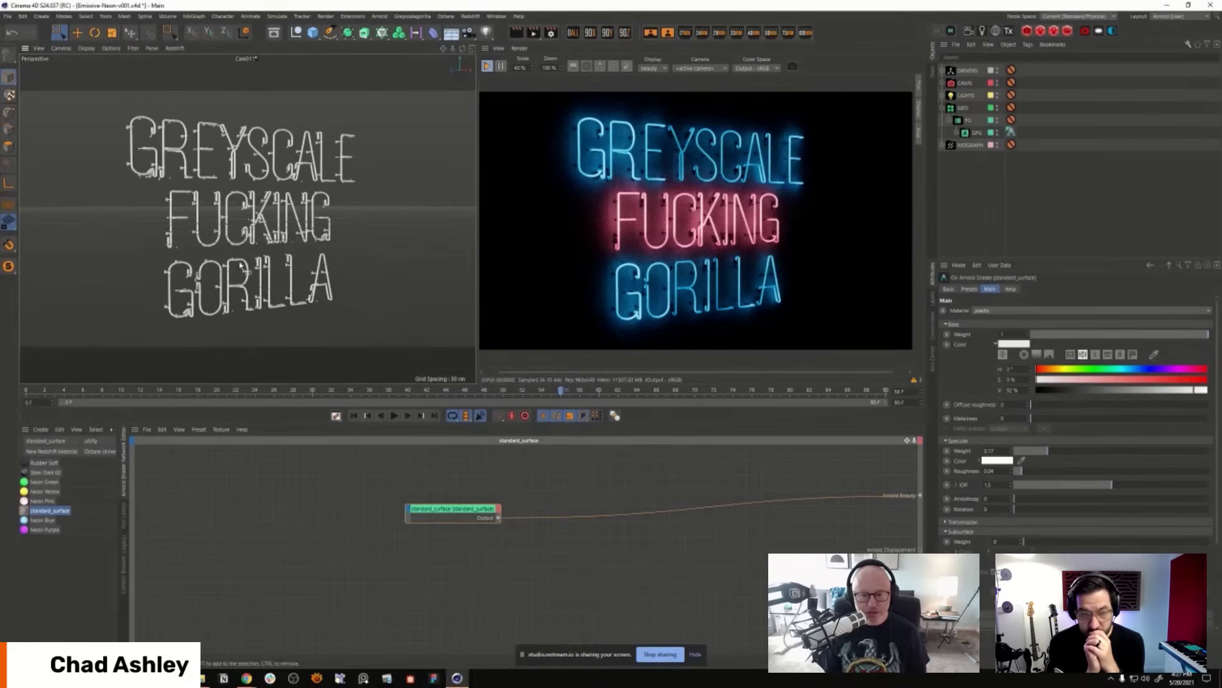
pyautogui.hotkey('ctrl', 'shift', 'z')
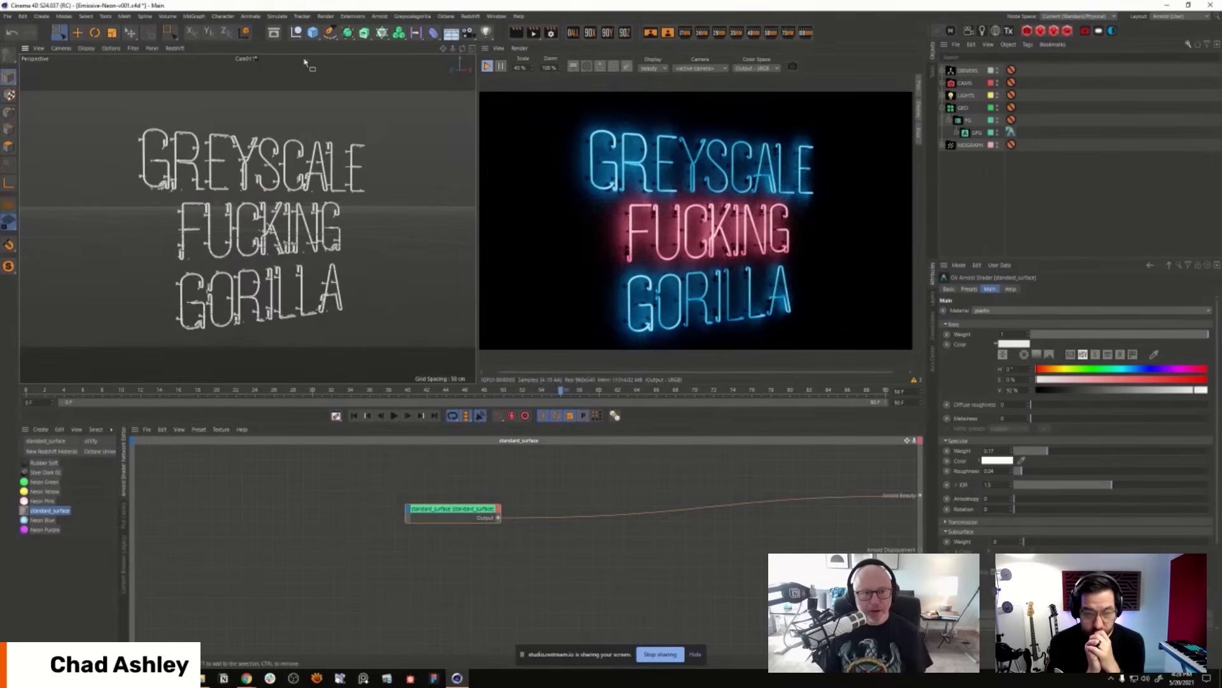
pyautogui.moveTo(312, 32); pyautogui.dragTo(357, 56)
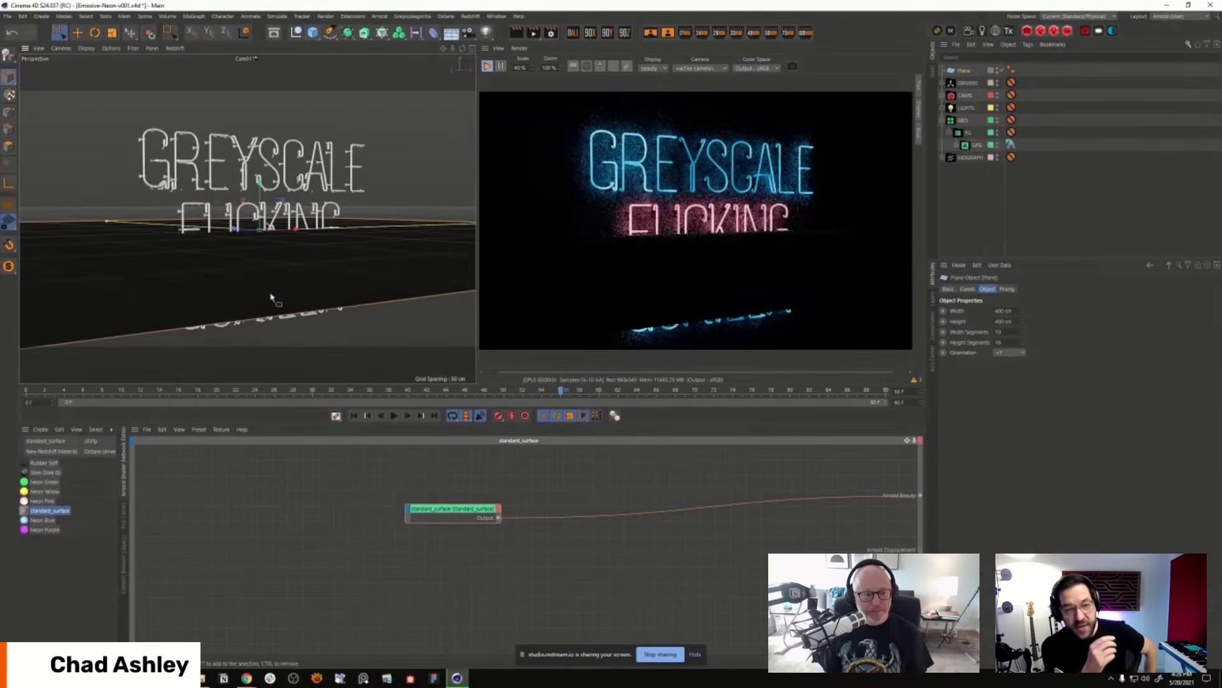
pyautogui.moveTo(271, 297); pyautogui.dragTo(325, 273)
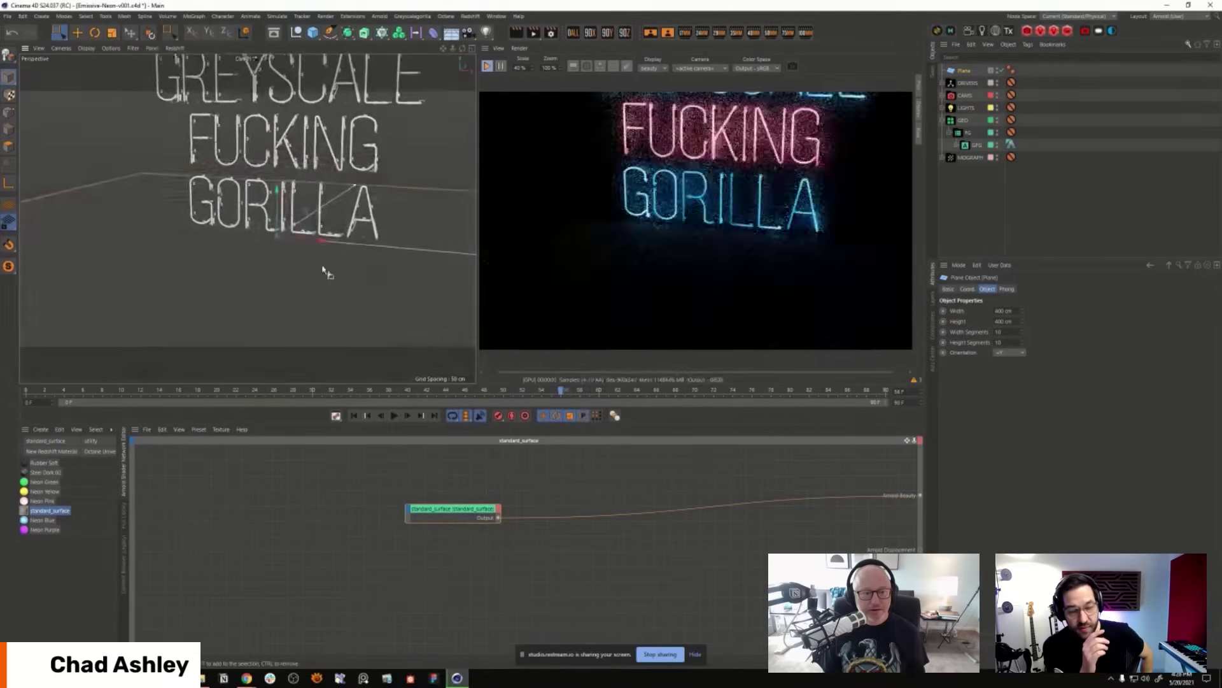
pyautogui.hotkey('ctrl', 'shift', 'z')
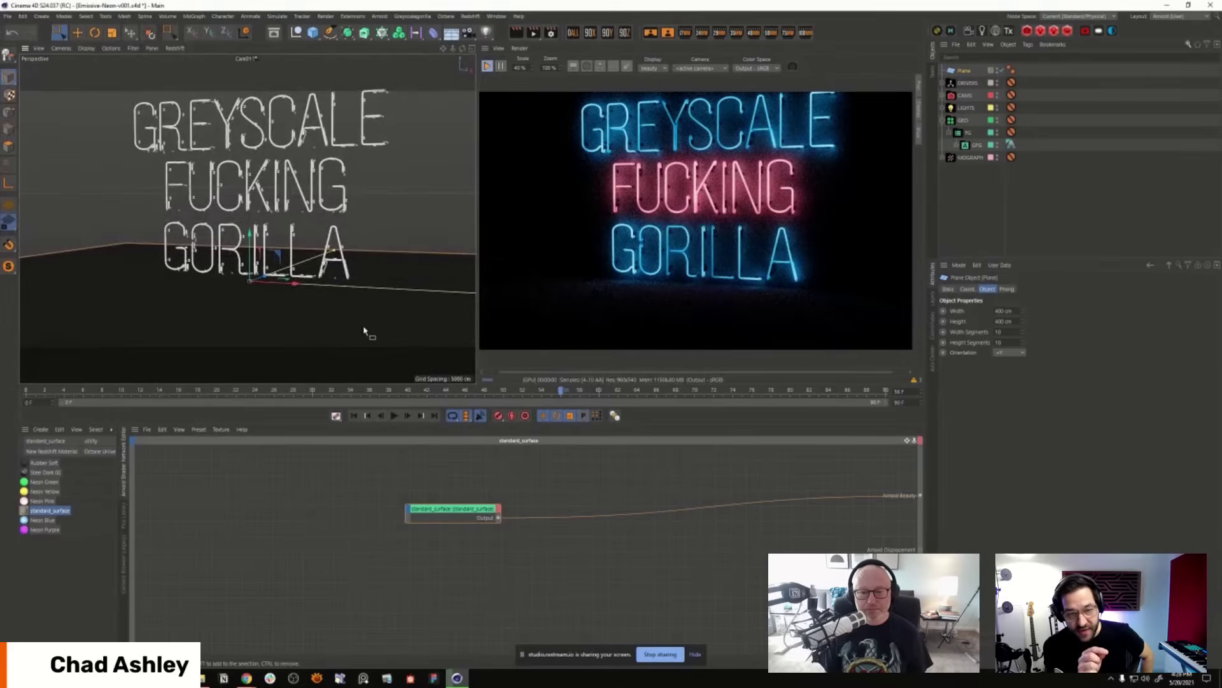
pyautogui.hotkey('ctrl', 'shift', 'z')
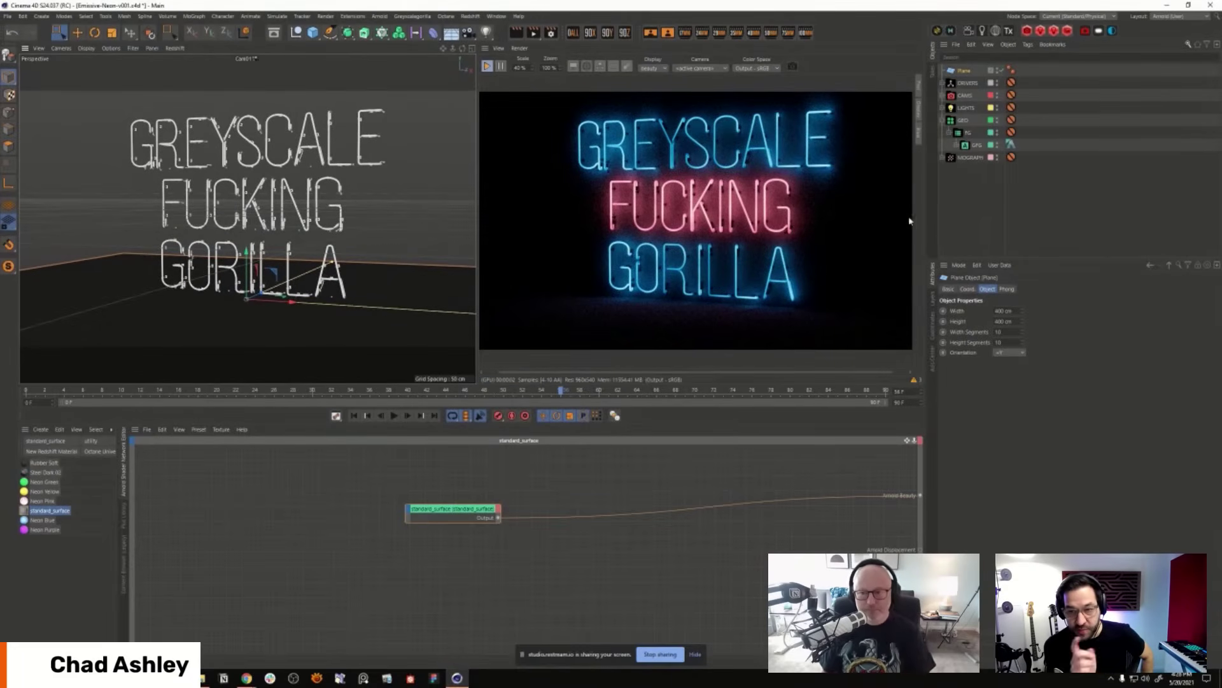
pyautogui.moveTo(926, 209); pyautogui.dragTo(953, 209)
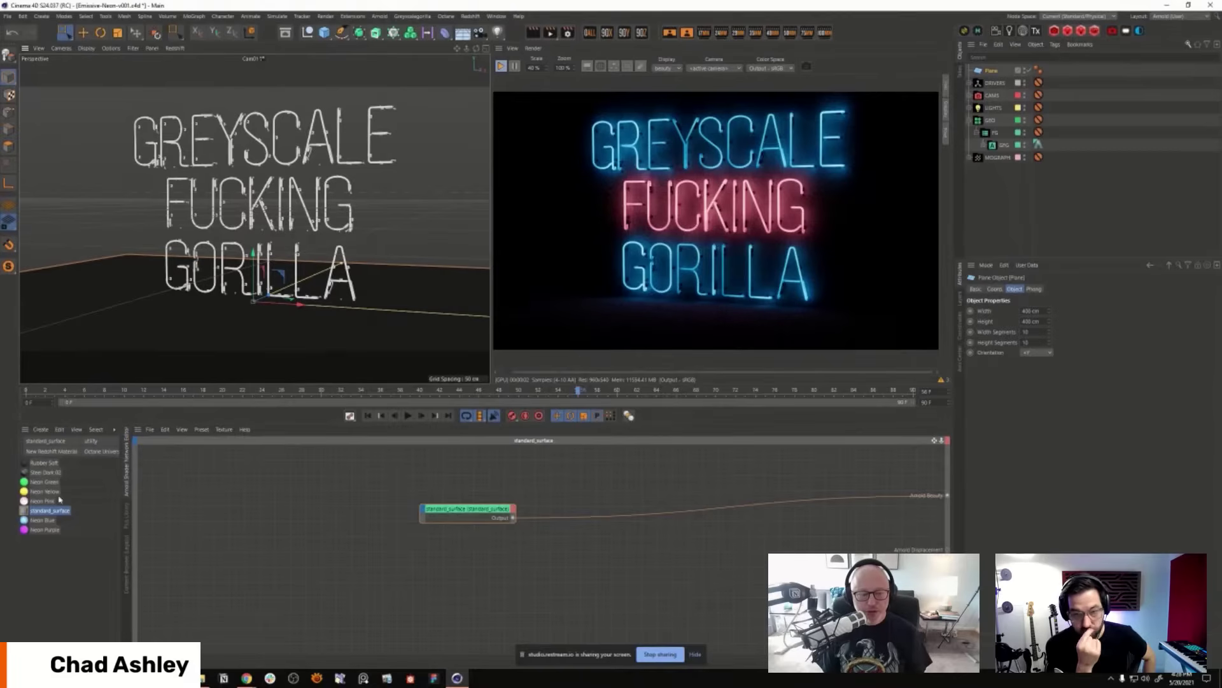
# Step: Try a much stronger glow for the Neon Blue material by raising its range node's output min and output max
pyautogui.click(60, 522)
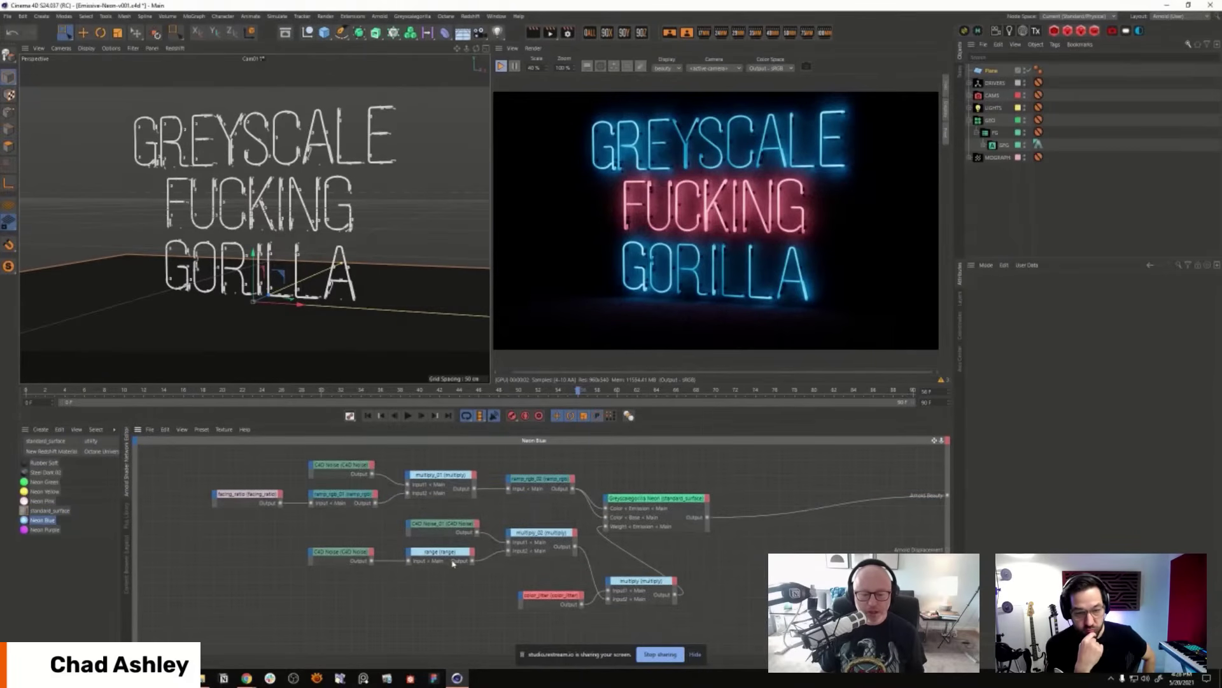
pyautogui.click(452, 562)
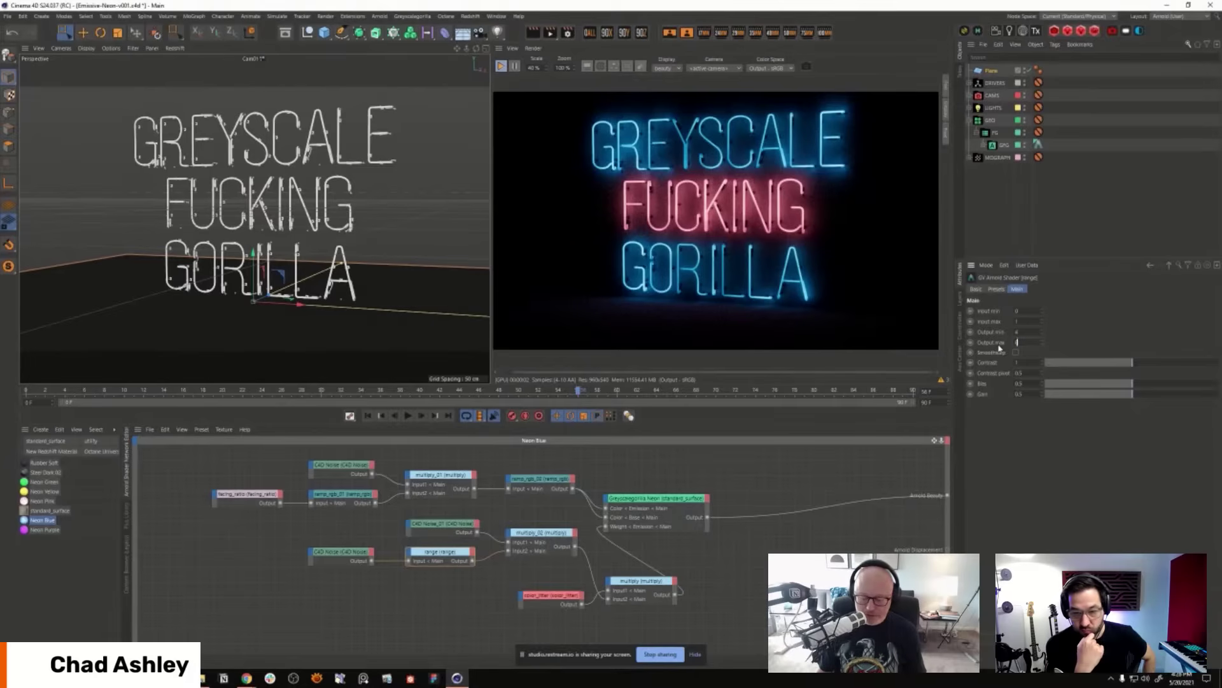
pyautogui.press('Return')
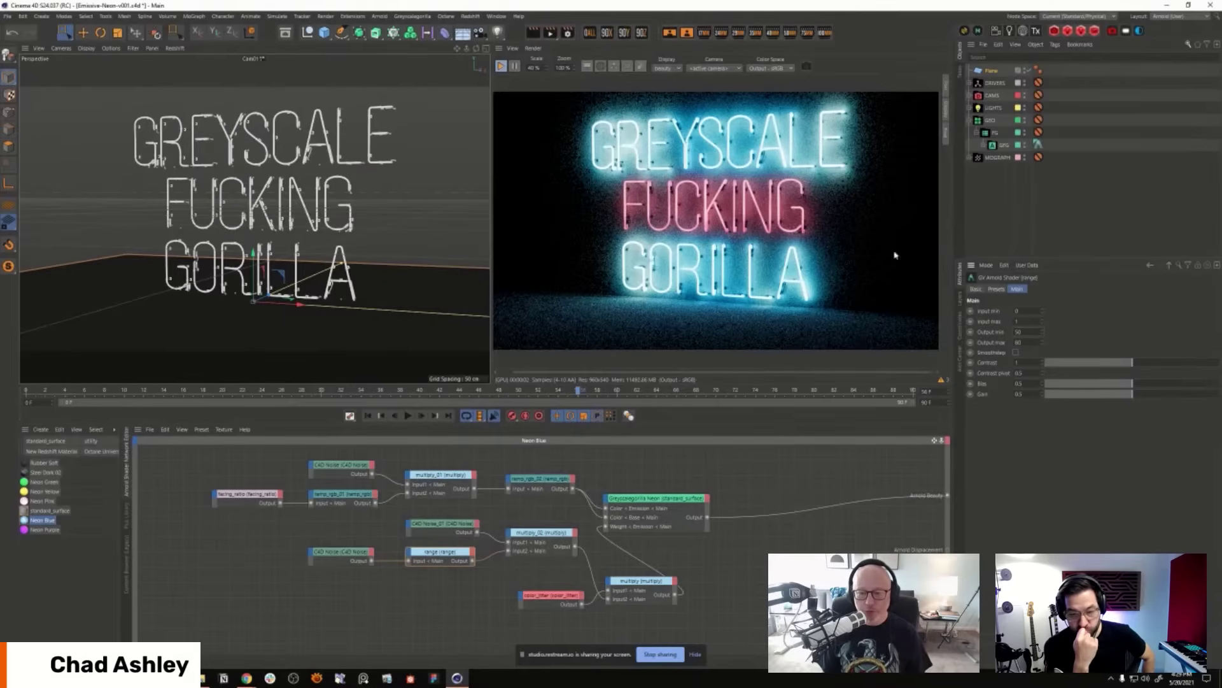
# Step: Set the output max of Neon Blue's range node to 10 and lower its output min to restore a subtle glow
pyautogui.click(1032, 343)
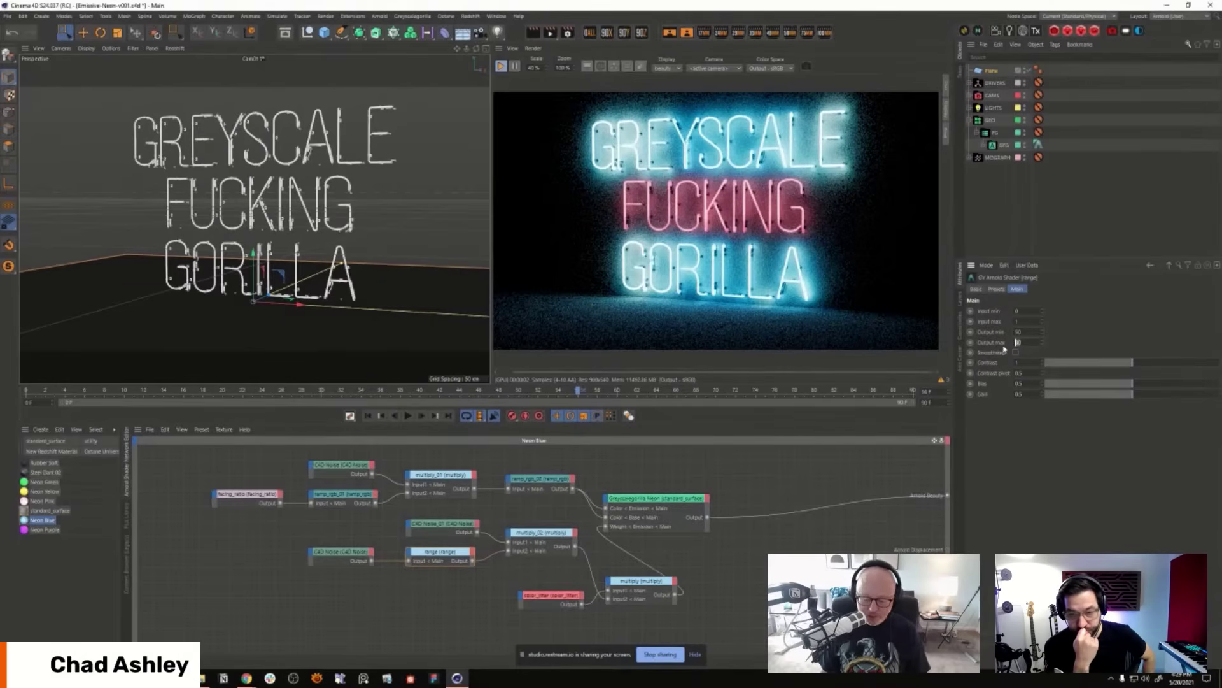
pyautogui.write('10')
pyautogui.press('Return')
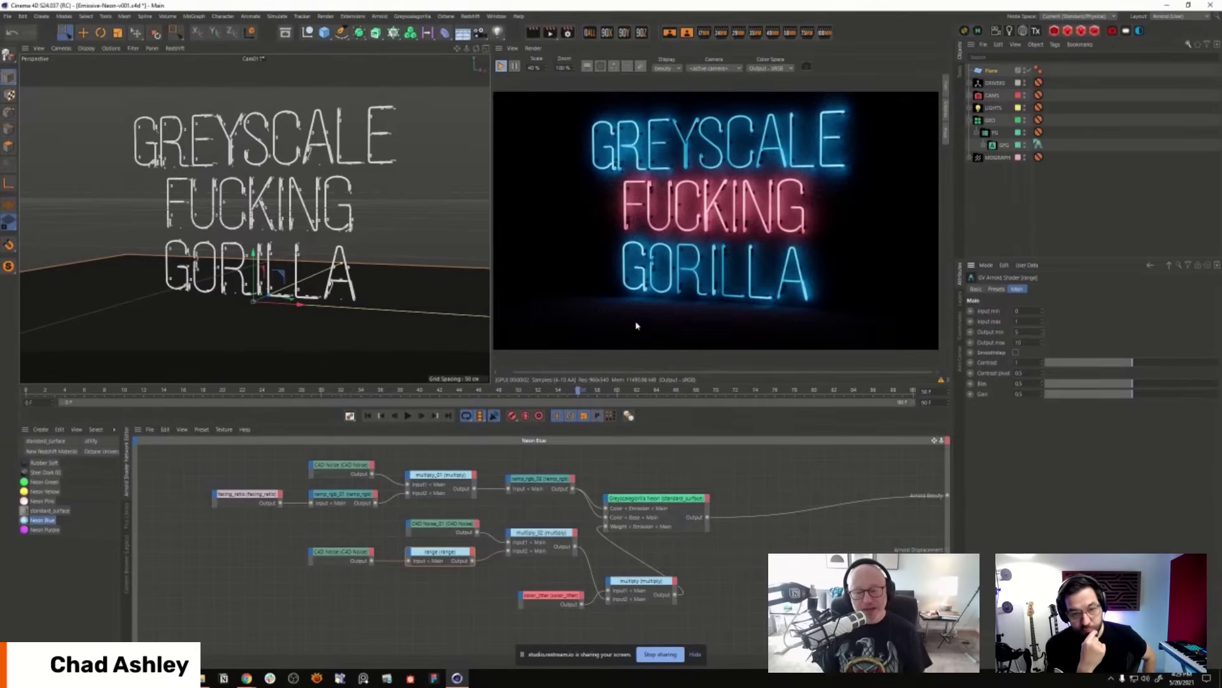
# Step: Add an Arnold light to the scene and open its light type choices
pyautogui.click(1012, 33)
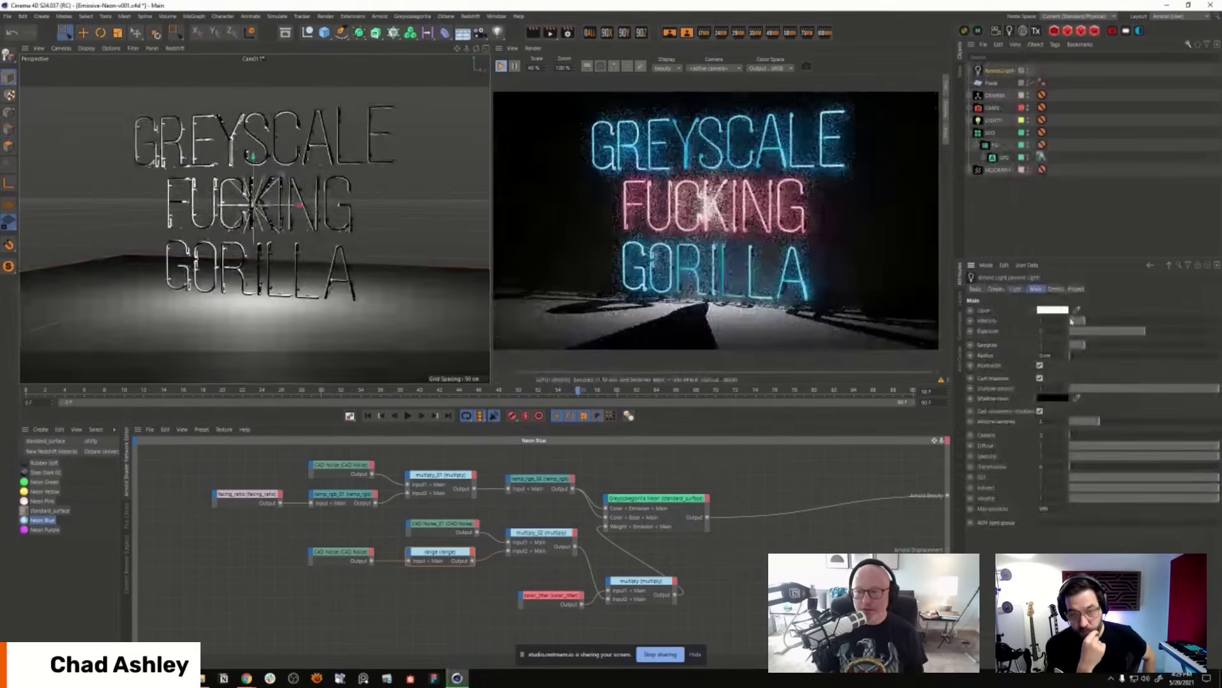
pyautogui.click(1062, 310)
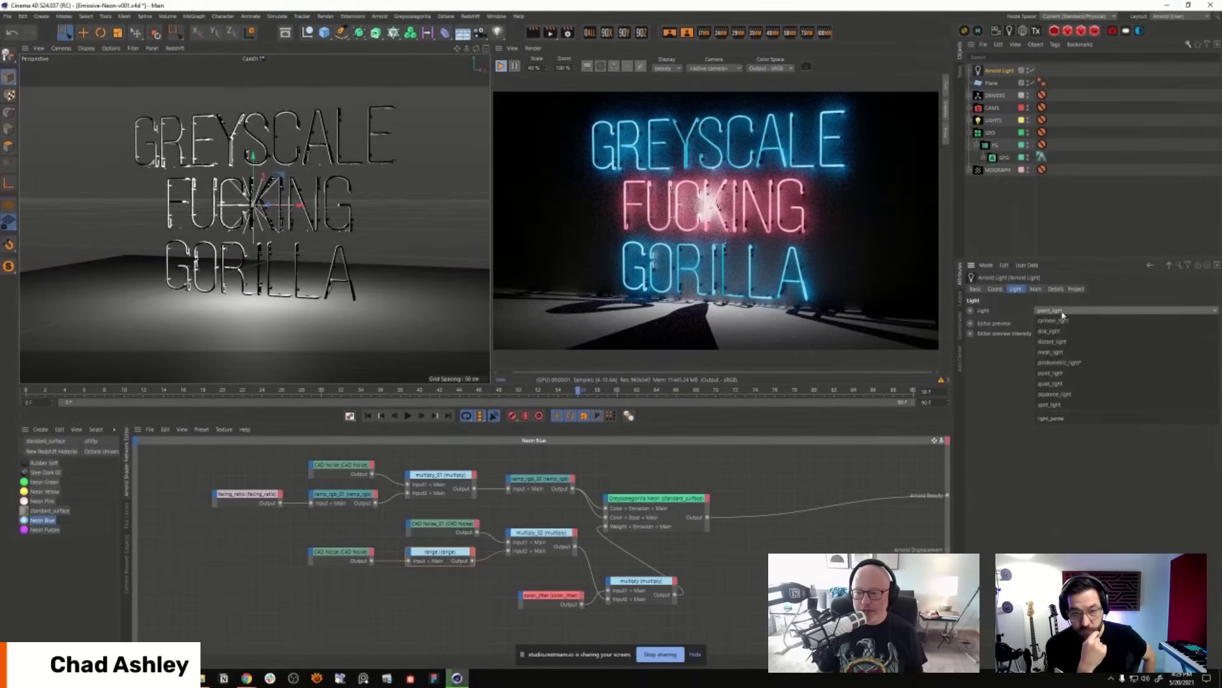
# Step: Change the Arnold light to a quad_light, rotate it by 90 degrees and shrink it to about 120 × 59 cm at the sign's base
pyautogui.click(1050, 383)
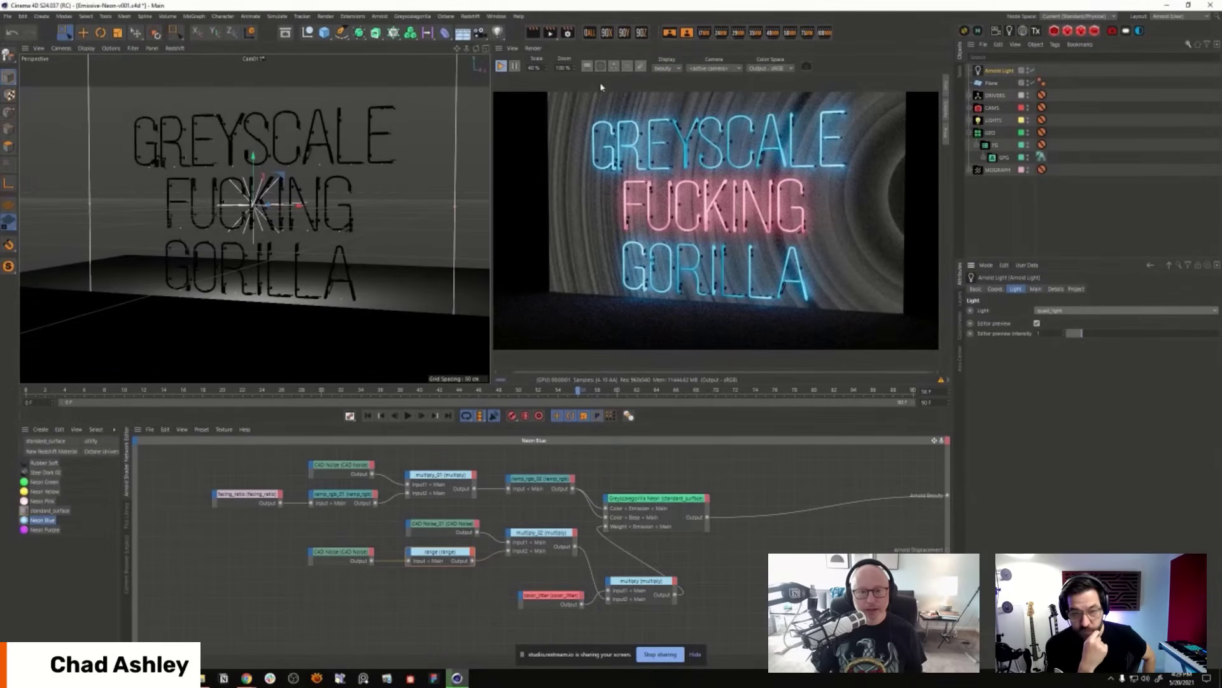
pyautogui.moveTo(285, 226)
pyautogui.keyDown('alt'); pyautogui.mouseDown()
pyautogui.moveTo(275, 195)
pyautogui.moveTo(287, 204)
pyautogui.mouseUp(); pyautogui.keyUp('alt')
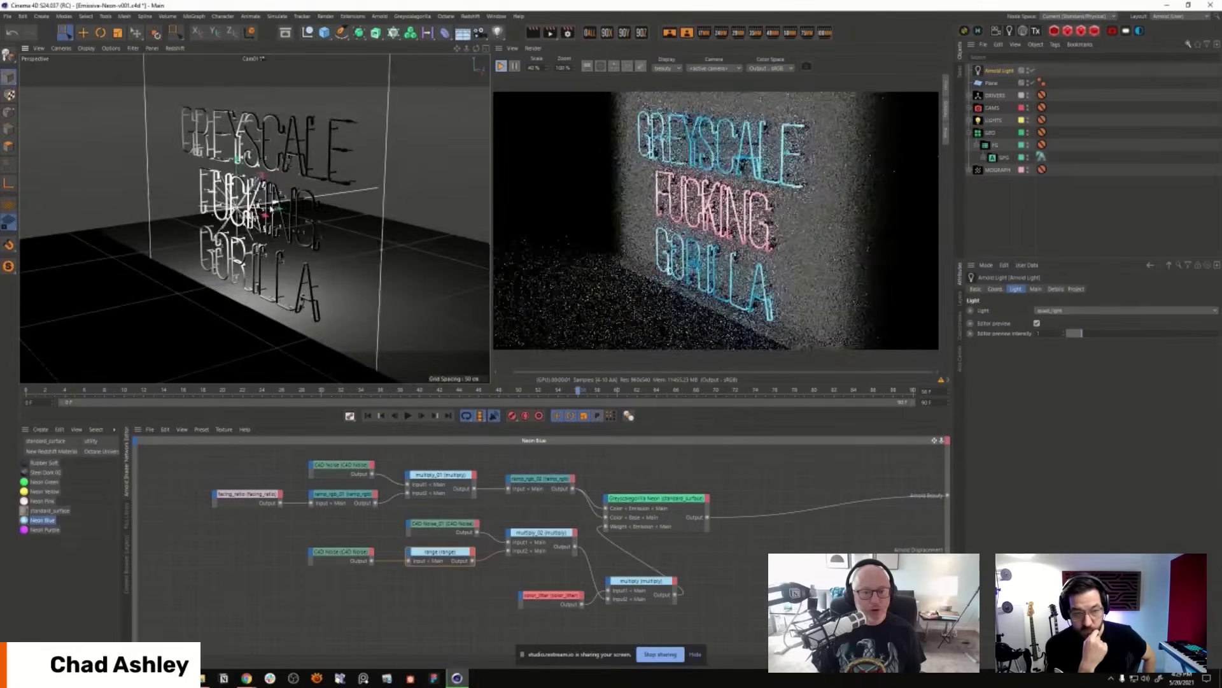
pyautogui.click(606, 34)
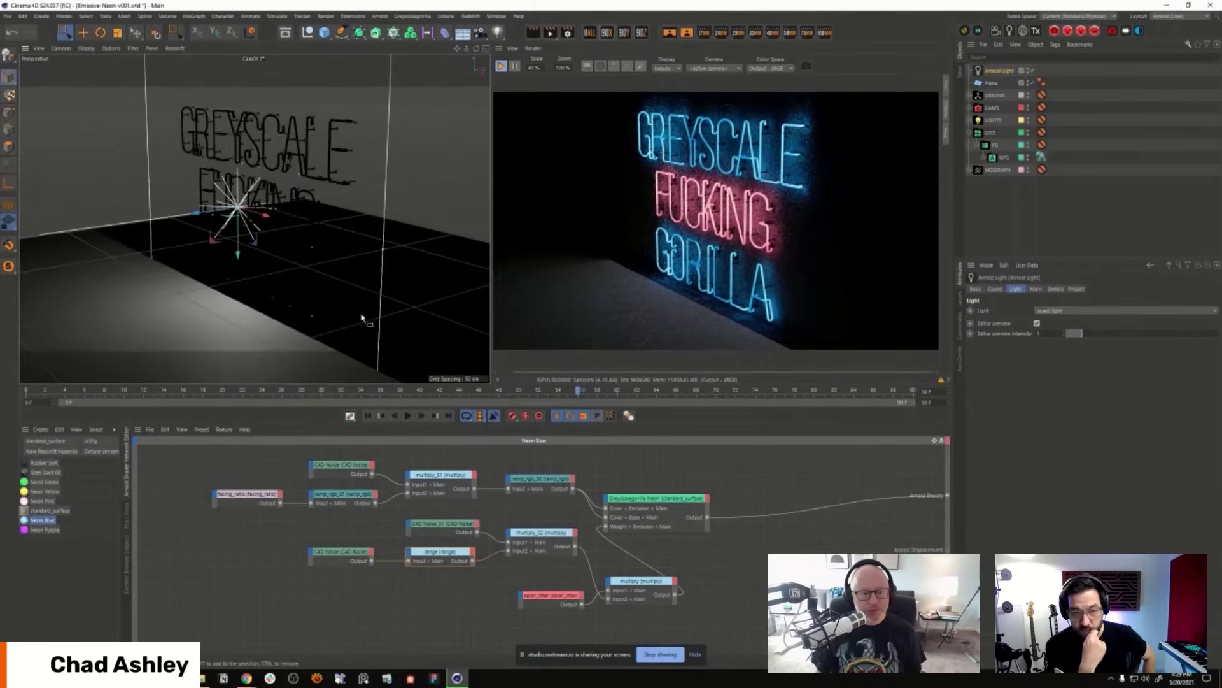
pyautogui.keyDown('alt'); pyautogui.moveTo(333, 261); pyautogui.dragTo(327, 287); pyautogui.keyUp('alt')
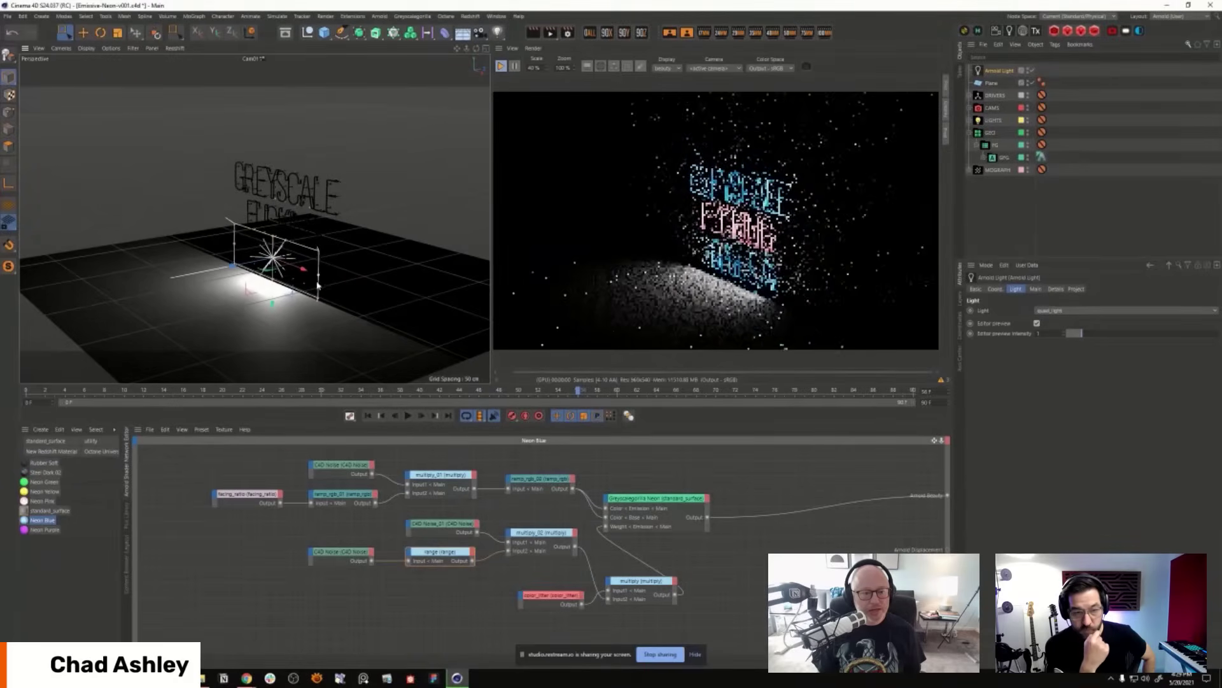
# Step: Set the quad light's color to a light cyan-blue matching the blue neon letters
pyautogui.click(1036, 288)
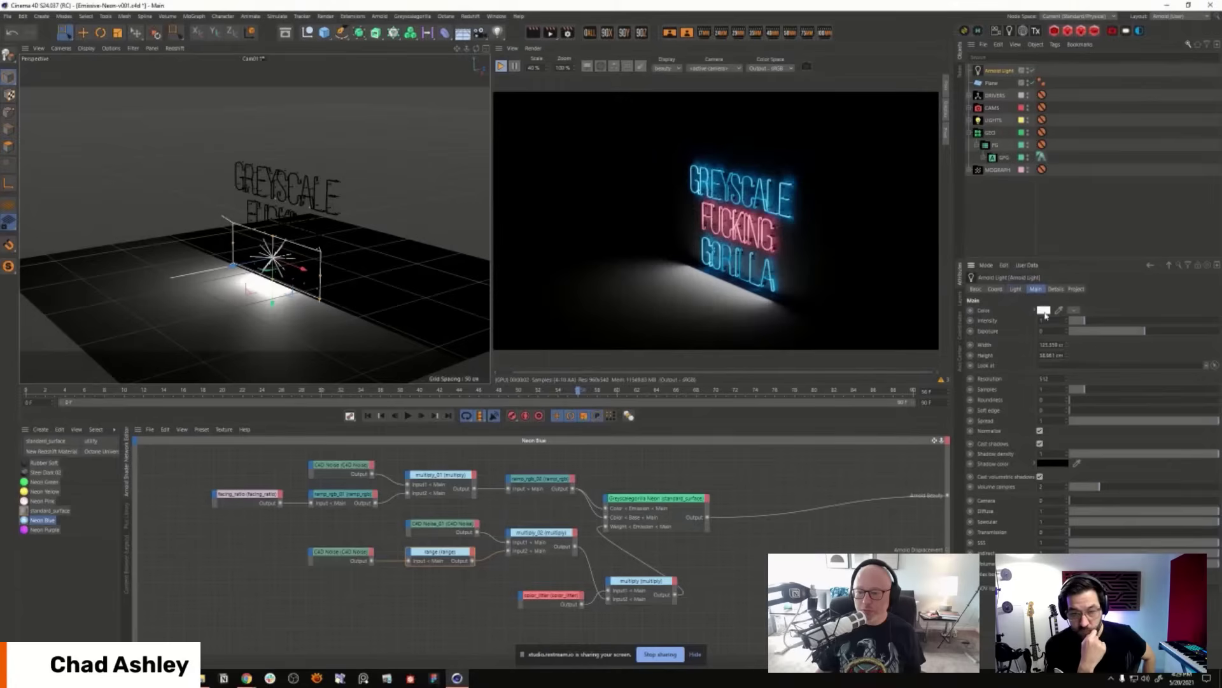
pyautogui.click(1044, 310)
pyautogui.click(1086, 322)
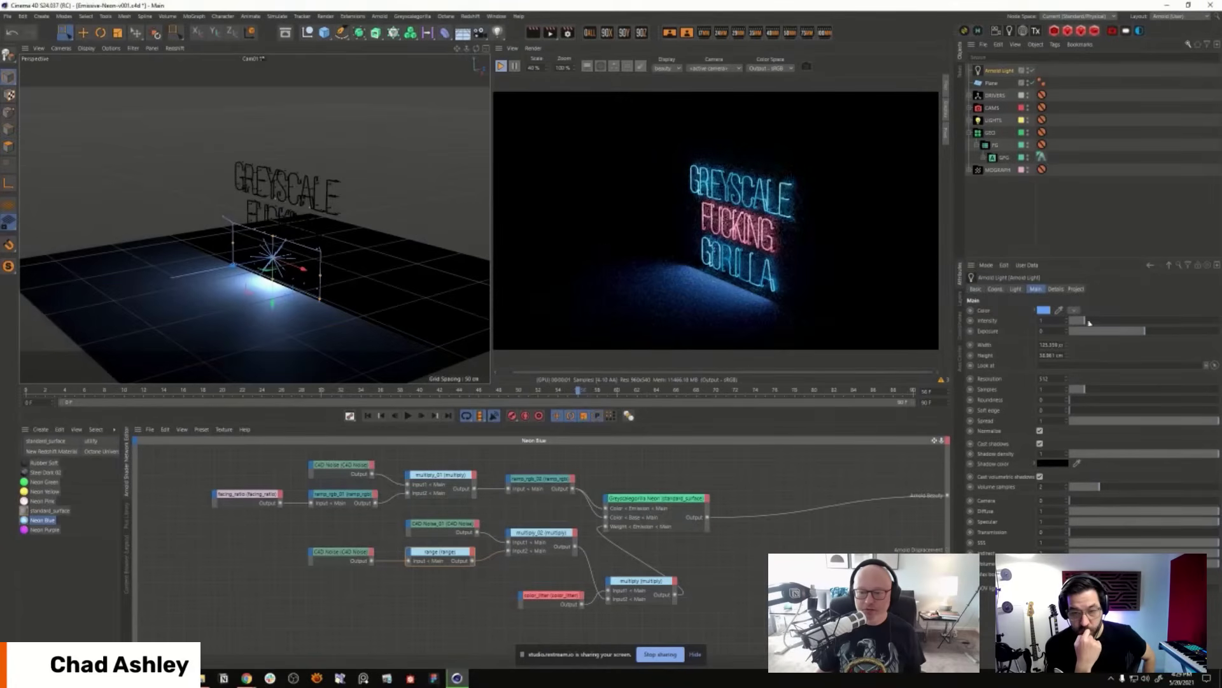
pyautogui.click(1036, 312)
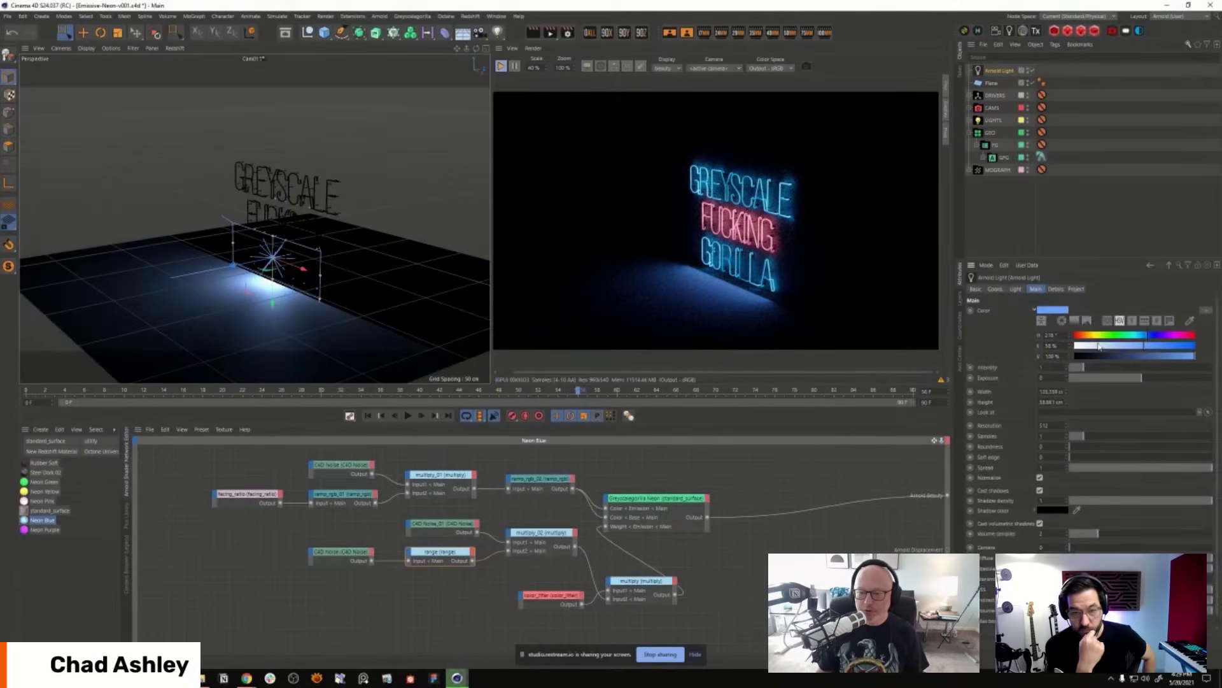
pyautogui.click(1144, 345)
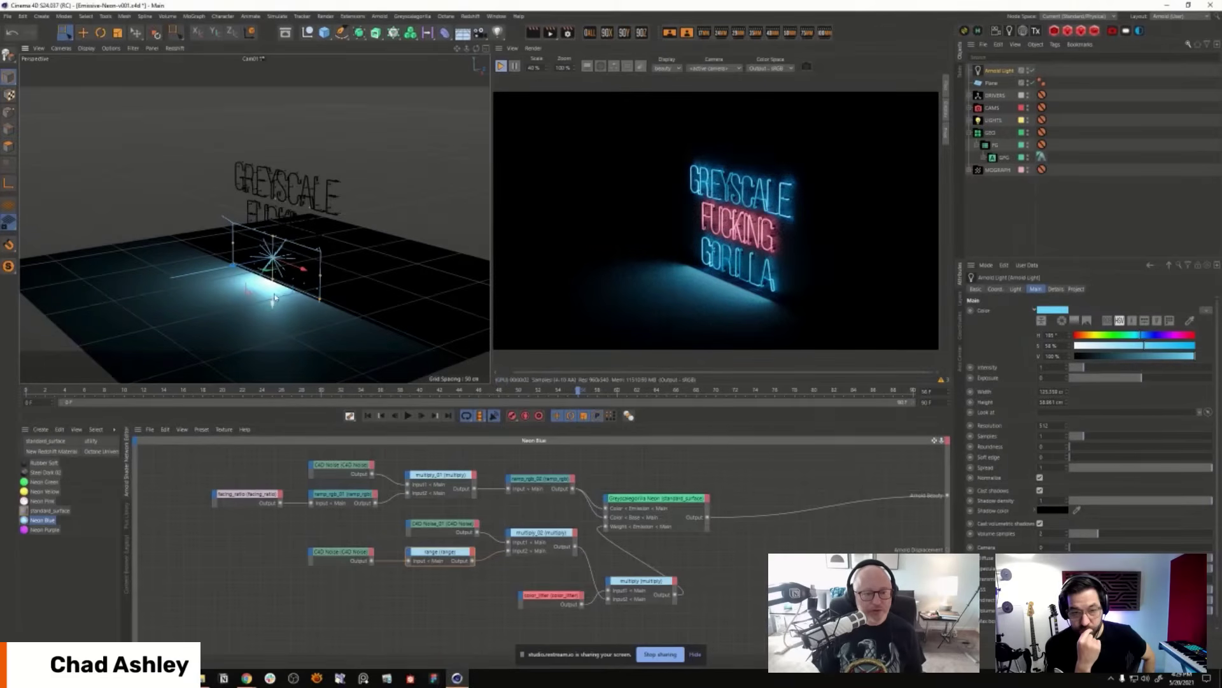
# Step: Resize the quad light to about 97 × 25 cm and check its glow on the floor from several angles
pyautogui.keyDown('alt'); pyautogui.moveTo(280, 296); pyautogui.dragTo(422, 289); pyautogui.keyUp('alt')
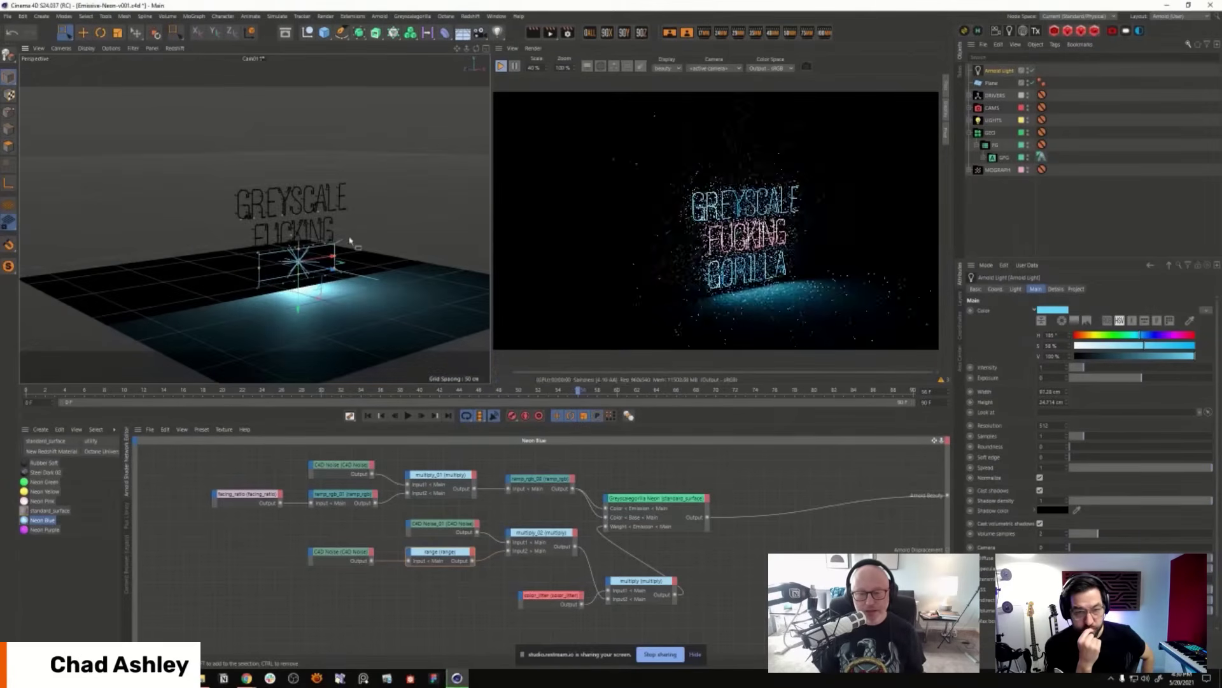
pyautogui.keyDown('alt'); pyautogui.moveTo(342, 291); pyautogui.dragTo(299, 265); pyautogui.keyUp('alt')
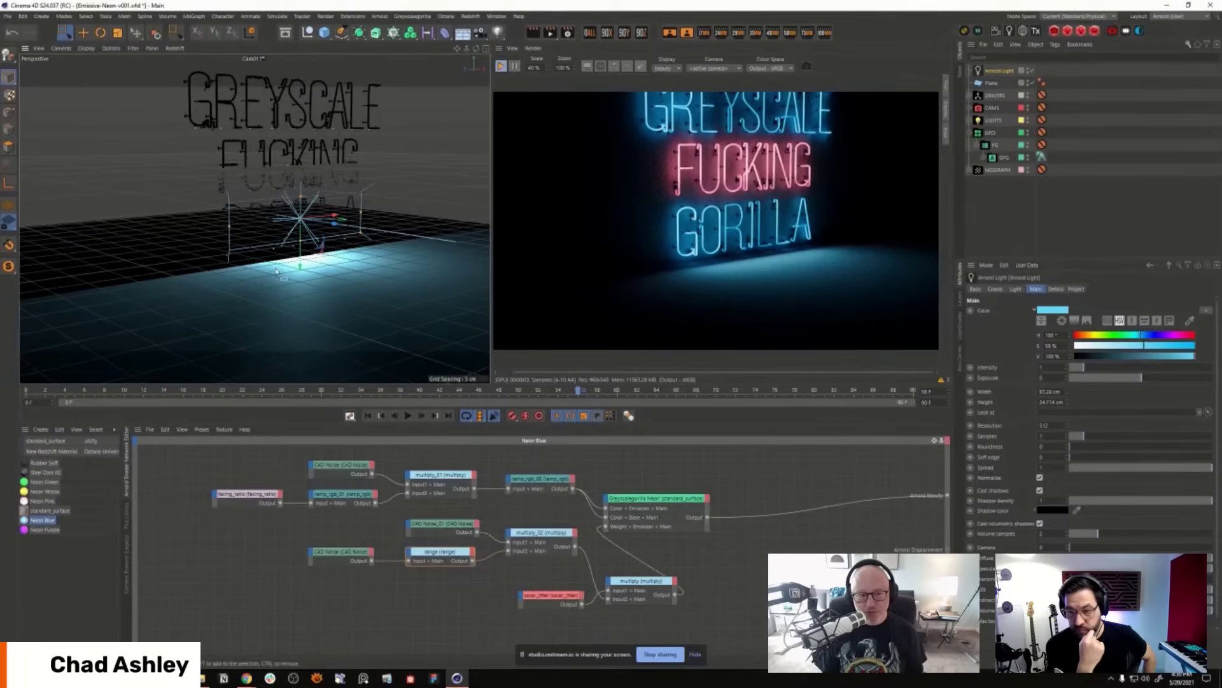
pyautogui.keyDown('alt'); pyautogui.moveTo(267, 210); pyautogui.dragTo(219, 212); pyautogui.keyUp('alt')
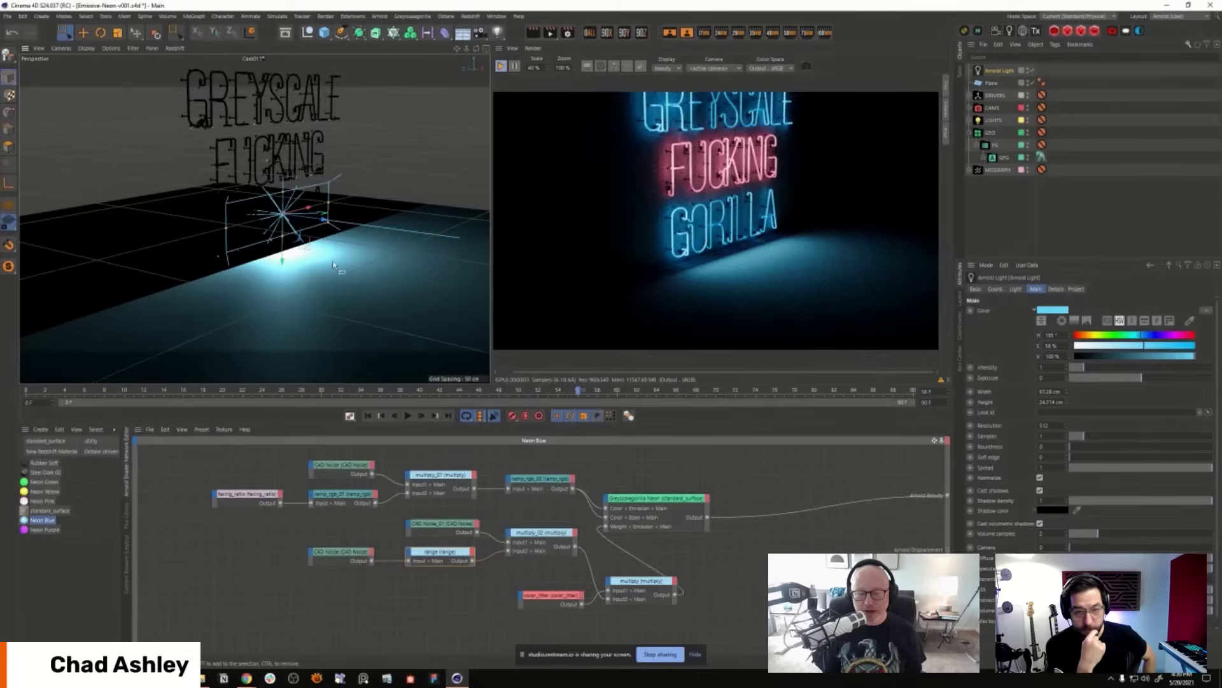
pyautogui.keyDown('alt'); pyautogui.moveTo(422, 289); pyautogui.dragTo(310, 280); pyautogui.keyUp('alt')
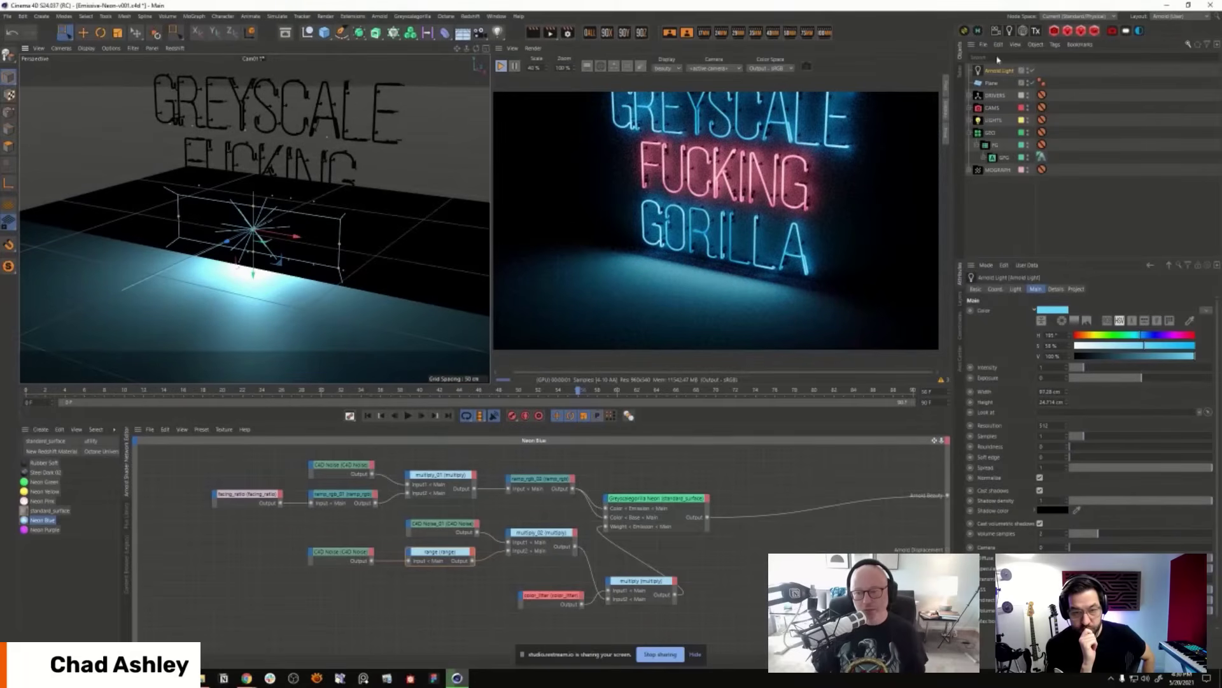
# Step: Turn off the quad light, expand the sign's object group and turn on rendering of the All Tubes mesh
pyautogui.click(1031, 82)
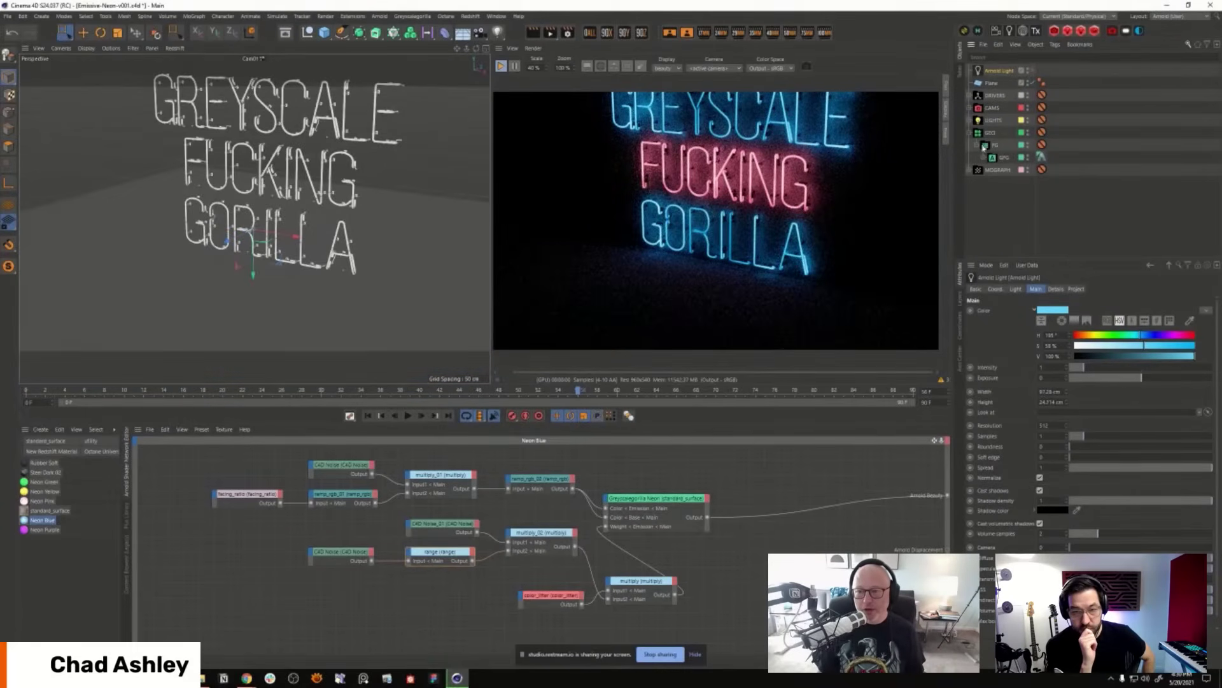
pyautogui.click(985, 159)
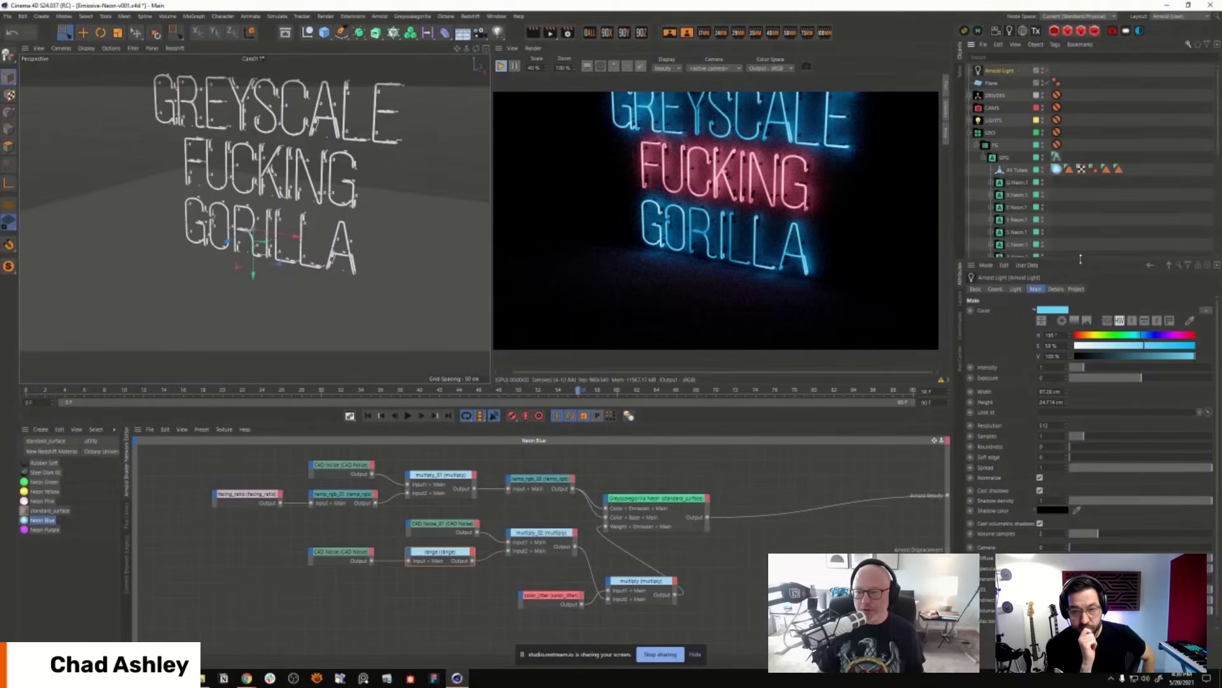
pyautogui.moveTo(1067, 258); pyautogui.dragTo(1068, 487)
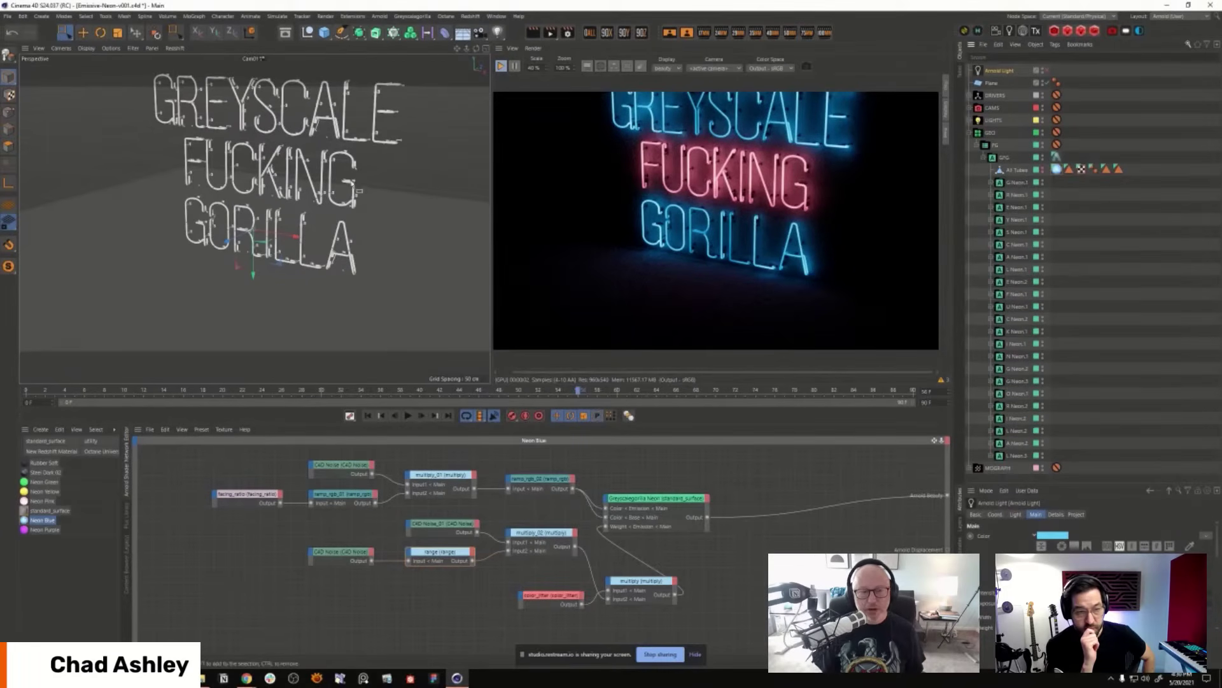
pyautogui.click(1042, 171)
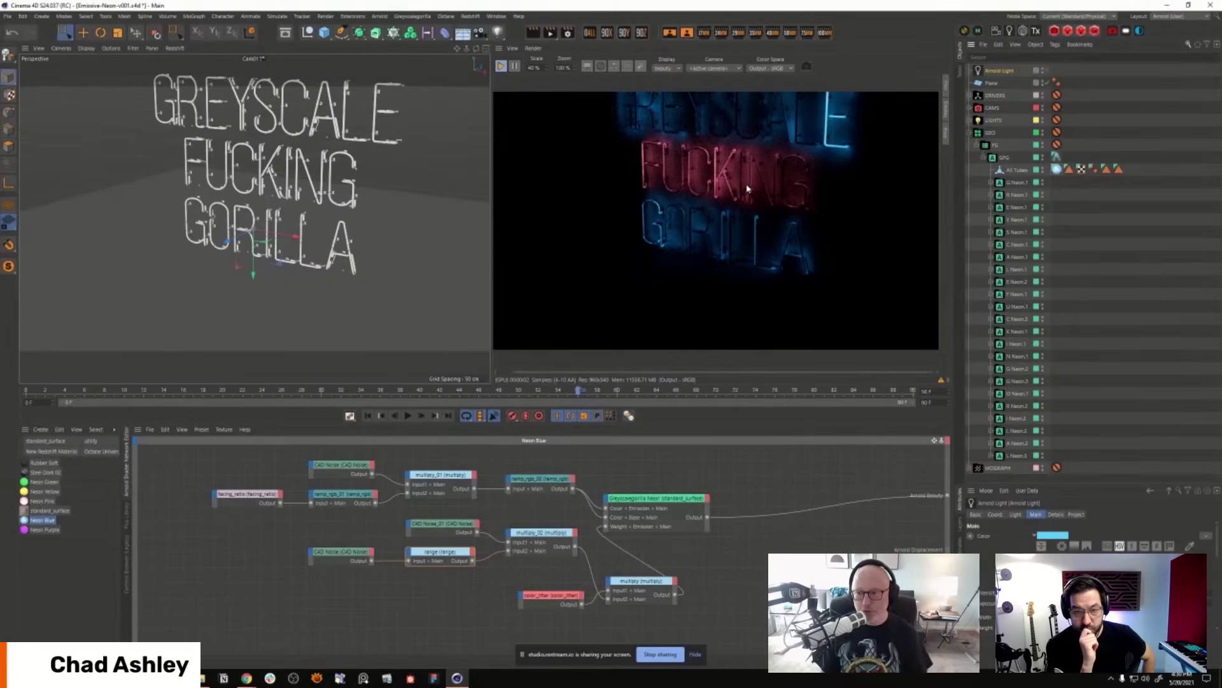
# Step: Delete the Neon Blue material tag from the All Tubes mesh and select the mesh
pyautogui.click(1056, 170)
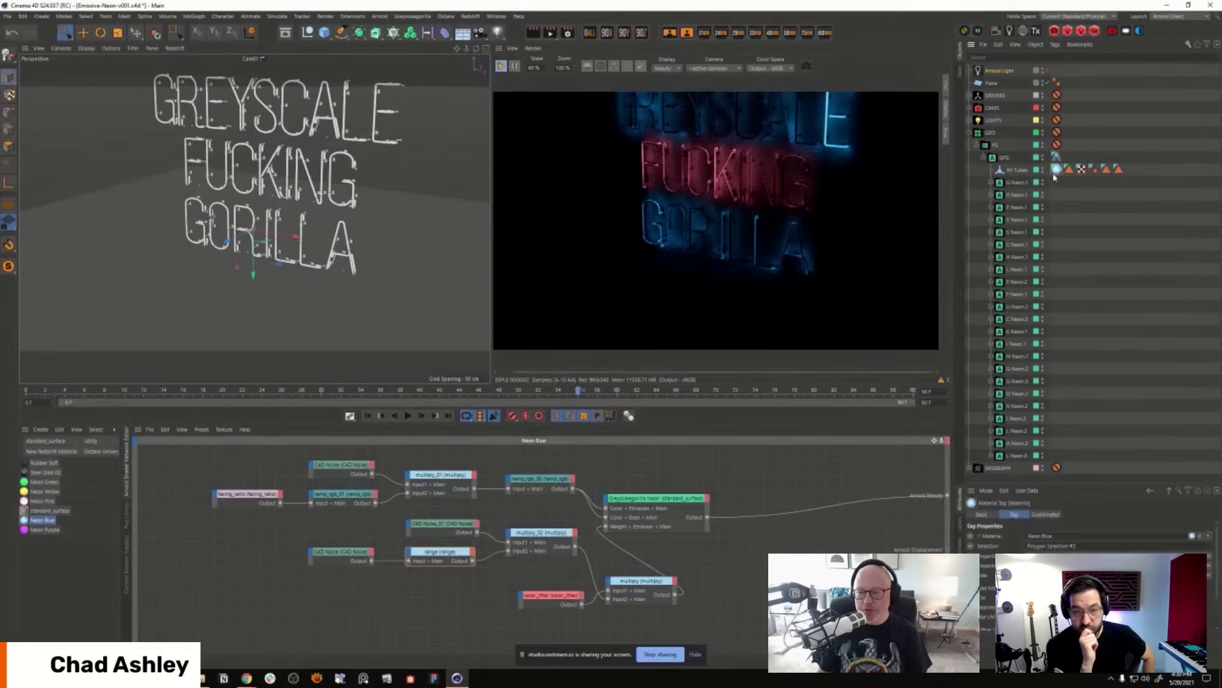
pyautogui.press('Delete')
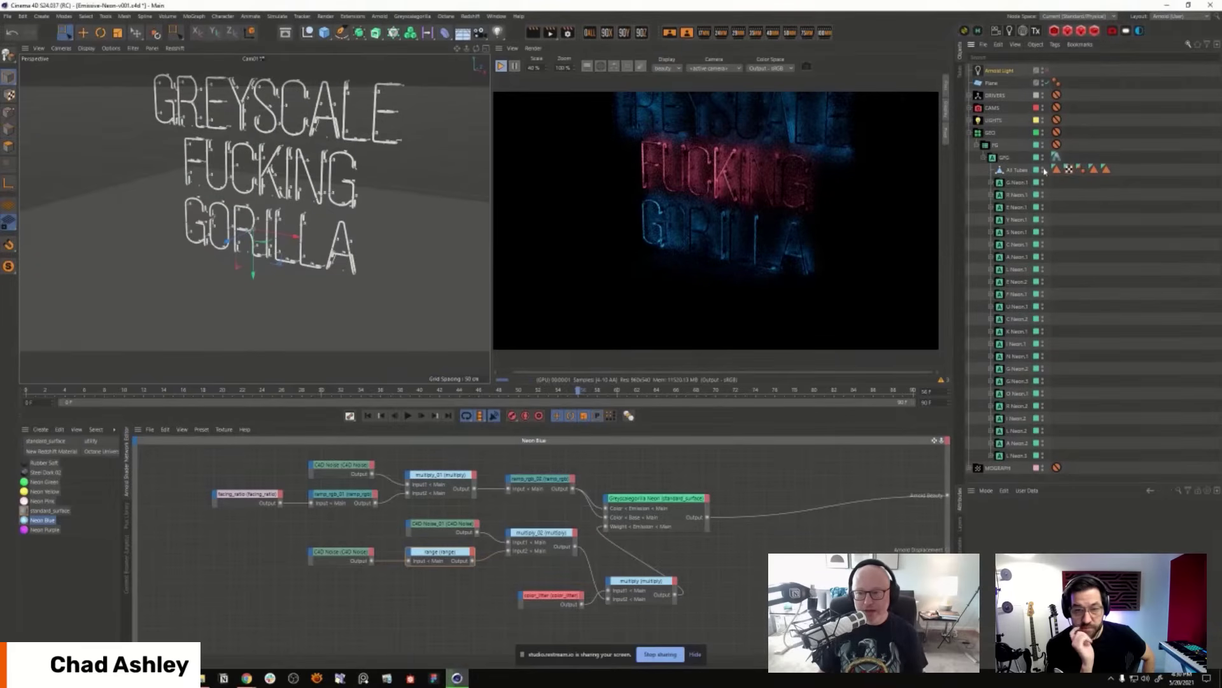
pyautogui.click(1017, 170)
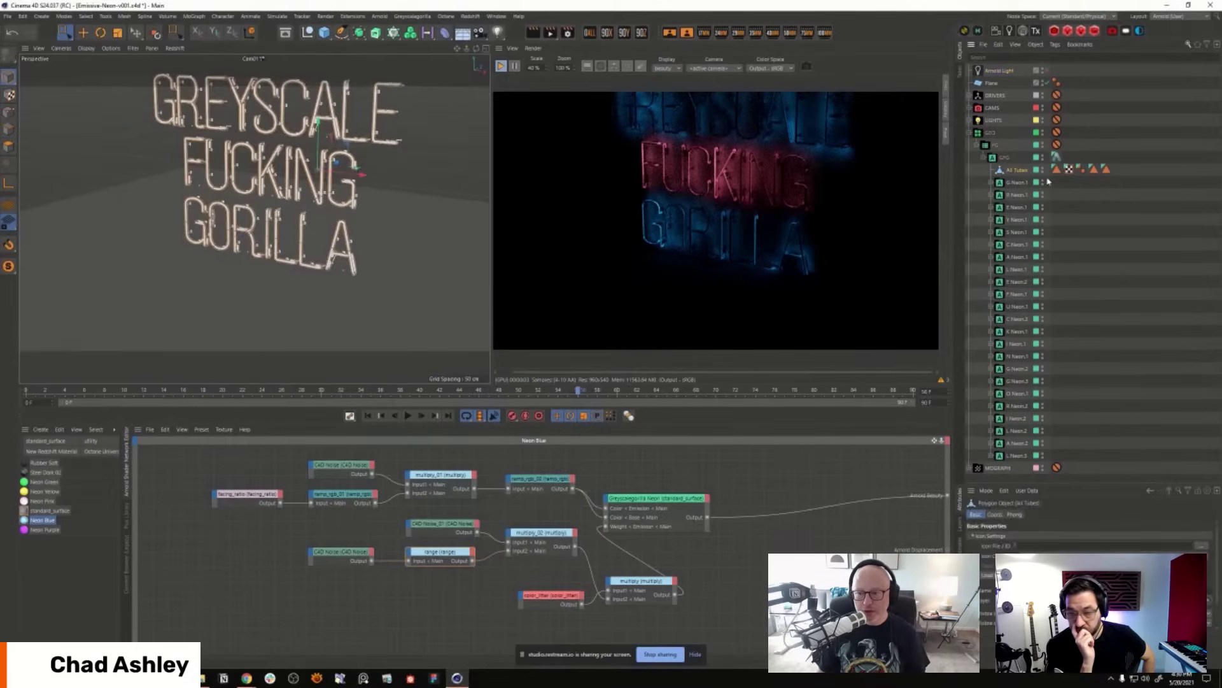
# Step: Add a second Arnold light and set its light type to mesh_light
pyautogui.click(1010, 32)
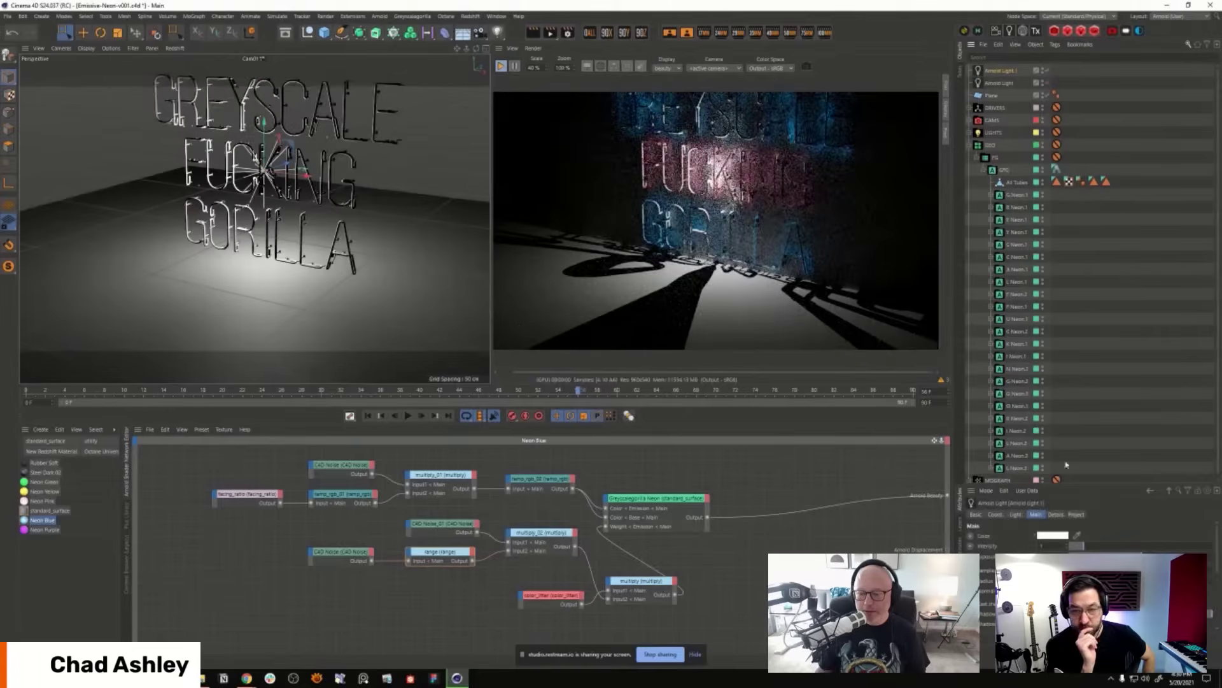
pyautogui.click(1017, 515)
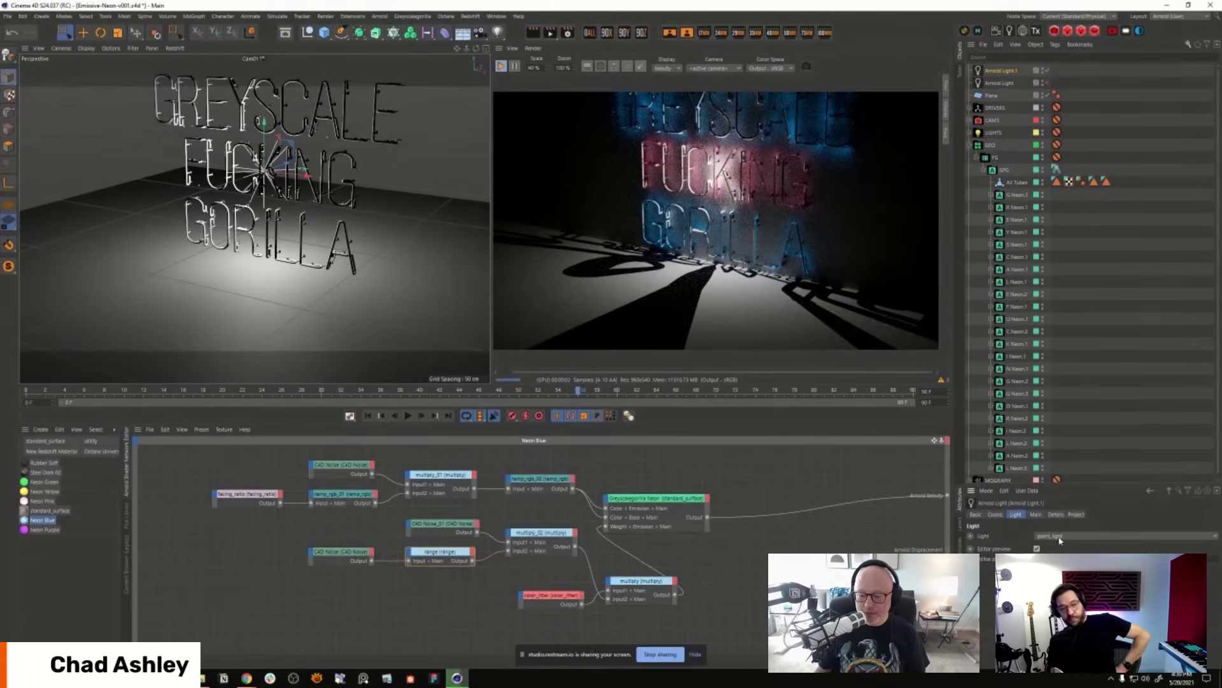
pyautogui.moveTo(1089, 484); pyautogui.dragTo(1083, 300)
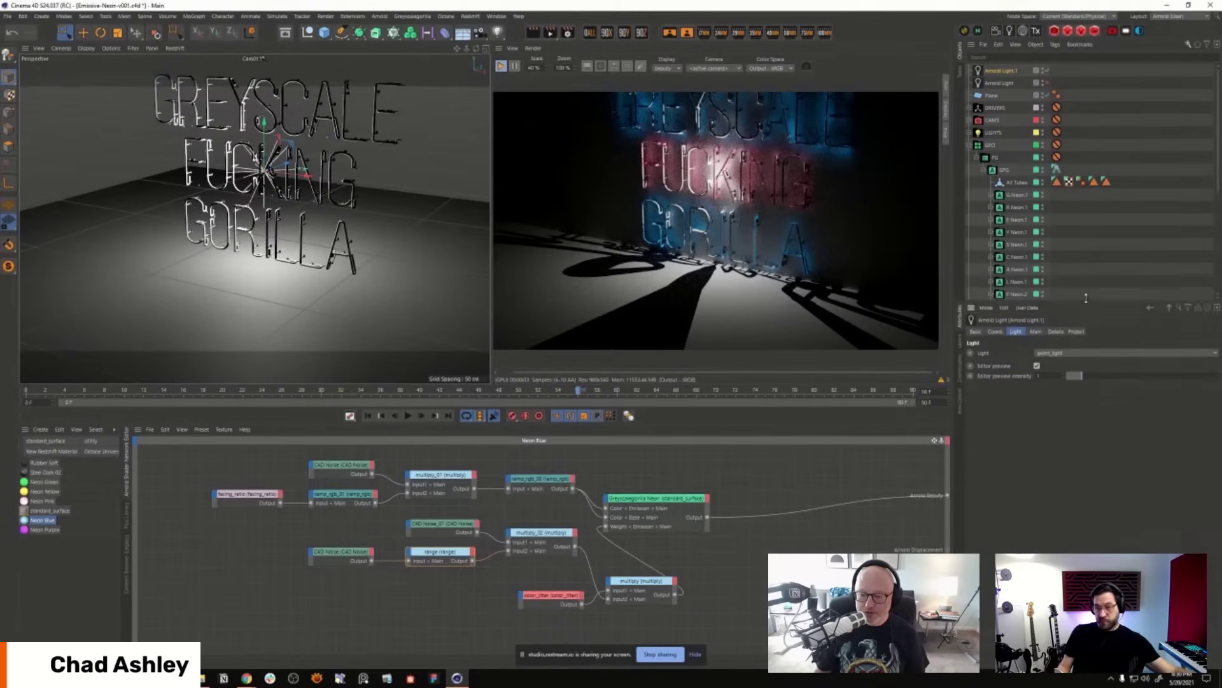
pyautogui.click(1078, 350)
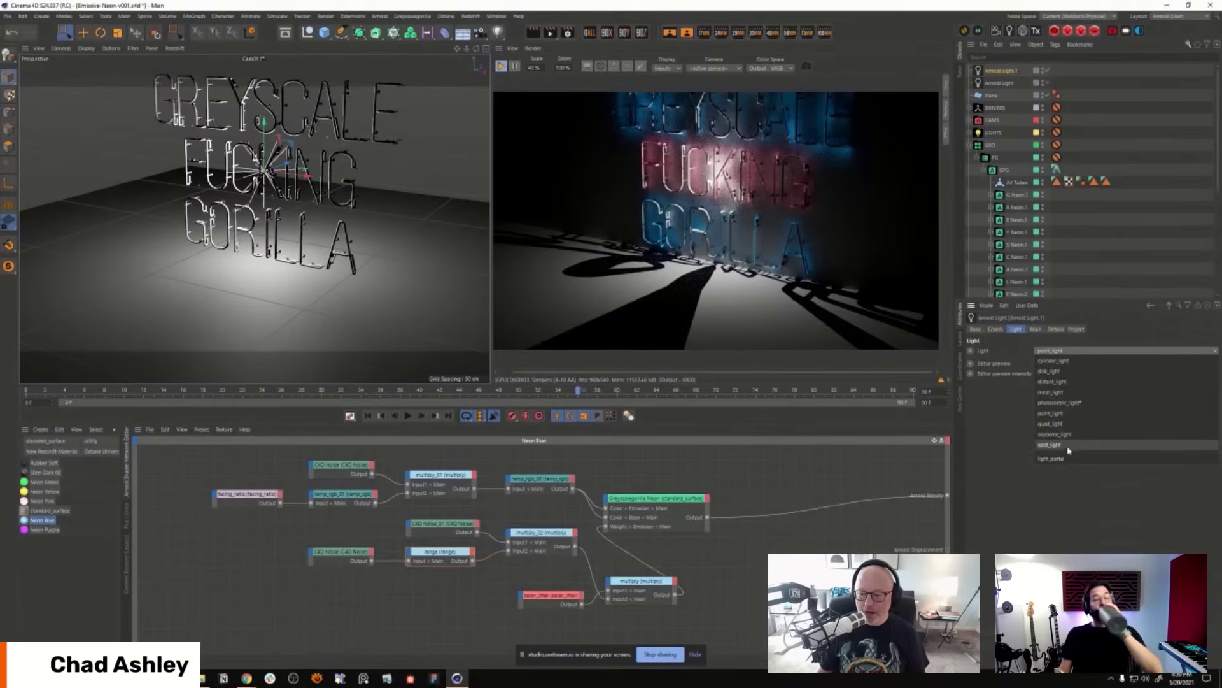
pyautogui.click(1067, 392)
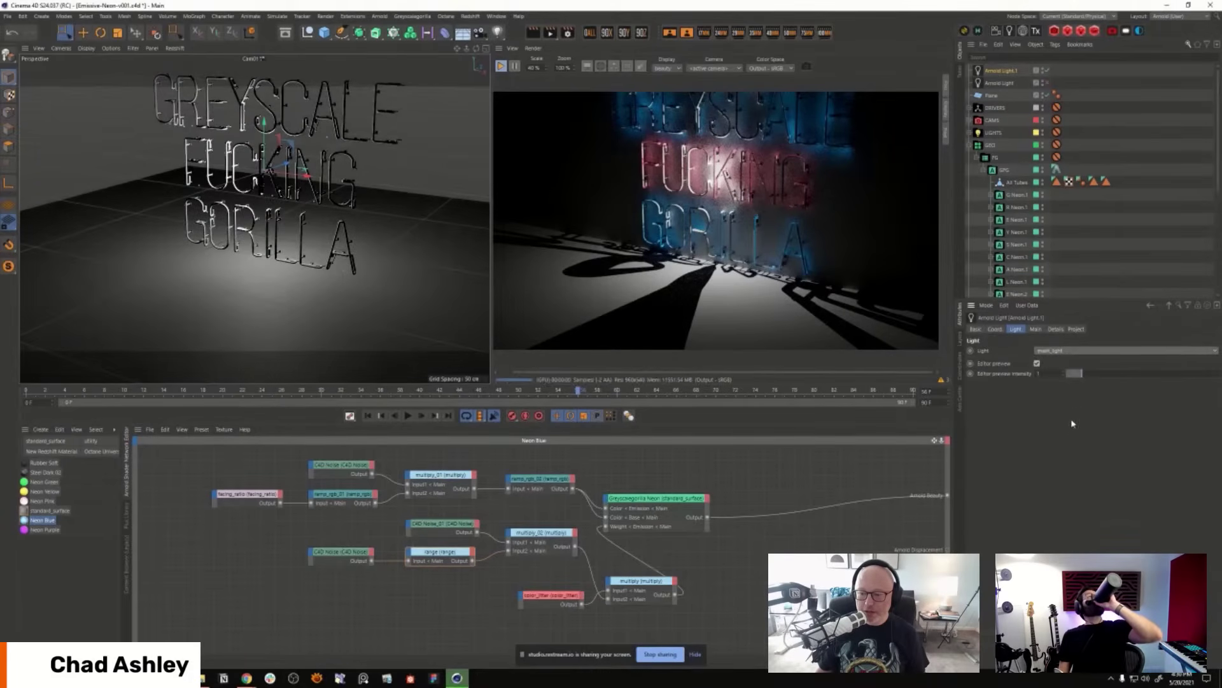
# Step: Assign All Tubes as the mesh of the new Arnold light and tint the light pale cyan
pyautogui.click(1036, 329)
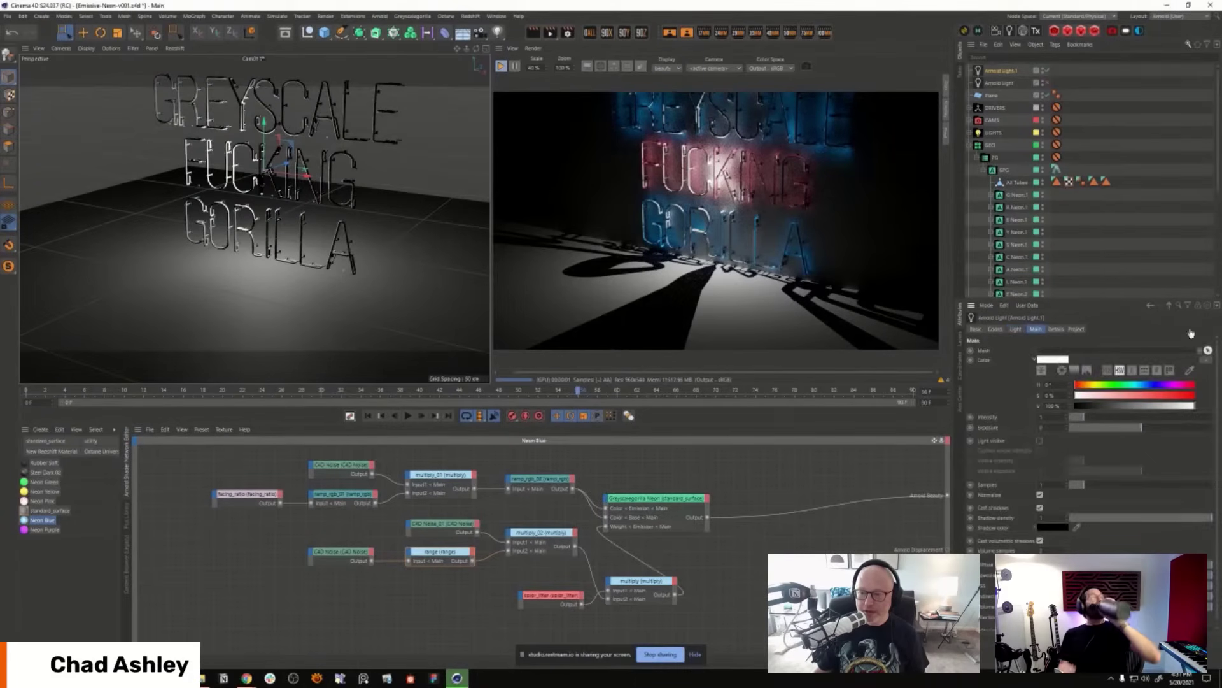
pyautogui.moveTo(1016, 182); pyautogui.dragTo(1051, 351)
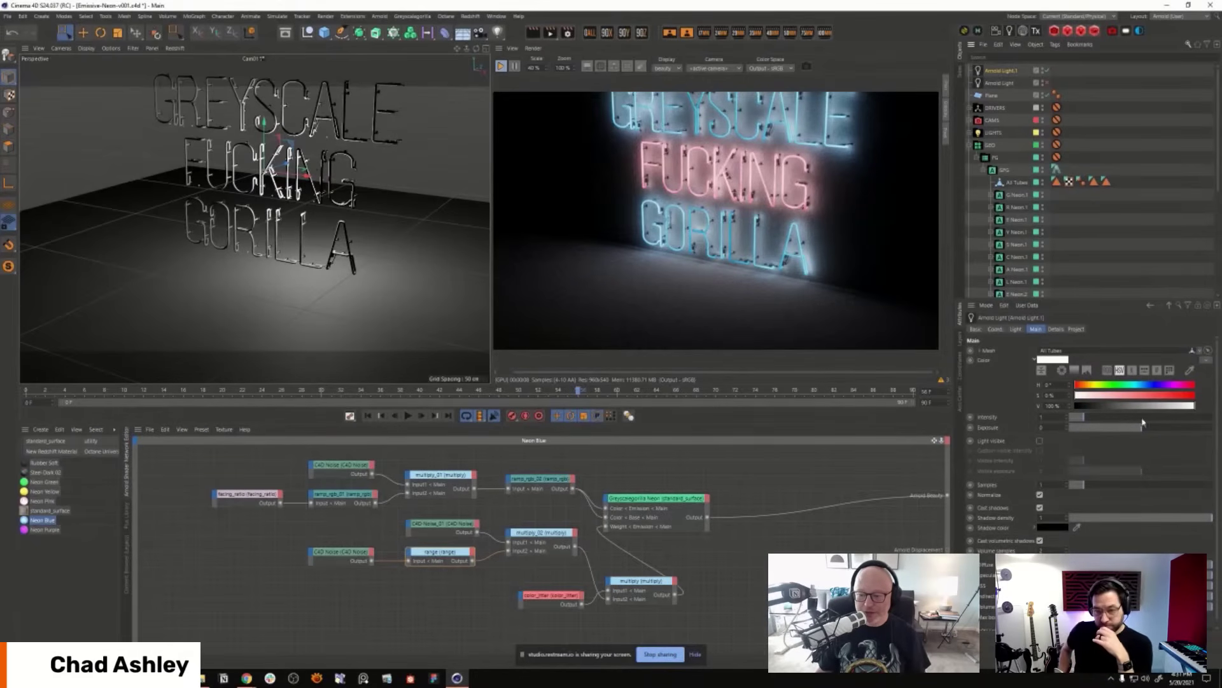
pyautogui.moveTo(1124, 400); pyautogui.dragTo(1136, 395)
pyautogui.click(1136, 384)
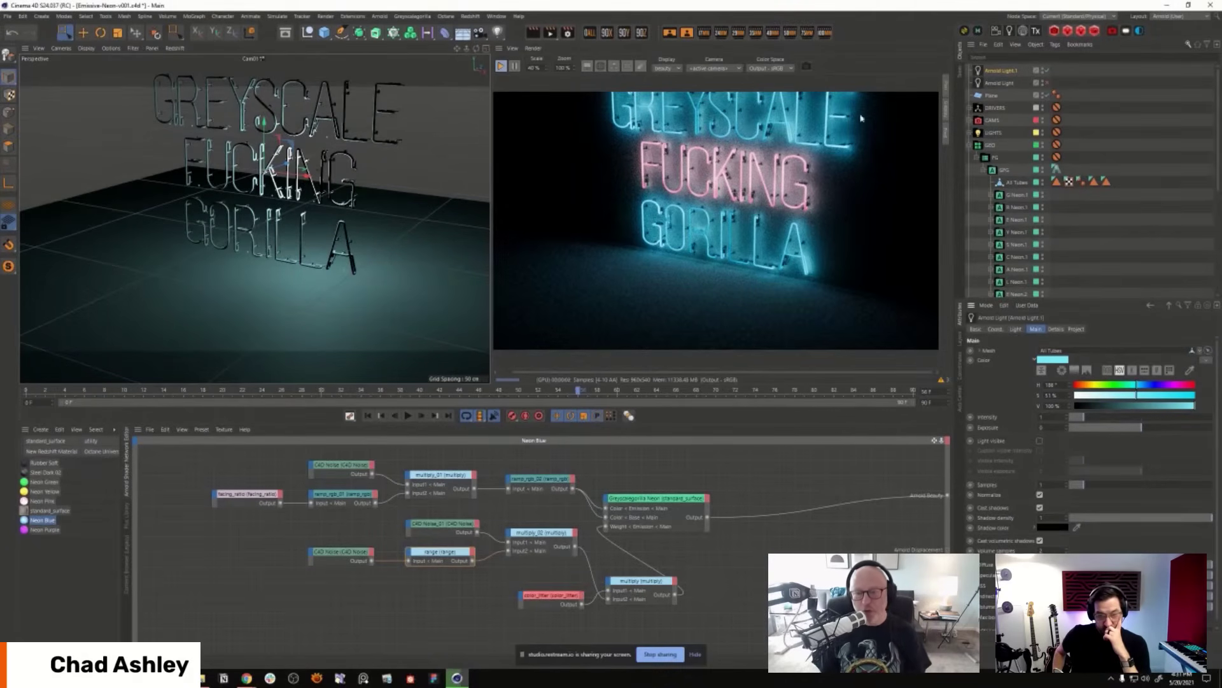
pyautogui.keyDown('alt'); pyautogui.moveTo(274, 267); pyautogui.dragTo(301, 283); pyautogui.keyUp('alt')
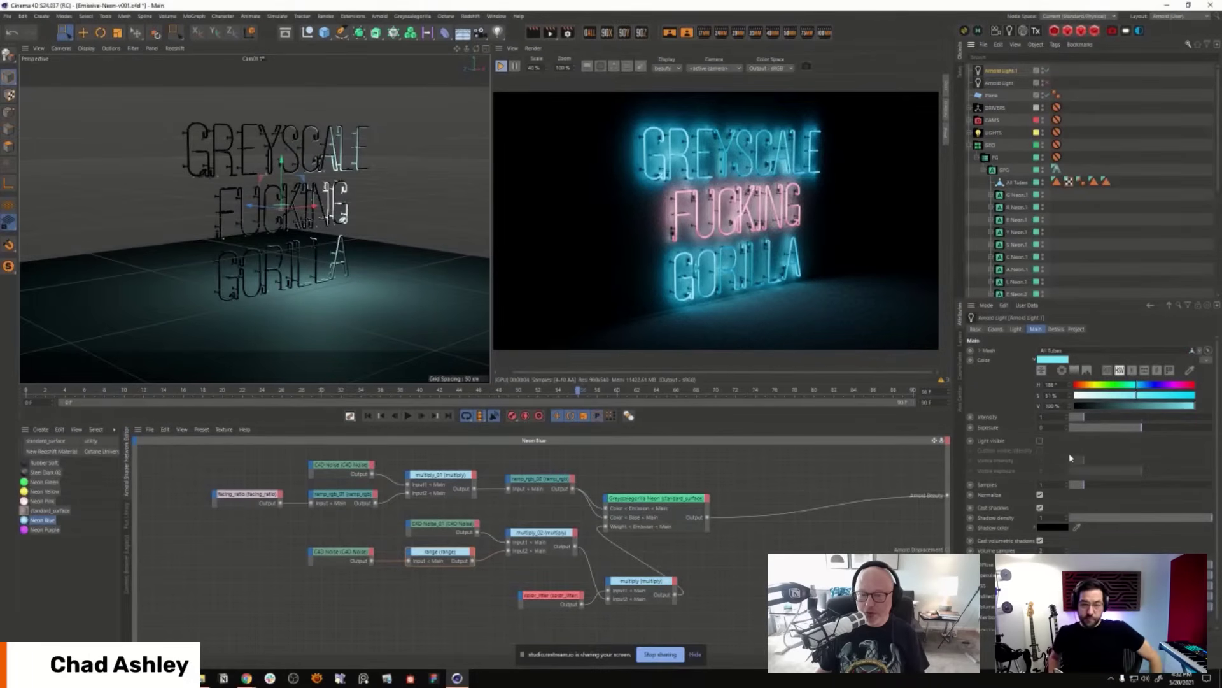
# Step: Collapse the sign's geometry group and add the floor Plane to the mesh light's list of excluded objects
pyautogui.click(973, 145)
pyautogui.click(1076, 328)
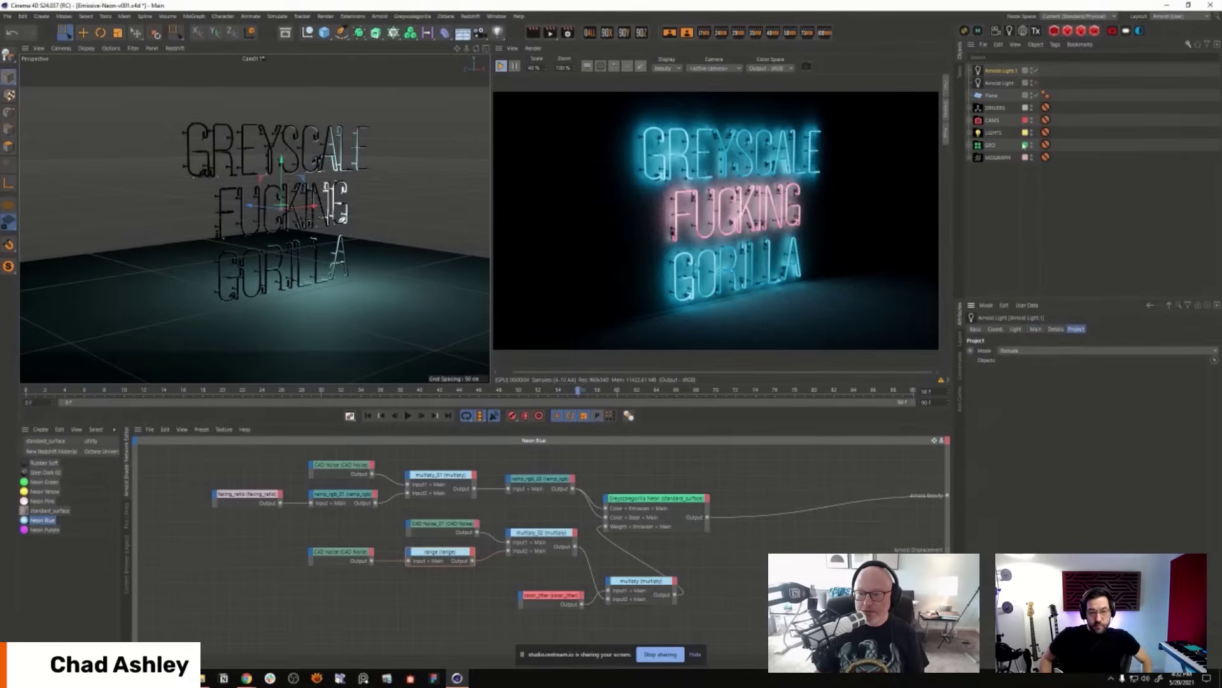
pyautogui.moveTo(991, 95); pyautogui.dragTo(1018, 361)
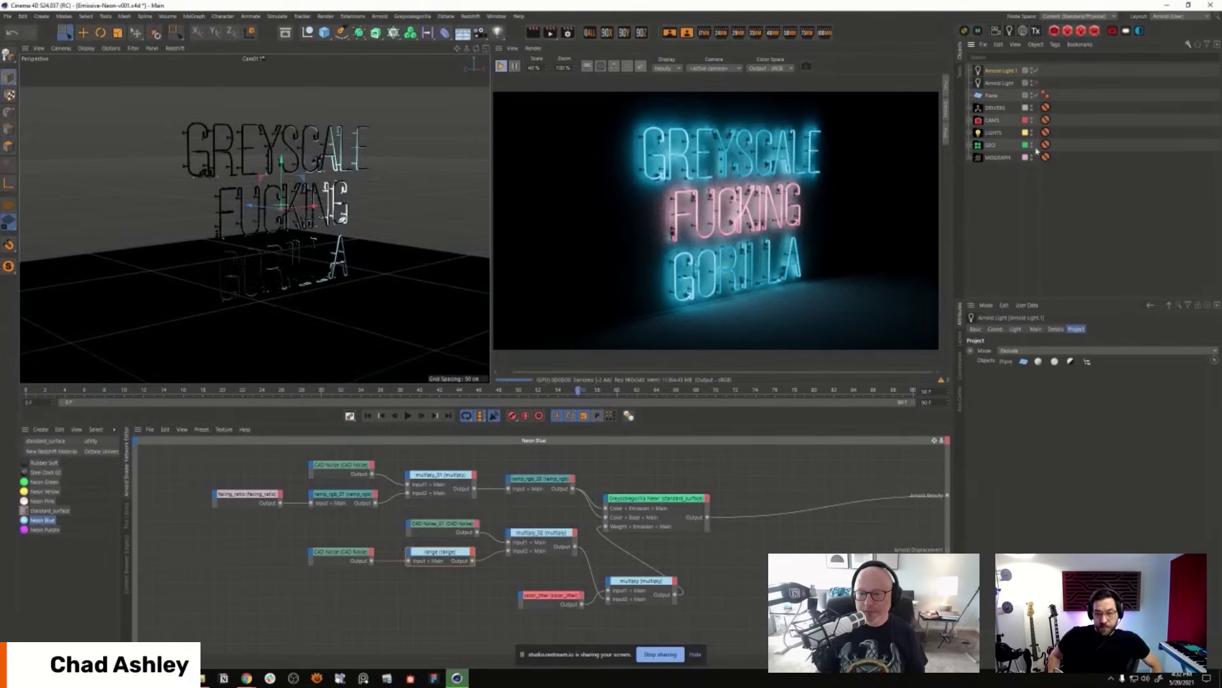
# Step: Unhide the BG layer in the object list and add the lower Plane in the BG group to the mesh light's excluded objects
pyautogui.click(972, 145)
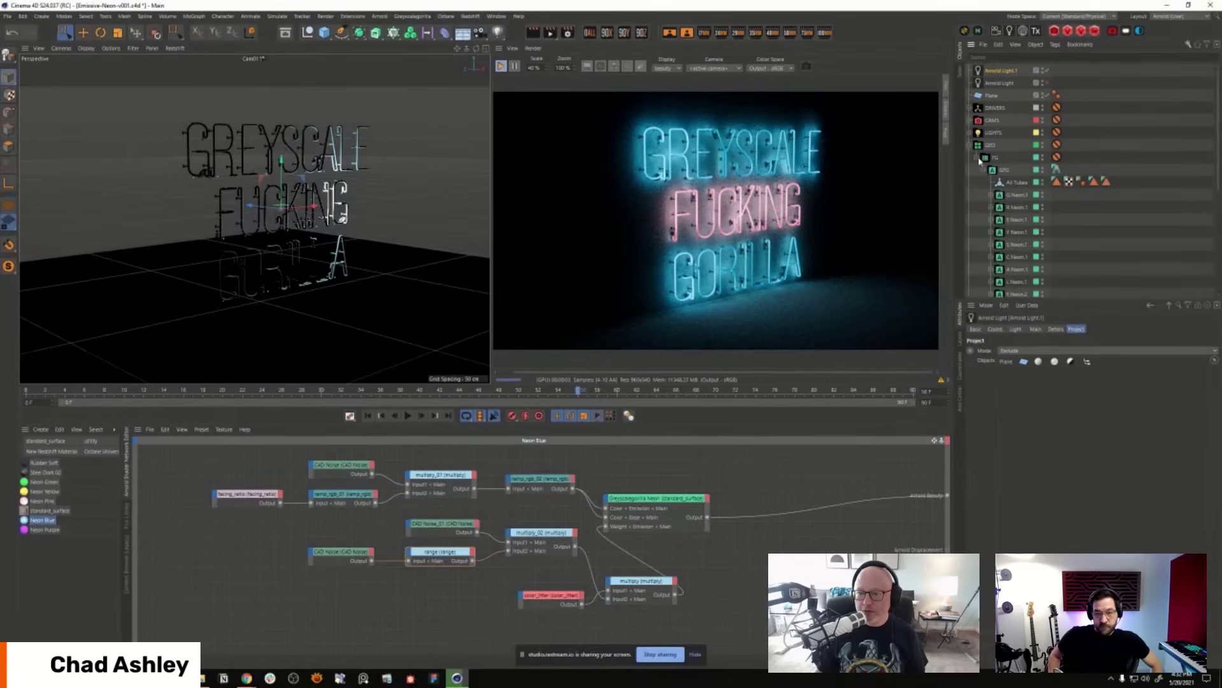
pyautogui.click(984, 179)
pyautogui.click(959, 340)
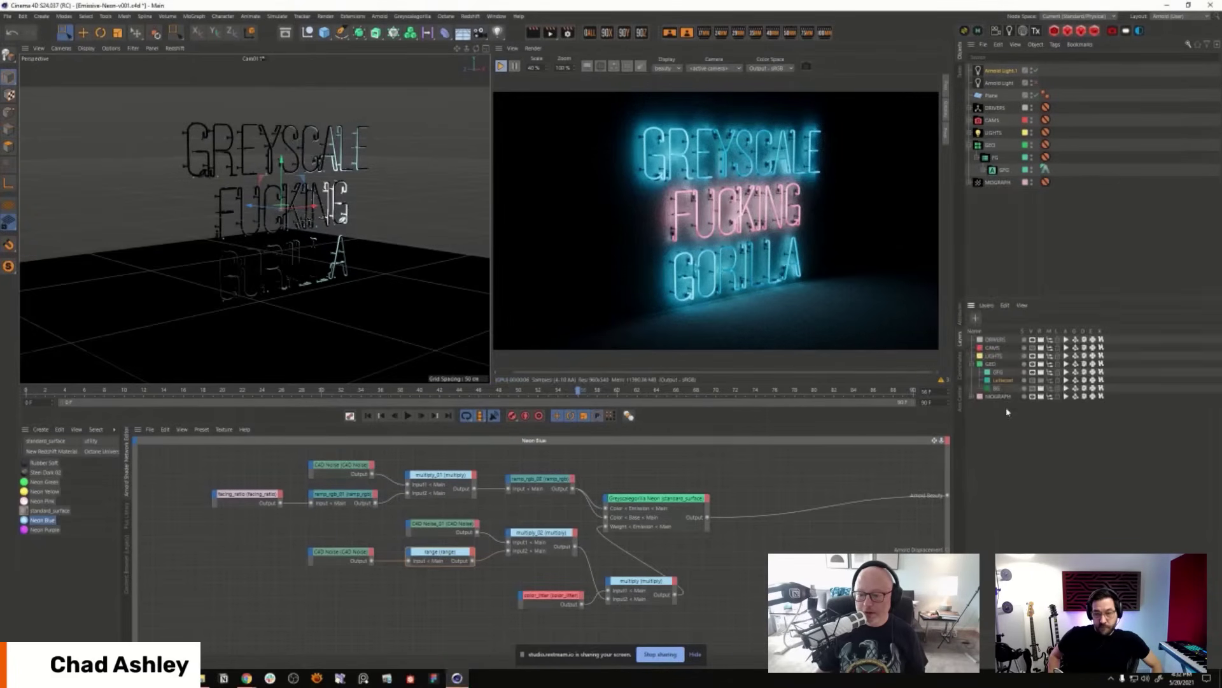
pyautogui.click(1049, 389)
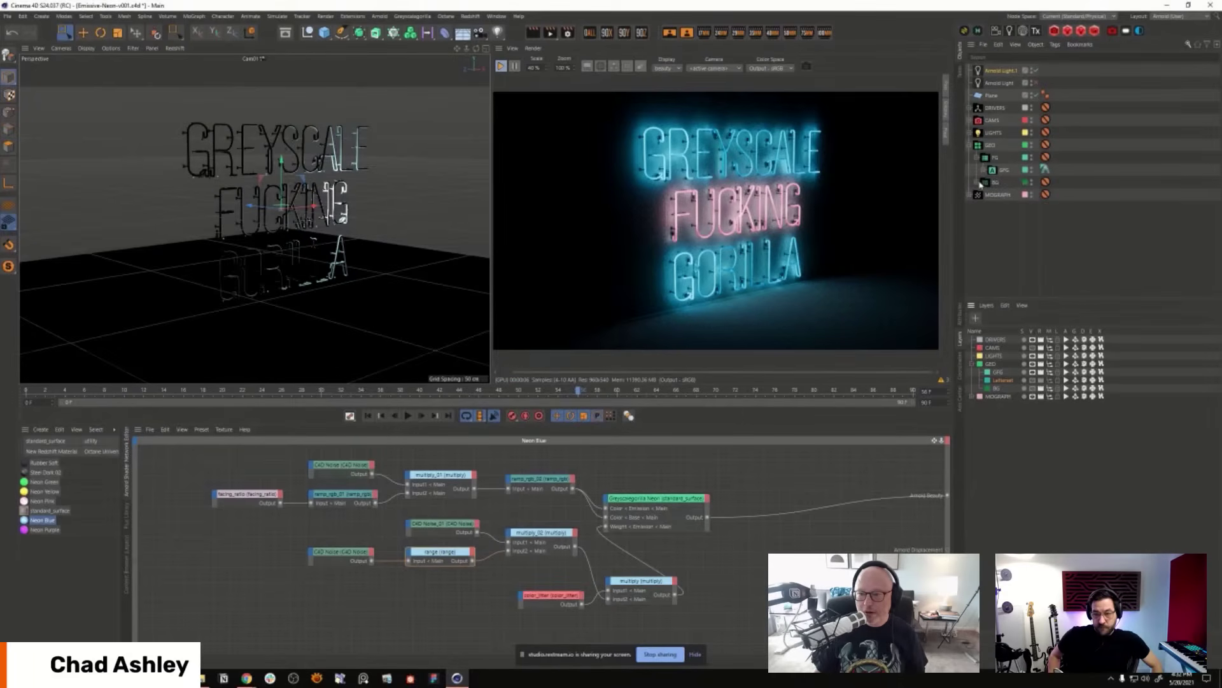
pyautogui.click(979, 182)
pyautogui.click(960, 317)
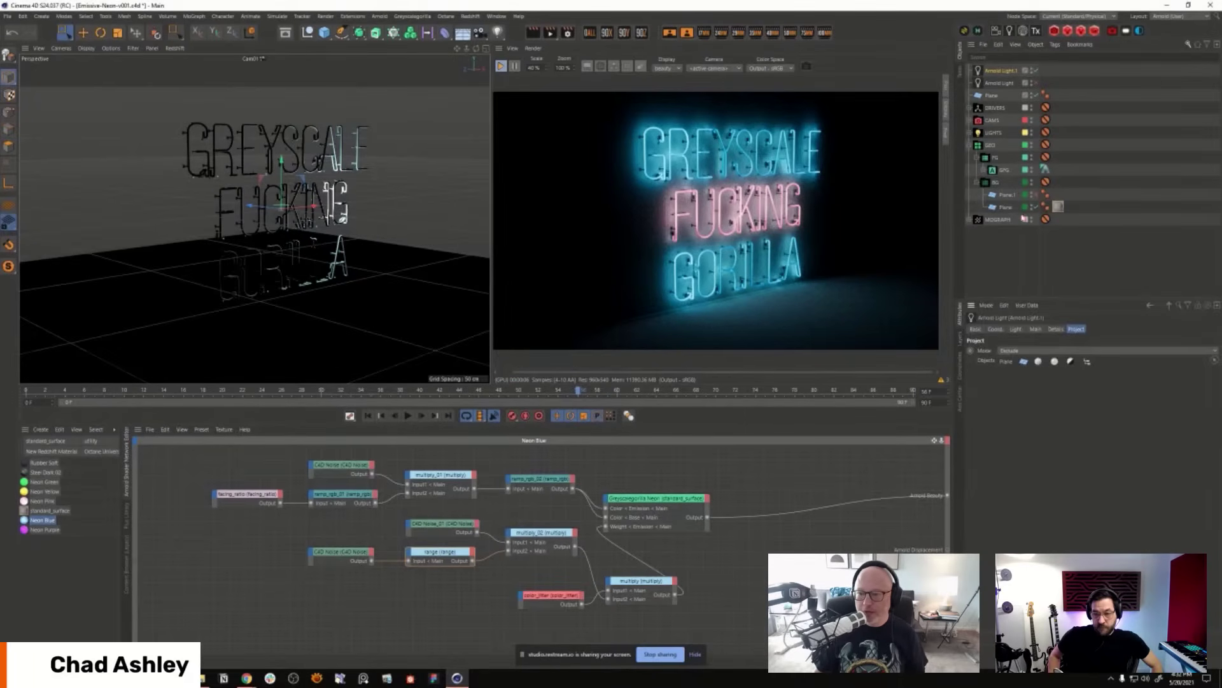
pyautogui.moveTo(1006, 207); pyautogui.dragTo(1026, 411)
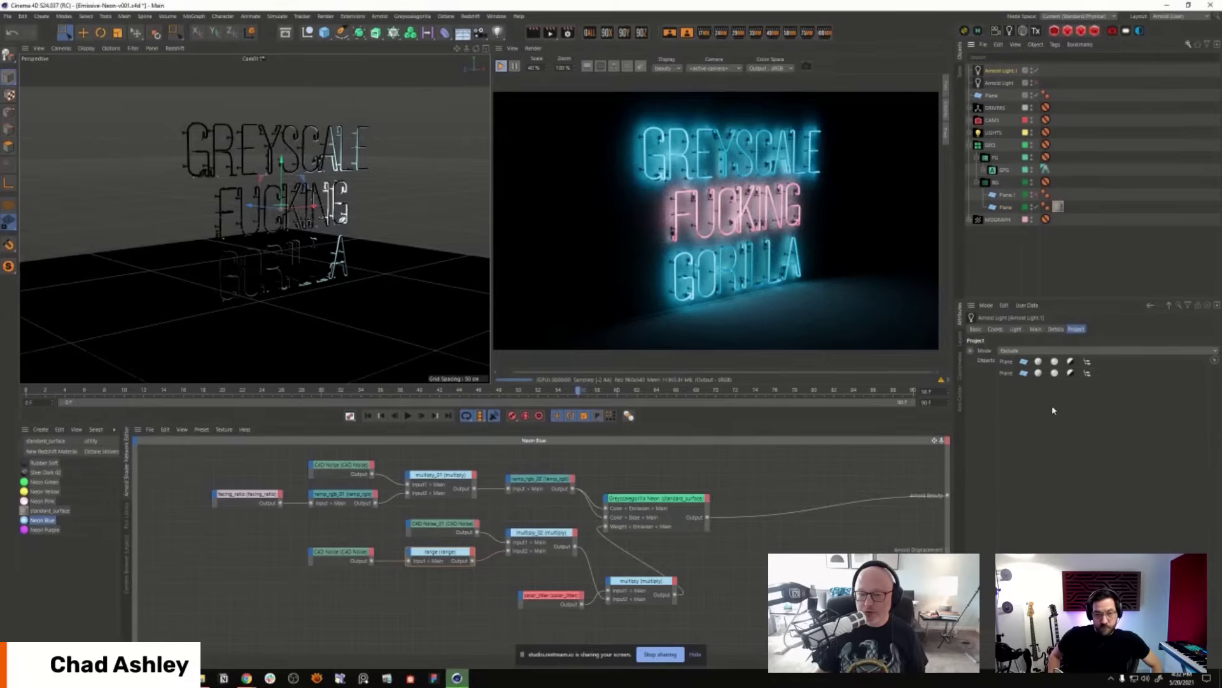
# Step: Set the mesh light's project mode to Include and lower its exposure to about -2.2
pyautogui.click(1044, 351)
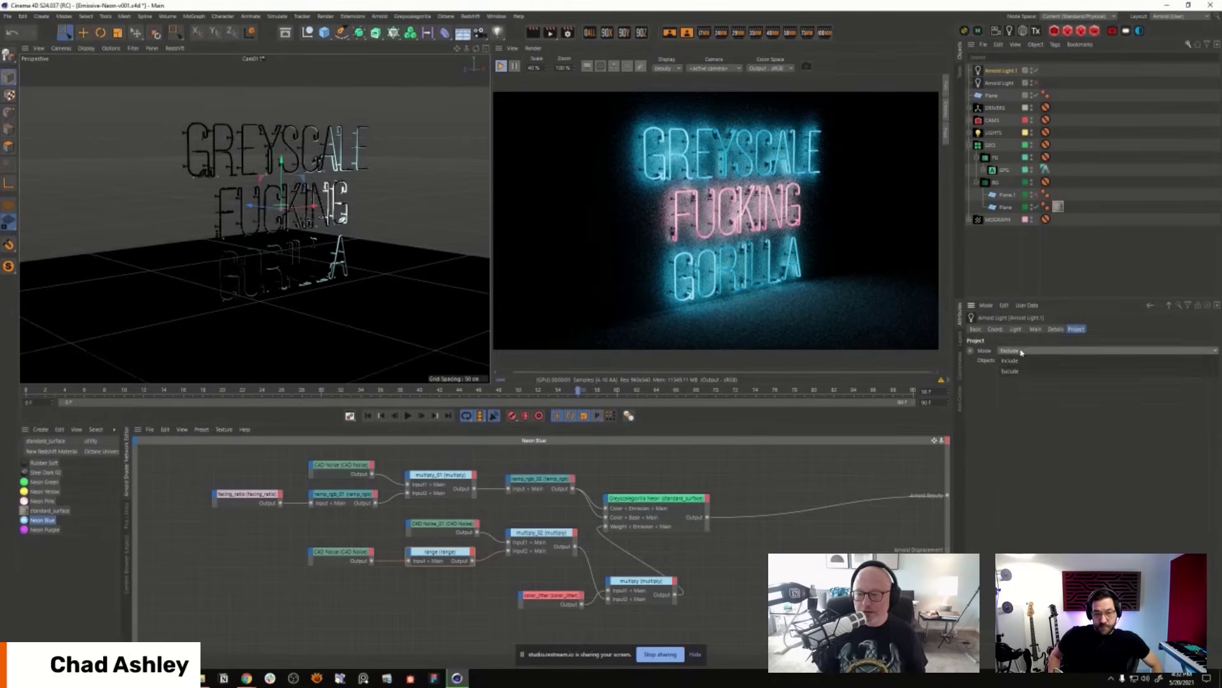
pyautogui.click(1039, 362)
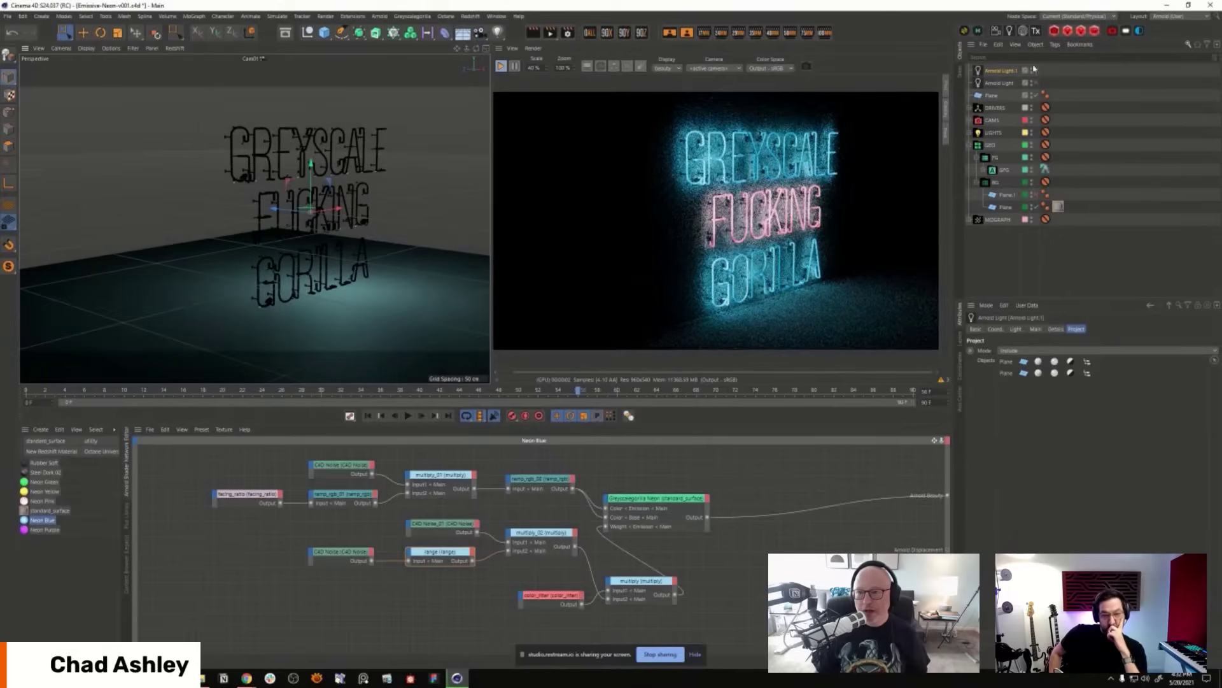
pyautogui.click(1035, 329)
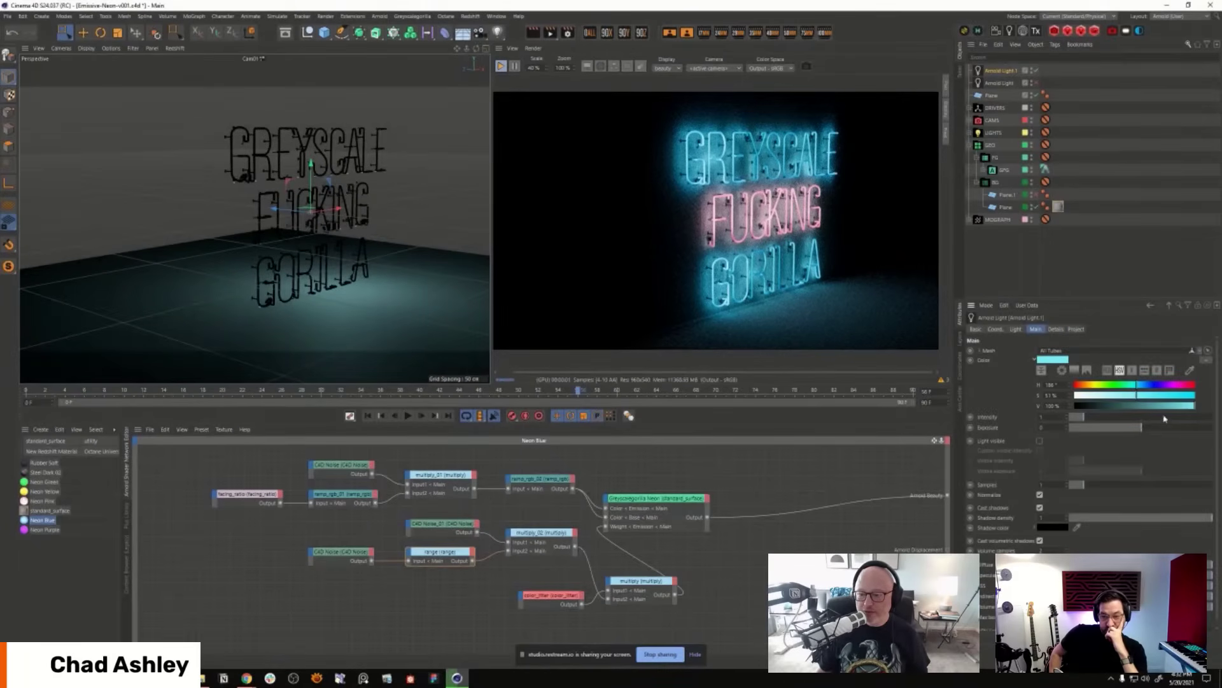
pyautogui.moveTo(1143, 431); pyautogui.dragTo(1114, 434)
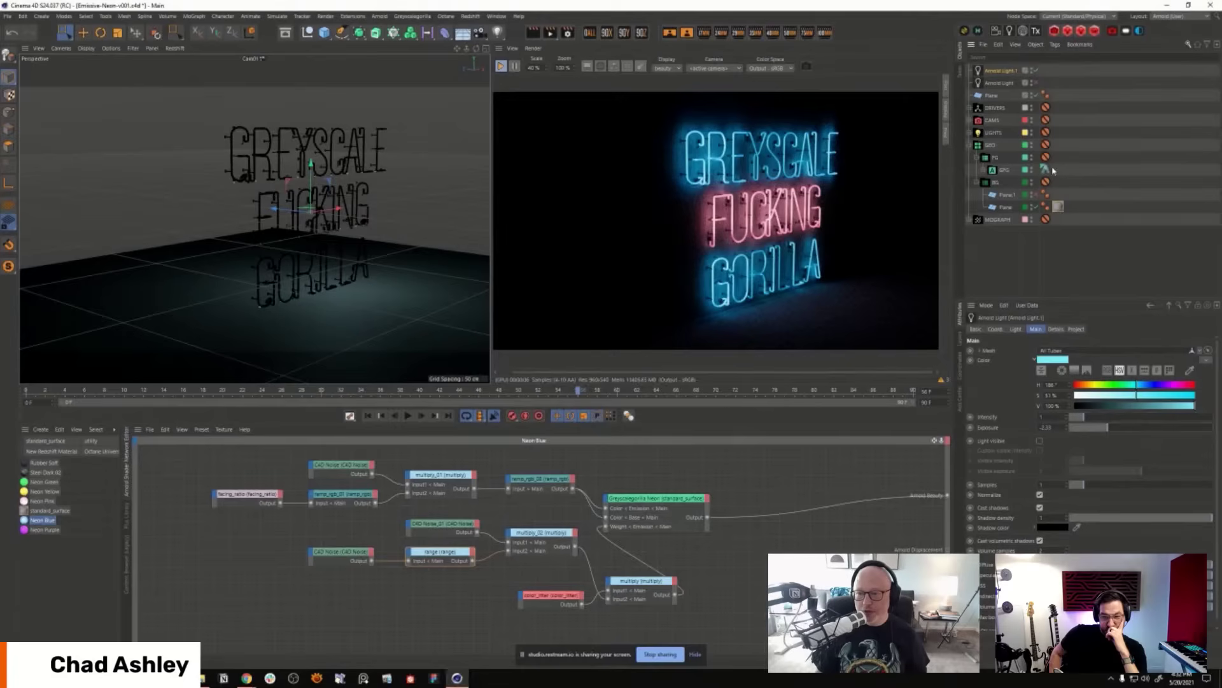
# Step: Turn off diffuse reflection in the sign group's Arnold tag and raise the mesh light's exposure to 0.07
pyautogui.click(1046, 169)
pyautogui.click(1025, 360)
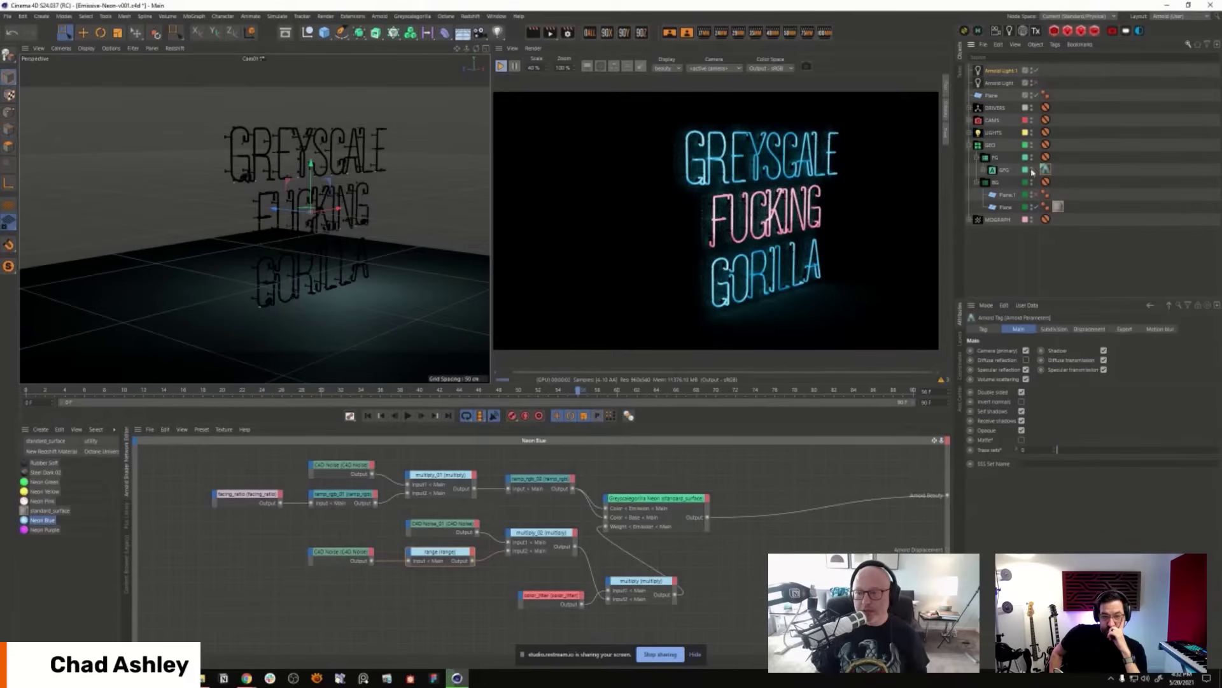
pyautogui.click(1005, 71)
pyautogui.click(1010, 72)
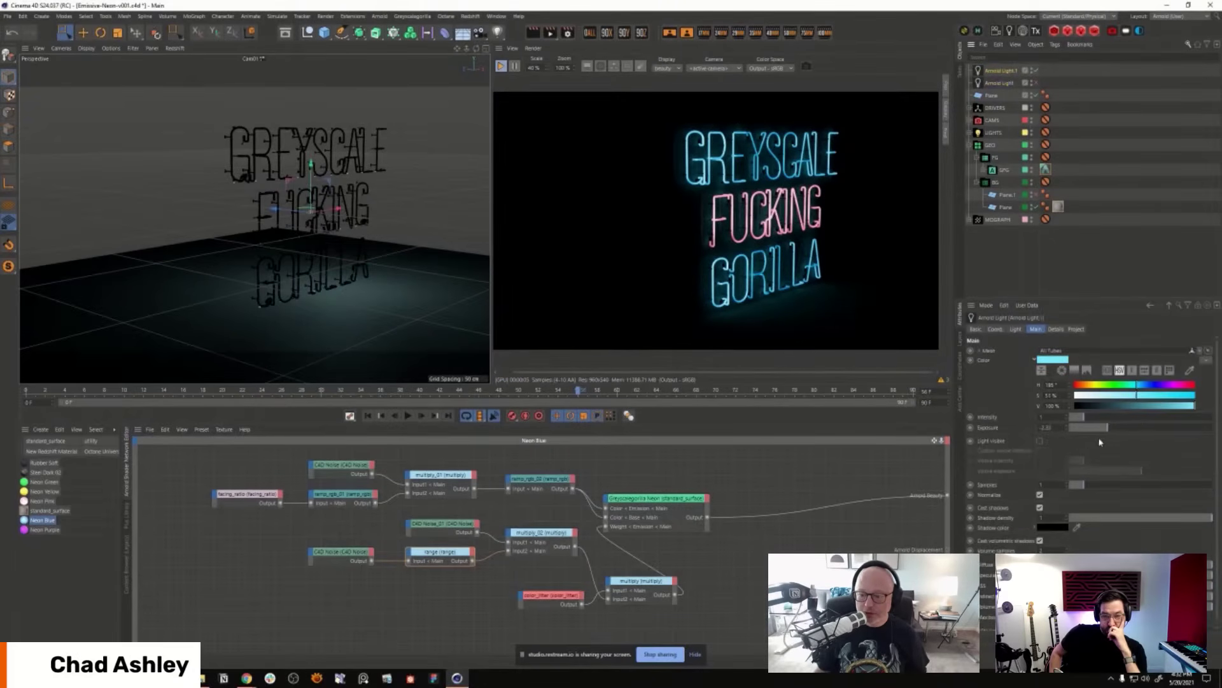
pyautogui.moveTo(1109, 428); pyautogui.dragTo(1143, 428)
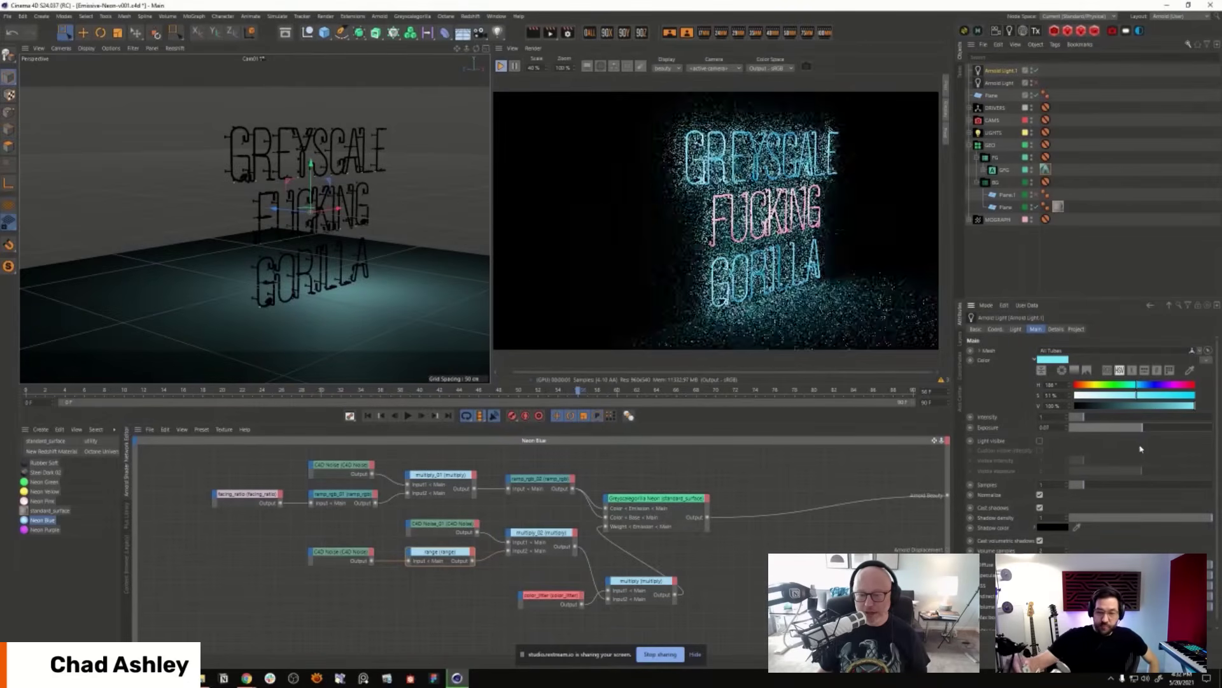
pyautogui.scroll(5, 307, 236)
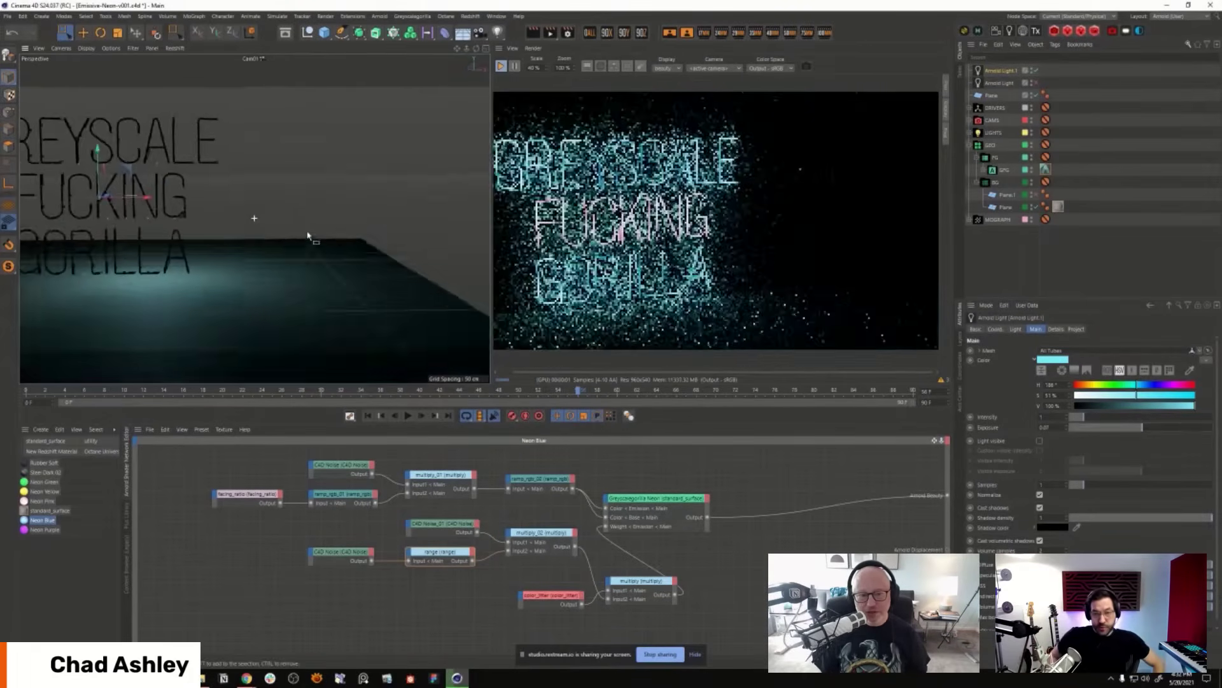
pyautogui.keyDown('alt'); pyautogui.moveTo(307, 235); pyautogui.dragTo(322, 237, button='middle'); pyautogui.keyUp('alt')
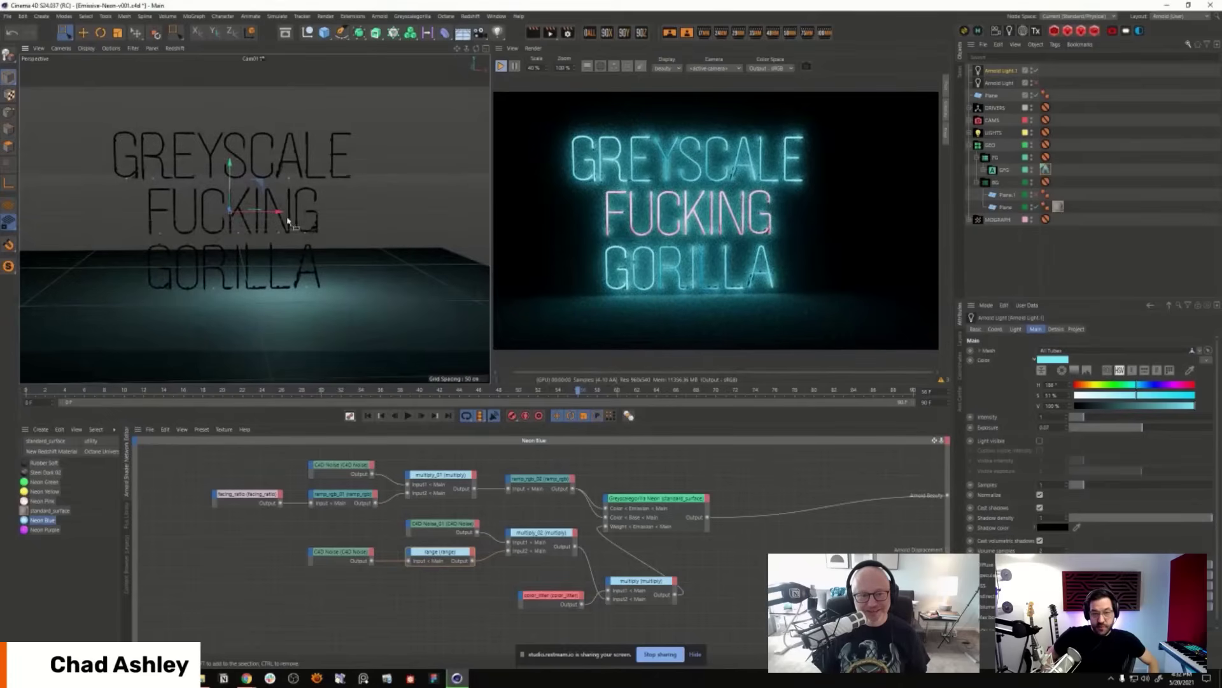
pyautogui.keyDown('alt'); pyautogui.moveTo(288, 221); pyautogui.dragTo(343, 236); pyautogui.keyUp('alt')
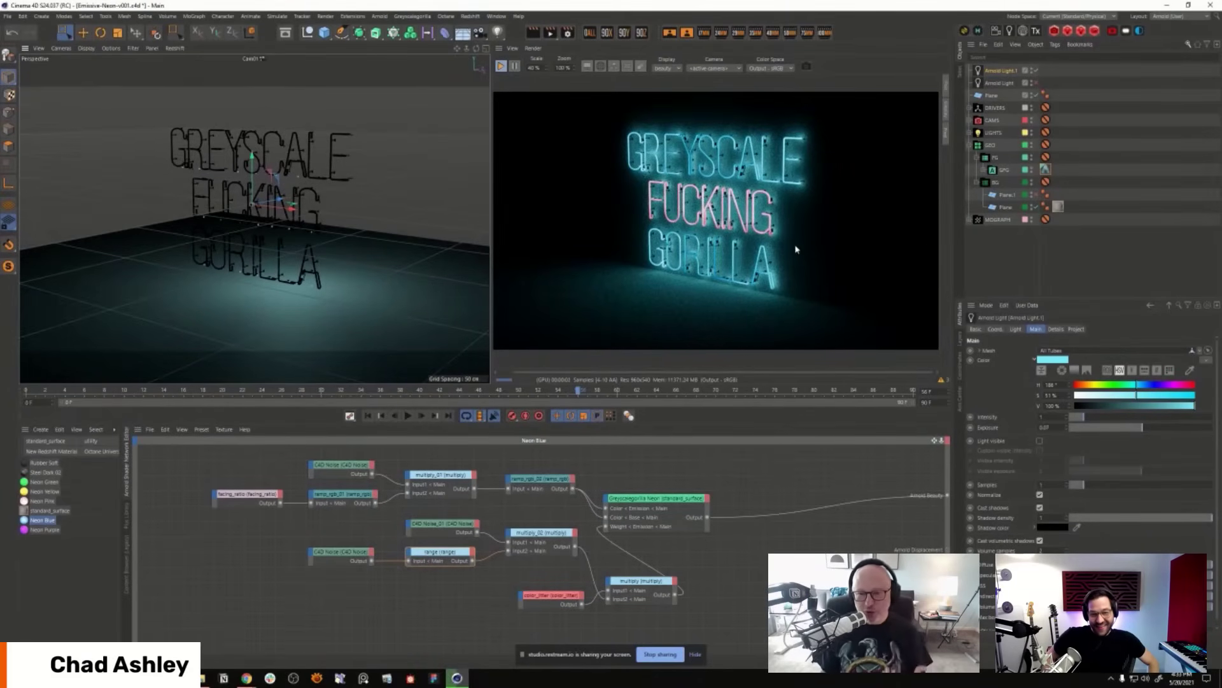
# Step: Disable the mesh light and turn diffuse reflection back on in the sign group's Arnold tag
pyautogui.click(1037, 71)
pyautogui.click(1045, 170)
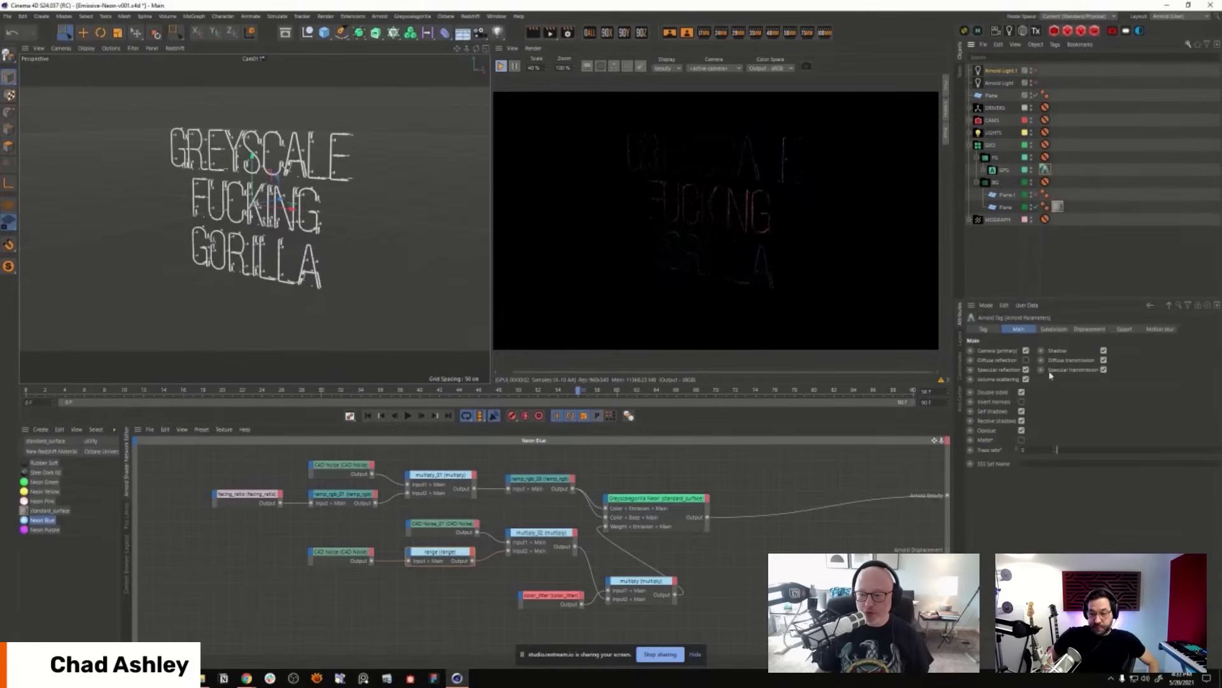
pyautogui.click(1026, 360)
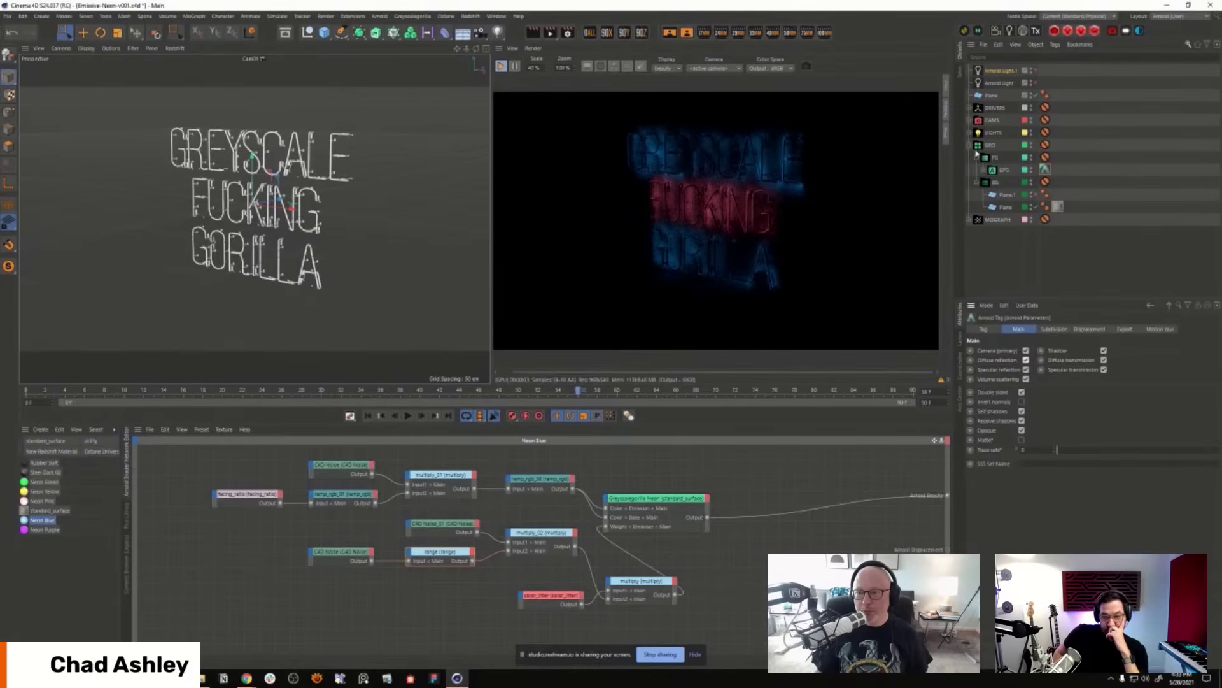
pyautogui.click(983, 171)
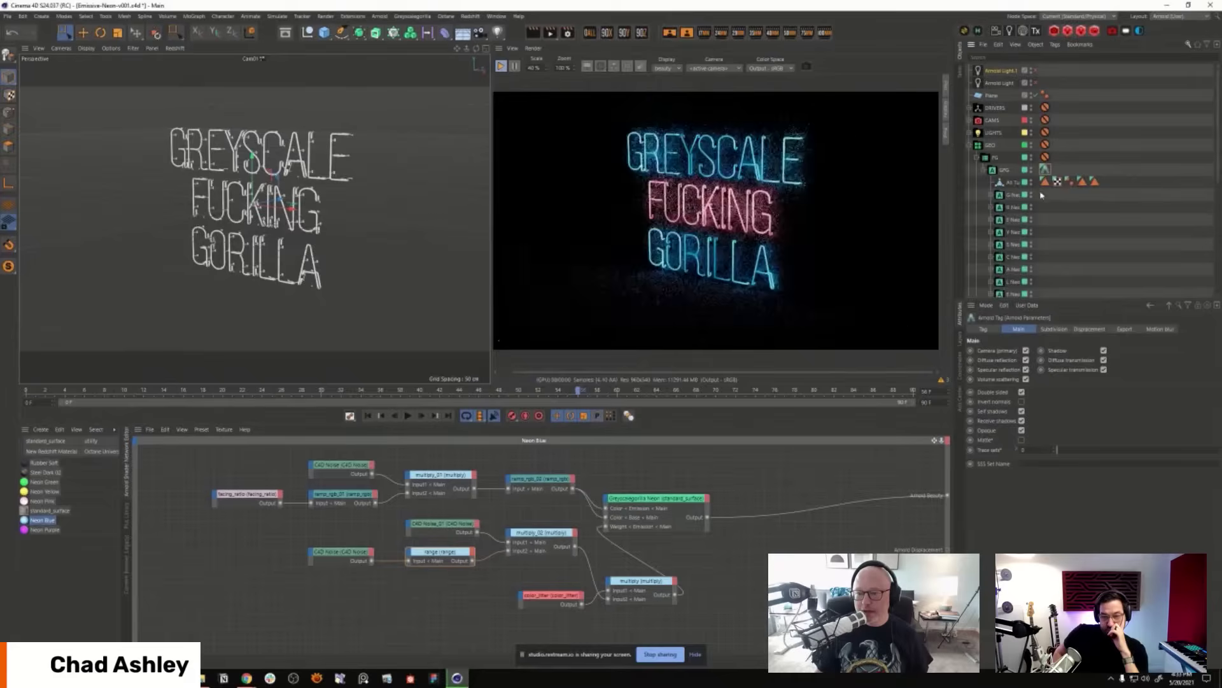
pyautogui.keyDown('alt'); pyautogui.moveTo(274, 242); pyautogui.dragTo(290, 298); pyautogui.keyUp('alt')
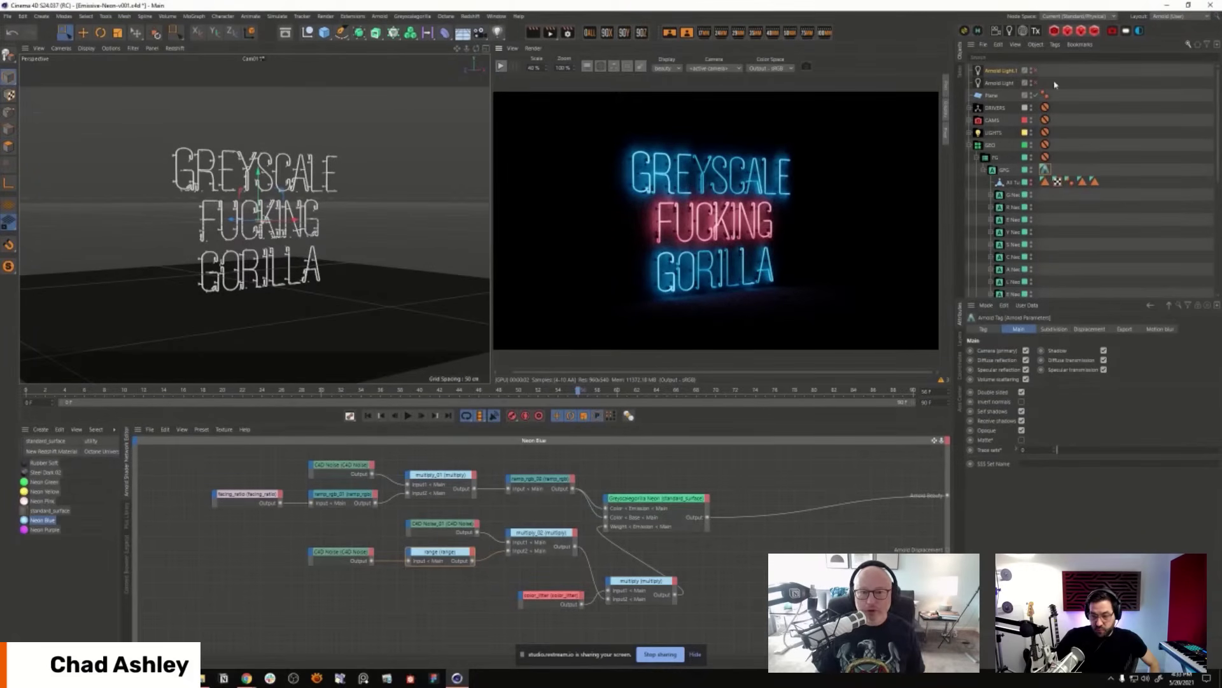
pyautogui.click(1083, 33)
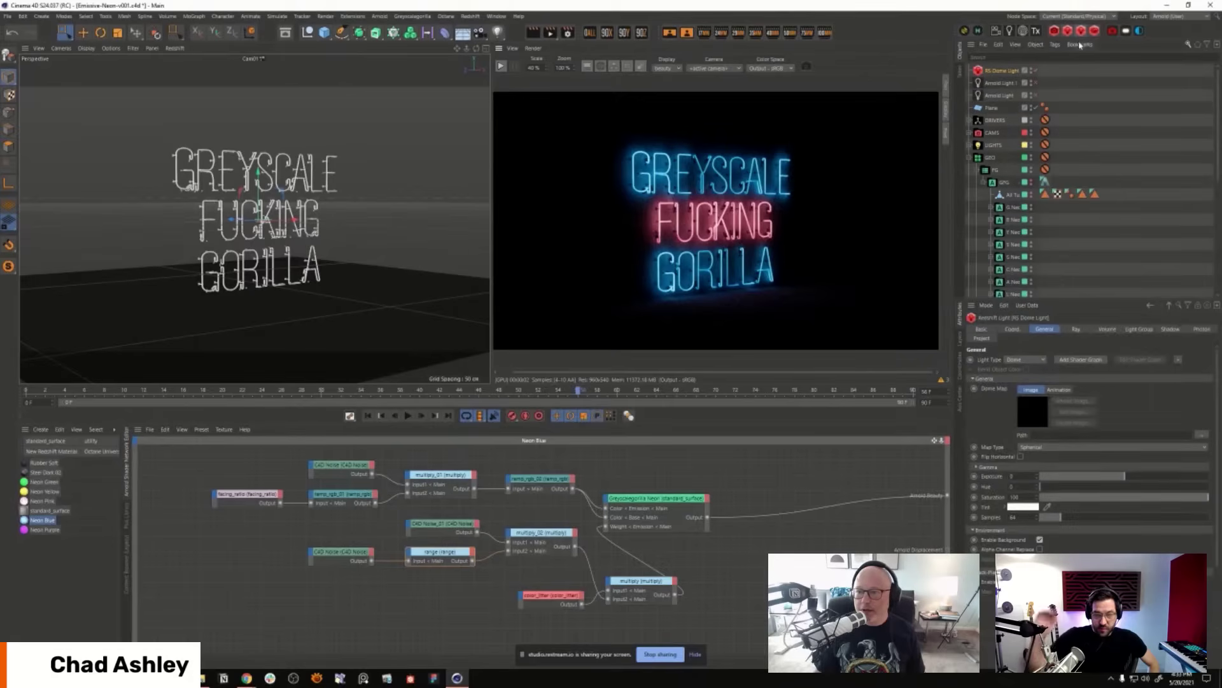
pyautogui.click(353, 16)
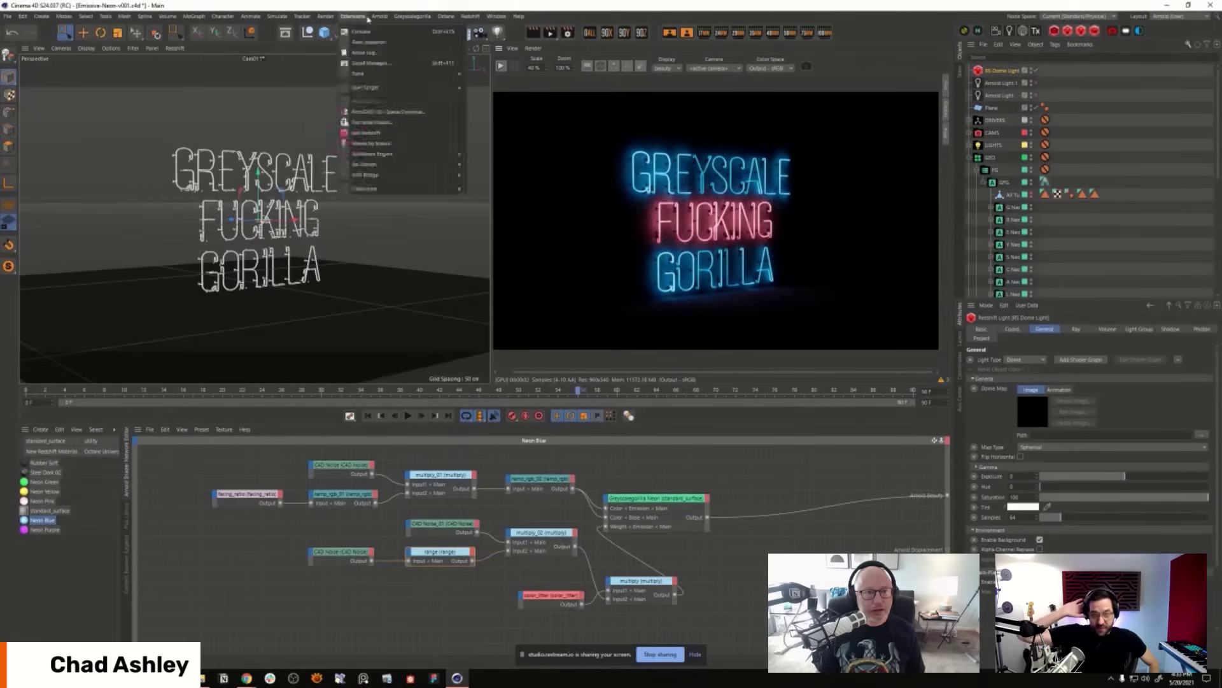
pyautogui.click(470, 16)
pyautogui.moveTo(513, 46)
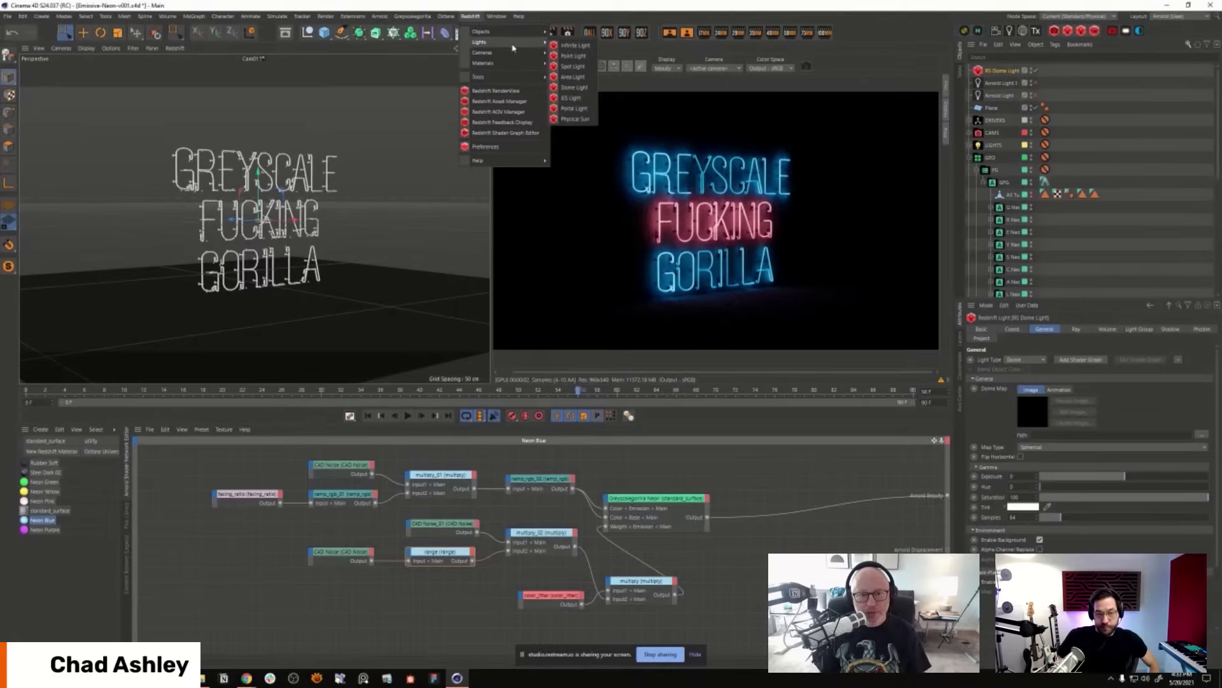
pyautogui.click(1052, 97)
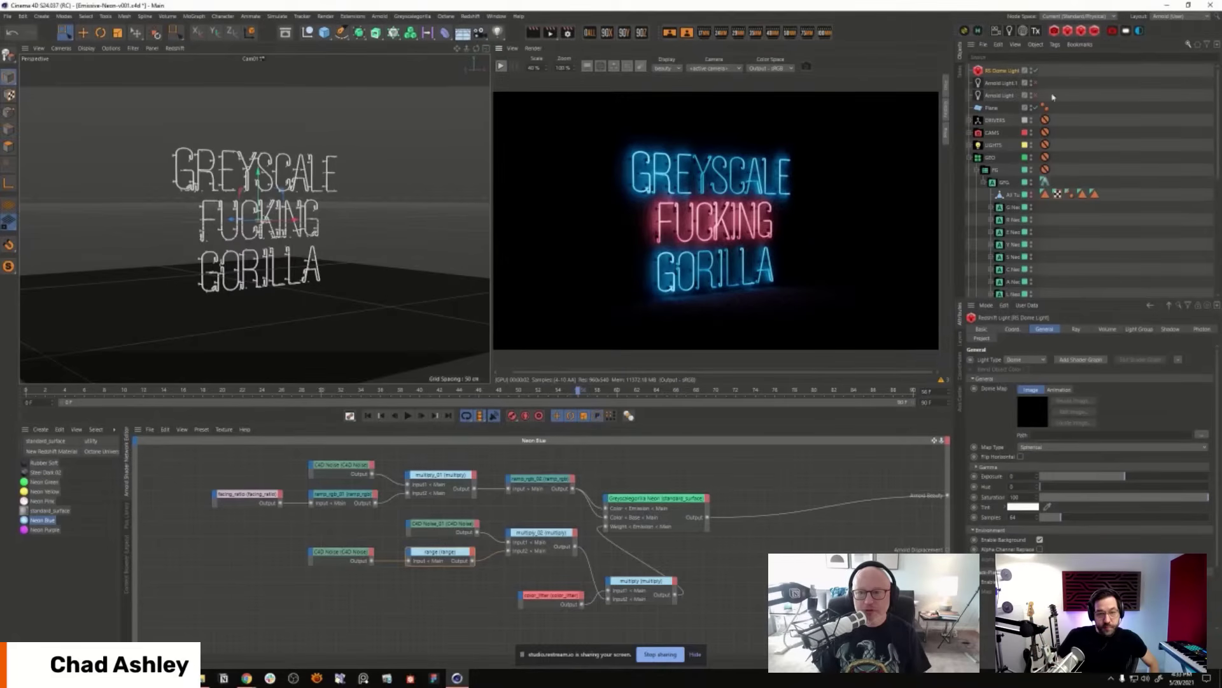
pyautogui.click(328, 36)
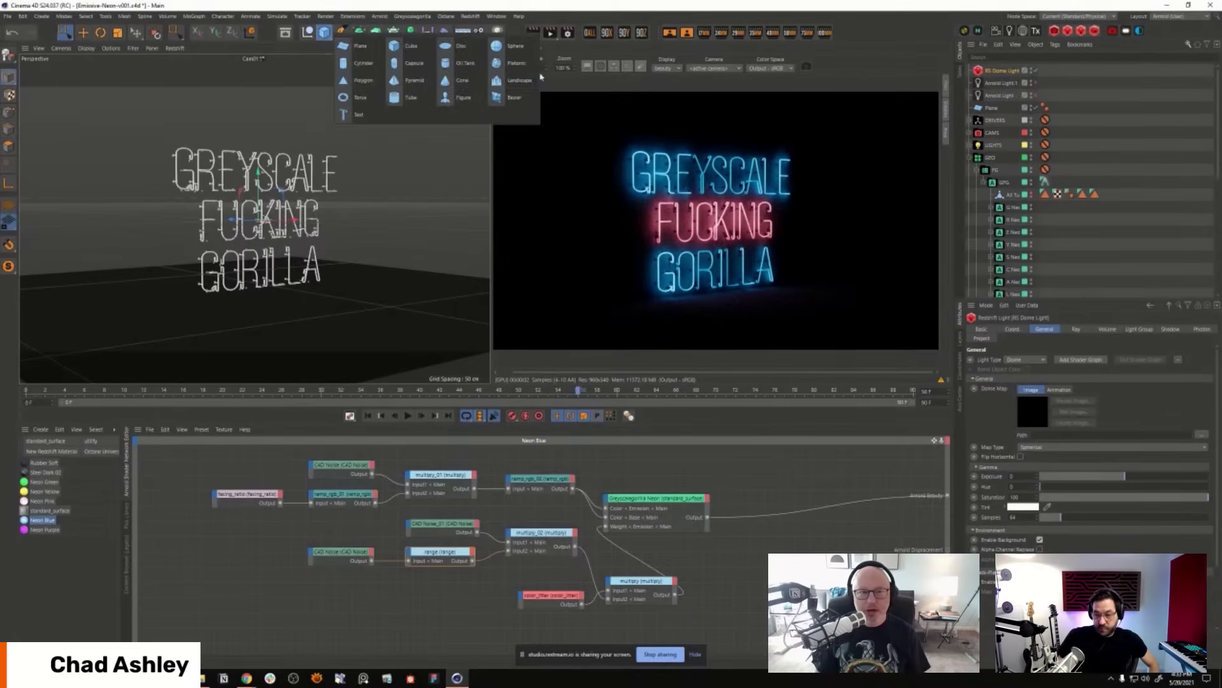
pyautogui.click(410, 46)
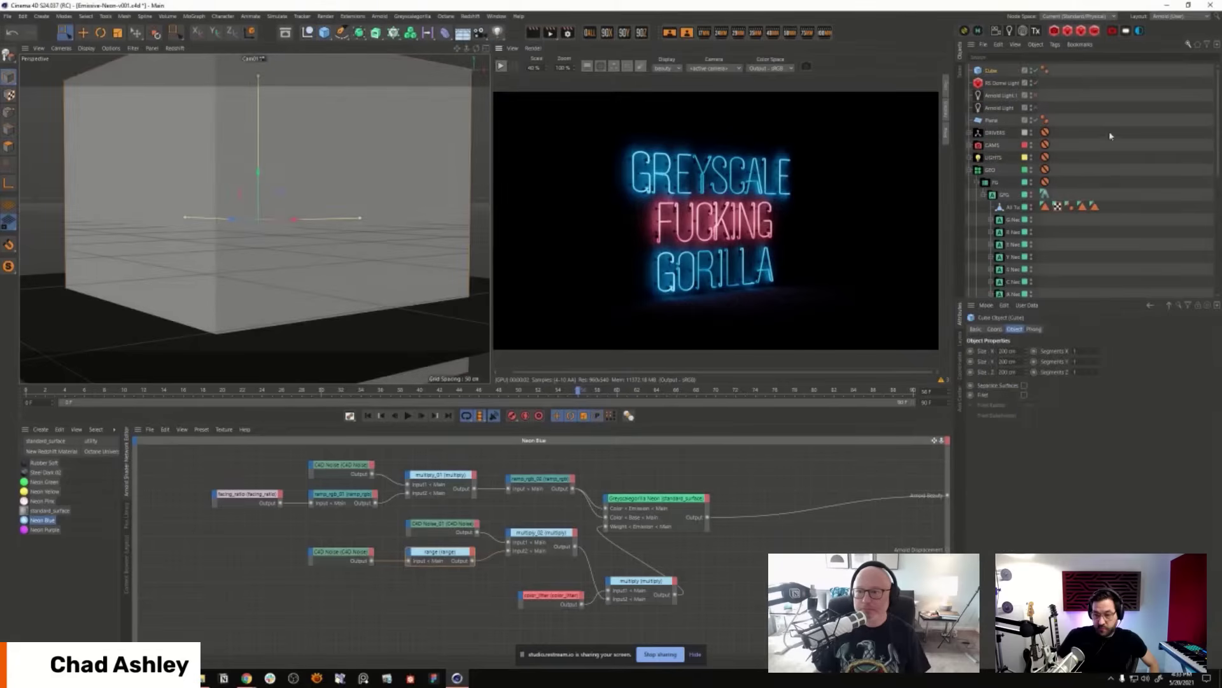
pyautogui.click(1061, 45)
pyautogui.moveTo(1100, 179)
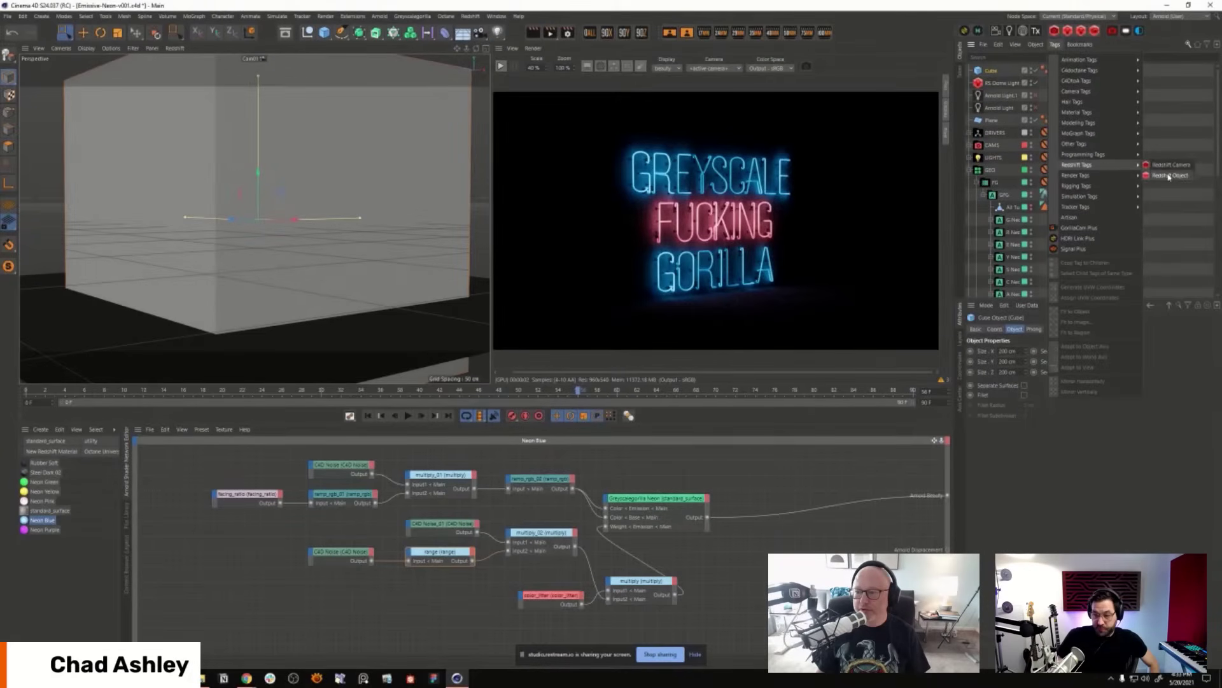
pyautogui.click(1200, 90)
pyautogui.moveTo(998, 82); pyautogui.dragTo(993, 88)
pyautogui.press('Delete')
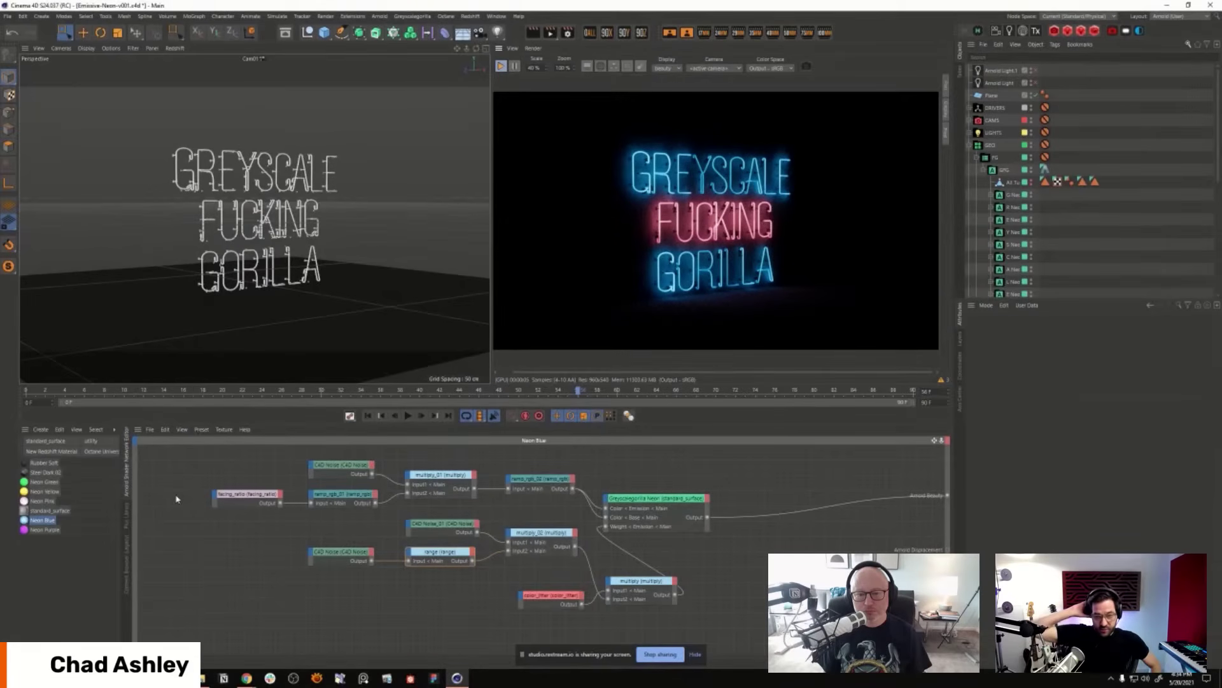
# Step: Enable the quad light so it illuminates the floor in front of the sign
pyautogui.keyDown('alt'); pyautogui.moveTo(313, 249); pyautogui.dragTo(240, 250); pyautogui.keyUp('alt')
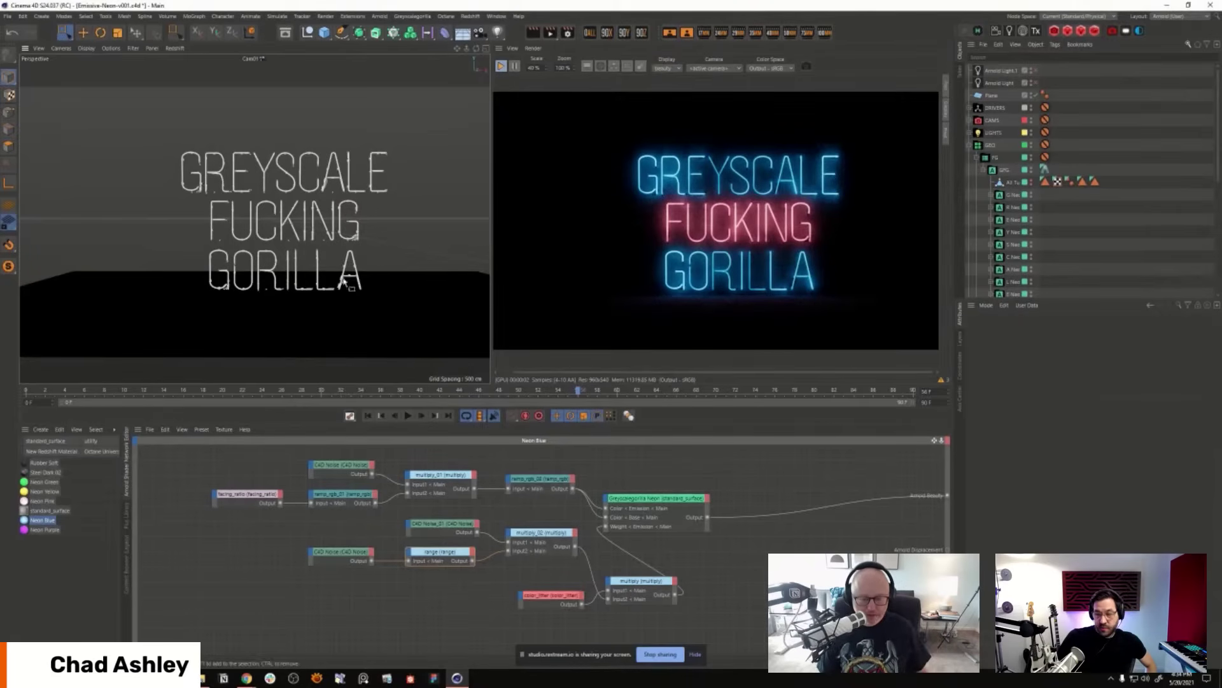
pyautogui.keyDown('alt'); pyautogui.moveTo(350, 285); pyautogui.dragTo(299, 261); pyautogui.keyUp('alt')
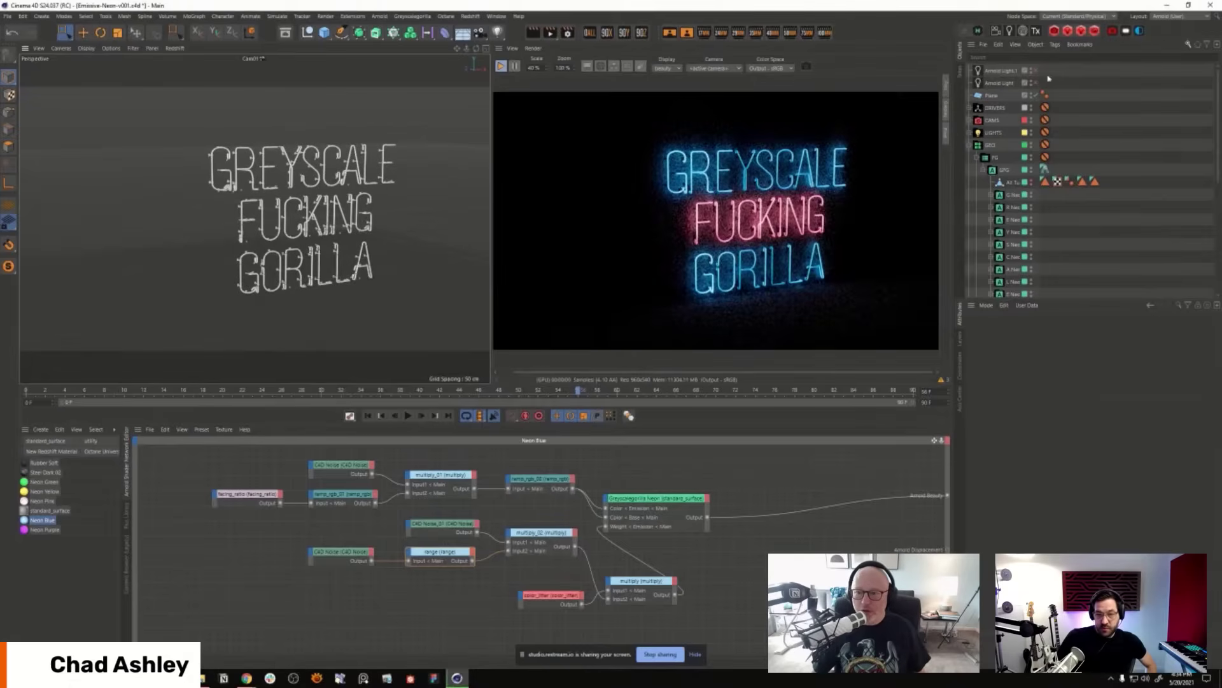
pyautogui.click(1036, 94)
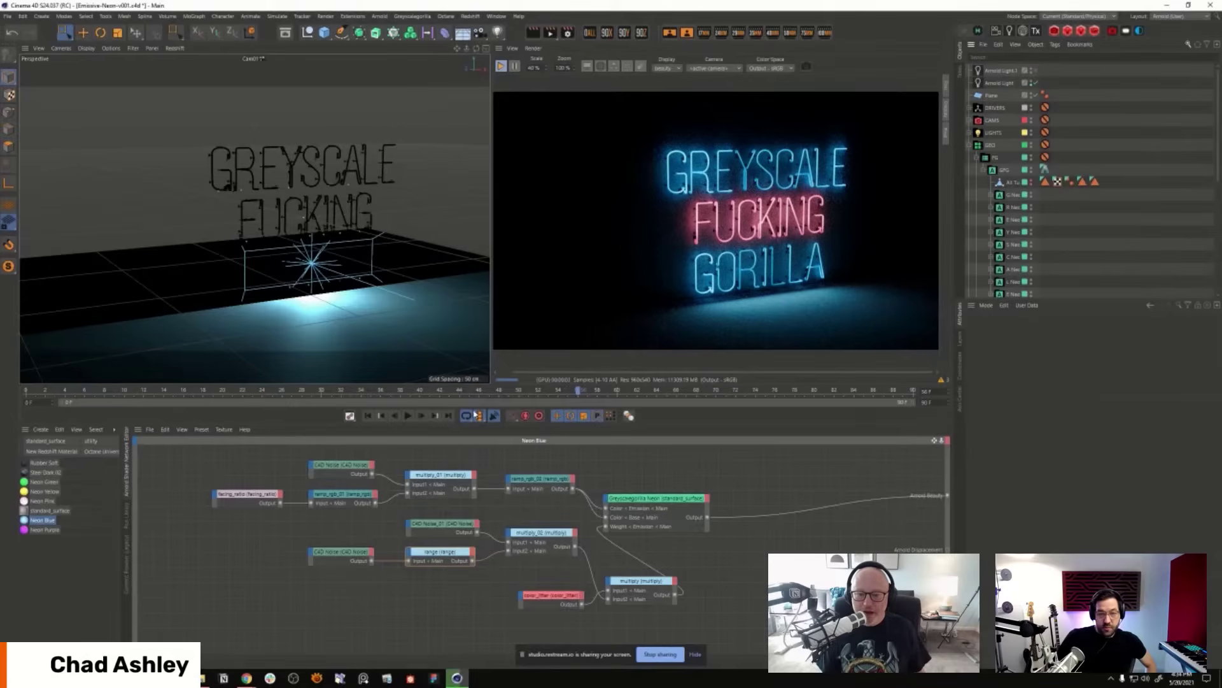
pyautogui.keyDown('alt'); pyautogui.moveTo(322, 303); pyautogui.dragTo(354, 301); pyautogui.keyUp('alt')
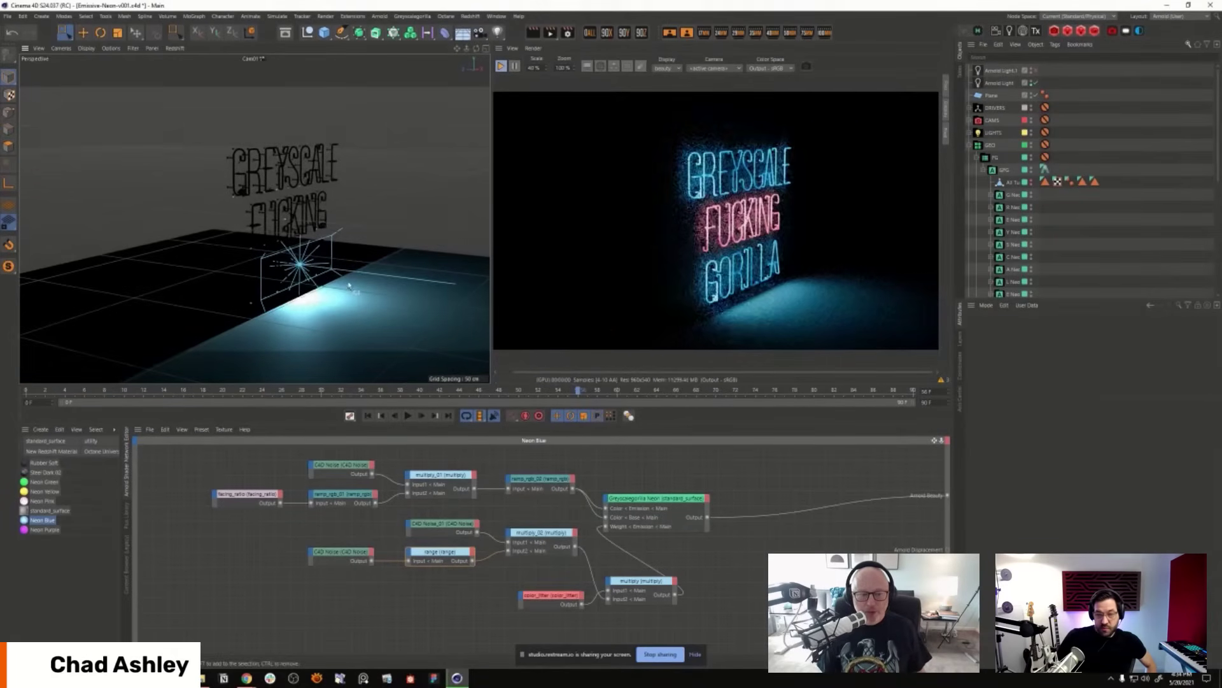
# Step: Move the quad light backward in the Right view until it sits at the back edge of the sign letters
pyautogui.click(1005, 84)
pyautogui.middleClick(360, 295)
pyautogui.middleClick(196, 338)
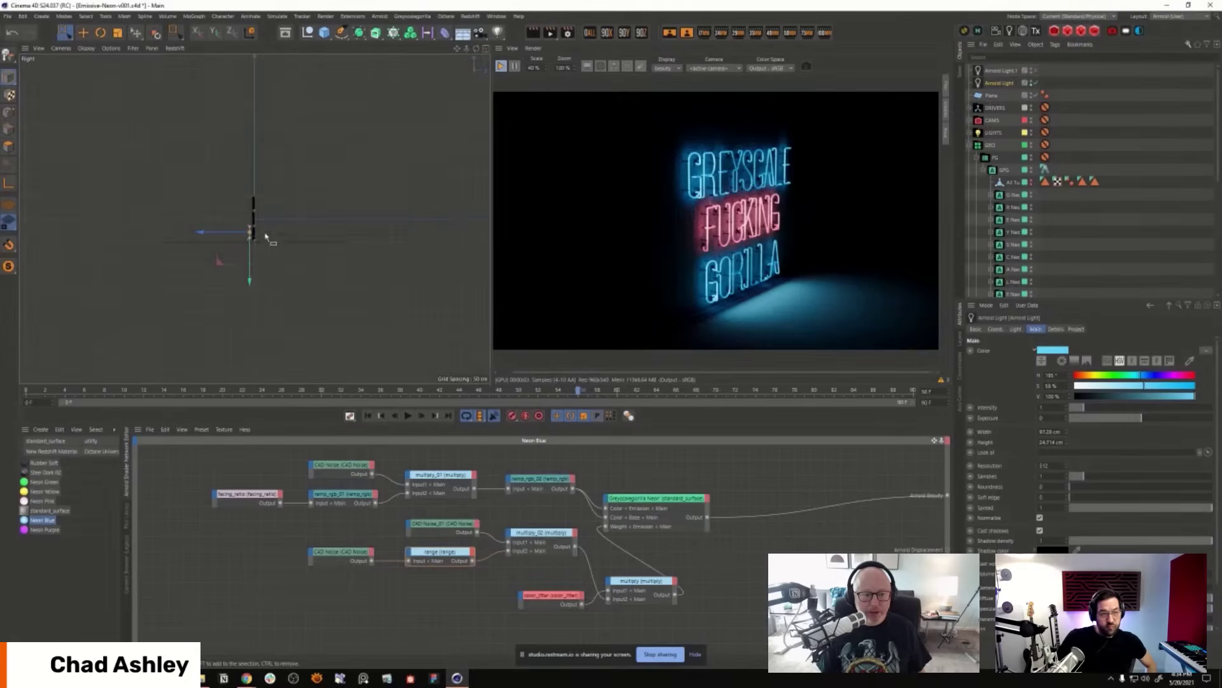
pyautogui.scroll(6, 271, 245)
pyautogui.scroll(4, 294, 258)
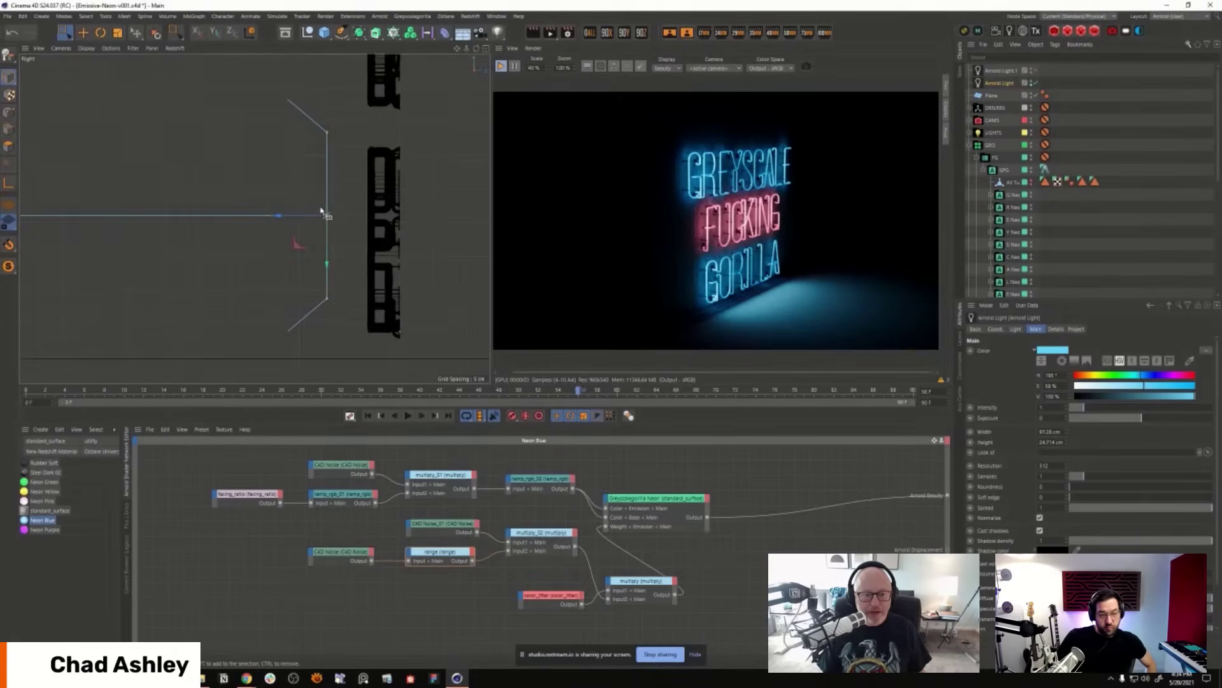
pyautogui.moveTo(240, 175); pyautogui.dragTo(316, 171)
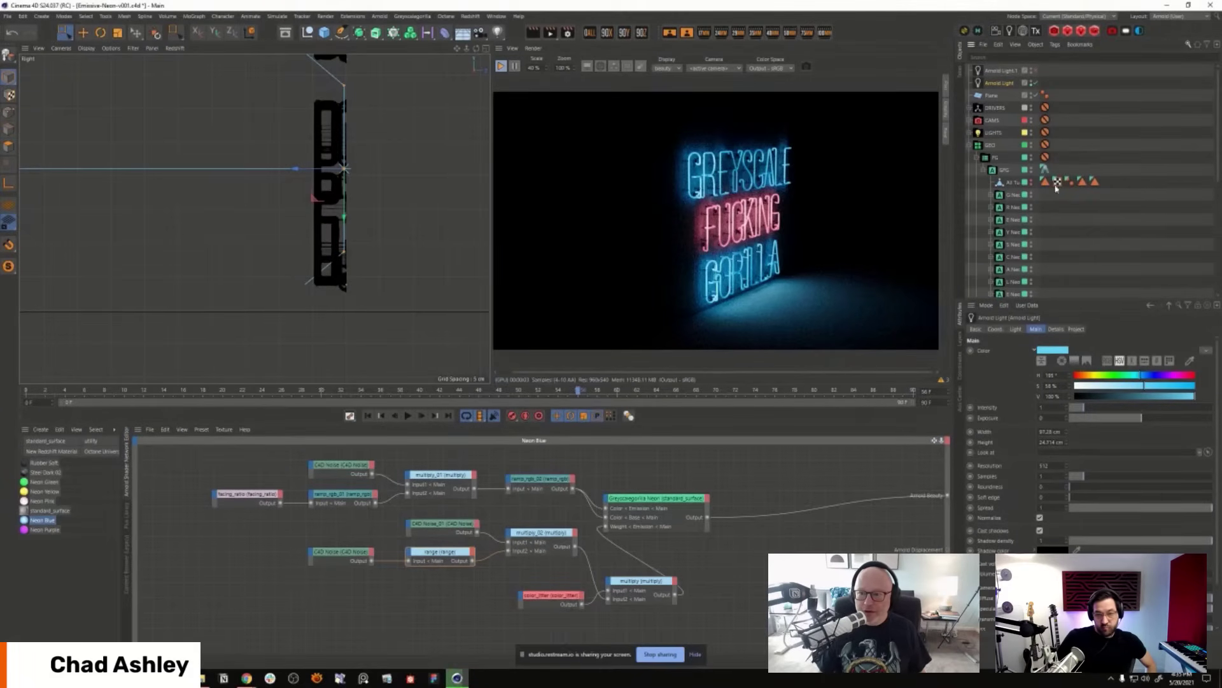
# Step: Collapse the sign's geometry group and add a Plane to the quad light's project object list
pyautogui.click(1076, 328)
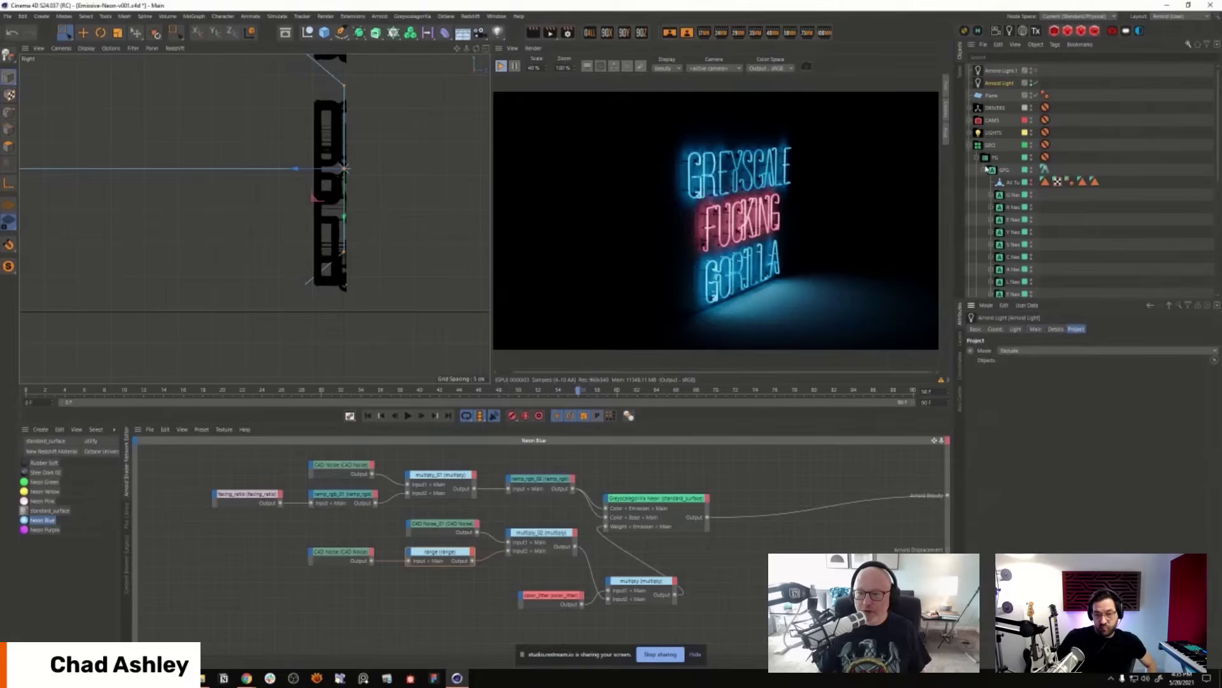
pyautogui.click(986, 169)
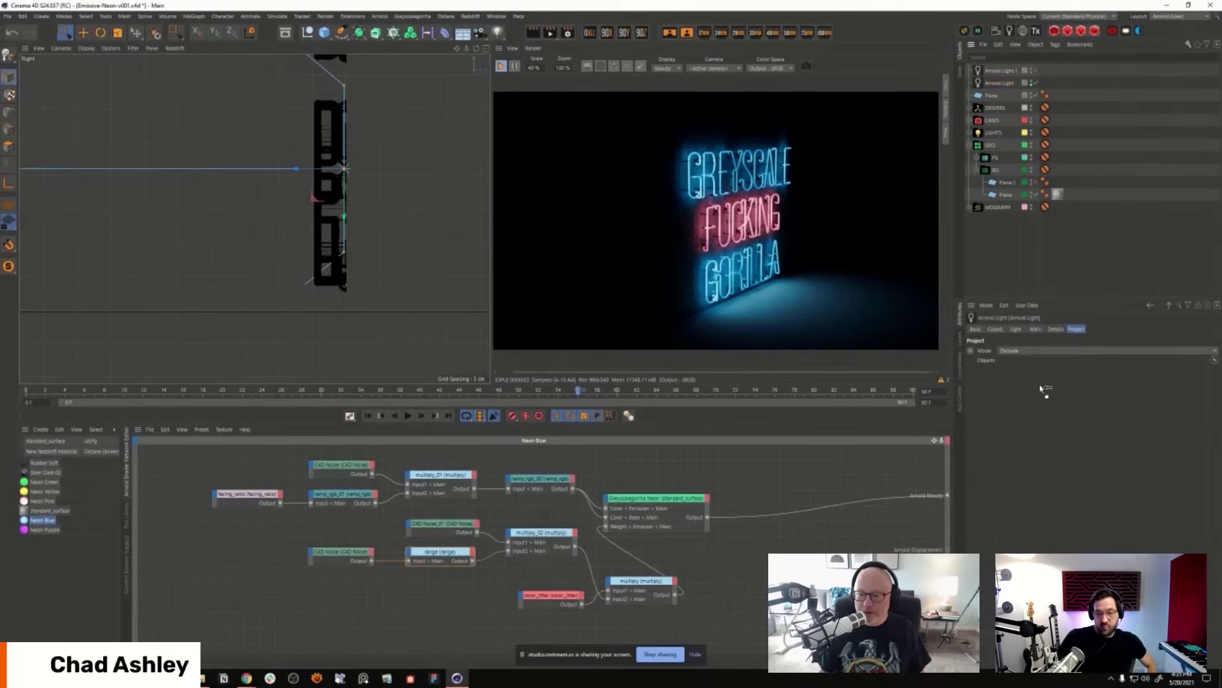
pyautogui.moveTo(1044, 390); pyautogui.dragTo(1047, 361)
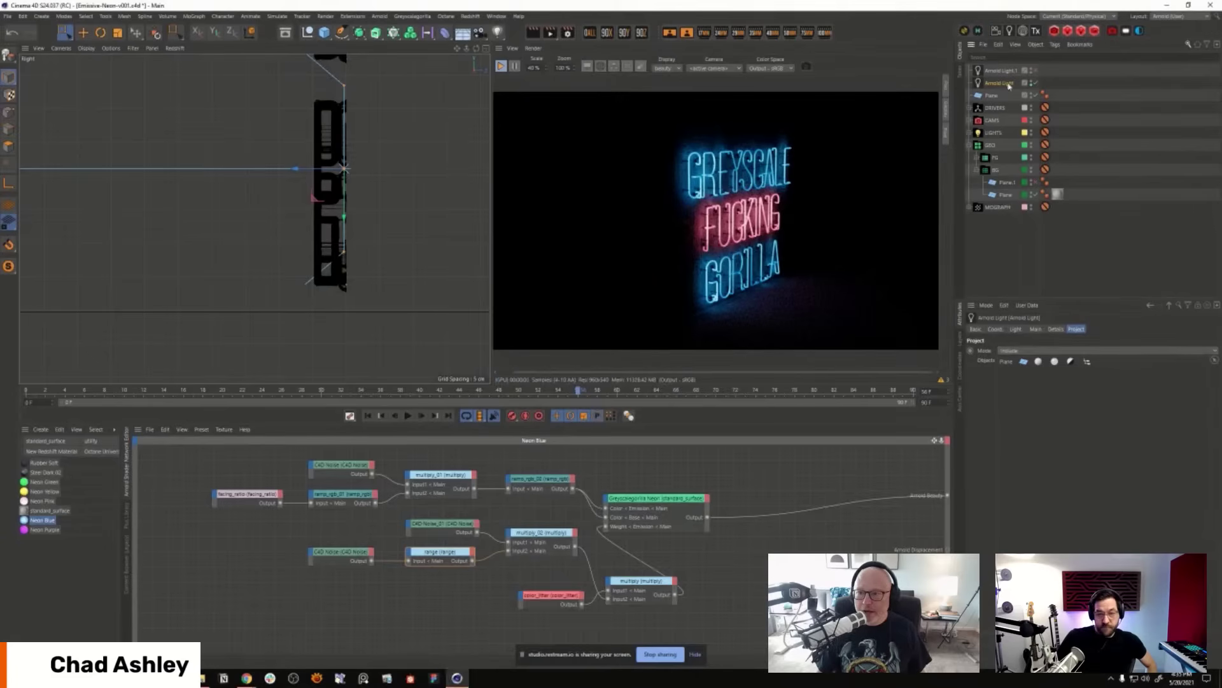
# Step: Raise the quad light's exposure to about 4
pyautogui.click(1038, 329)
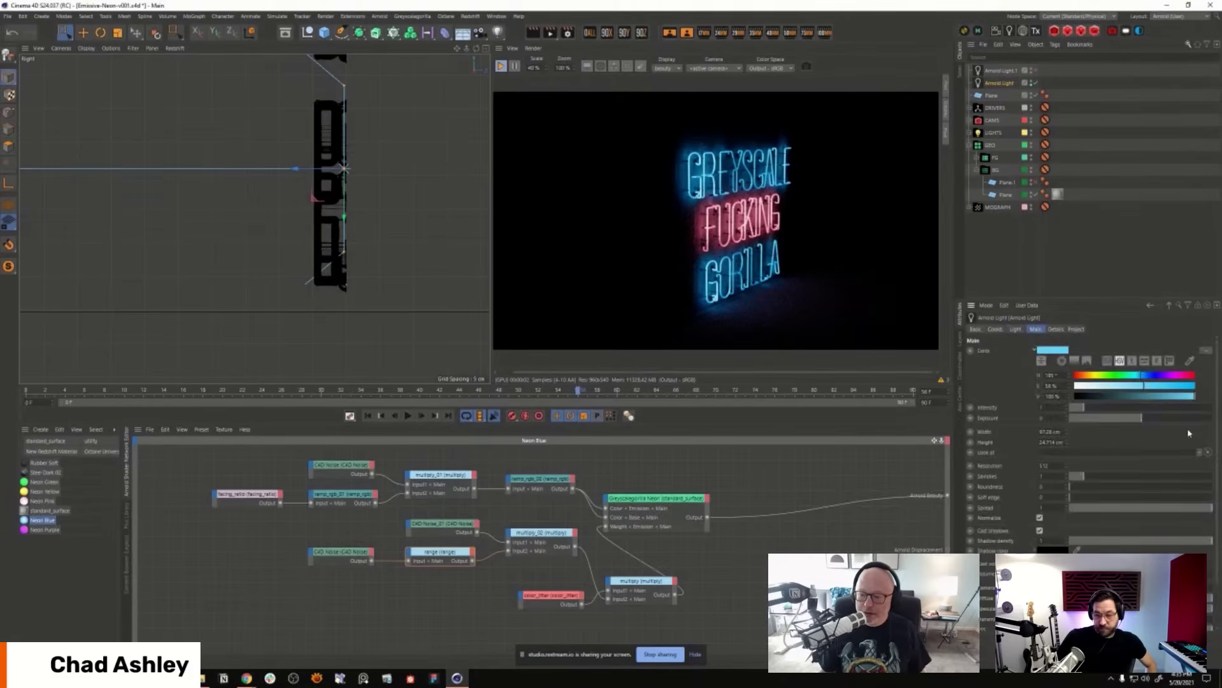
pyautogui.moveTo(1169, 419); pyautogui.dragTo(1198, 420)
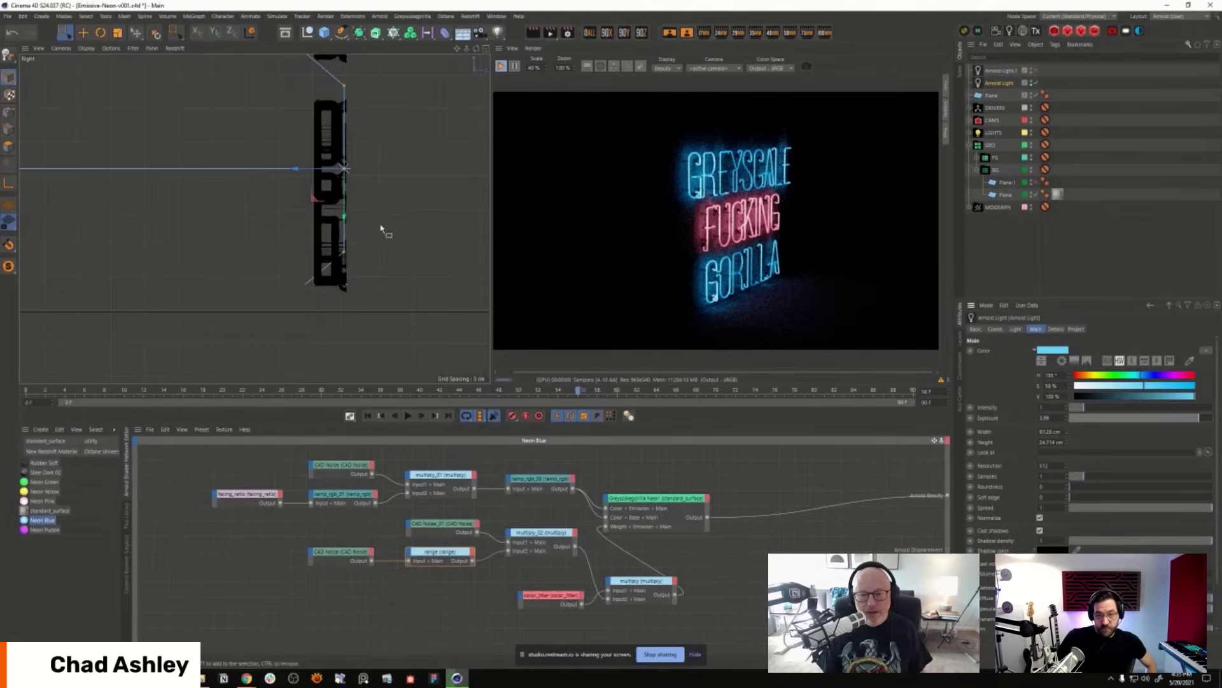
pyautogui.keyDown('alt'); pyautogui.moveTo(382, 230); pyautogui.dragTo(373, 261); pyautogui.keyUp('alt')
pyautogui.click(39, 47)
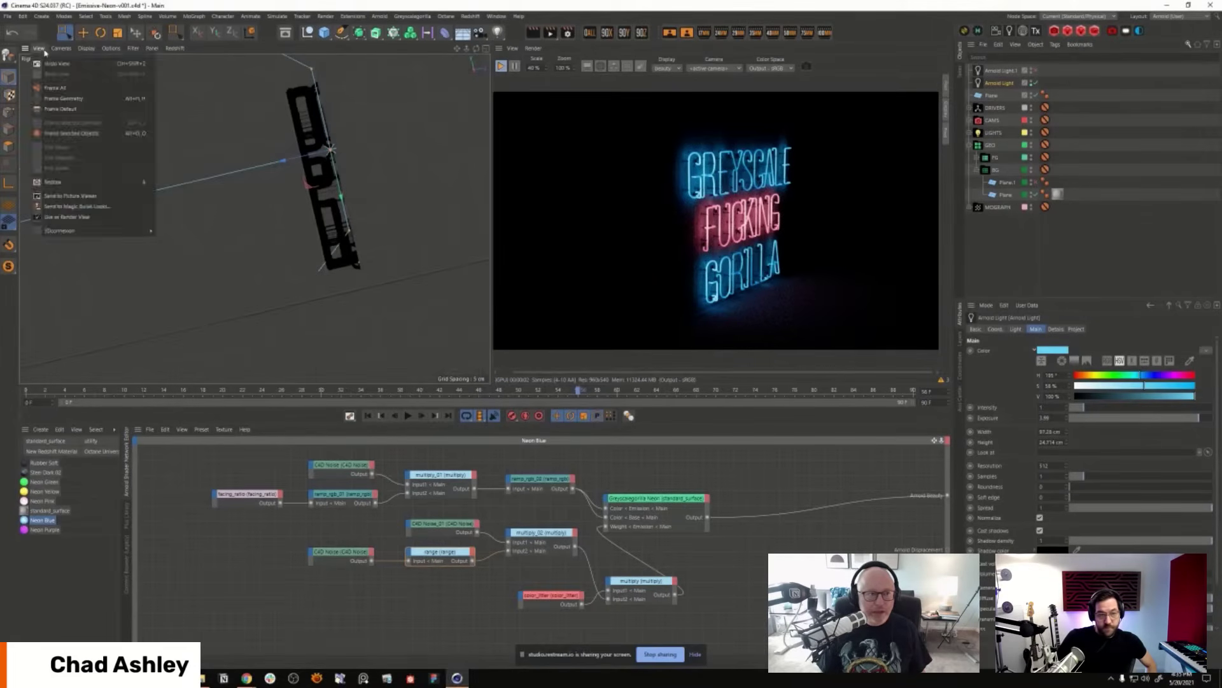
# Step: Move the quad light forward in the Right view so it sits in front of the letters, and check the result in perspective
pyautogui.click(83, 159)
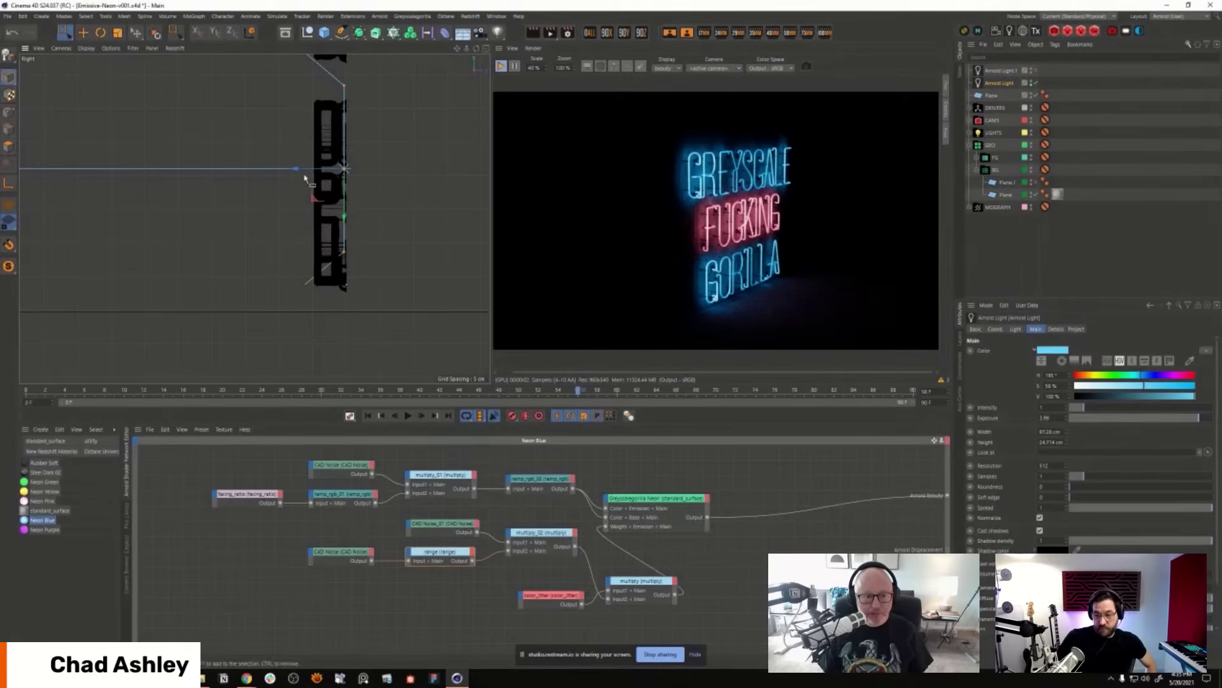
pyautogui.moveTo(310, 182); pyautogui.dragTo(266, 182)
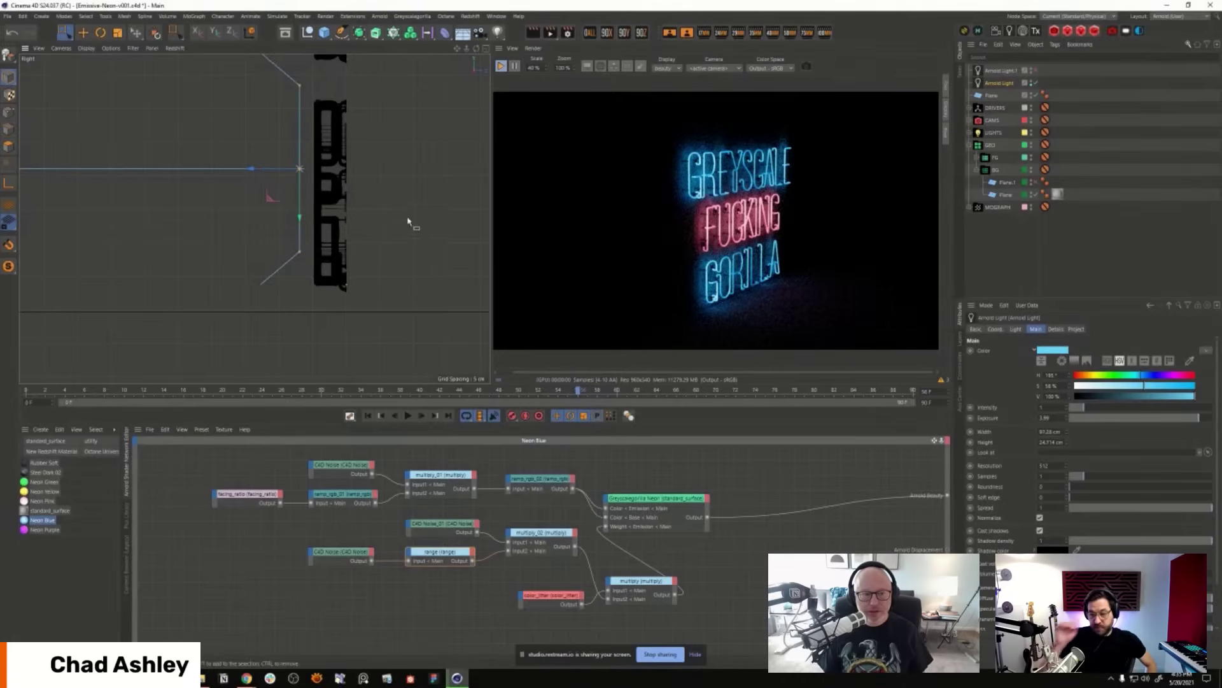
pyautogui.middleClick(295, 196)
pyautogui.middleClick(331, 216)
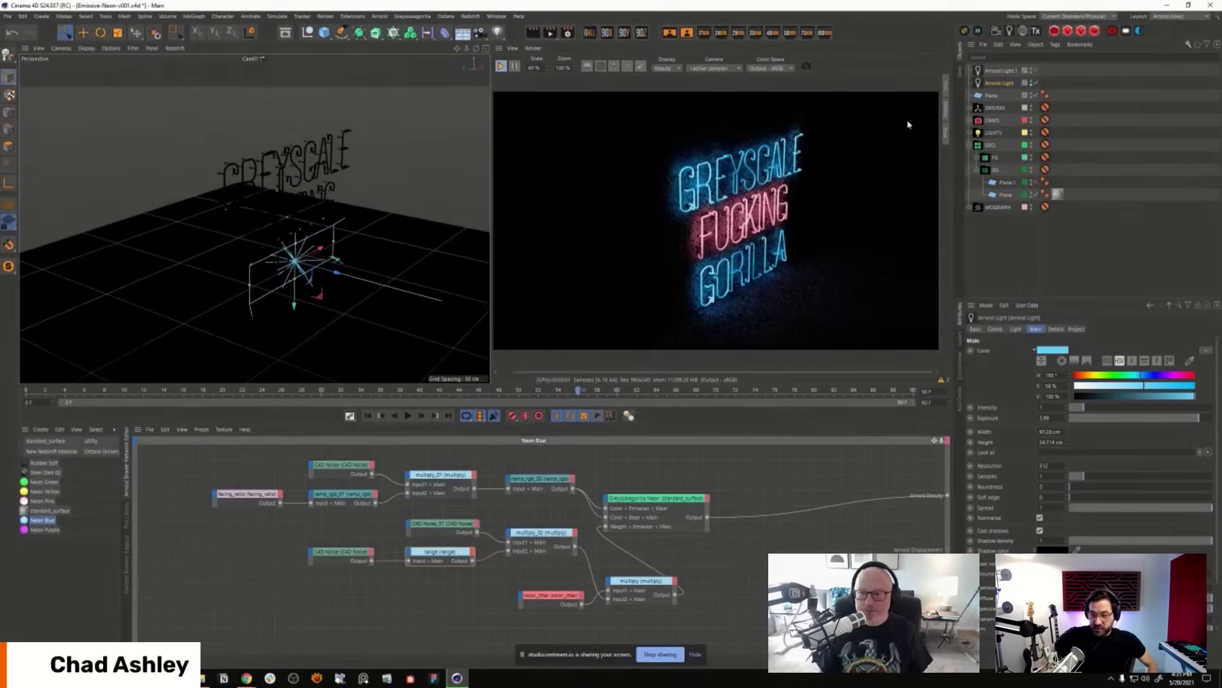
pyautogui.keyDown('alt'); pyautogui.moveTo(428, 244); pyautogui.dragTo(382, 281); pyautogui.keyUp('alt')
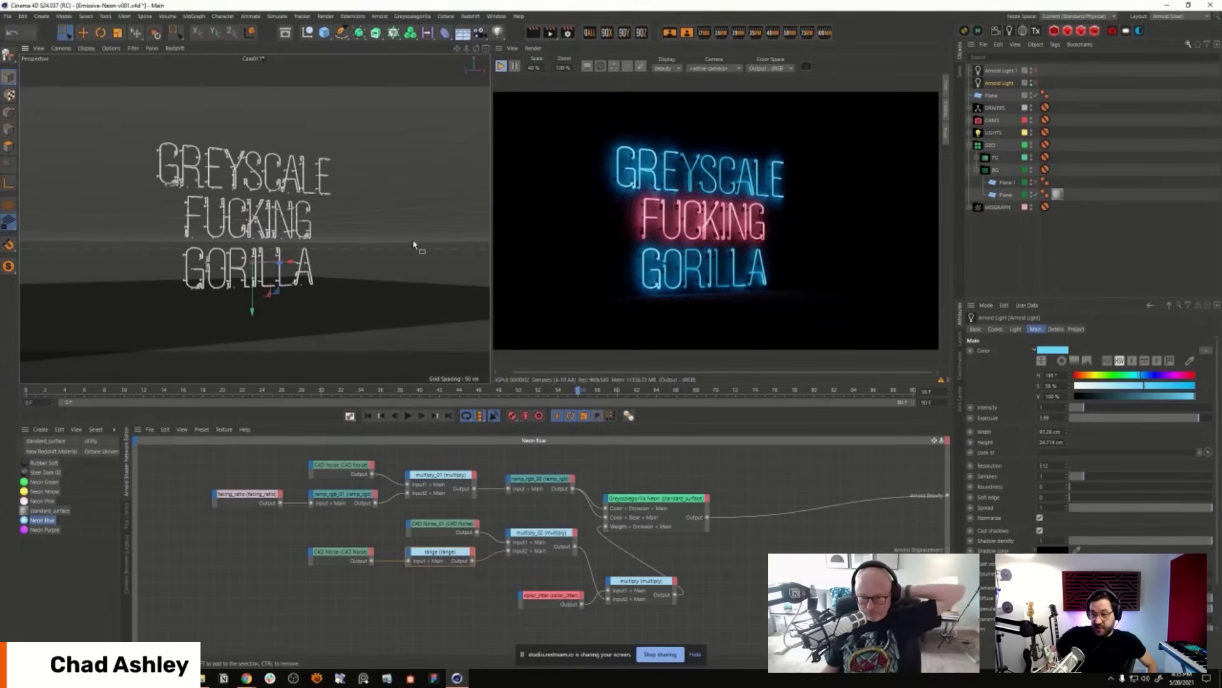
pyautogui.keyDown('alt'); pyautogui.moveTo(346, 254); pyautogui.dragTo(283, 260); pyautogui.keyUp('alt')
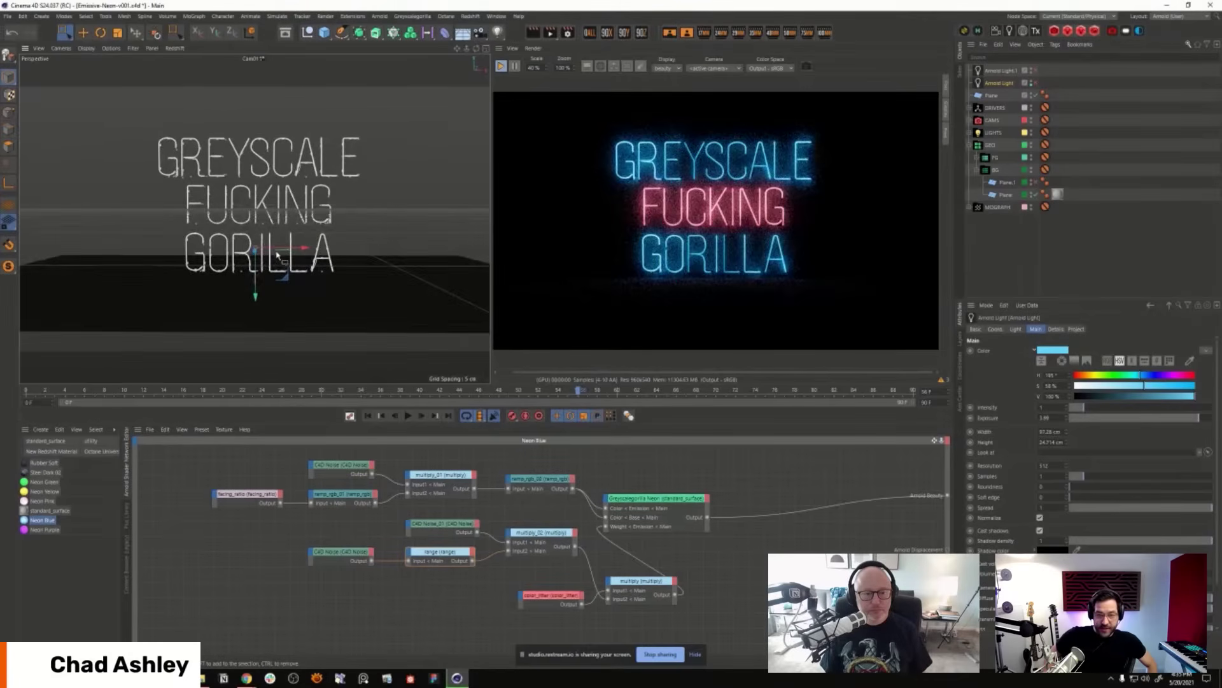
pyautogui.scroll(3, 277, 254)
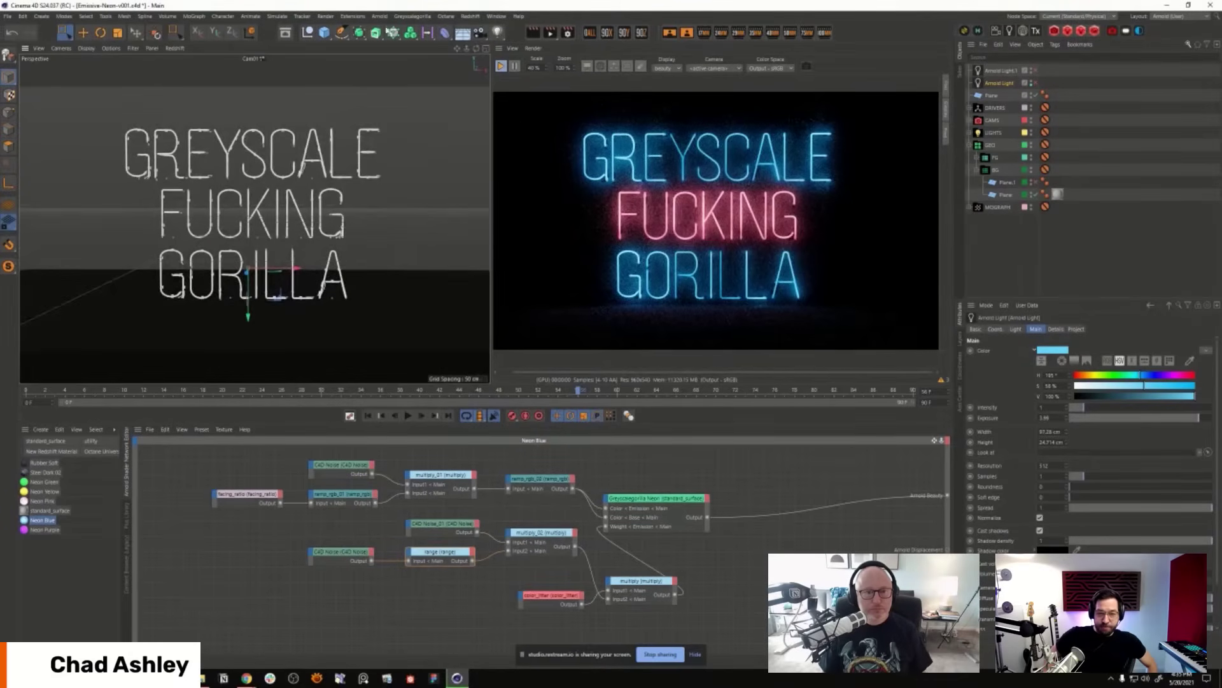
# Step: Add a Redshift Area Light to the scene
pyautogui.click(325, 16)
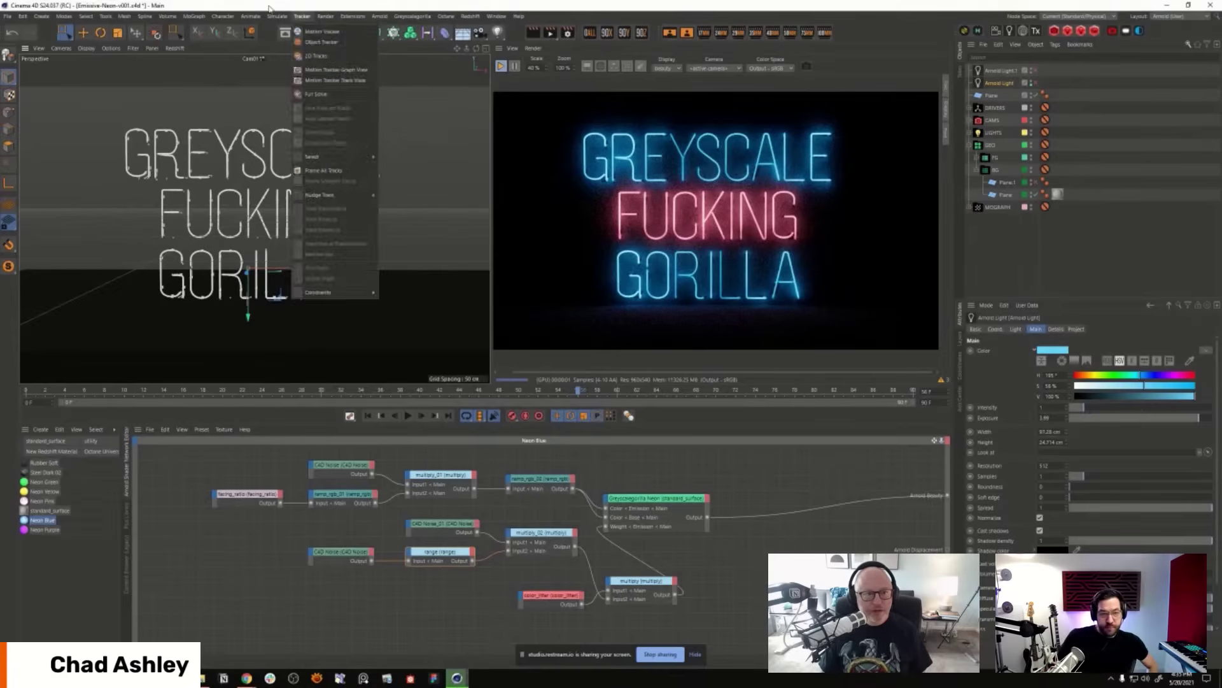
pyautogui.moveTo(470, 16)
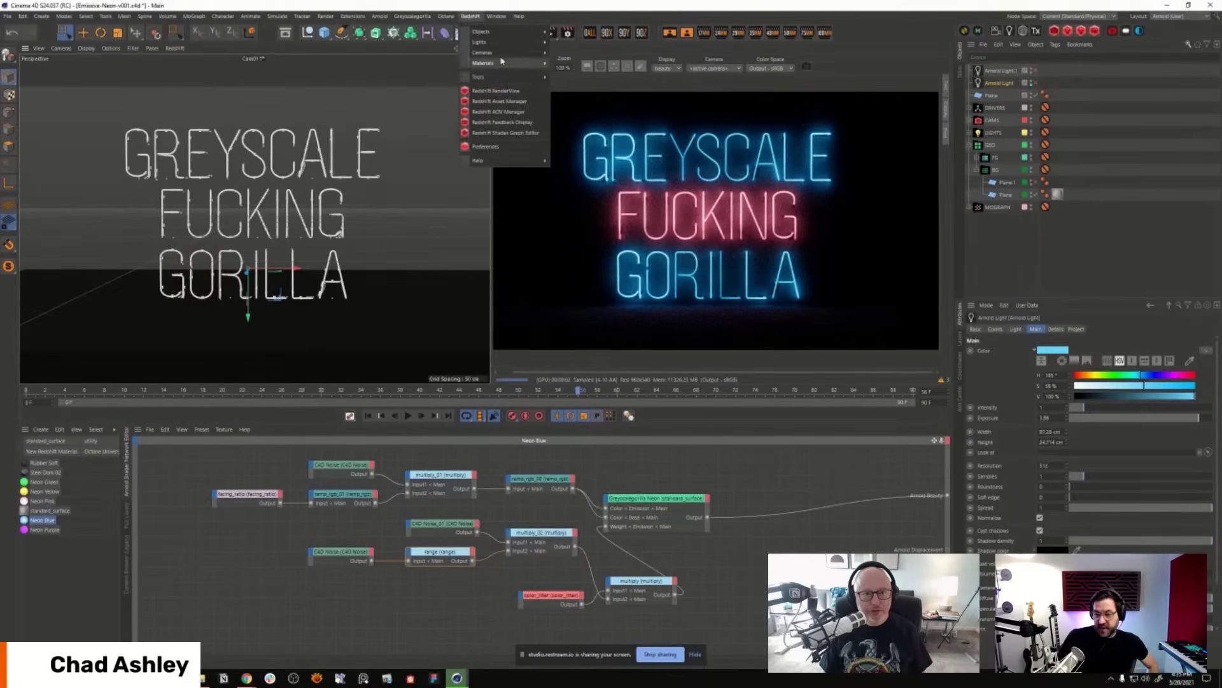
pyautogui.moveTo(503, 42)
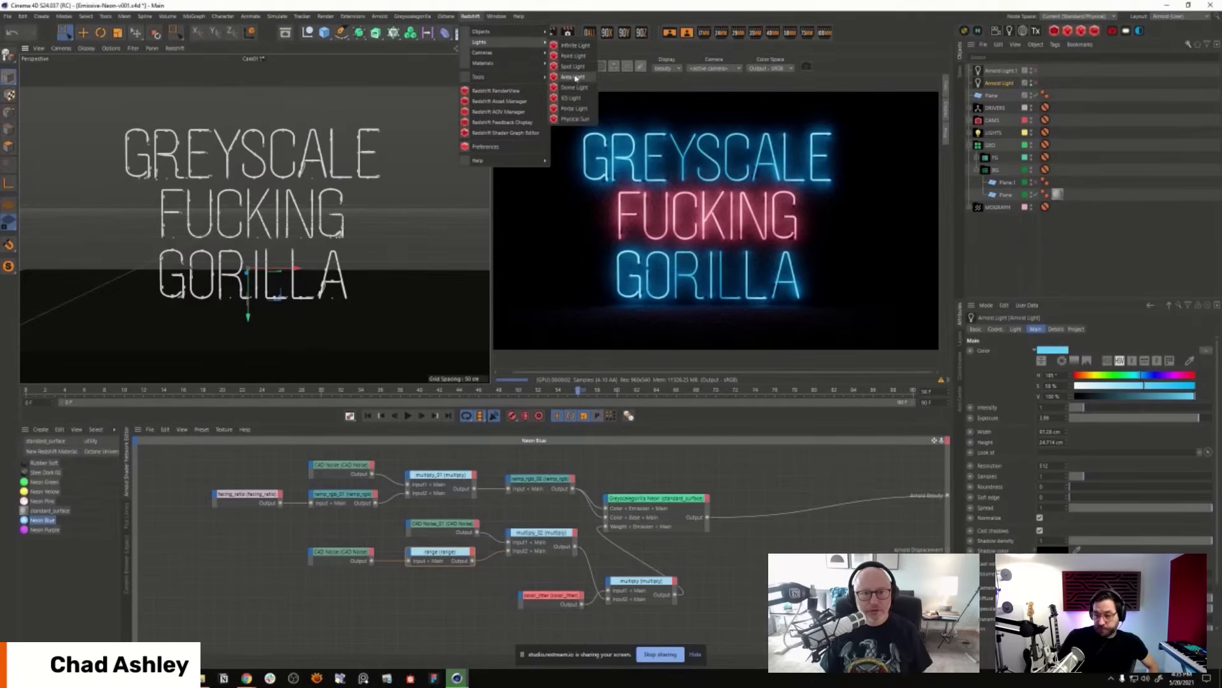
pyautogui.click(573, 77)
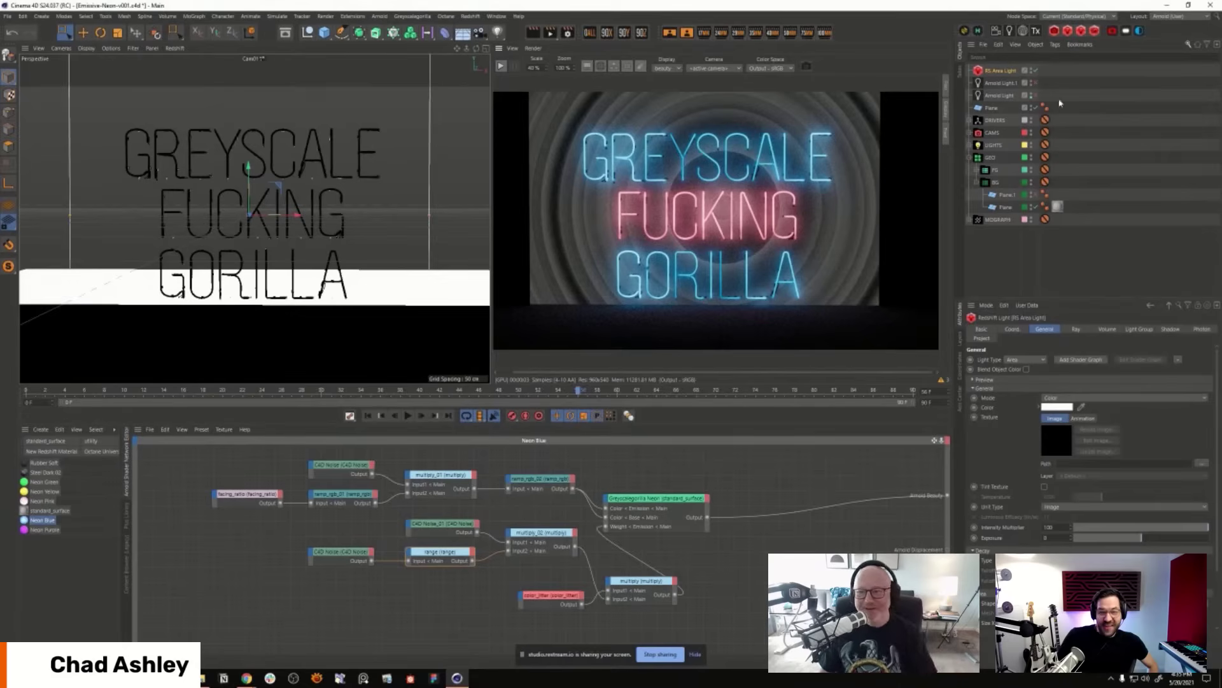
# Step: Look through the Redshift area light's type, Shadow and Photon settings, delete the light, and restart the Arnold preview render
pyautogui.click(1036, 360)
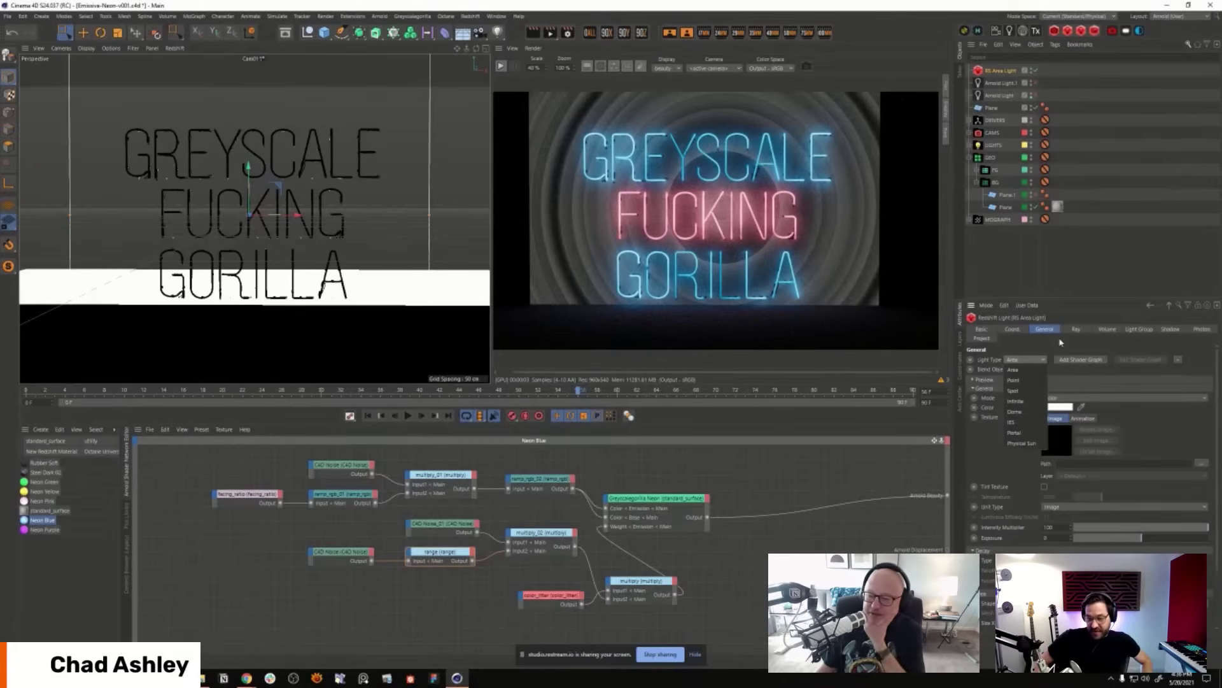
pyautogui.click(1060, 342)
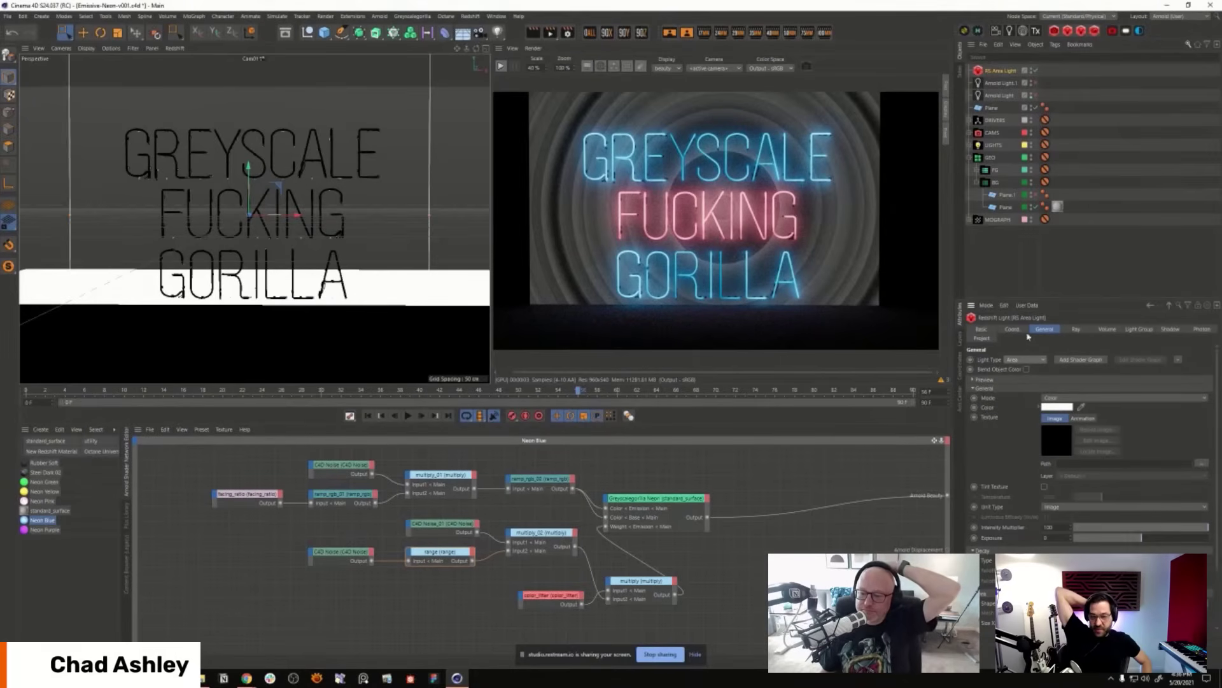
pyautogui.click(1076, 329)
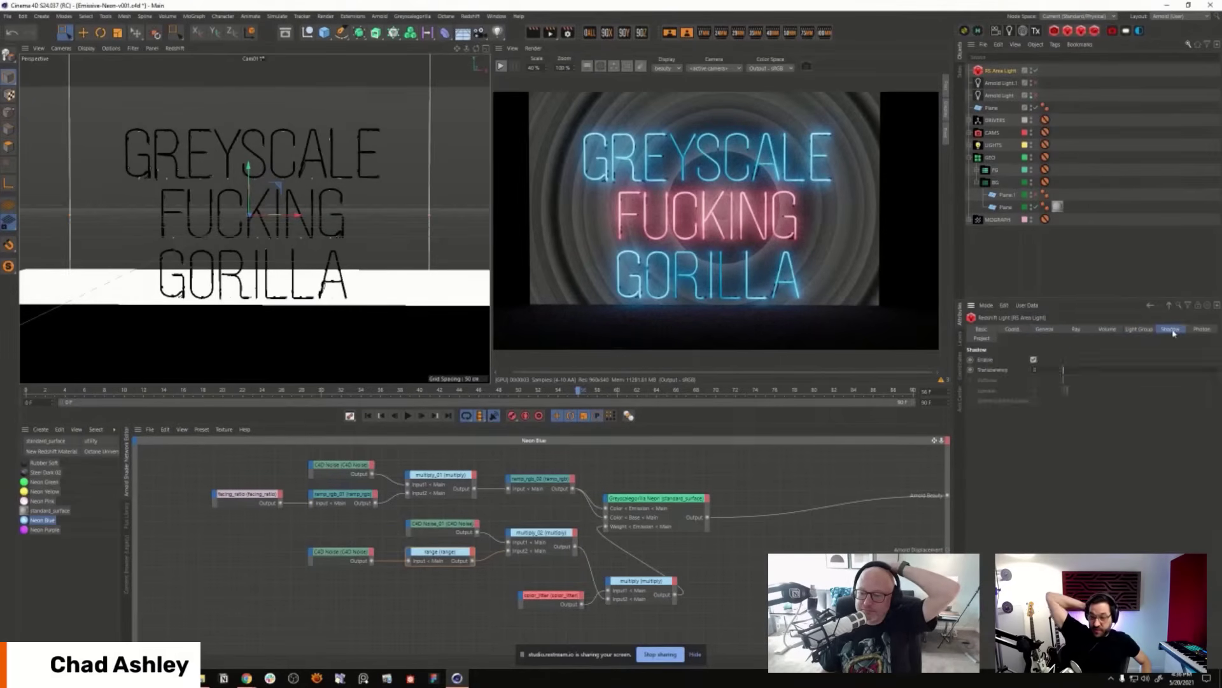
pyautogui.click(1201, 329)
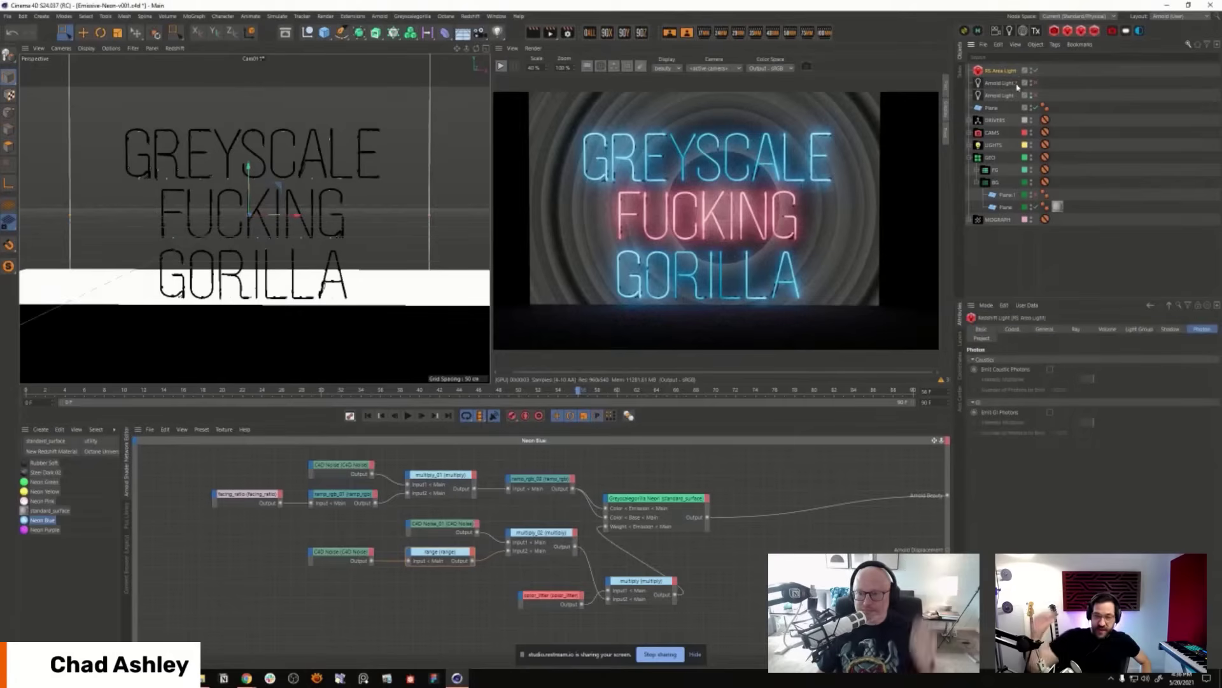
pyautogui.press('Delete')
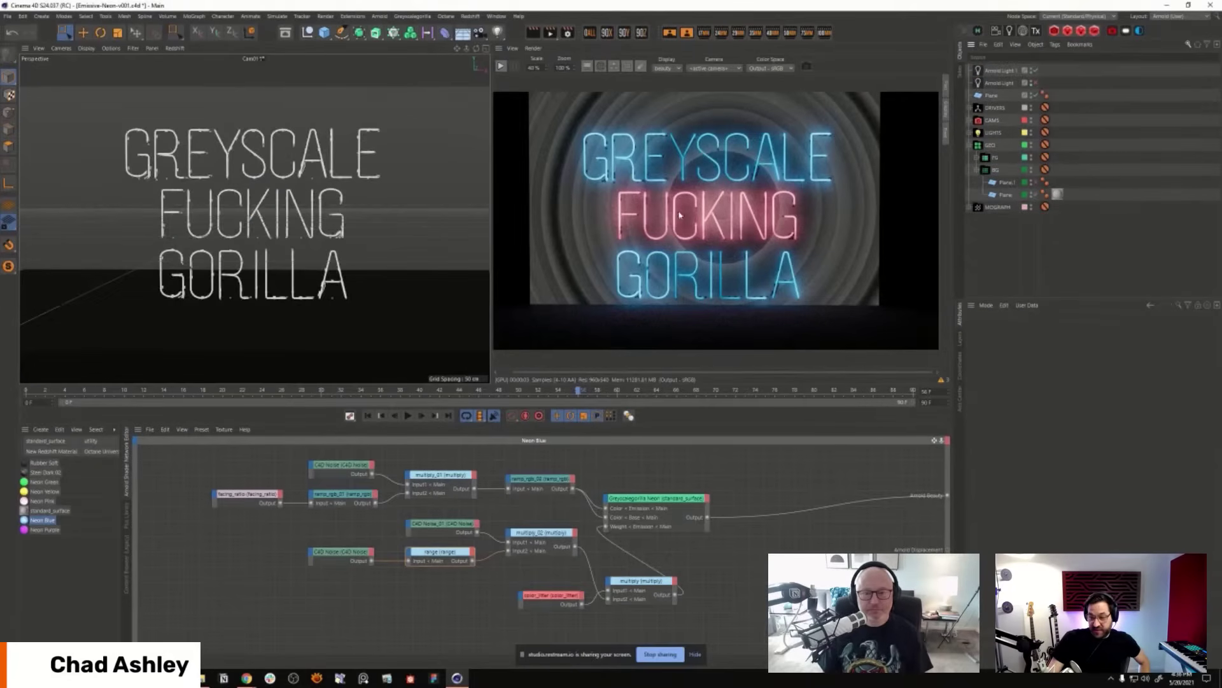
pyautogui.click(501, 66)
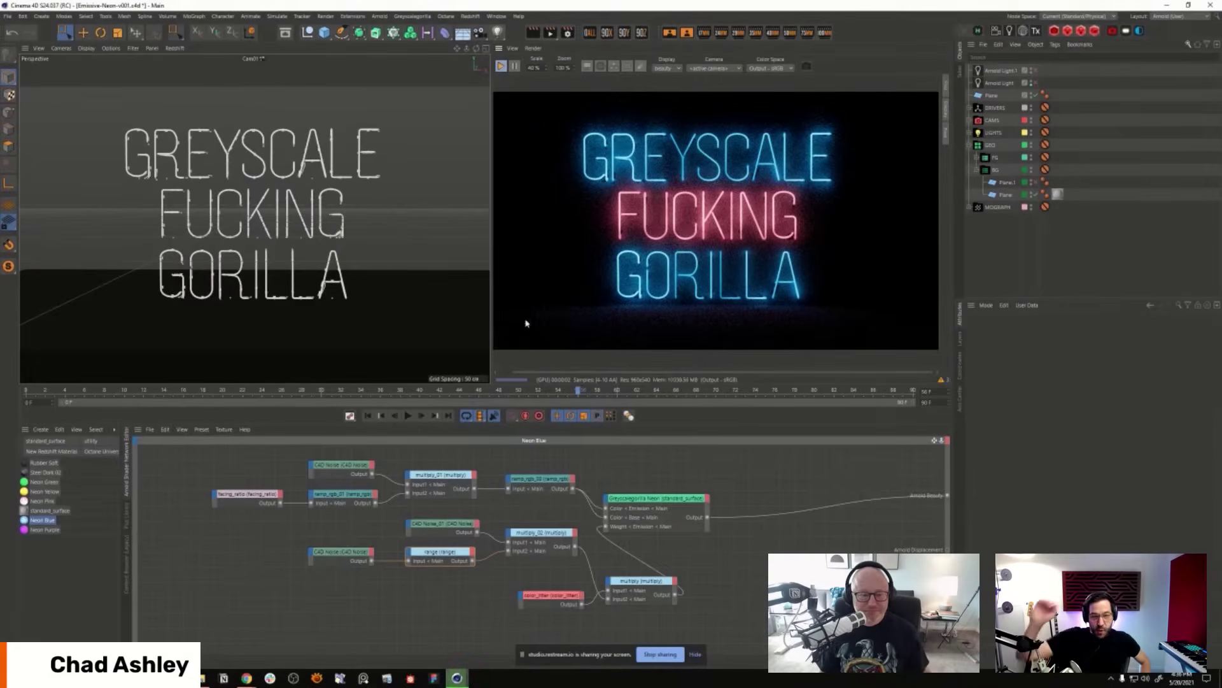
# Step: Turn off the floor Plane and inspect the tubes and brackets of the sign's lowest word up close
pyautogui.keyDown('alt'); pyautogui.moveTo(274, 280); pyautogui.dragTo(331, 342); pyautogui.keyUp('alt')
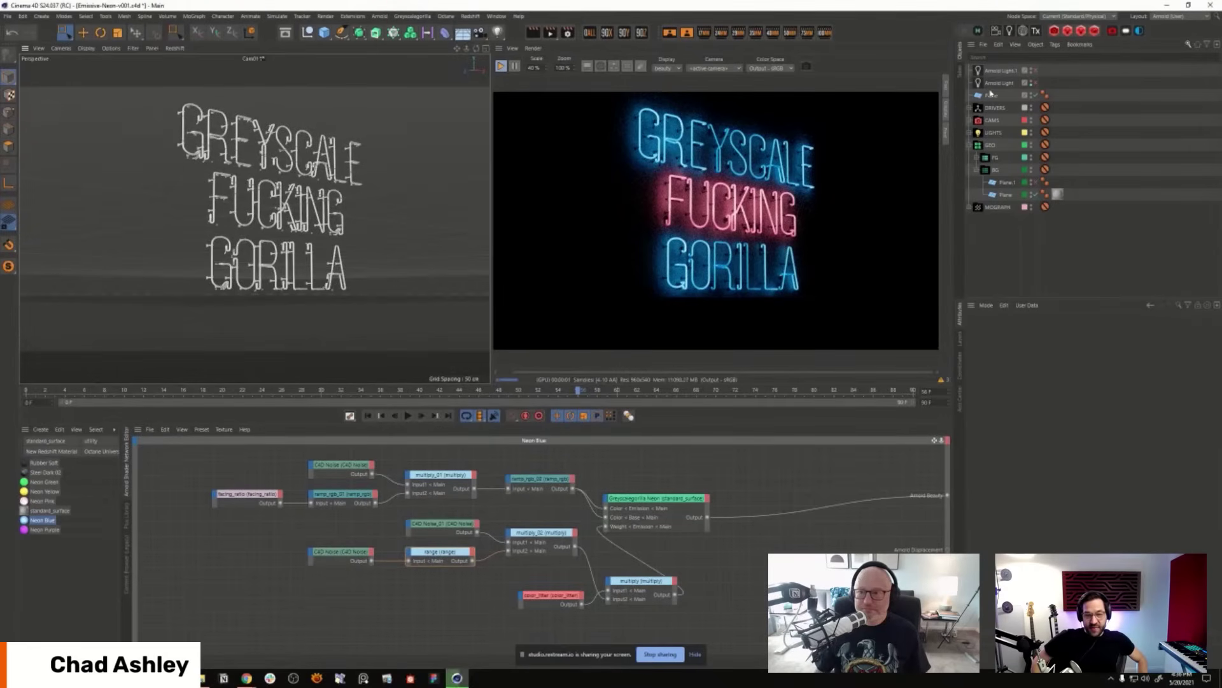
pyautogui.click(1035, 95)
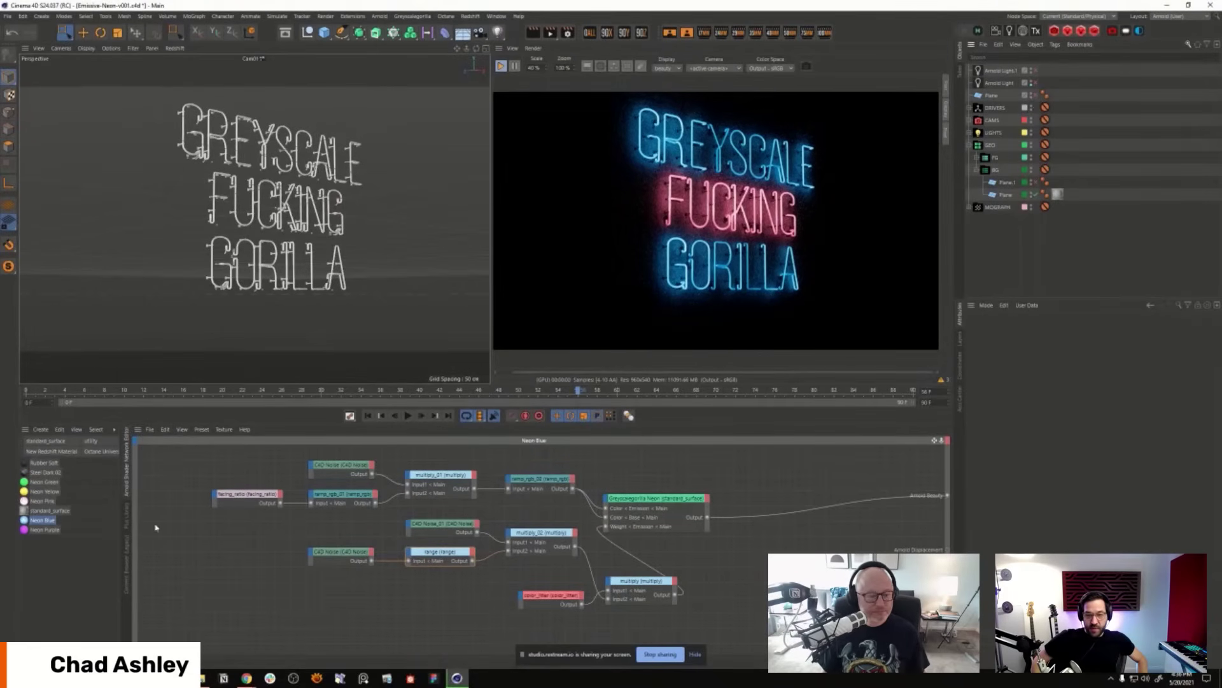
pyautogui.click(126, 522)
pyautogui.click(130, 495)
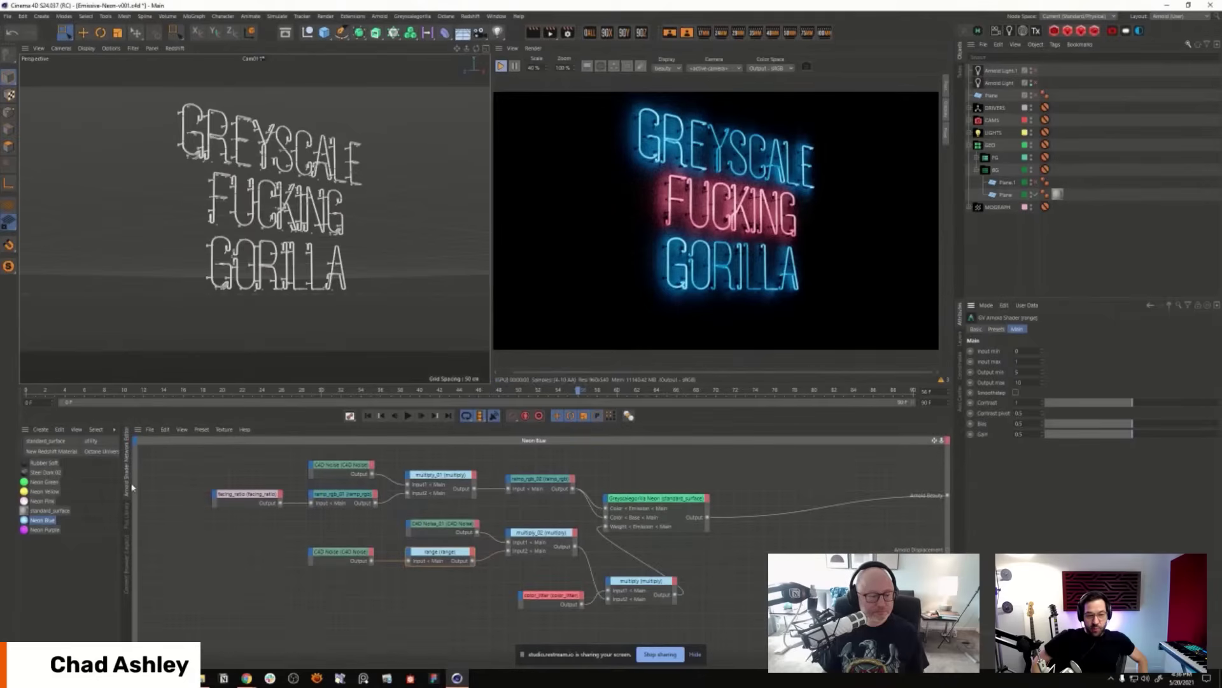
pyautogui.keyDown('alt'); pyautogui.moveTo(346, 303); pyautogui.dragTo(290, 283); pyautogui.keyUp('alt')
pyautogui.scroll(3, 295, 277)
pyautogui.scroll(2, 289, 283)
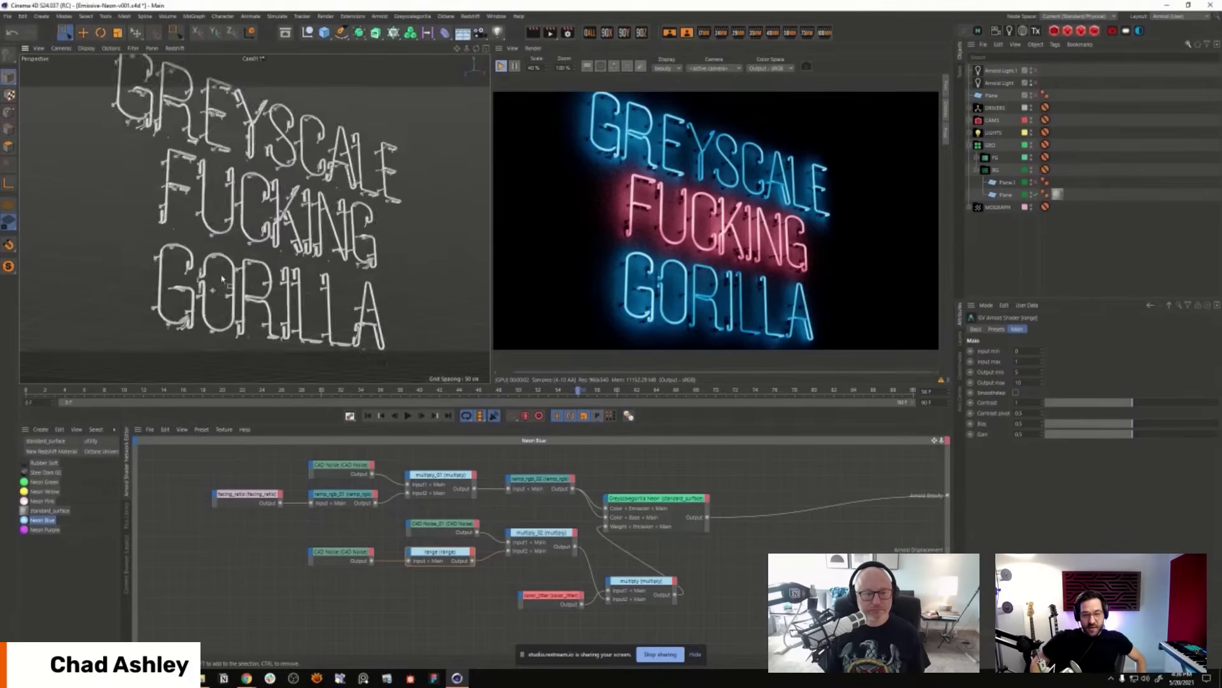
pyautogui.scroll(6, 248, 247)
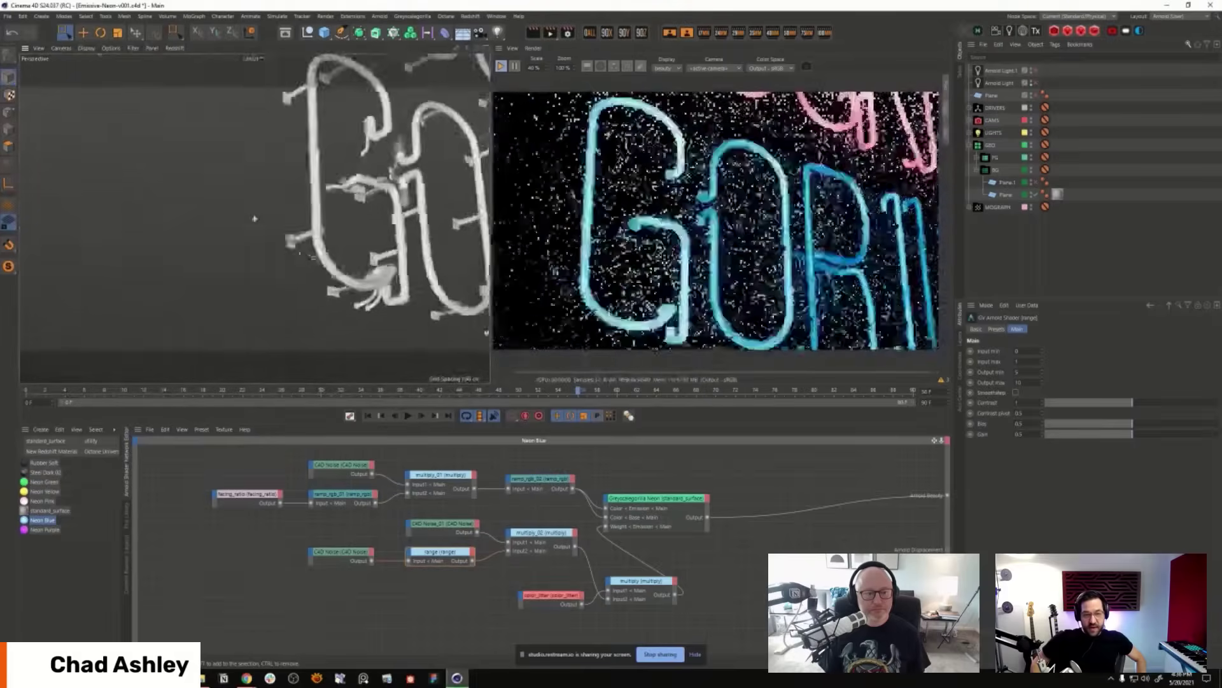
pyautogui.scroll(-6, 254, 218)
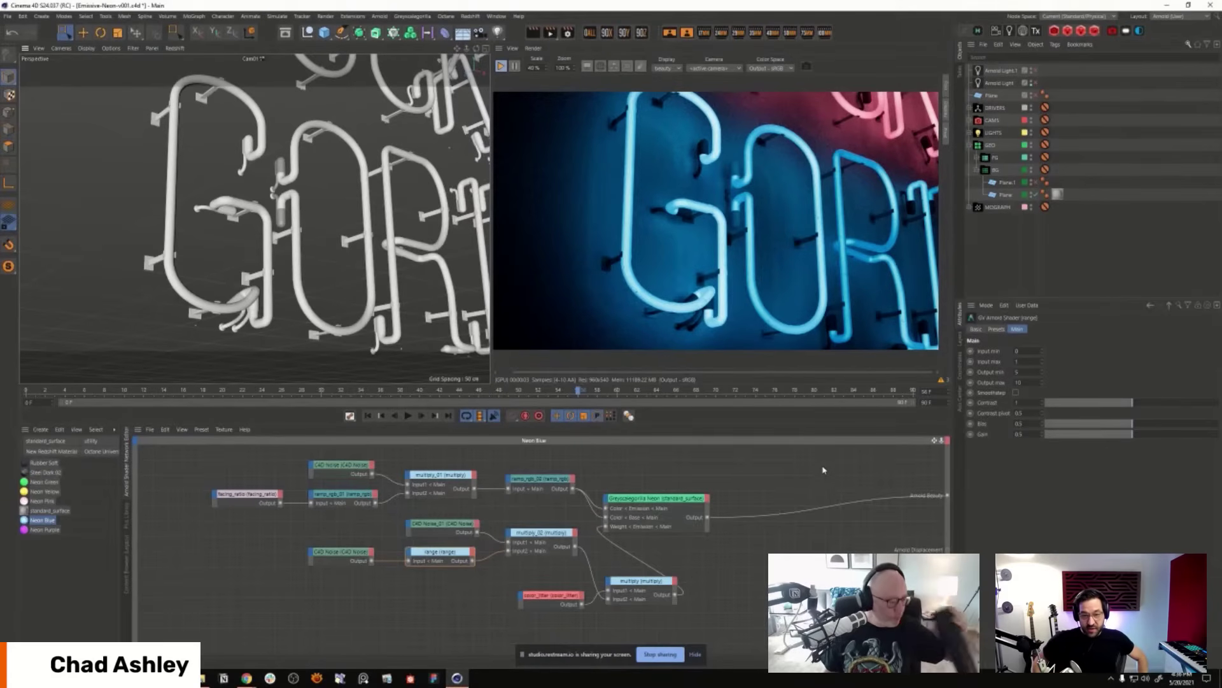
# Step: Hide the sign's lettering layer and show the full alphabet letter set layer in both the viewport and the render
pyautogui.click(960, 342)
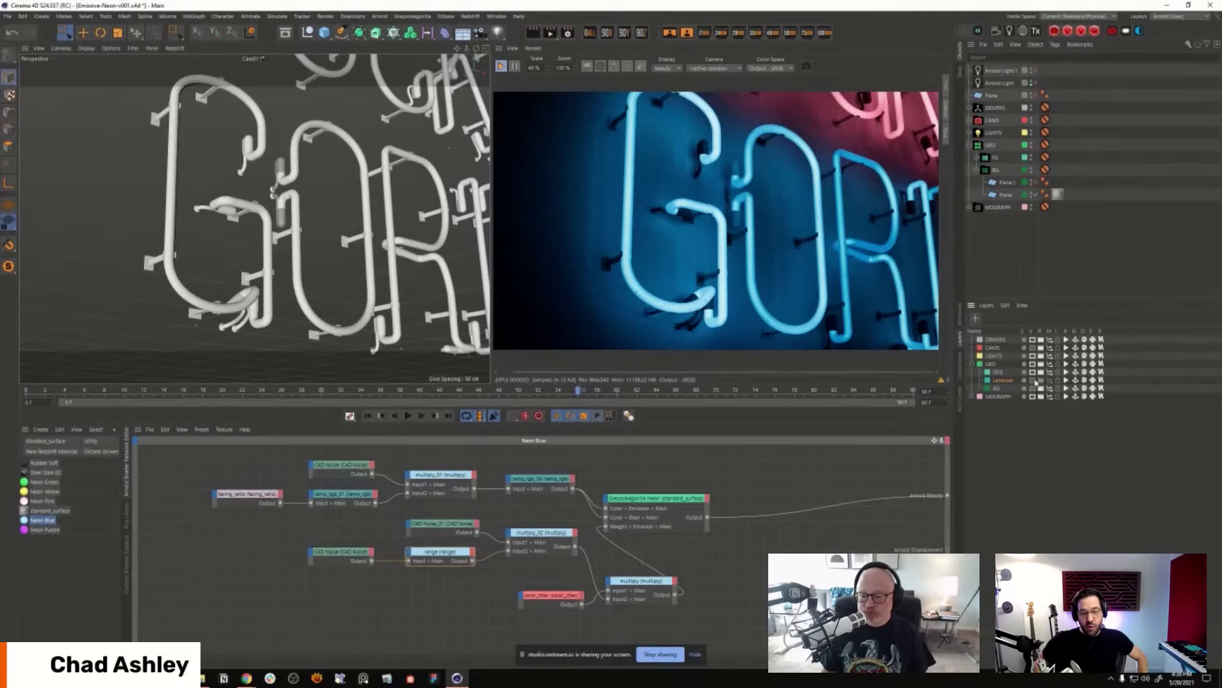
pyautogui.click(1034, 379)
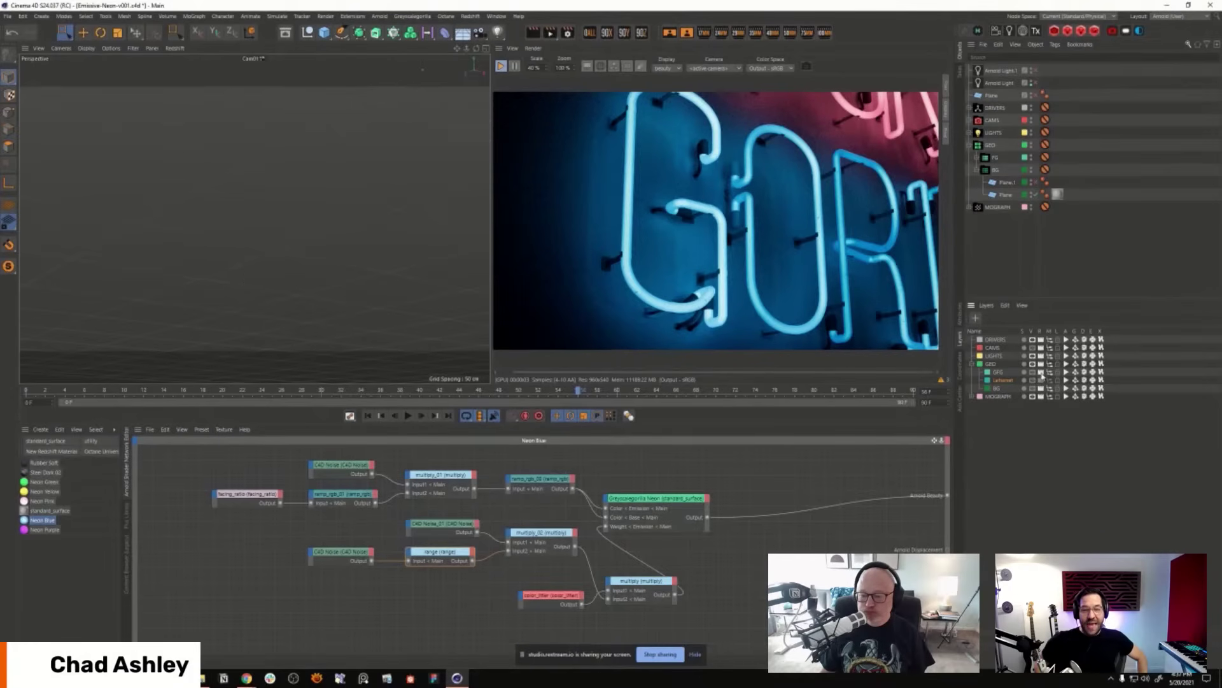
pyautogui.click(1039, 390)
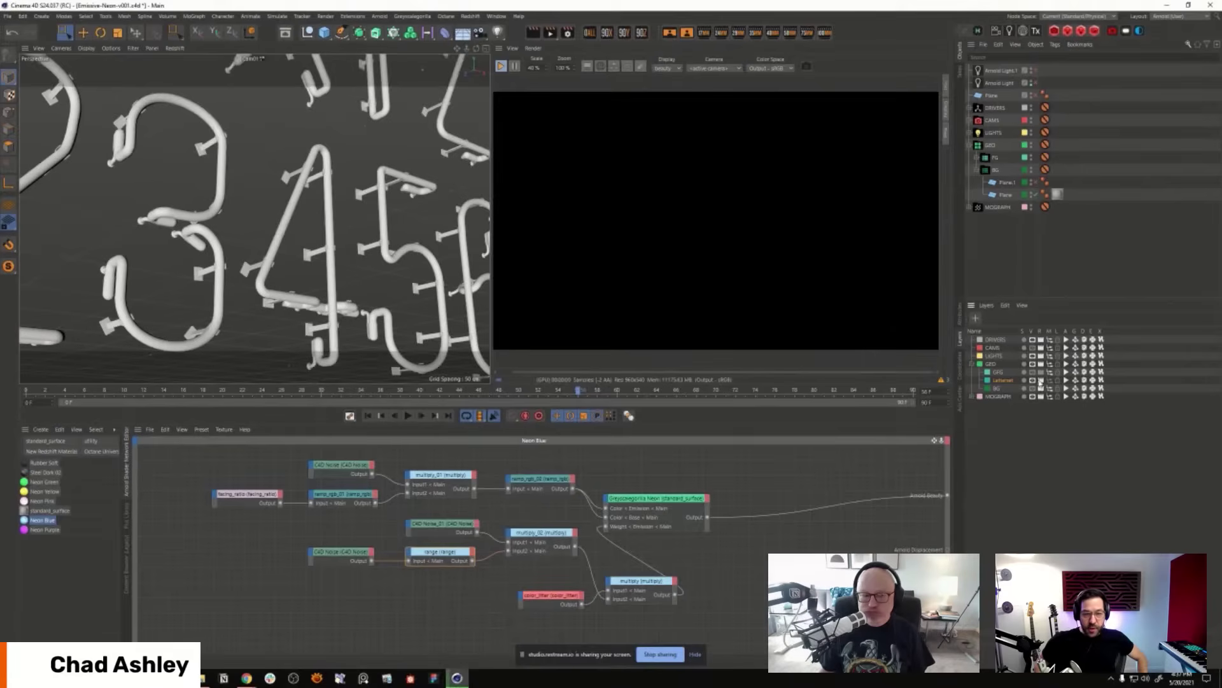
pyautogui.scroll(-5, 272, 323)
pyautogui.scroll(-3, 273, 324)
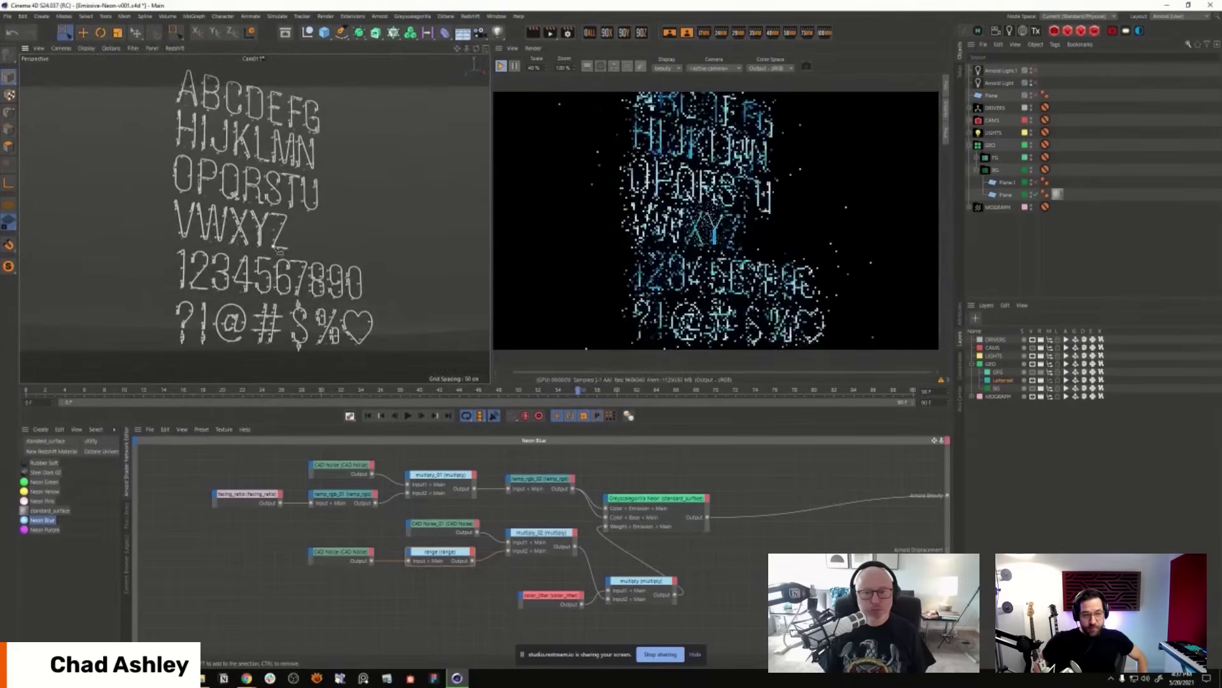
pyautogui.scroll(-2, 260, 247)
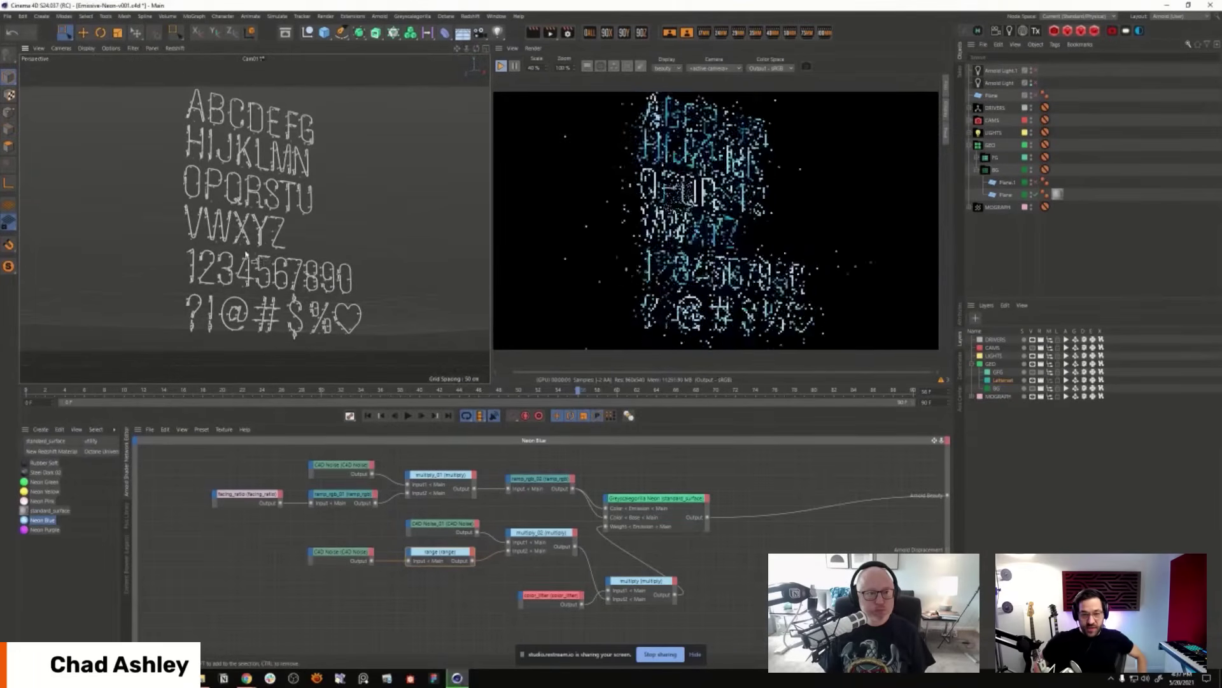
# Step: Set the render view's scale to 50% and enlarge the viewport and render area
pyautogui.click(533, 66)
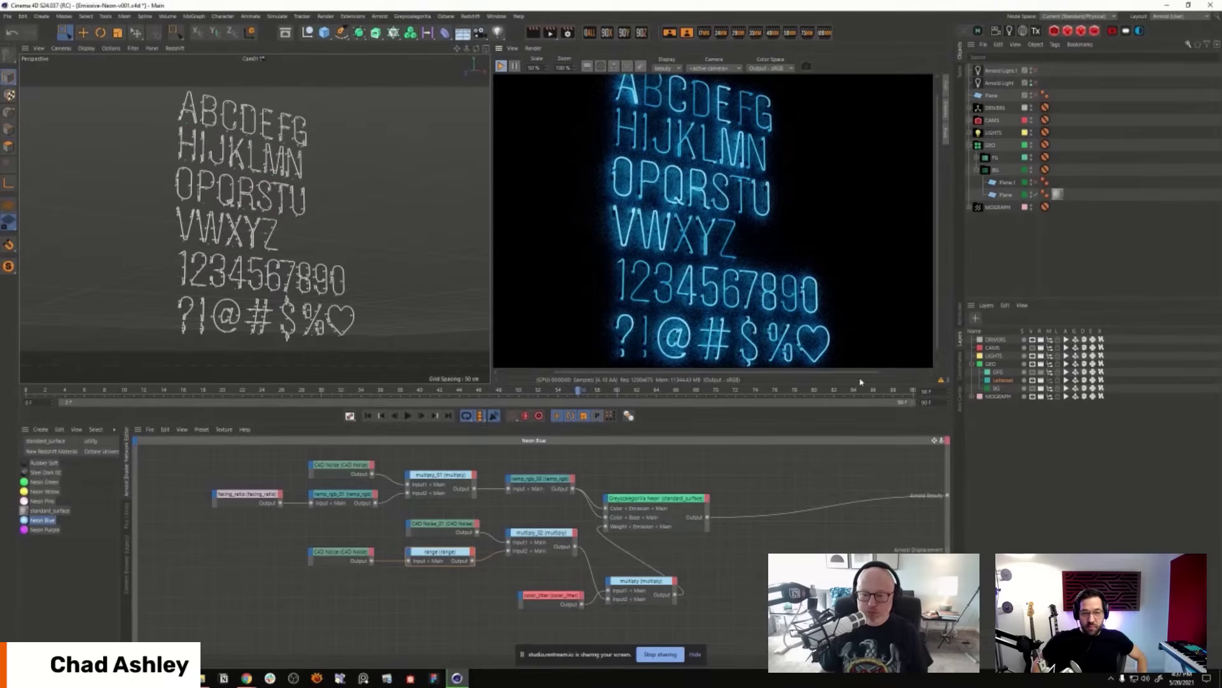
pyautogui.moveTo(860, 385); pyautogui.dragTo(861, 453)
pyautogui.keyDown('alt'); pyautogui.moveTo(354, 390); pyautogui.dragTo(331, 374); pyautogui.keyUp('alt')
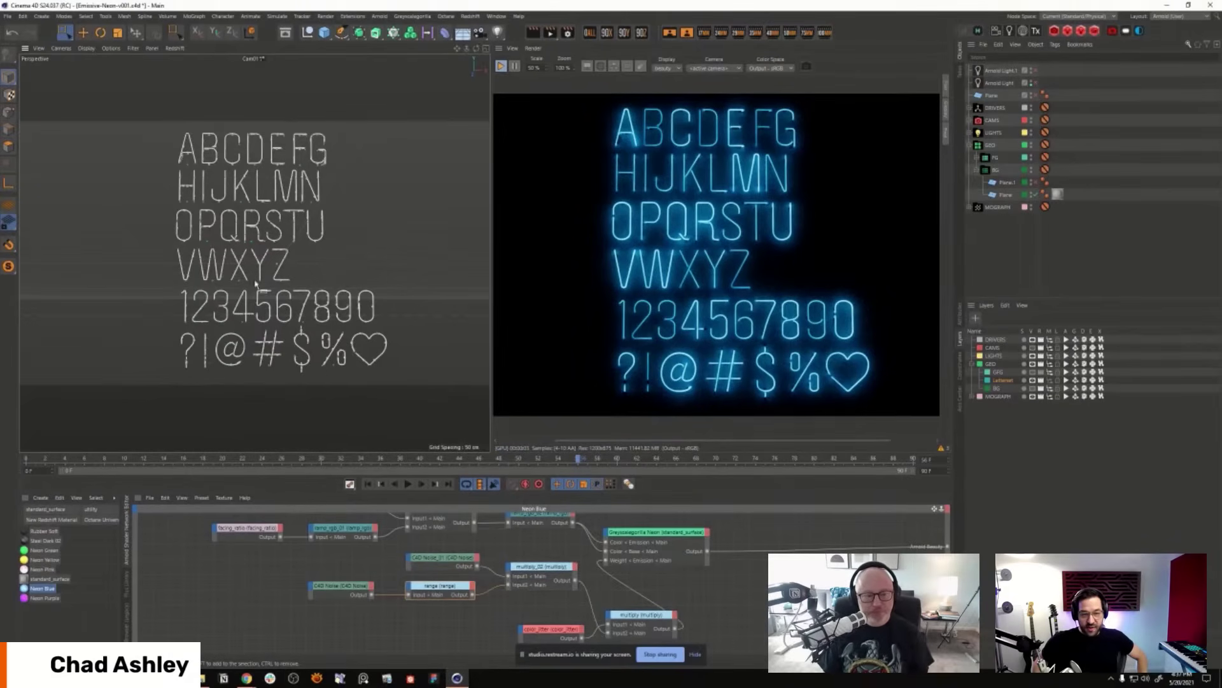
# Step: Examine the neon letter set's tubes, bends and wall brackets up close from several angles, especially the V to Z row
pyautogui.keyDown('alt'); pyautogui.moveTo(243, 313); pyautogui.dragTo(275, 312); pyautogui.keyUp('alt')
pyautogui.scroll(6, 200, 278)
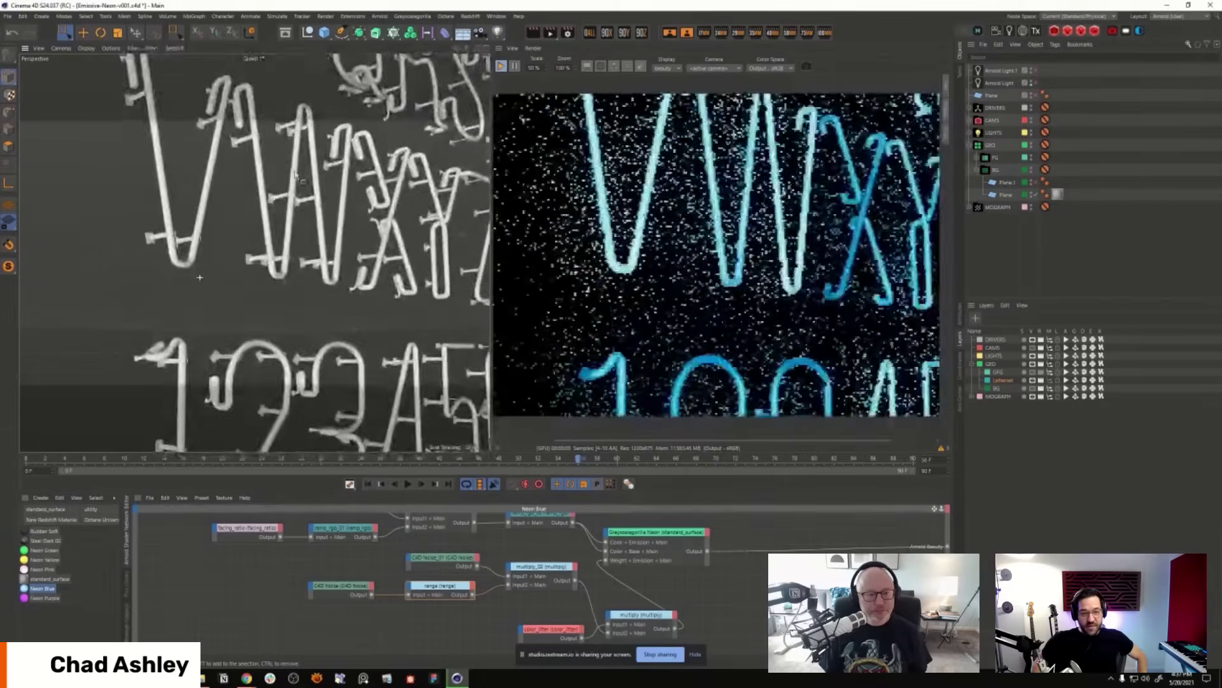
pyautogui.keyDown('alt'); pyautogui.moveTo(199, 277); pyautogui.dragTo(361, 275); pyautogui.keyUp('alt')
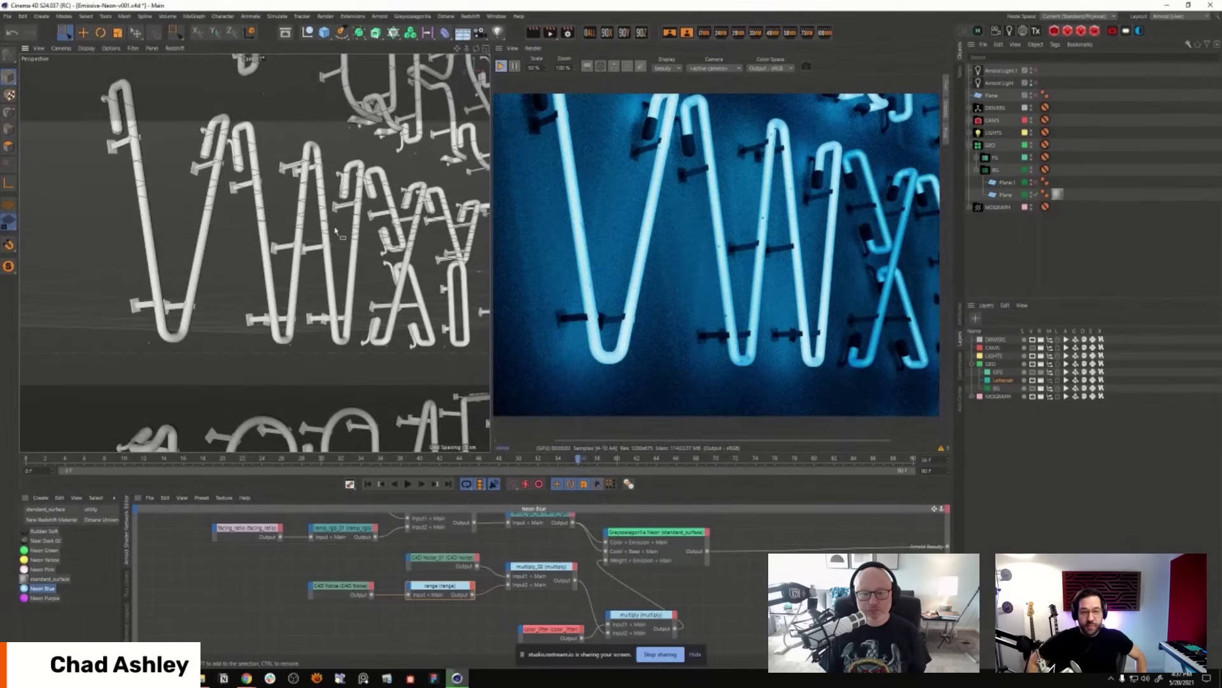
pyautogui.keyDown('alt'); pyautogui.moveTo(341, 234); pyautogui.dragTo(325, 272); pyautogui.keyUp('alt')
pyautogui.hotkey('ctrl', 'shift', 'z')
pyautogui.hotkey('ctrl', 'shift', 'z')
pyautogui.hotkey('ctrl', 'shift', 'z')
pyautogui.hotkey('ctrl', 'shift', 'z')
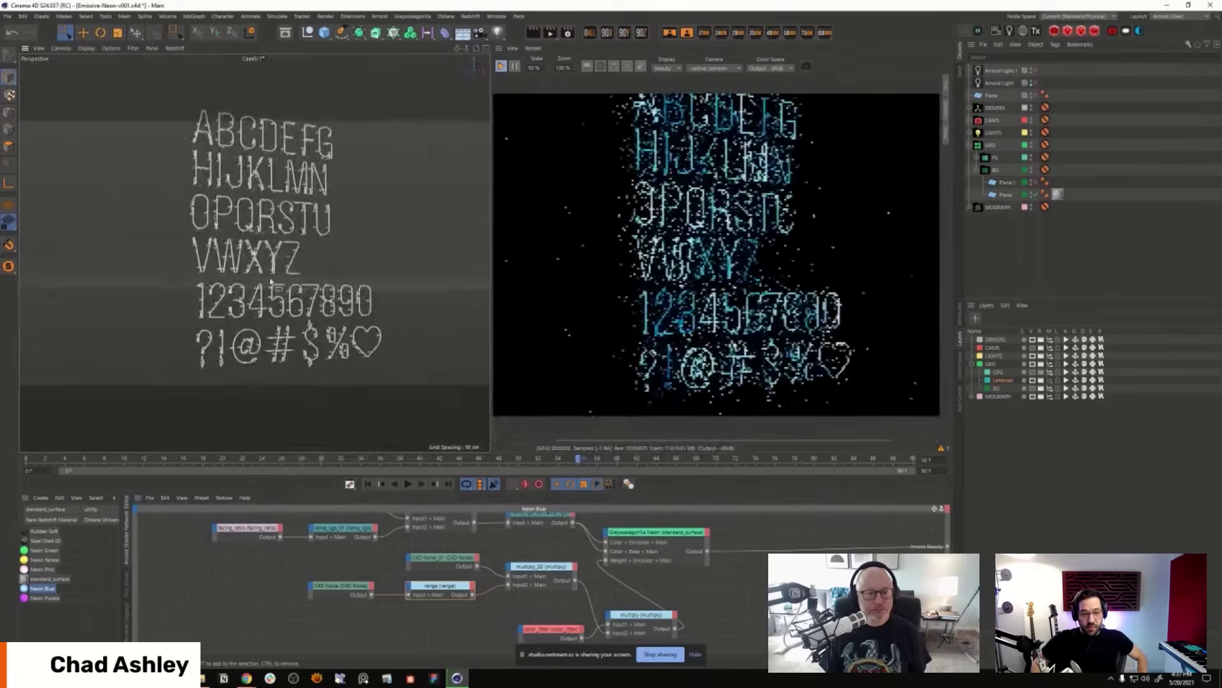
pyautogui.scroll(10, 255, 273)
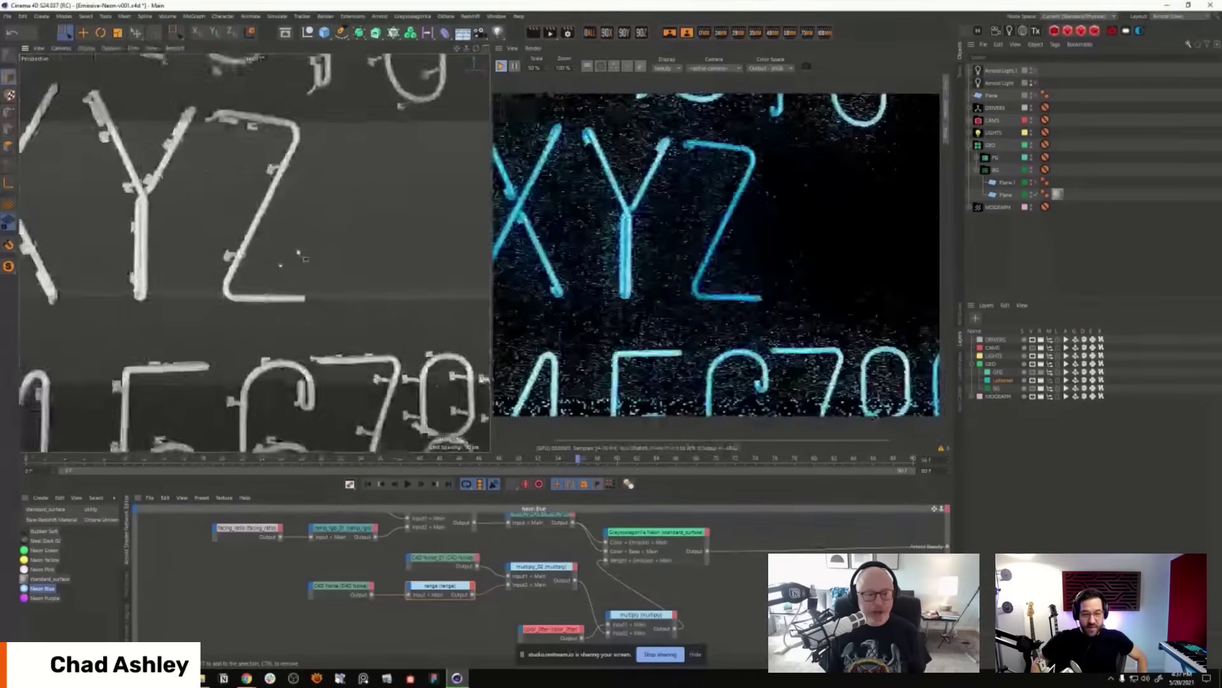
pyautogui.scroll(-8, 264, 266)
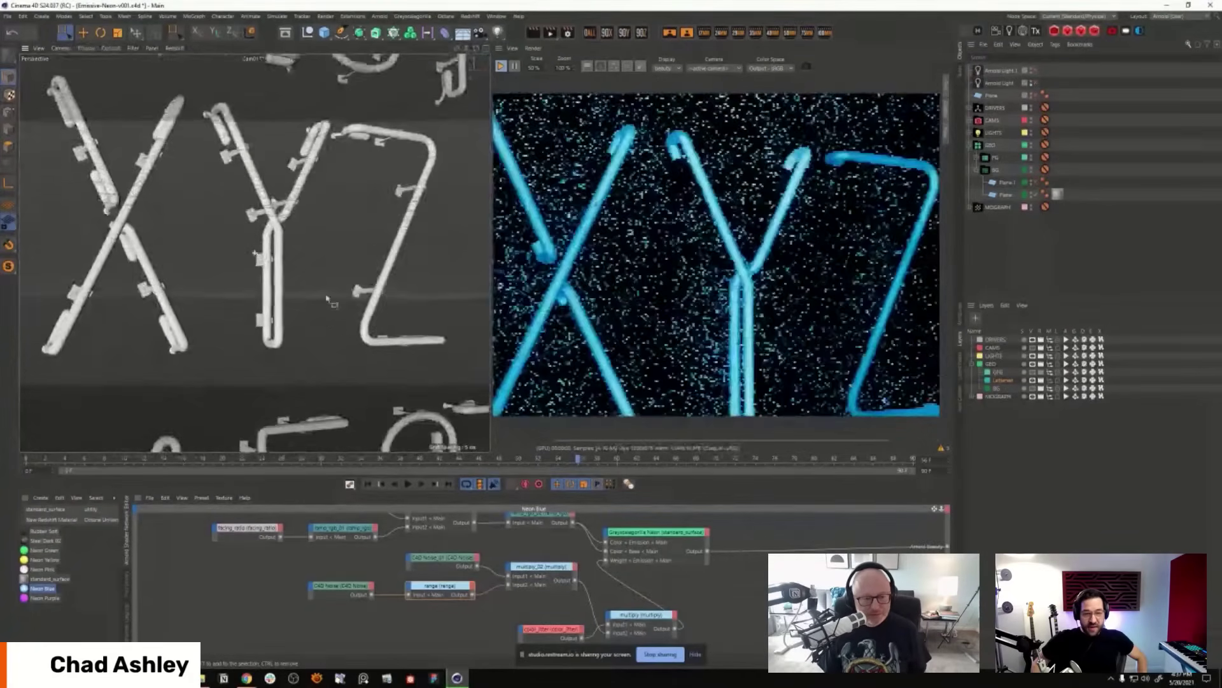
pyautogui.scroll(-10, 340, 318)
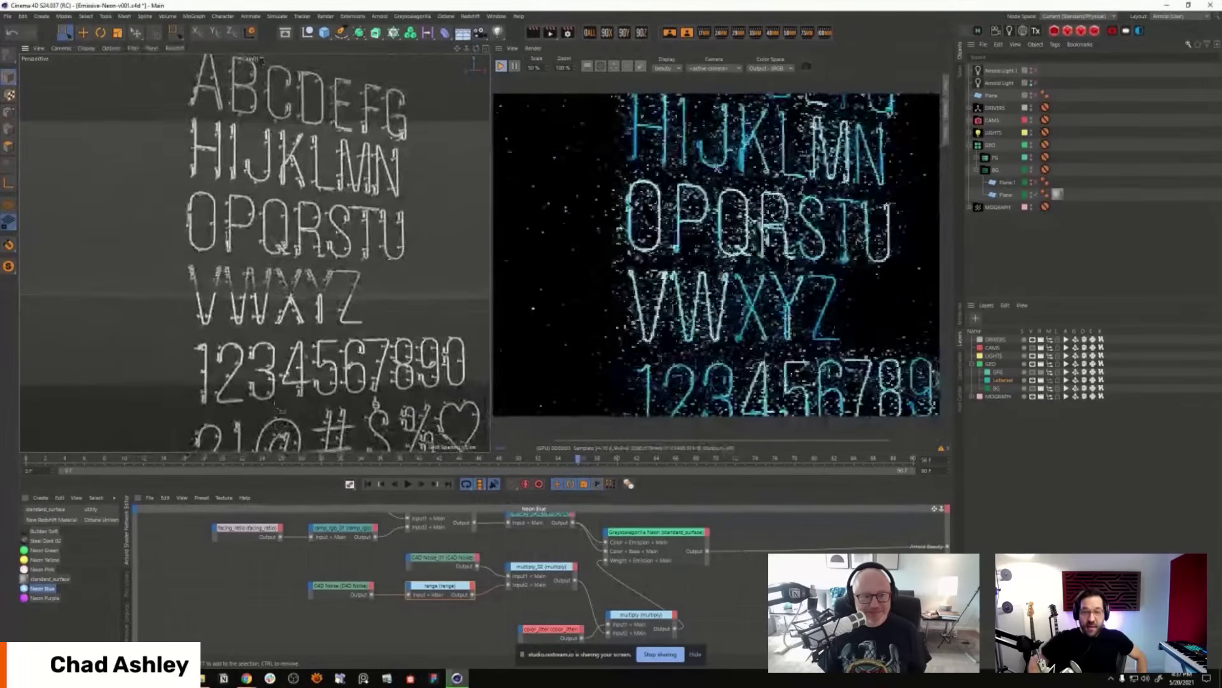
# Step: Examine the whole glowing letter set from slightly different angles and expand the FG group to show its contents
pyautogui.scroll(-8, 294, 392)
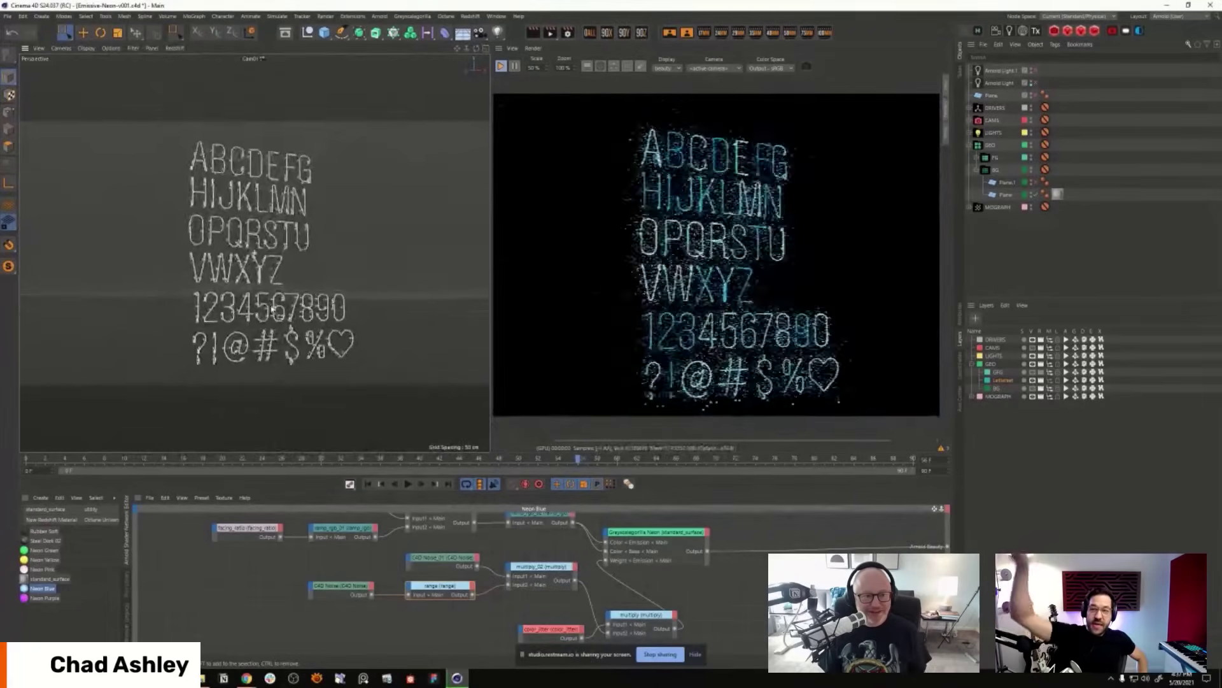
pyautogui.scroll(2, 276, 324)
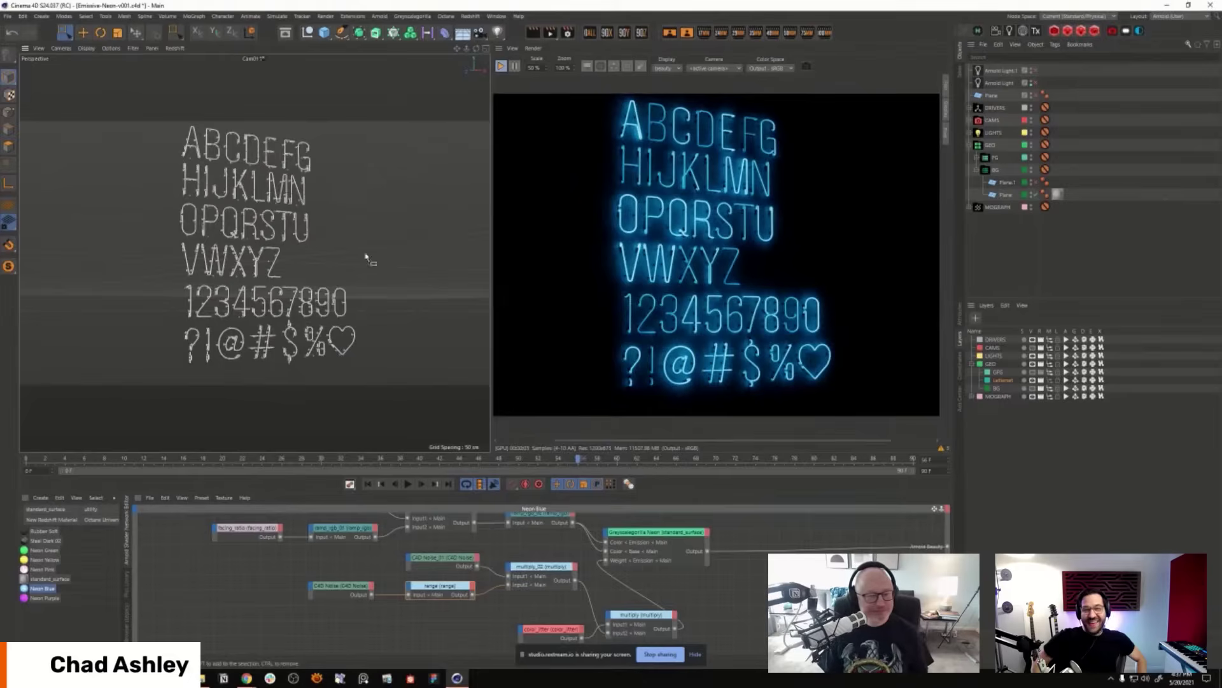
pyautogui.keyDown('alt'); pyautogui.moveTo(366, 254); pyautogui.dragTo(379, 274); pyautogui.keyUp('alt')
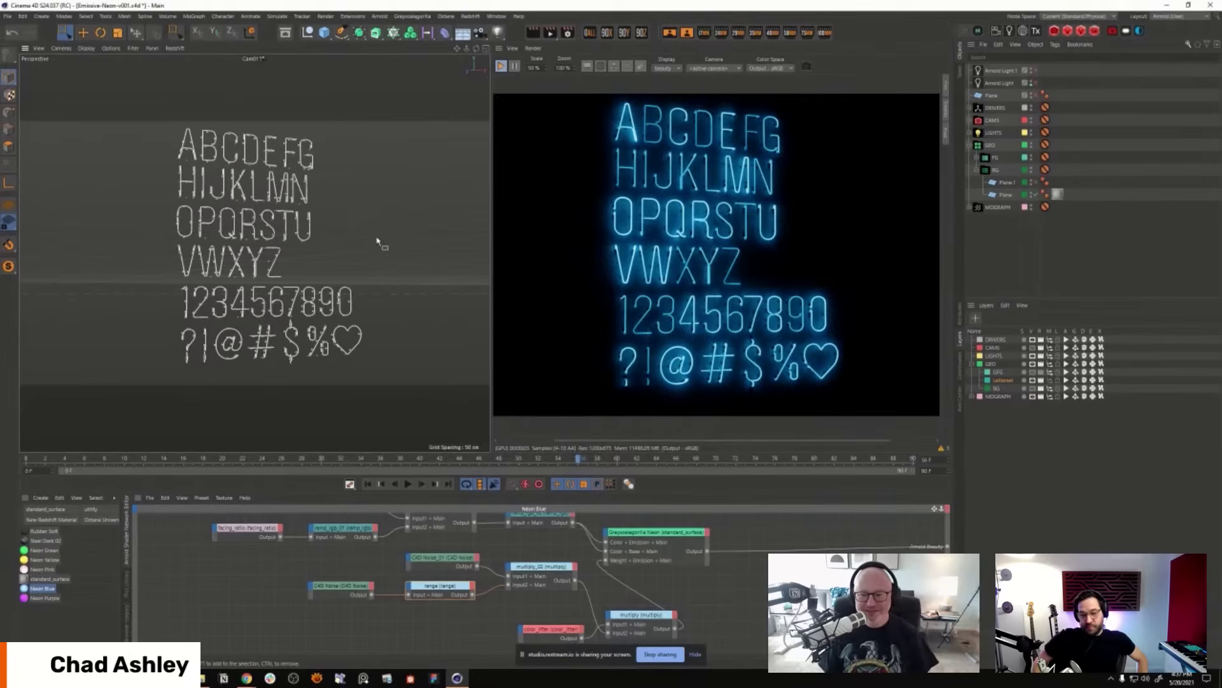
pyautogui.keyDown('alt'); pyautogui.moveTo(382, 233); pyautogui.dragTo(422, 261); pyautogui.keyUp('alt')
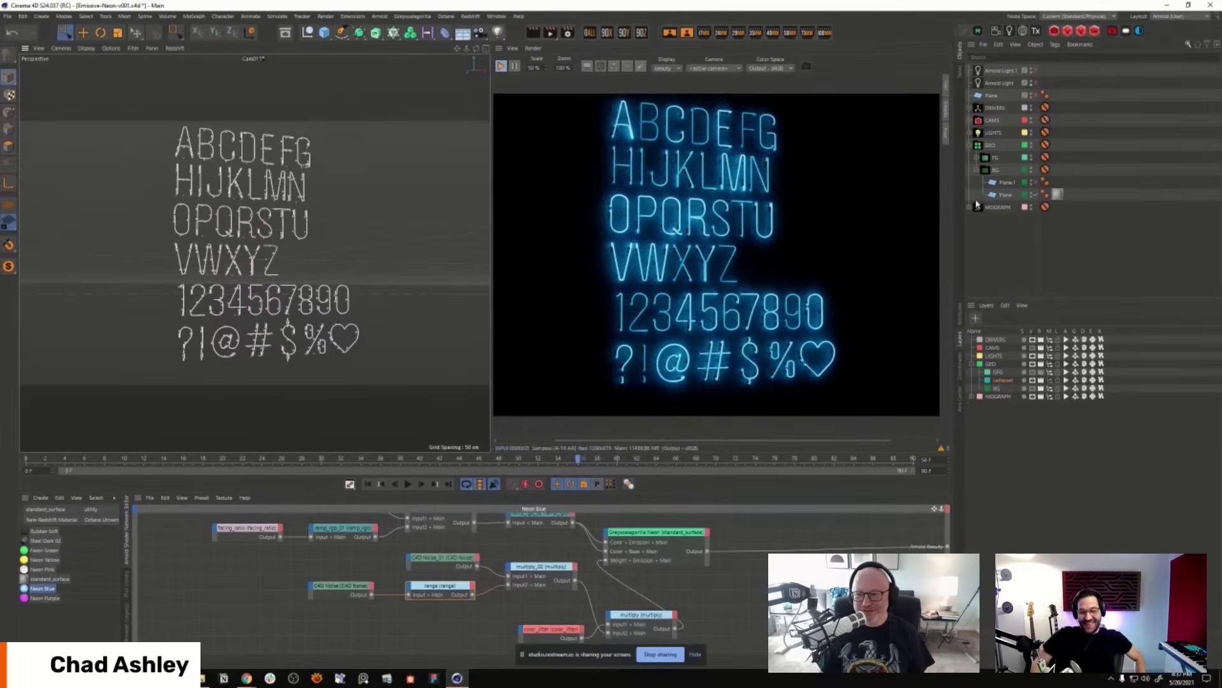
pyautogui.click(976, 158)
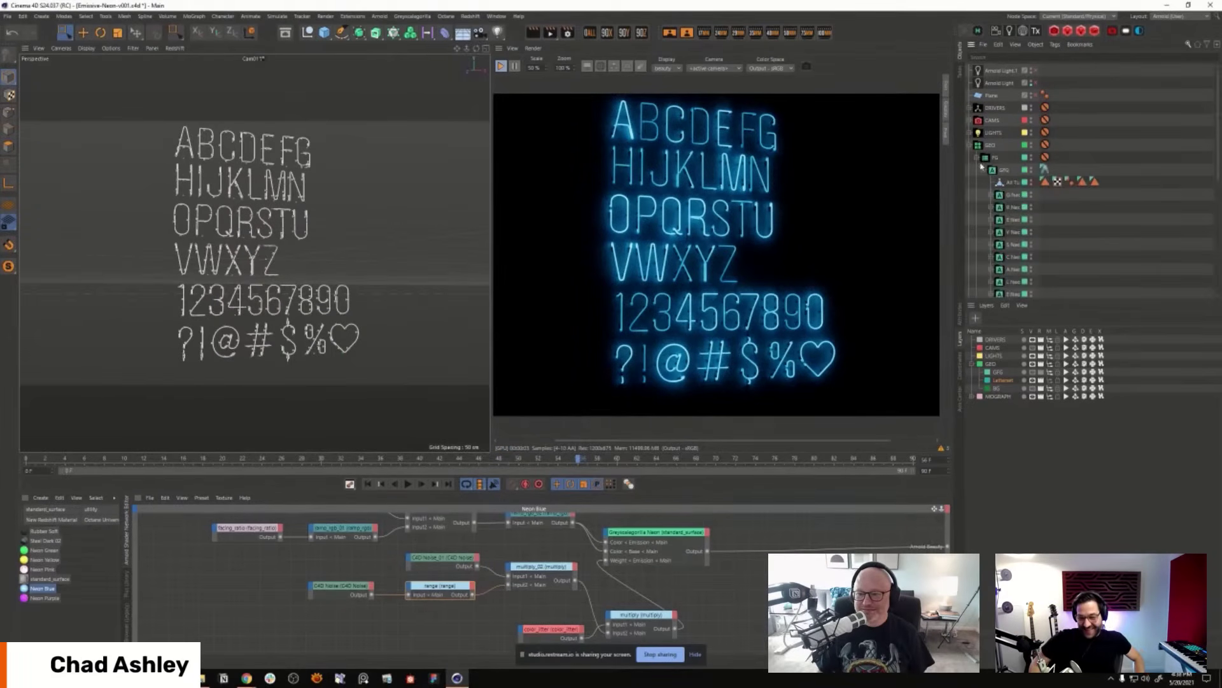
pyautogui.click(982, 169)
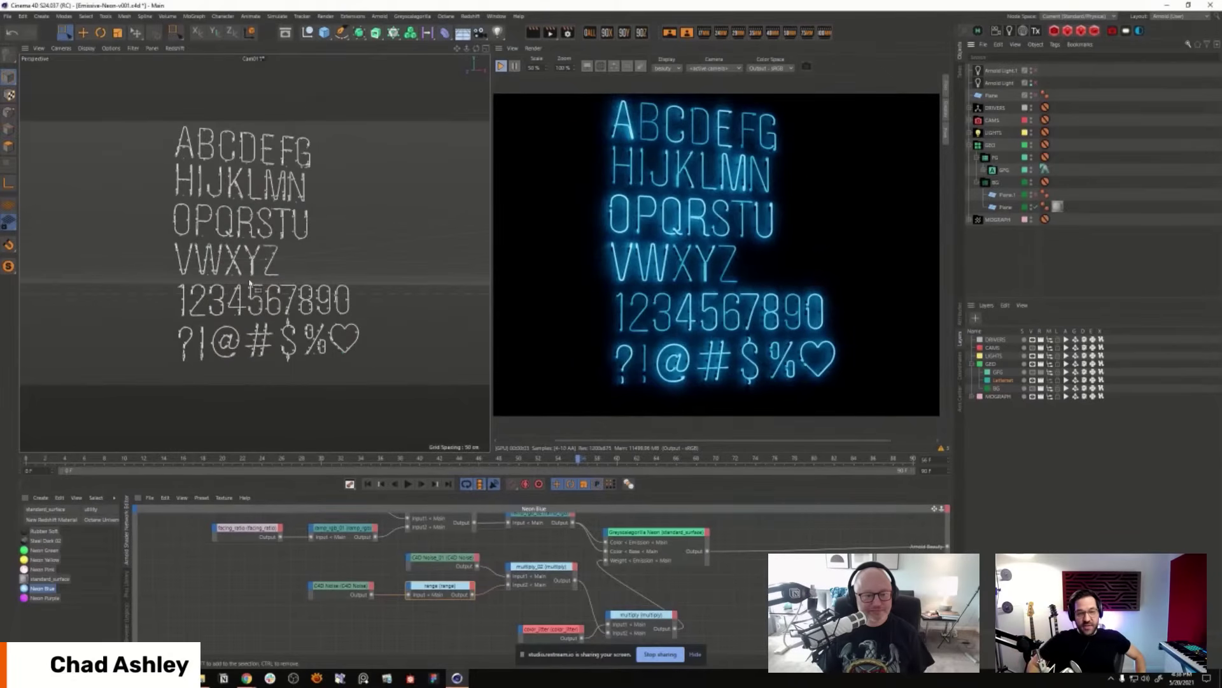
# Step: Apply the Neon Green material to the number 4 and inspect its tube bends up close
pyautogui.scroll(10, 249, 285)
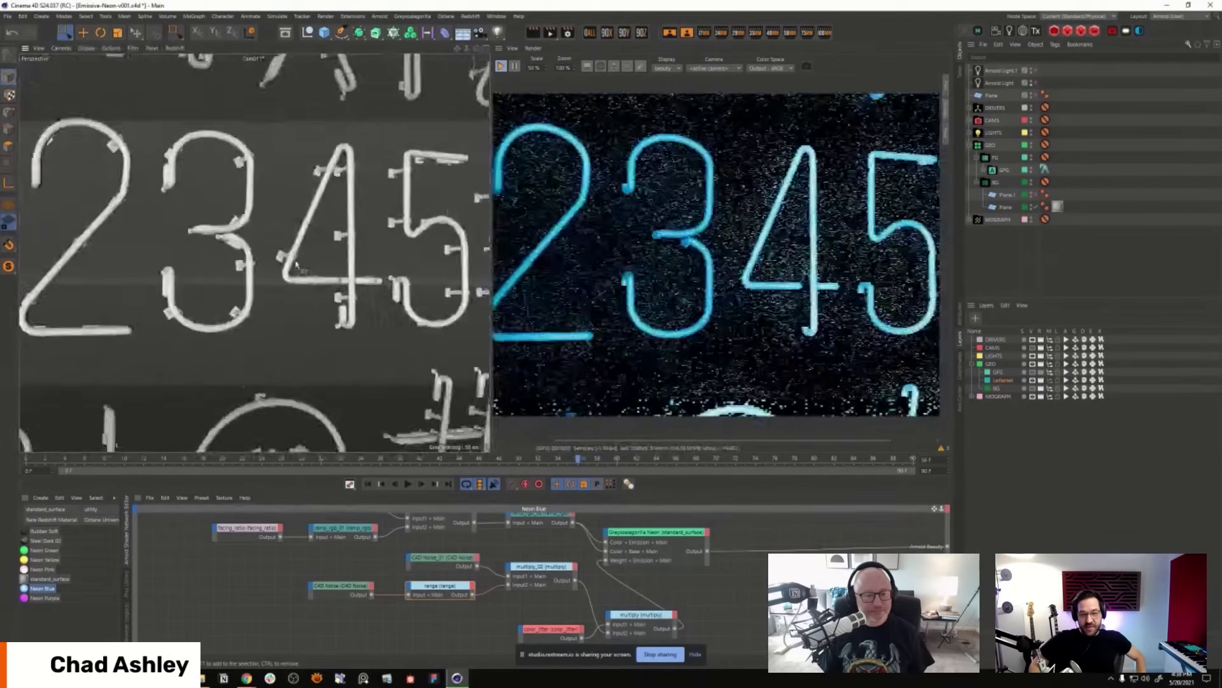
pyautogui.scroll(10, 296, 264)
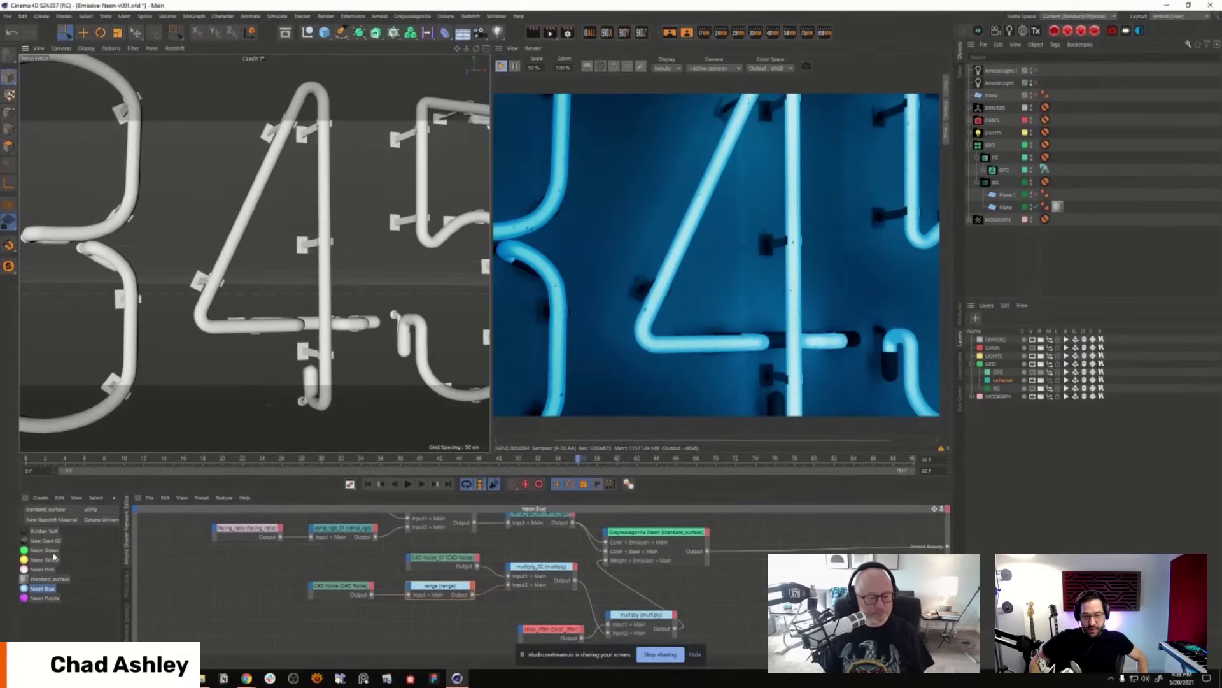
pyautogui.moveTo(350, 347); pyautogui.dragTo(321, 299)
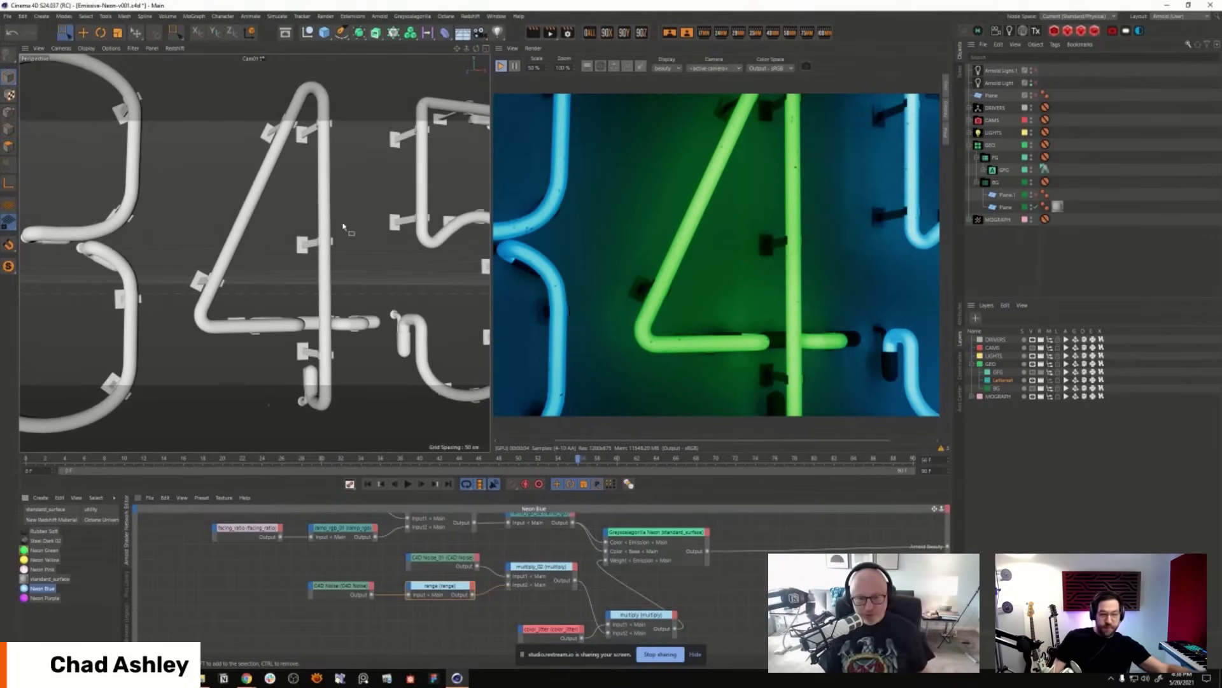
pyautogui.keyDown('alt'); pyautogui.moveTo(277, 275); pyautogui.dragTo(279, 219); pyautogui.keyUp('alt')
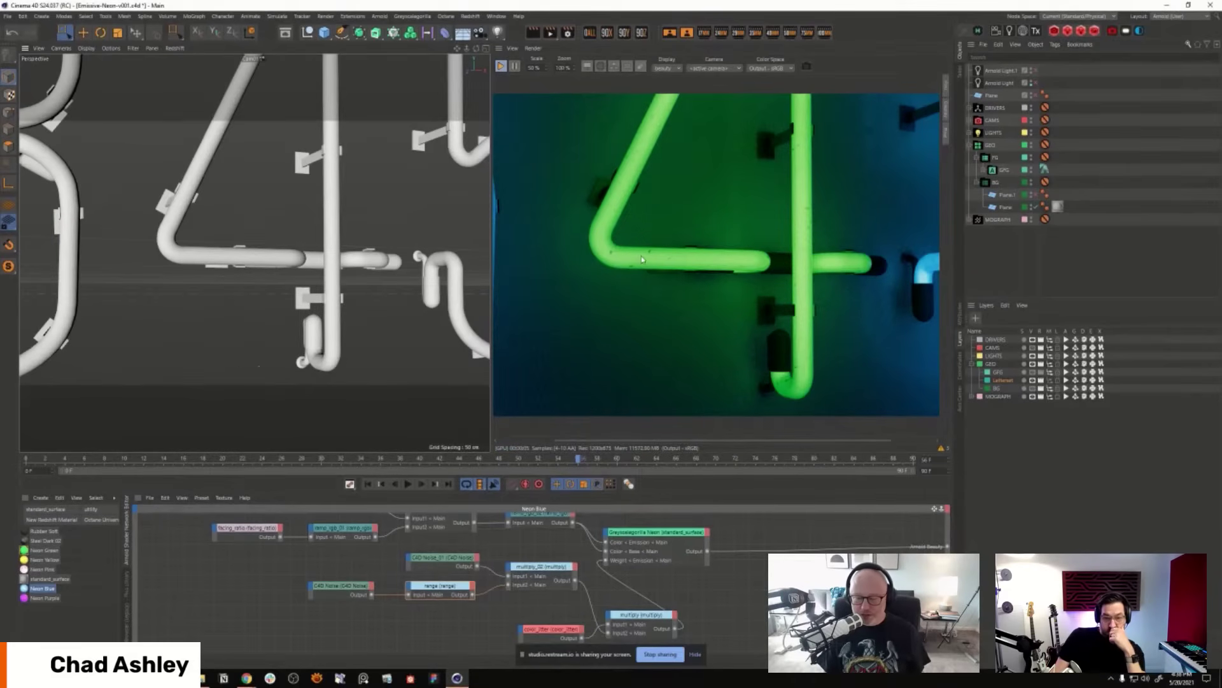
pyautogui.scroll(2, 268, 275)
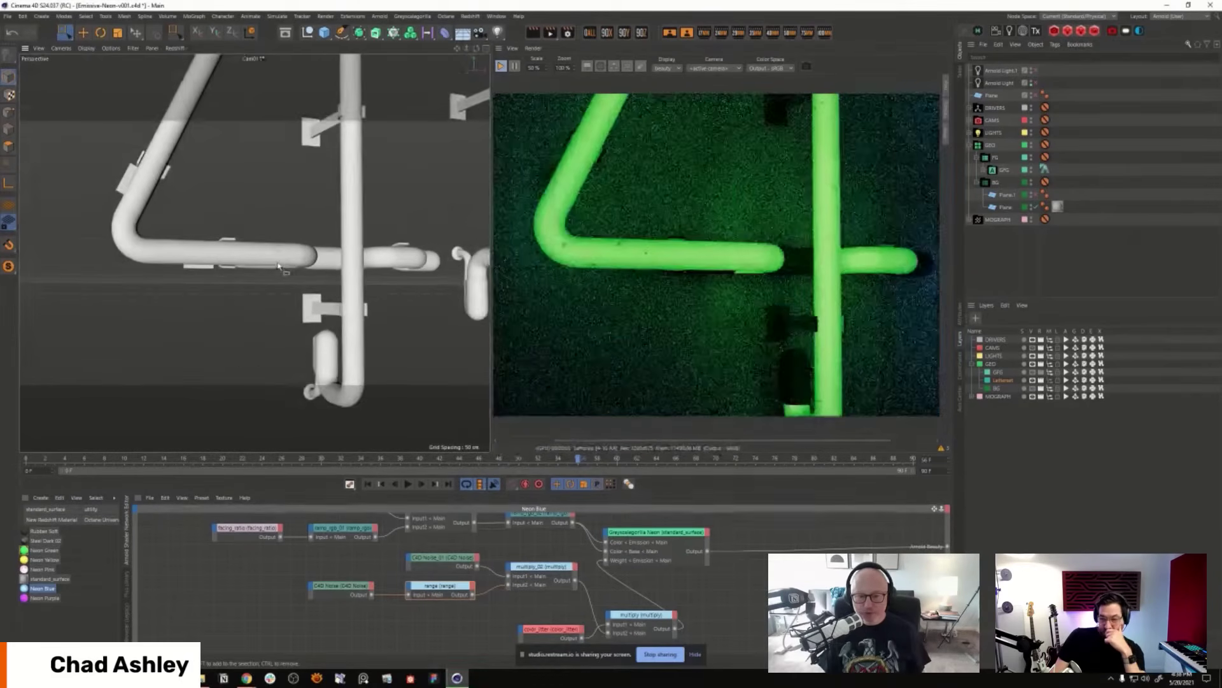
# Step: Frame the numbers and symbols rows and open the Neon Green material's shader network with its range shader settings
pyautogui.scroll(-5, 297, 238)
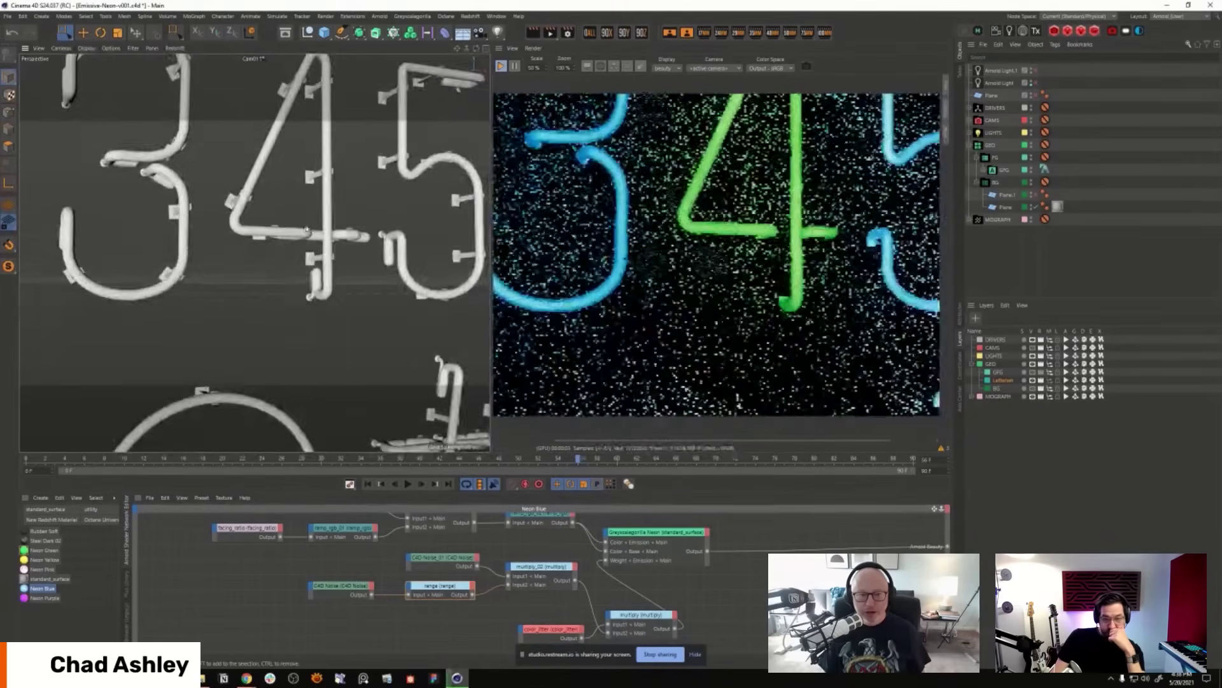
pyautogui.scroll(-5, 257, 291)
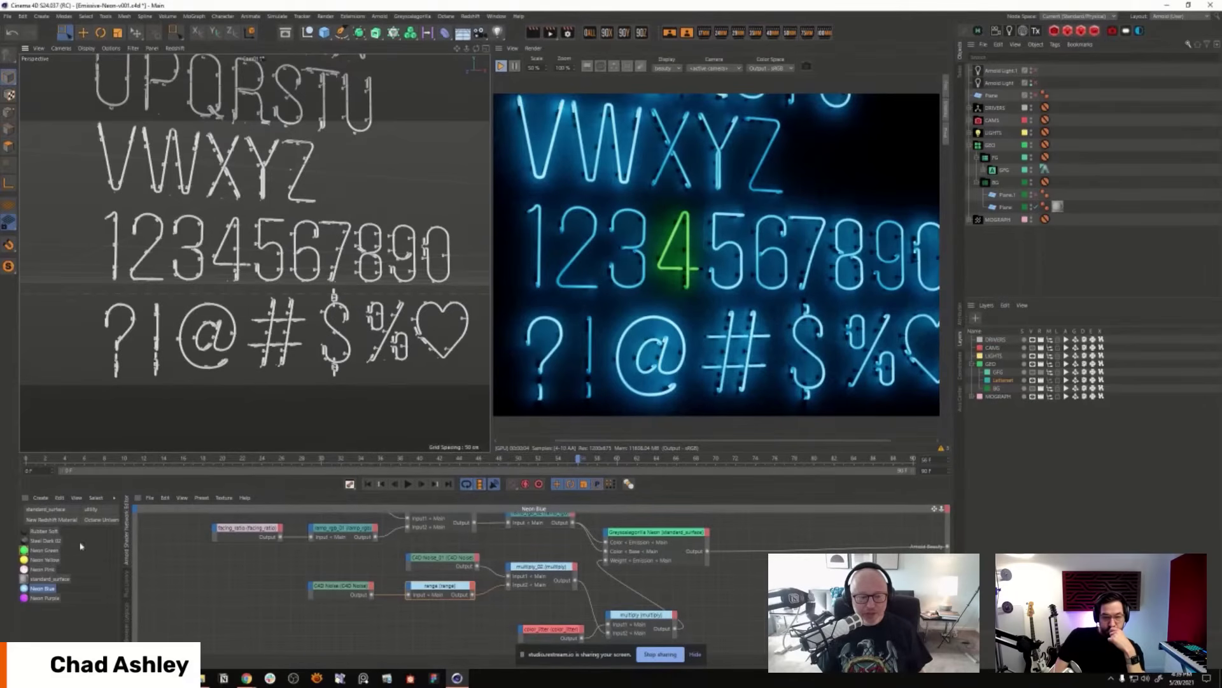
pyautogui.click(52, 542)
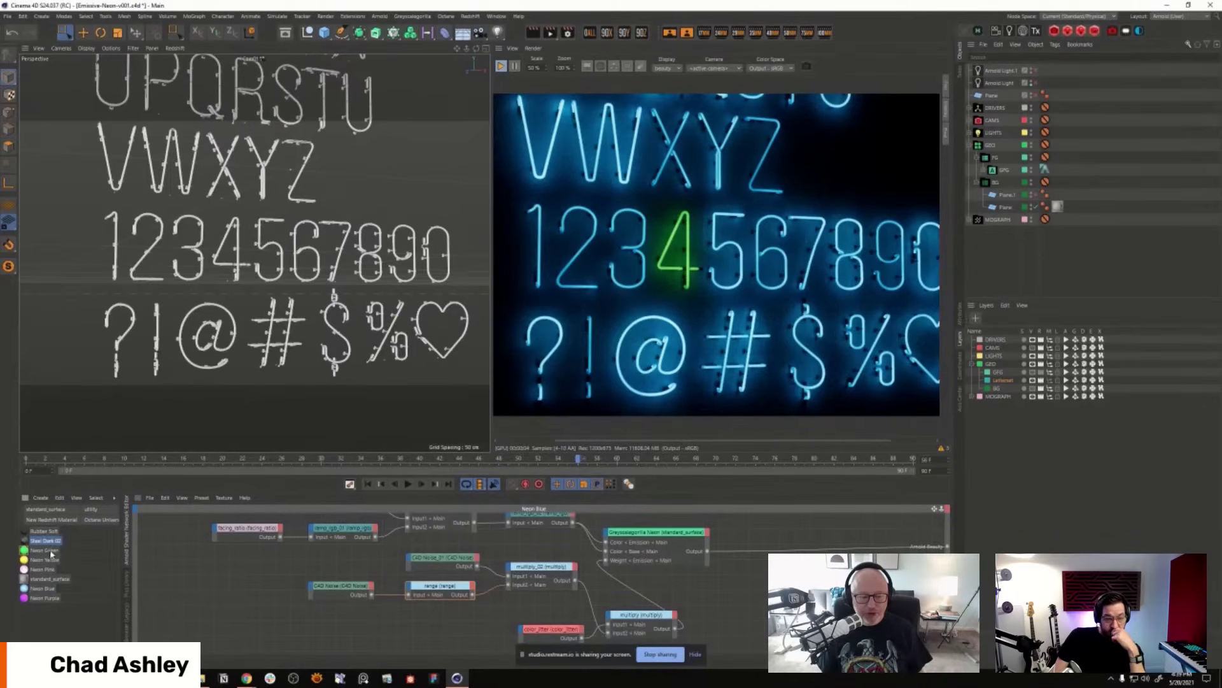
pyautogui.click(51, 551)
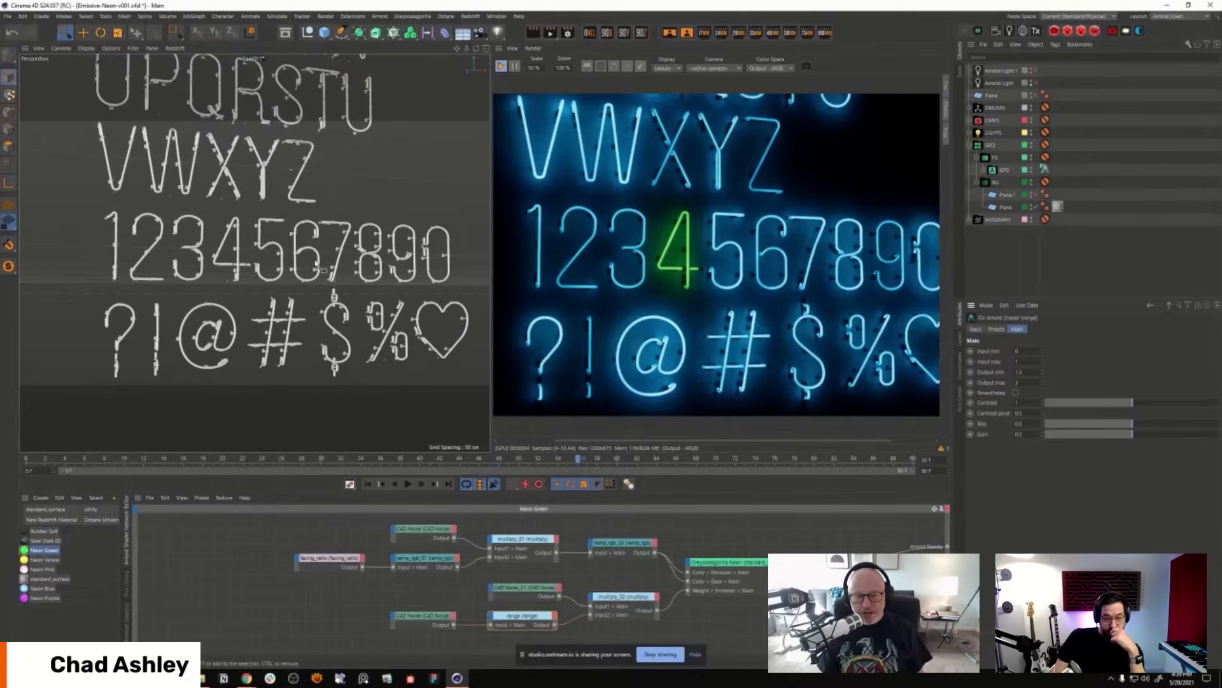
# Step: Examine the letter and number rows from several angles, including close-ups of the number tubes and their wall brackets
pyautogui.moveTo(309, 236); pyautogui.dragTo(318, 356, button='middle')
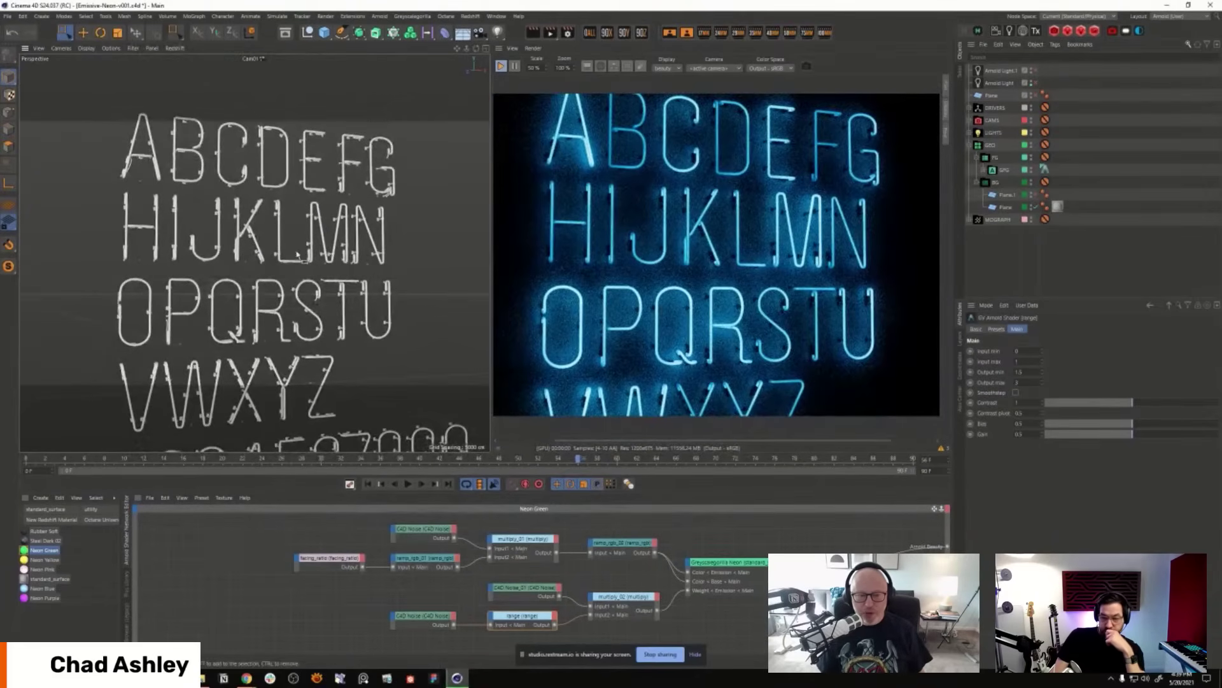
pyautogui.keyDown('alt'); pyautogui.moveTo(312, 267); pyautogui.dragTo(364, 212); pyautogui.keyUp('alt')
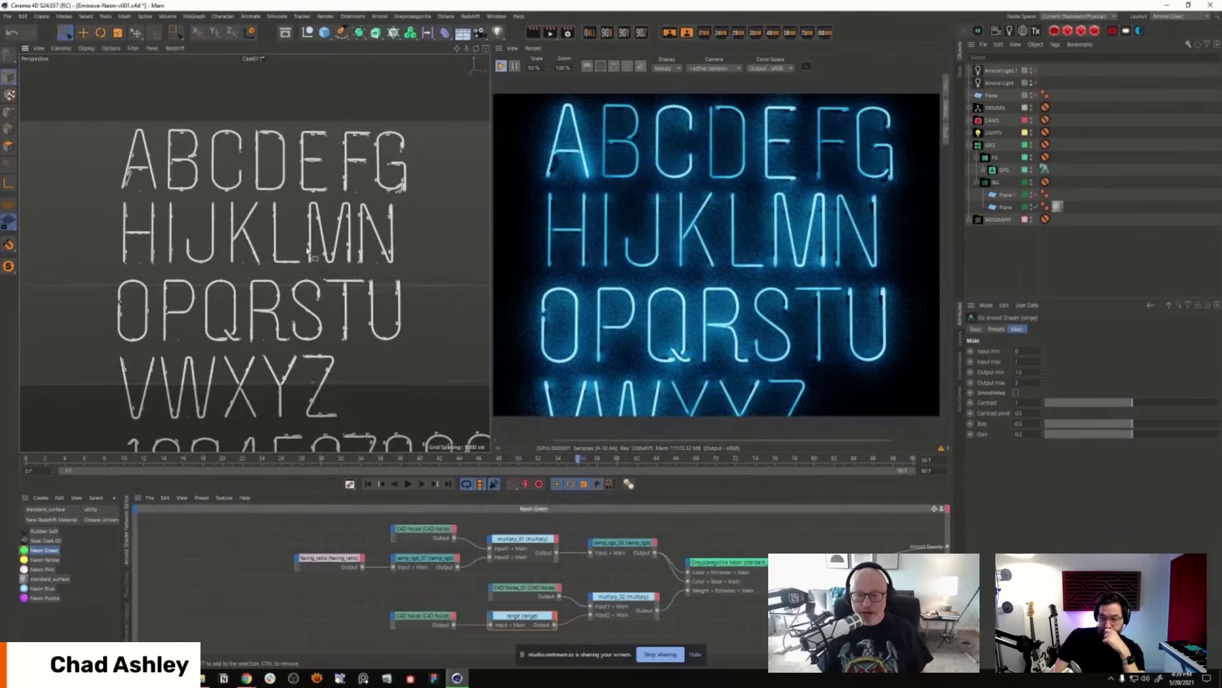
pyautogui.scroll(-2, 321, 261)
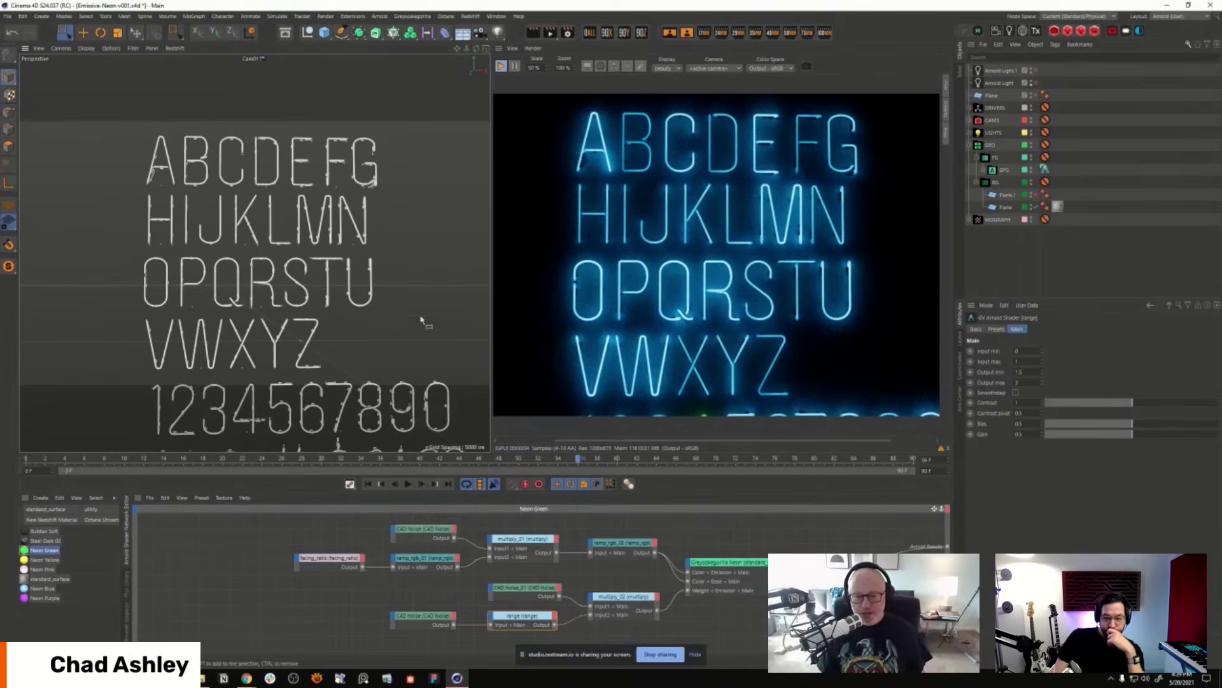
pyautogui.keyDown('alt'); pyautogui.moveTo(427, 323); pyautogui.dragTo(337, 313); pyautogui.keyUp('alt')
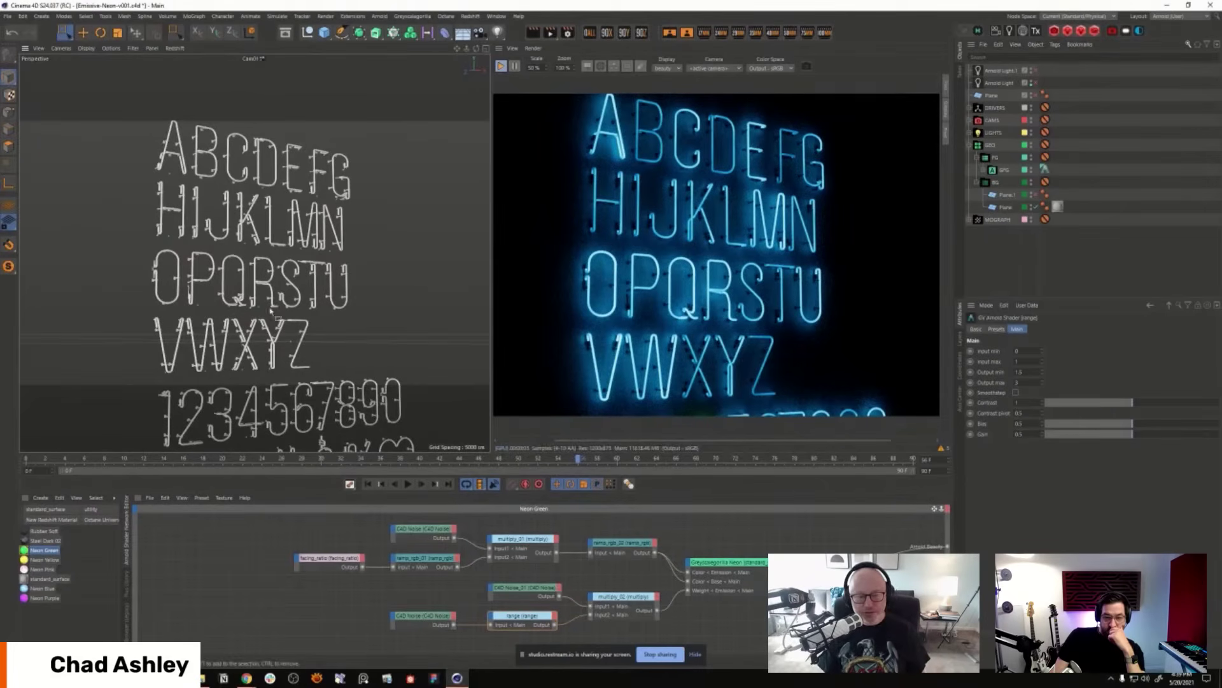
pyautogui.scroll(-5, 274, 312)
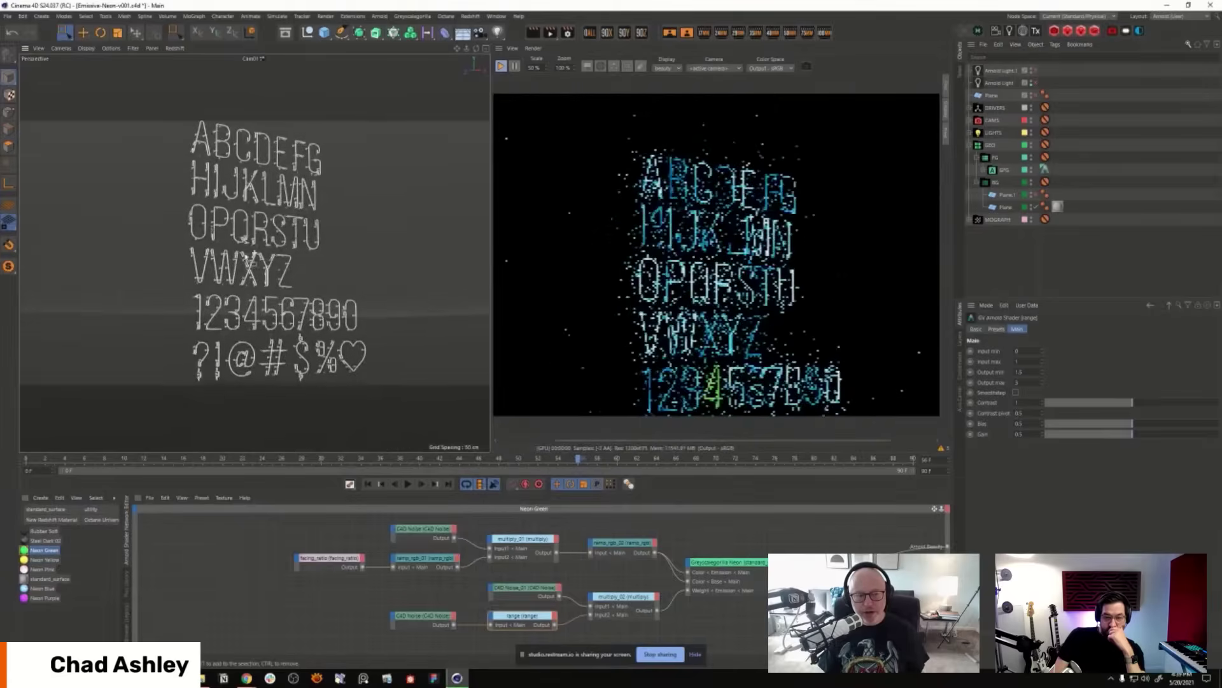
pyautogui.scroll(-1, 255, 303)
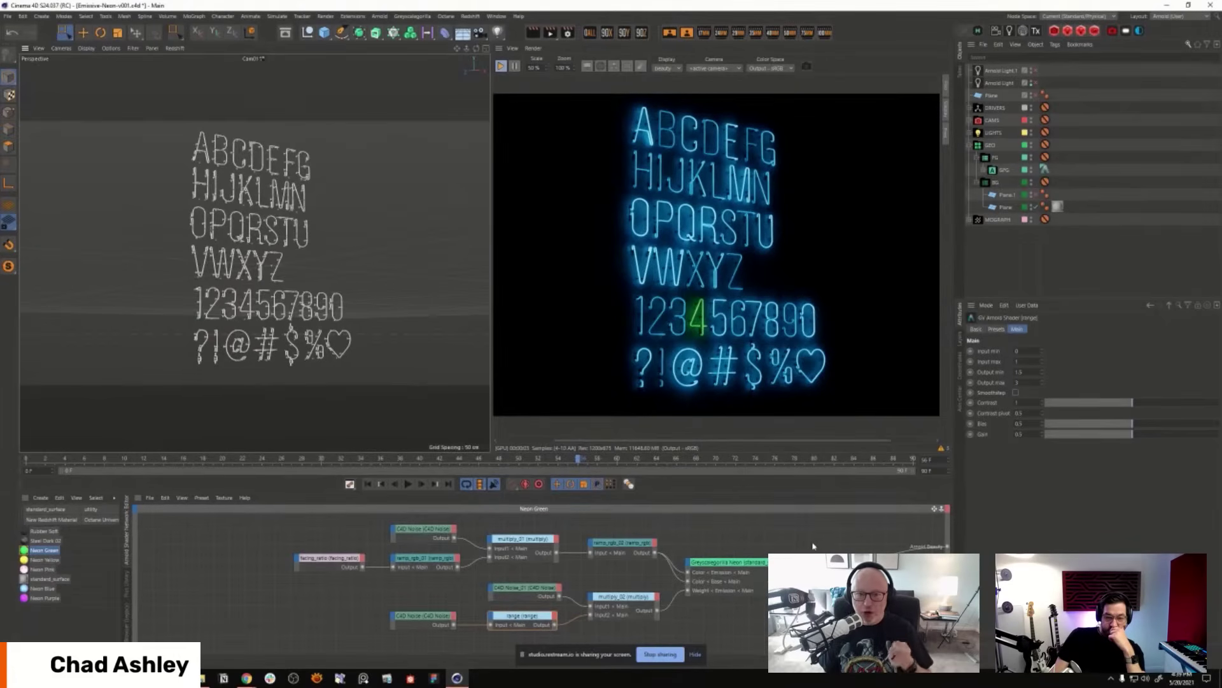
pyautogui.scroll(6, 309, 331)
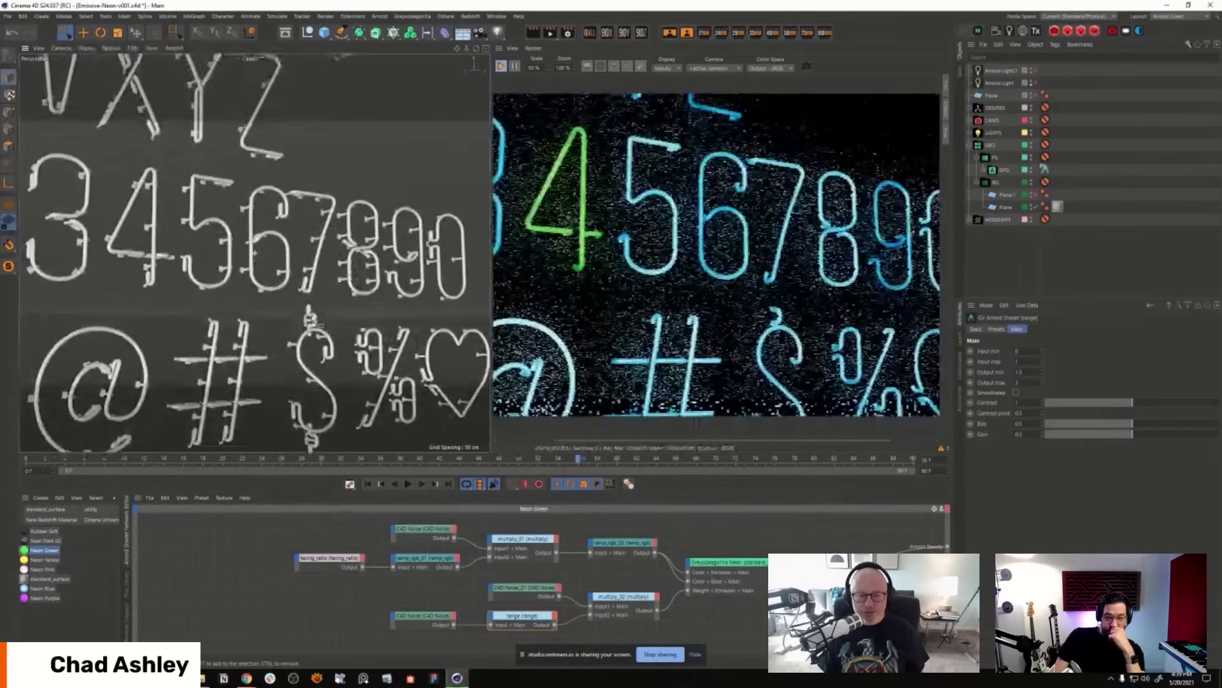
pyautogui.scroll(10, 310, 318)
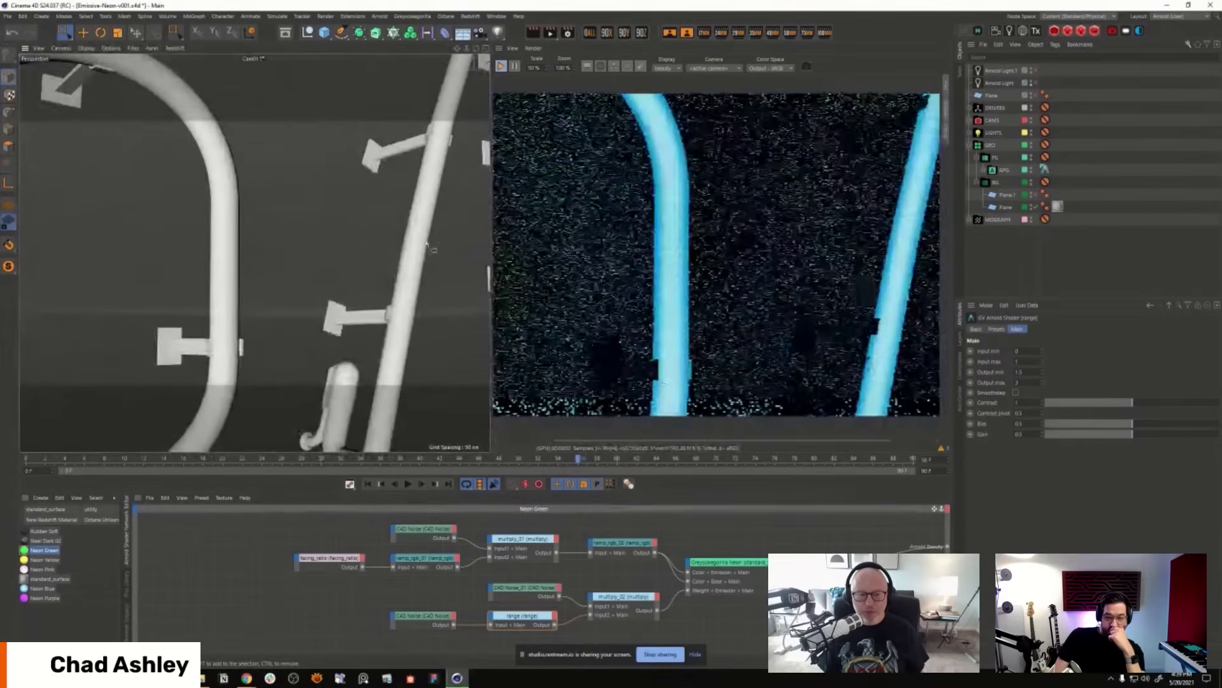
pyautogui.scroll(-10, 385, 255)
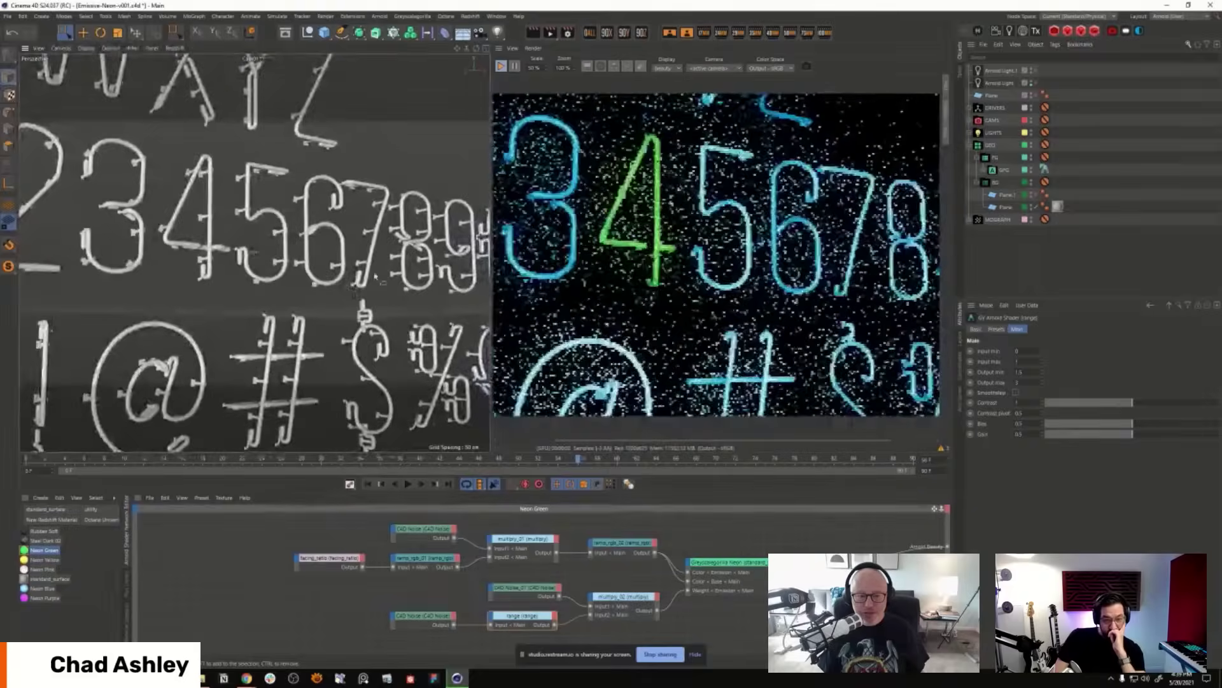
pyautogui.scroll(-3, 377, 279)
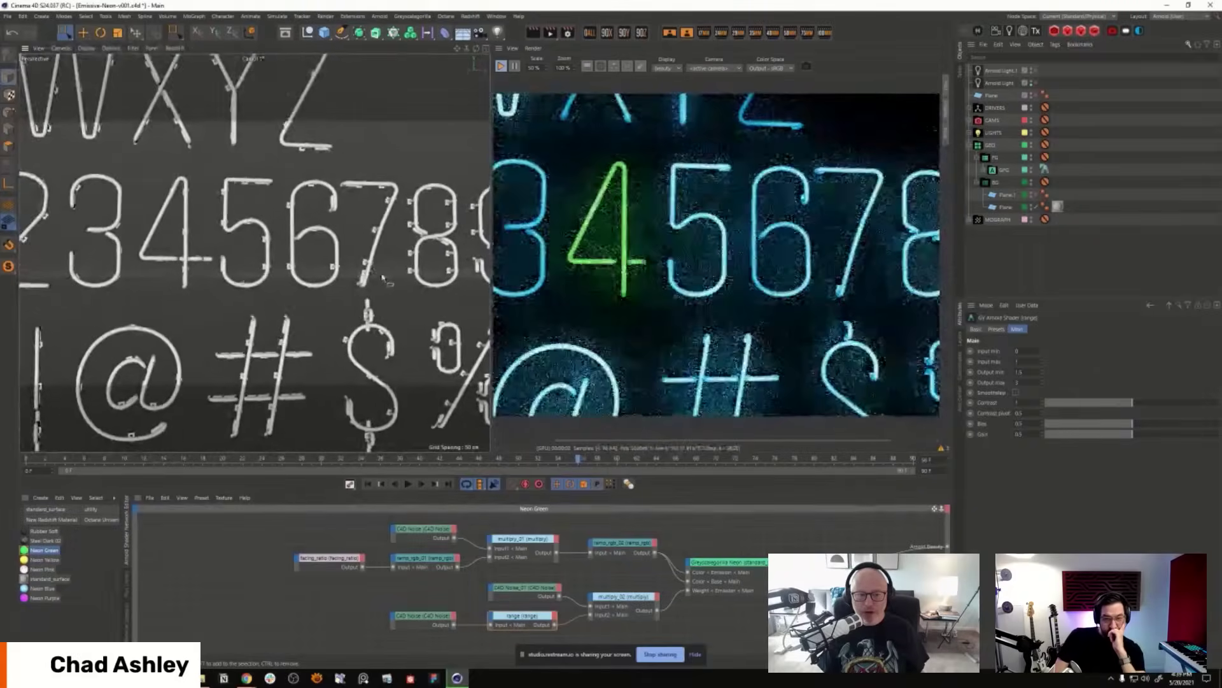
pyautogui.scroll(5, 370, 283)
pyautogui.scroll(2, 369, 285)
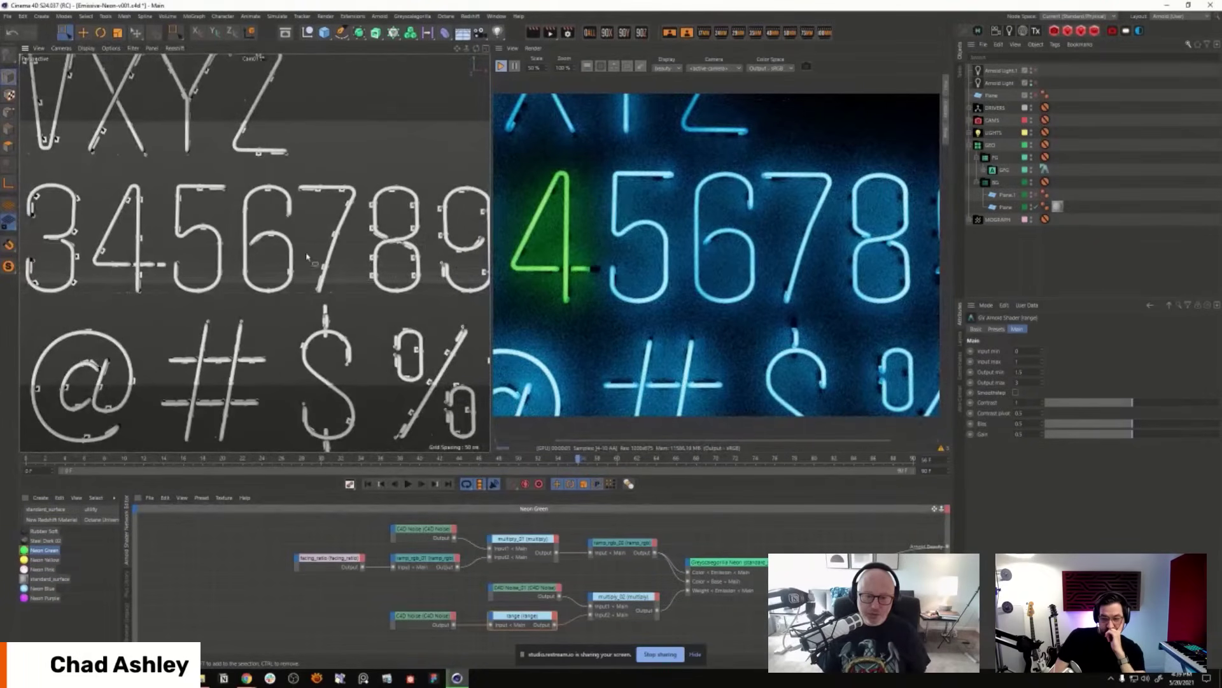
# Step: Set the Neon Green range shader's output min to 5 and output max to 10, with the number 4 in view
pyautogui.keyDown('alt'); pyautogui.moveTo(307, 257); pyautogui.dragTo(428, 312); pyautogui.keyUp('alt')
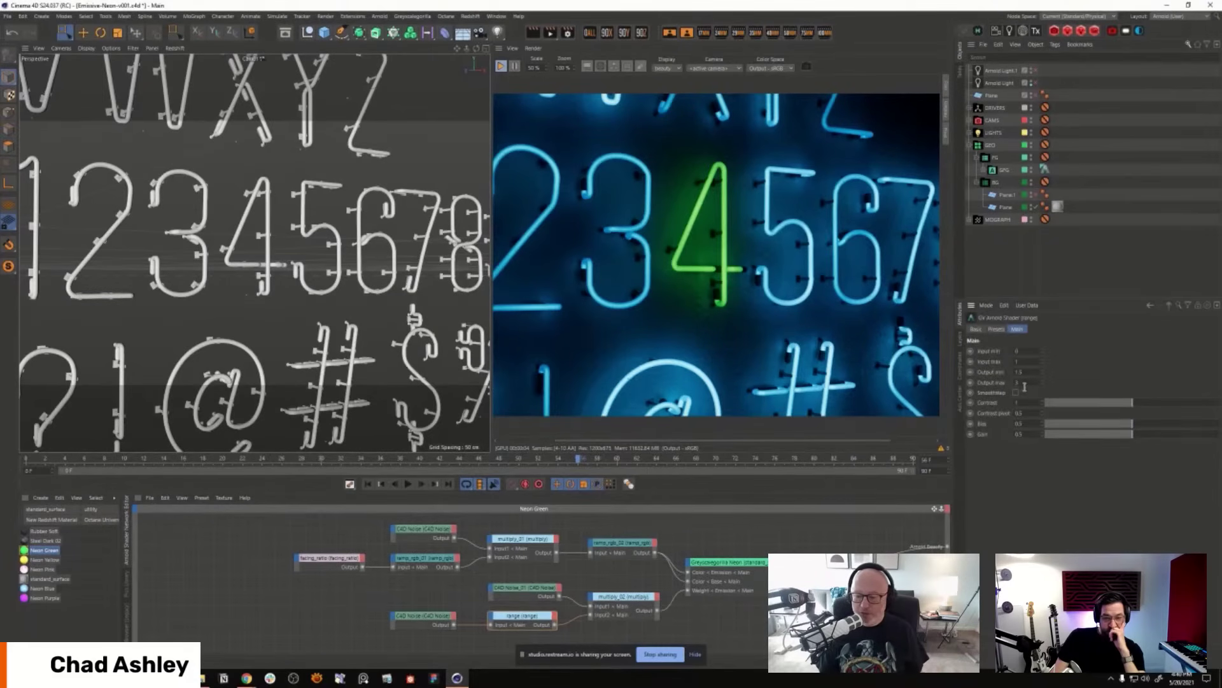
pyautogui.write('5')
pyautogui.press('Return')
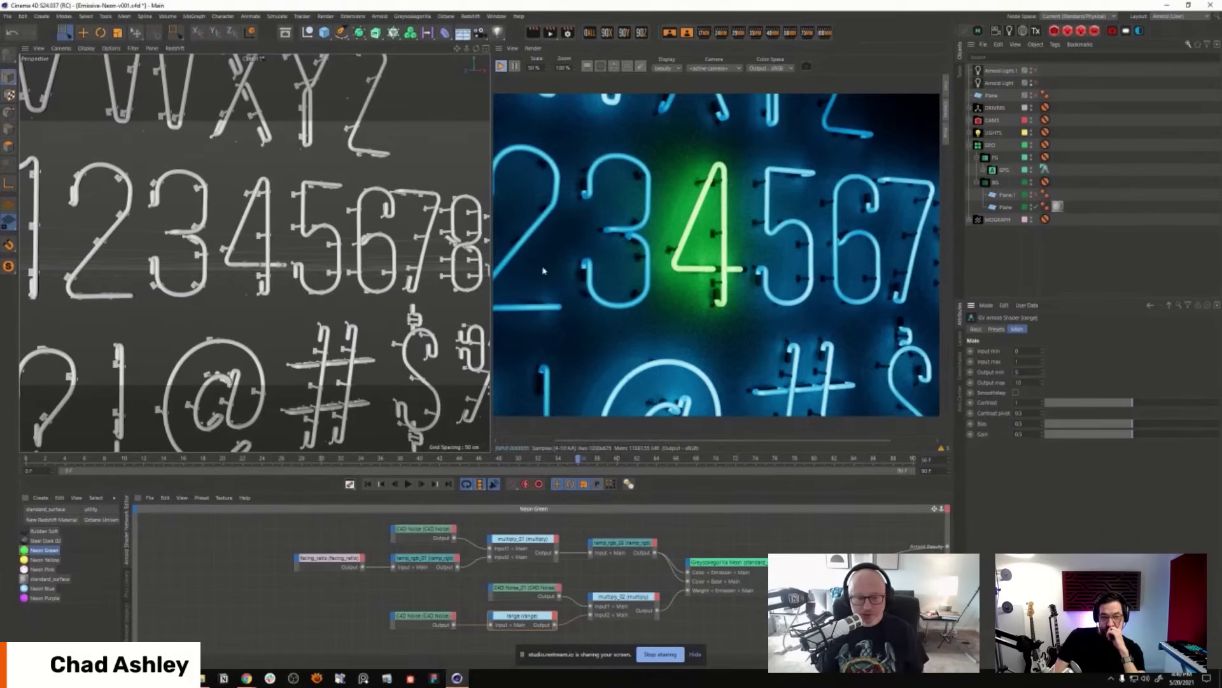
# Step: Switch off the Neon Blue material's glow by setting its range shader's output min and output max to 0
pyautogui.scroll(-5, 280, 287)
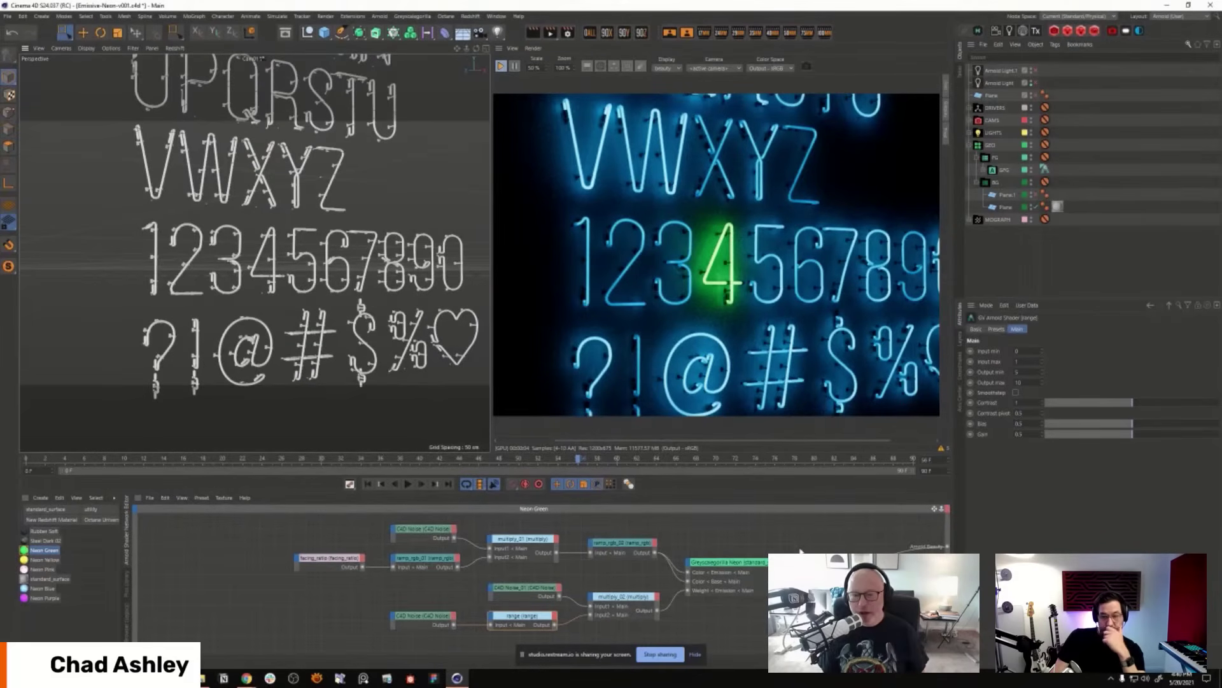
pyautogui.scroll(5, 325, 319)
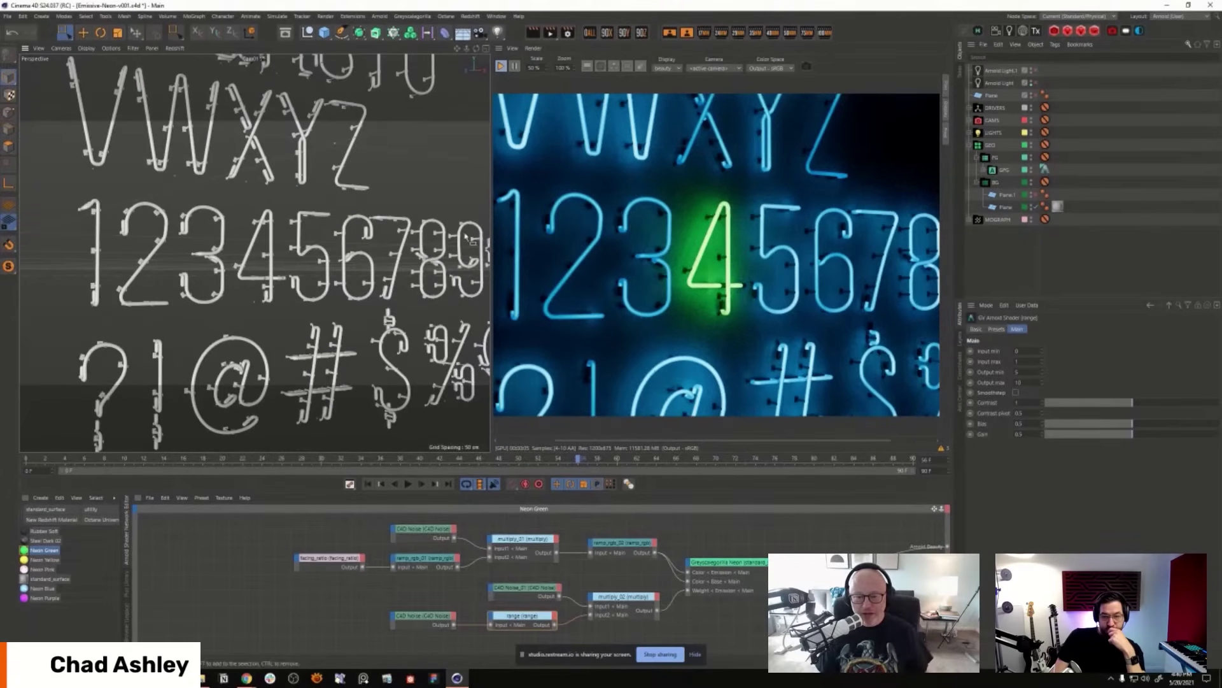
pyautogui.scroll(6, 374, 320)
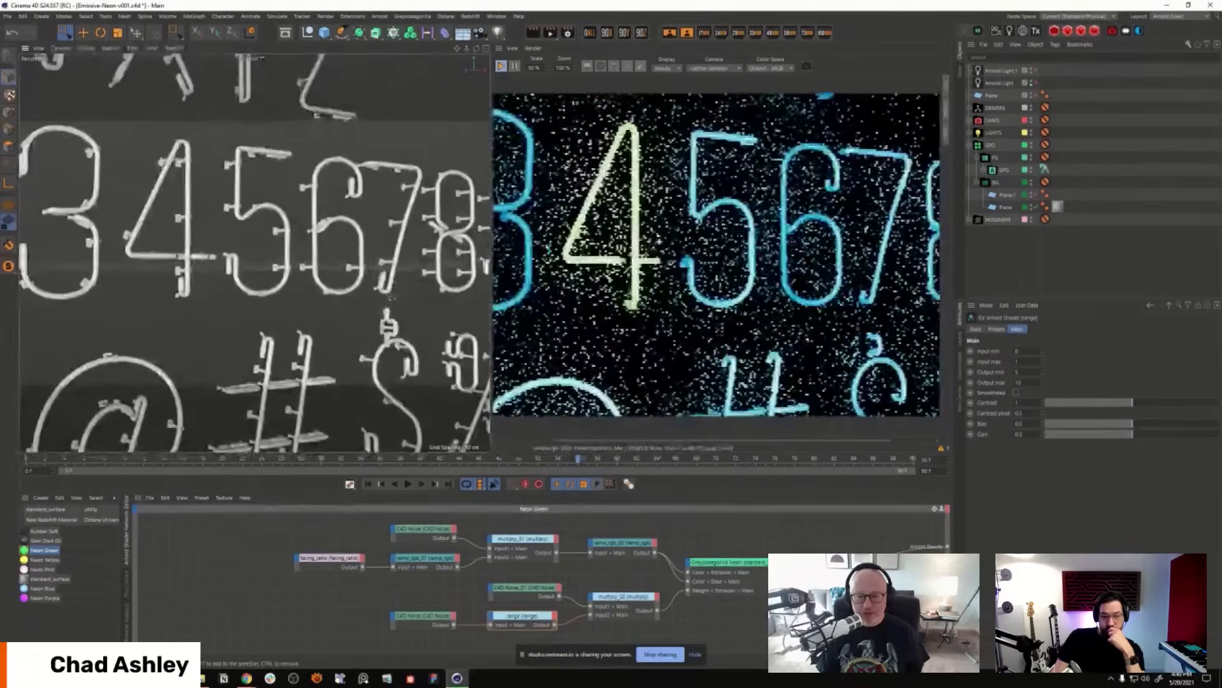
pyautogui.scroll(1, 398, 312)
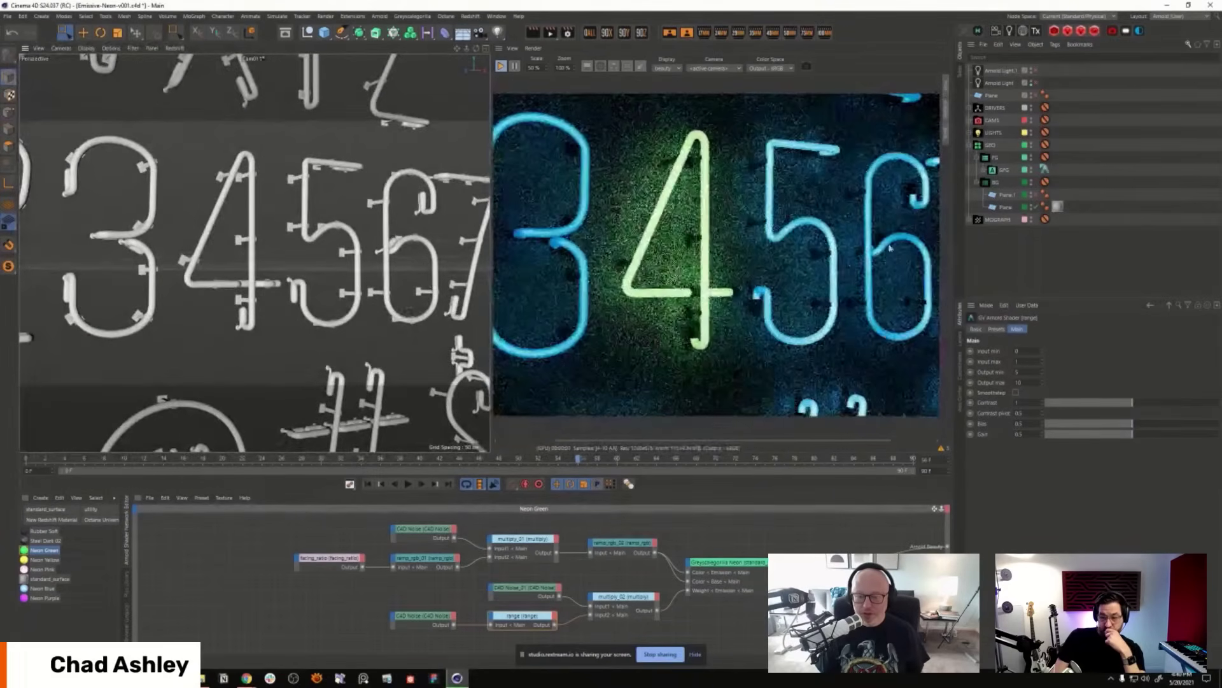
pyautogui.click(51, 589)
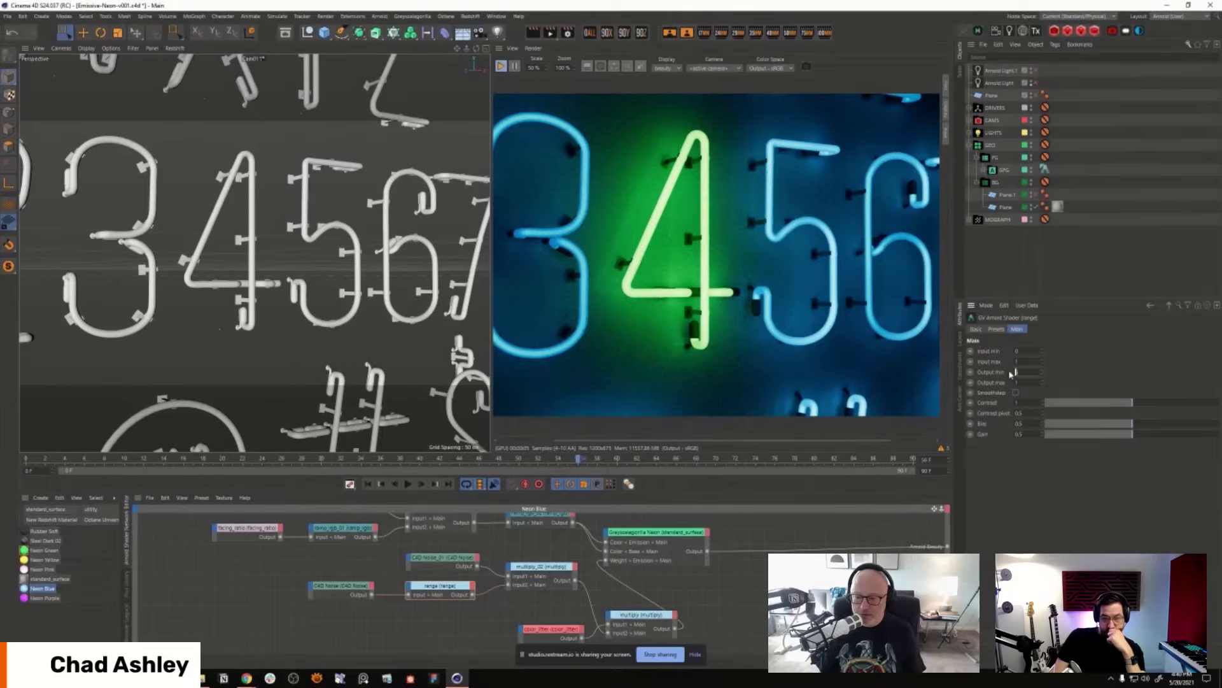
pyautogui.press('Return')
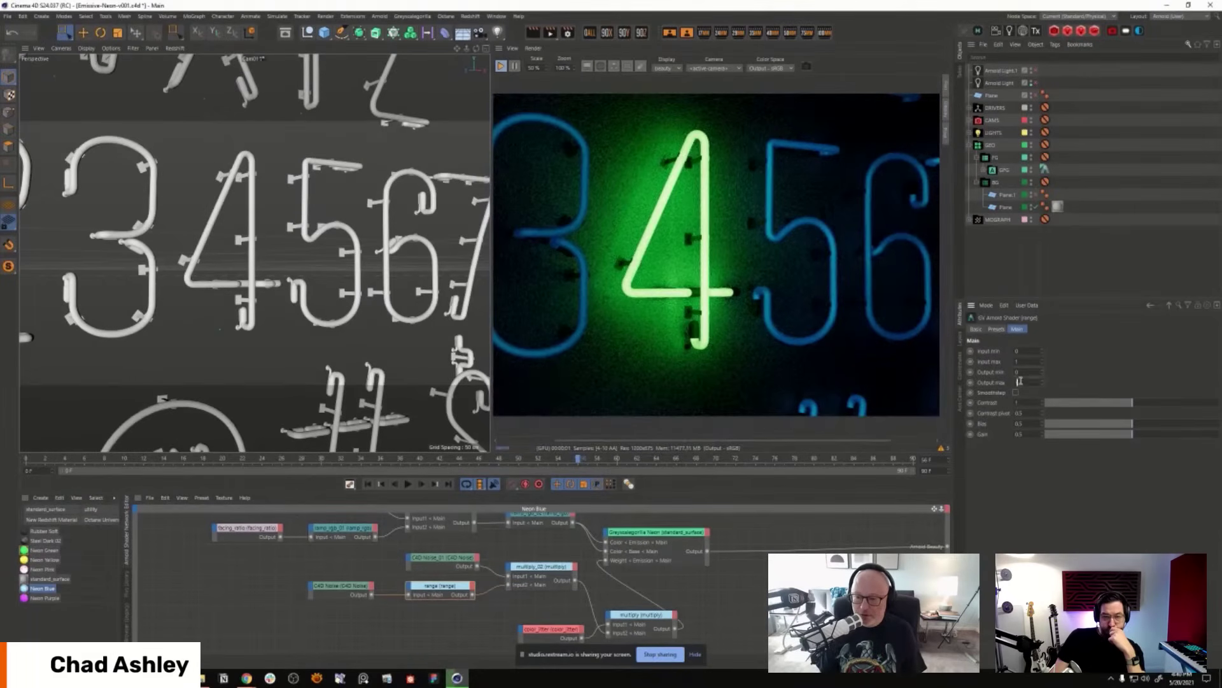
pyautogui.press('Return')
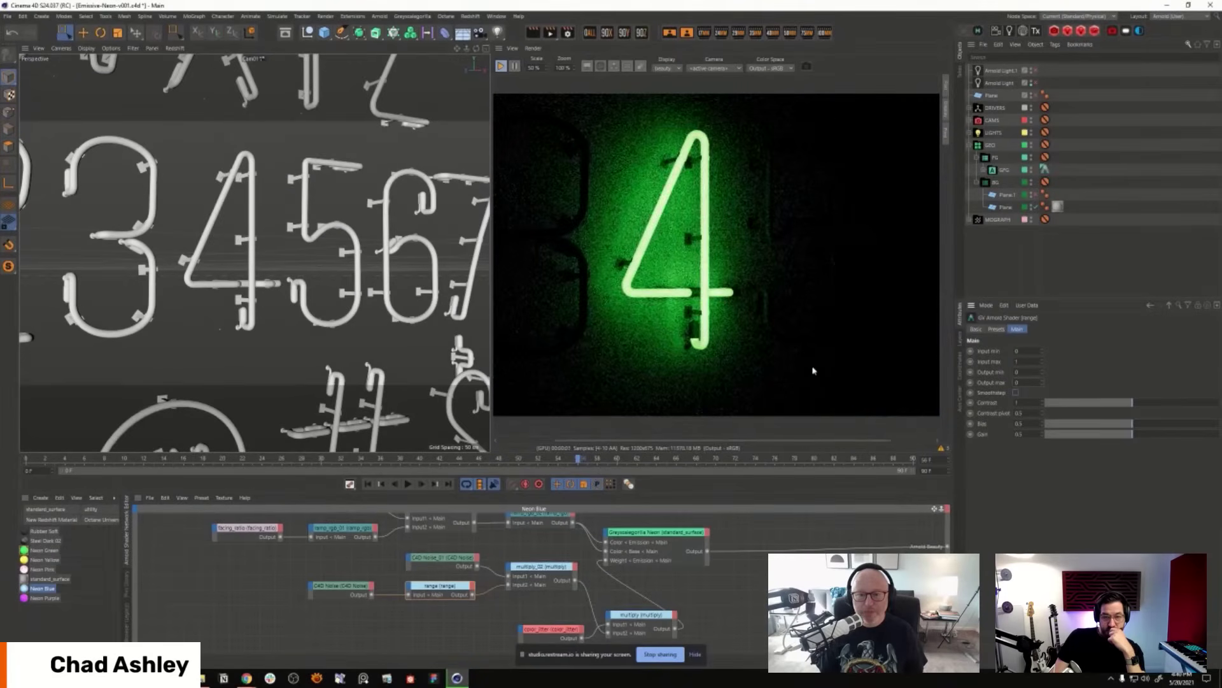
# Step: Examine the unlit number 5's tube and wall bracket up close, and the lit 4 from different distances and angles
pyautogui.scroll(8, 330, 280)
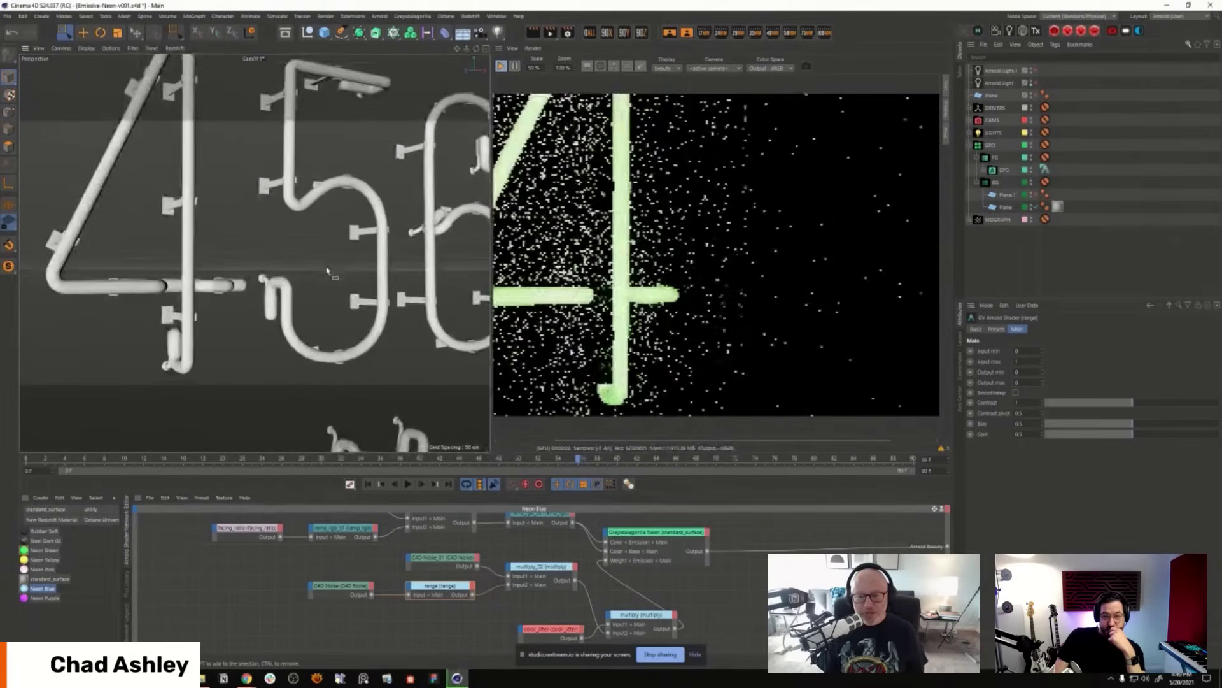
pyautogui.scroll(3, 321, 244)
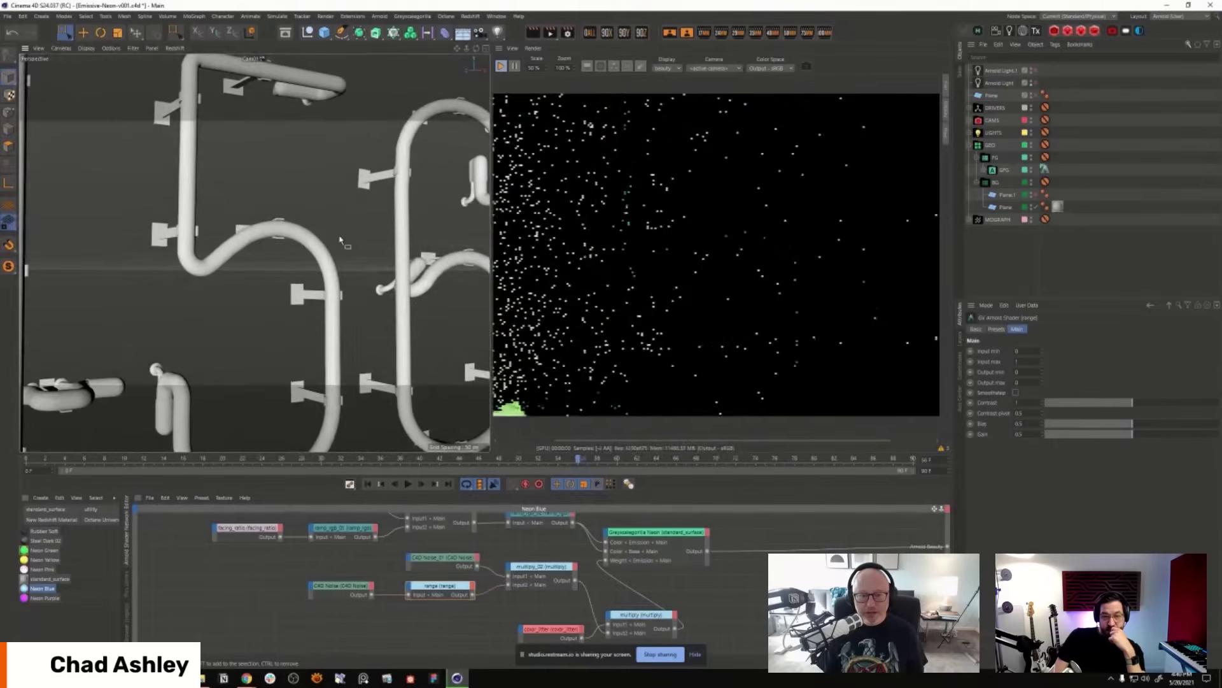
pyautogui.scroll(5, 328, 275)
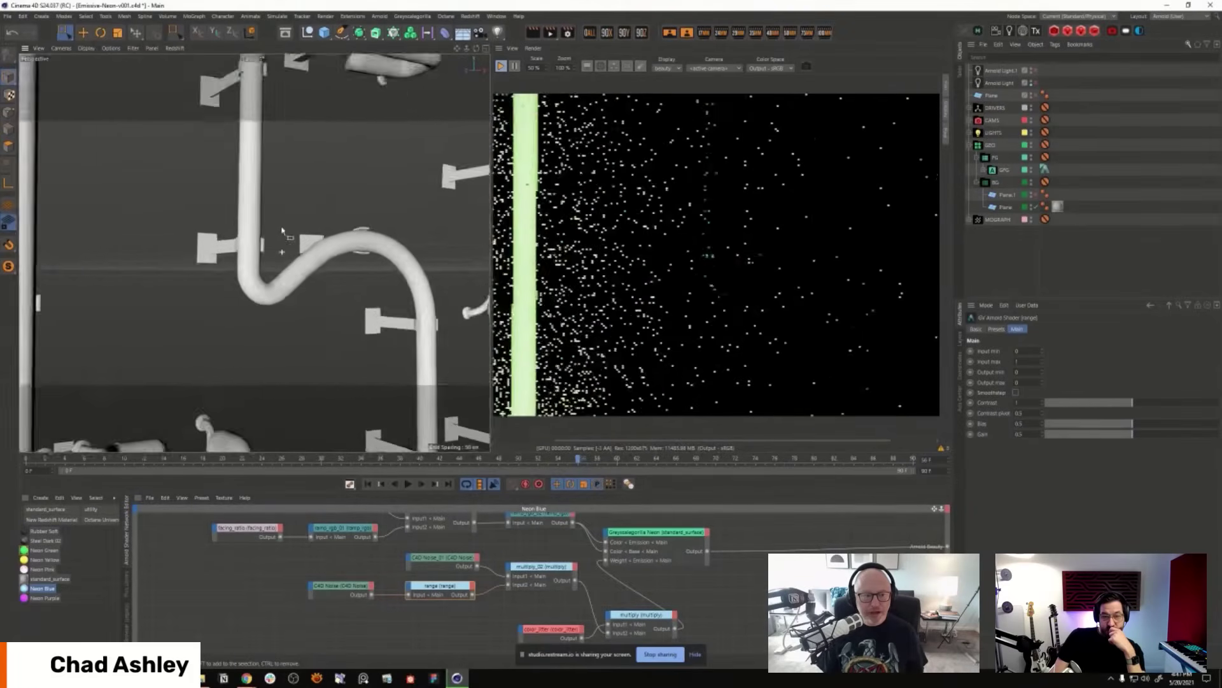
pyautogui.scroll(8, 321, 277)
pyautogui.keyDown('alt'); pyautogui.moveTo(301, 279); pyautogui.dragTo(286, 275, button='middle'); pyautogui.keyUp('alt')
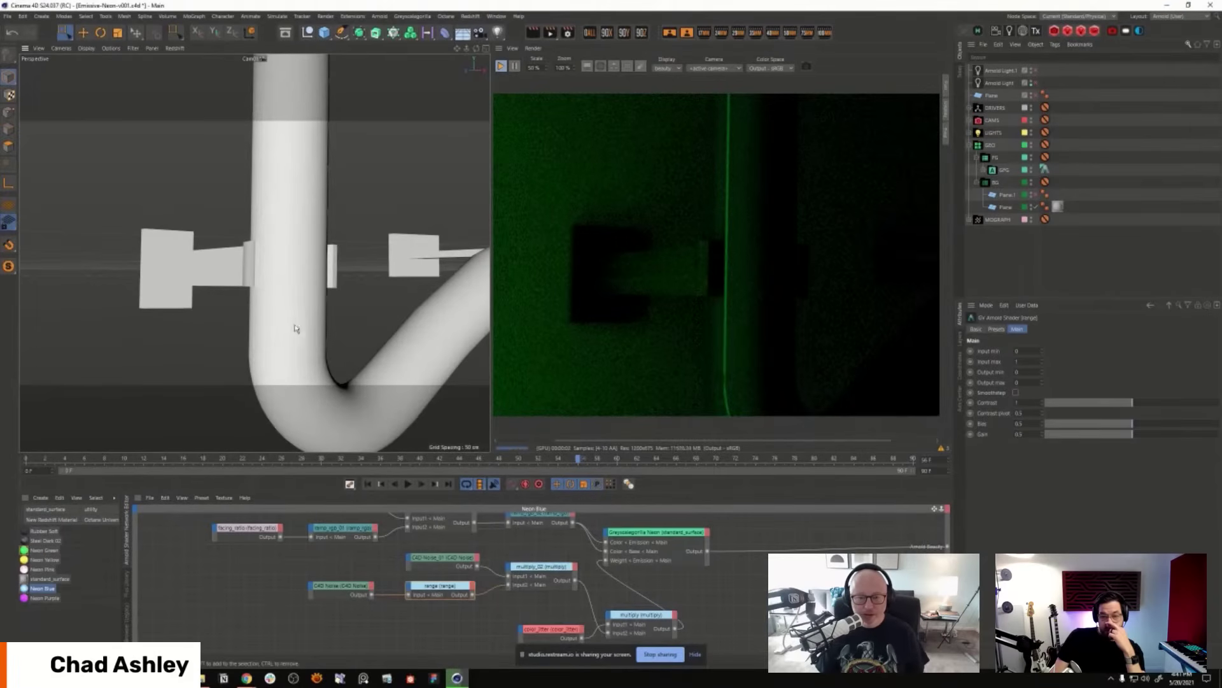
pyautogui.scroll(-6, 338, 332)
pyautogui.scroll(-8, 337, 330)
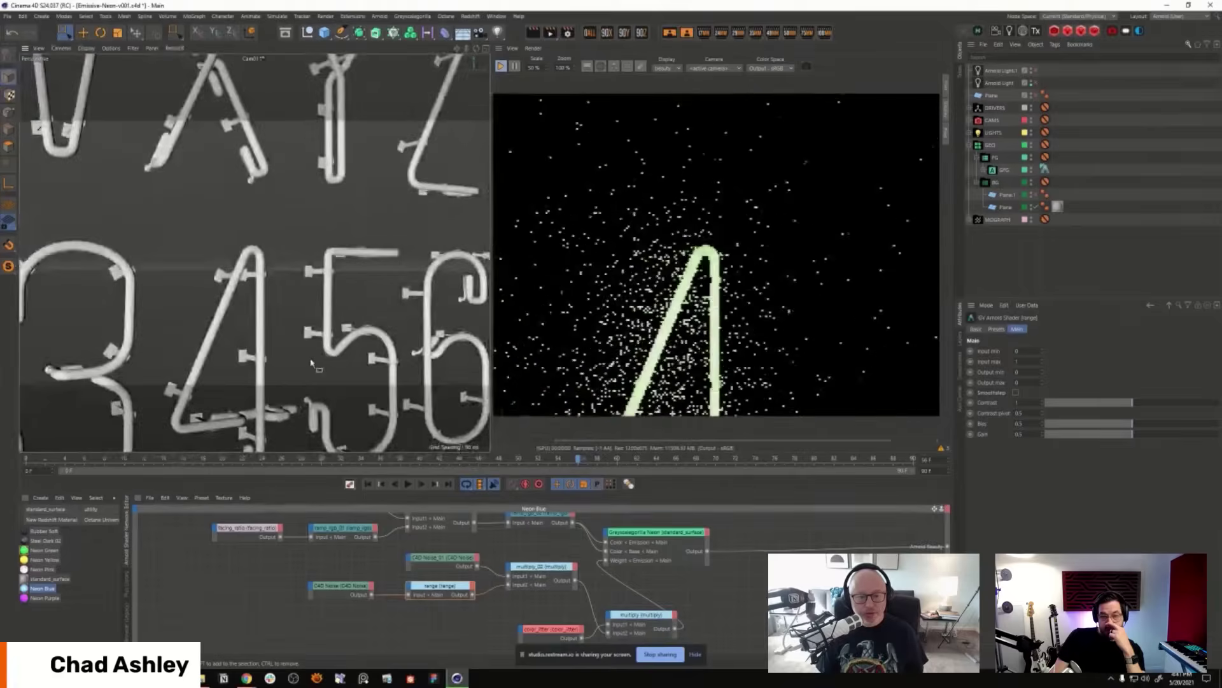
pyautogui.keyDown('alt'); pyautogui.moveTo(320, 307); pyautogui.dragTo(317, 274, button='middle'); pyautogui.keyUp('alt')
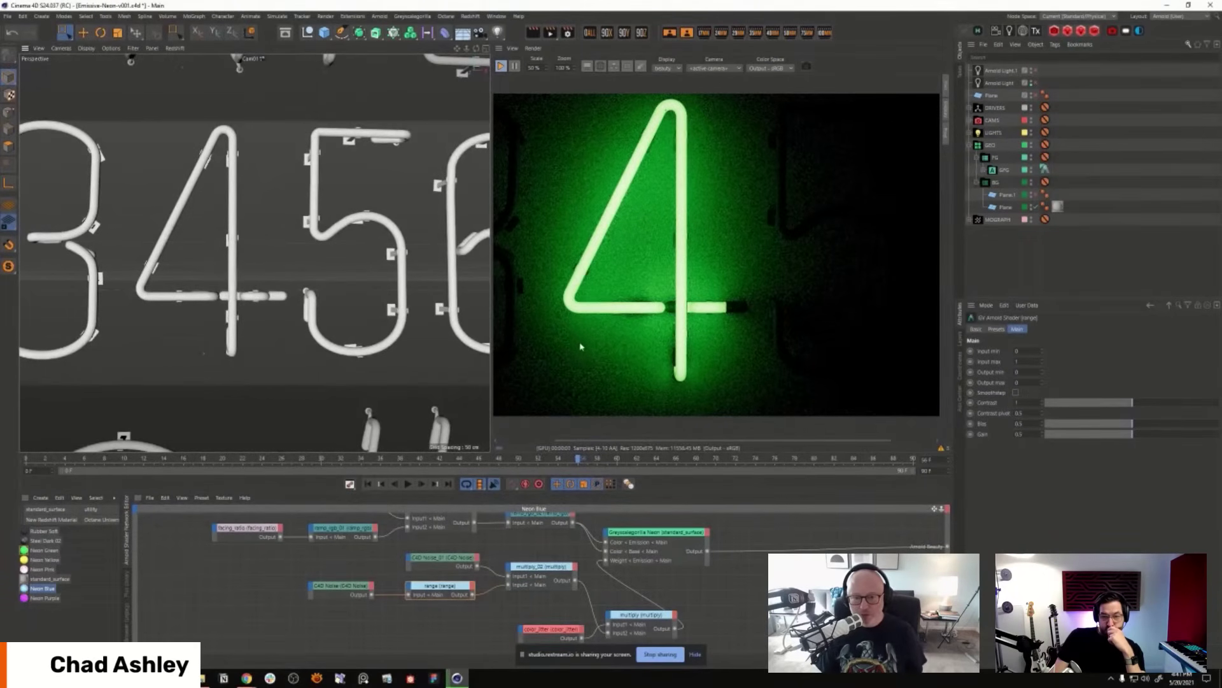
pyautogui.keyDown('alt'); pyautogui.moveTo(306, 416); pyautogui.dragTo(433, 429, button='middle'); pyautogui.keyUp('alt')
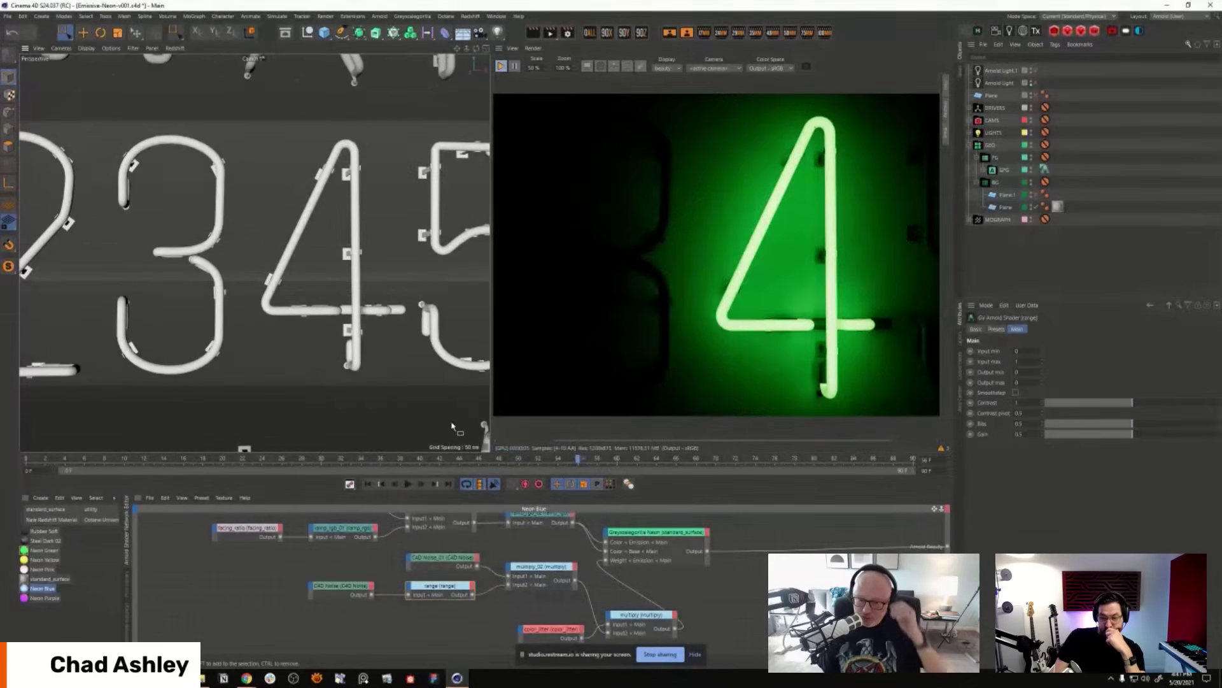
pyautogui.keyDown('alt'); pyautogui.moveTo(446, 360); pyautogui.dragTo(331, 330, button='middle'); pyautogui.keyUp('alt')
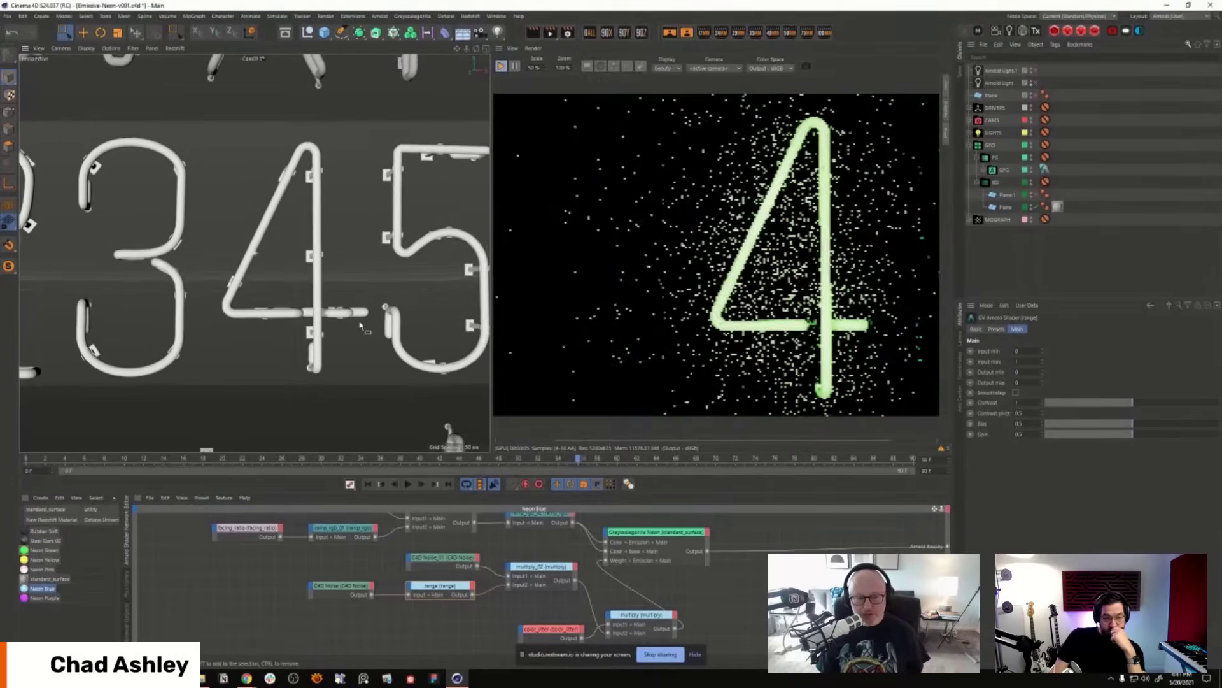
pyautogui.keyDown('alt'); pyautogui.moveTo(332, 330); pyautogui.dragTo(338, 344); pyautogui.keyUp('alt')
pyautogui.keyDown('alt'); pyautogui.moveTo(337, 343); pyautogui.dragTo(233, 273, button='right'); pyautogui.keyUp('alt')
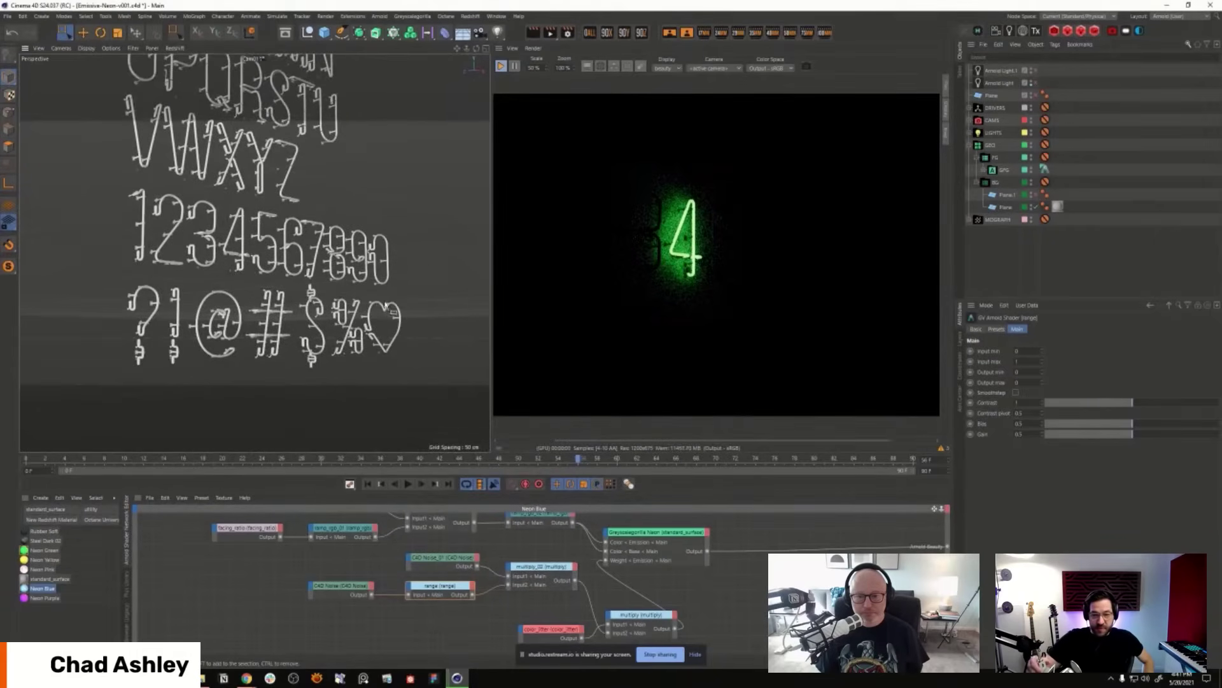
# Step: Turn the Neon Blue glow back on with range shader output min 5 and output max 10, framing the full character set
pyautogui.keyDown('alt'); pyautogui.moveTo(233, 272); pyautogui.dragTo(367, 342); pyautogui.keyUp('alt')
pyautogui.keyDown('alt'); pyautogui.moveTo(368, 342); pyautogui.dragTo(399, 371, button='middle'); pyautogui.keyUp('alt')
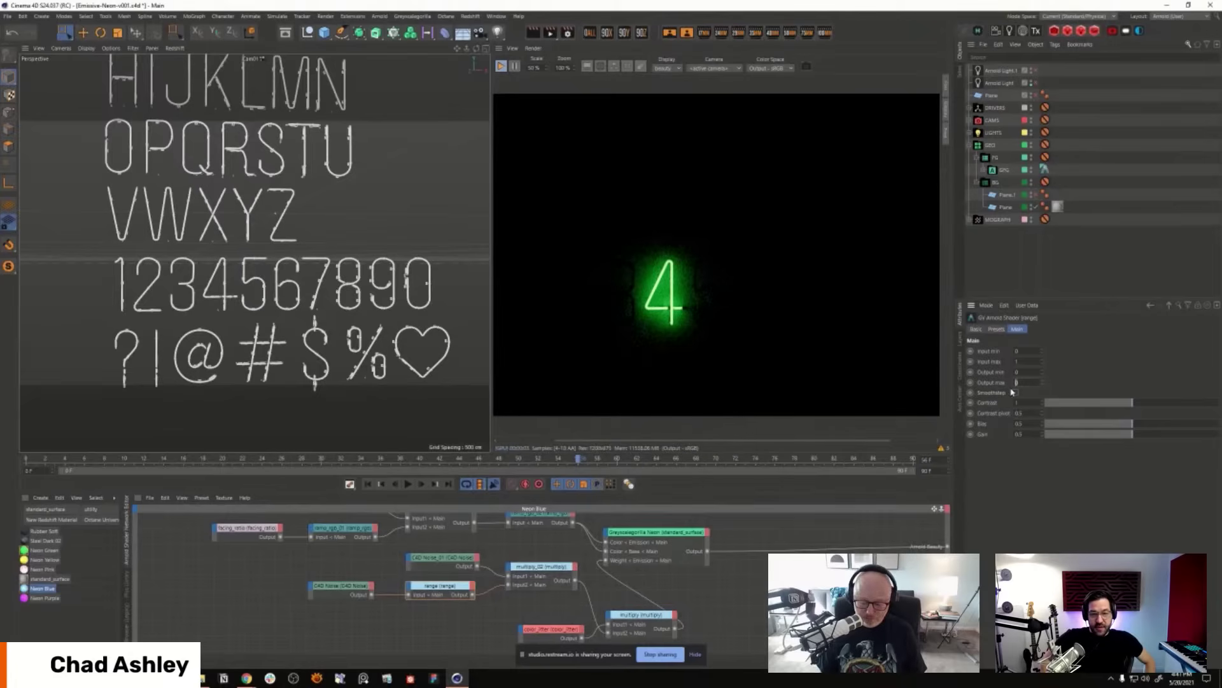
pyautogui.write('0')
pyautogui.press('Return')
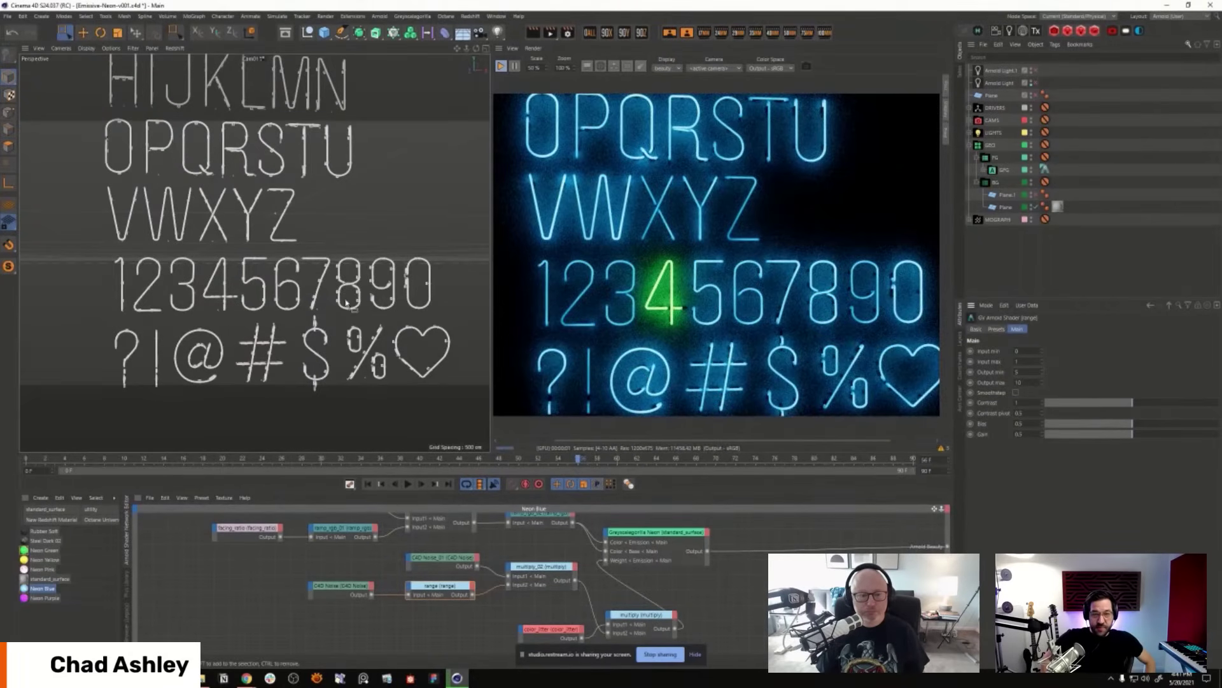
pyautogui.scroll(-6, 348, 303)
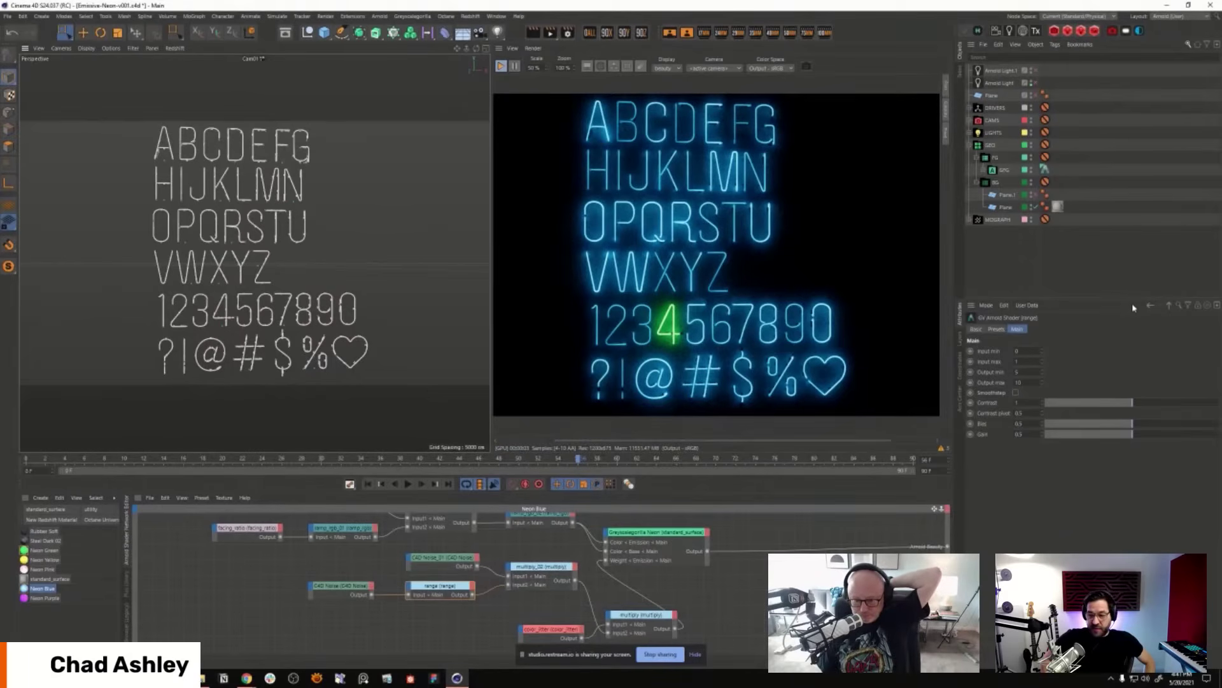
# Step: Enable the Arnold lens effects imager for the render and set its bloom radius to 10
pyautogui.click(947, 87)
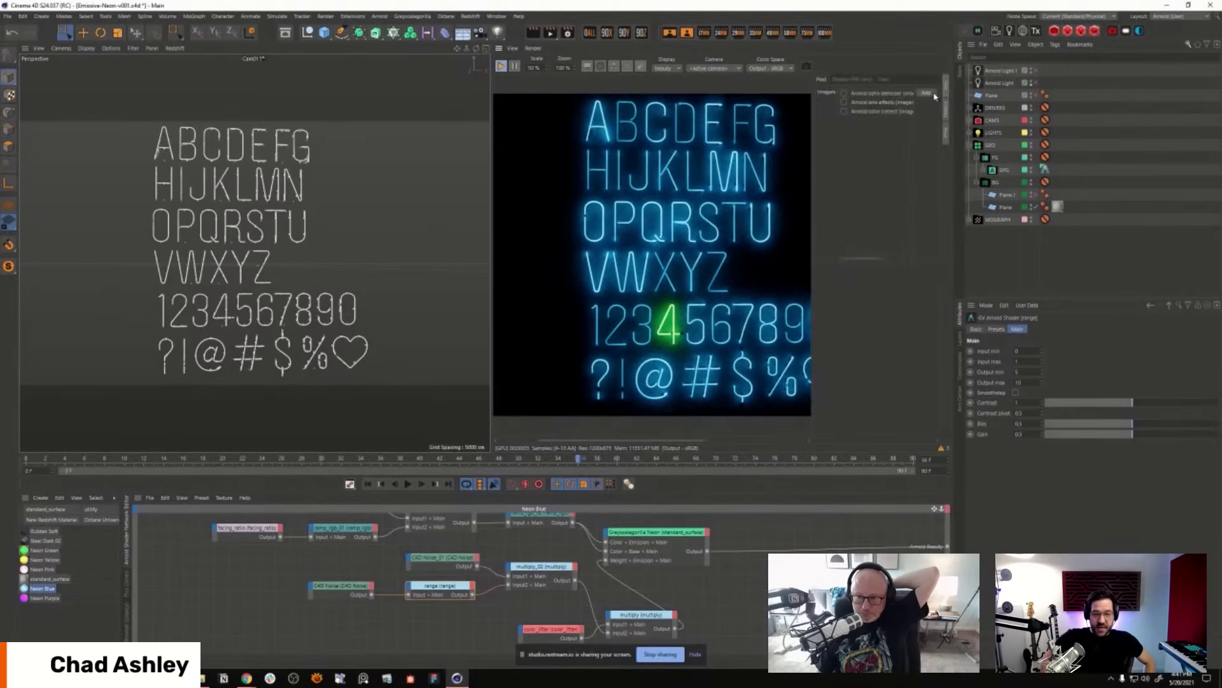
pyautogui.click(845, 103)
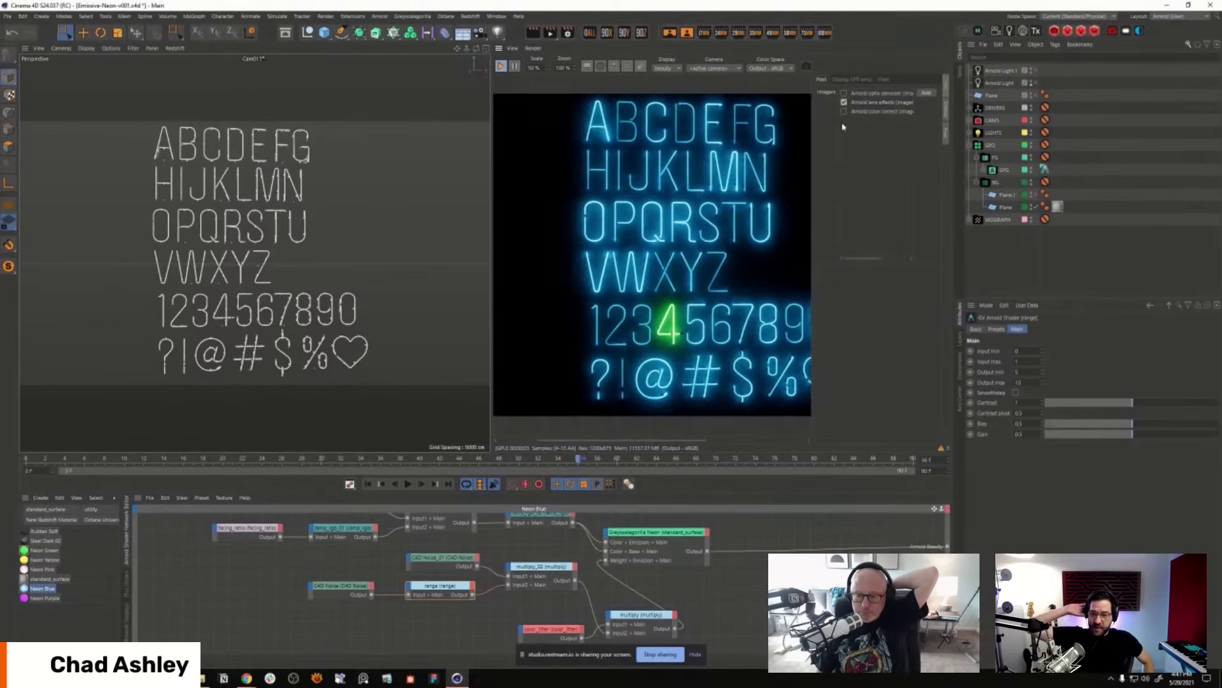
pyautogui.click(871, 102)
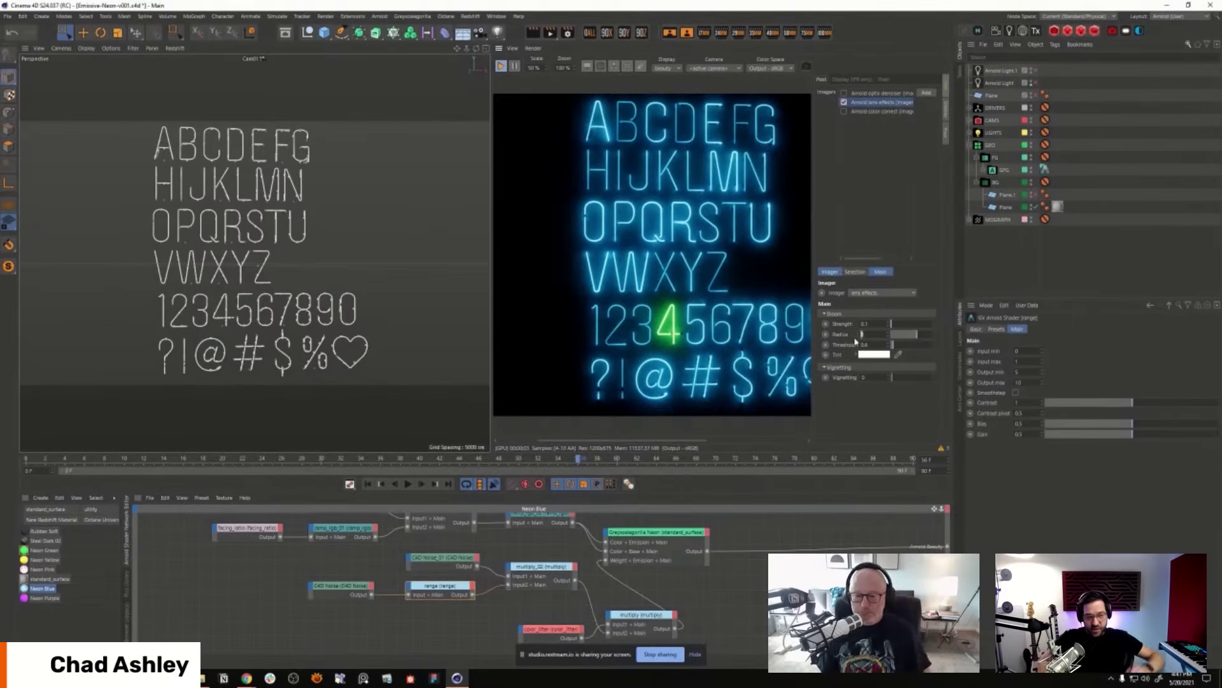
pyautogui.write('10')
pyautogui.press('Return')
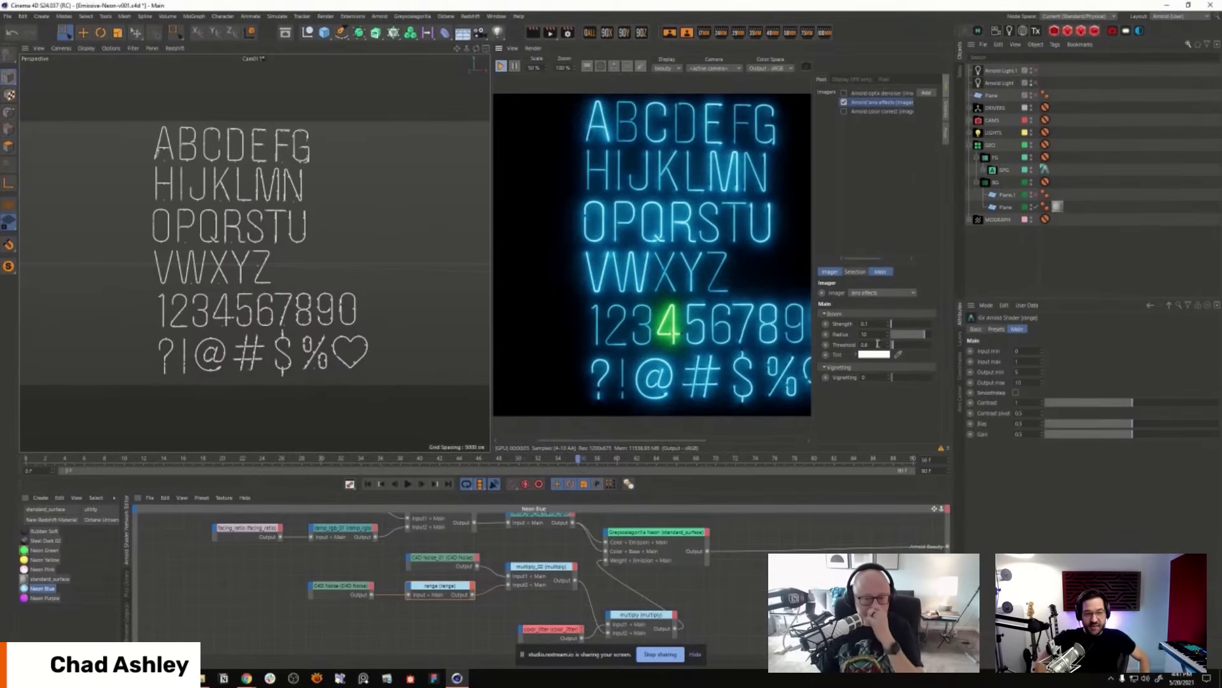
pyautogui.click(945, 94)
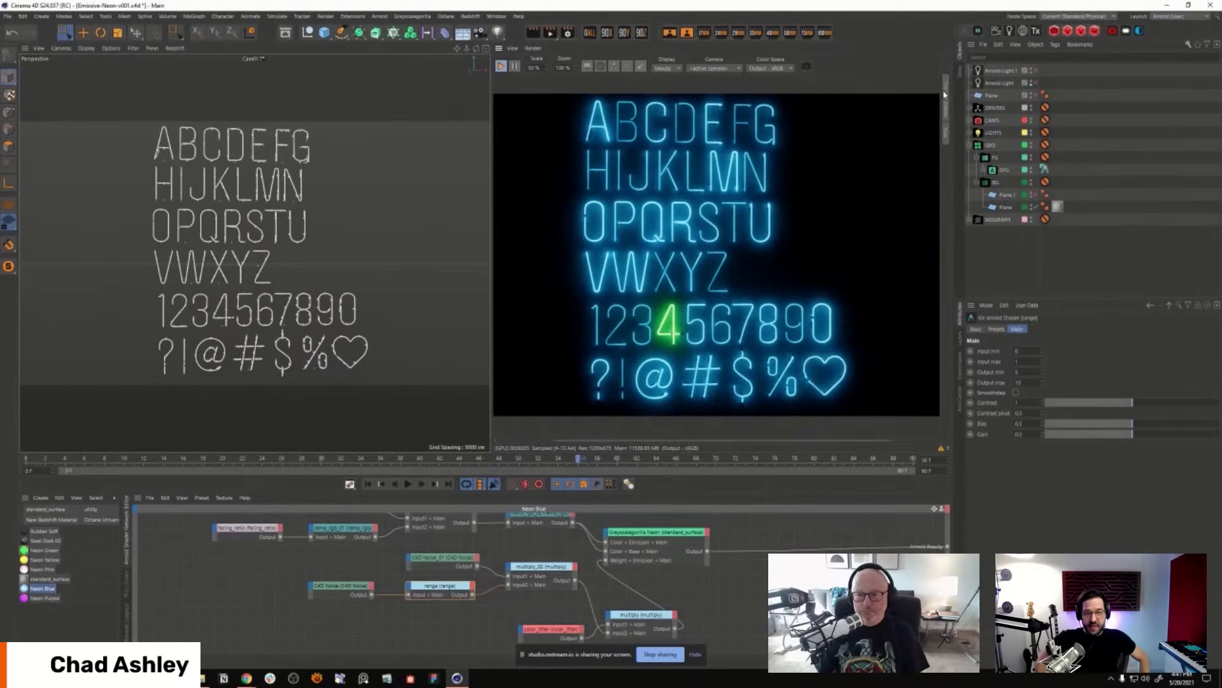
# Step: Expand the letter group in the object hierarchy to show its individual characters, and frame the number and symbol rows
pyautogui.click(985, 171)
pyautogui.moveTo(1090, 298); pyautogui.dragTo(1082, 218)
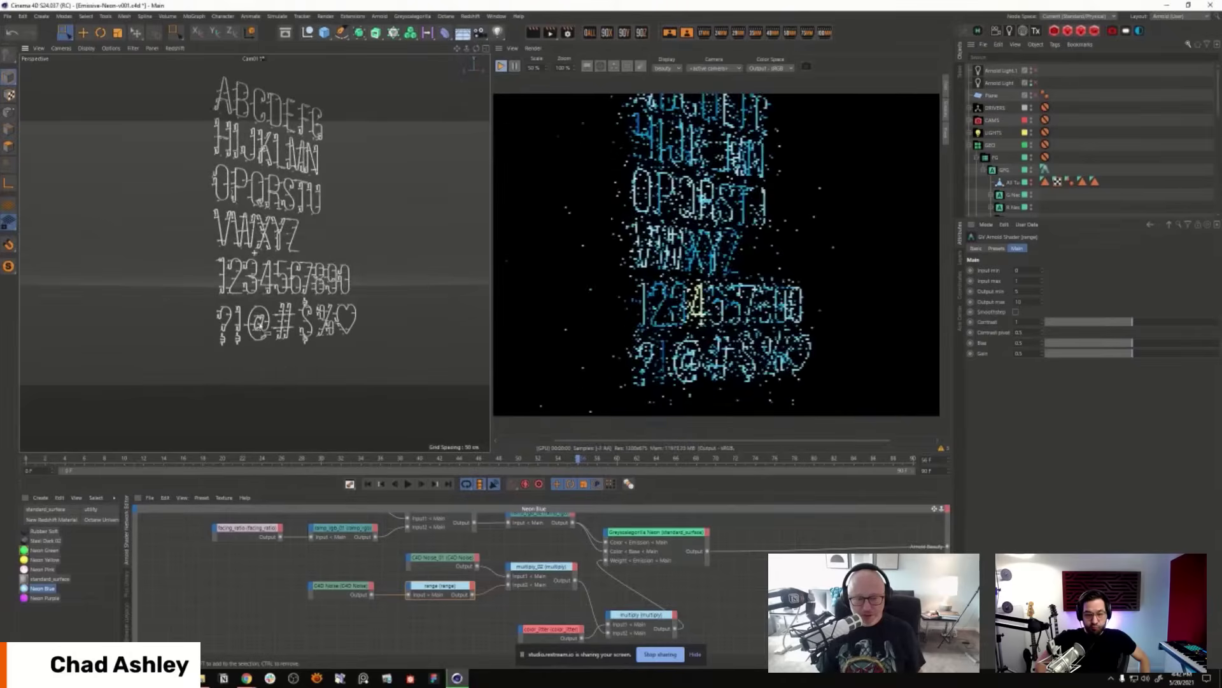
pyautogui.scroll(3, 259, 356)
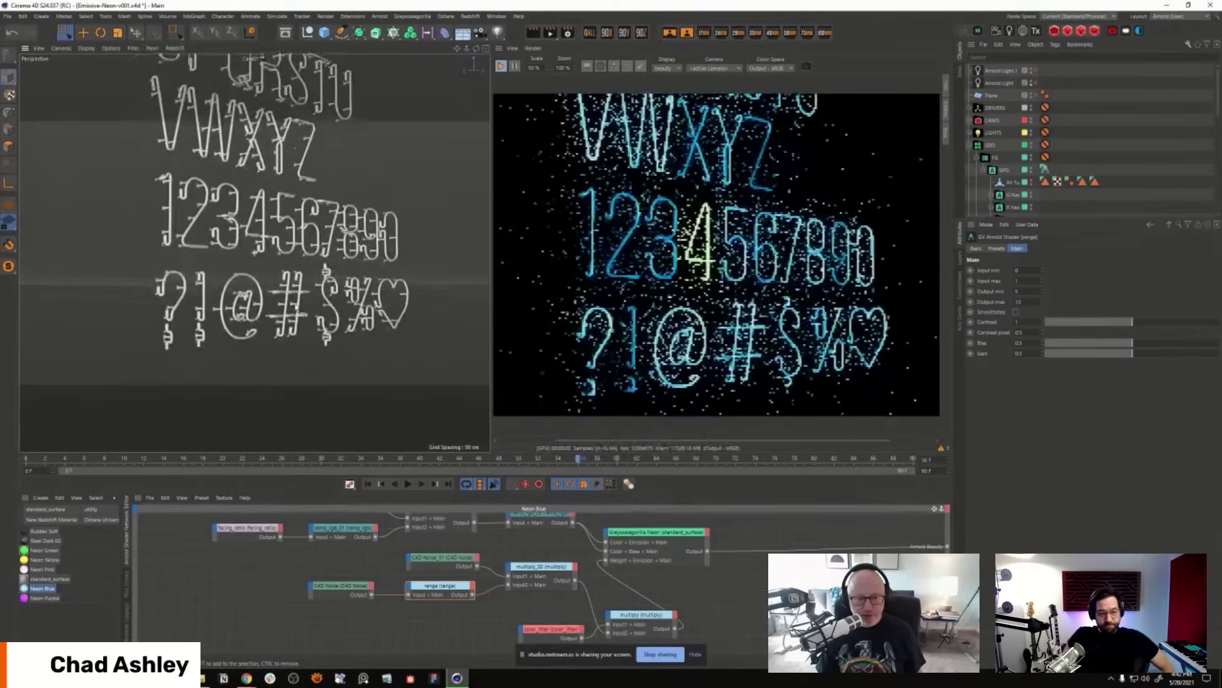
pyautogui.scroll(2, 374, 341)
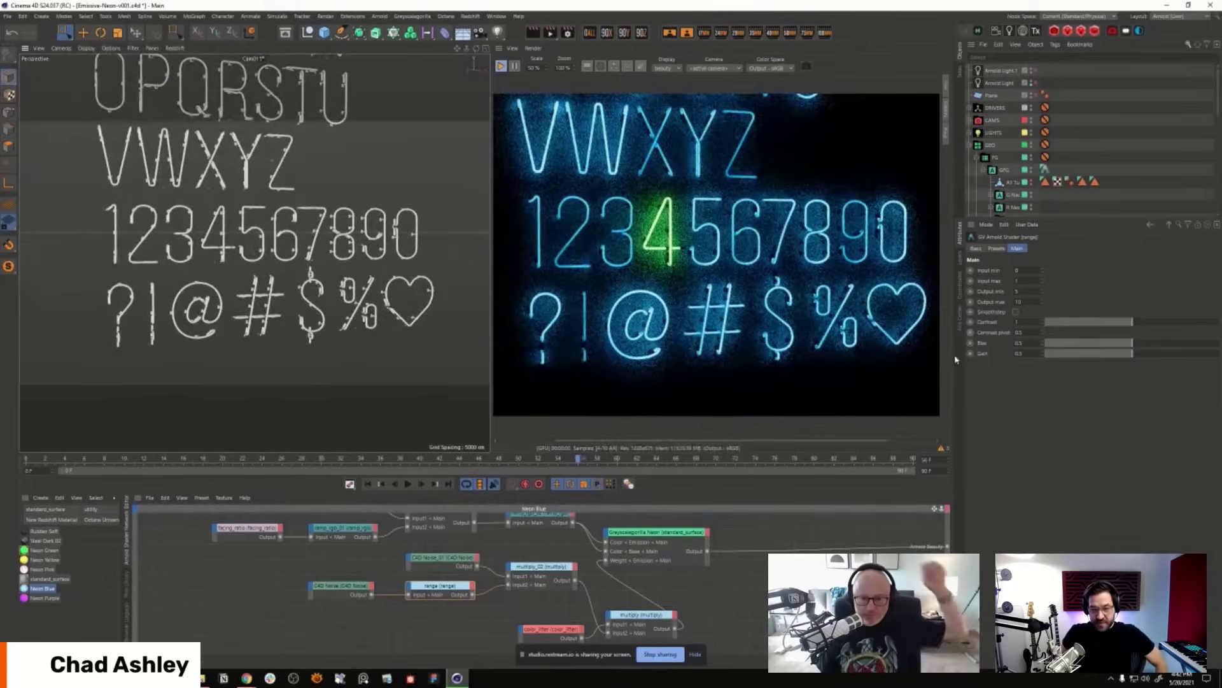
# Step: Restrict the viewport selection filter to Null objects only
pyautogui.click(85, 16)
pyautogui.moveTo(160, 31)
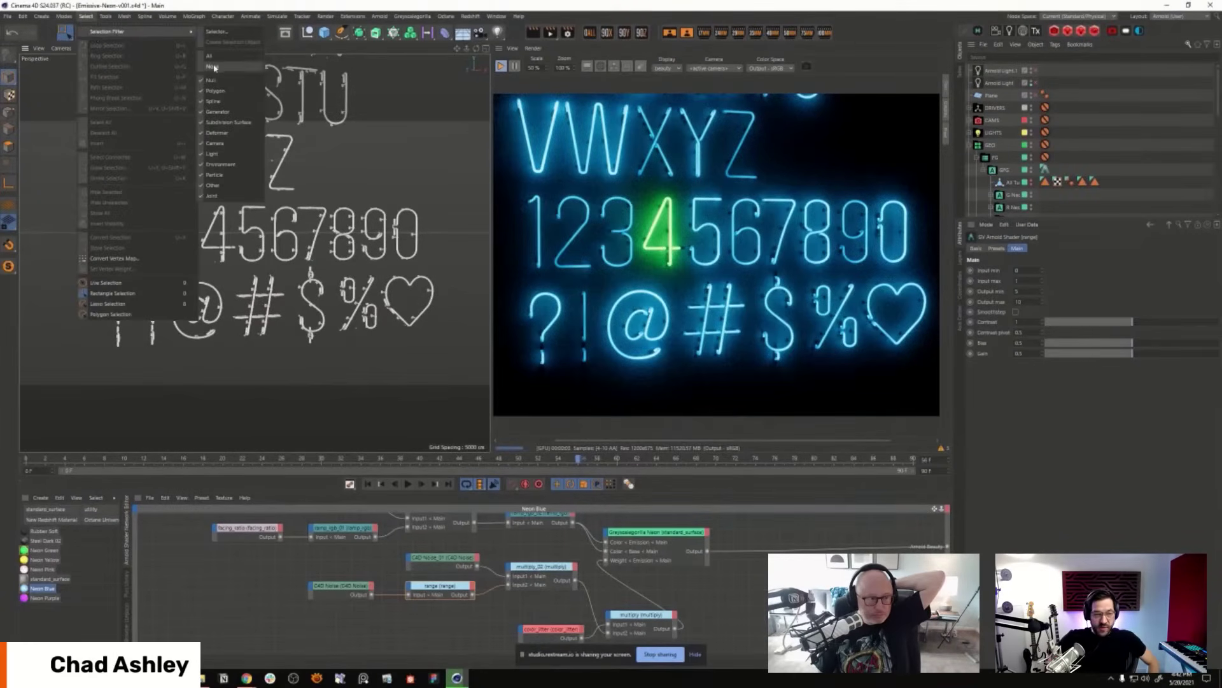
pyautogui.click(99, 17)
pyautogui.click(99, 17)
pyautogui.moveTo(114, 39)
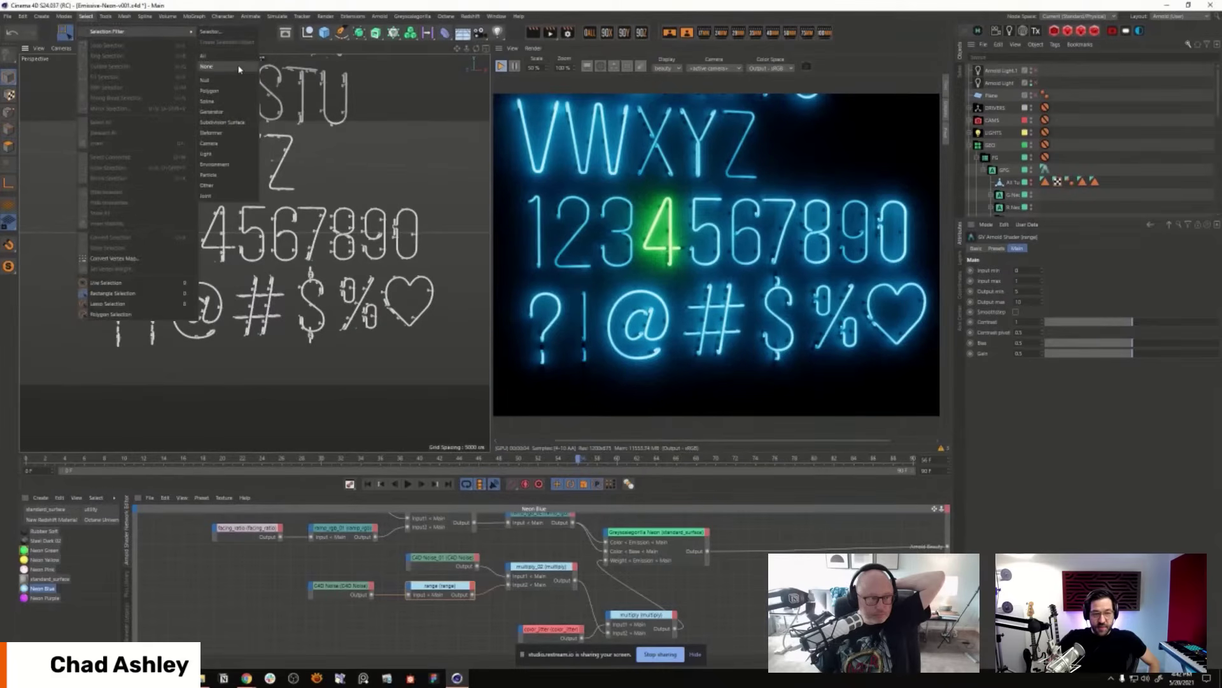
pyautogui.click(227, 82)
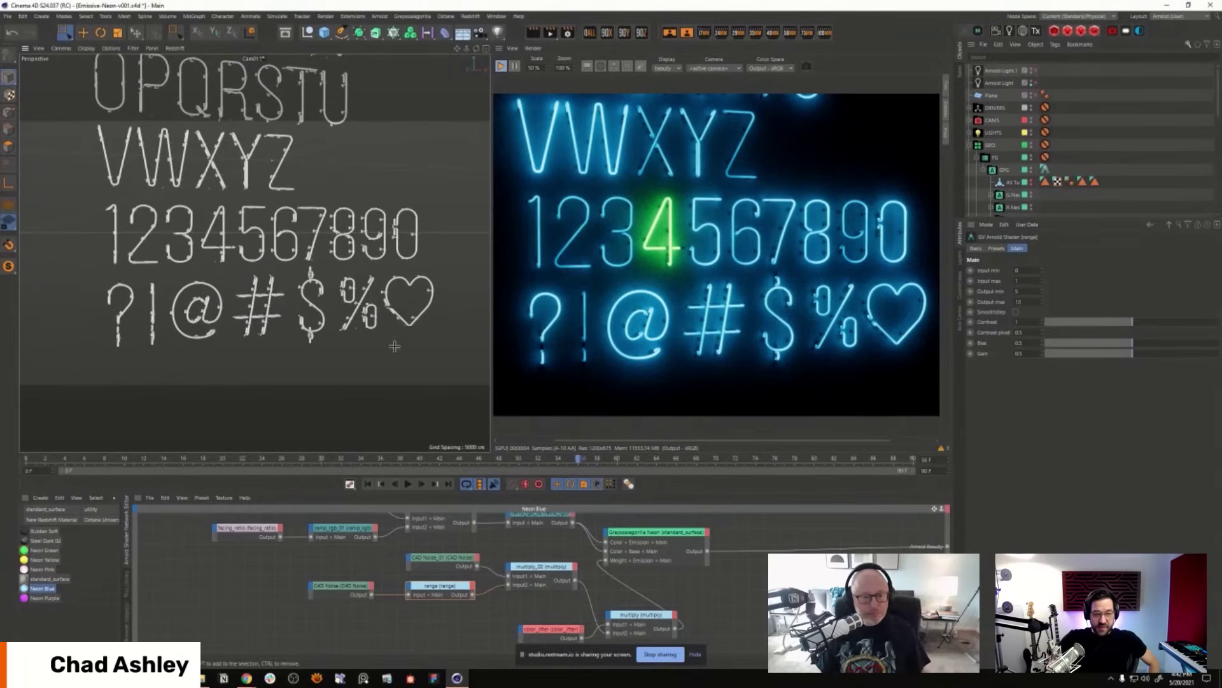
# Step: Try selecting and moving the heart, question mark and 7 as whole characters in the viewport
pyautogui.click(407, 323)
pyautogui.moveTo(433, 330); pyautogui.dragTo(444, 331)
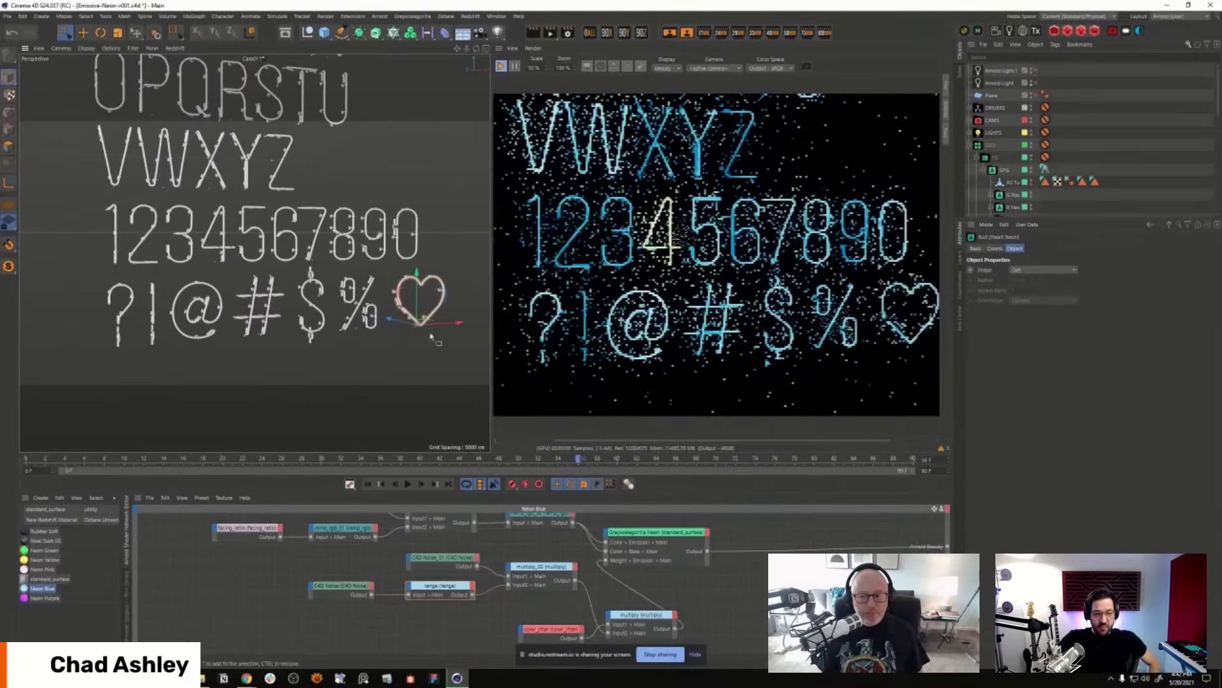
pyautogui.click(122, 305)
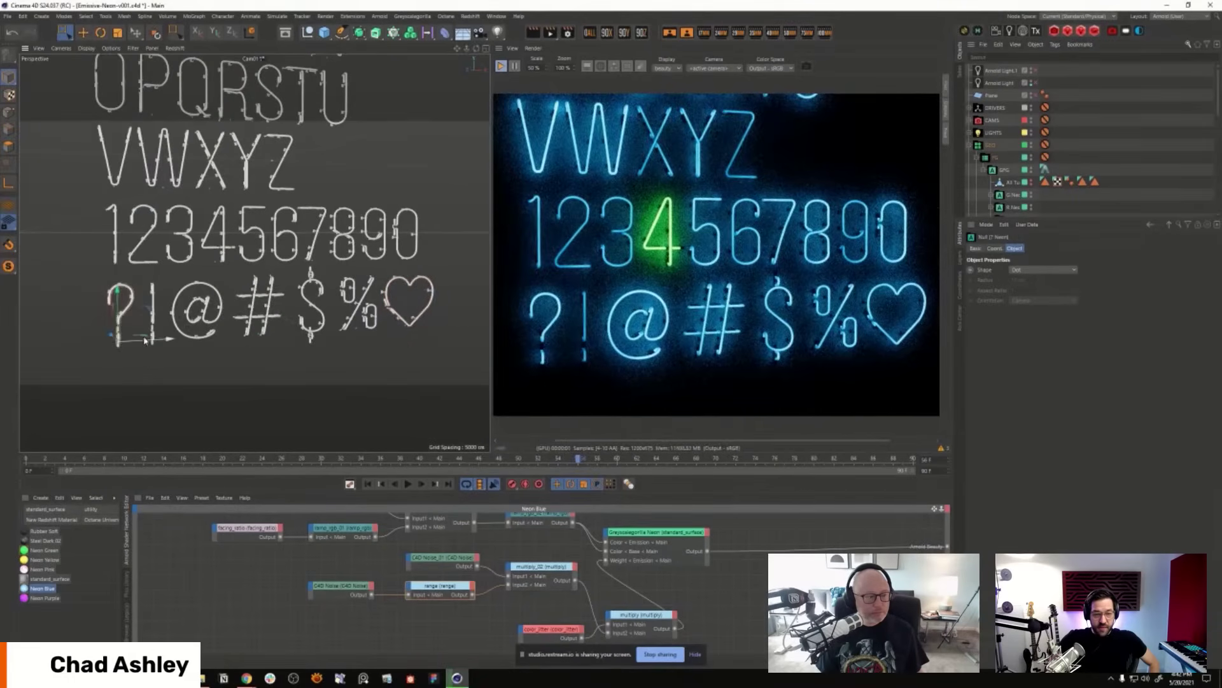
pyautogui.moveTo(152, 353)
pyautogui.mouseDown()
pyautogui.moveTo(115, 353)
pyautogui.moveTo(160, 353)
pyautogui.mouseUp()
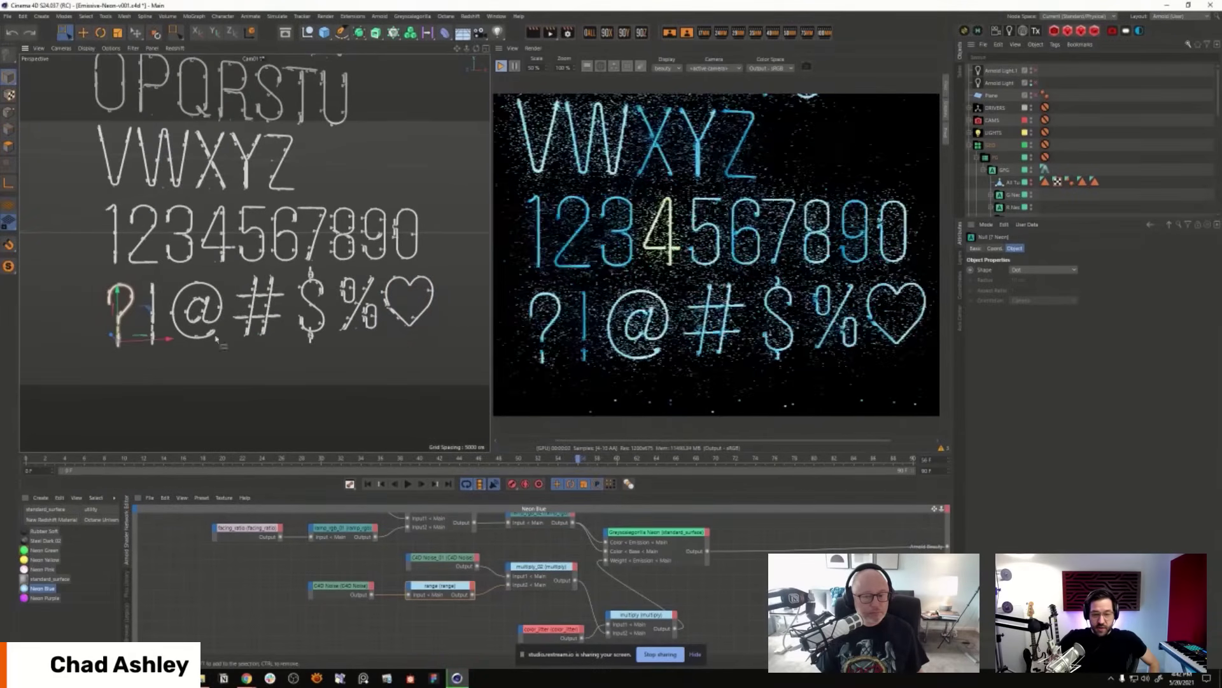
pyautogui.click(310, 266)
pyautogui.moveTo(310, 266); pyautogui.dragTo(343, 237)
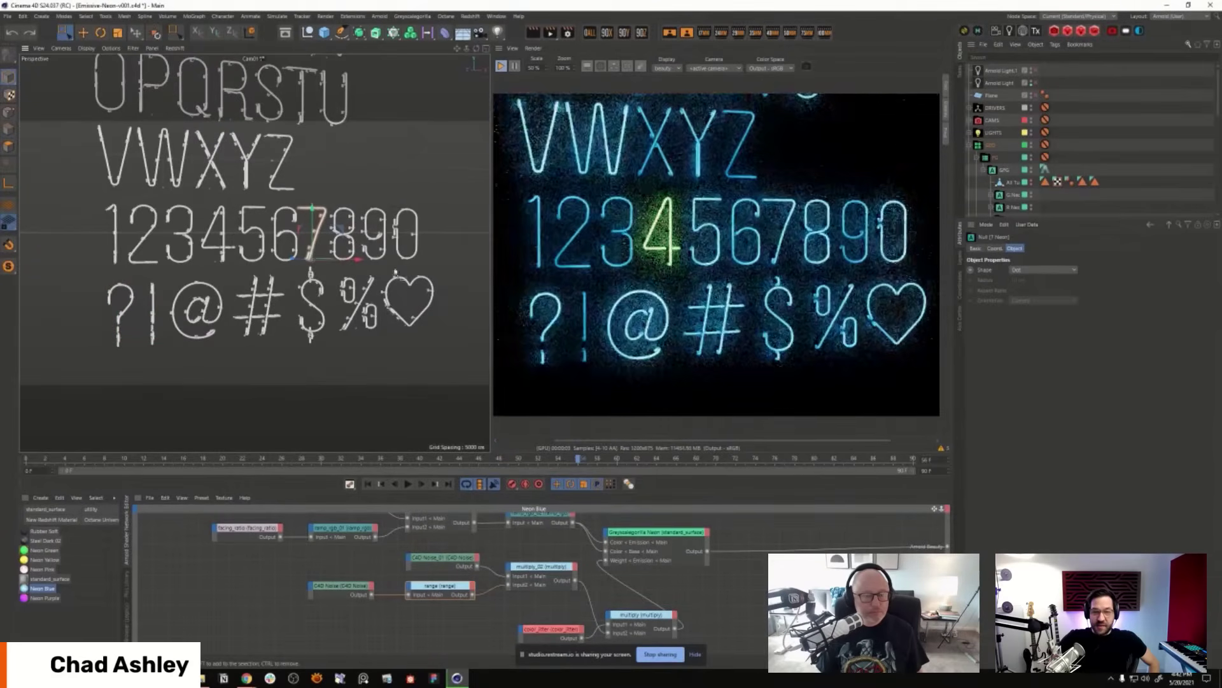
pyautogui.click(401, 386)
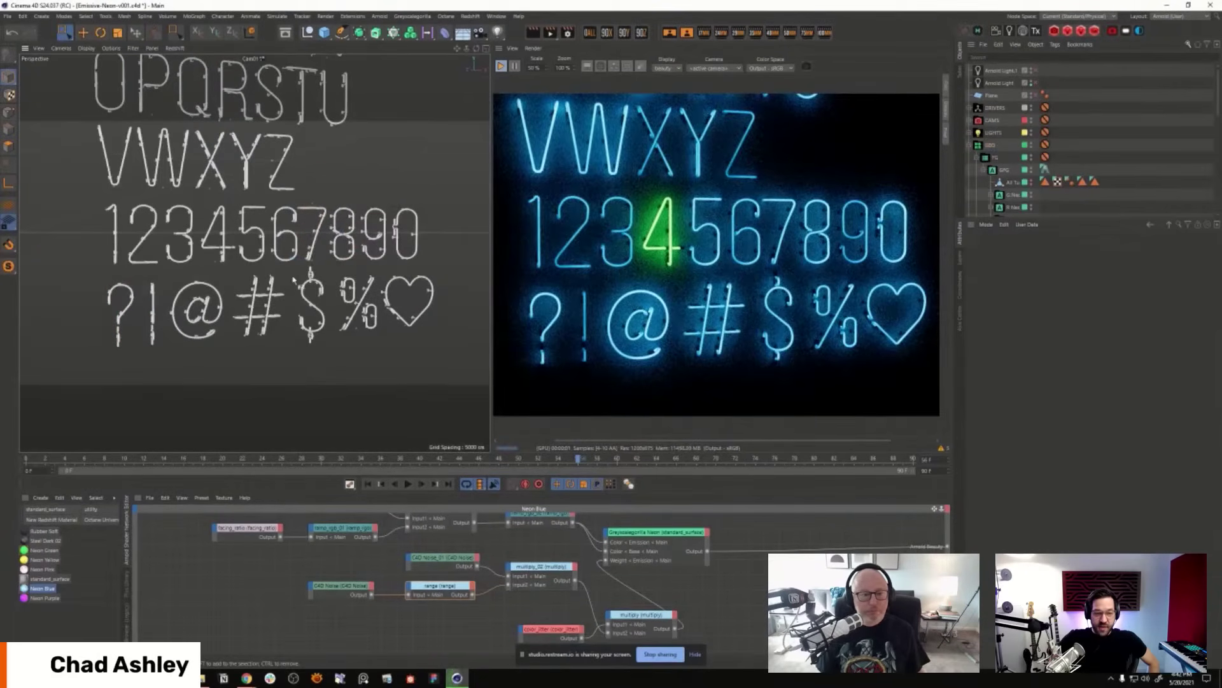
# Step: Switch to the open Ball Path Speed Demo.c4d scene and view the balls on the orange track up close
pyautogui.scroll(-5, 306, 271)
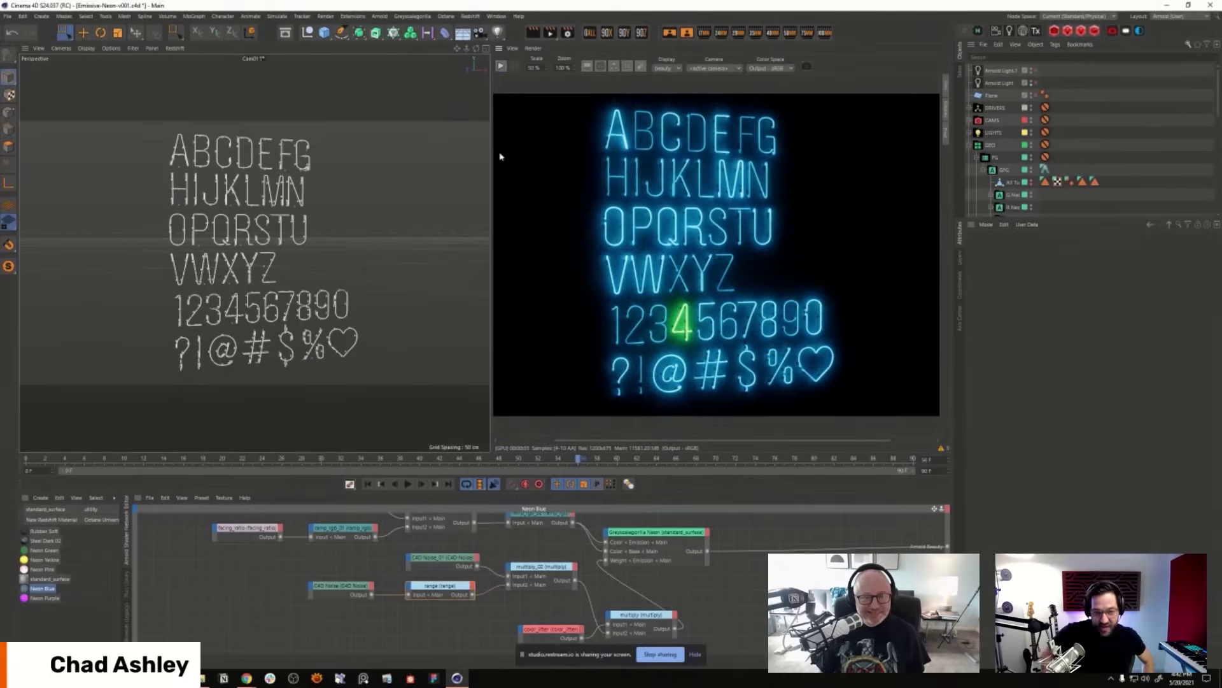
pyautogui.click(496, 16)
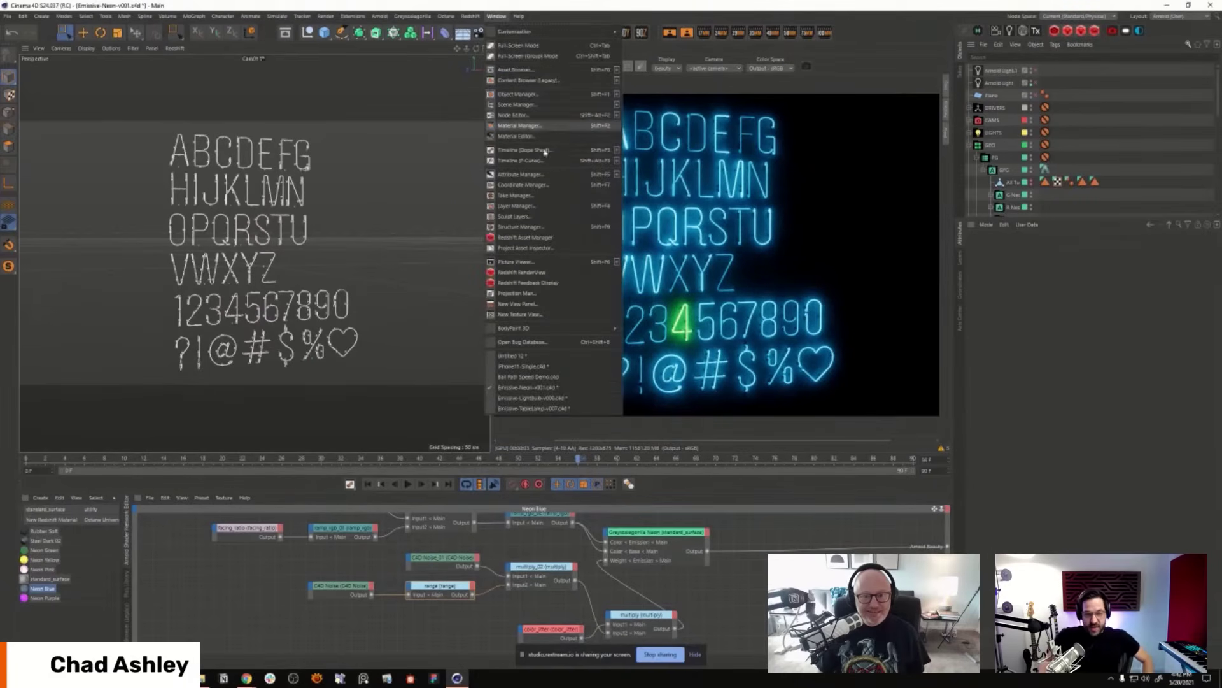
pyautogui.click(541, 377)
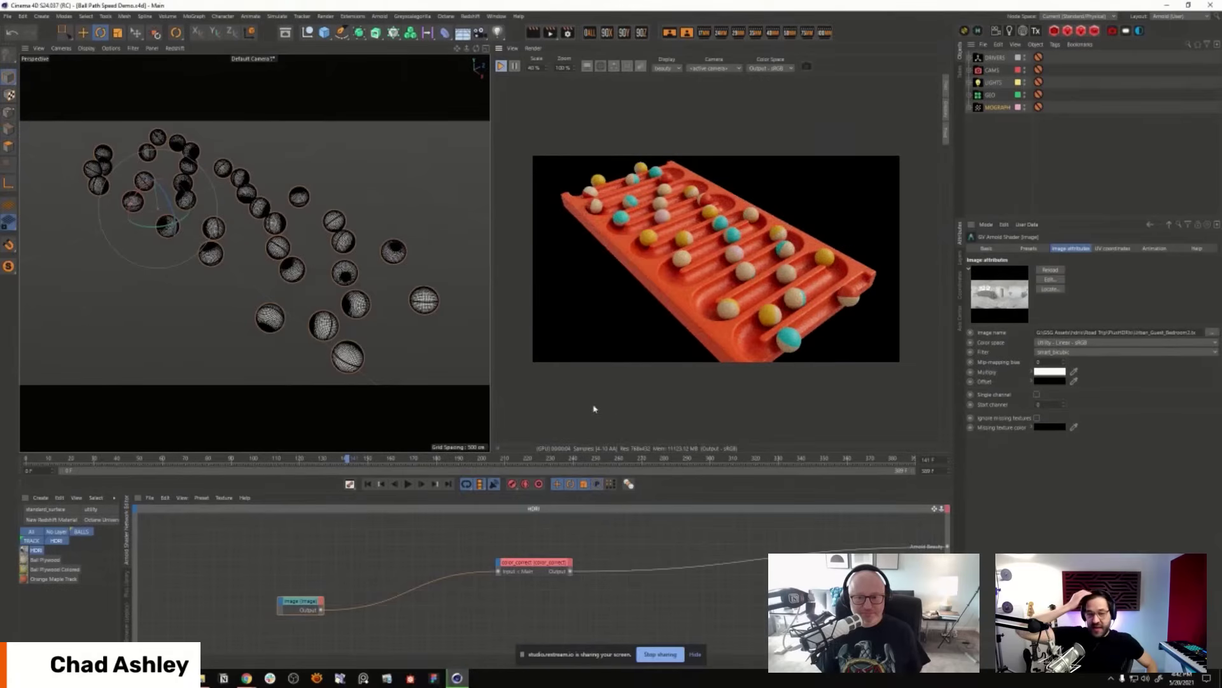
pyautogui.keyDown('alt'); pyautogui.moveTo(350, 320); pyautogui.dragTo(307, 251); pyautogui.keyUp('alt')
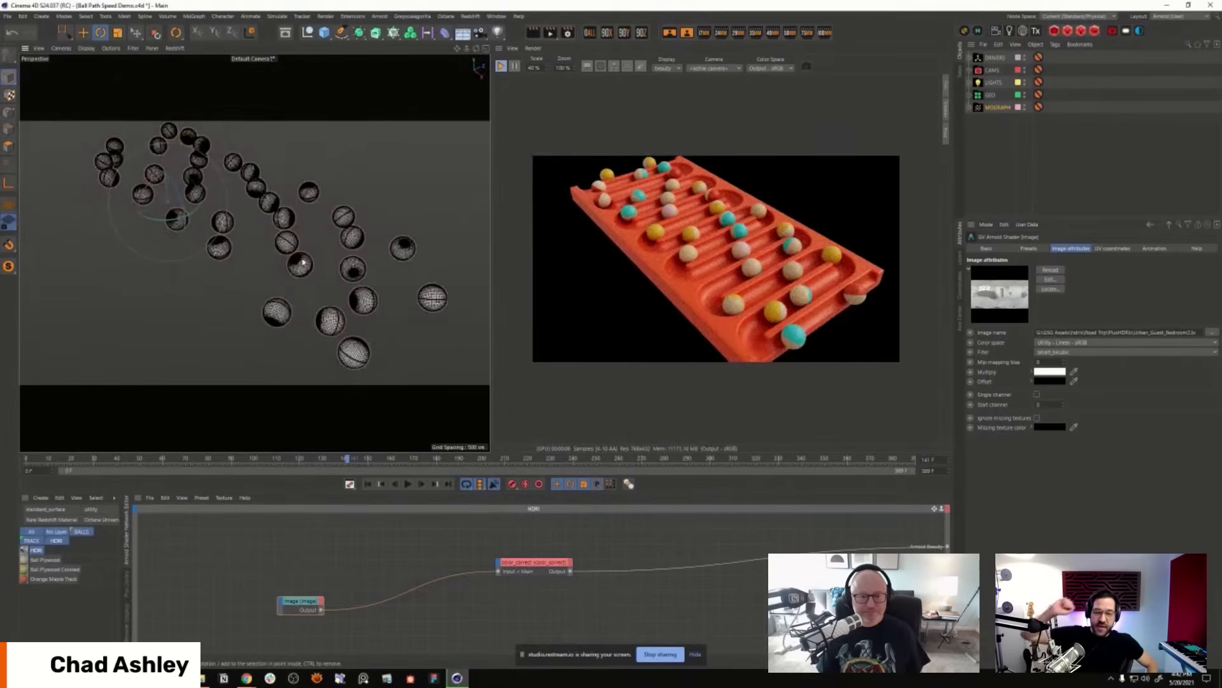
pyautogui.keyDown('alt'); pyautogui.moveTo(308, 250); pyautogui.dragTo(338, 278, button='right'); pyautogui.keyUp('alt')
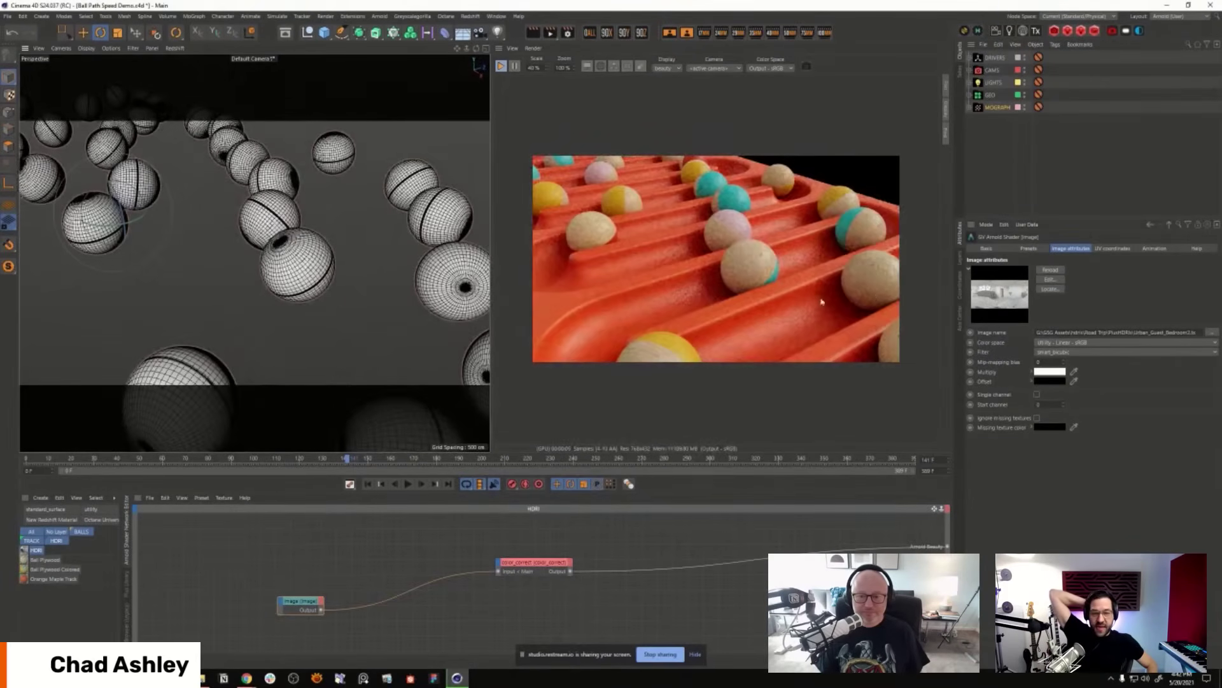
# Step: Look through the CU camera from the cameras group and play the ball animation
pyautogui.click(973, 77)
pyautogui.click(970, 70)
pyautogui.click(1039, 95)
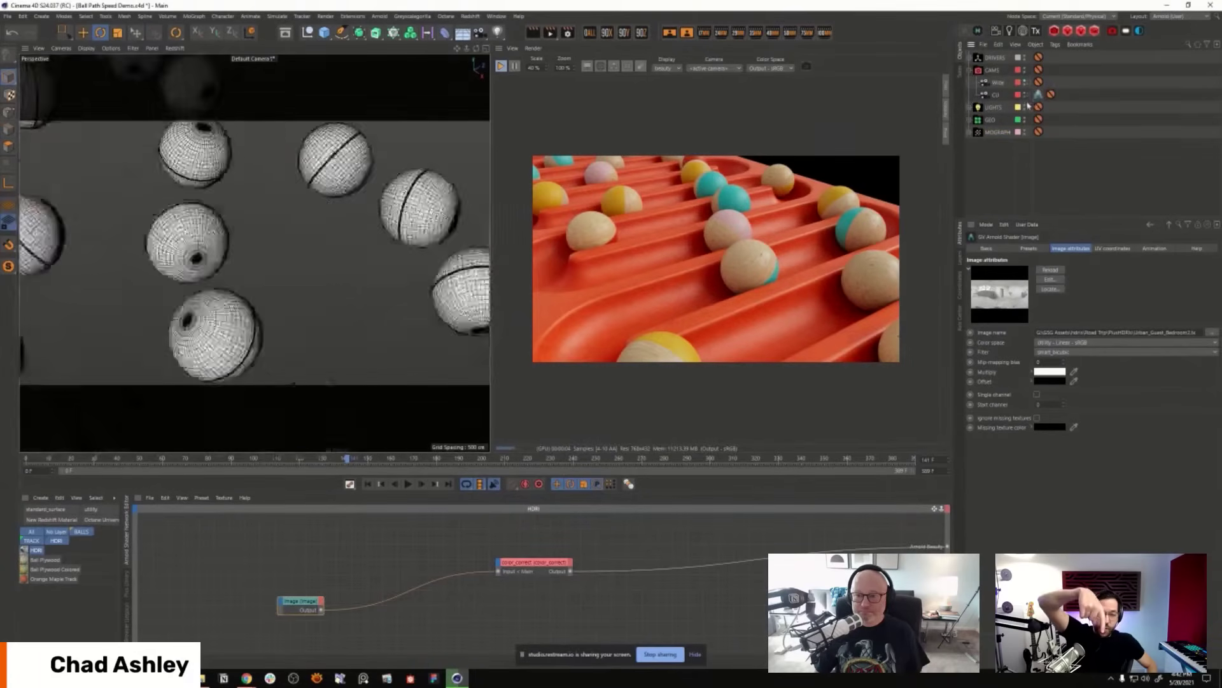
pyautogui.click(408, 484)
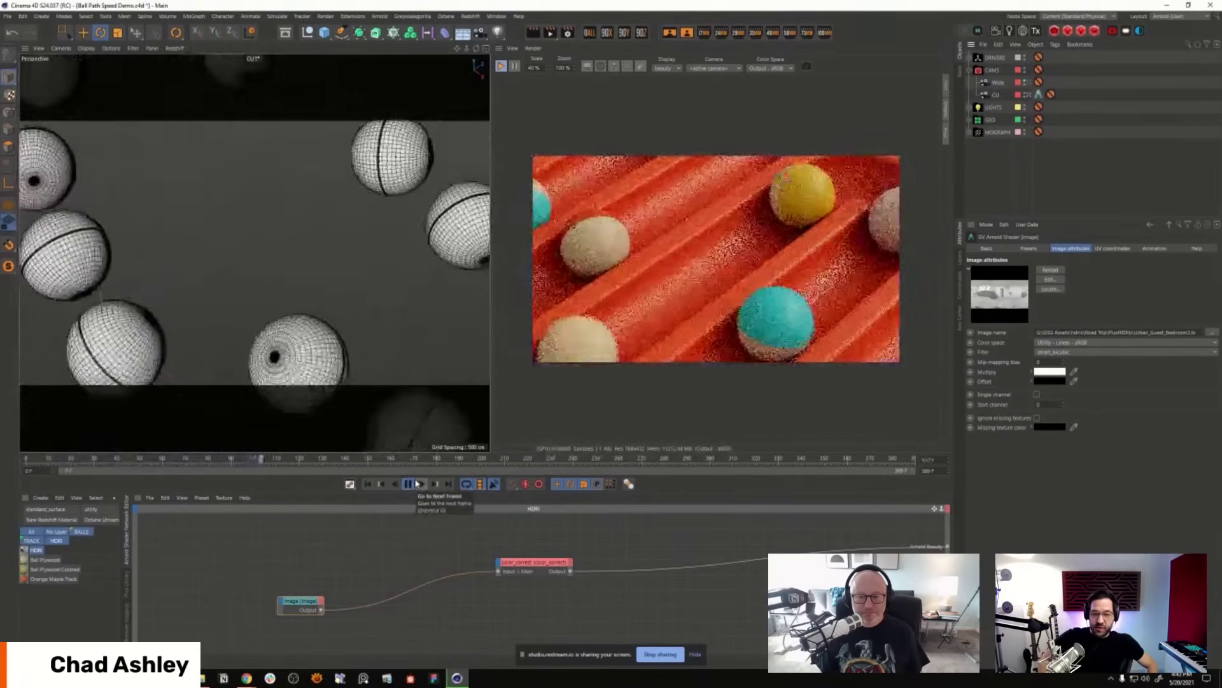
# Step: Pause and replay the ball animation in the close-up camera view
pyautogui.click(408, 484)
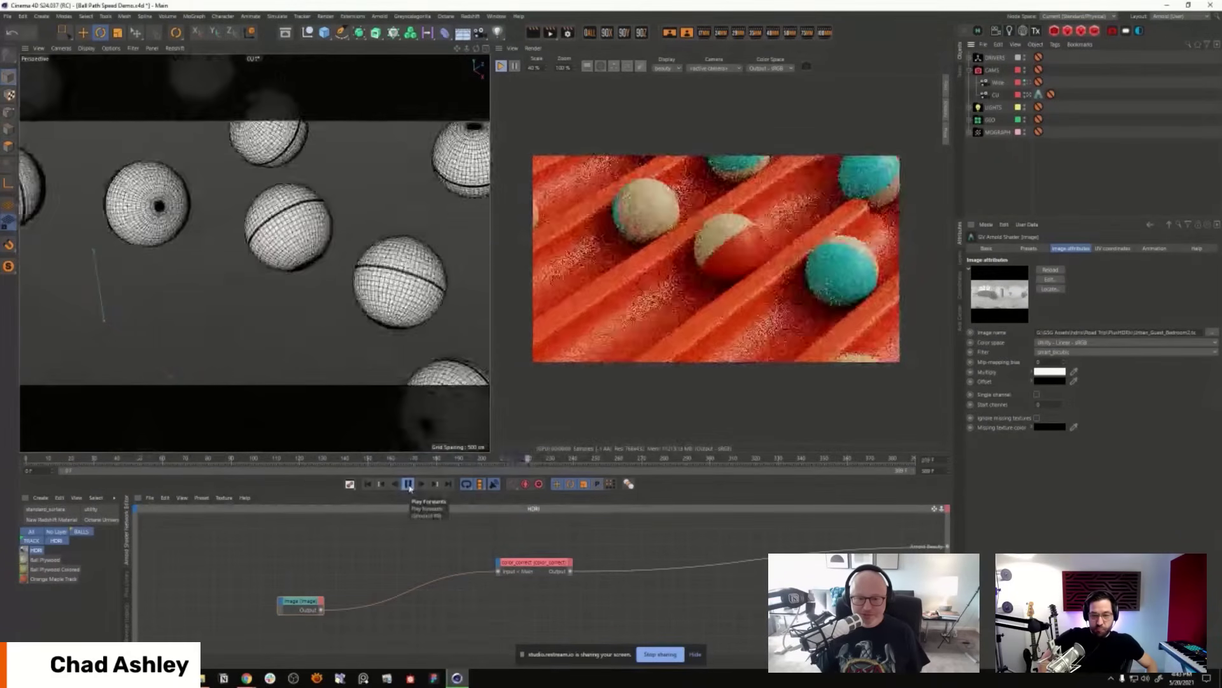
pyautogui.click(408, 484)
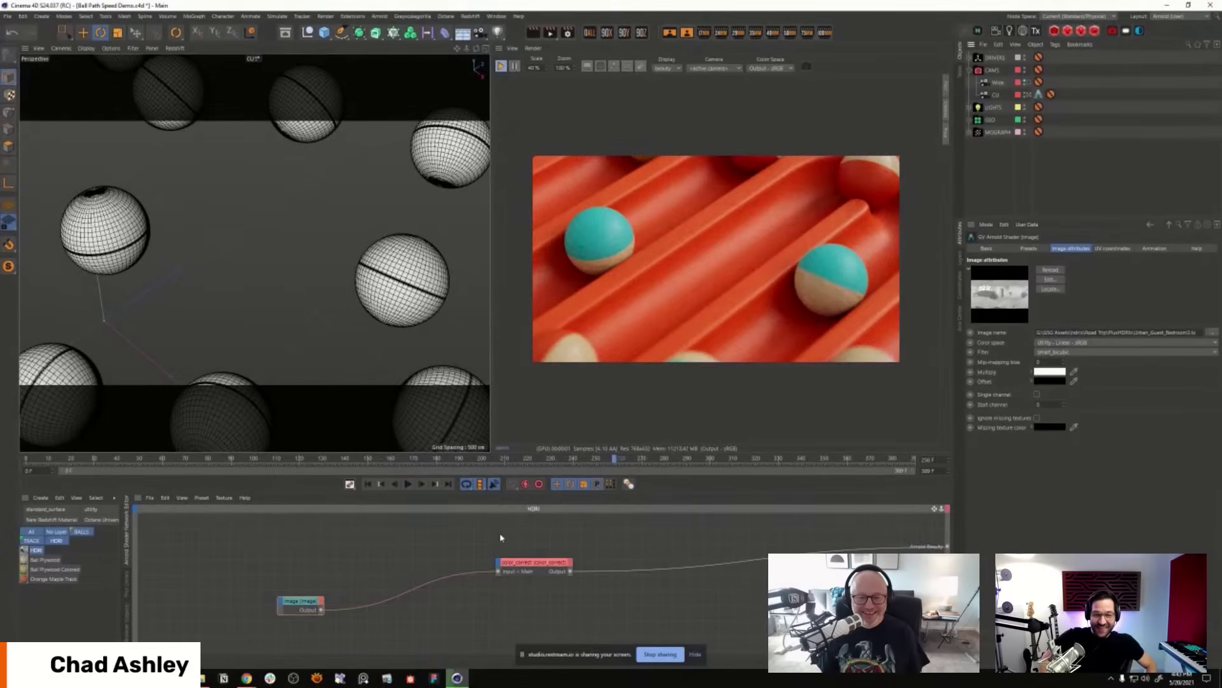
pyautogui.click(408, 484)
pyautogui.click(408, 484)
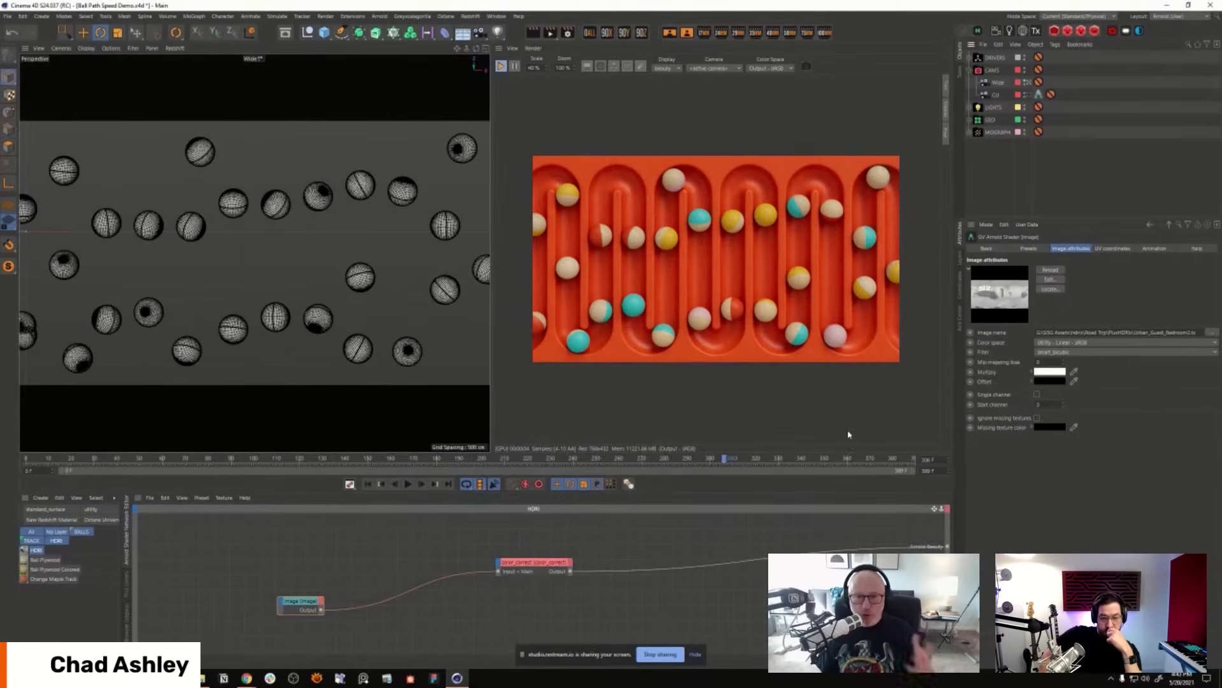
# Step: Play the ball animation from the first frame through the Wide camera and continue it through the CU camera
pyautogui.click(368, 484)
pyautogui.click(409, 484)
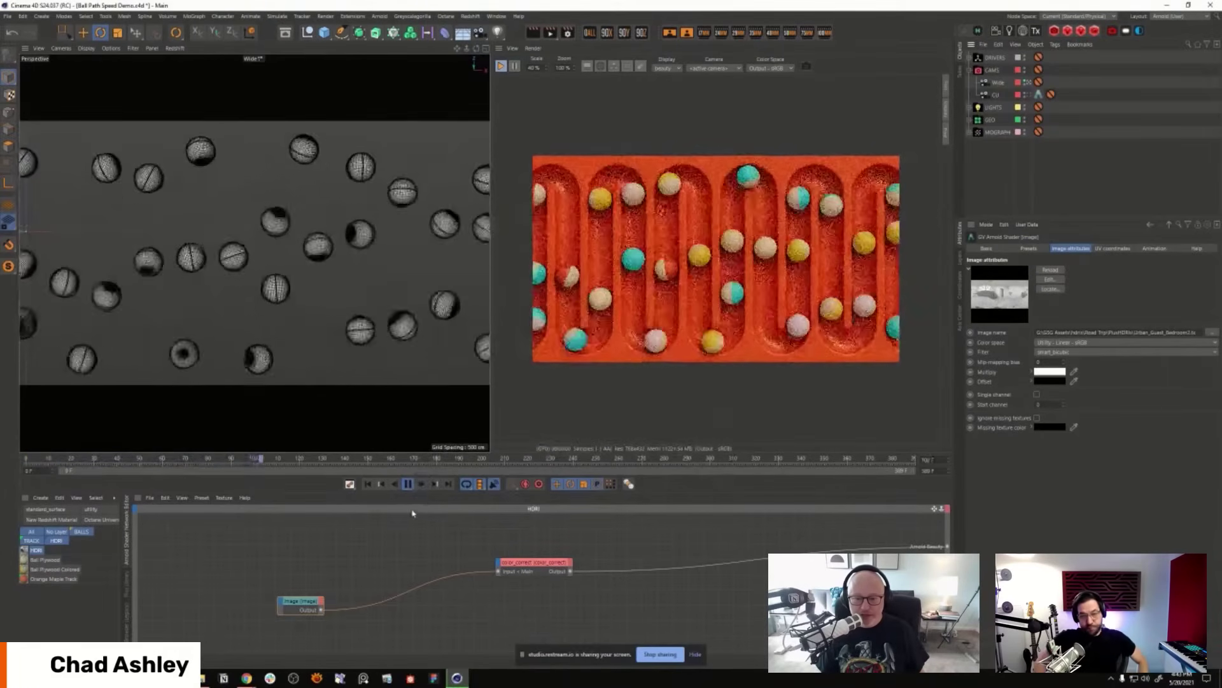
pyautogui.click(408, 484)
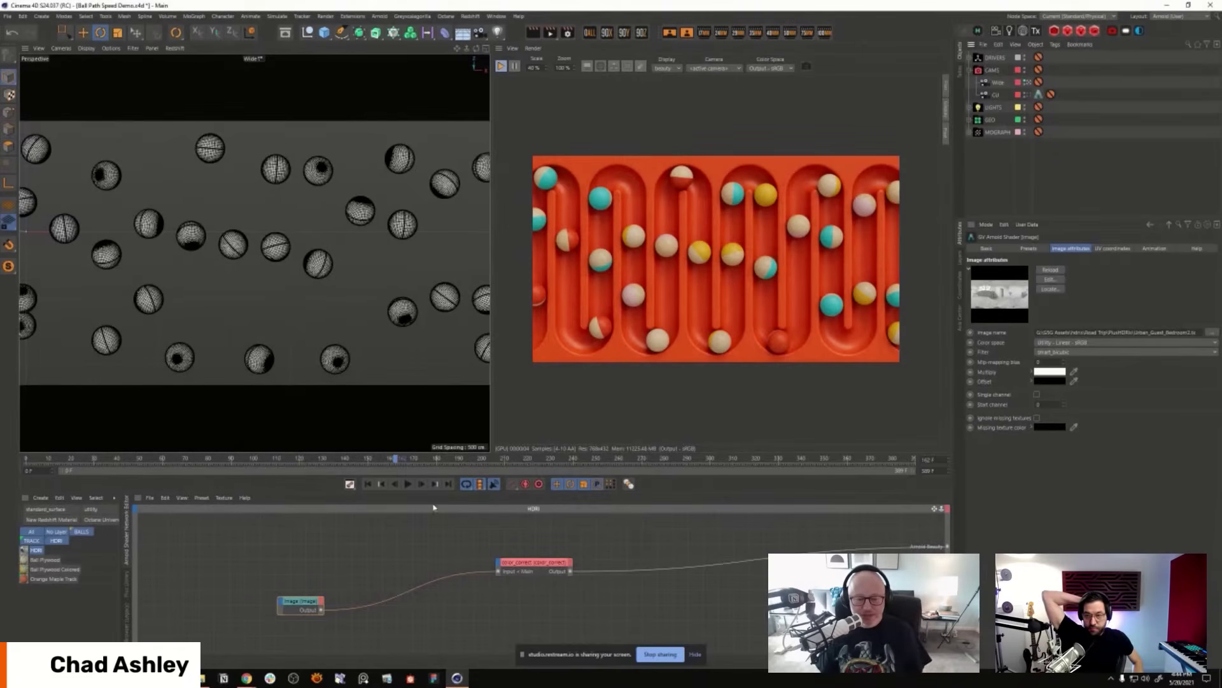
pyautogui.click(408, 483)
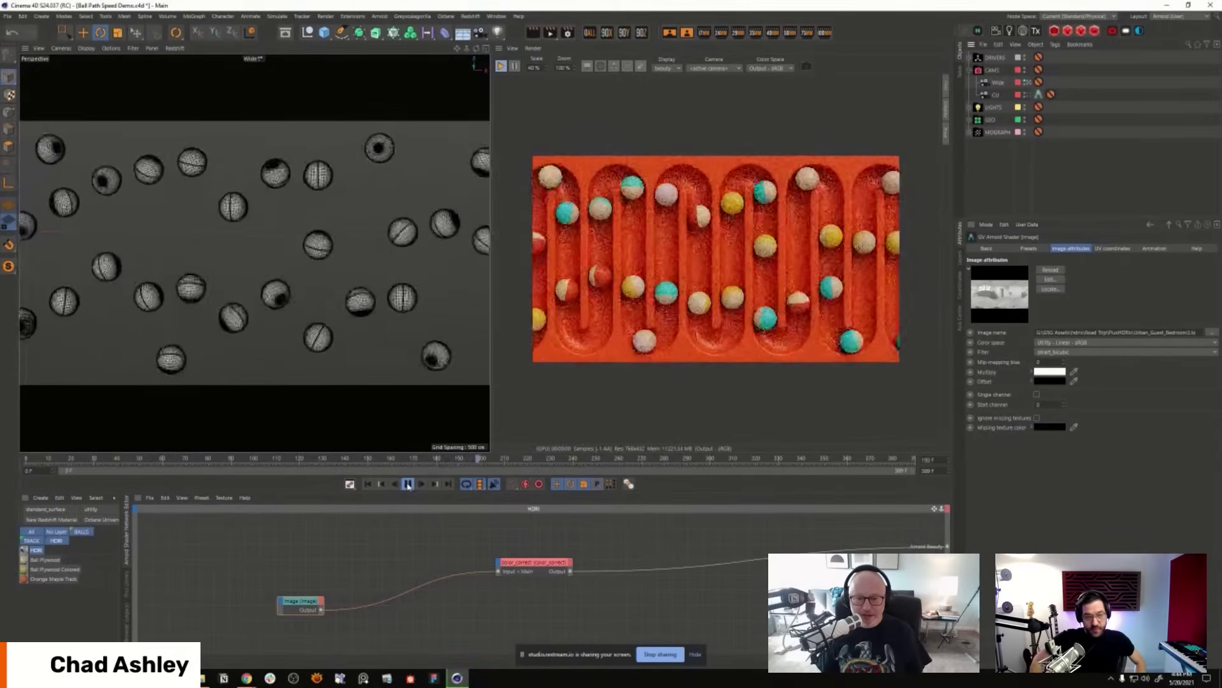
pyautogui.click(408, 484)
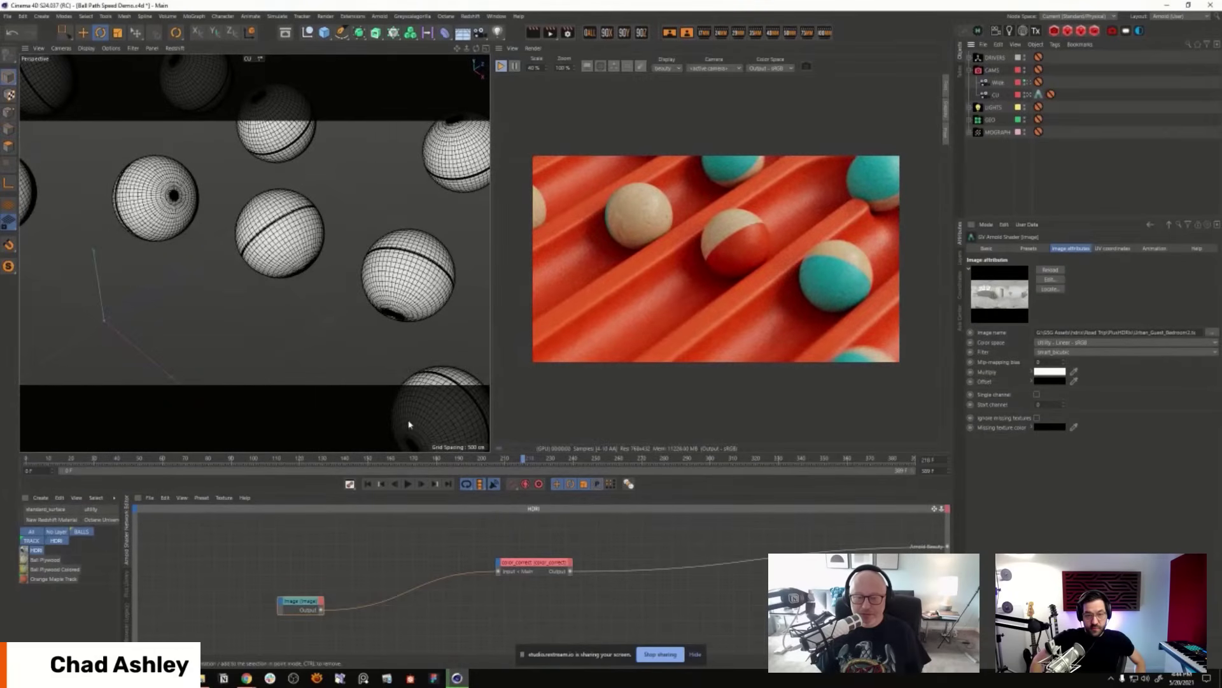
pyautogui.click(412, 483)
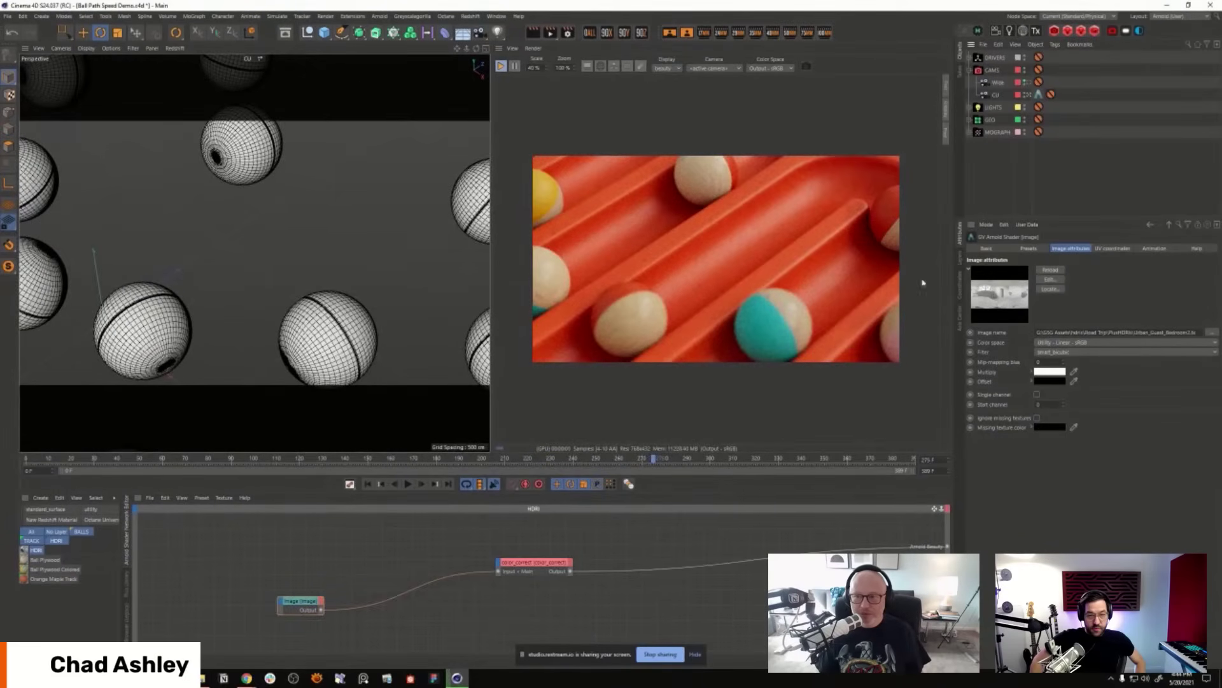
# Step: Leave the CU camera, set the IPR render scale to 50%, and inspect the balls and track from several angles
pyautogui.click(1036, 96)
pyautogui.scroll(-3, 256, 329)
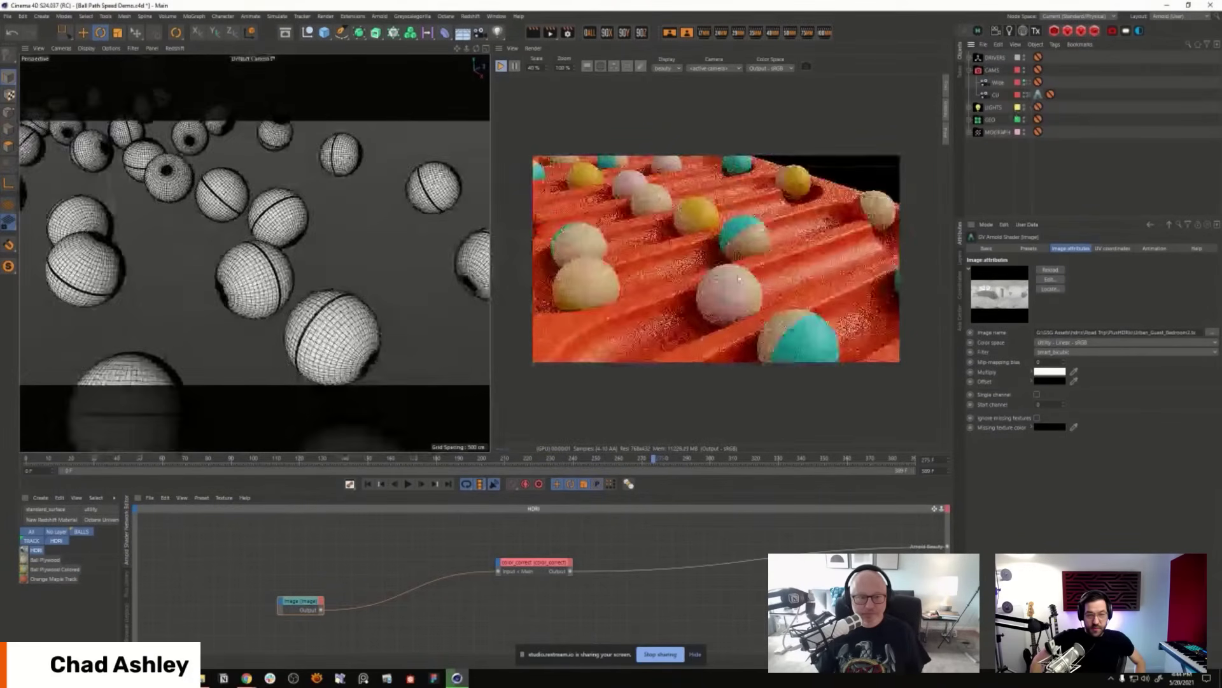
pyautogui.scroll(3, 256, 330)
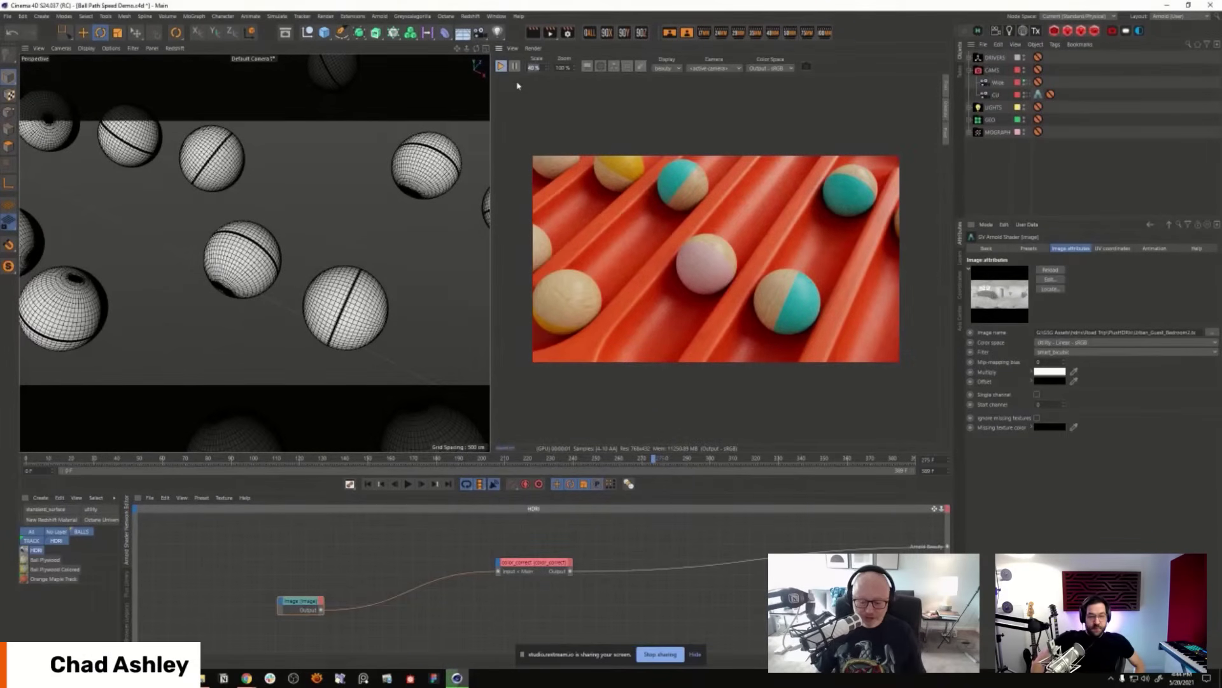
pyautogui.write('50')
pyautogui.press('Return')
pyautogui.keyDown('alt'); pyautogui.moveTo(432, 378); pyautogui.dragTo(312, 258); pyautogui.keyUp('alt')
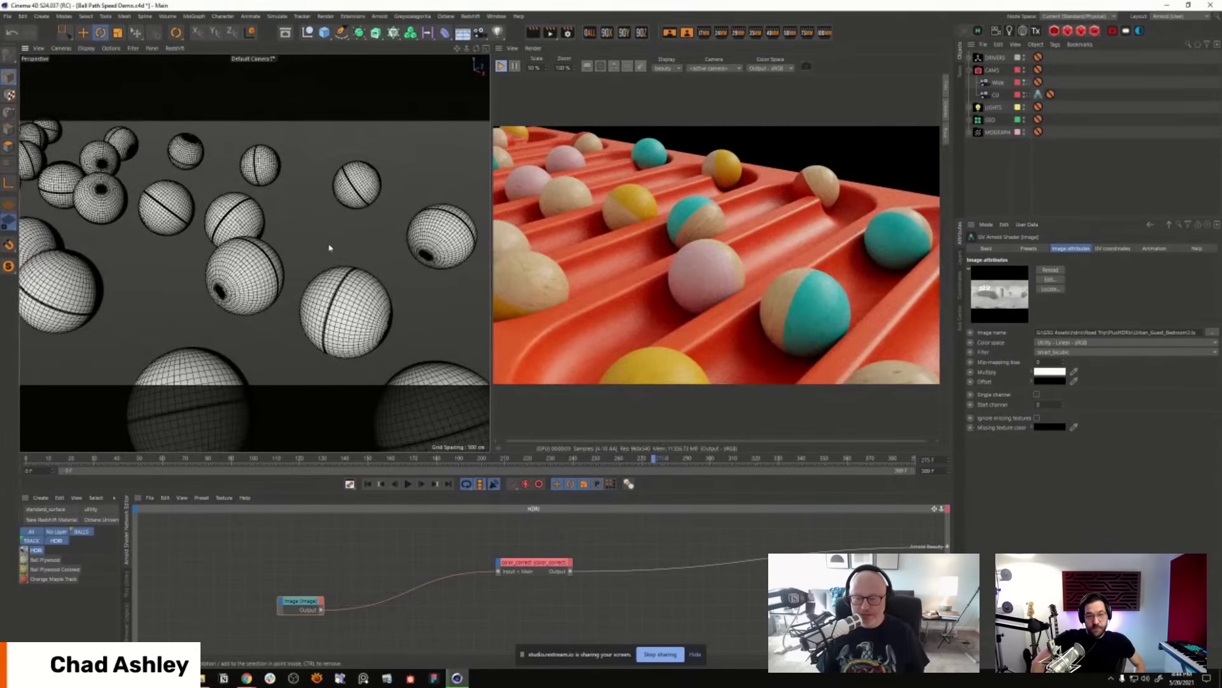
pyautogui.keyDown('alt'); pyautogui.moveTo(294, 314); pyautogui.dragTo(374, 286); pyautogui.keyUp('alt')
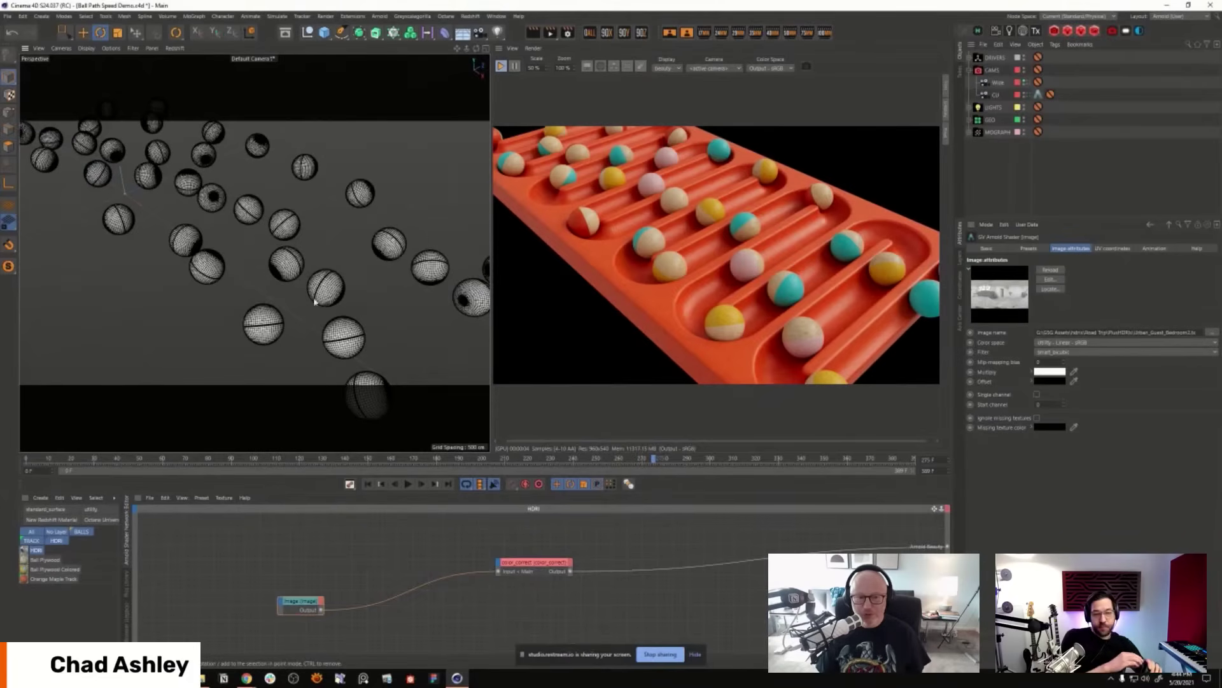
pyautogui.keyDown('alt'); pyautogui.moveTo(286, 281); pyautogui.dragTo(318, 385); pyautogui.keyUp('alt')
pyautogui.keyDown('alt'); pyautogui.moveTo(316, 387); pyautogui.dragTo(412, 351, button='right'); pyautogui.keyUp('alt')
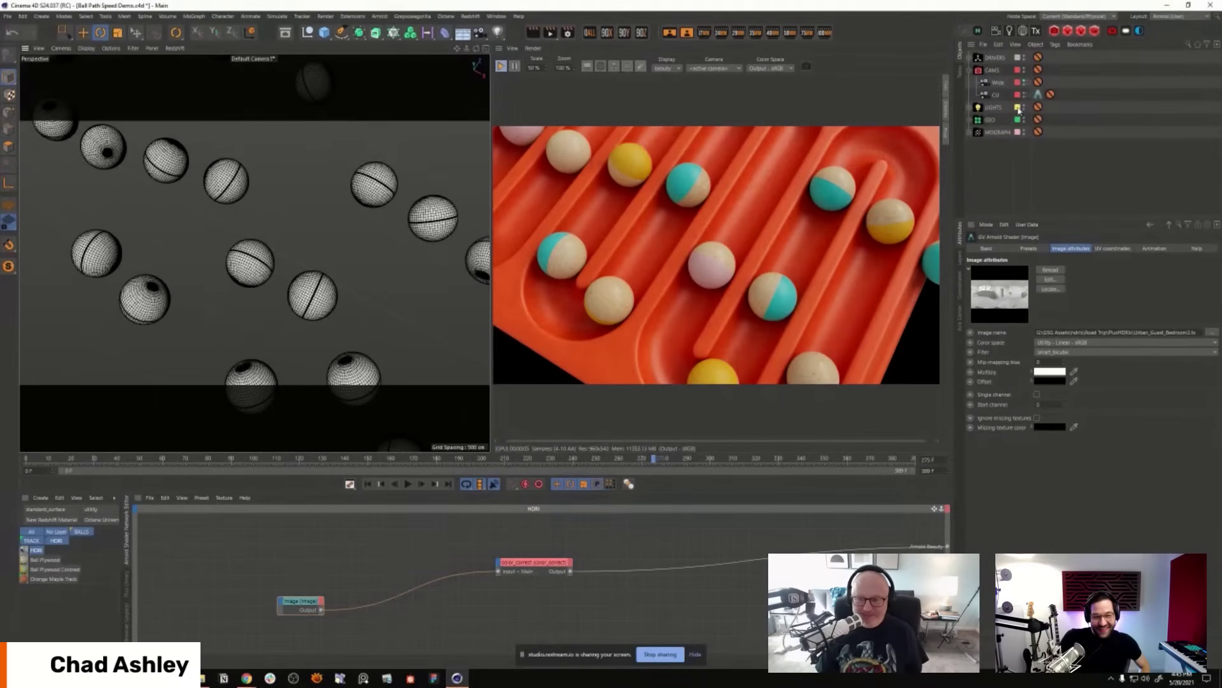
# Step: Look through the CU camera and check the Arnold sampling values in the render settings
pyautogui.click(1027, 94)
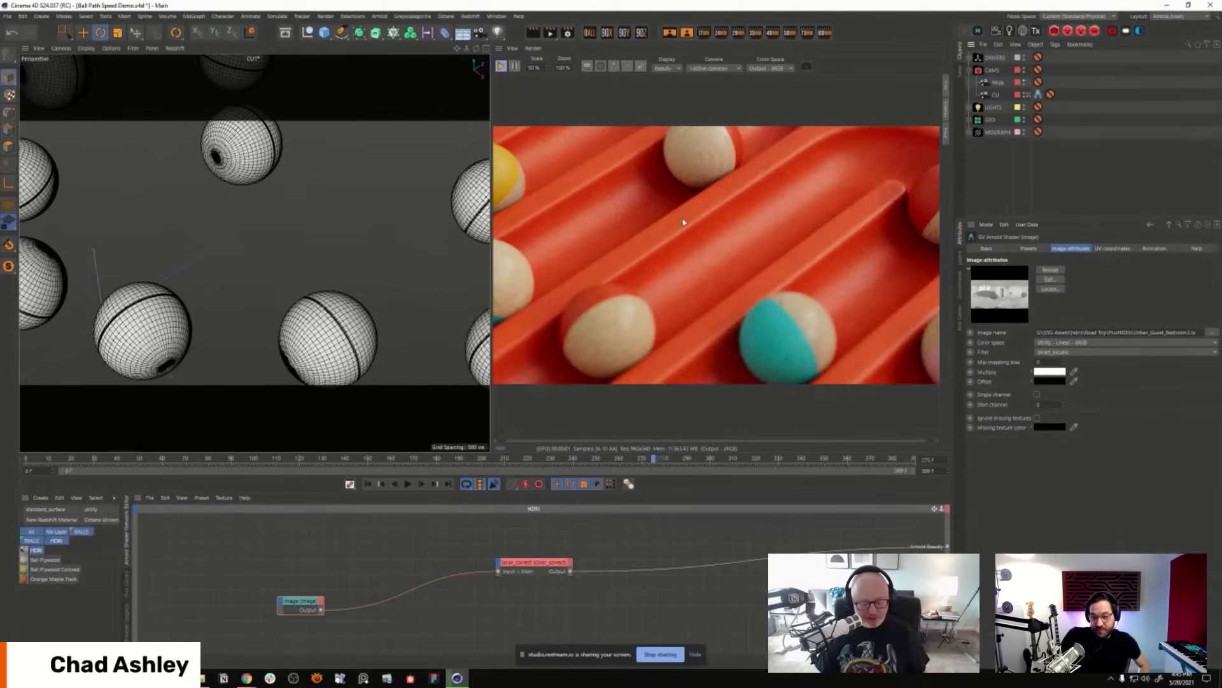
pyautogui.hotkey('ctrl', 'b')
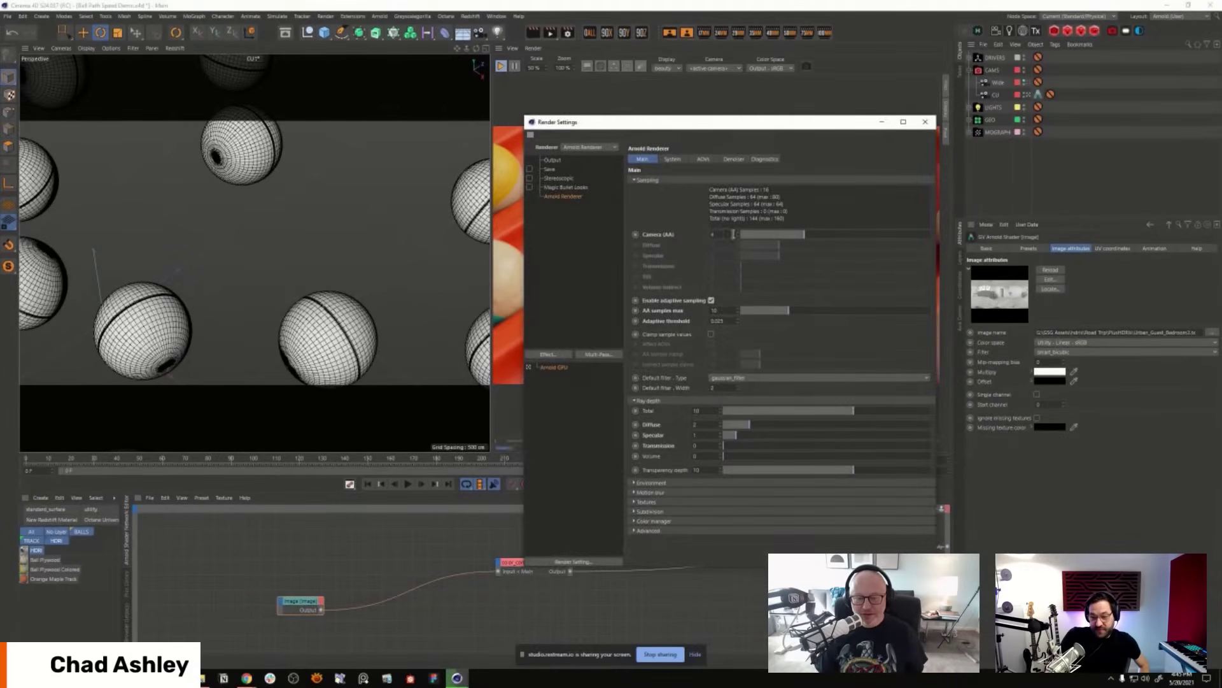
pyautogui.click(925, 122)
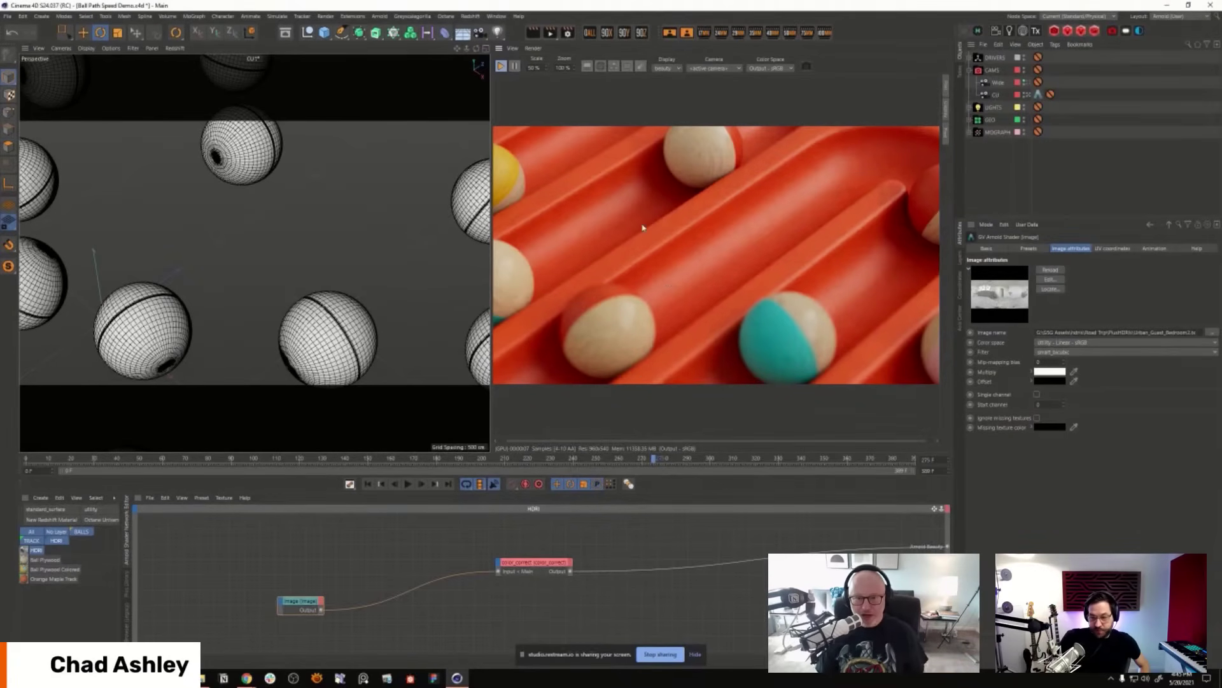
# Step: Switch the Arnold render device to CPU, disable adaptive sampling and set Camera (AA) to 3
pyautogui.hotkey('ctrl', 'b')
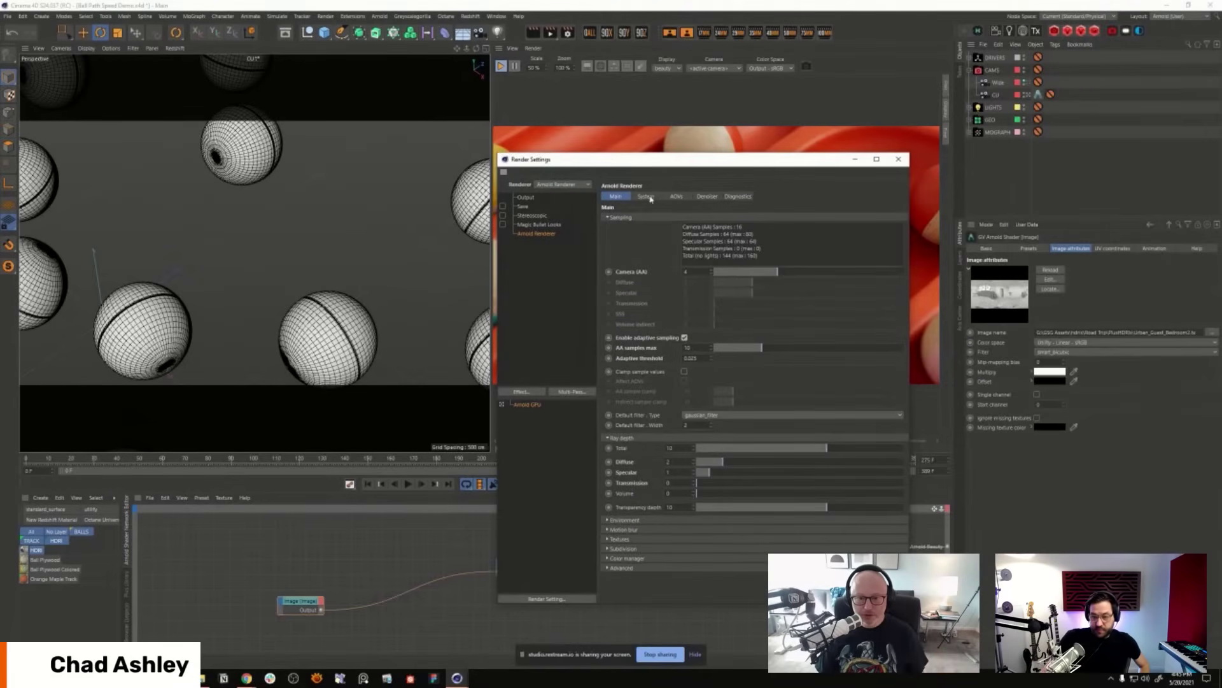
pyautogui.click(647, 197)
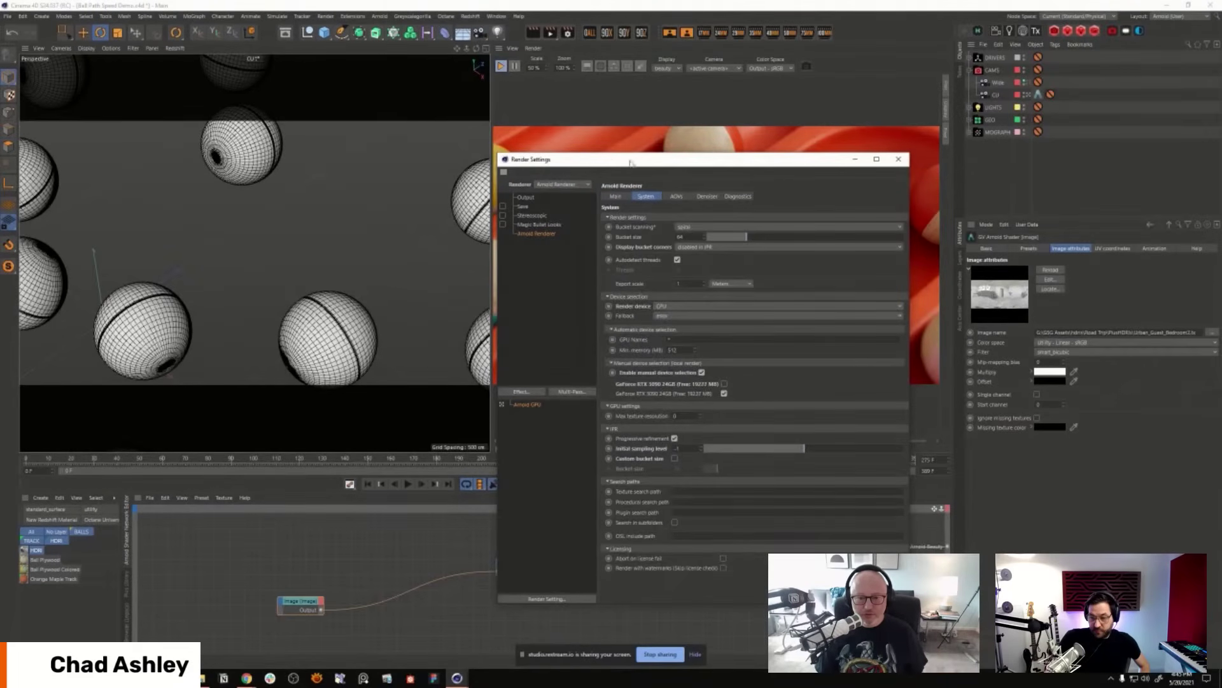
pyautogui.click(615, 197)
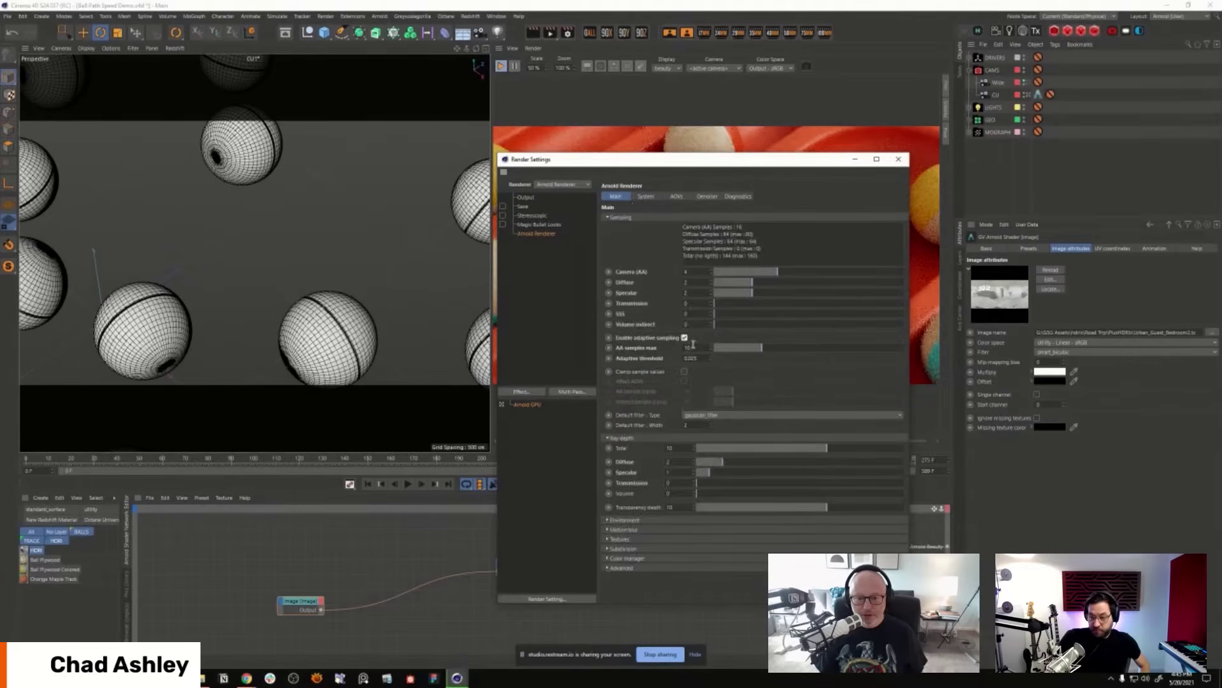
pyautogui.click(685, 338)
pyautogui.click(755, 272)
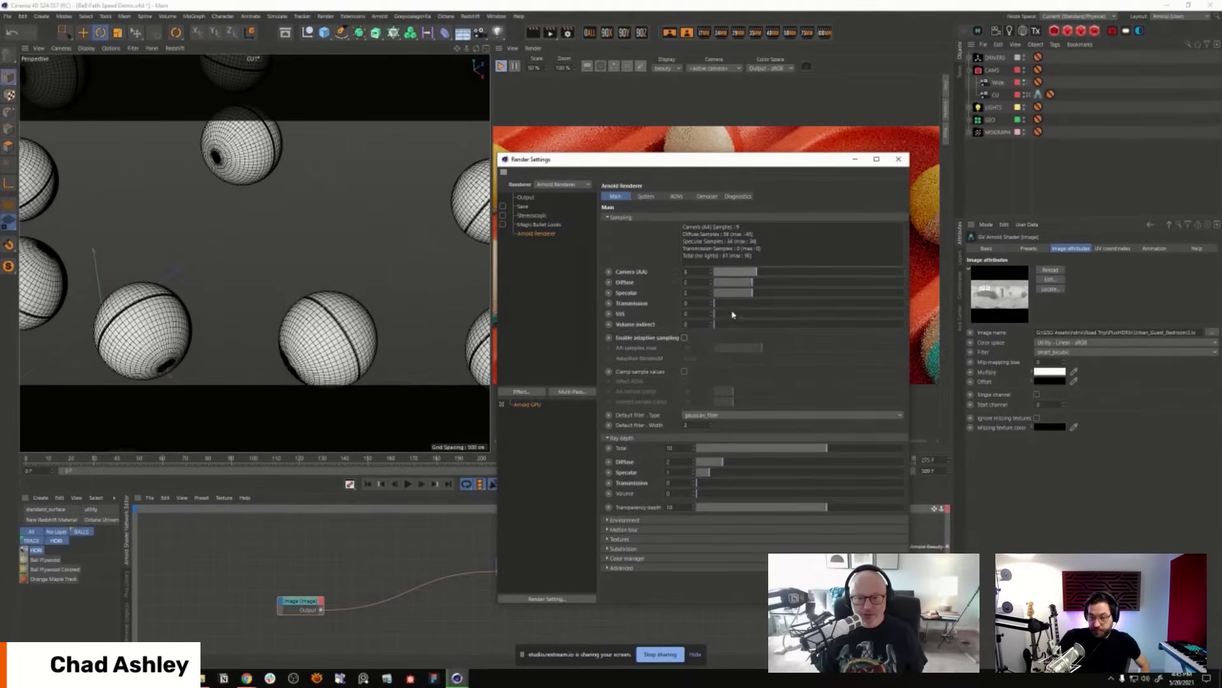
pyautogui.click(898, 160)
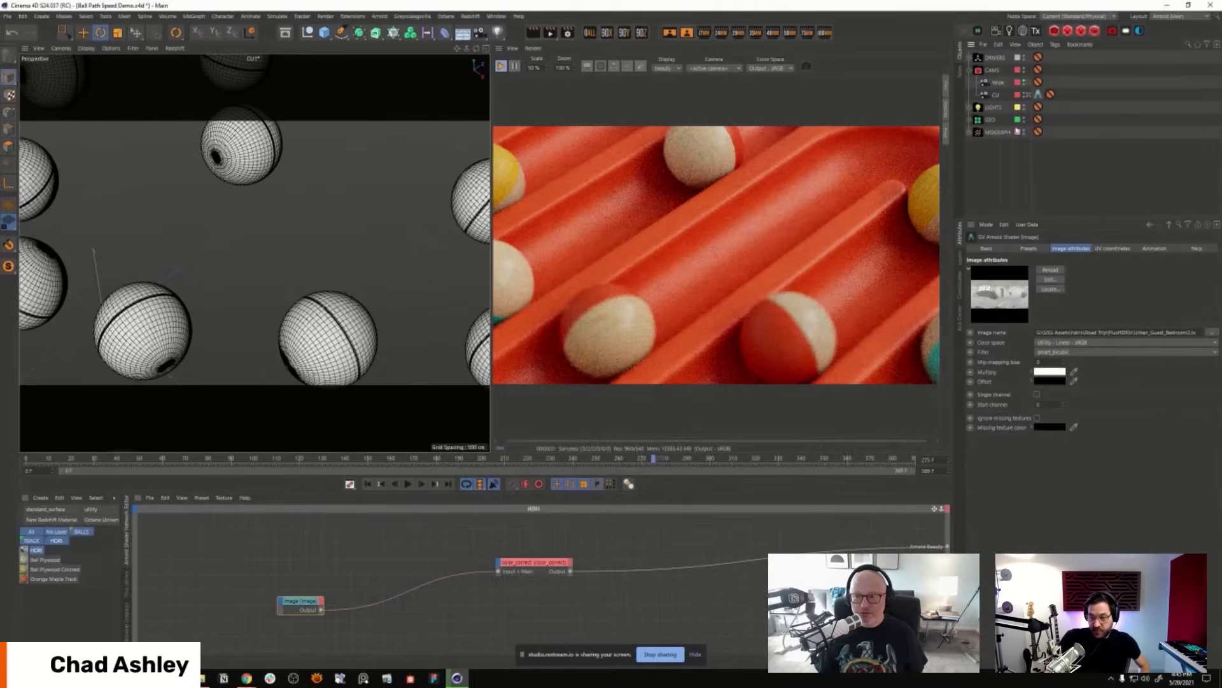
# Step: Check the render through the Wide camera, and inspect the track at a low angle in the default camera
pyautogui.click(1026, 82)
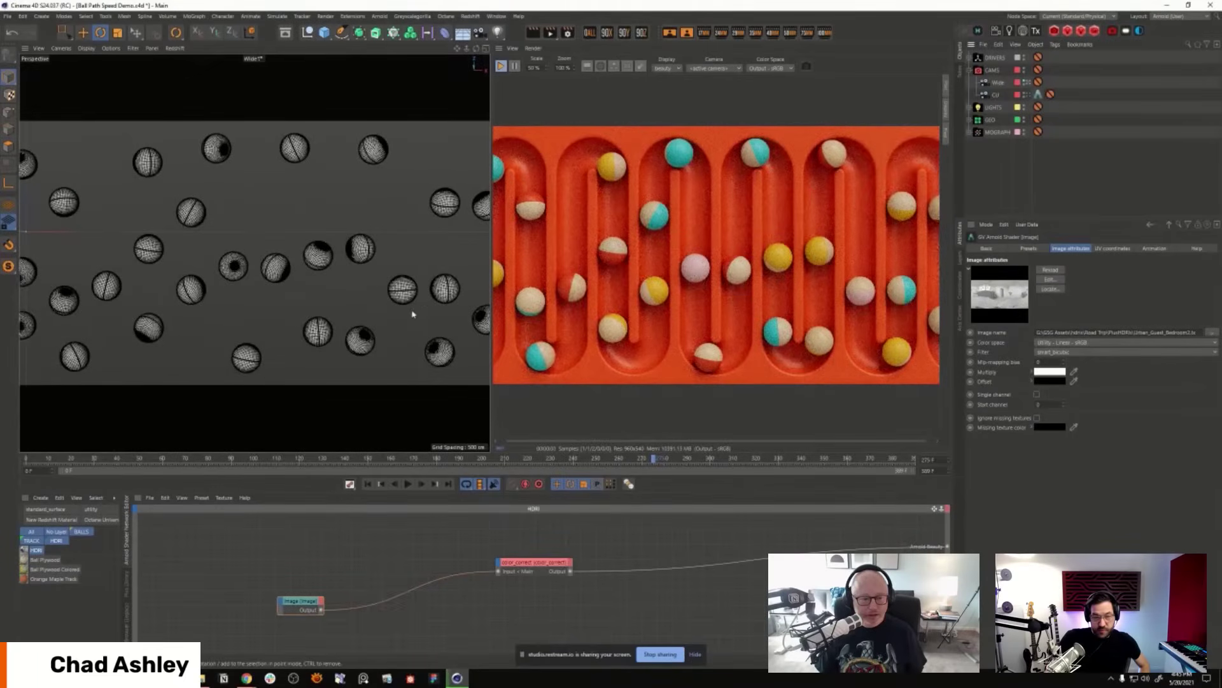
pyautogui.click(1027, 82)
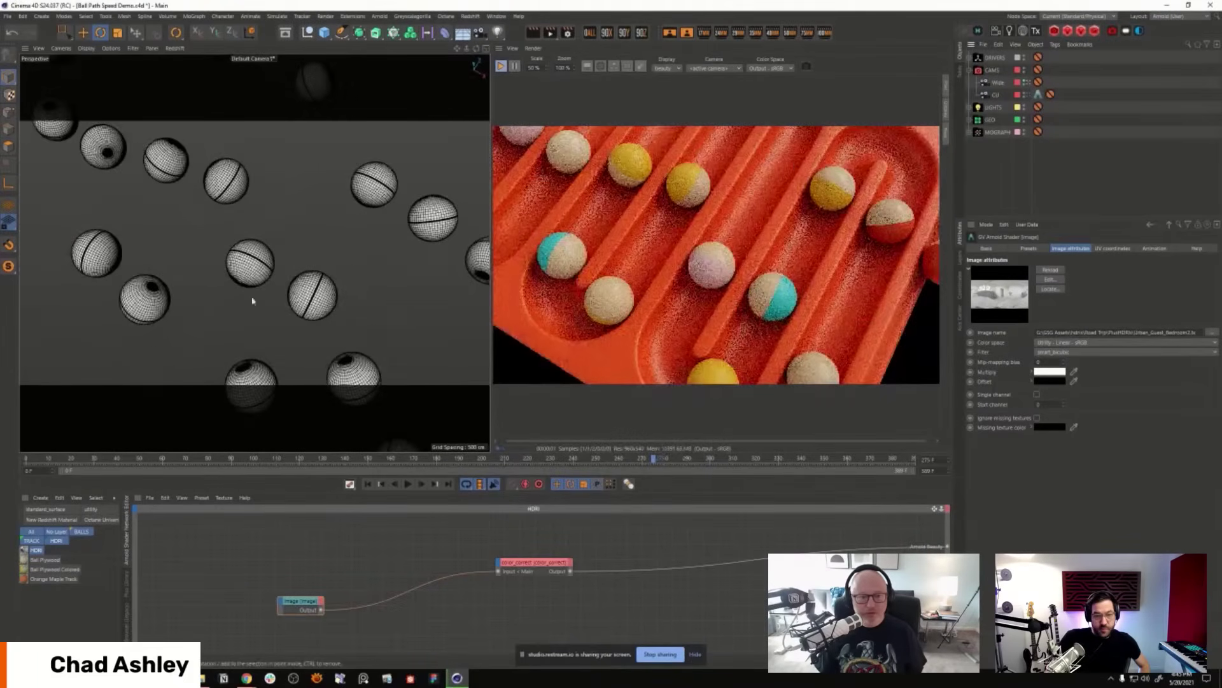
pyautogui.scroll(5, 308, 272)
pyautogui.scroll(-6, 312, 274)
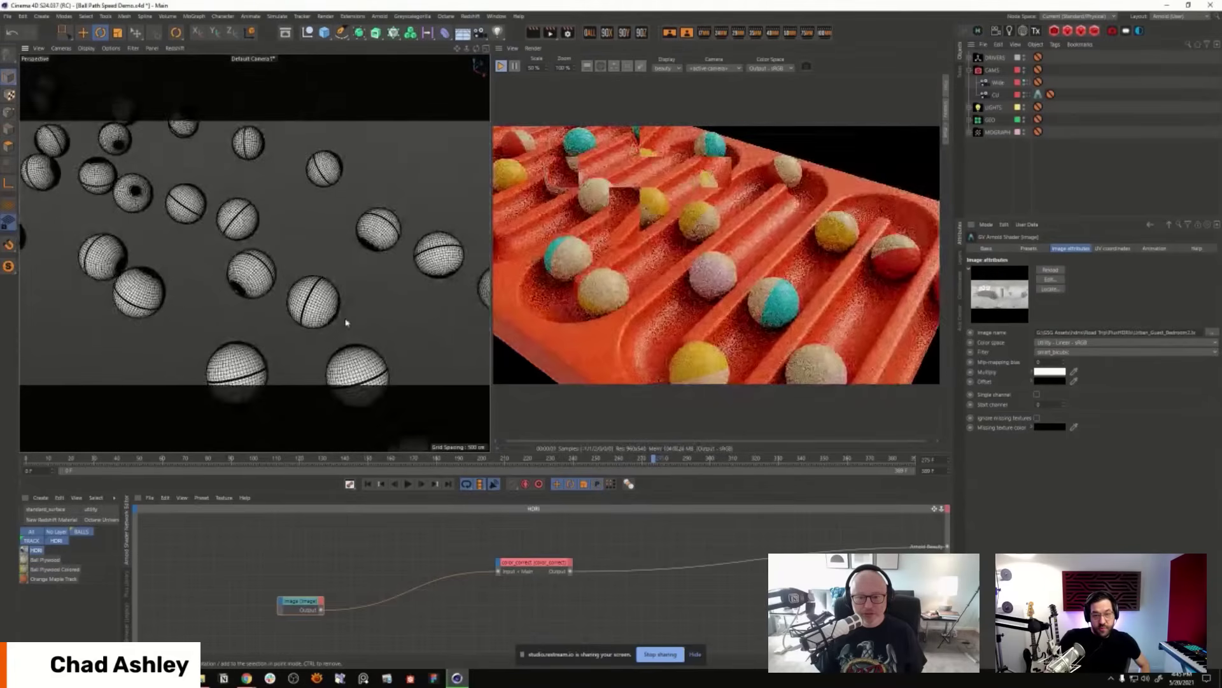
pyautogui.scroll(-2, 347, 248)
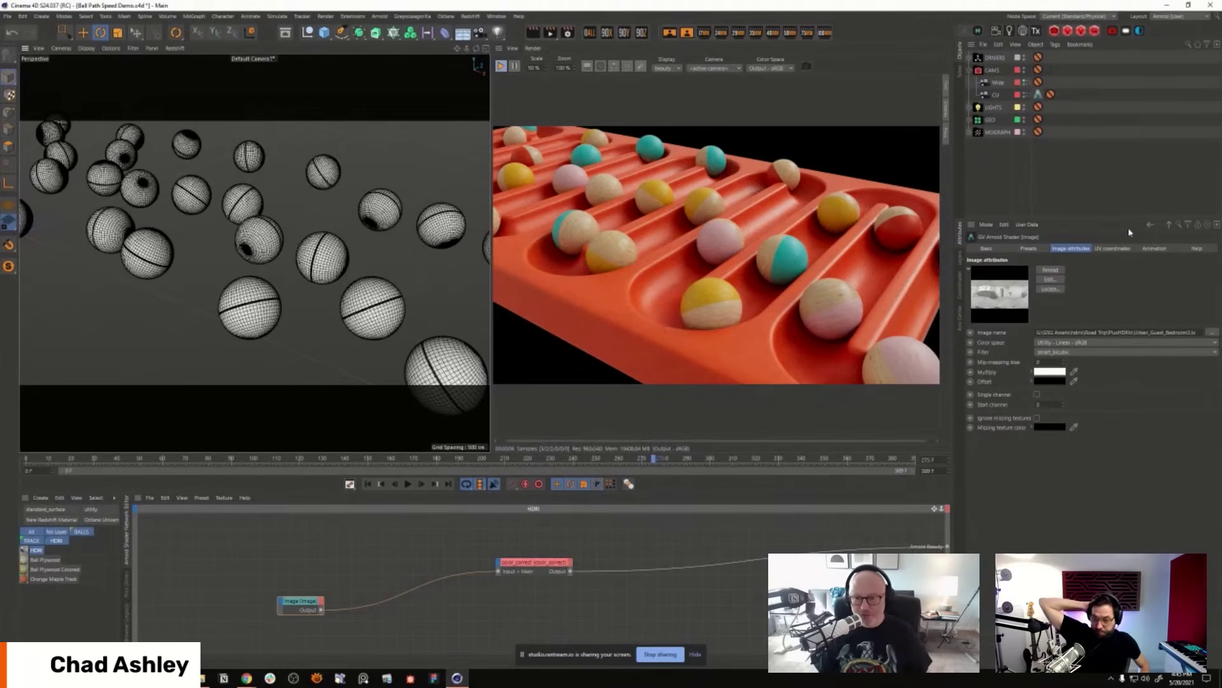
# Step: Restart the IPR render and view the balls on the track from a higher angle
pyautogui.click(534, 48)
pyautogui.click(577, 120)
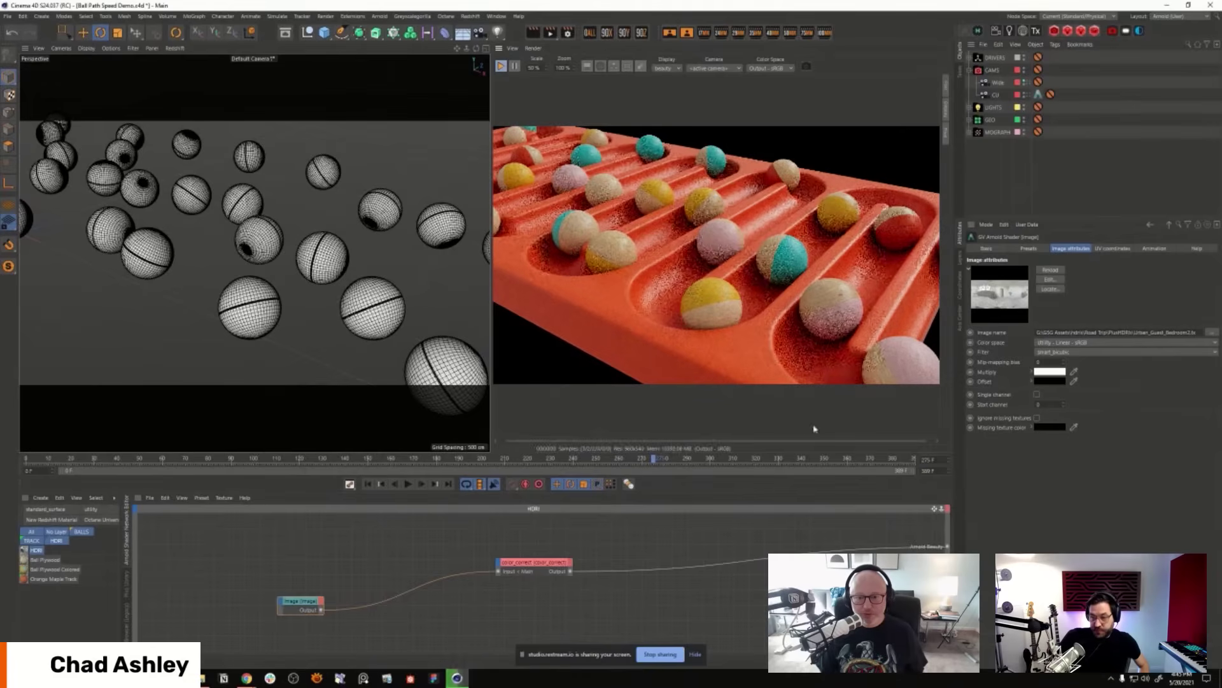
pyautogui.scroll(3, 340, 296)
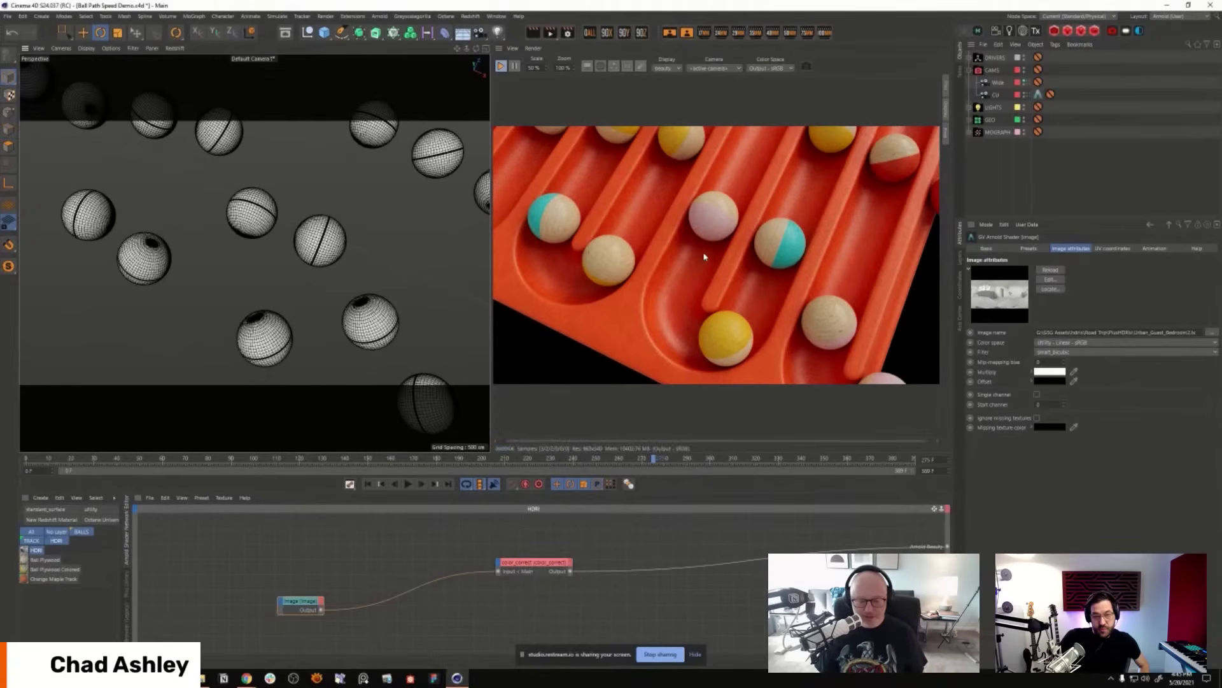
# Step: Set the Arnold render device to GPU, stop the IPR render and enable both GeForce RTX 3090 cards for rendering
pyautogui.hotkey('ctrl', 'b')
pyautogui.click(852, 262)
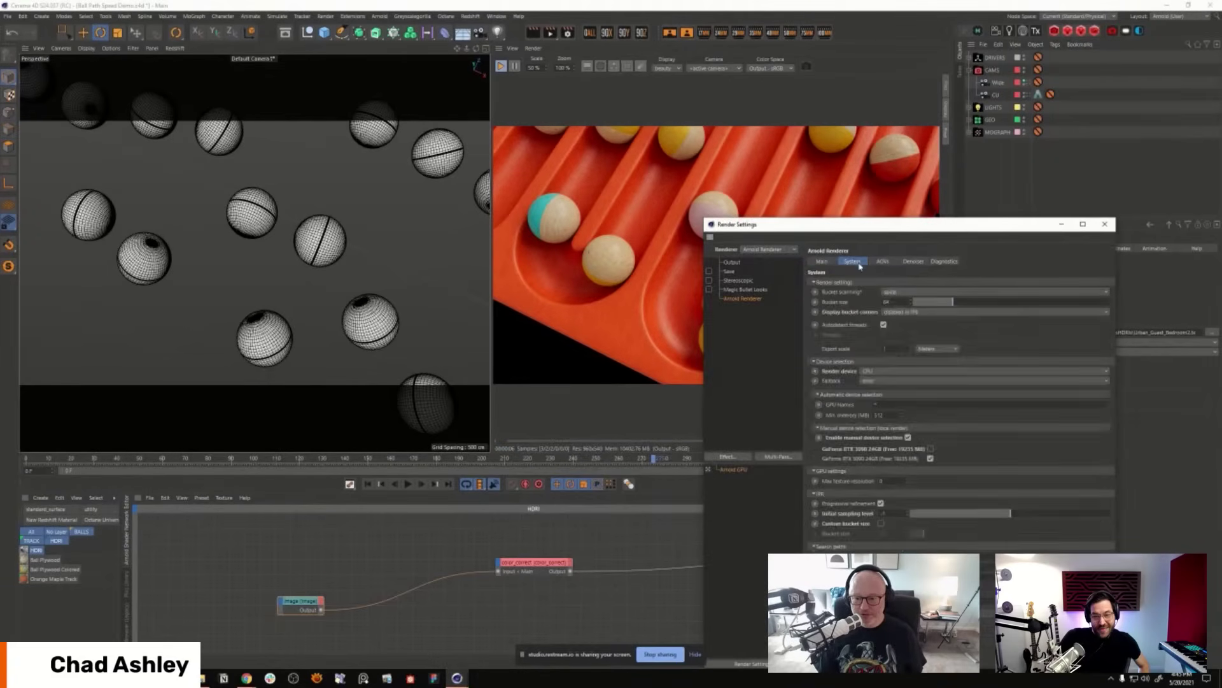
pyautogui.click(867, 372)
pyautogui.click(869, 382)
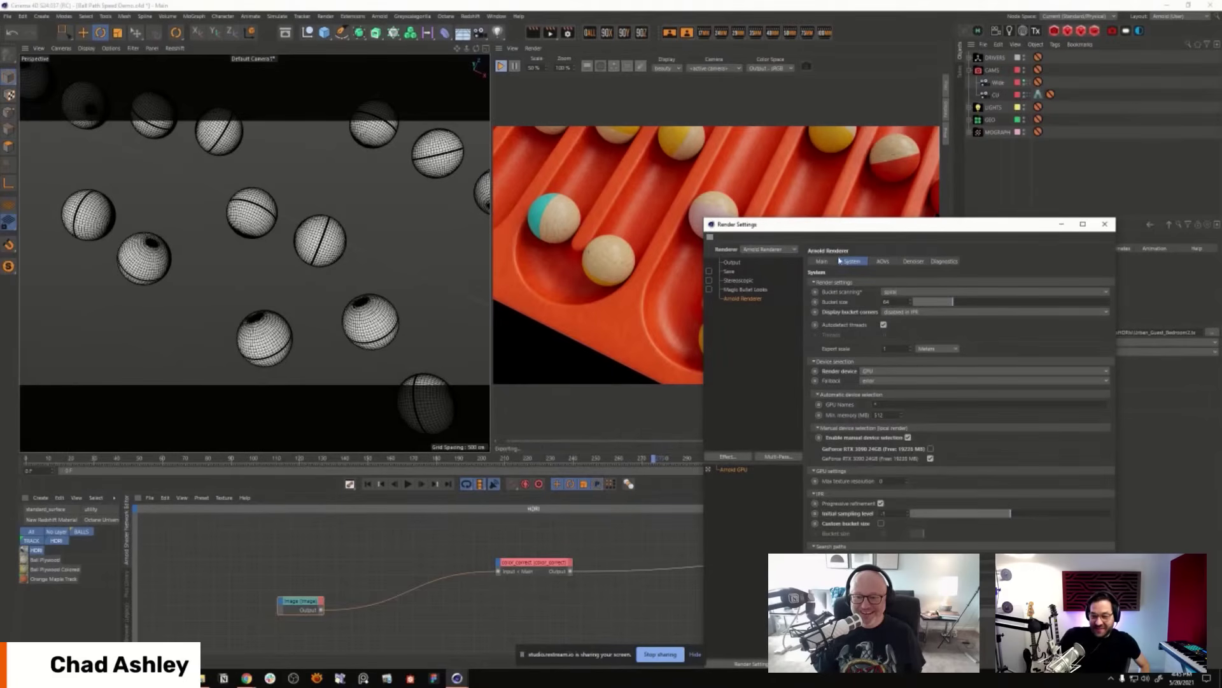
pyautogui.moveTo(885, 229); pyautogui.dragTo(673, 184)
pyautogui.click(531, 64)
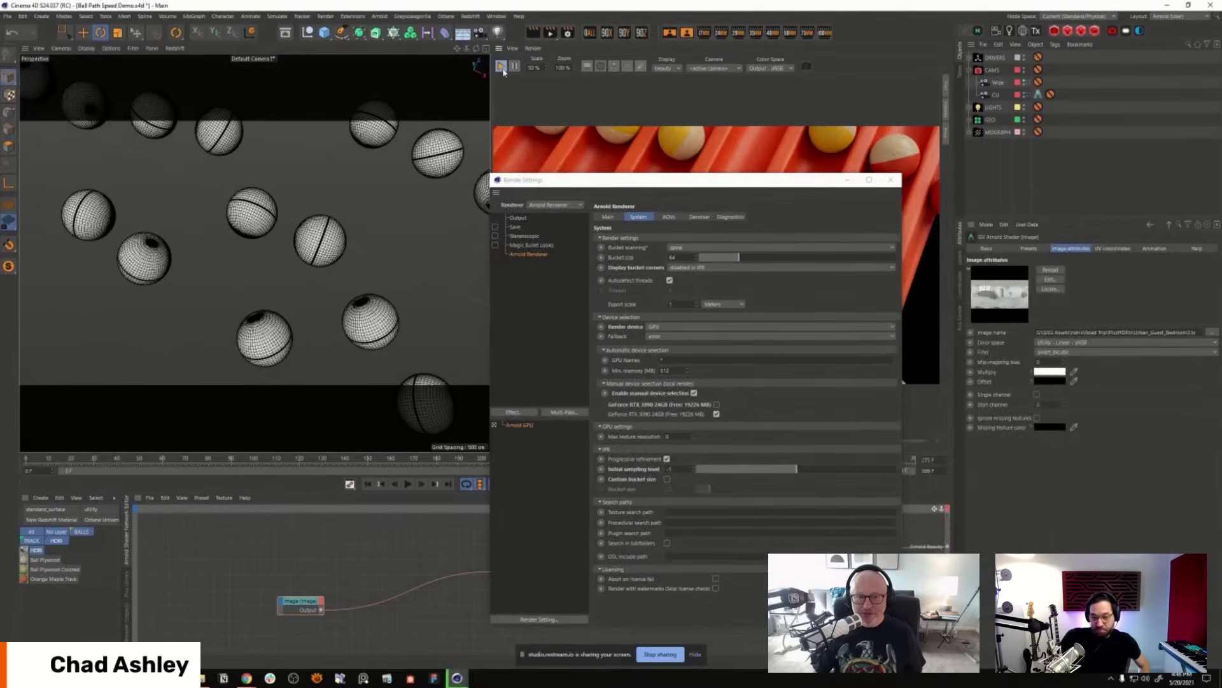
pyautogui.click(717, 404)
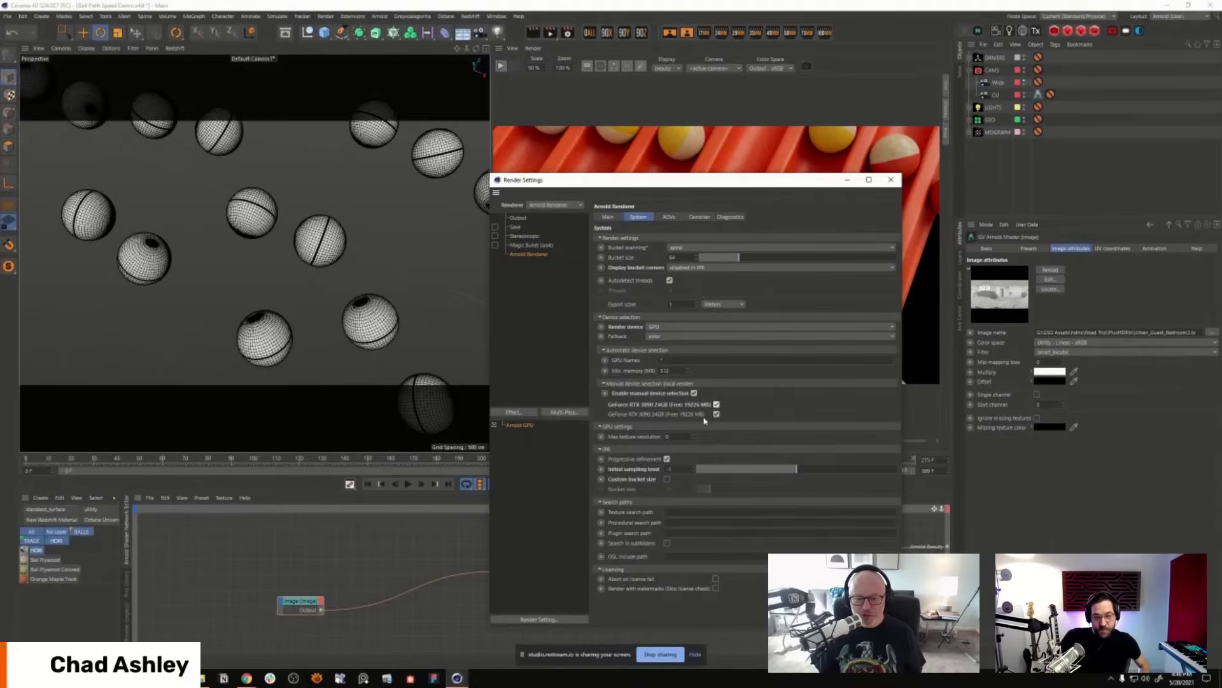
# Step: Enable adaptive sampling with Camera (AA) set to 4, and look through the CU camera
pyautogui.click(610, 216)
pyautogui.click(677, 358)
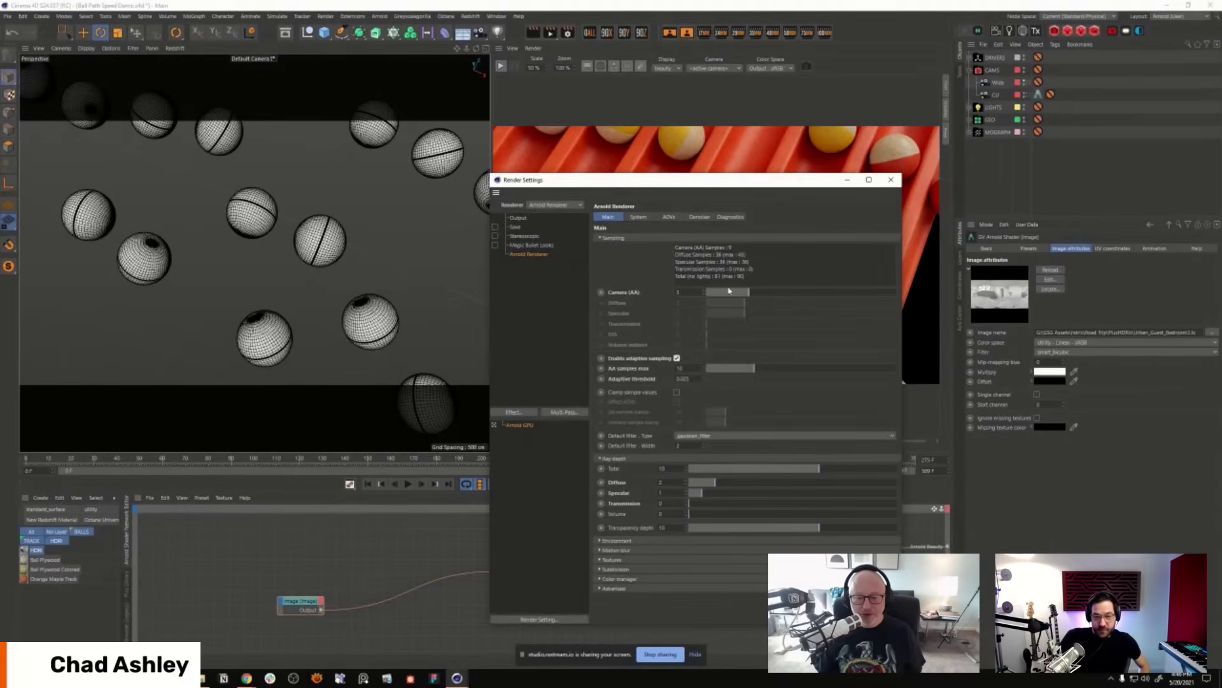
pyautogui.write('4')
pyautogui.press('Return')
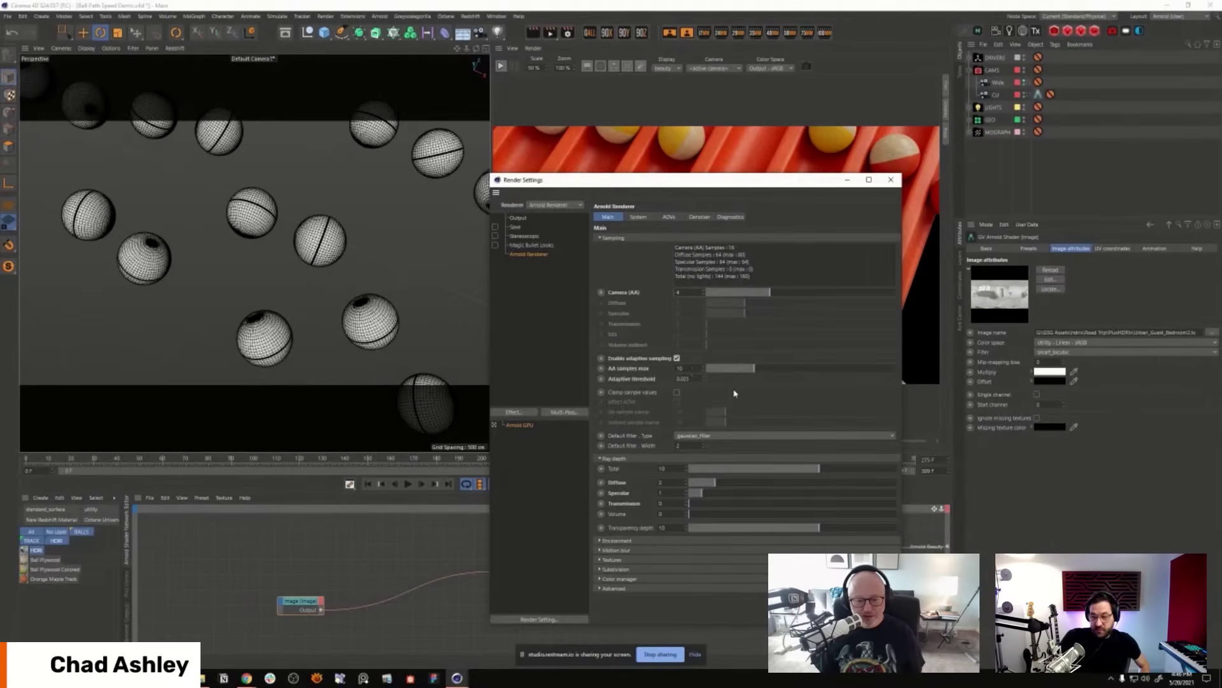
pyautogui.click(891, 180)
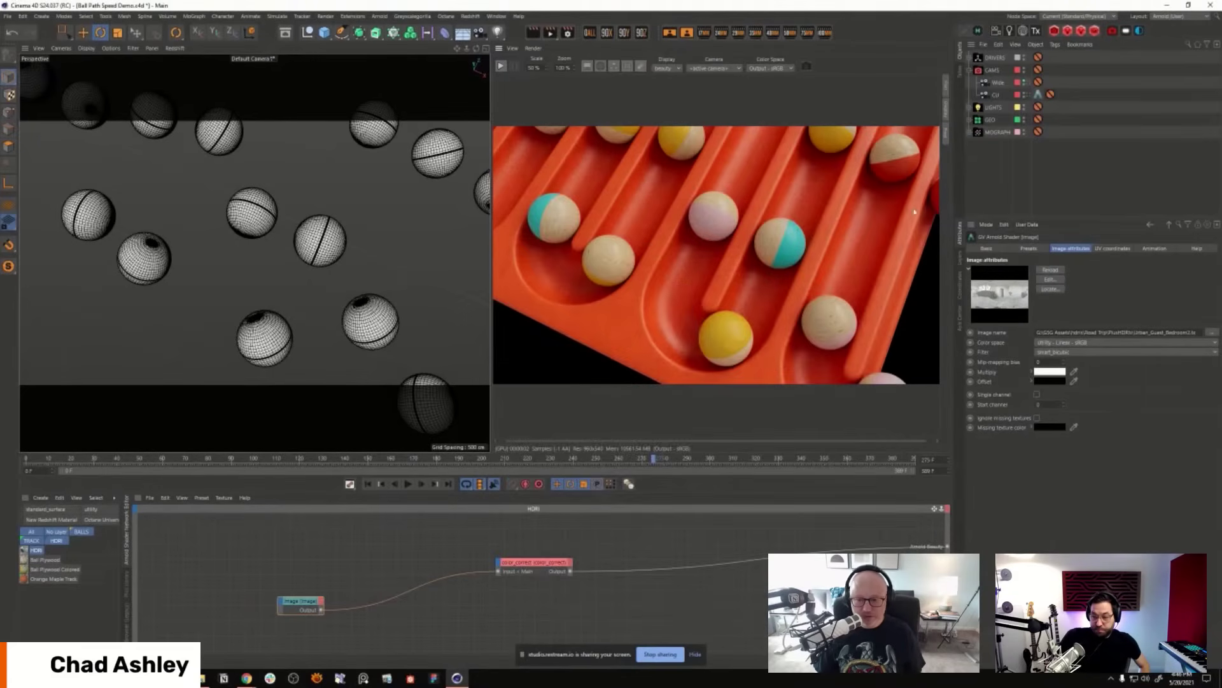
pyautogui.click(1027, 96)
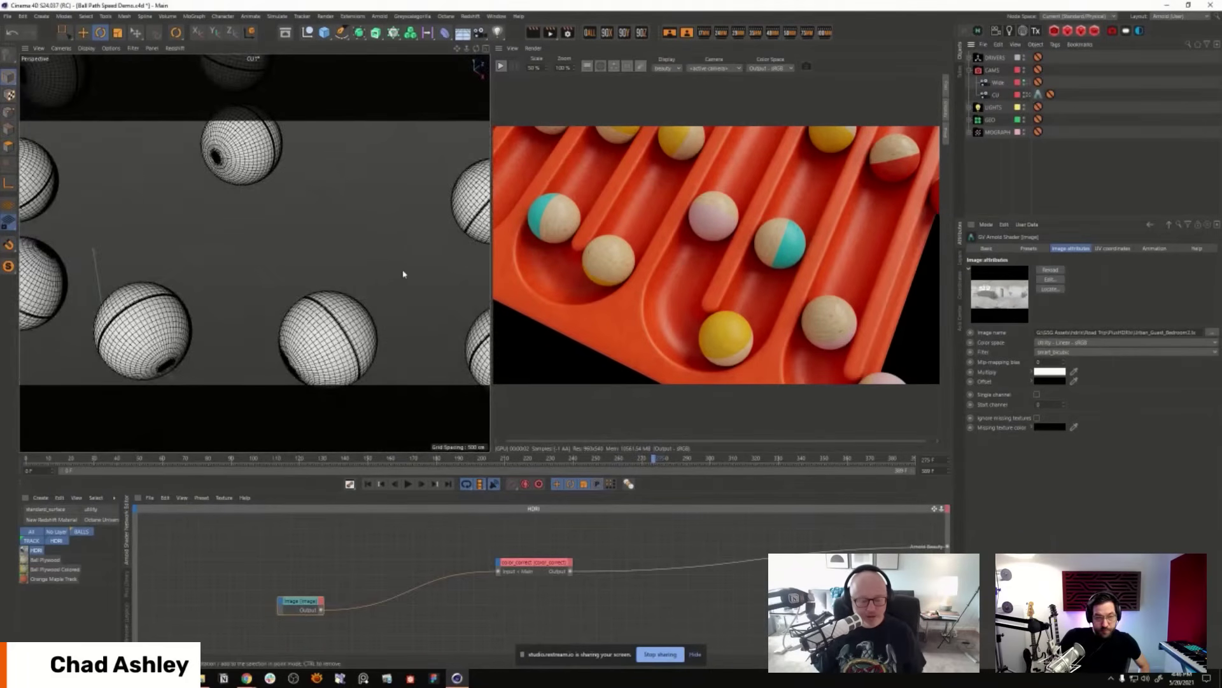
# Step: Render the CU camera view in the Picture Viewer and return to the scene
pyautogui.hotkey('shift', 'r')
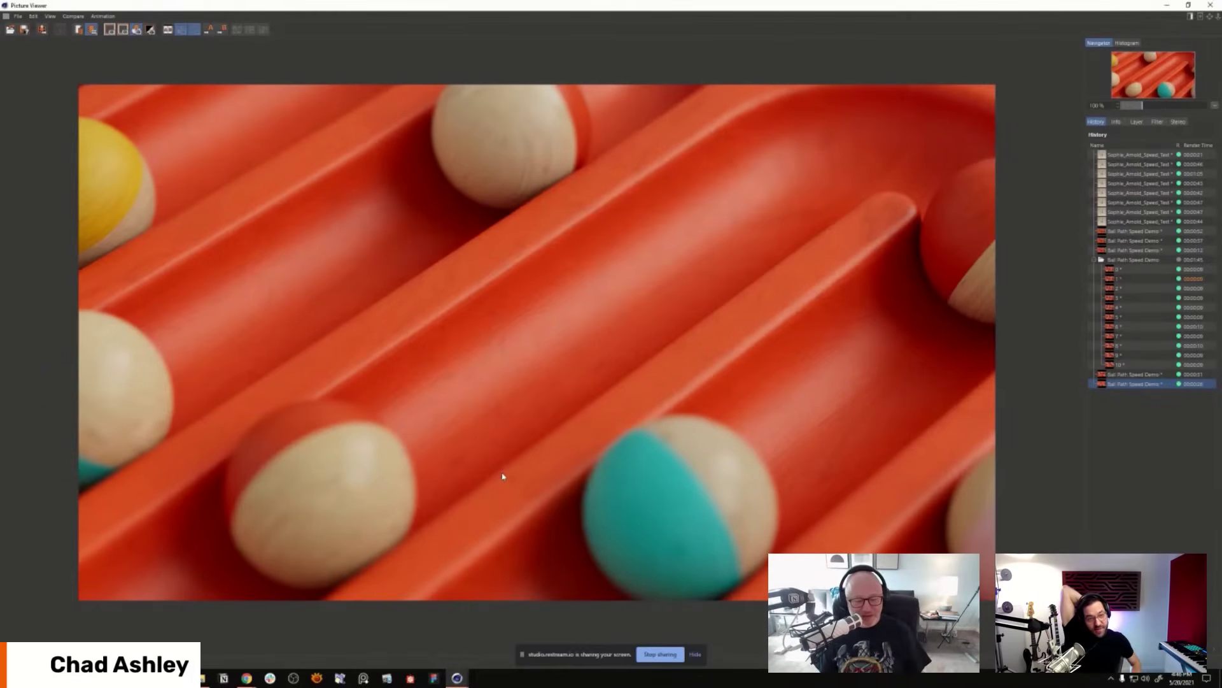
pyautogui.click(1211, 5)
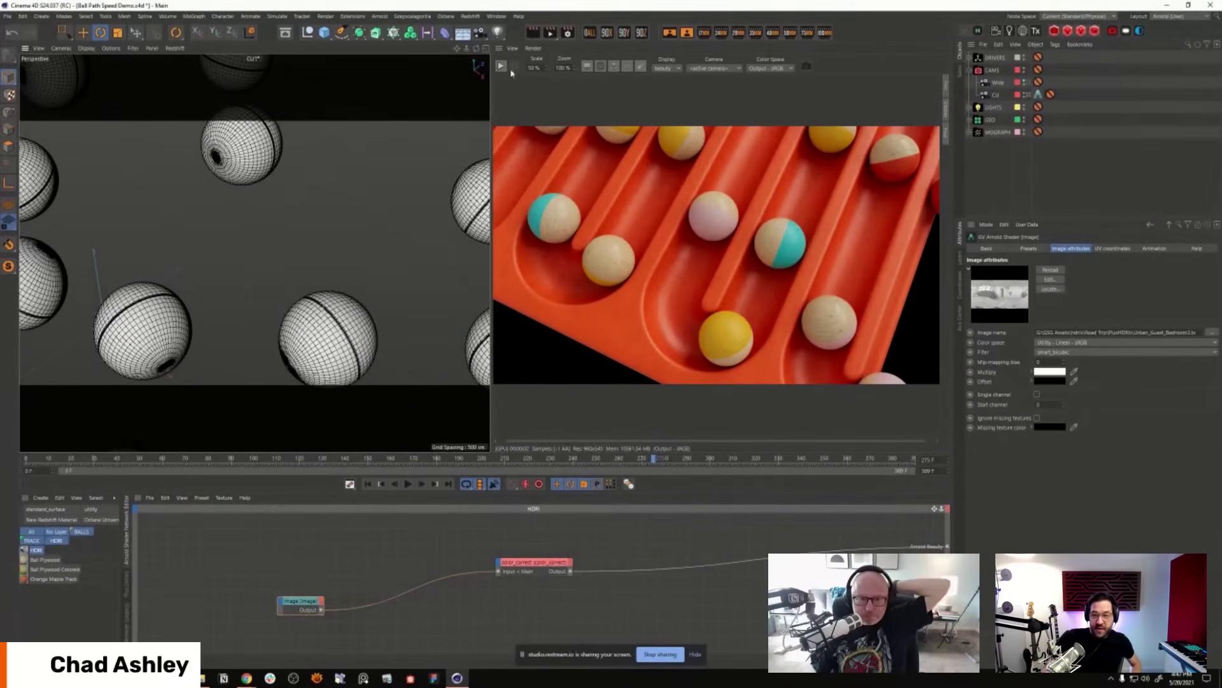
# Step: Set the IPR scale to 40%, check the Arnold GPU device selection and restart the IPR render
pyautogui.moveTo(539, 70); pyautogui.dragTo(516, 80)
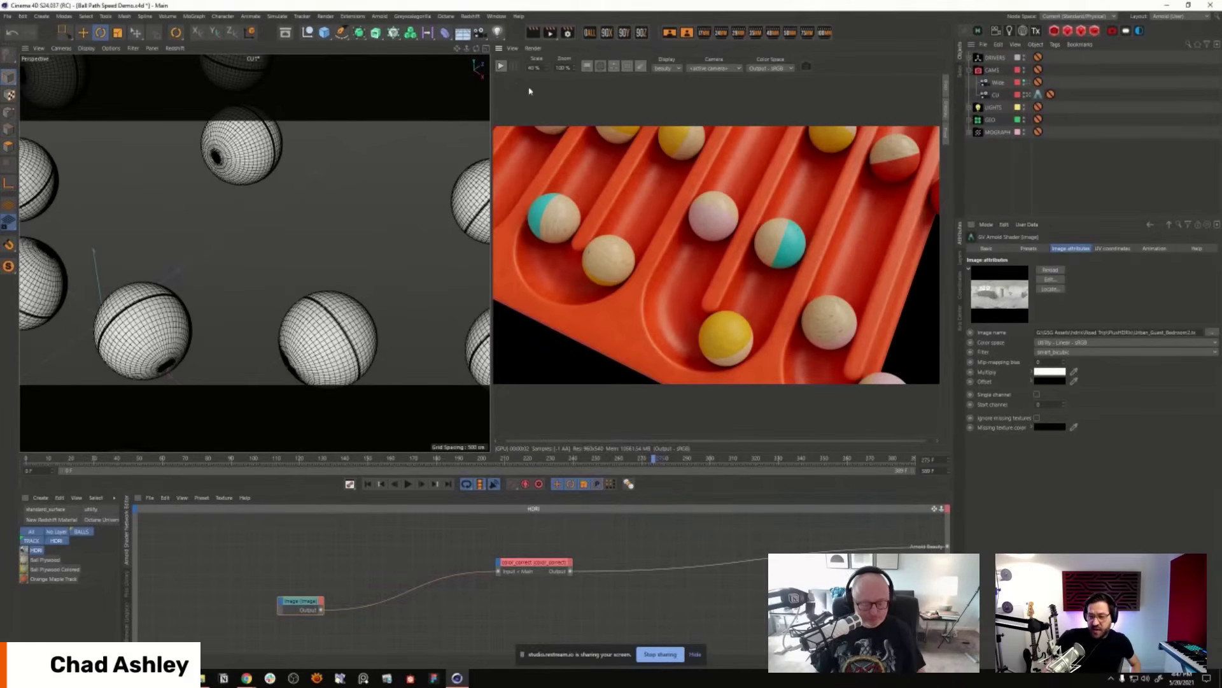
pyautogui.hotkey('ctrl', 'b')
pyautogui.click(676, 117)
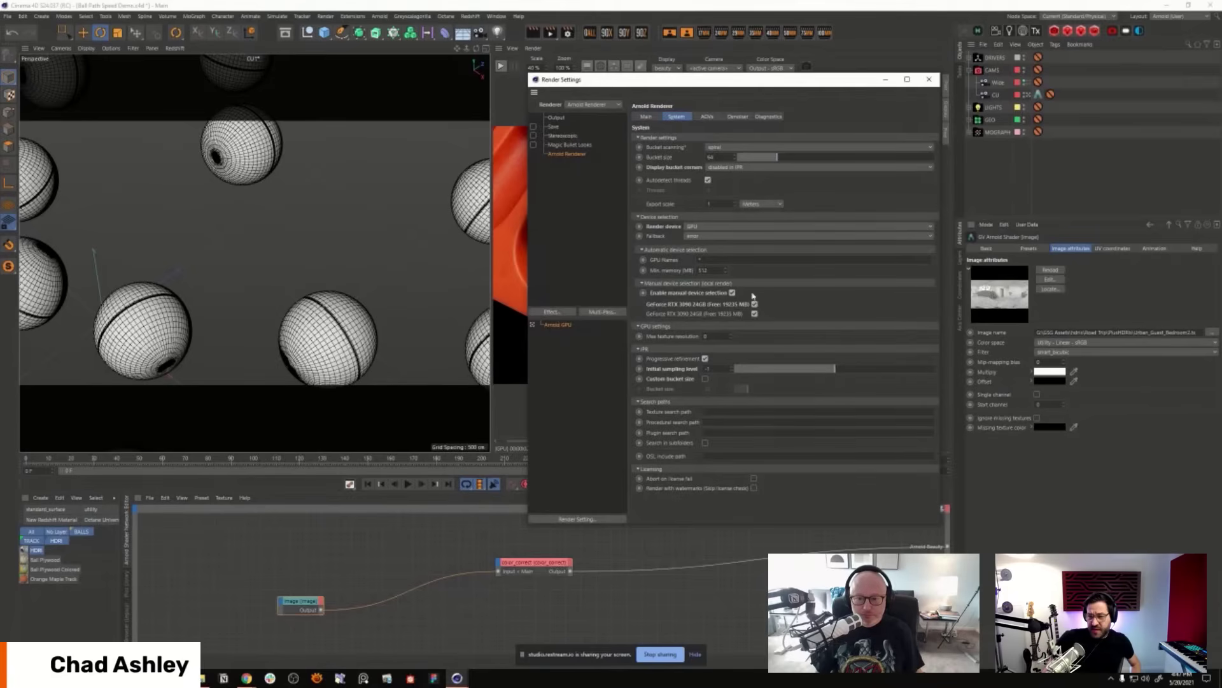
pyautogui.click(929, 79)
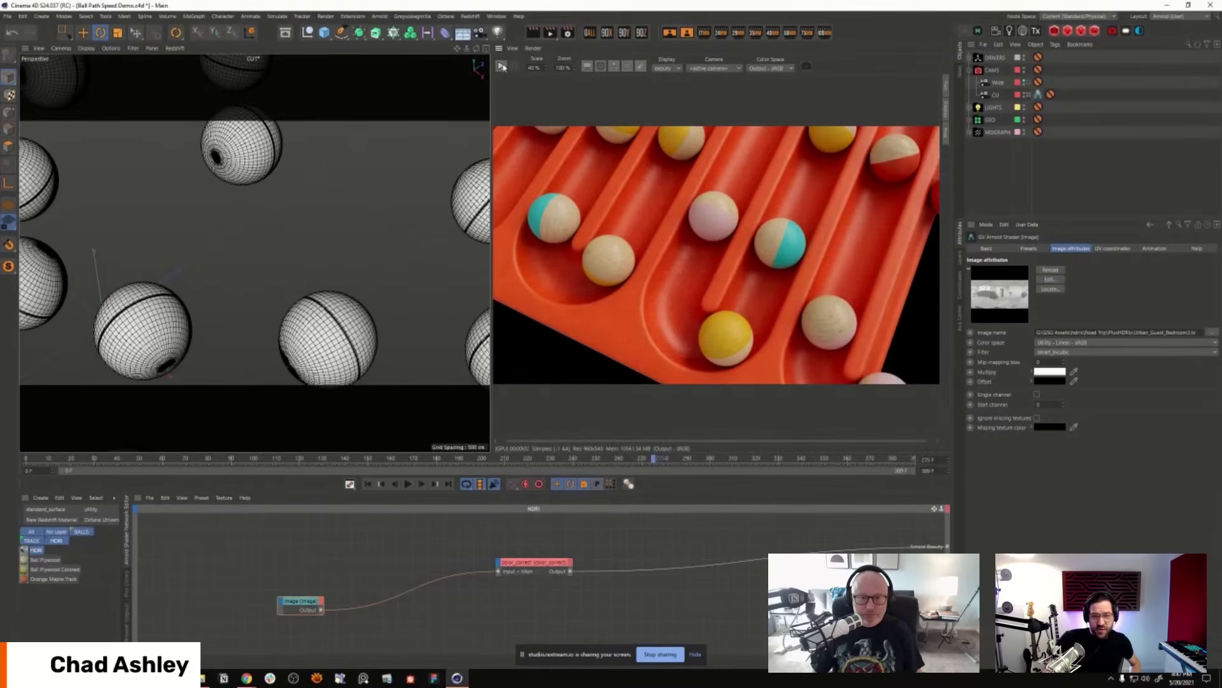
pyautogui.click(502, 66)
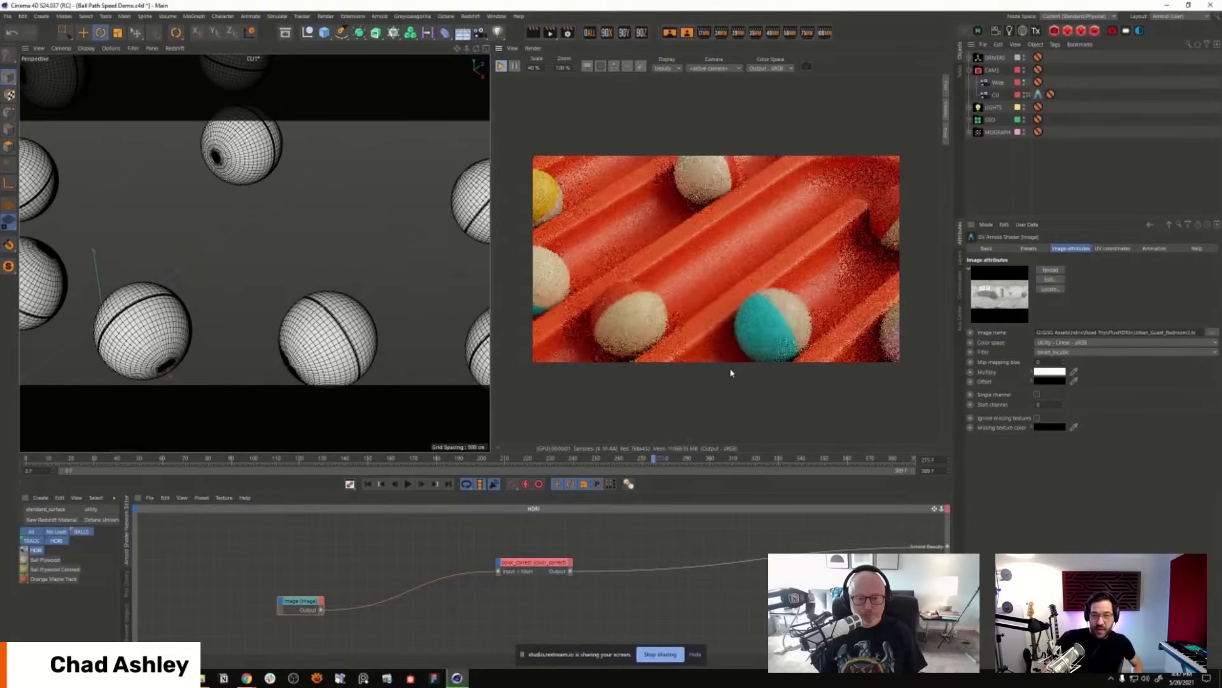
# Step: Play the animation to another frame and set the aperture size in the CU camera's Arnold tag to 100 cm
pyautogui.click(409, 484)
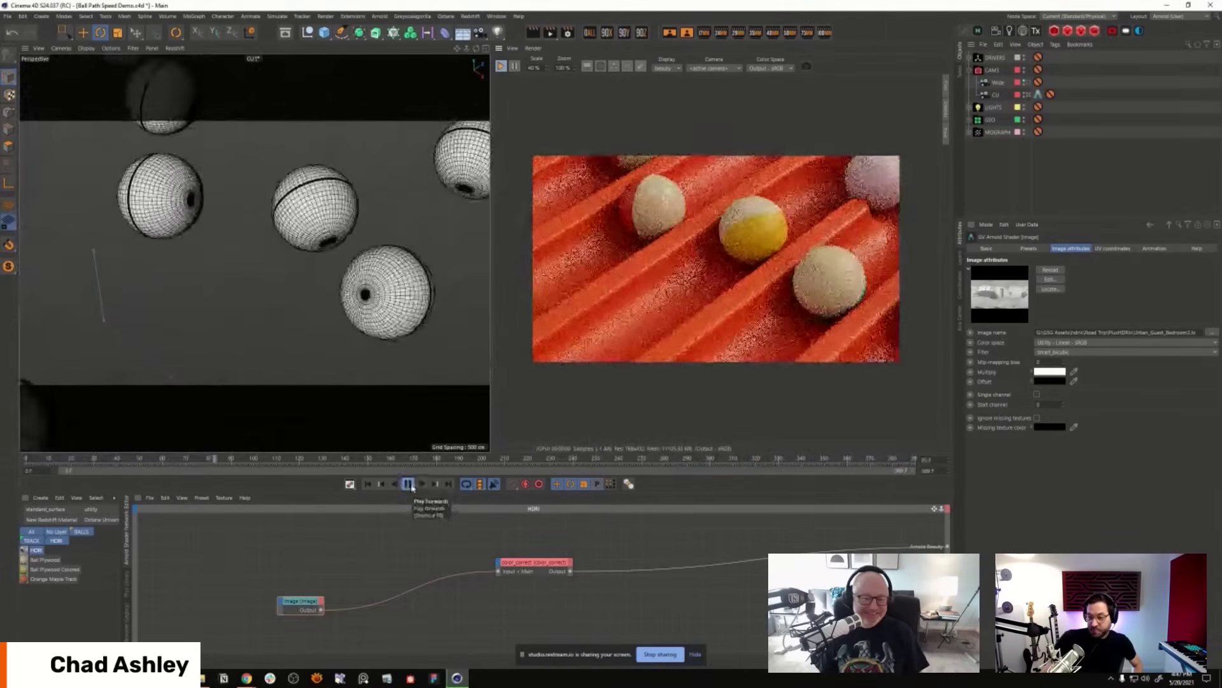
pyautogui.click(408, 485)
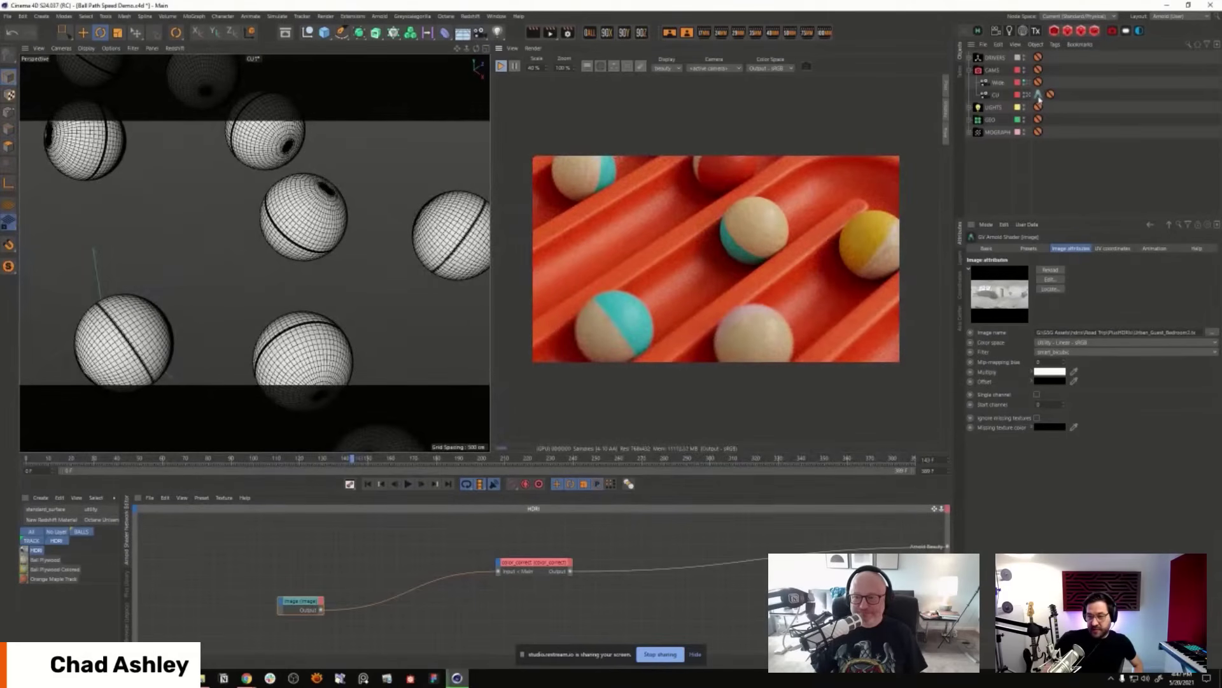
pyautogui.click(1039, 94)
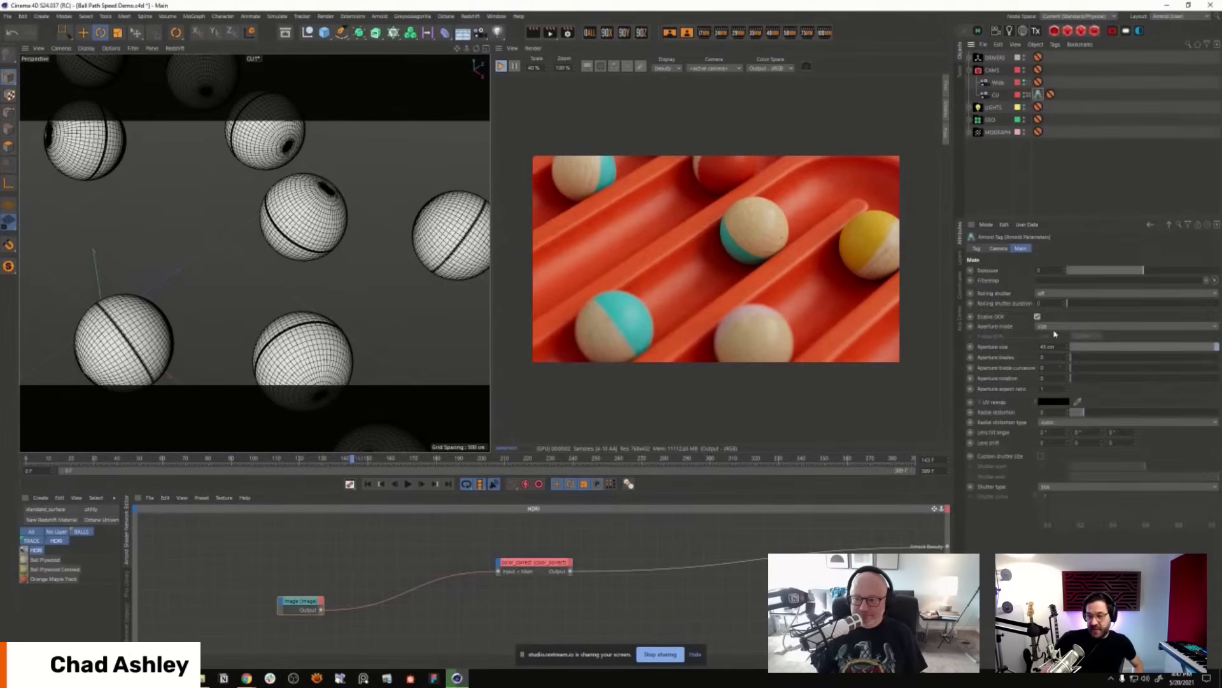
pyautogui.doubleClick(1047, 346)
pyautogui.write('100')
pyautogui.press('Return')
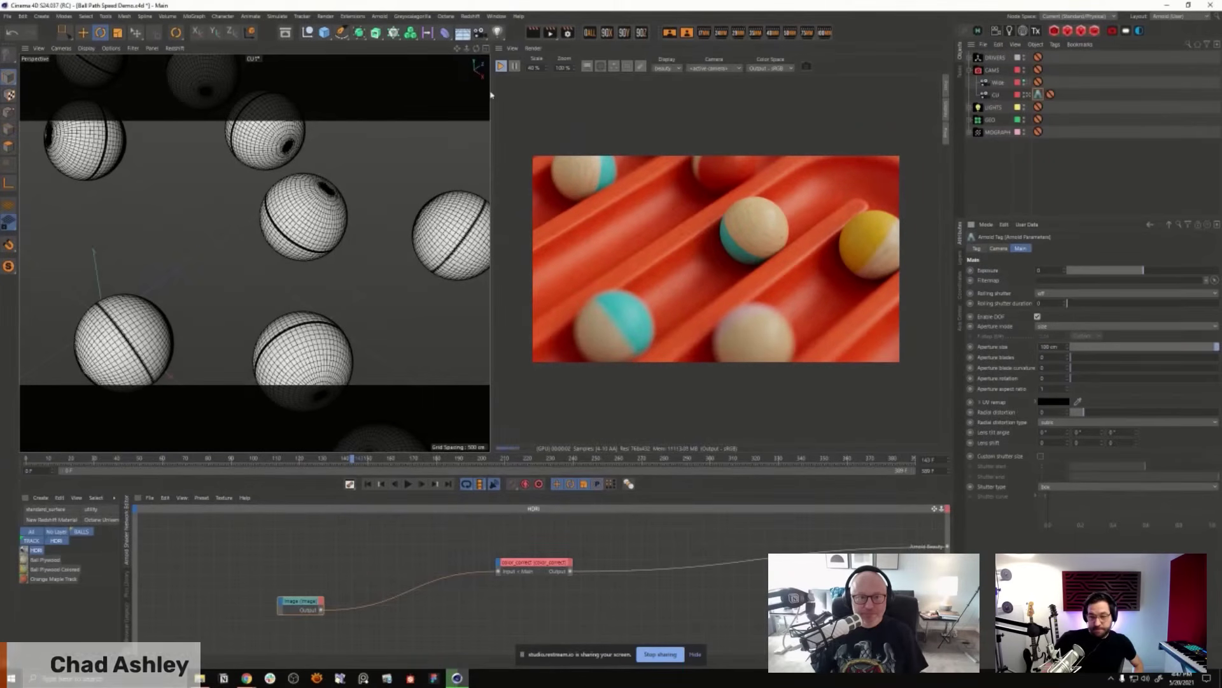
# Step: Widen the IPR view against the viewport and set its render scale to 50%
pyautogui.moveTo(491, 92); pyautogui.dragTo(393, 89)
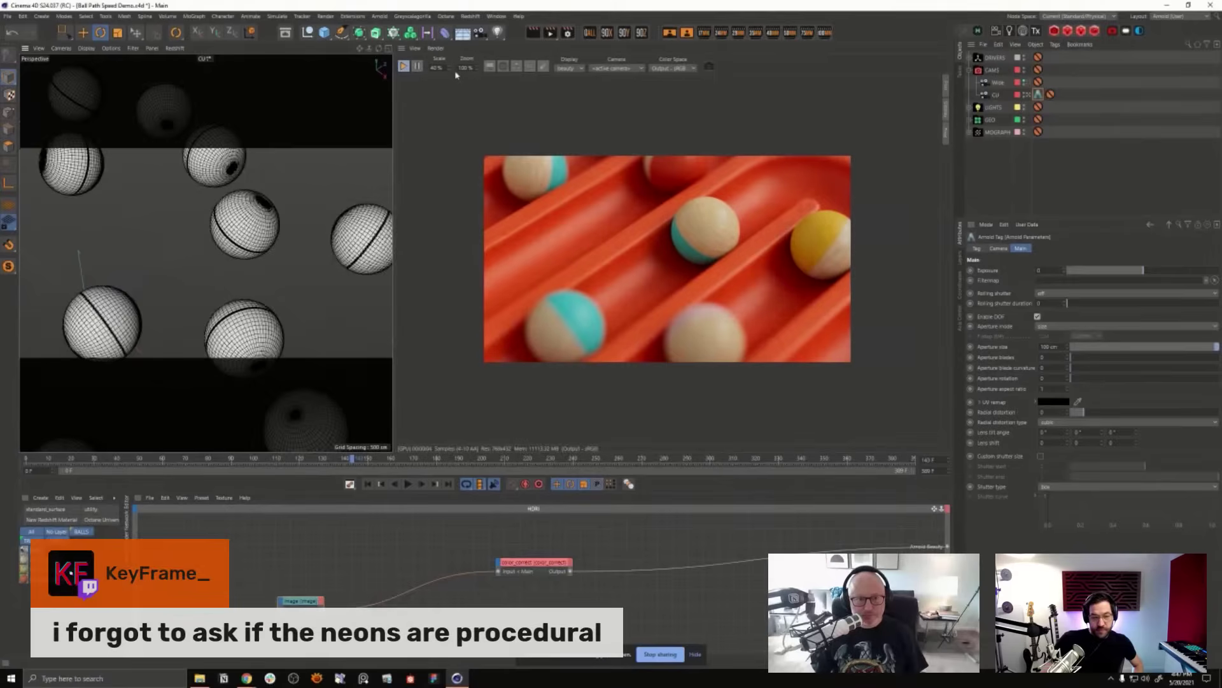
pyautogui.write('50')
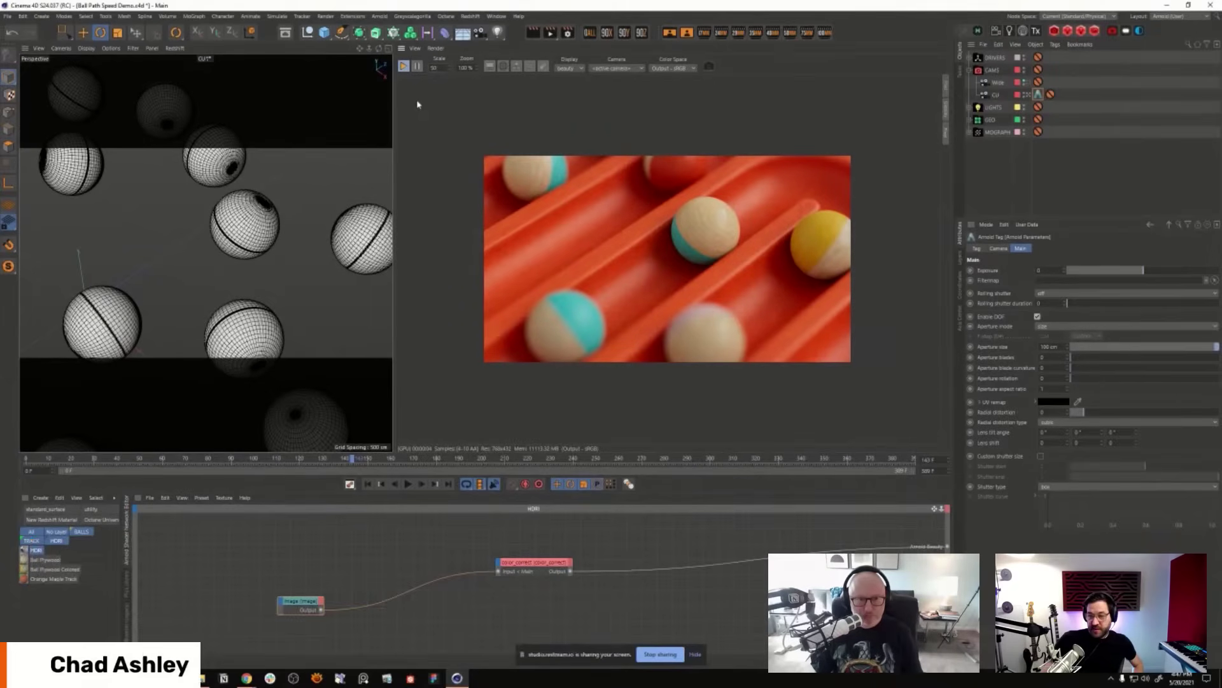
pyautogui.press('Return')
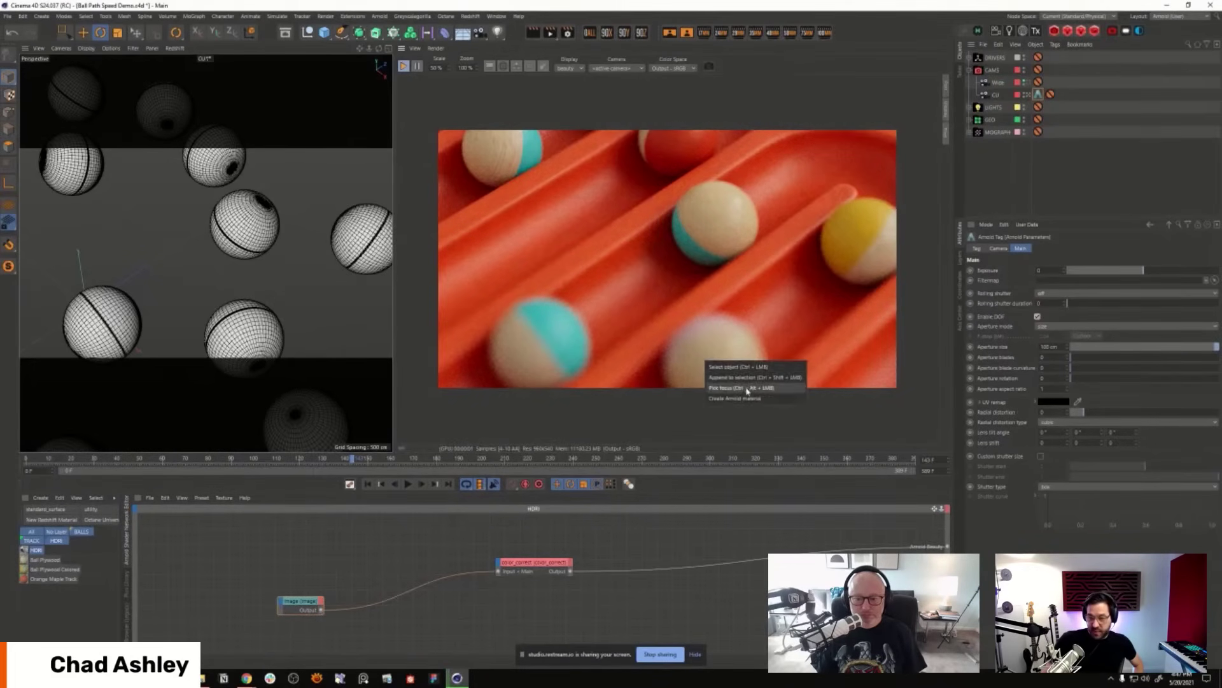
# Step: Pick focus on the front ball, the central ball and the front ball again, and play the animation to check the shallow focus
pyautogui.click(703, 354)
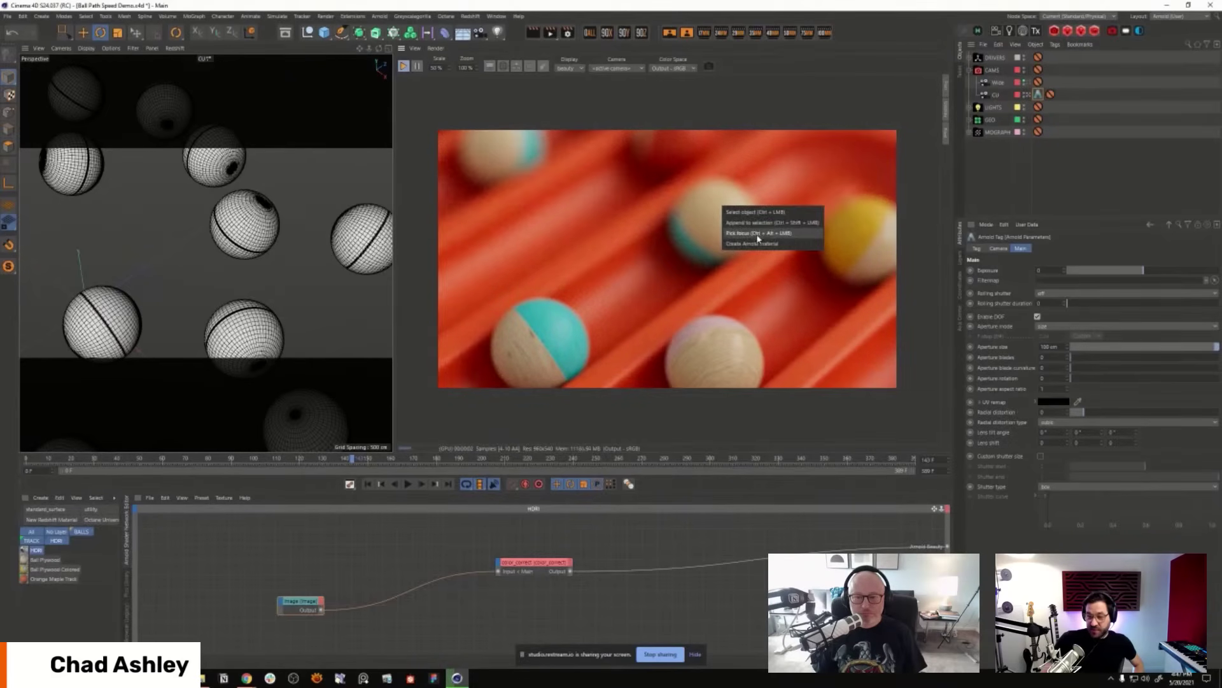
pyautogui.click(759, 239)
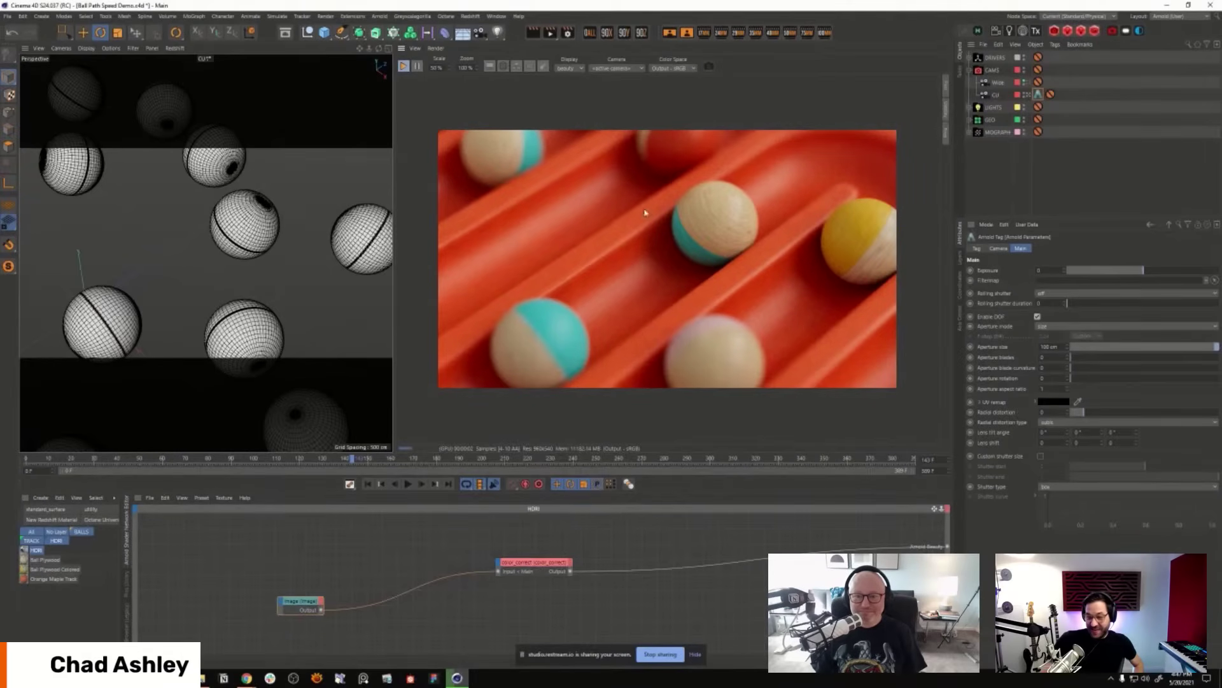
pyautogui.click(712, 362)
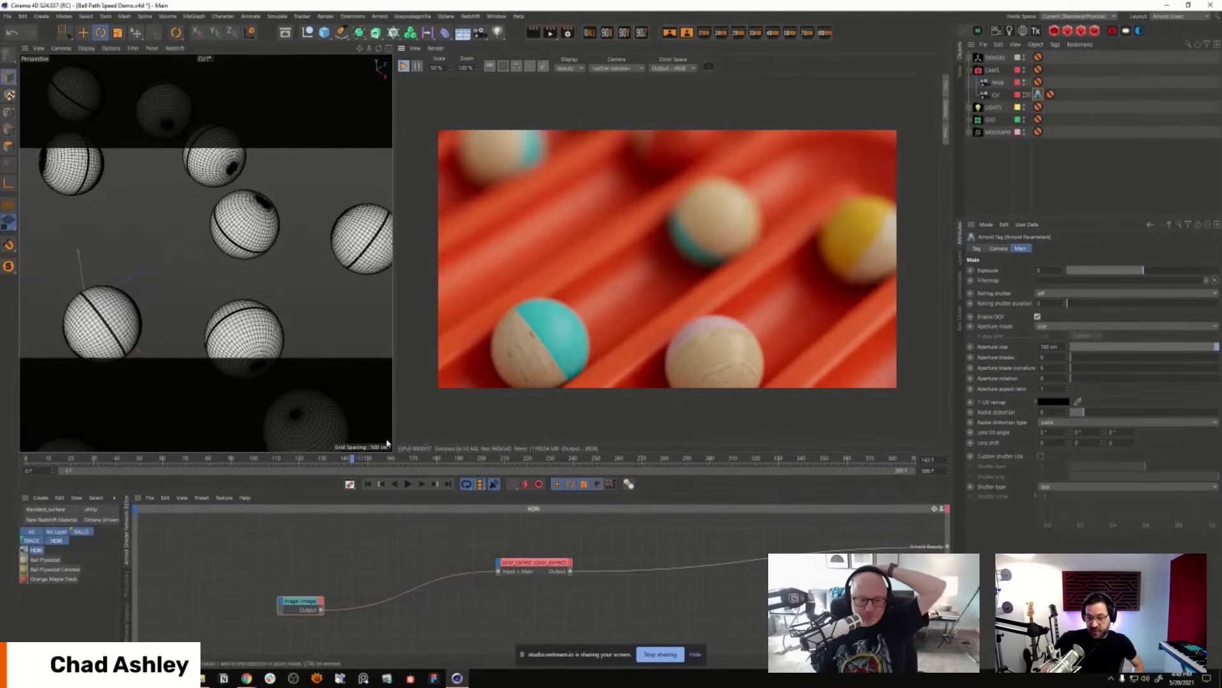
pyautogui.click(408, 484)
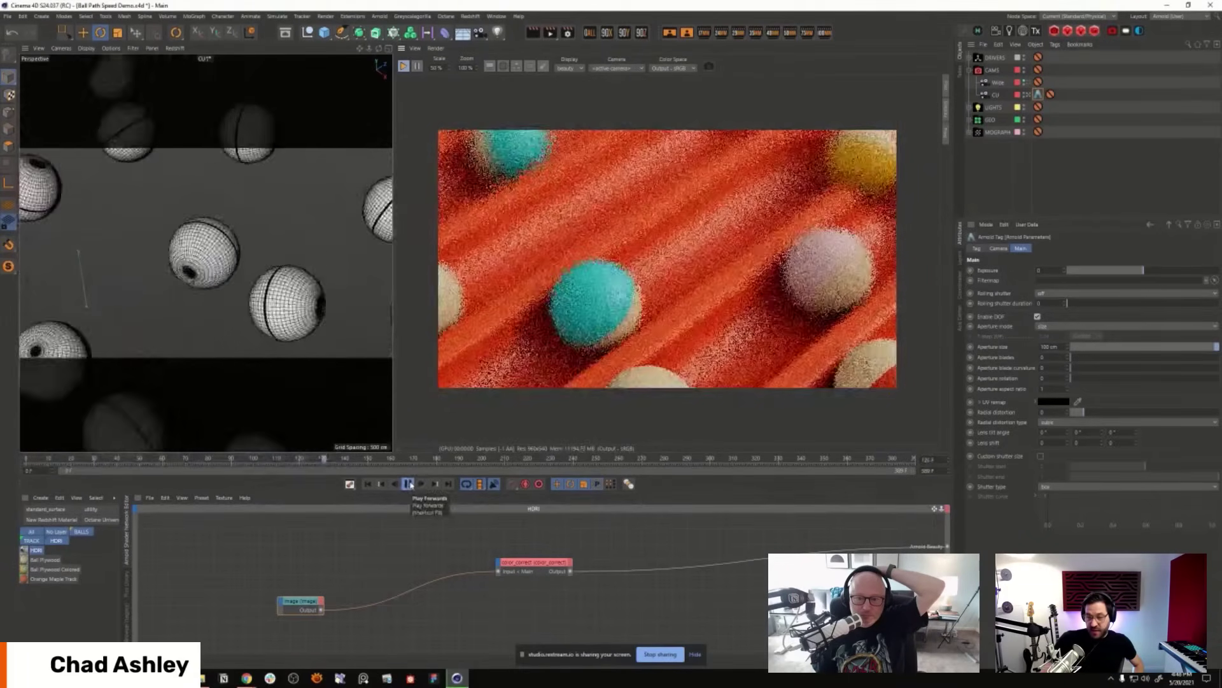
pyautogui.click(408, 483)
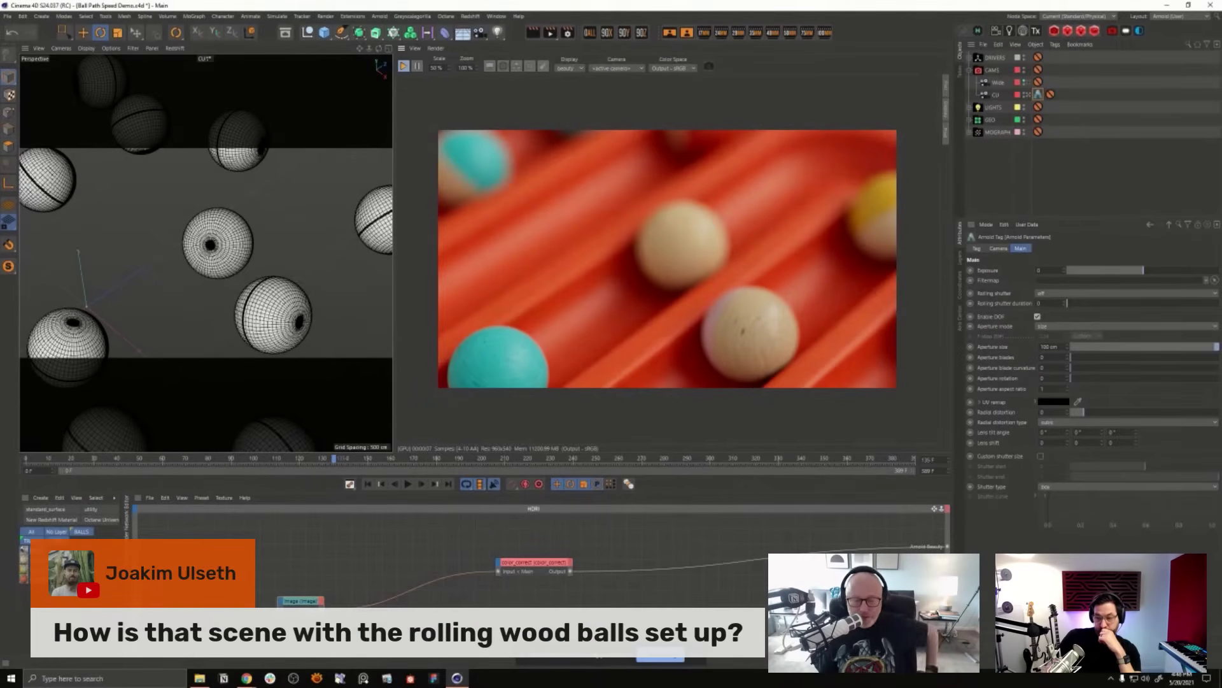
# Step: Select the Ball Wide cloner in the MoGraph group, review its effectors and look through the Wide camera
pyautogui.click(970, 132)
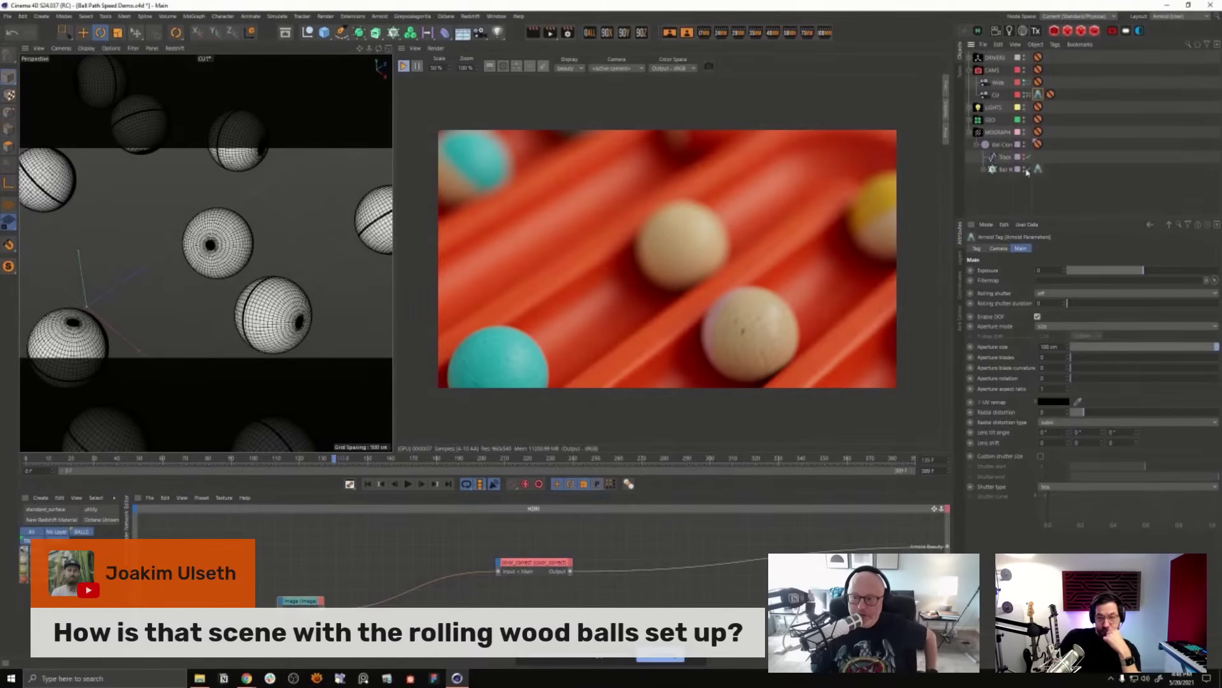
pyautogui.click(1005, 169)
pyautogui.click(1085, 251)
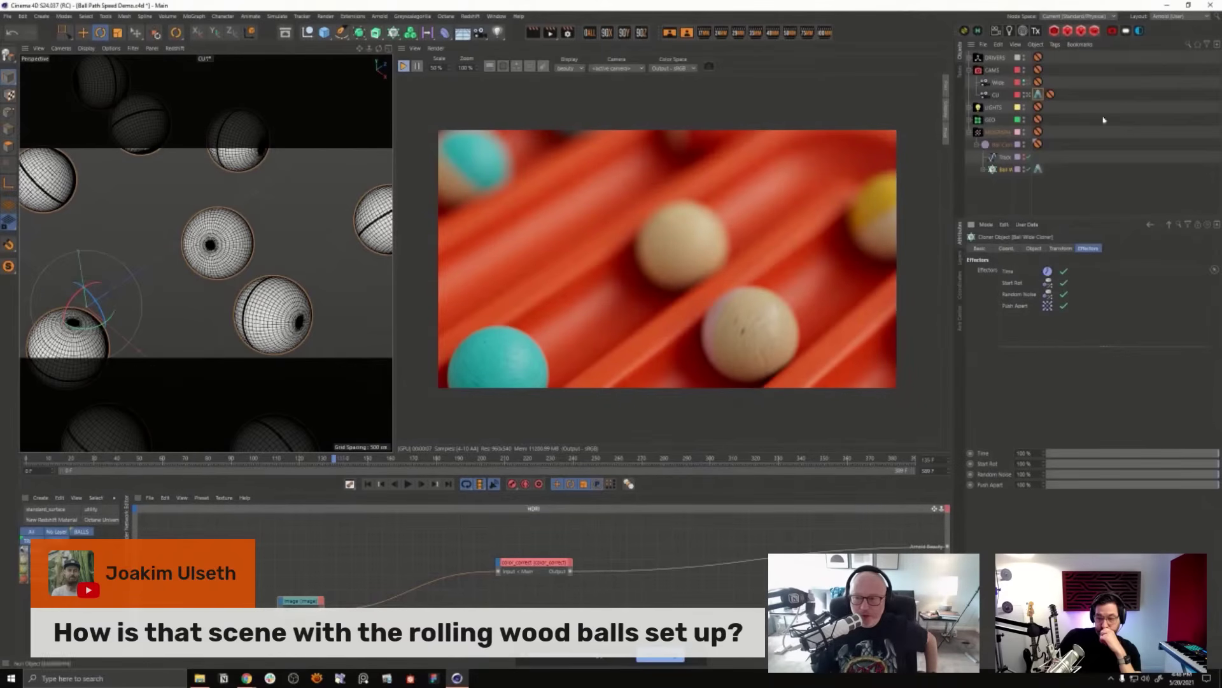
pyautogui.click(1038, 82)
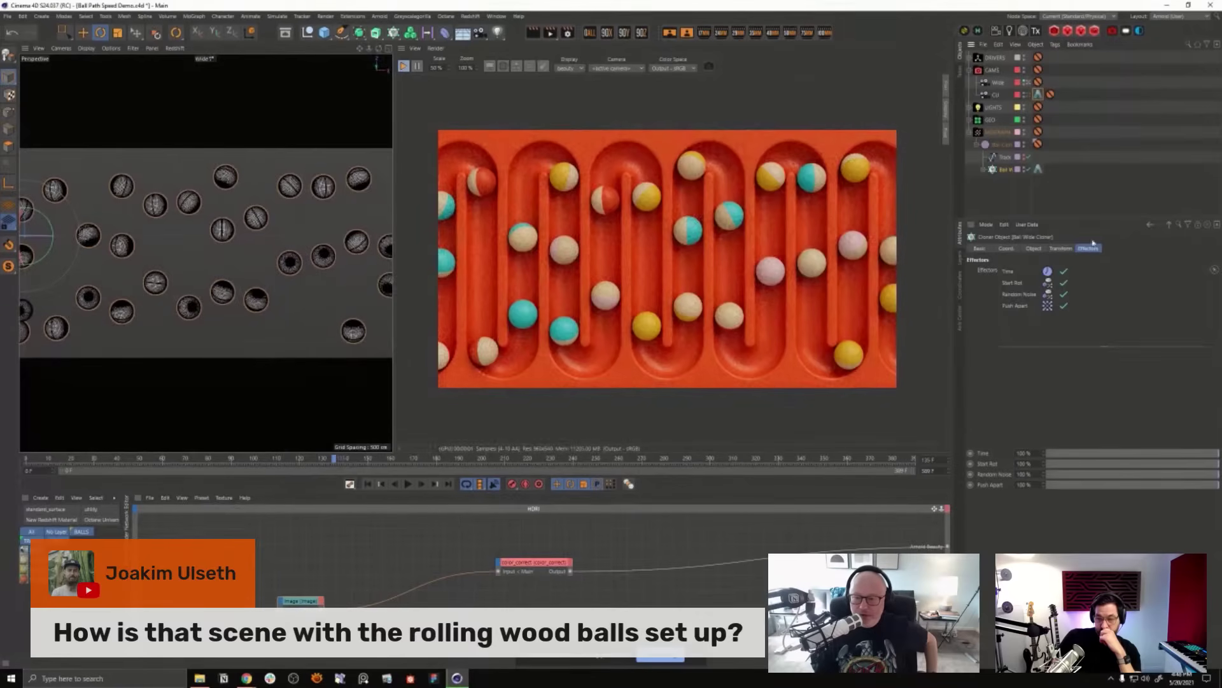
# Step: Set the Ball Wide cloner's count to 200
pyautogui.click(1036, 248)
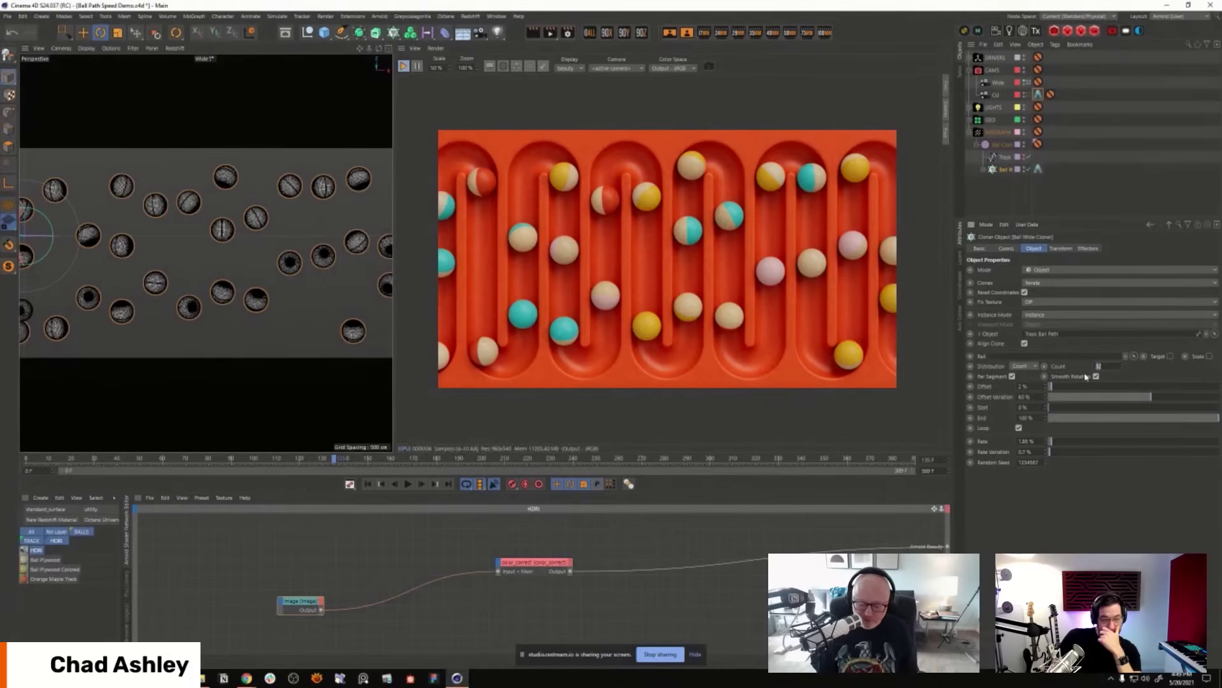
pyautogui.press('Return')
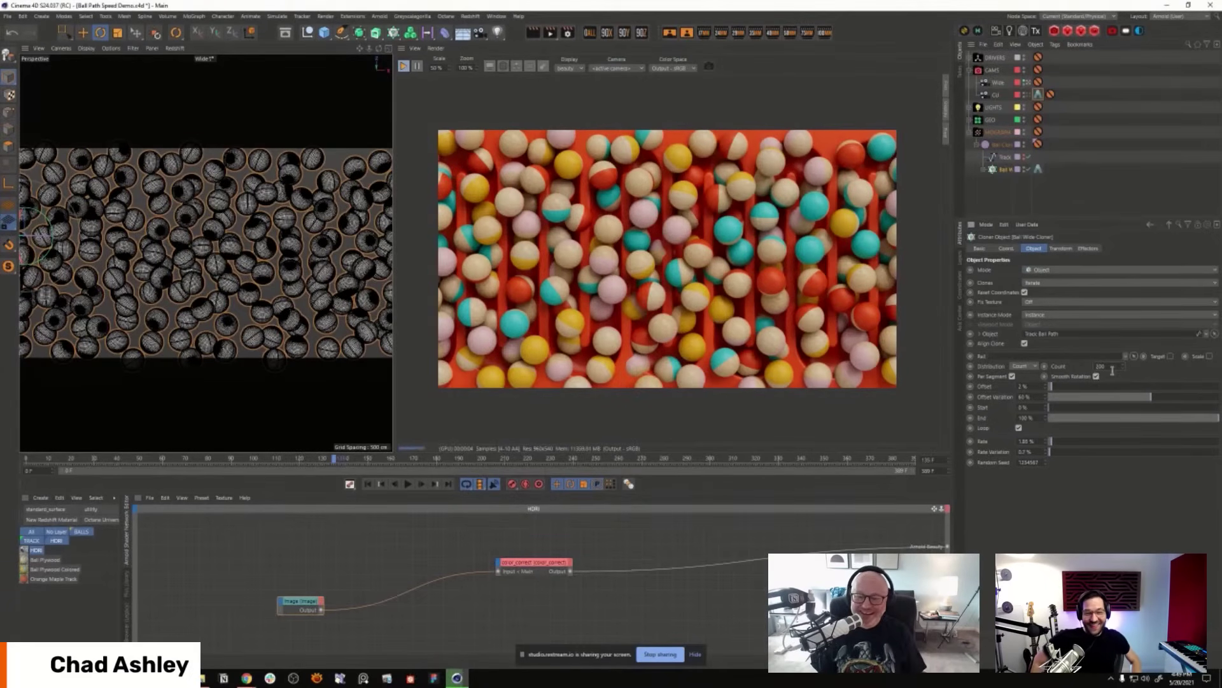
# Step: Set the Ball Wide cloner's count to 16 and play the animation from the start
pyautogui.doubleClick(1112, 368)
pyautogui.press('BackSpace')
pyautogui.write('1')
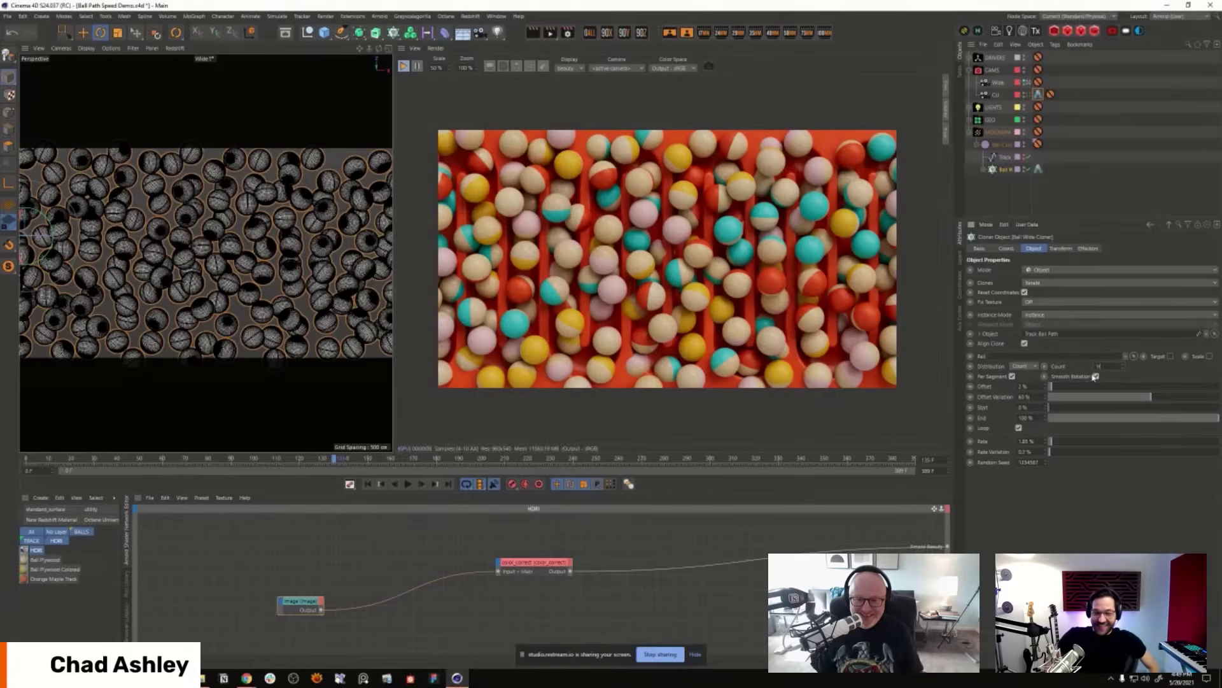
pyautogui.write('6')
pyautogui.press('Return')
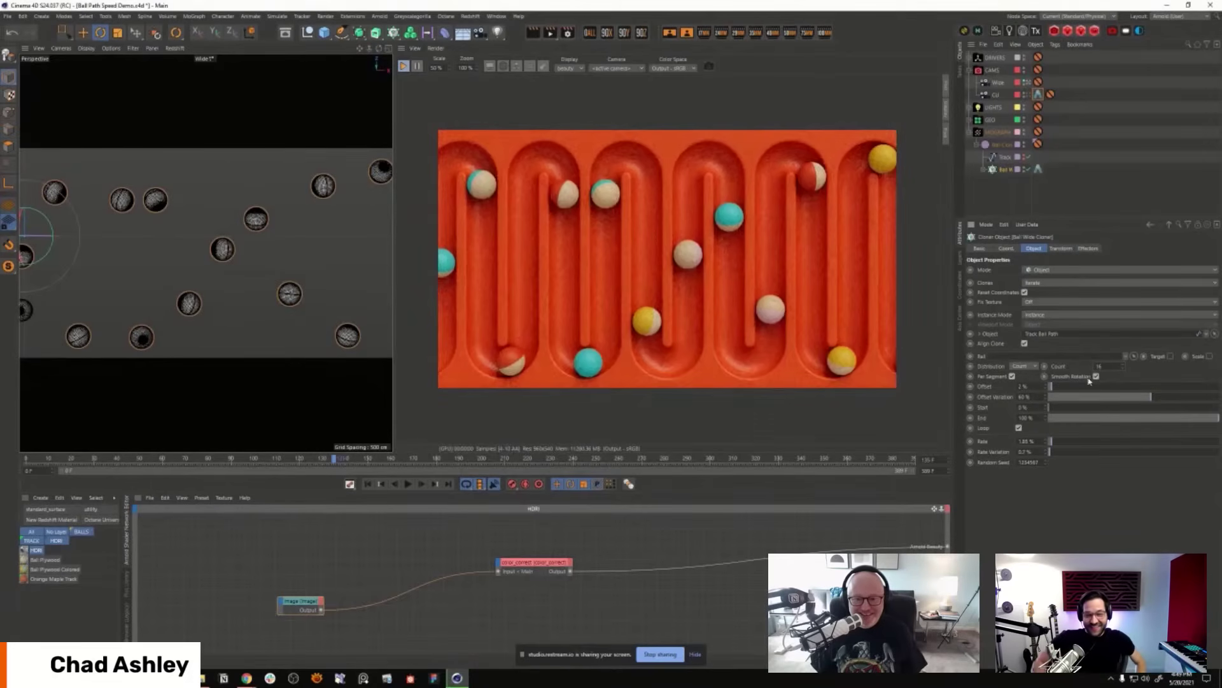
pyautogui.click(367, 484)
pyautogui.click(408, 484)
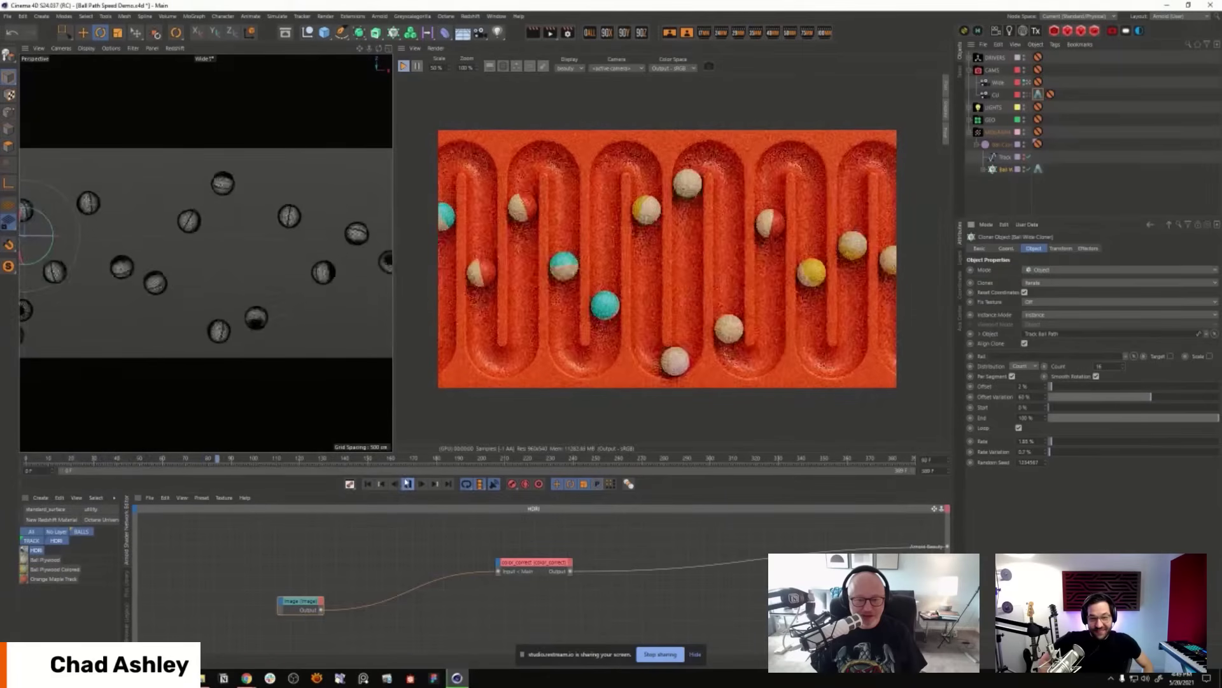
pyautogui.click(408, 484)
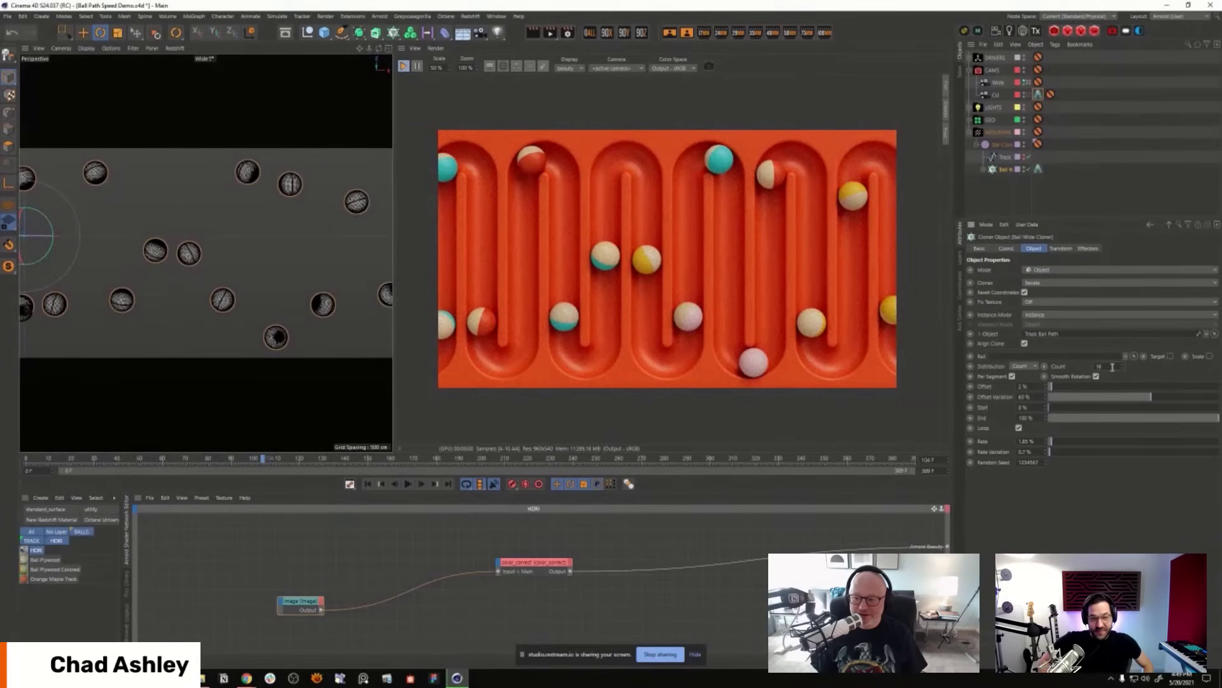
# Step: Set the Ball Wide cloner's count to 128 and play the animation from the start
pyautogui.press('Return')
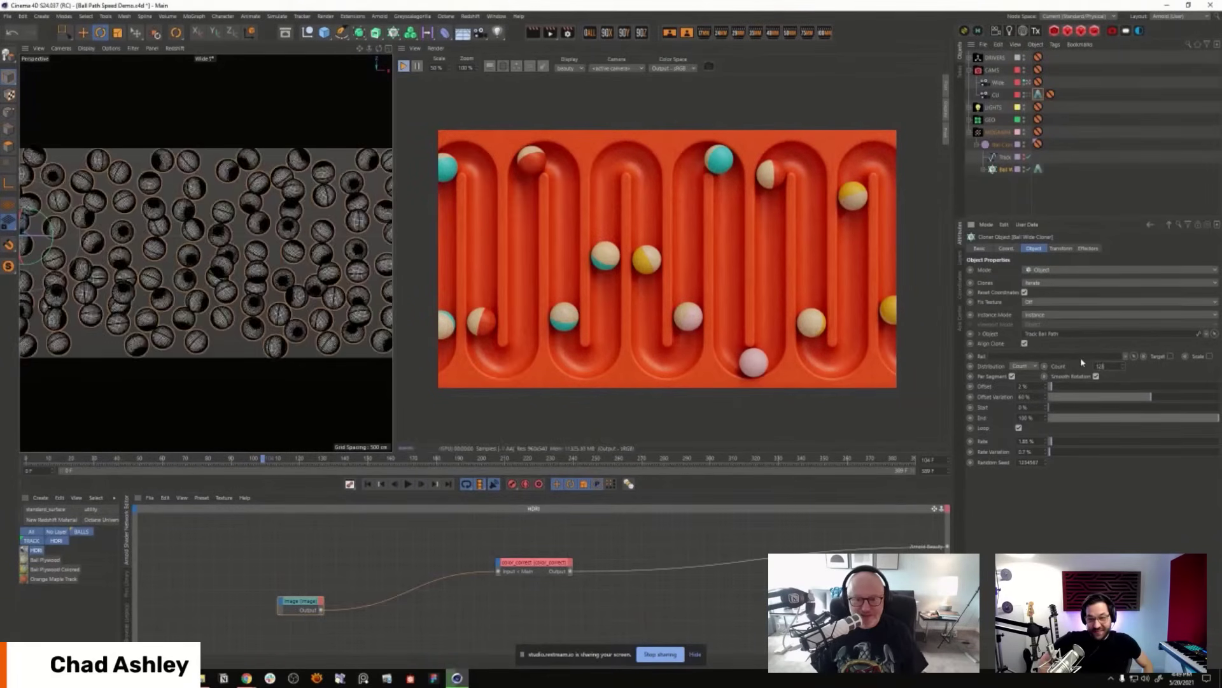
pyautogui.click(368, 483)
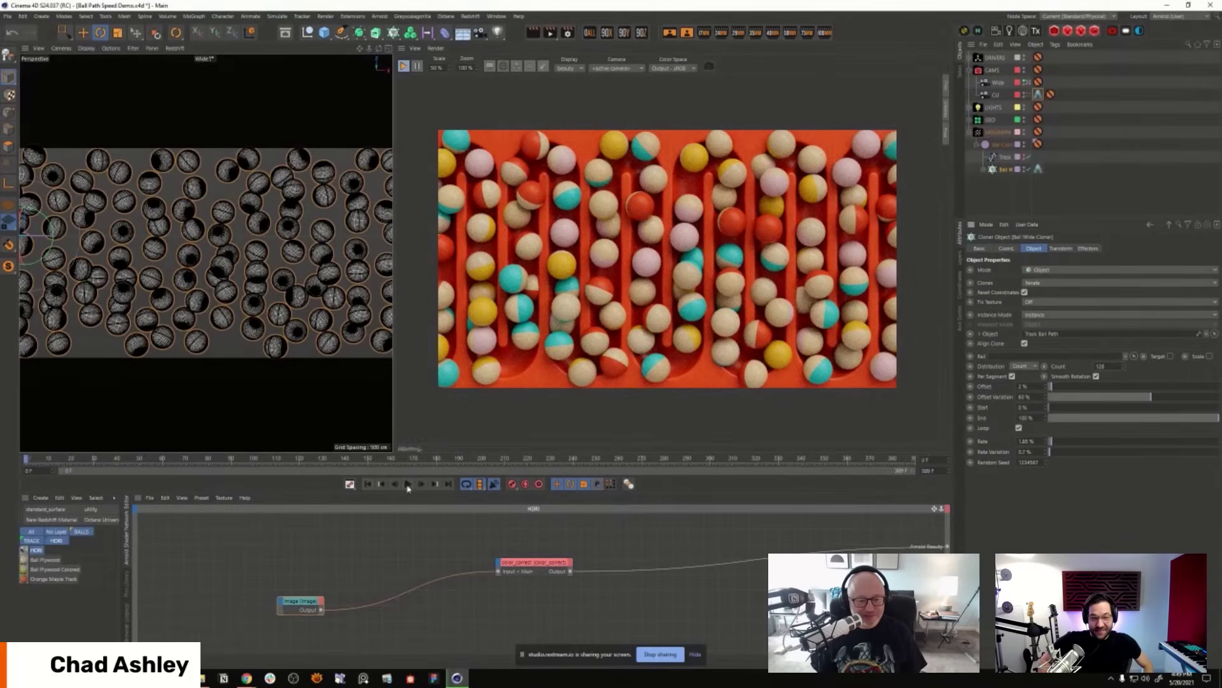
pyautogui.click(408, 484)
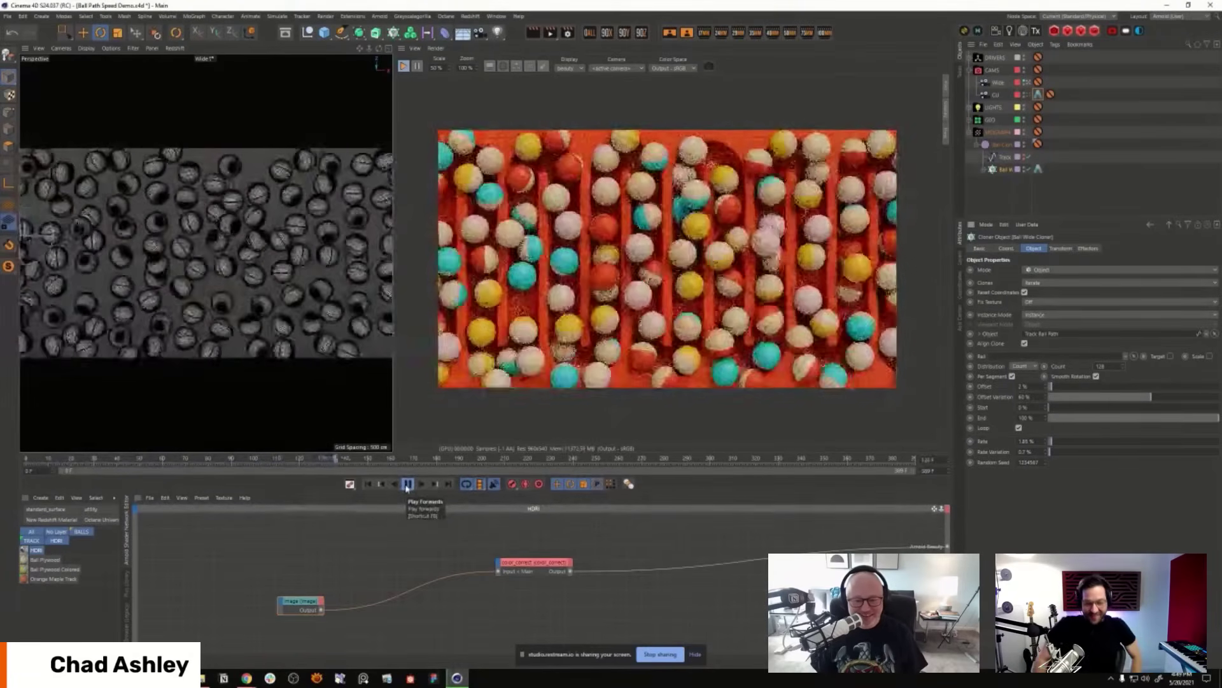
pyautogui.click(407, 483)
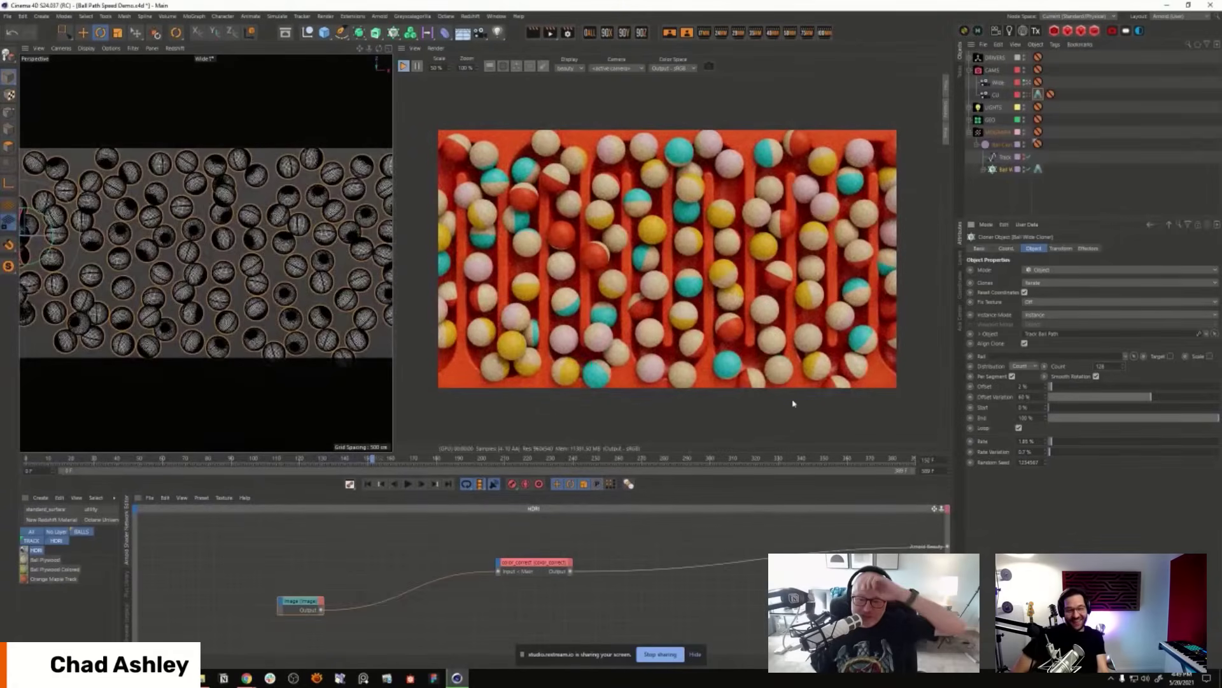
# Step: Set the Ball Wide cloner's count to 32 and play the animation from the start
pyautogui.doubleClick(1108, 366)
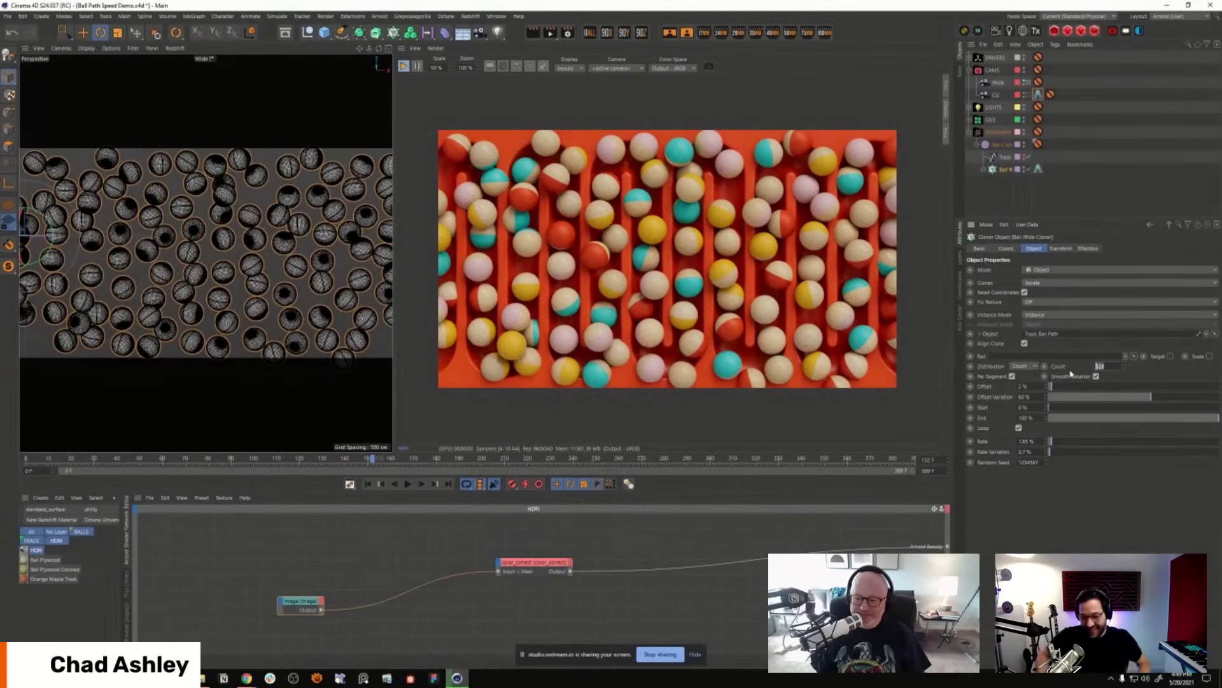
pyautogui.write('32')
pyautogui.press('Return')
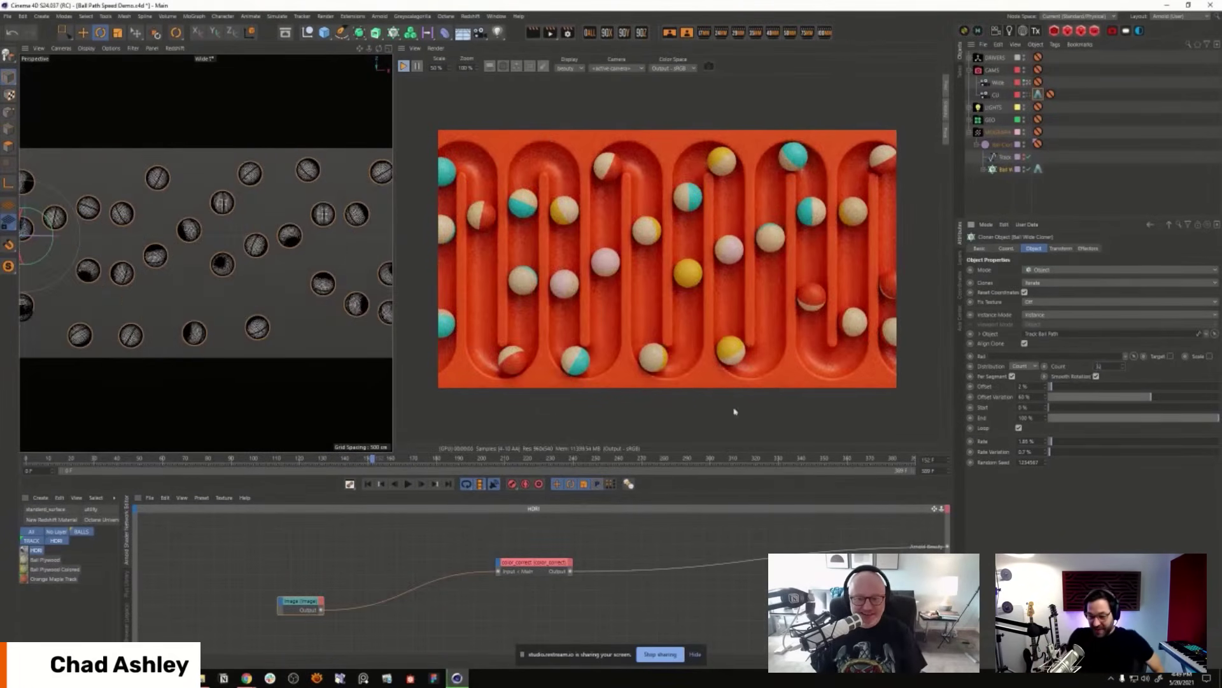
pyautogui.click(367, 483)
pyautogui.click(408, 483)
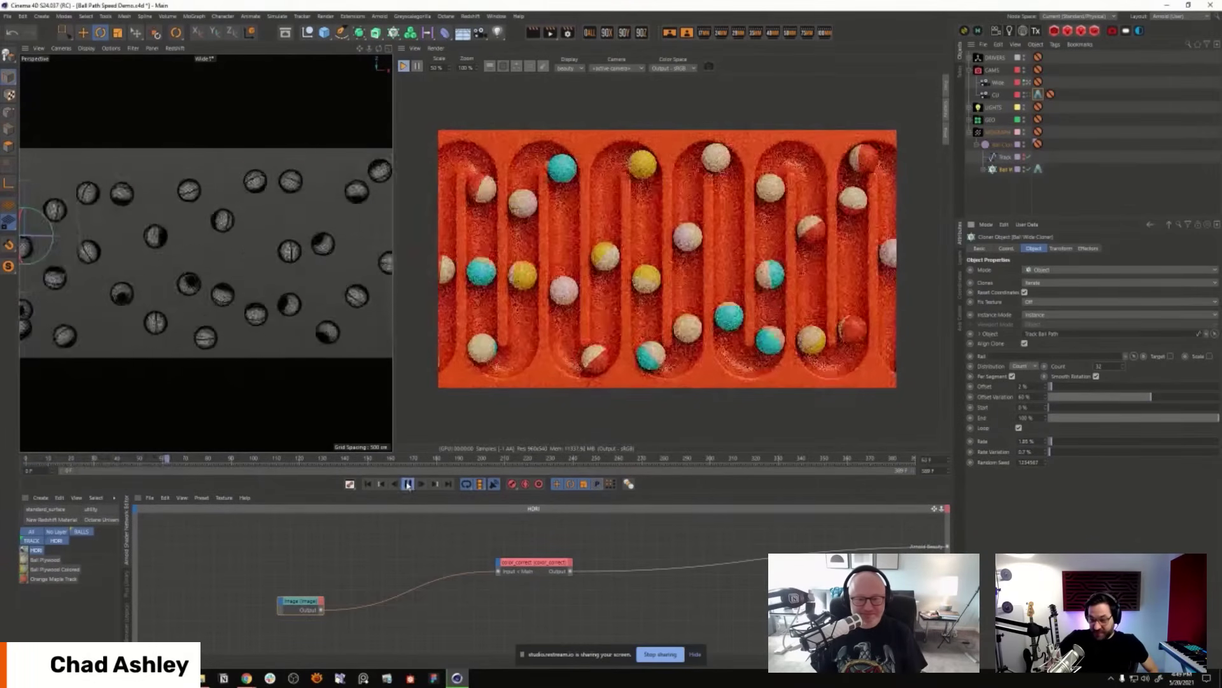
pyautogui.click(407, 483)
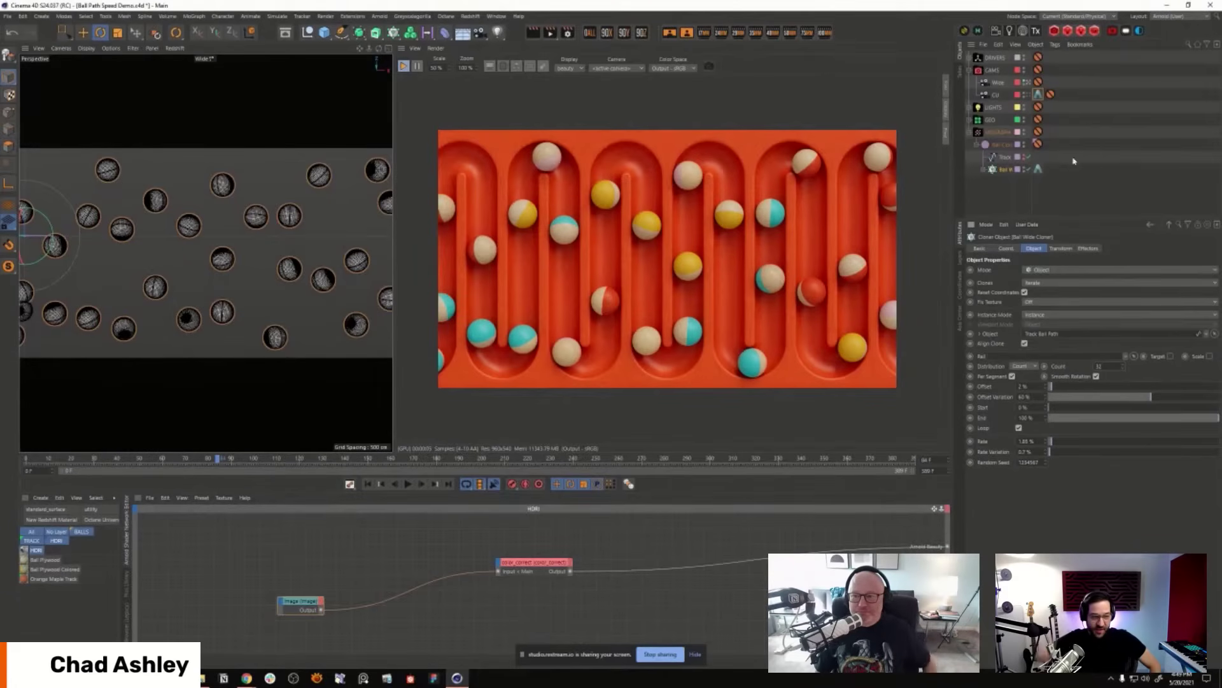
# Step: Look through the CU camera and set the aperture size in its Arnold tag to 500 cm
pyautogui.click(1034, 95)
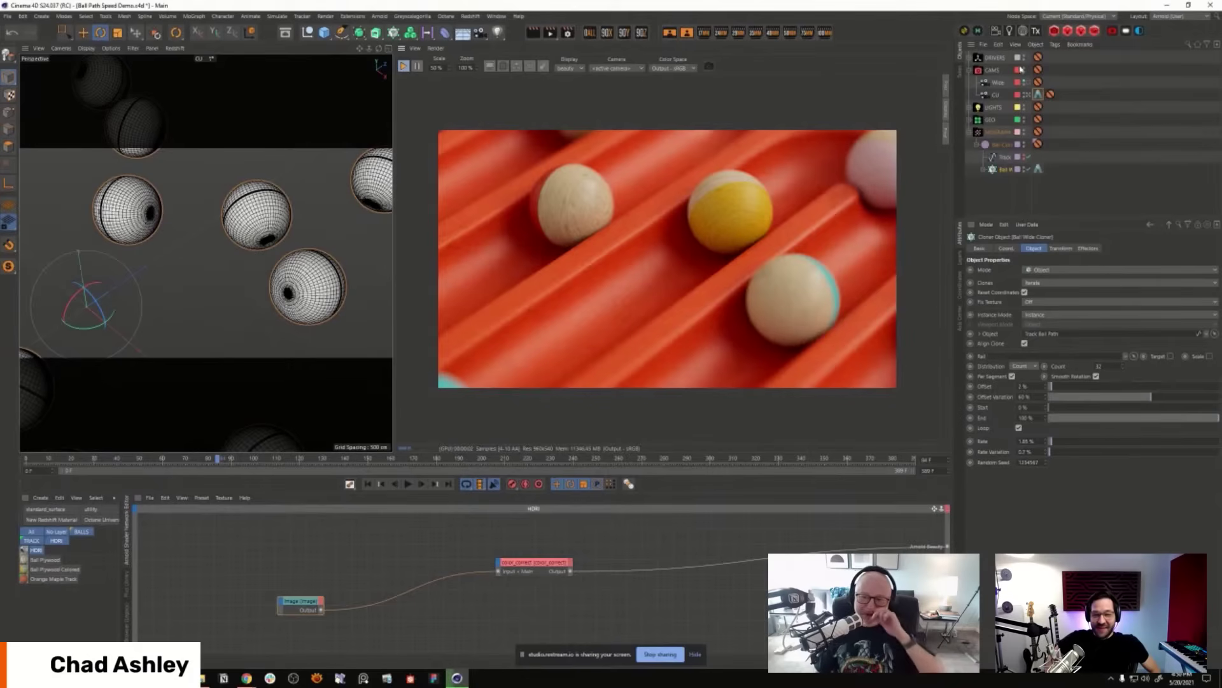
pyautogui.click(1038, 94)
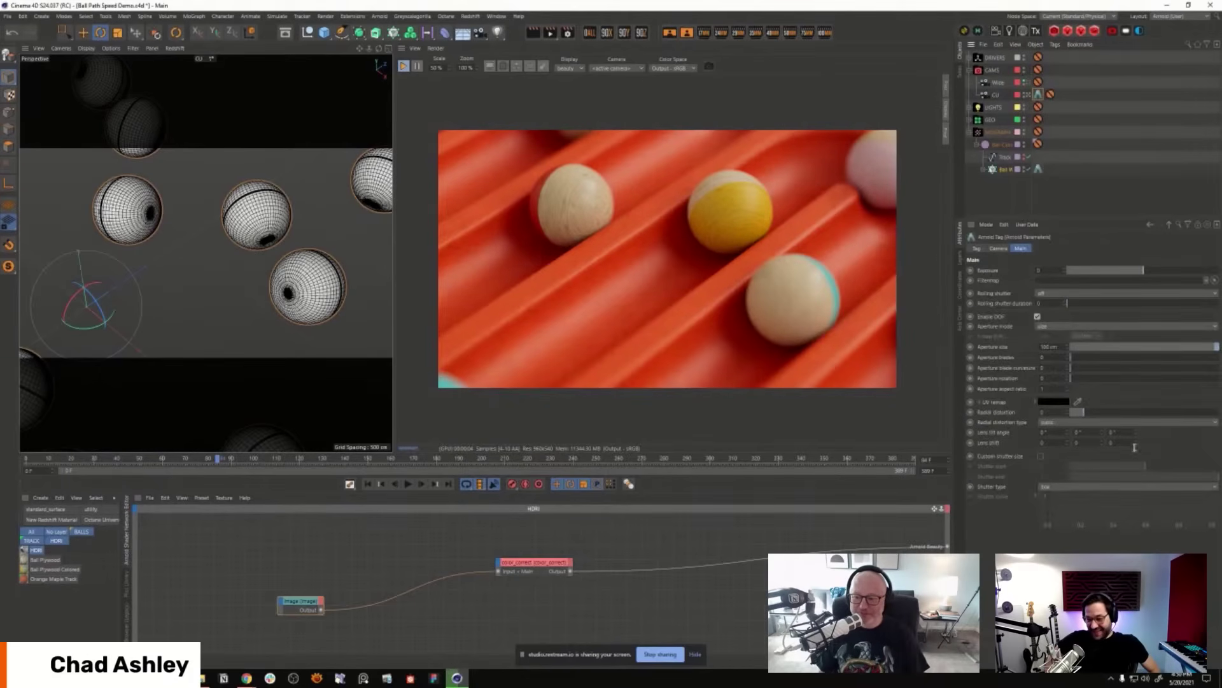
pyautogui.click(1057, 347)
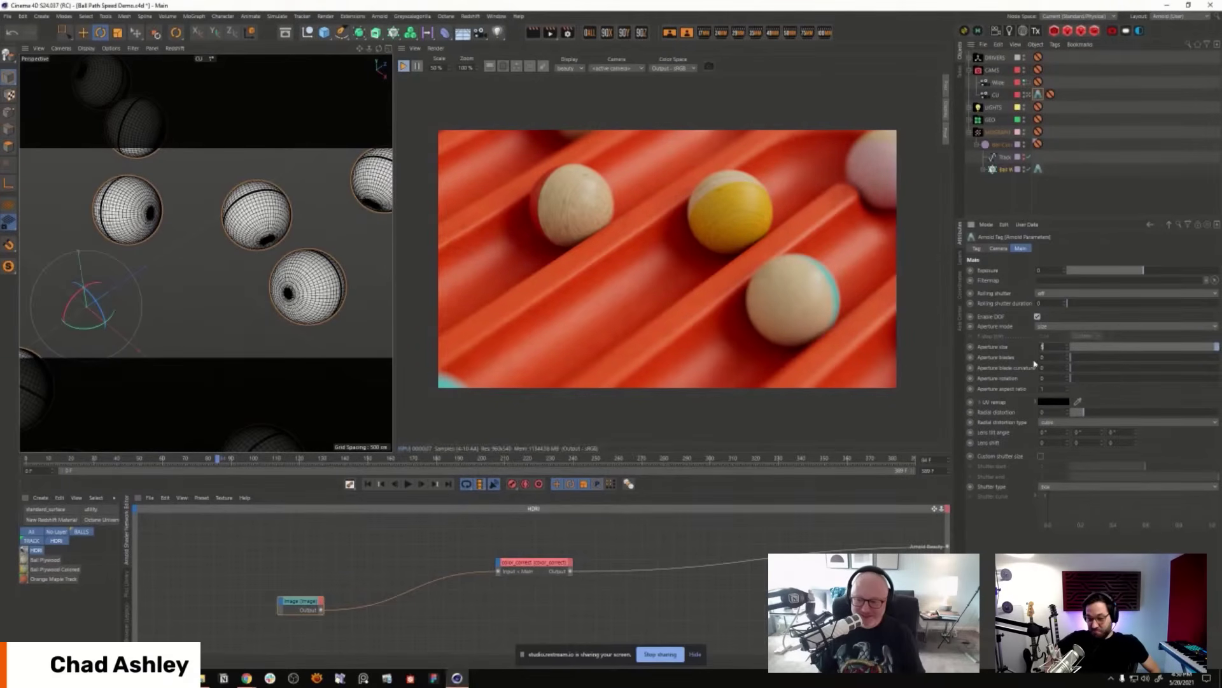
pyautogui.write('500')
pyautogui.press('Return')
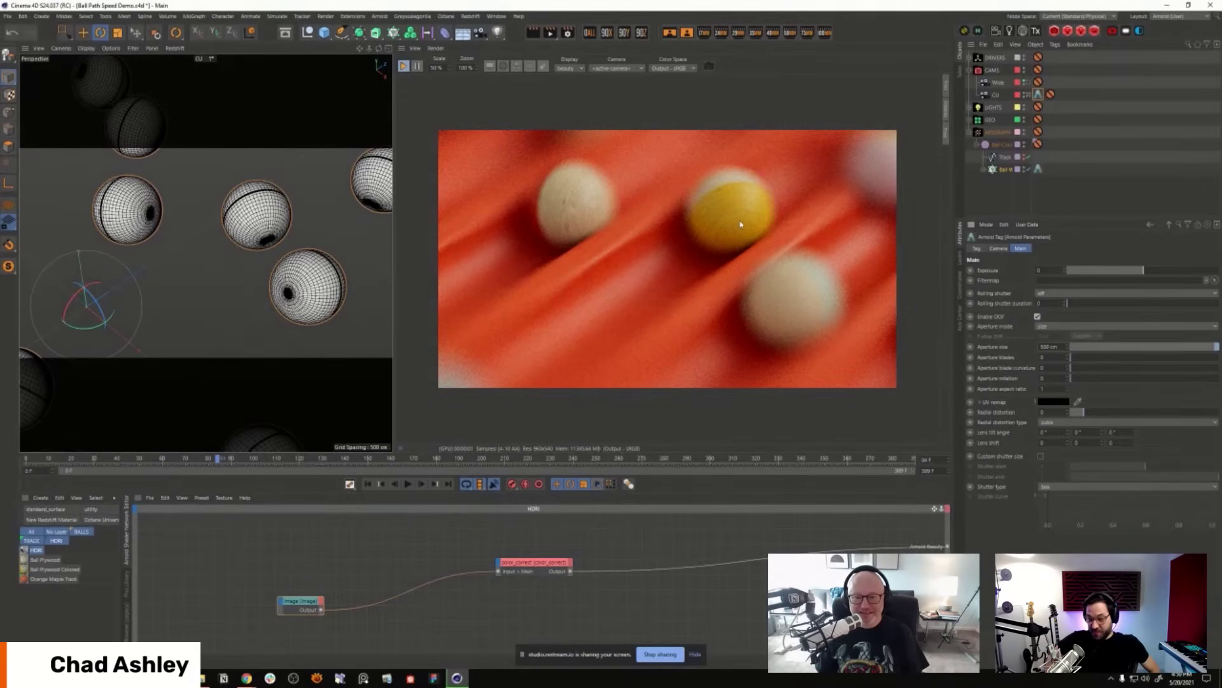
# Step: Pick the depth-of-field focus in the IPR render on the front cream ball, followed by the yellow ball behind it
pyautogui.click(791, 314)
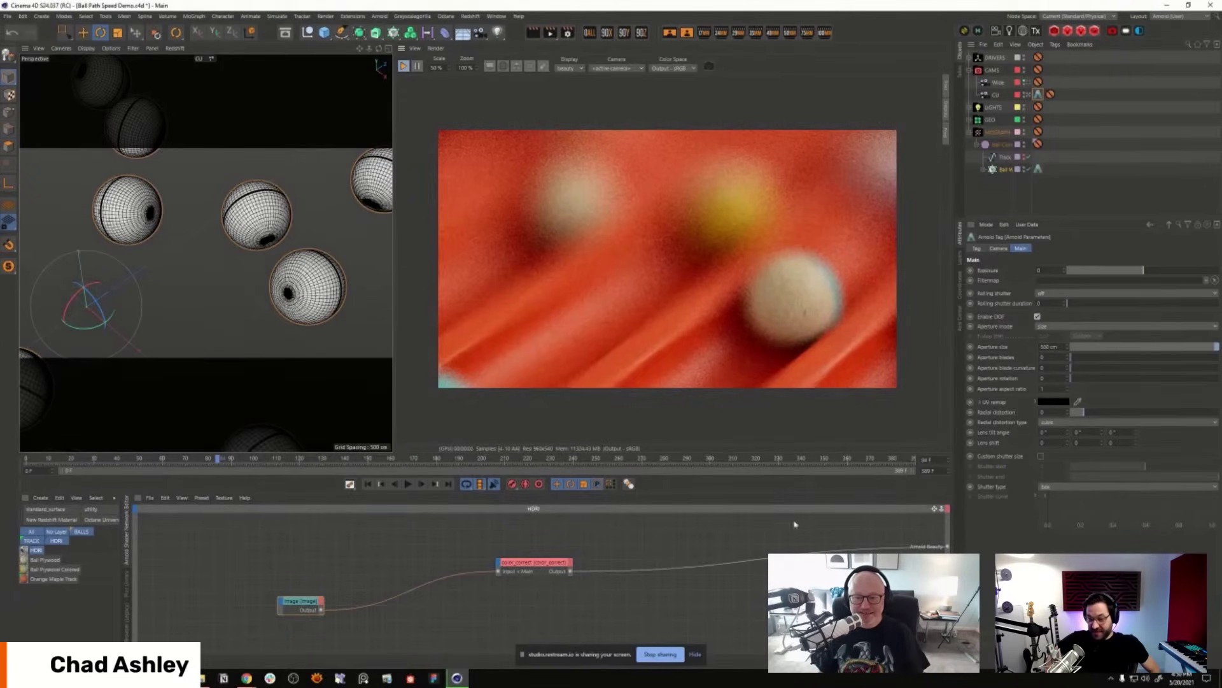
pyautogui.click(736, 232)
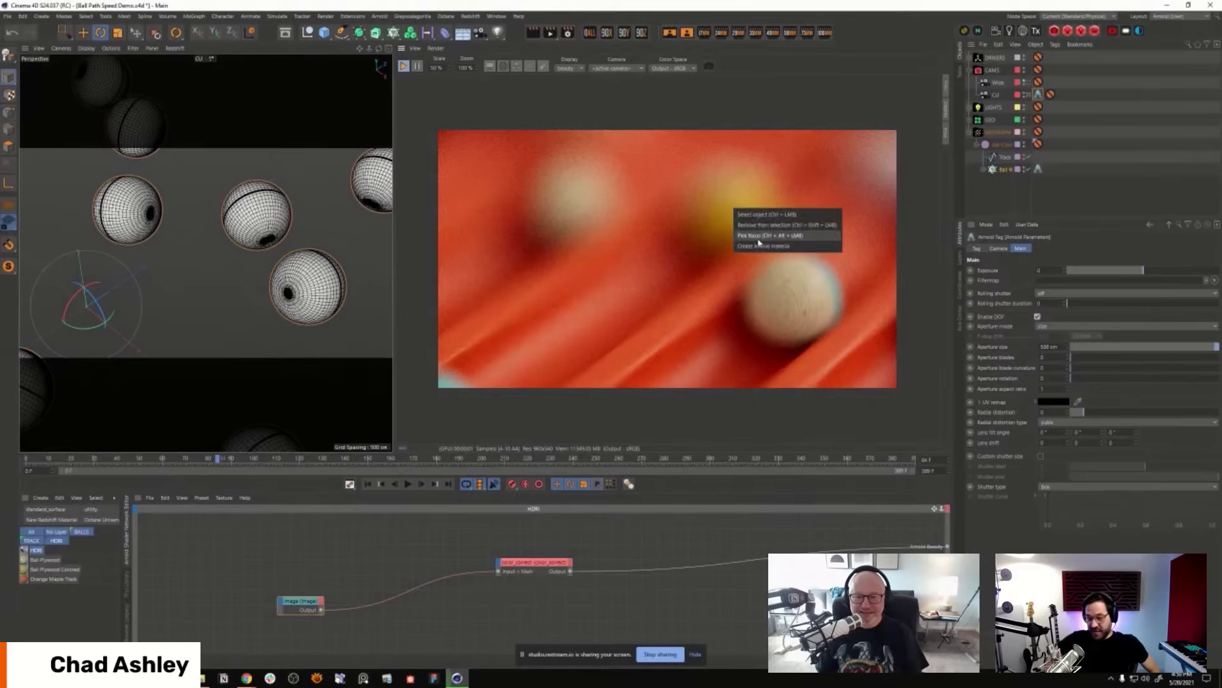